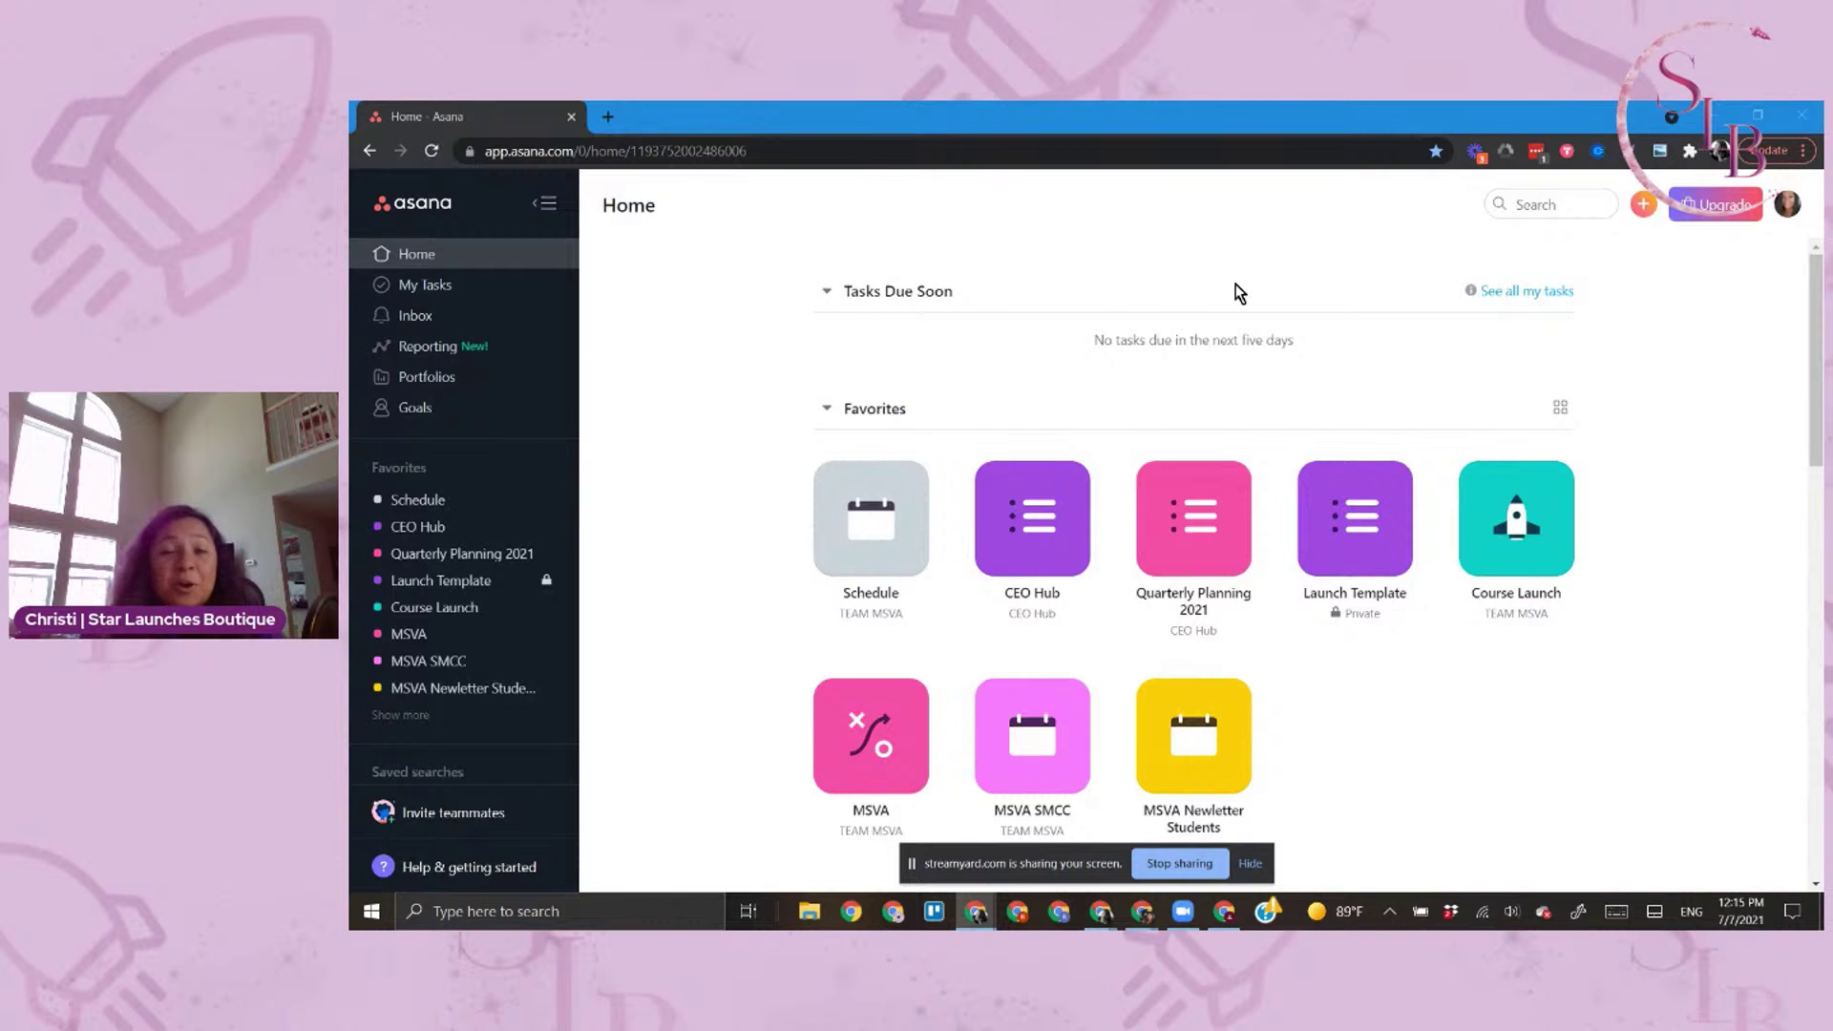
# Start creating a new project and open the template gallery
pyautogui.click(1643, 208)
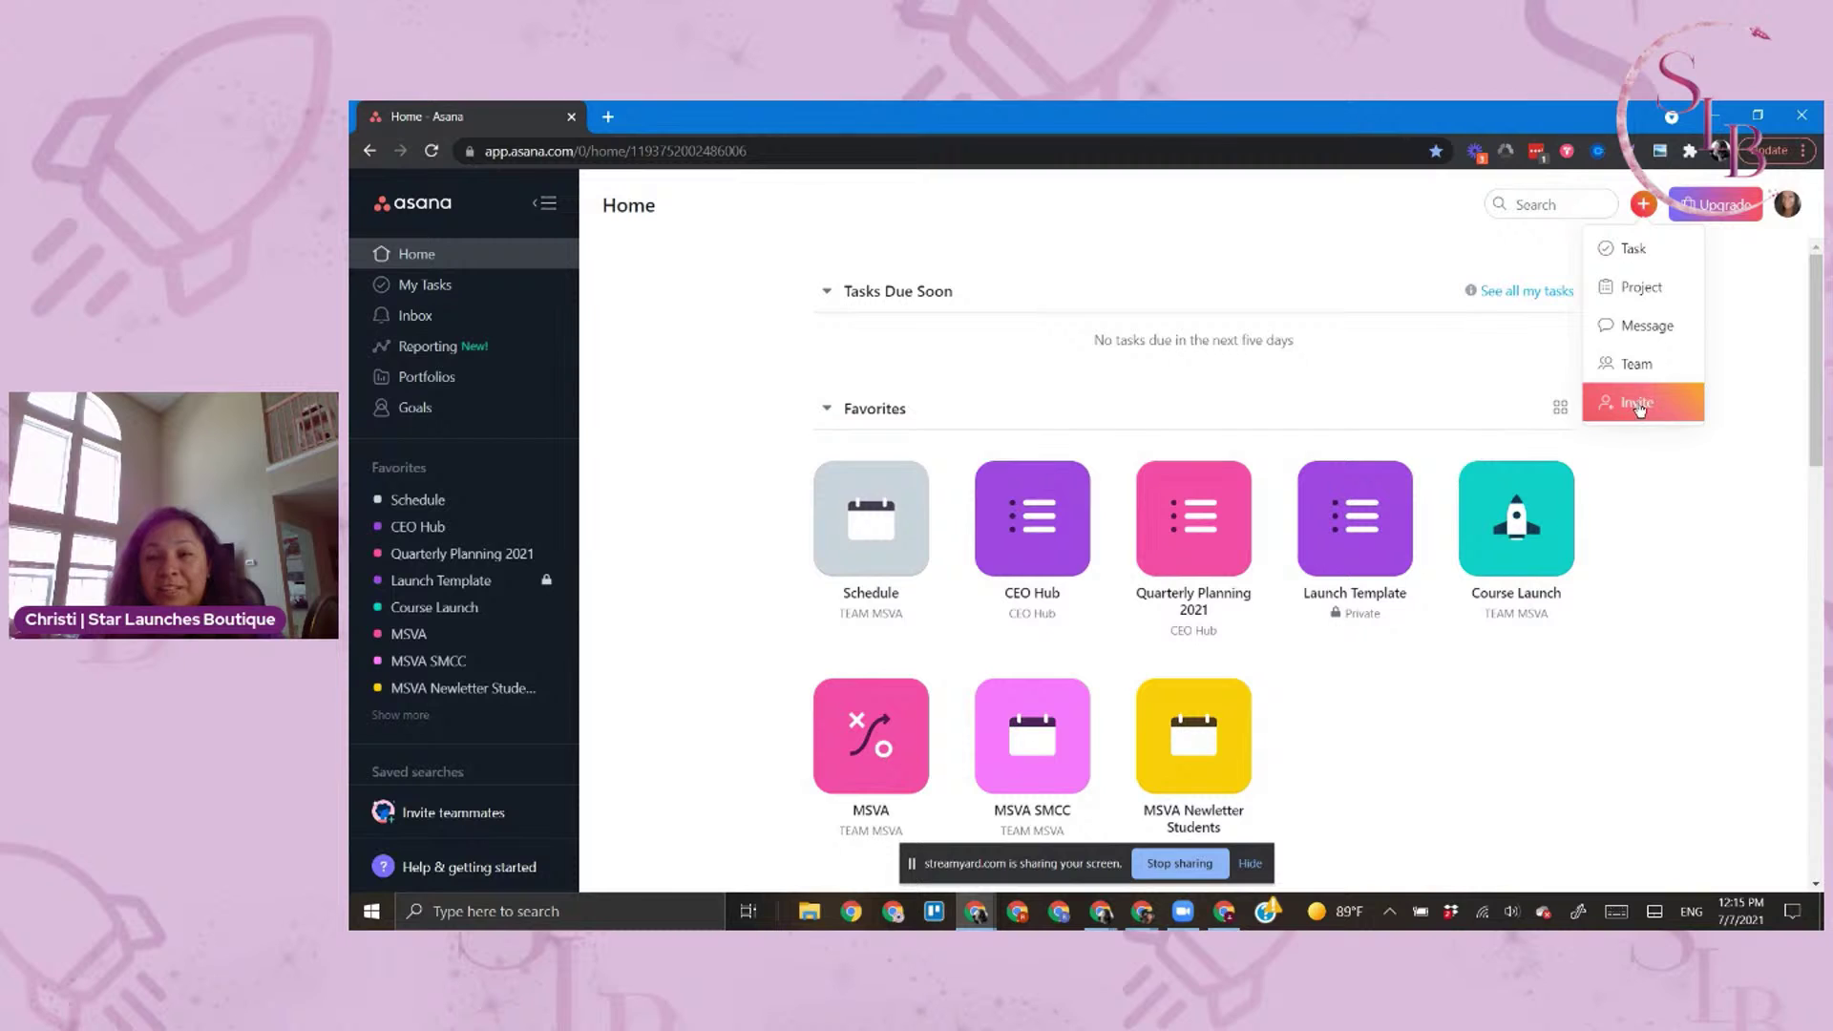
pyautogui.click(1642, 288)
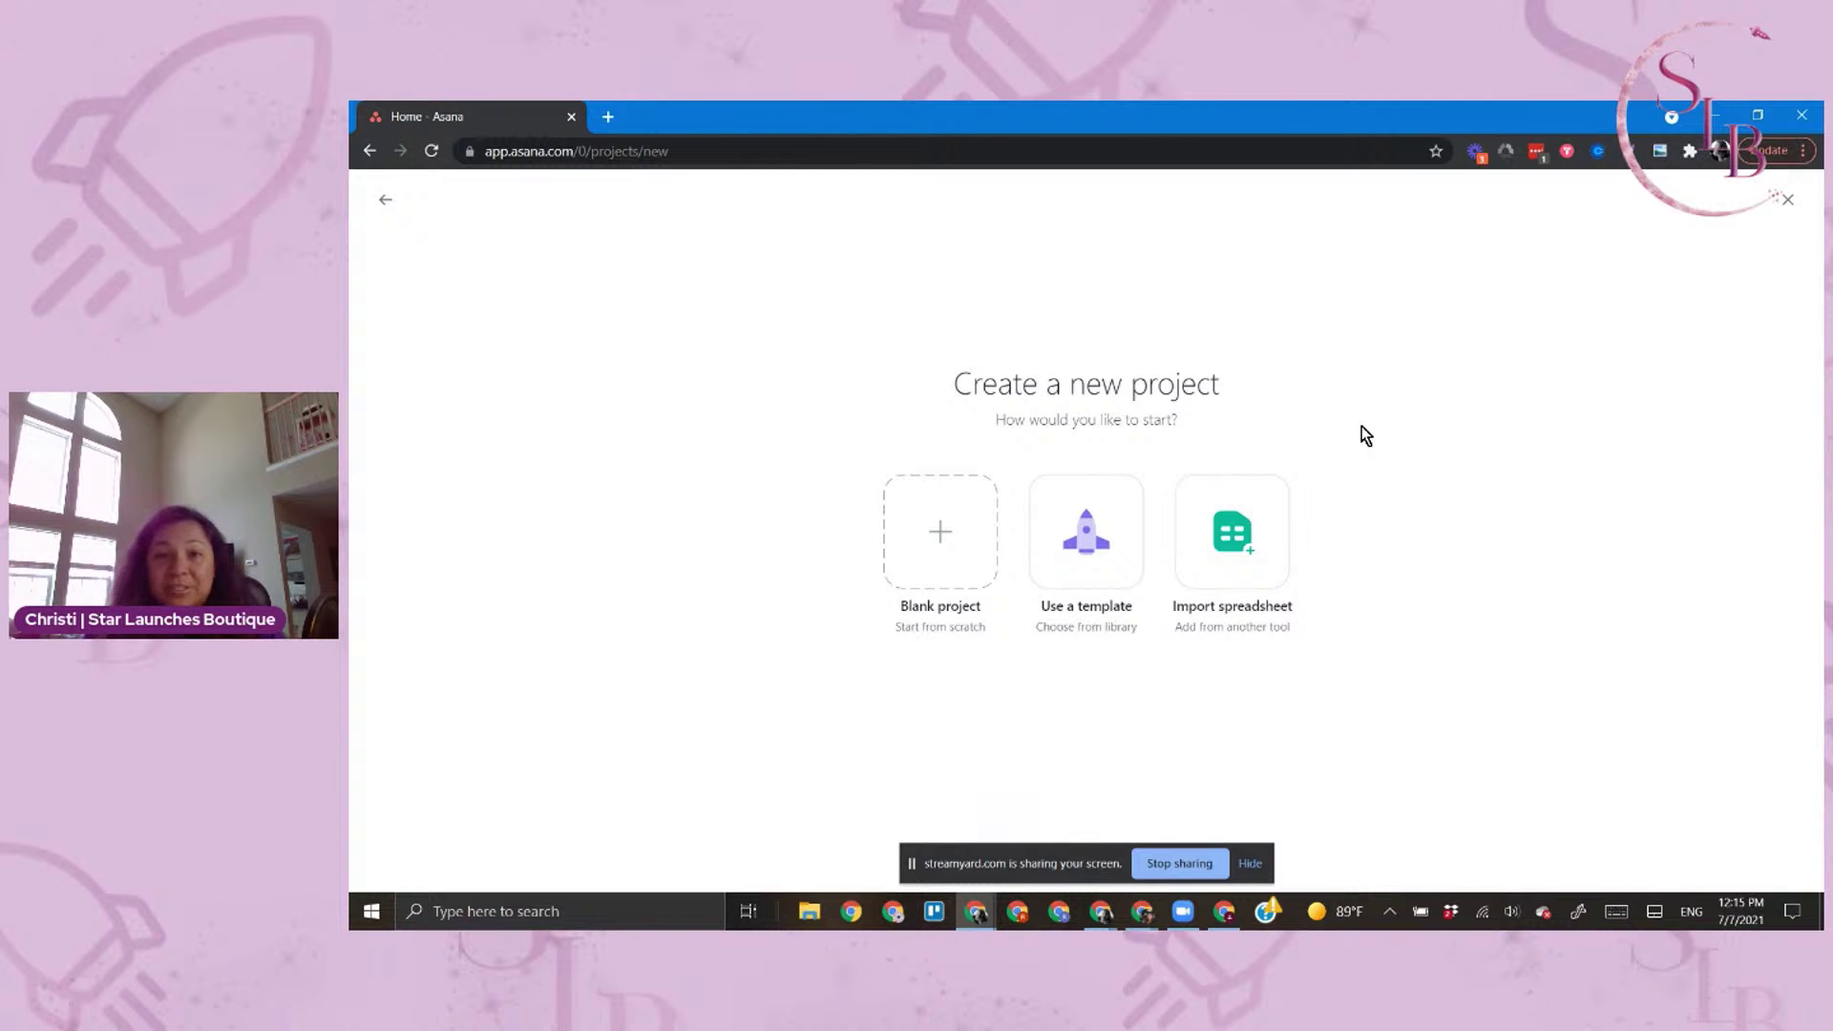
pyautogui.click(1089, 535)
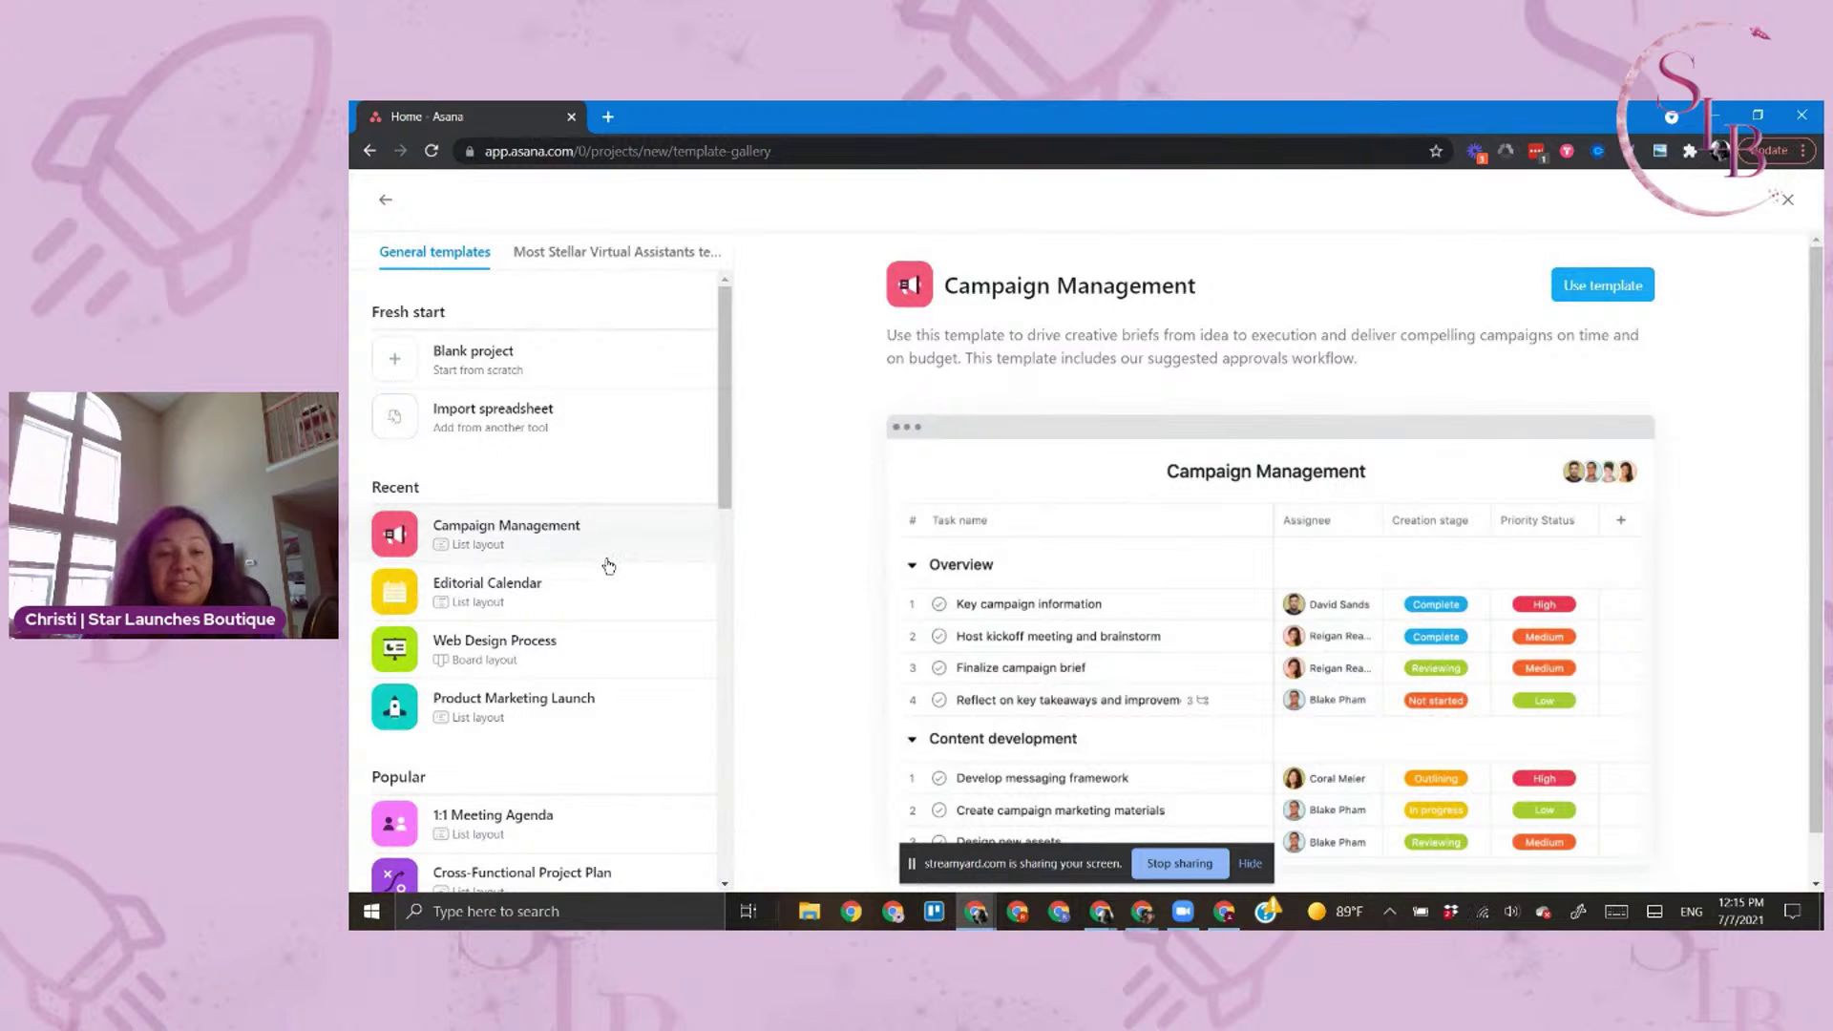
# Preview the Editorial Calendar, Web Design Process, Product Marketing Launch, 1:1 Meeting Agenda and Work Requests templates
pyautogui.scroll(-2, 597, 554)
pyautogui.click(541, 451)
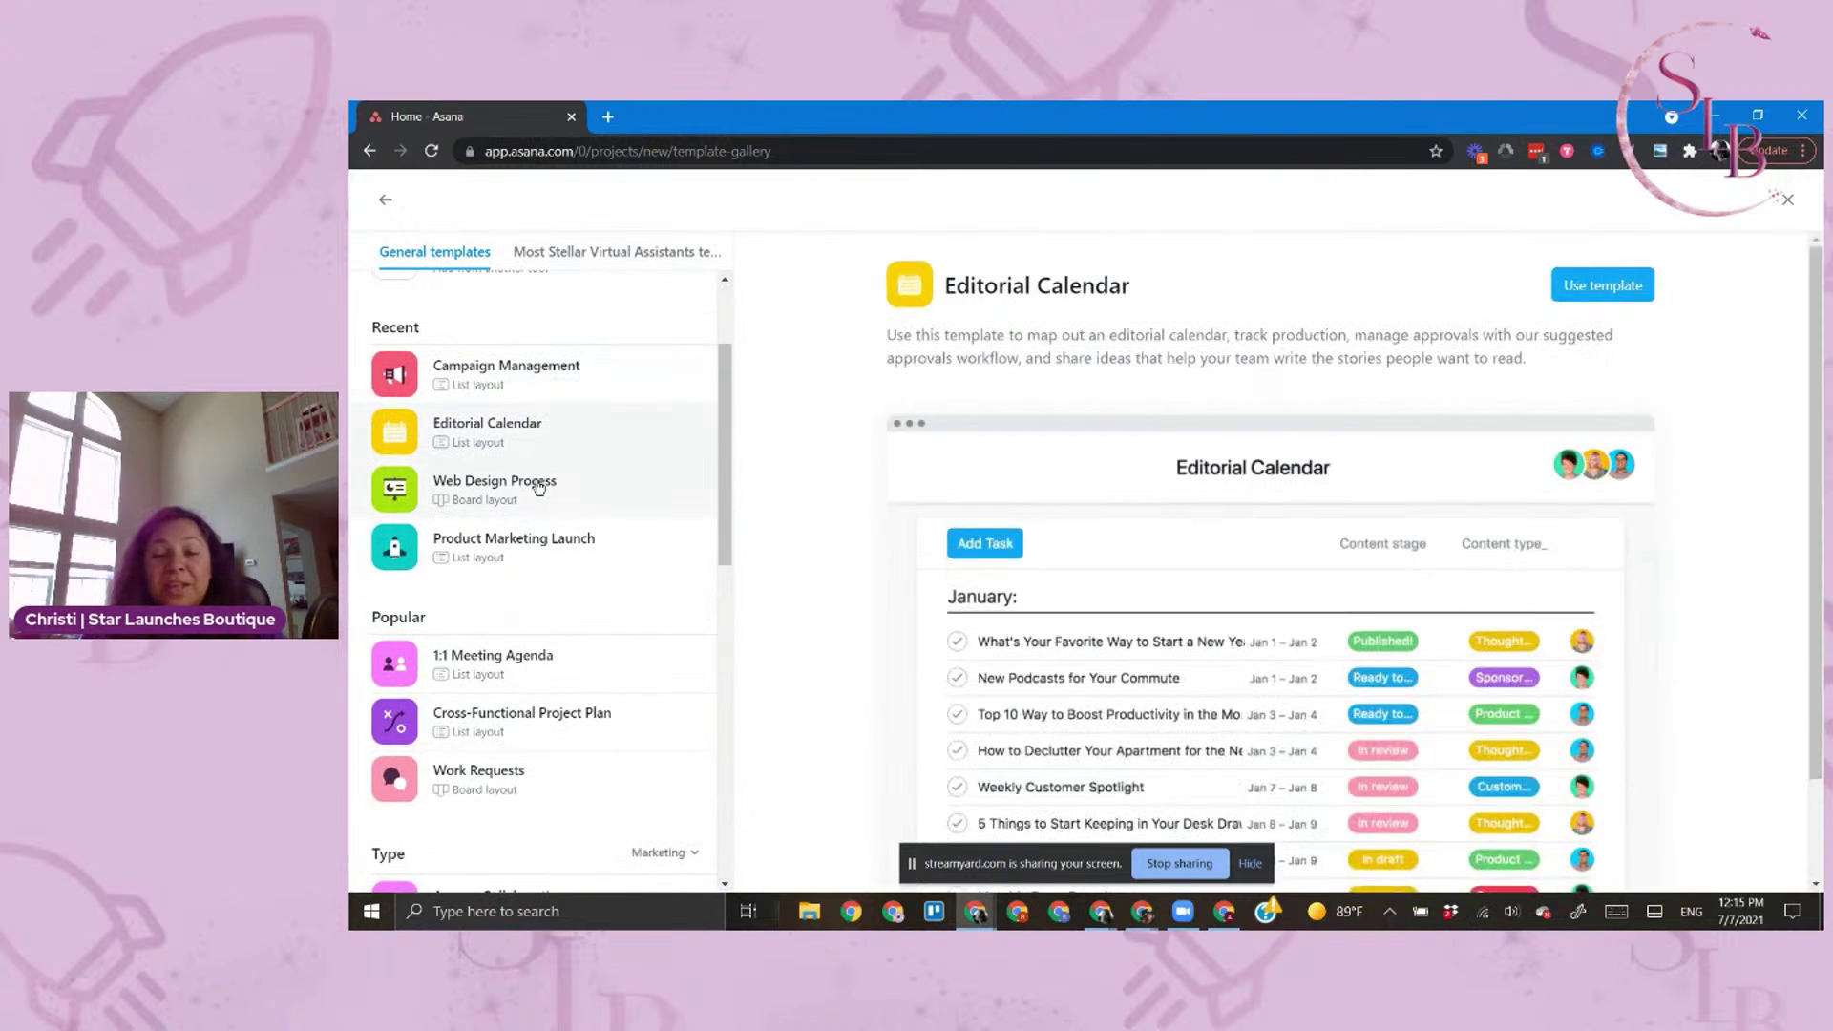
pyautogui.click(539, 488)
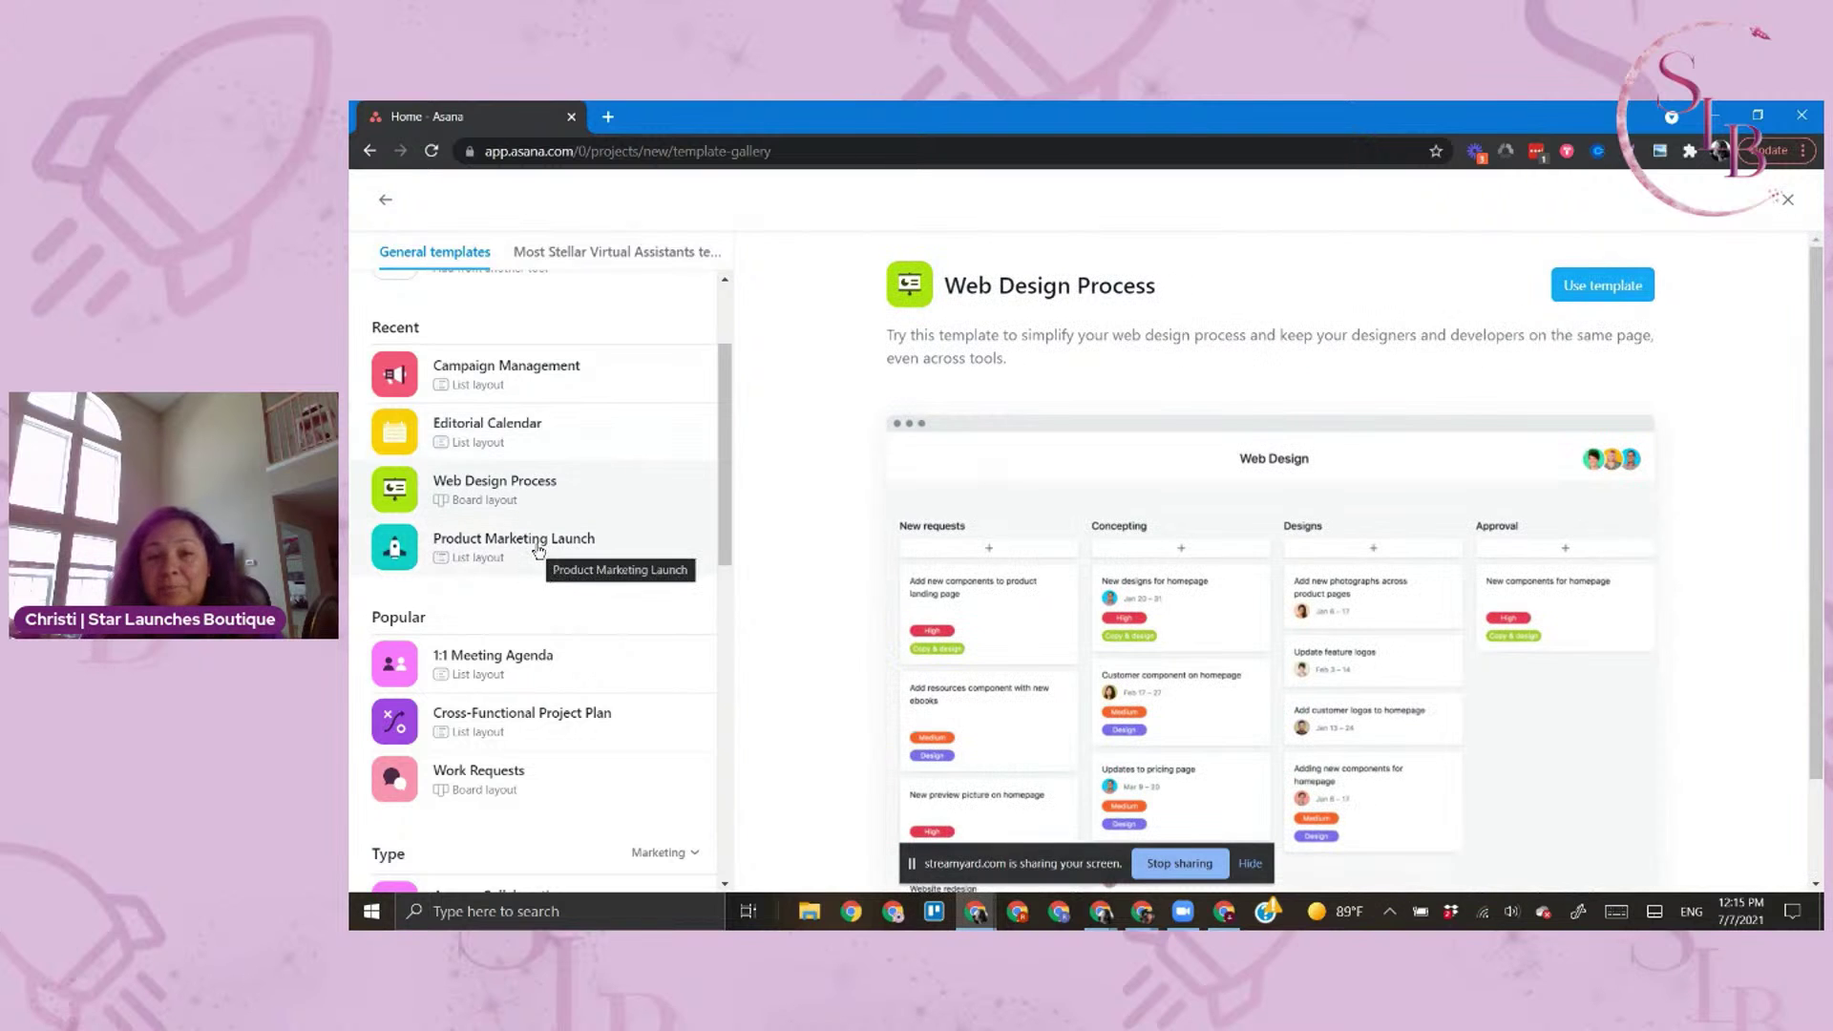
pyautogui.click(539, 551)
pyautogui.click(546, 680)
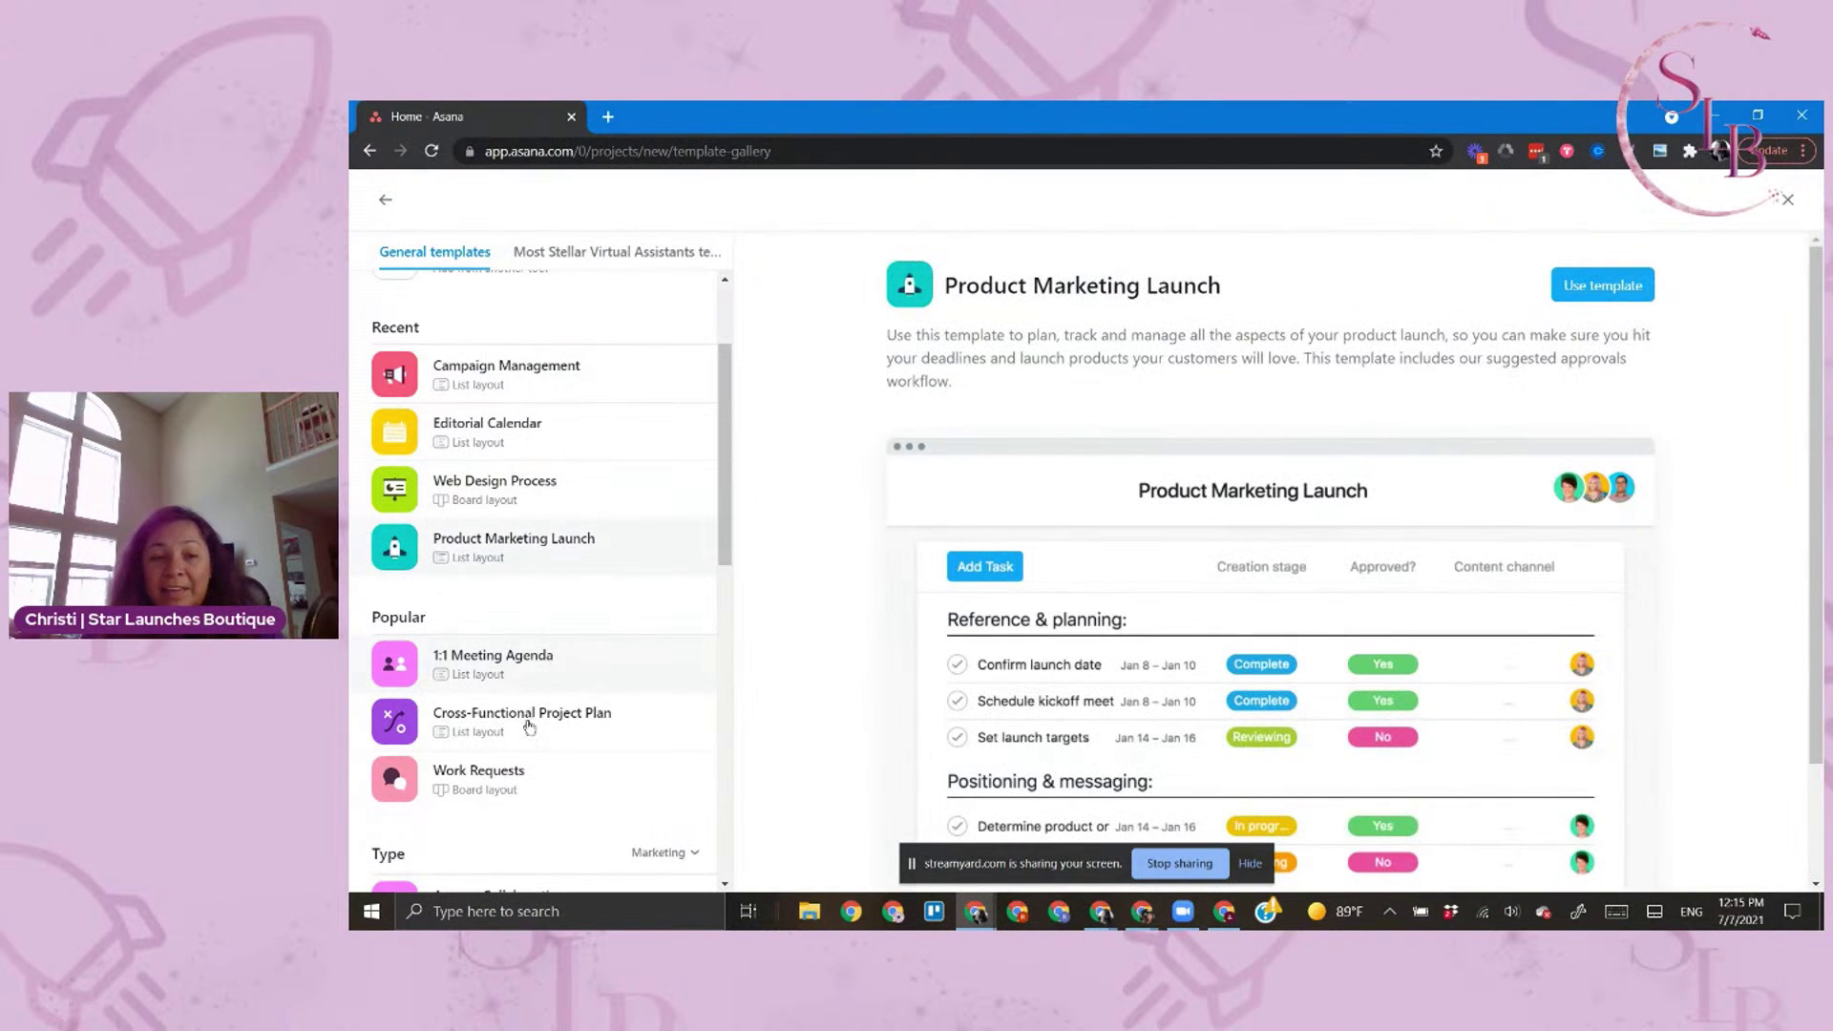
pyautogui.click(524, 790)
pyautogui.scroll(2, 573, 688)
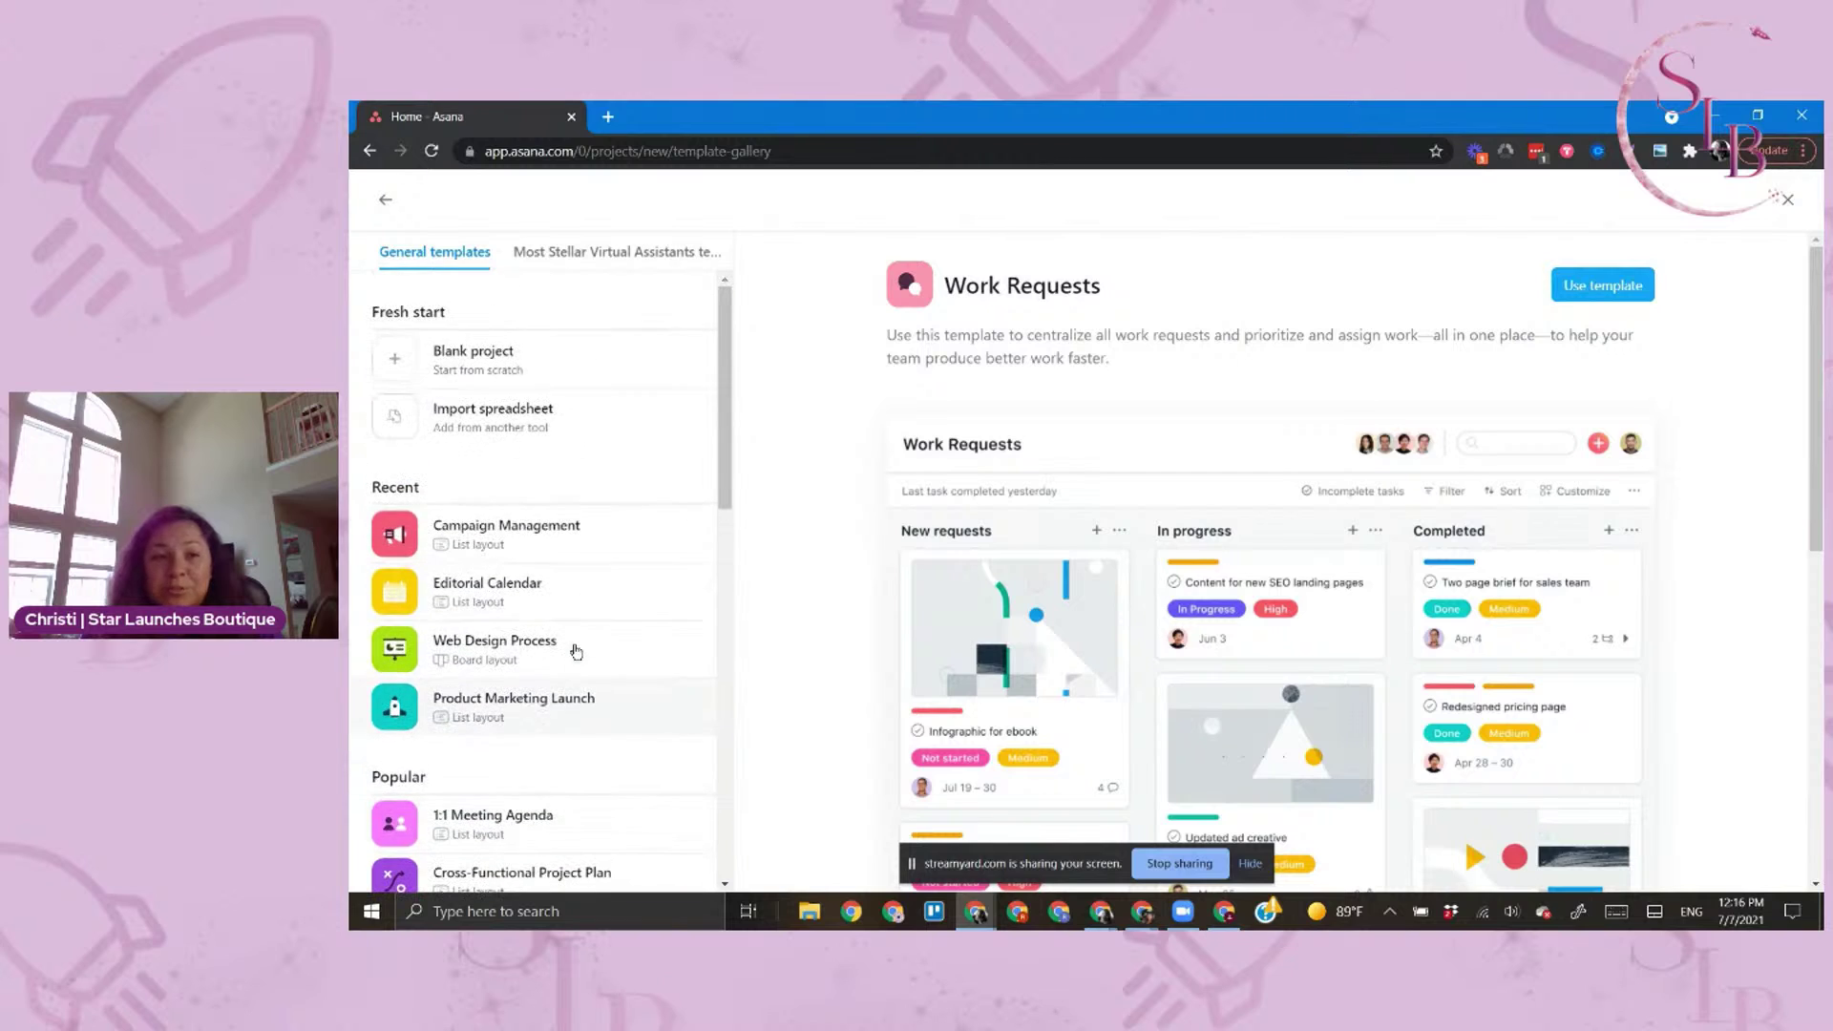
# Start a blank project named Launch, assign it to the Admin team and keep its privacy as Public to team
pyautogui.click(454, 359)
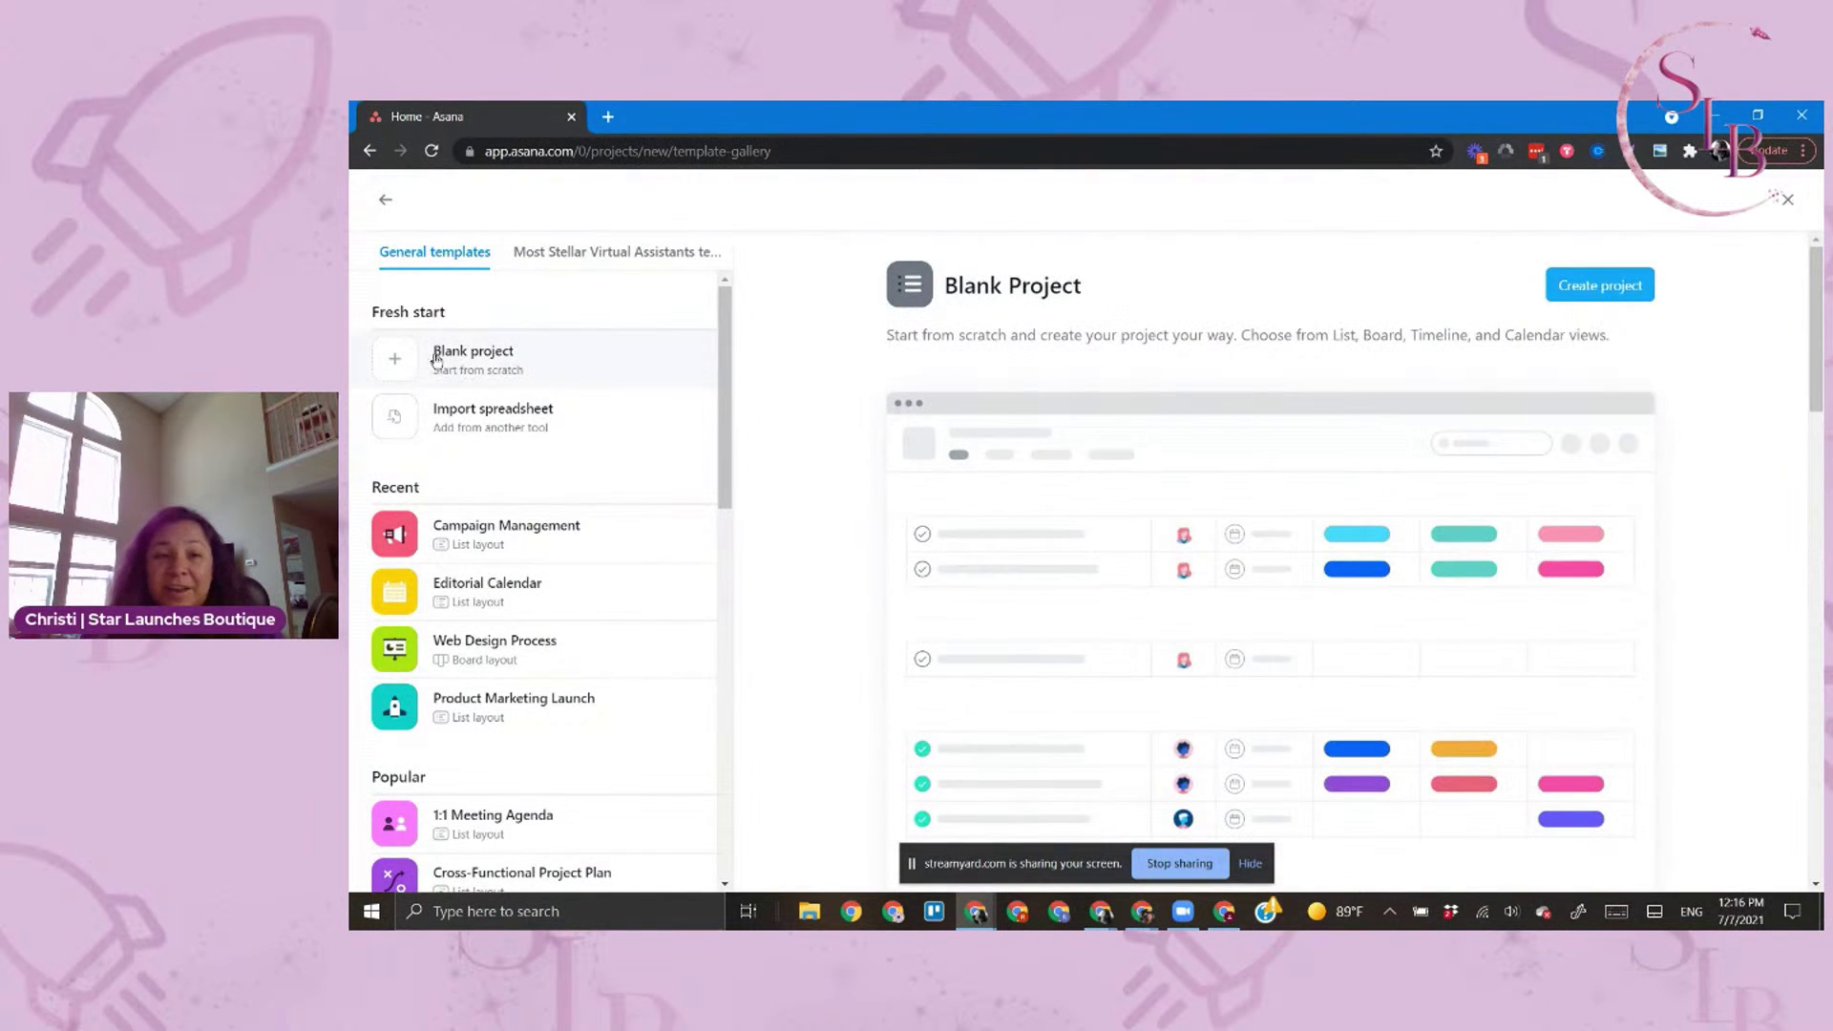
pyautogui.click(1611, 296)
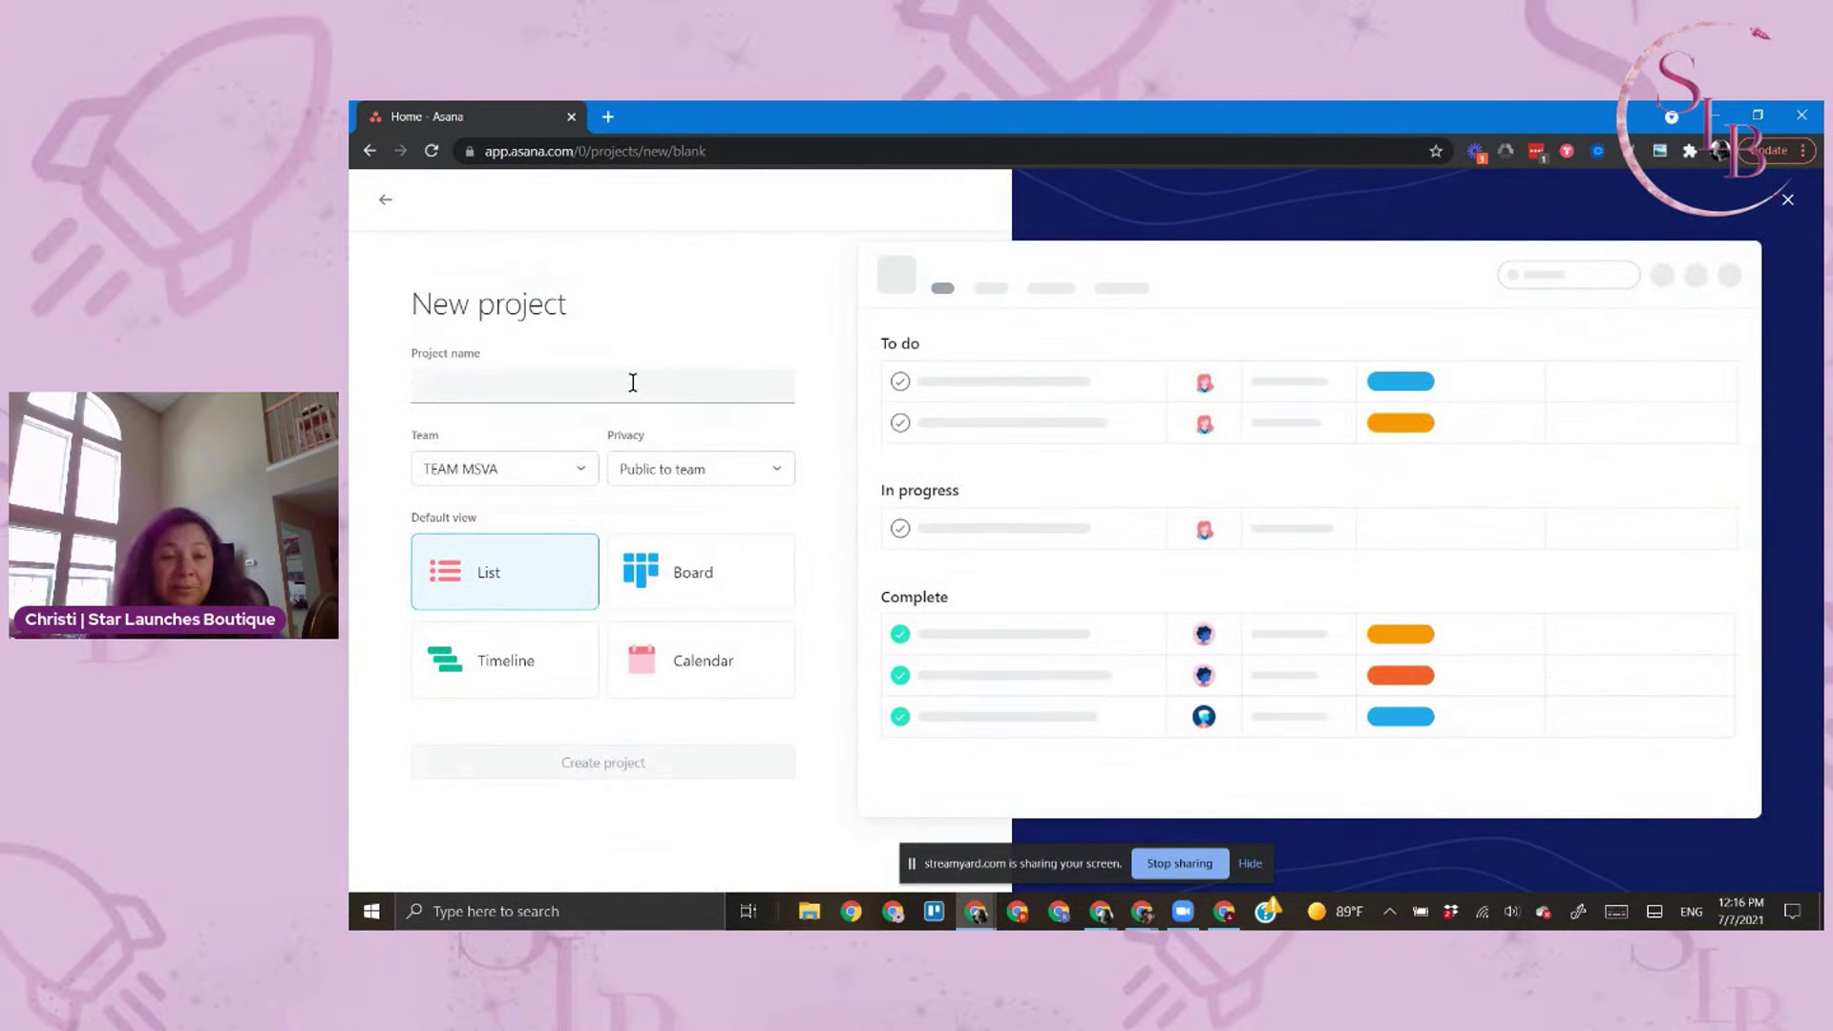
pyautogui.write('Launch')
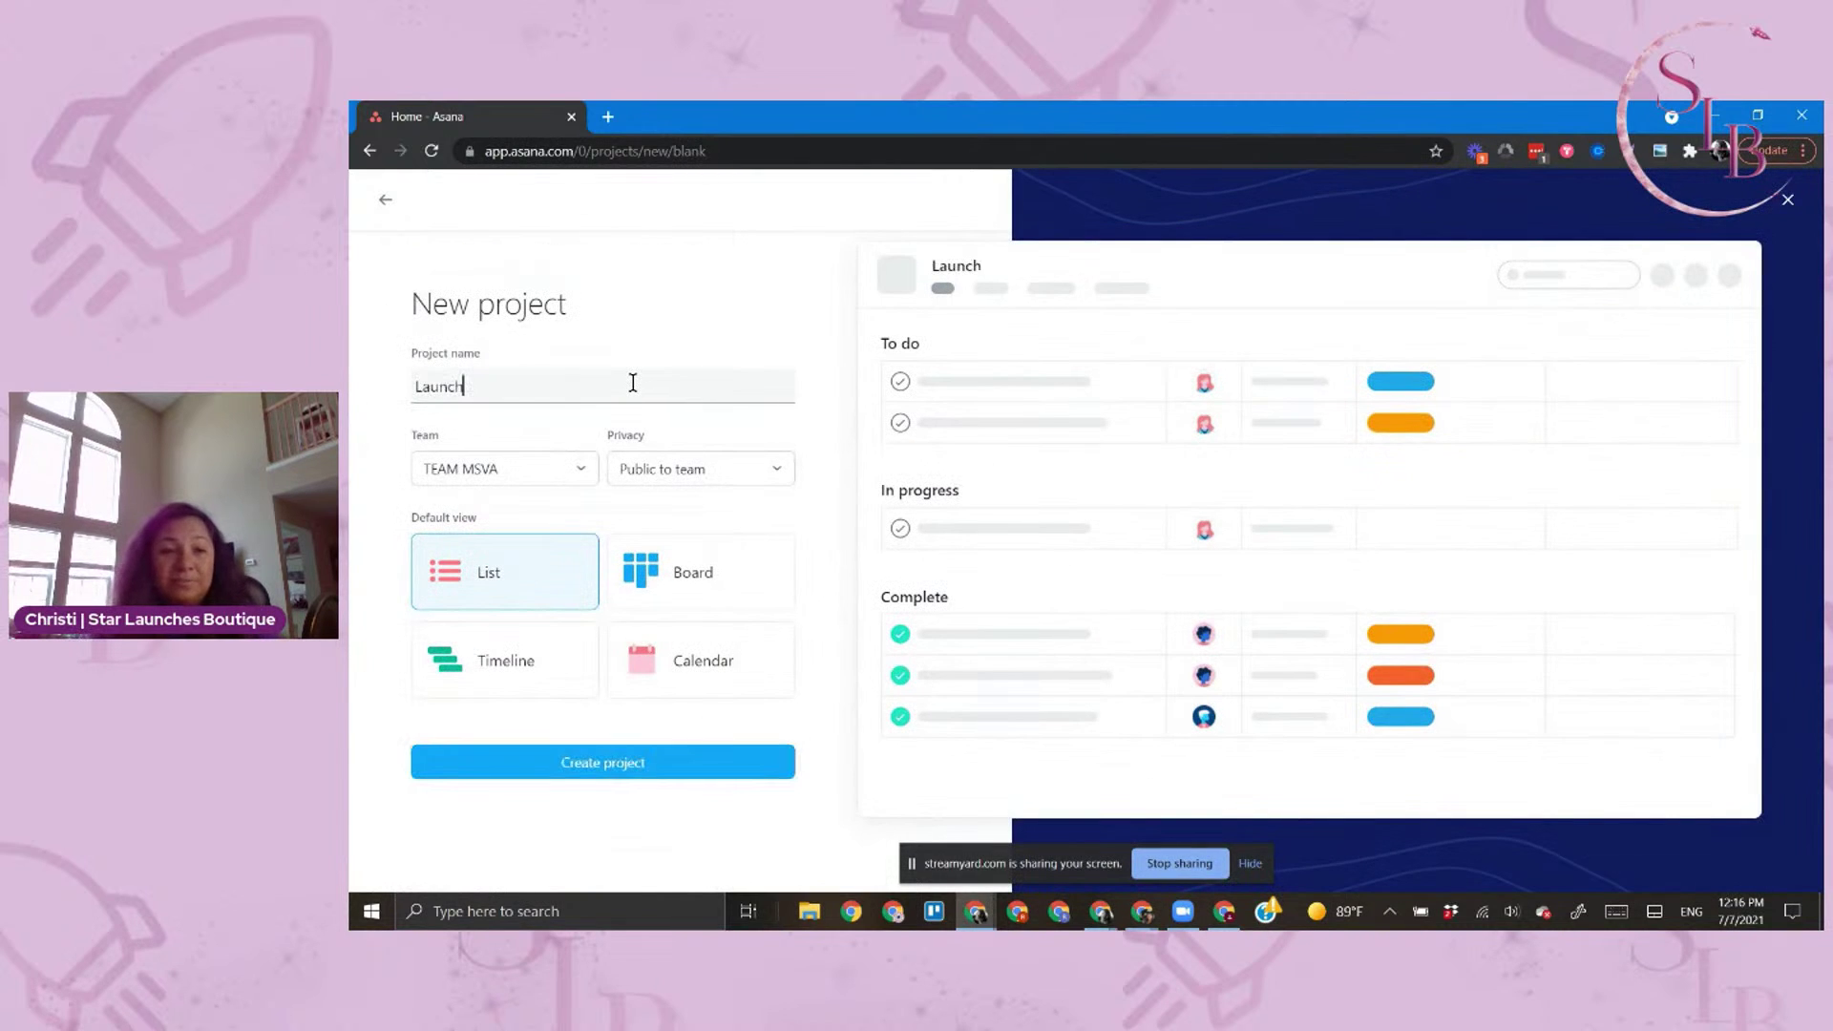
pyautogui.click(558, 470)
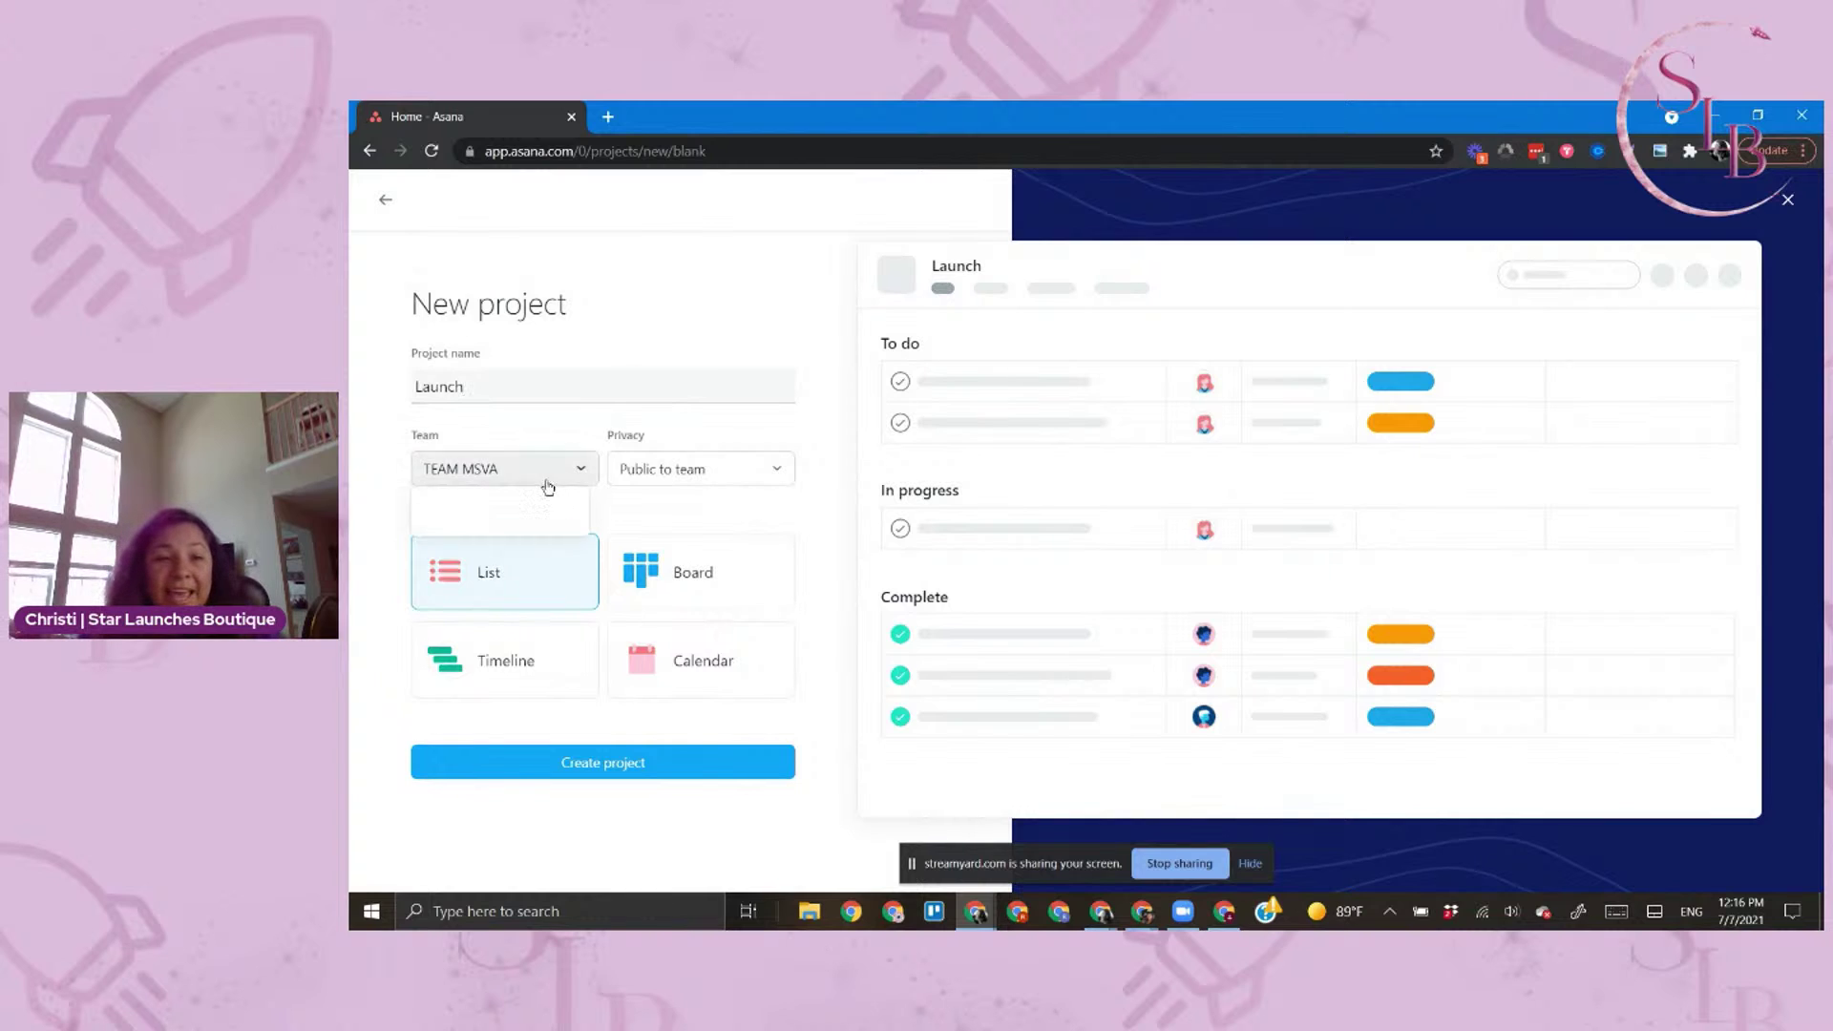
pyautogui.click(482, 562)
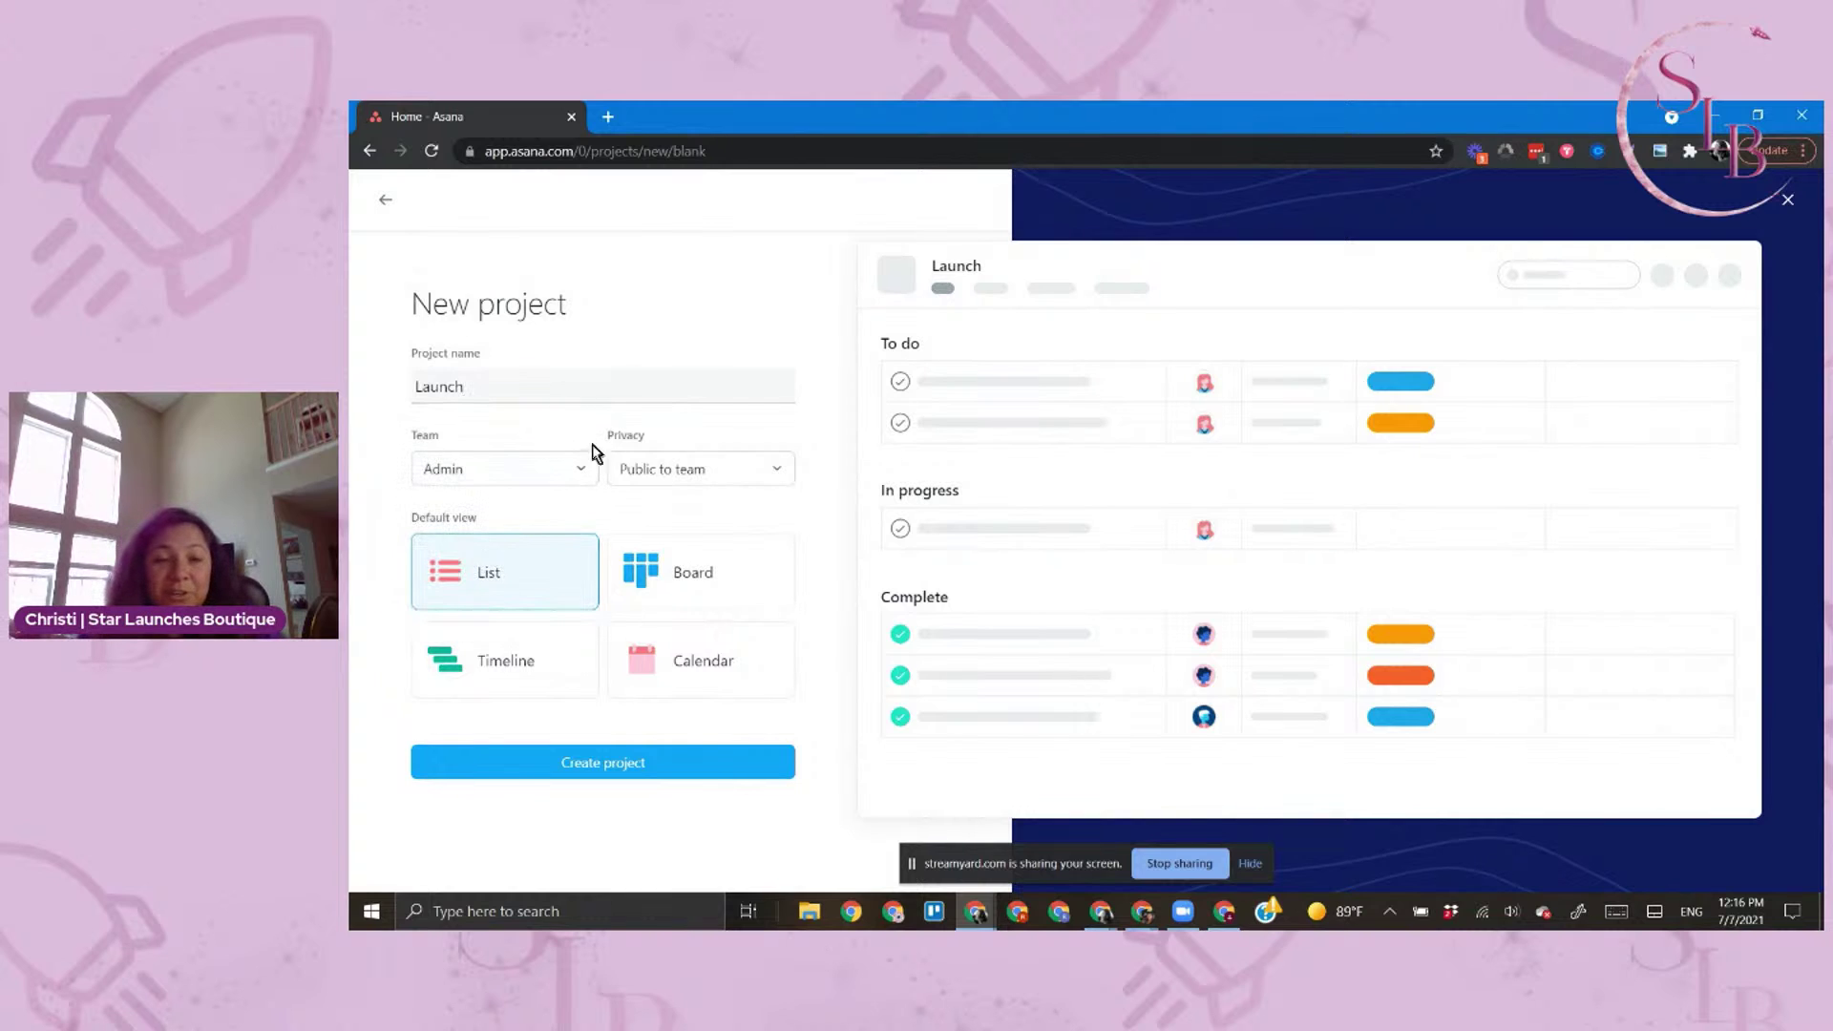
pyautogui.click(691, 471)
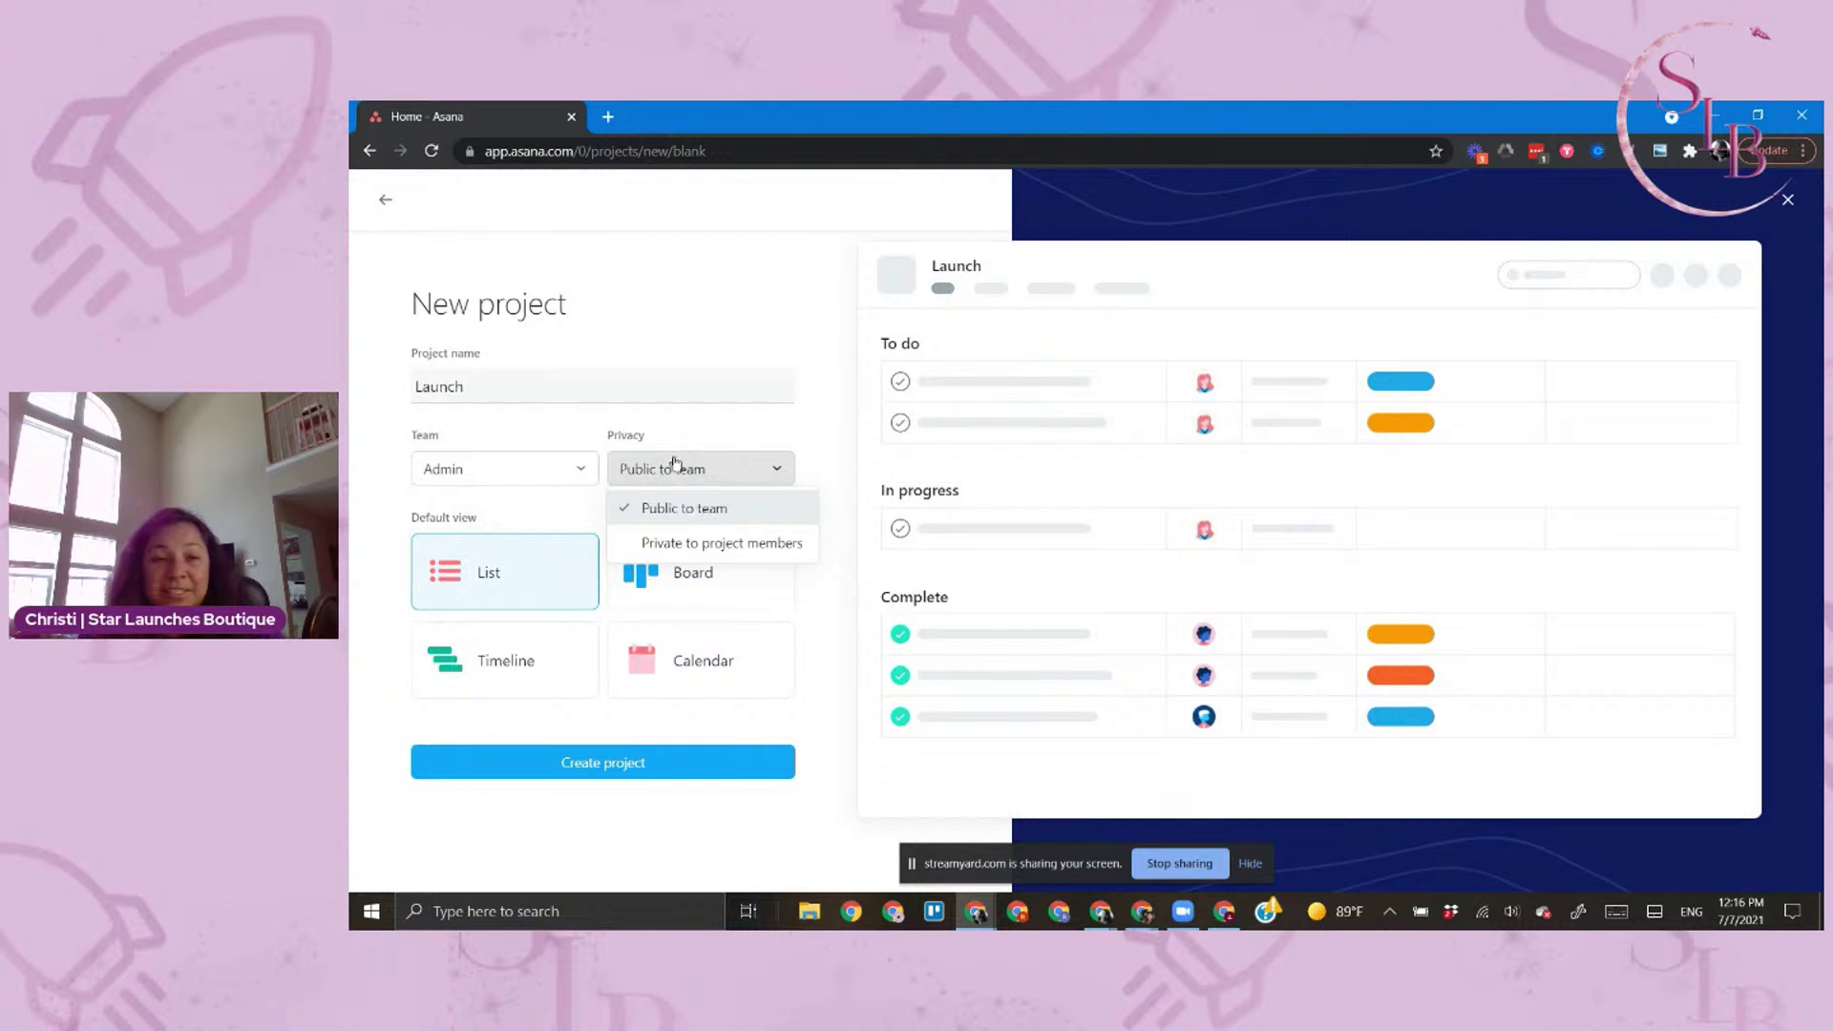
pyautogui.click(668, 446)
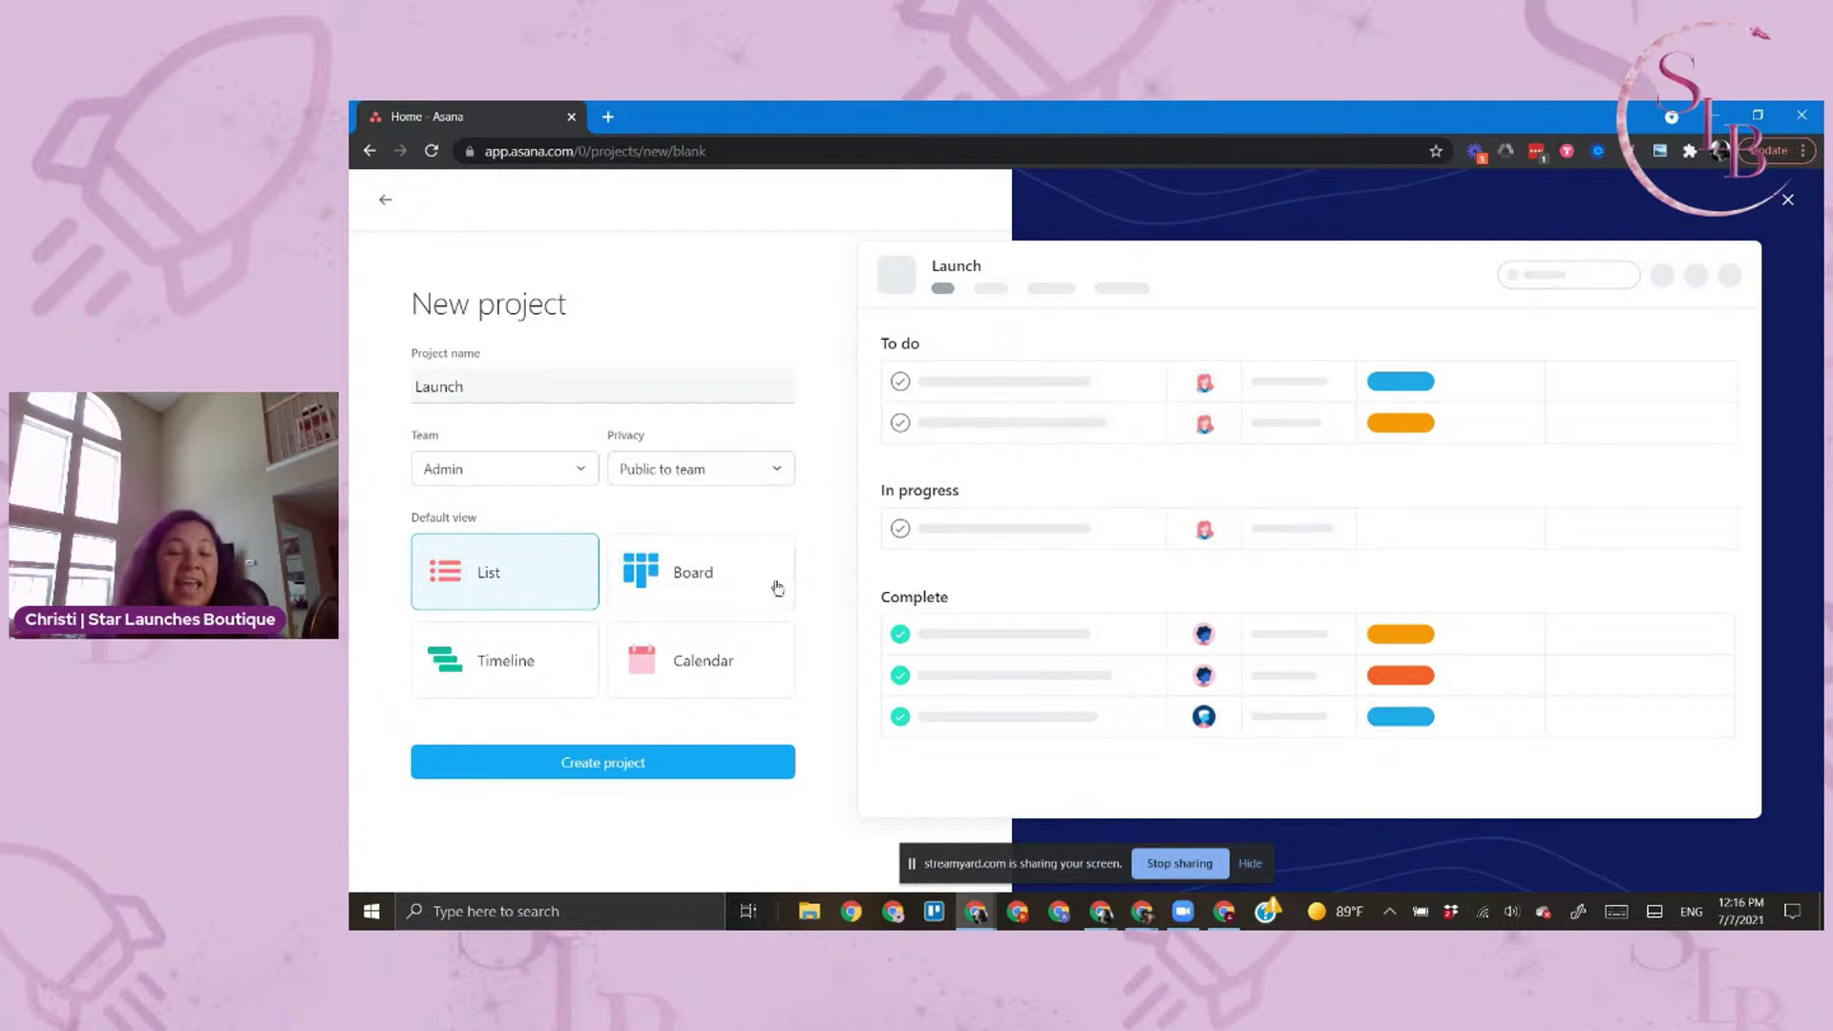
# Preview the Board, Timeline and Calendar layouts, and create the Launch project with List as its default view
pyautogui.click(665, 587)
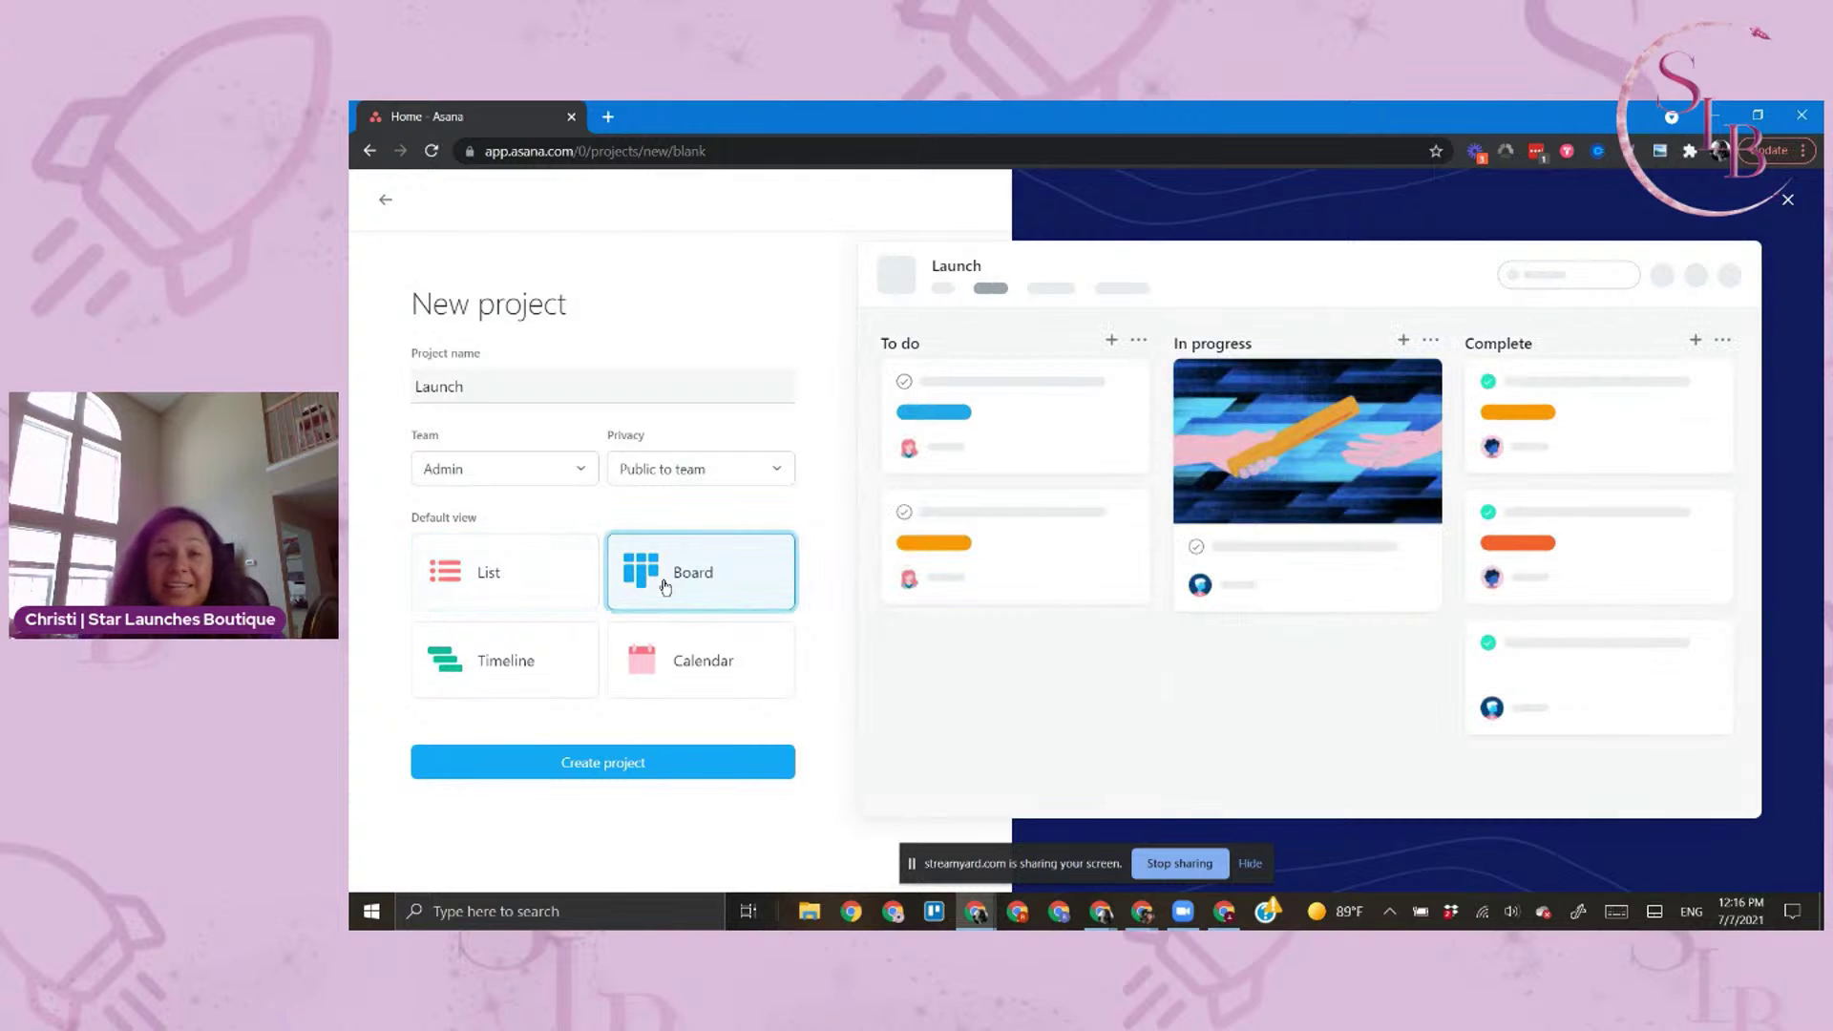
pyautogui.click(525, 659)
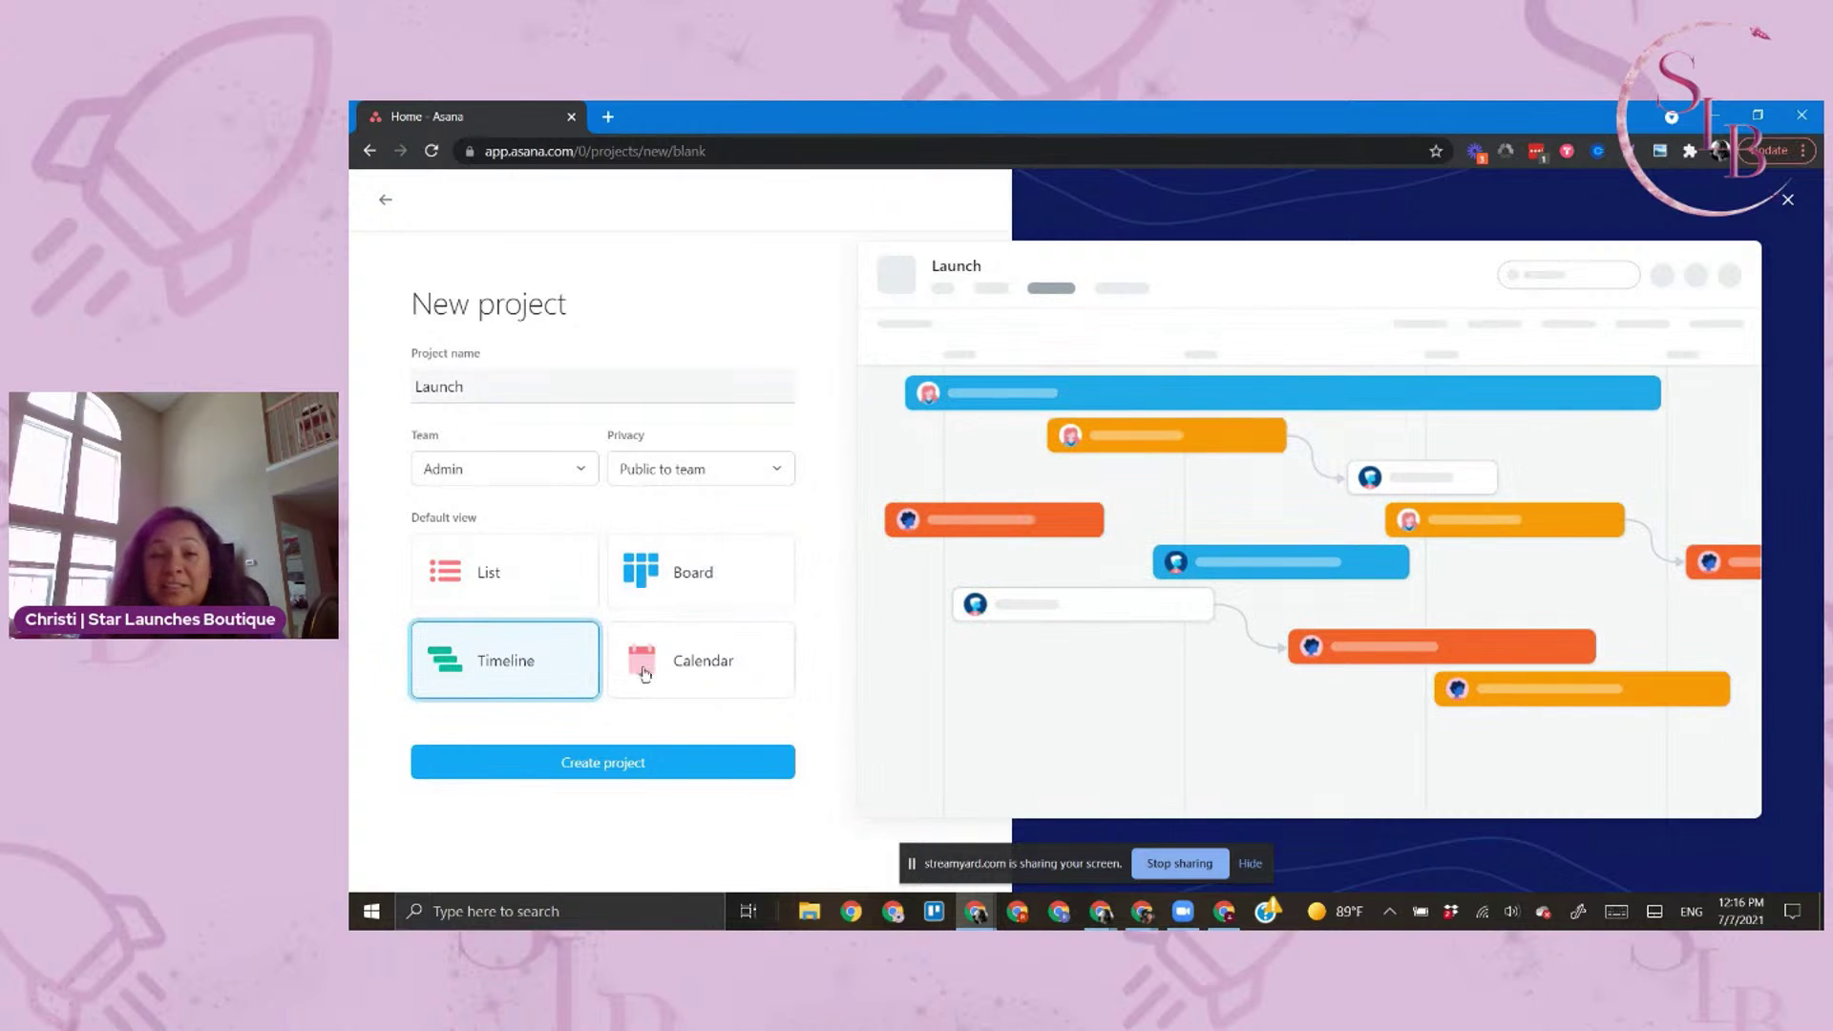
pyautogui.click(708, 674)
pyautogui.click(535, 570)
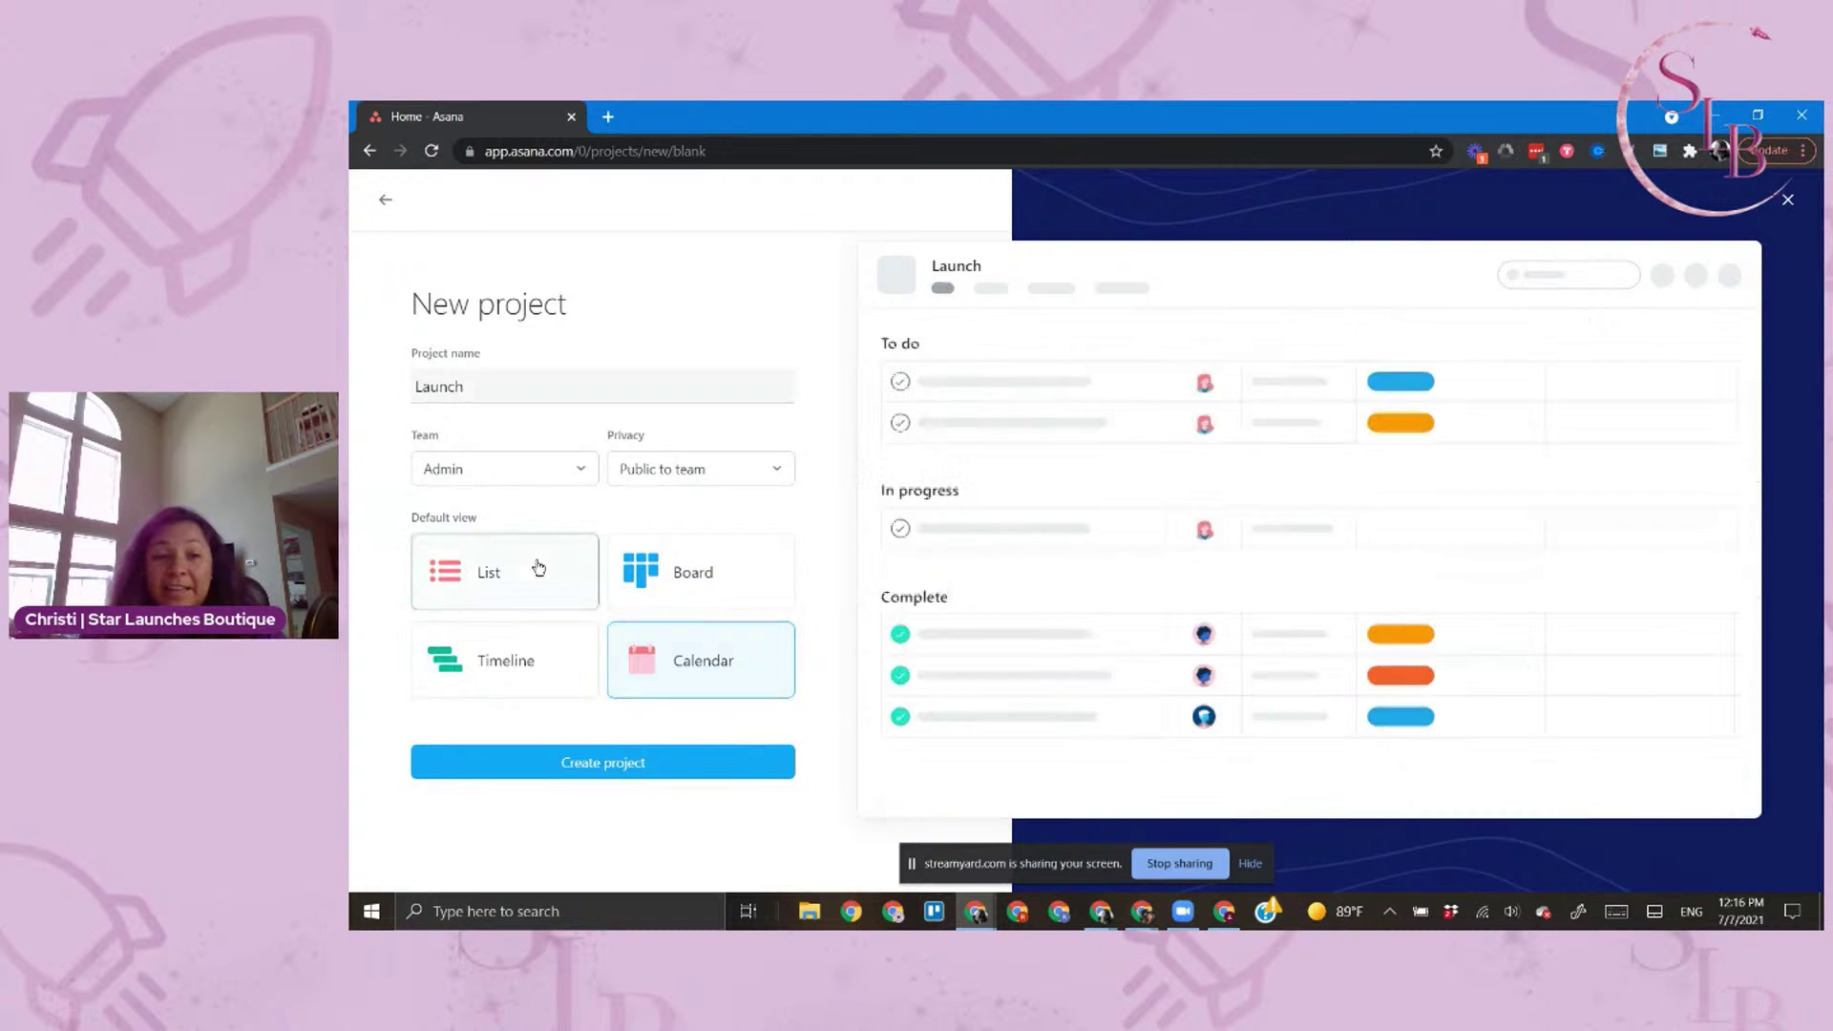
pyautogui.click(615, 774)
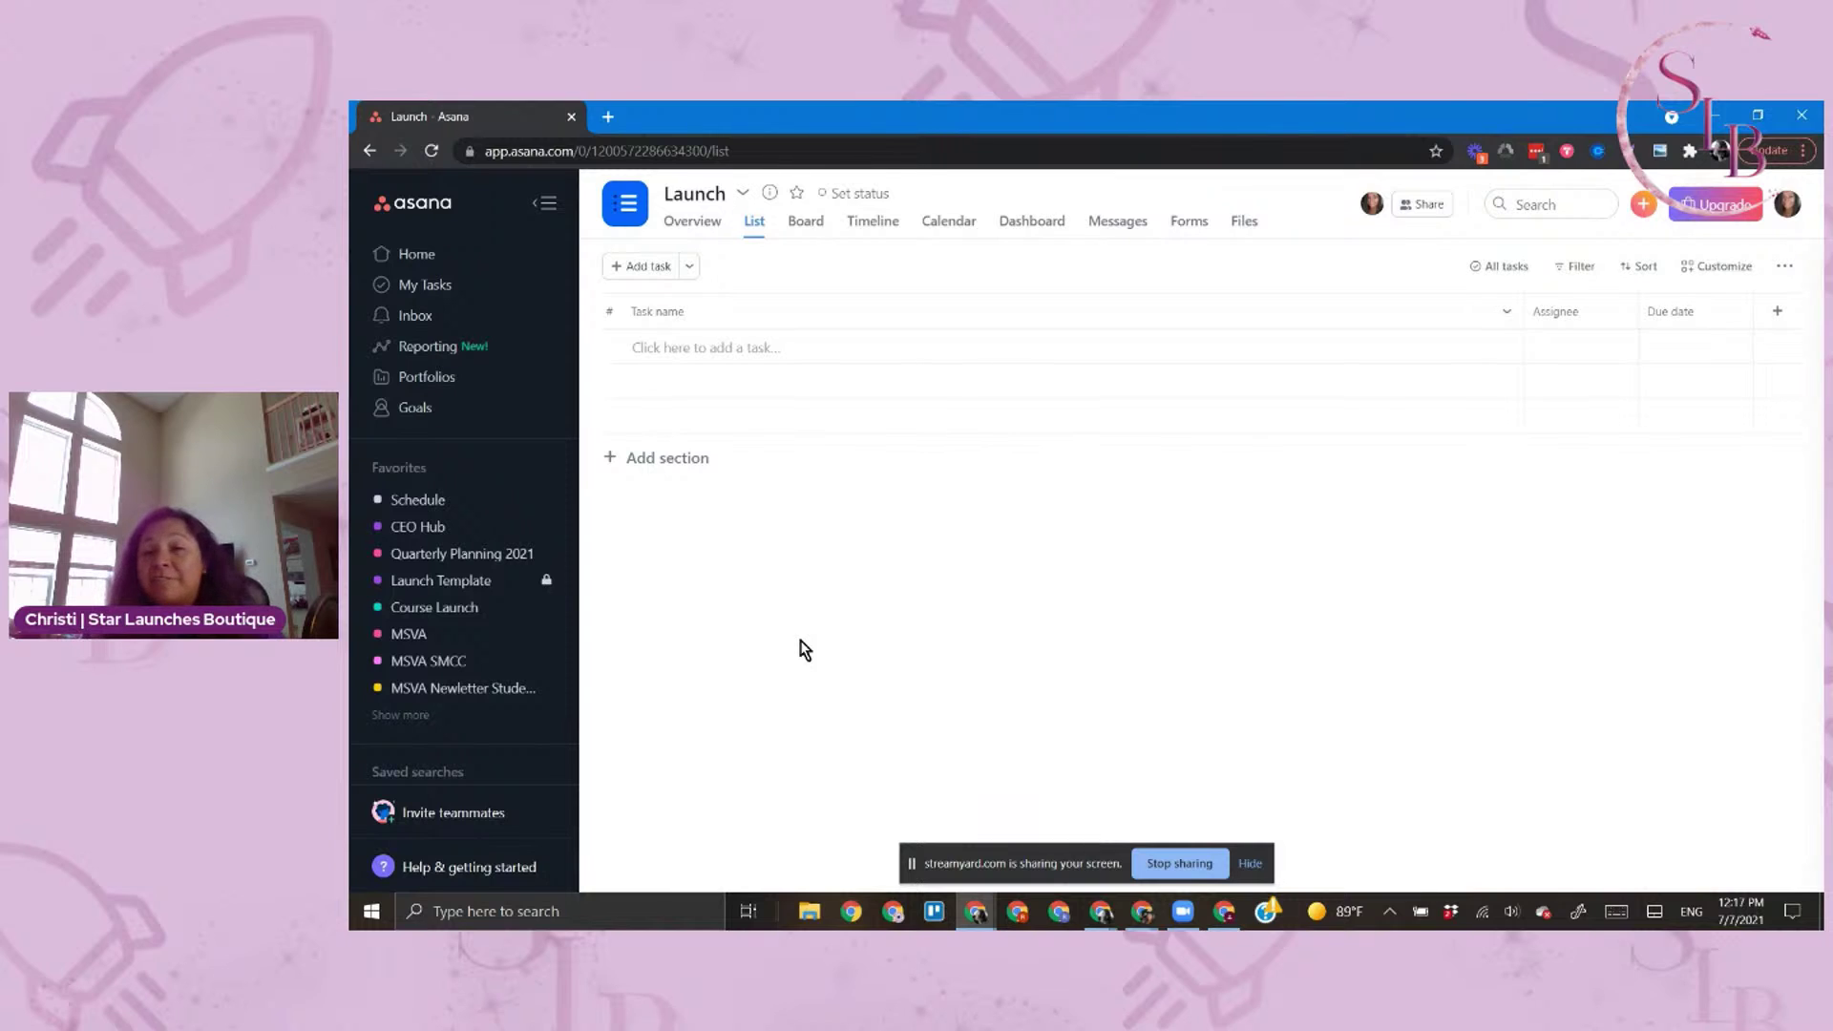
# Add a section named Resources to the Launch project's list
pyautogui.click(668, 461)
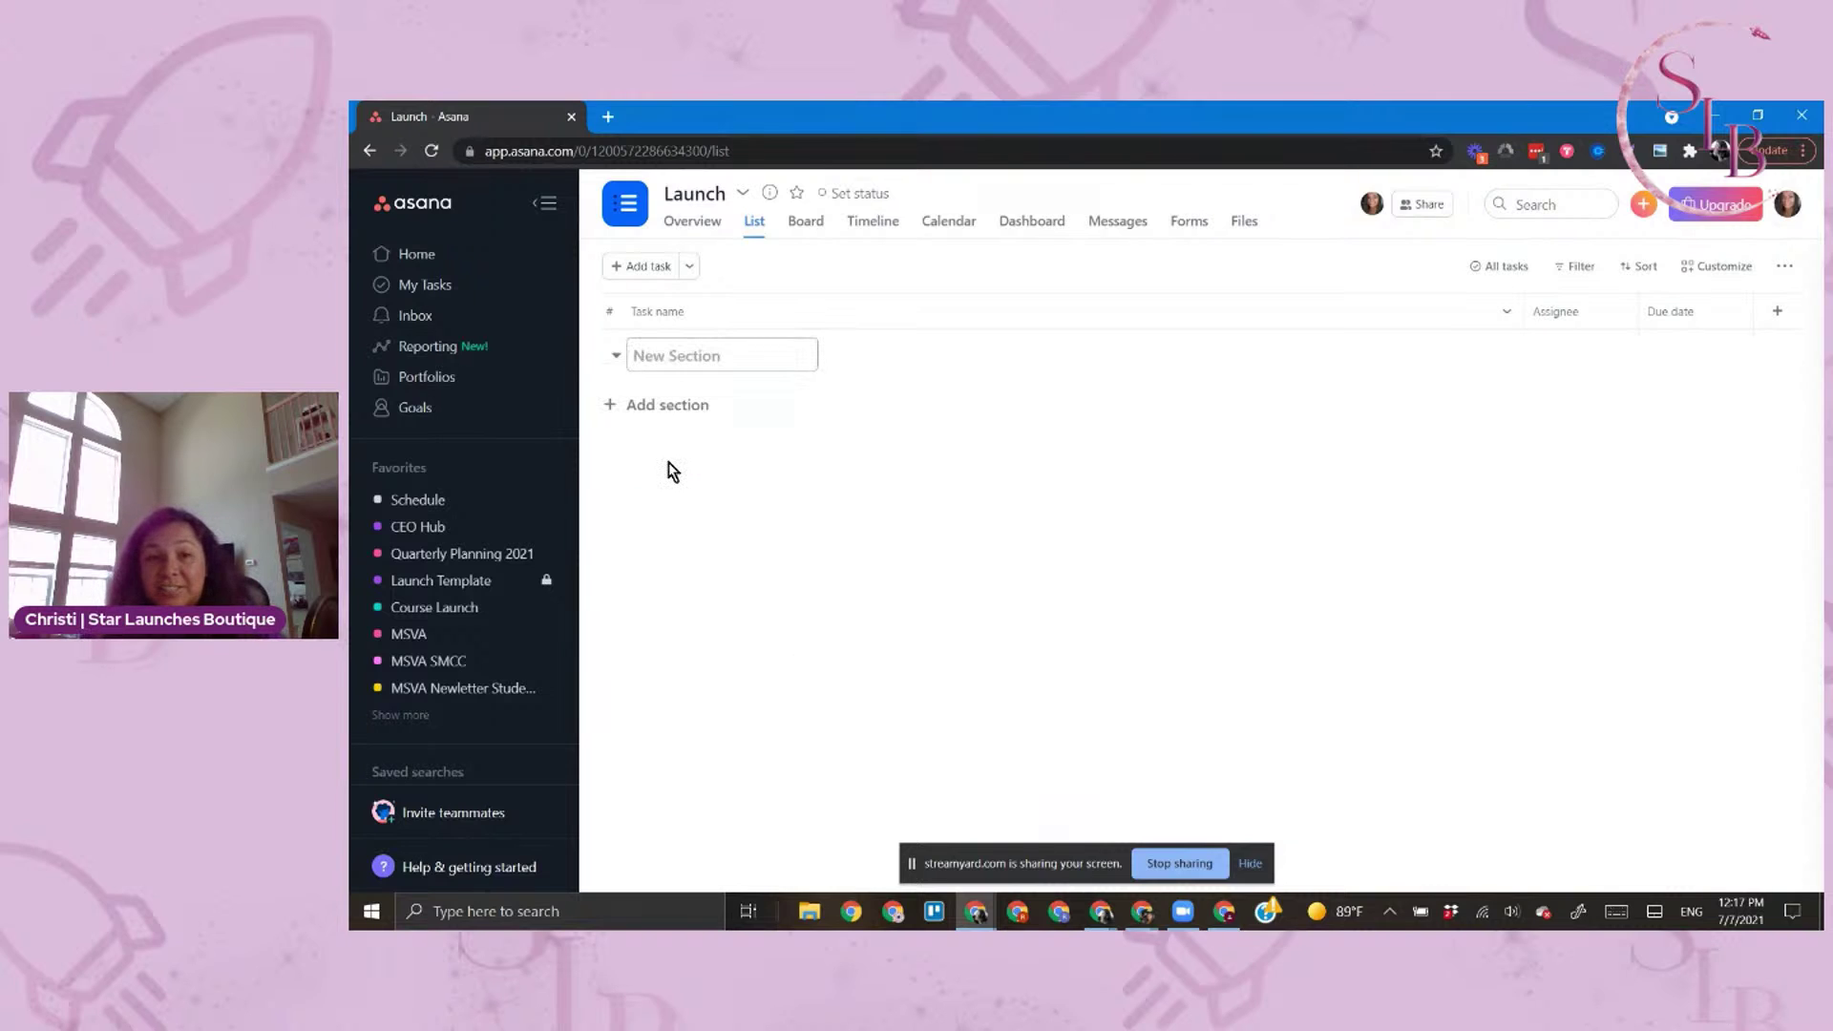
pyautogui.write('Resources')
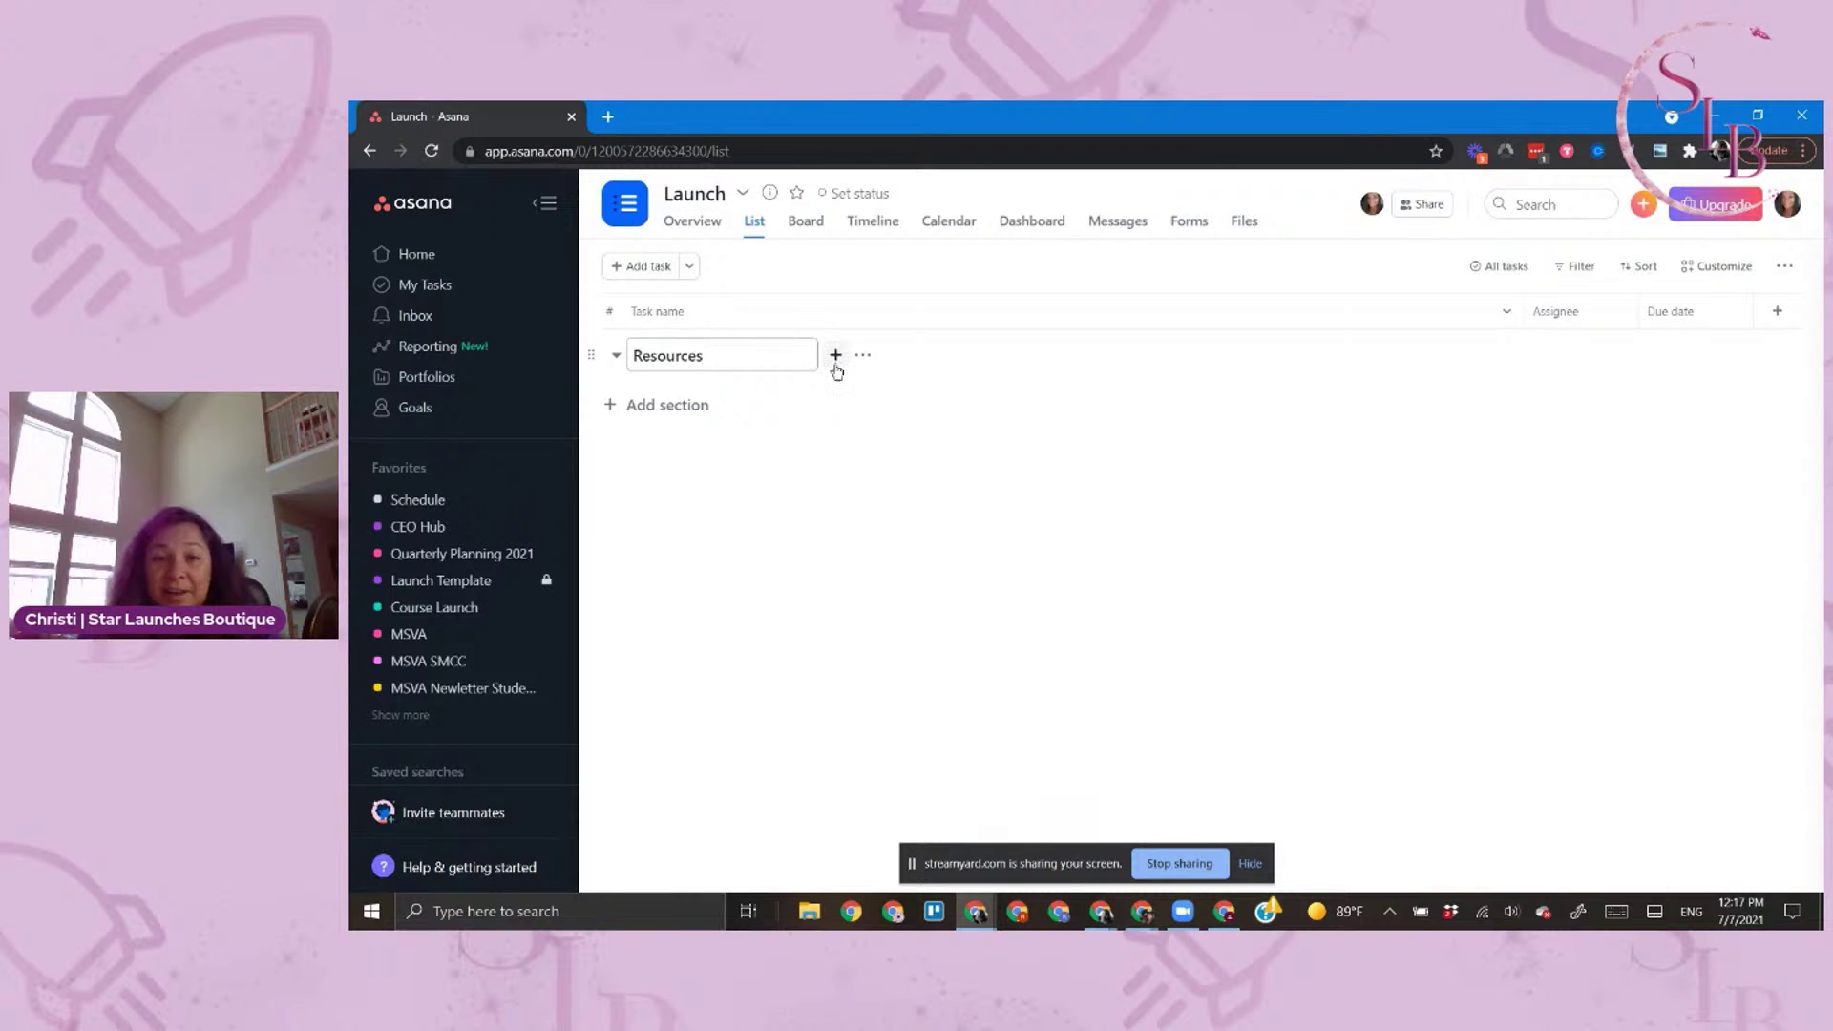
pyautogui.click(788, 508)
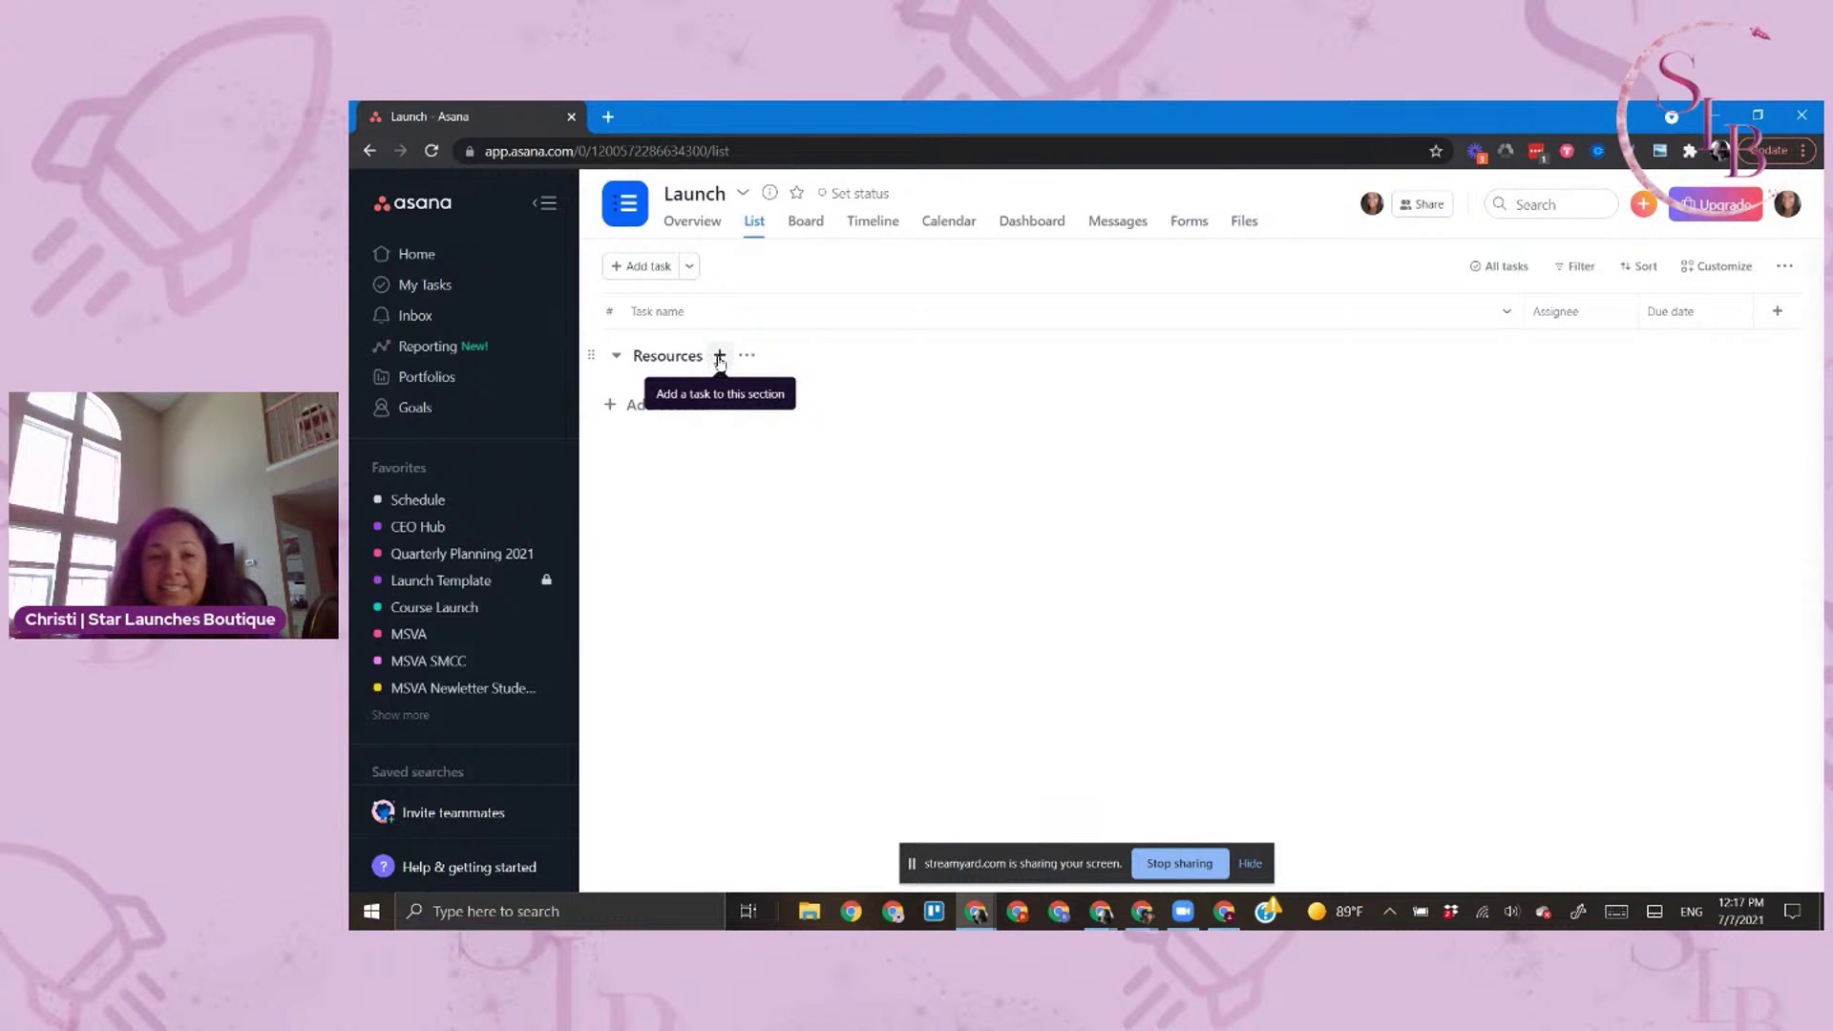
# Add the tasks Homepage and Sales Page to the Resources section
pyautogui.click(720, 357)
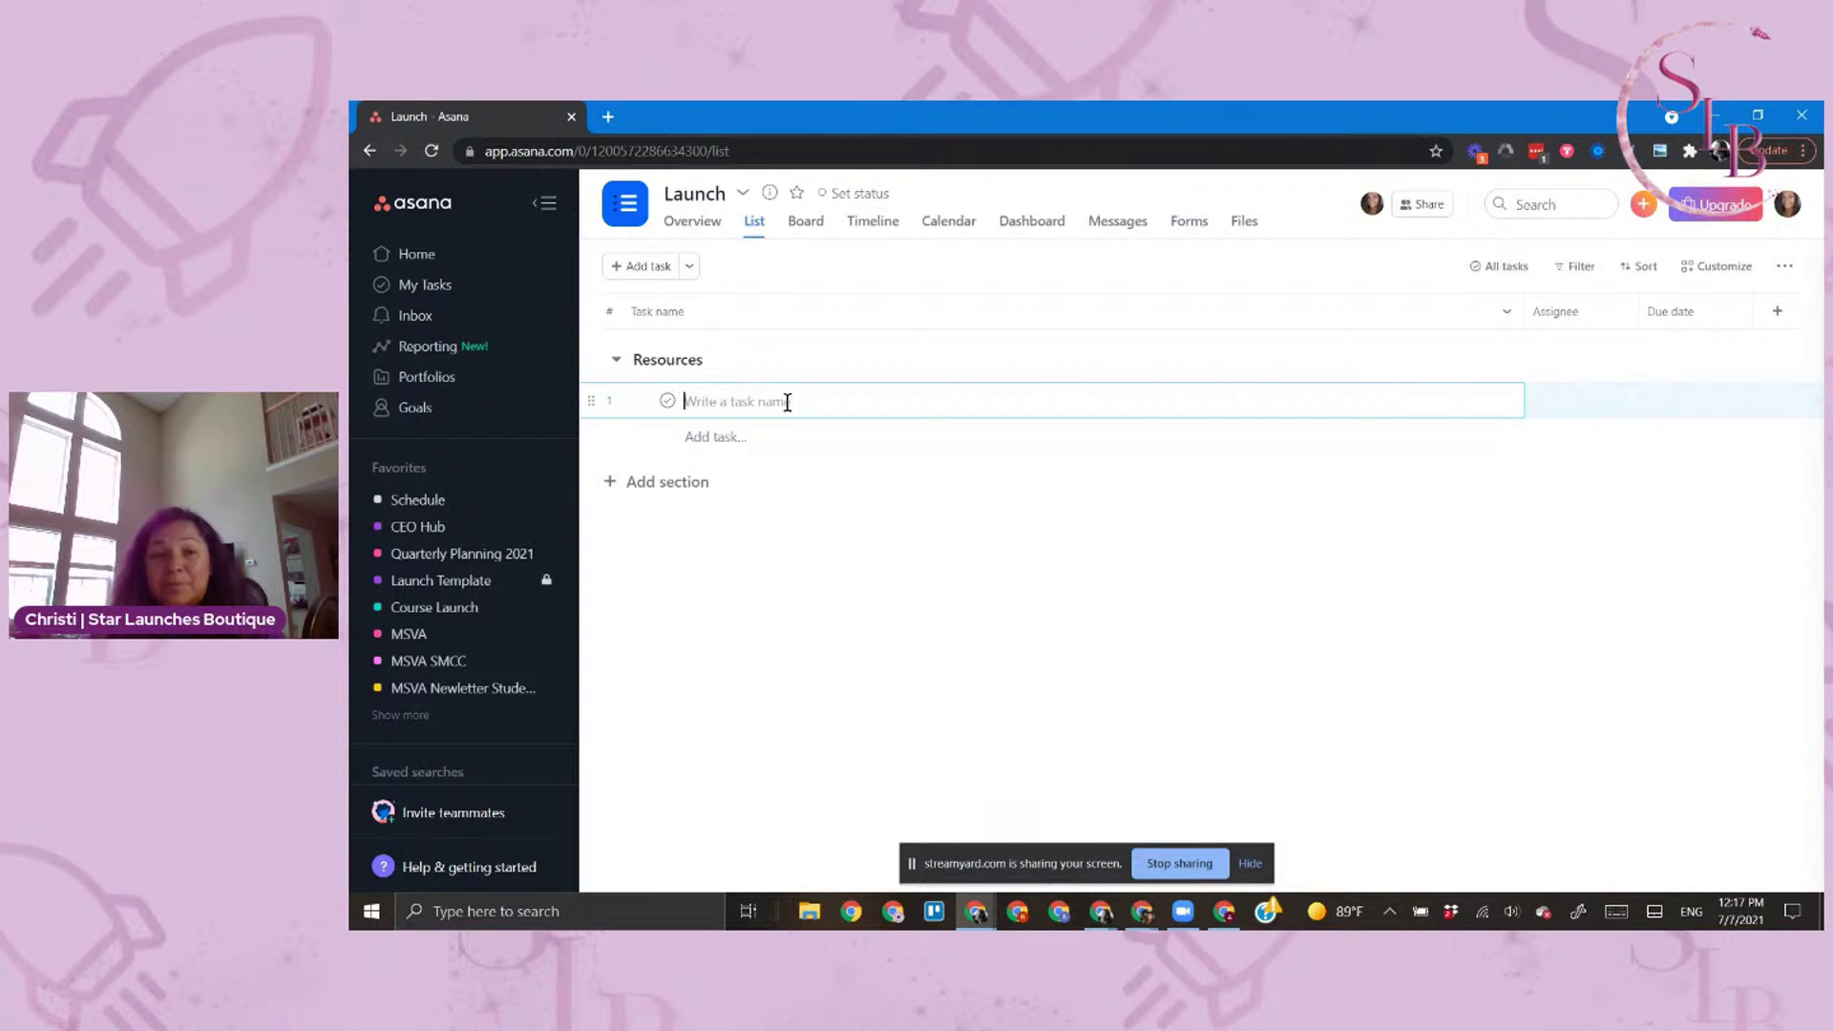
pyautogui.write('Homepage')
pyautogui.press('Return')
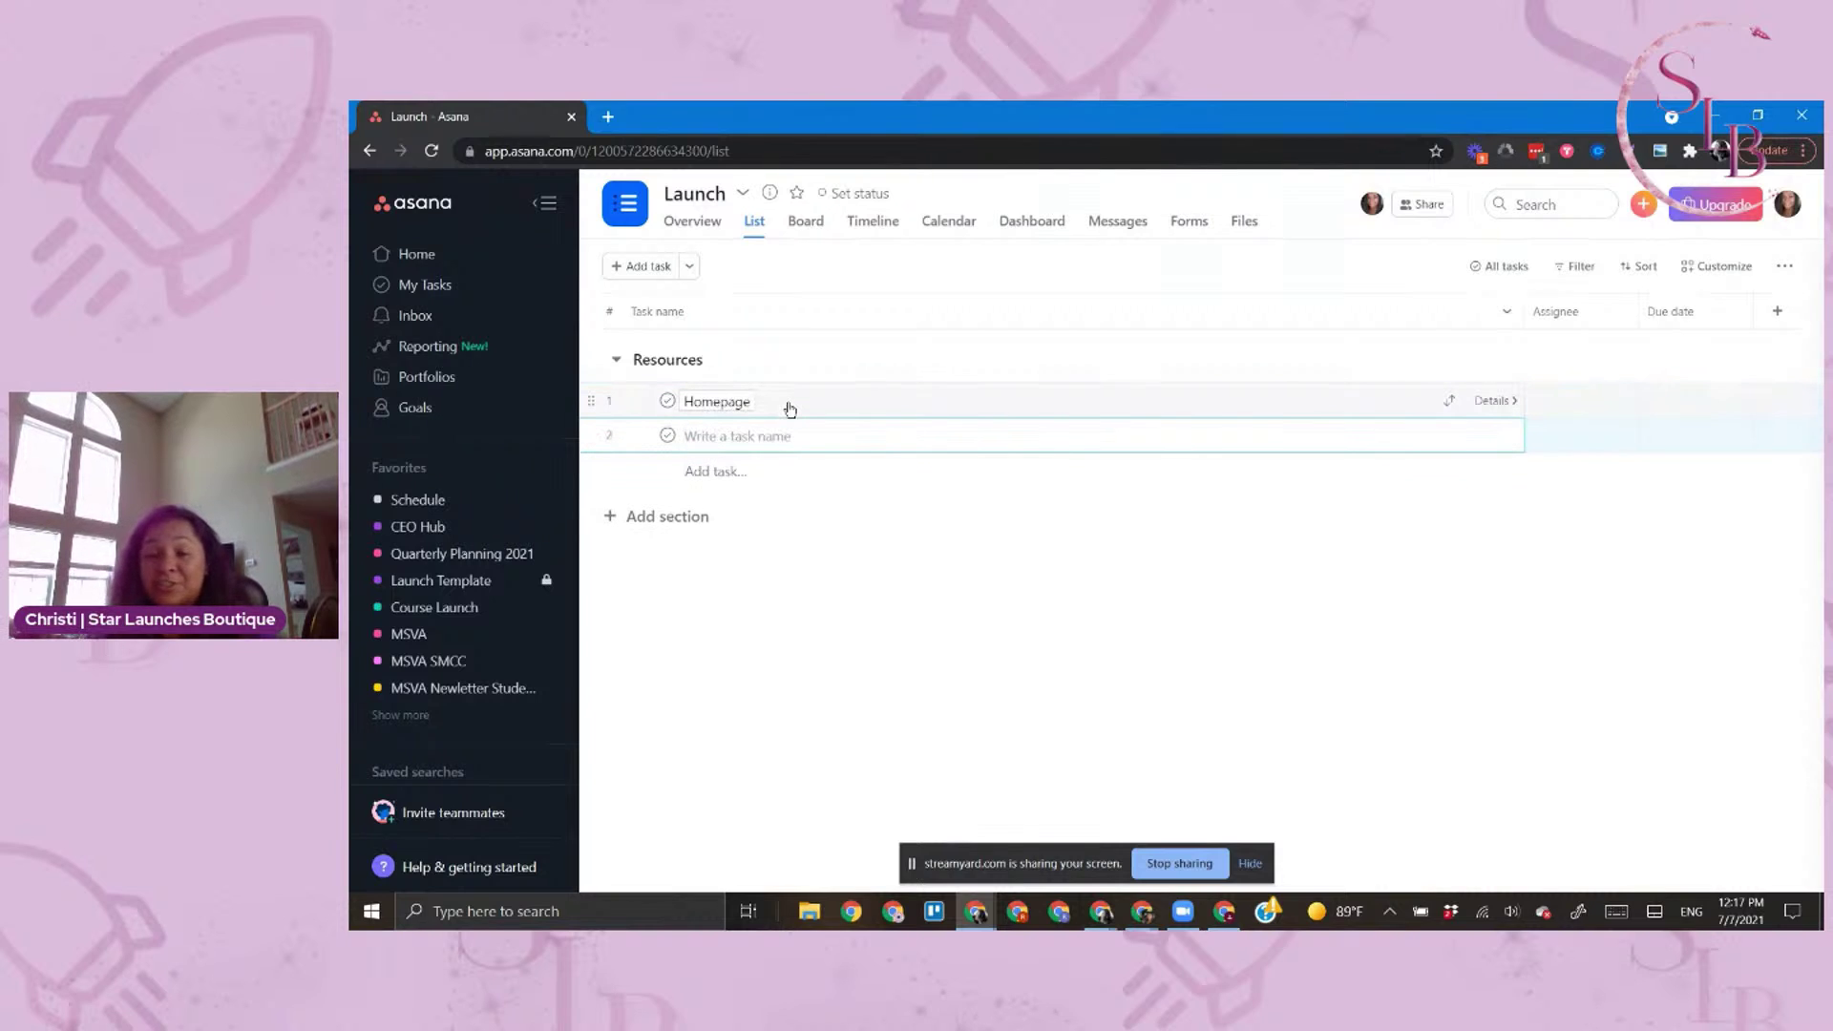
pyautogui.write('Sales')
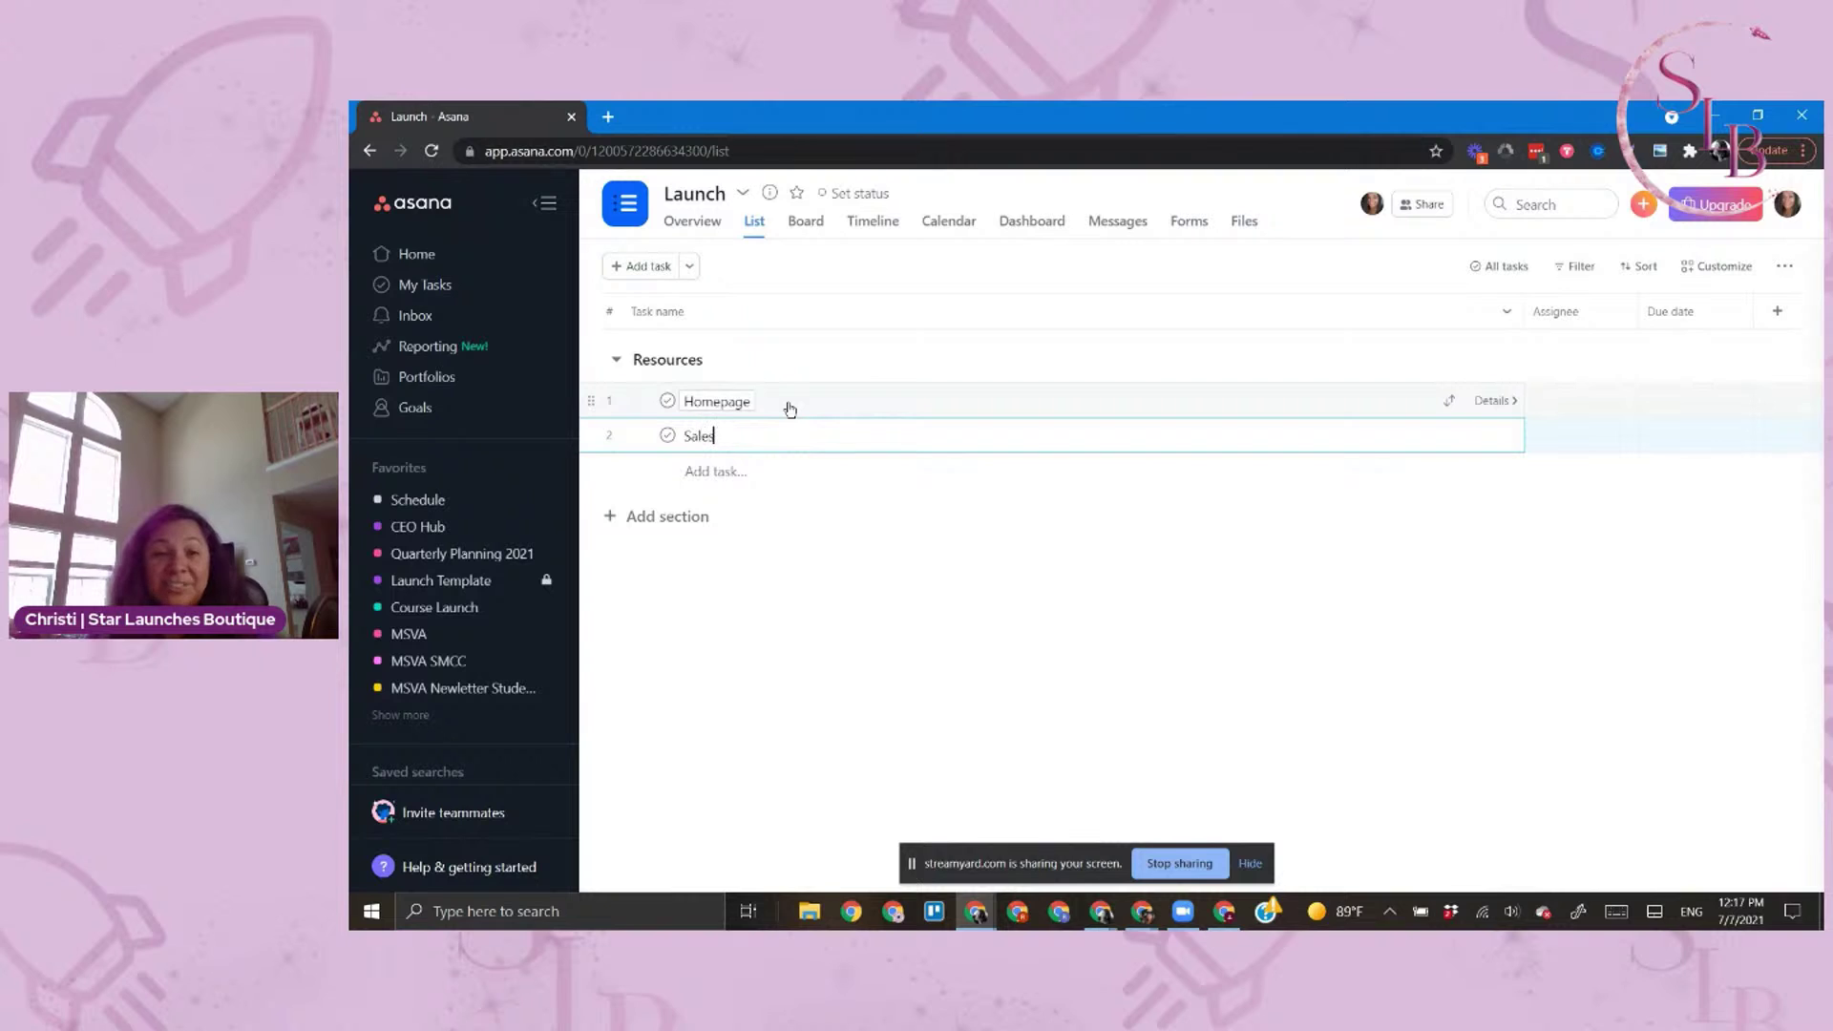
pyautogui.write(' Page')
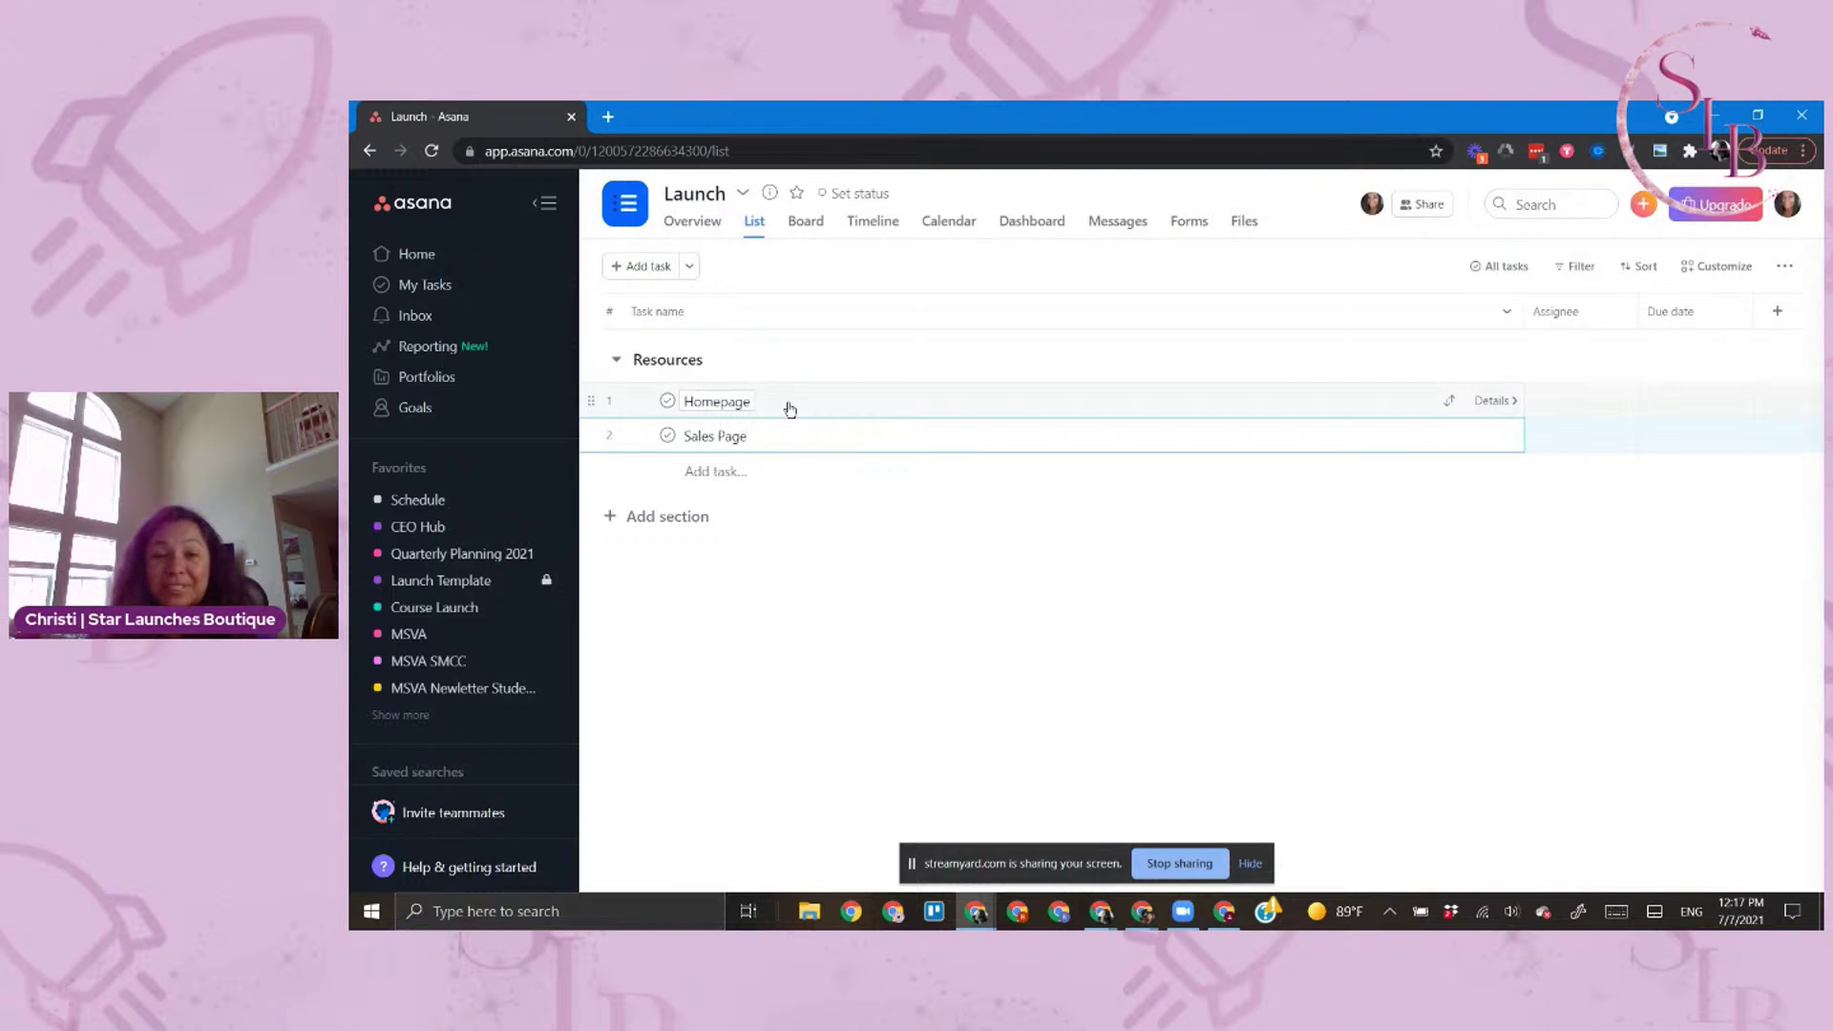
pyautogui.press('Return')
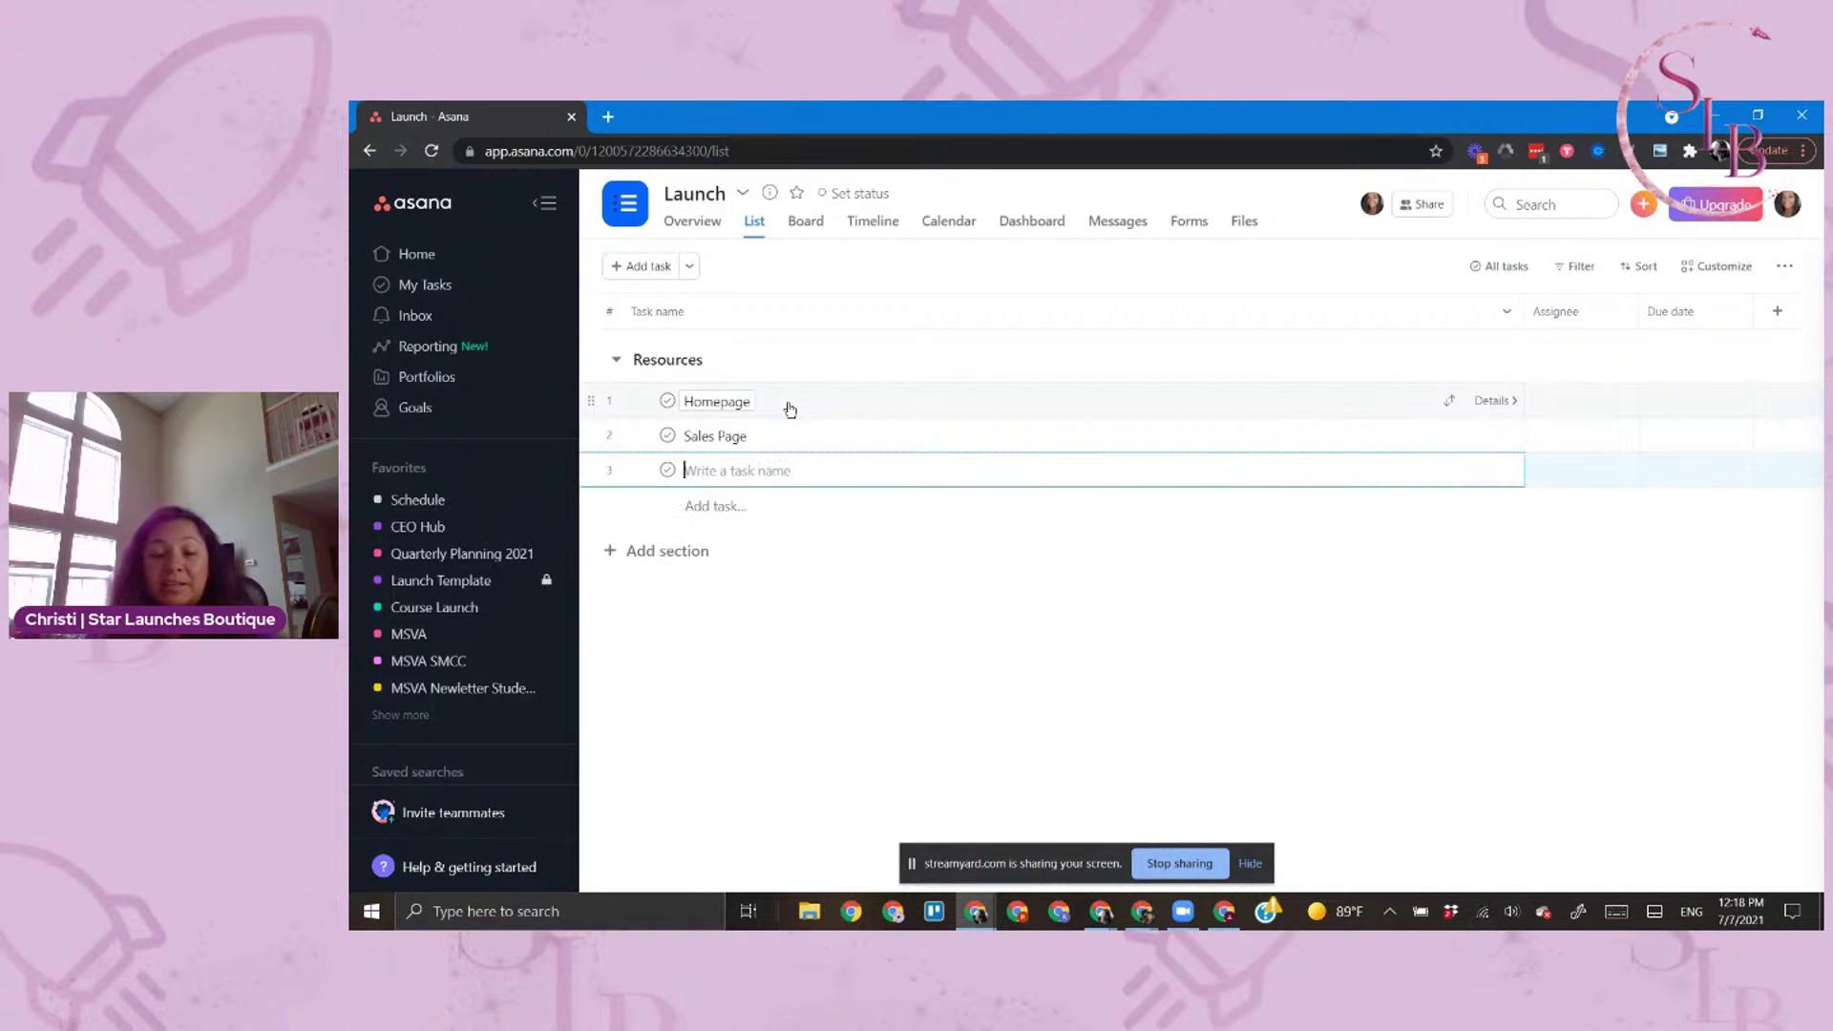
# Add a third task named Sales Page Copy and rename the Sales Page task as Sales Page Link
pyautogui.write('Cop')
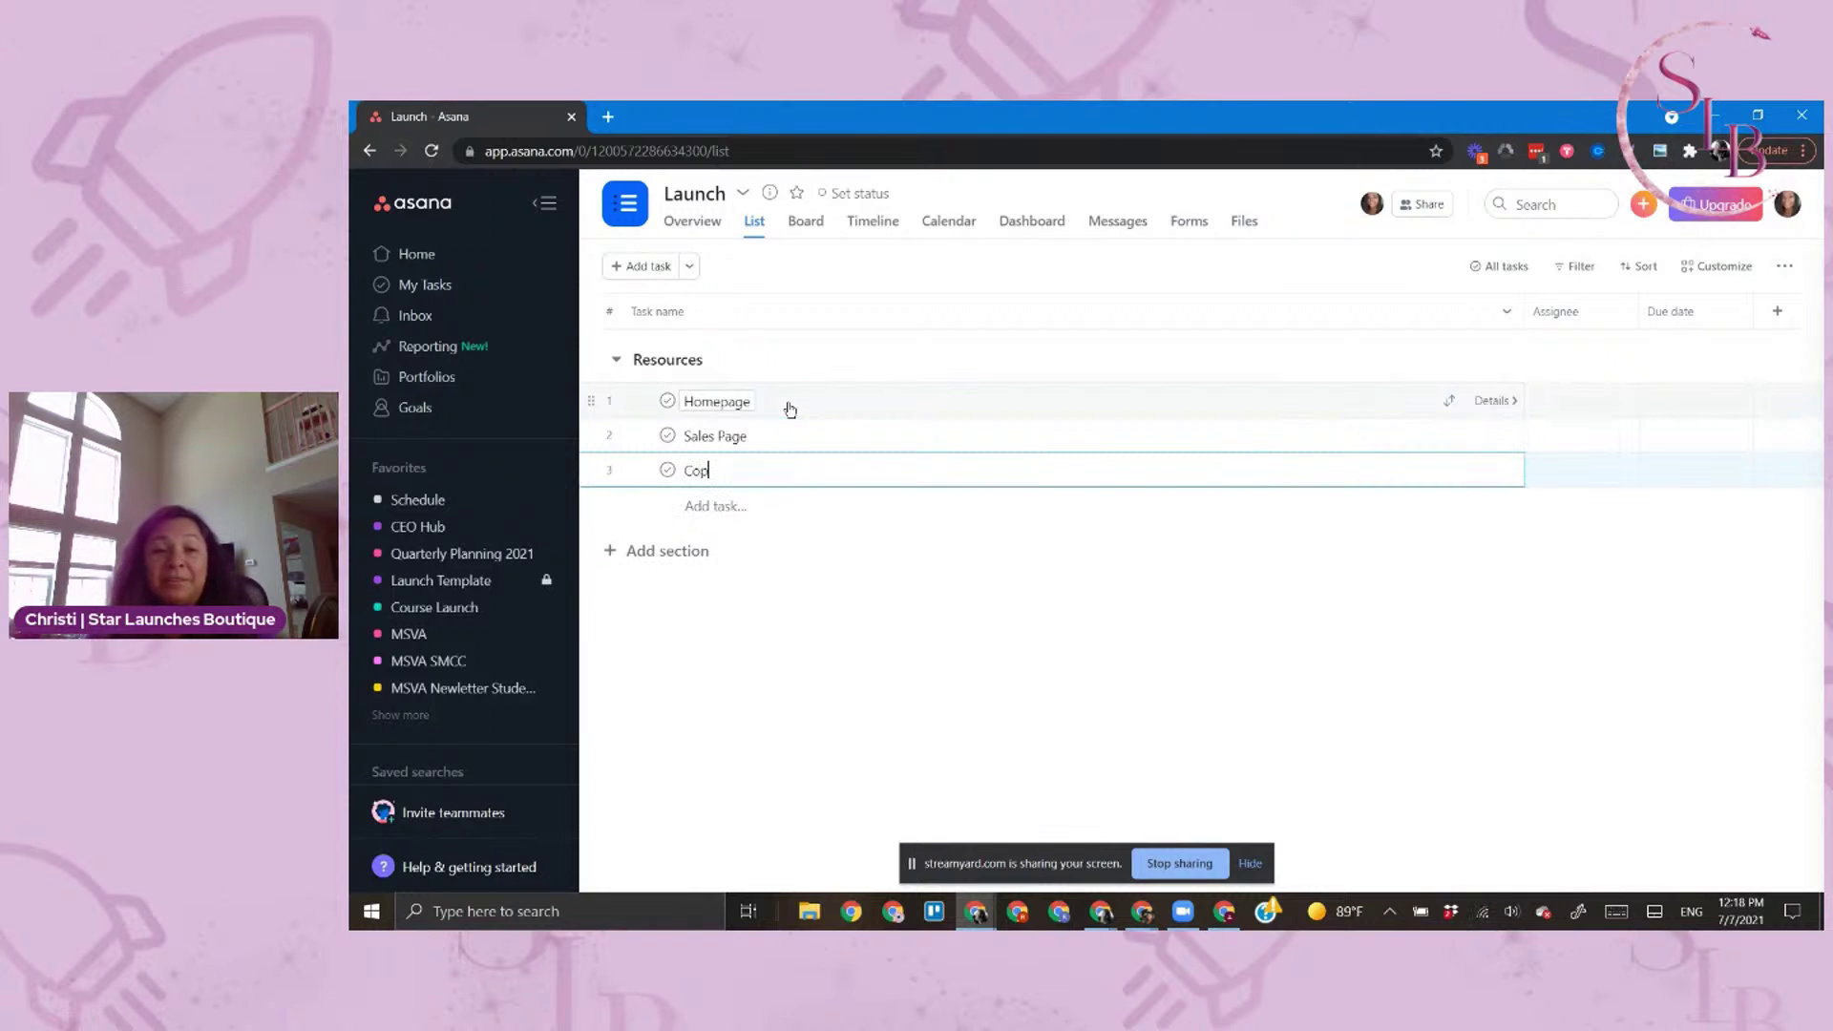
pyautogui.write('y')
pyautogui.press('Home')
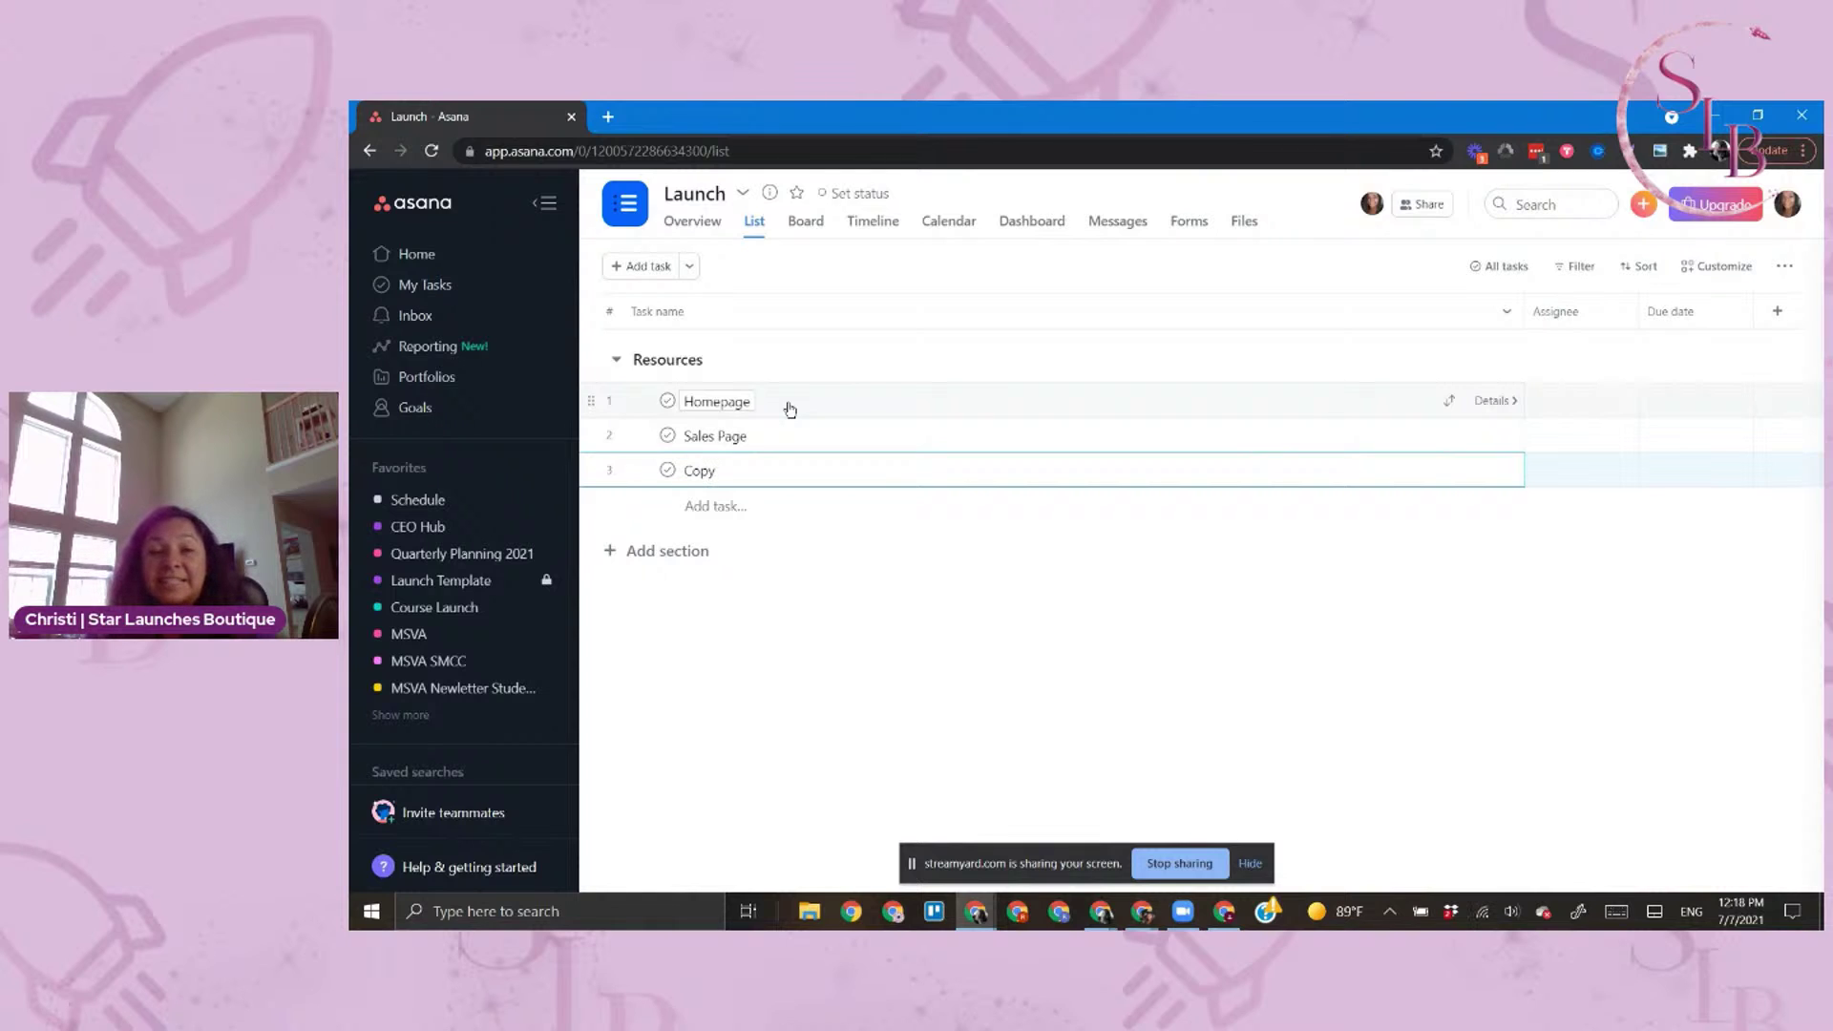
pyautogui.write('Sales Page')
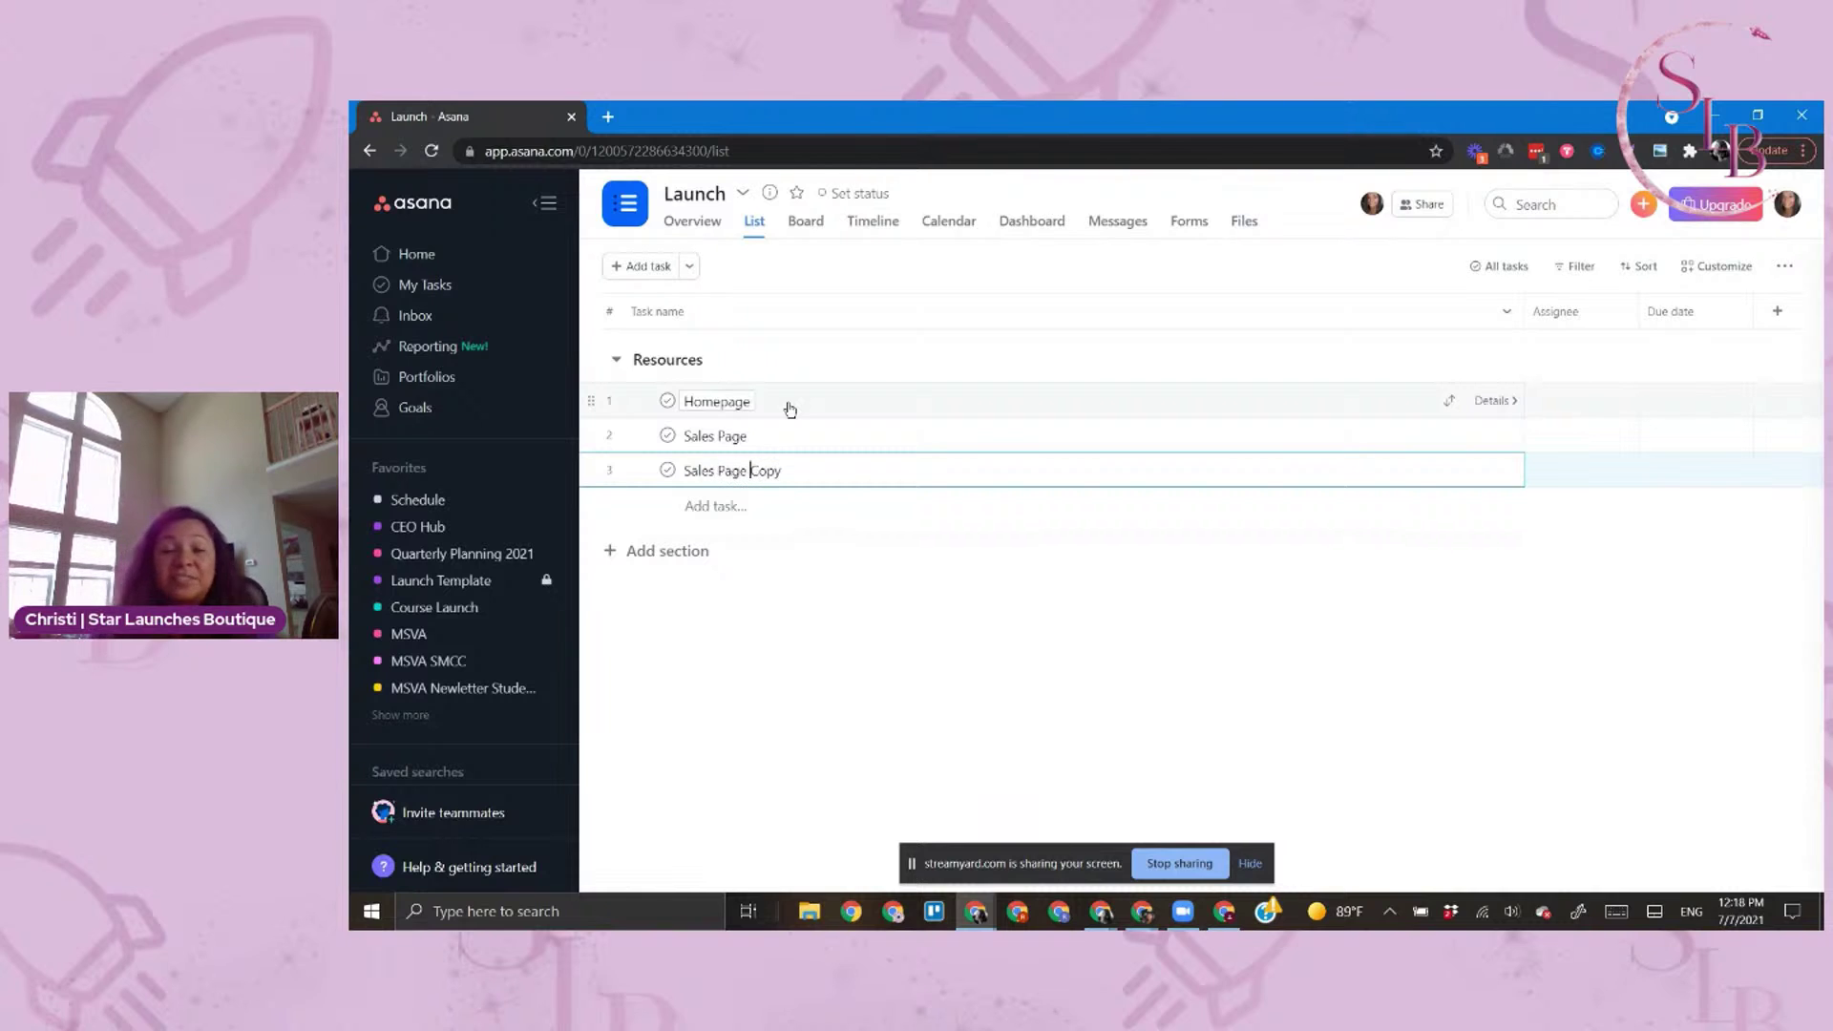
pyautogui.click(749, 431)
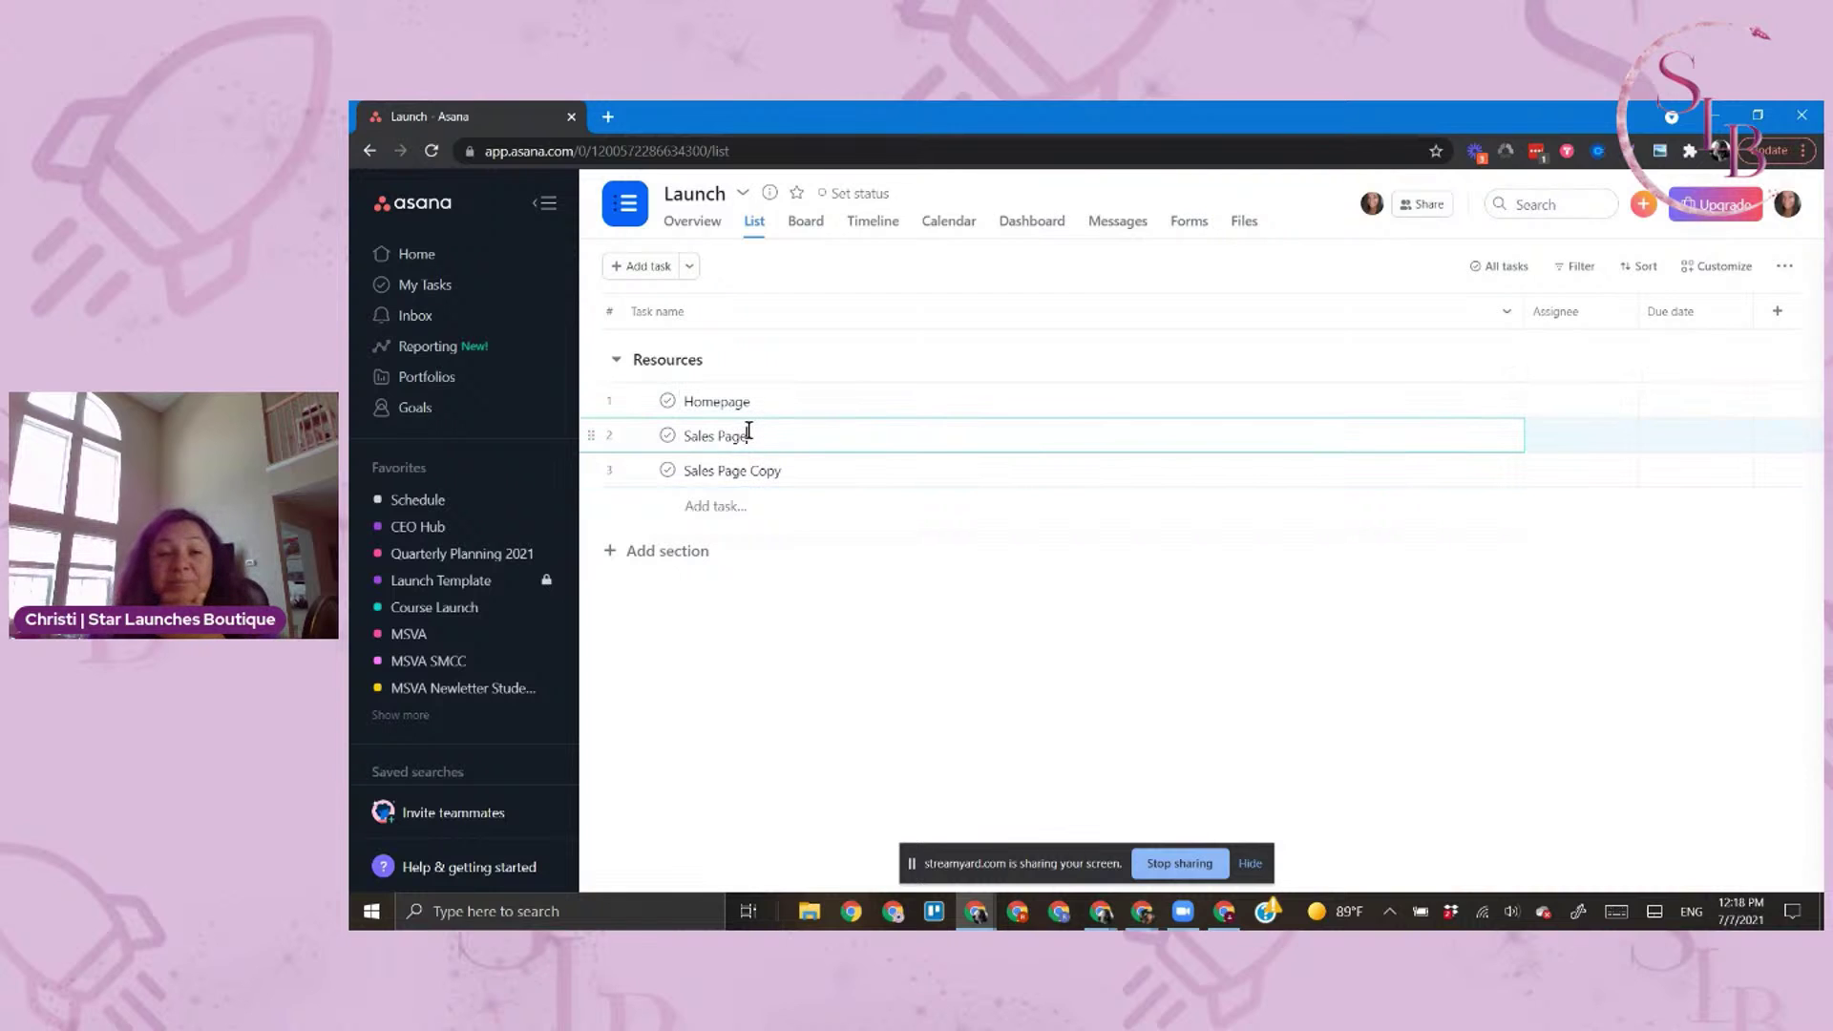
pyautogui.write('Link')
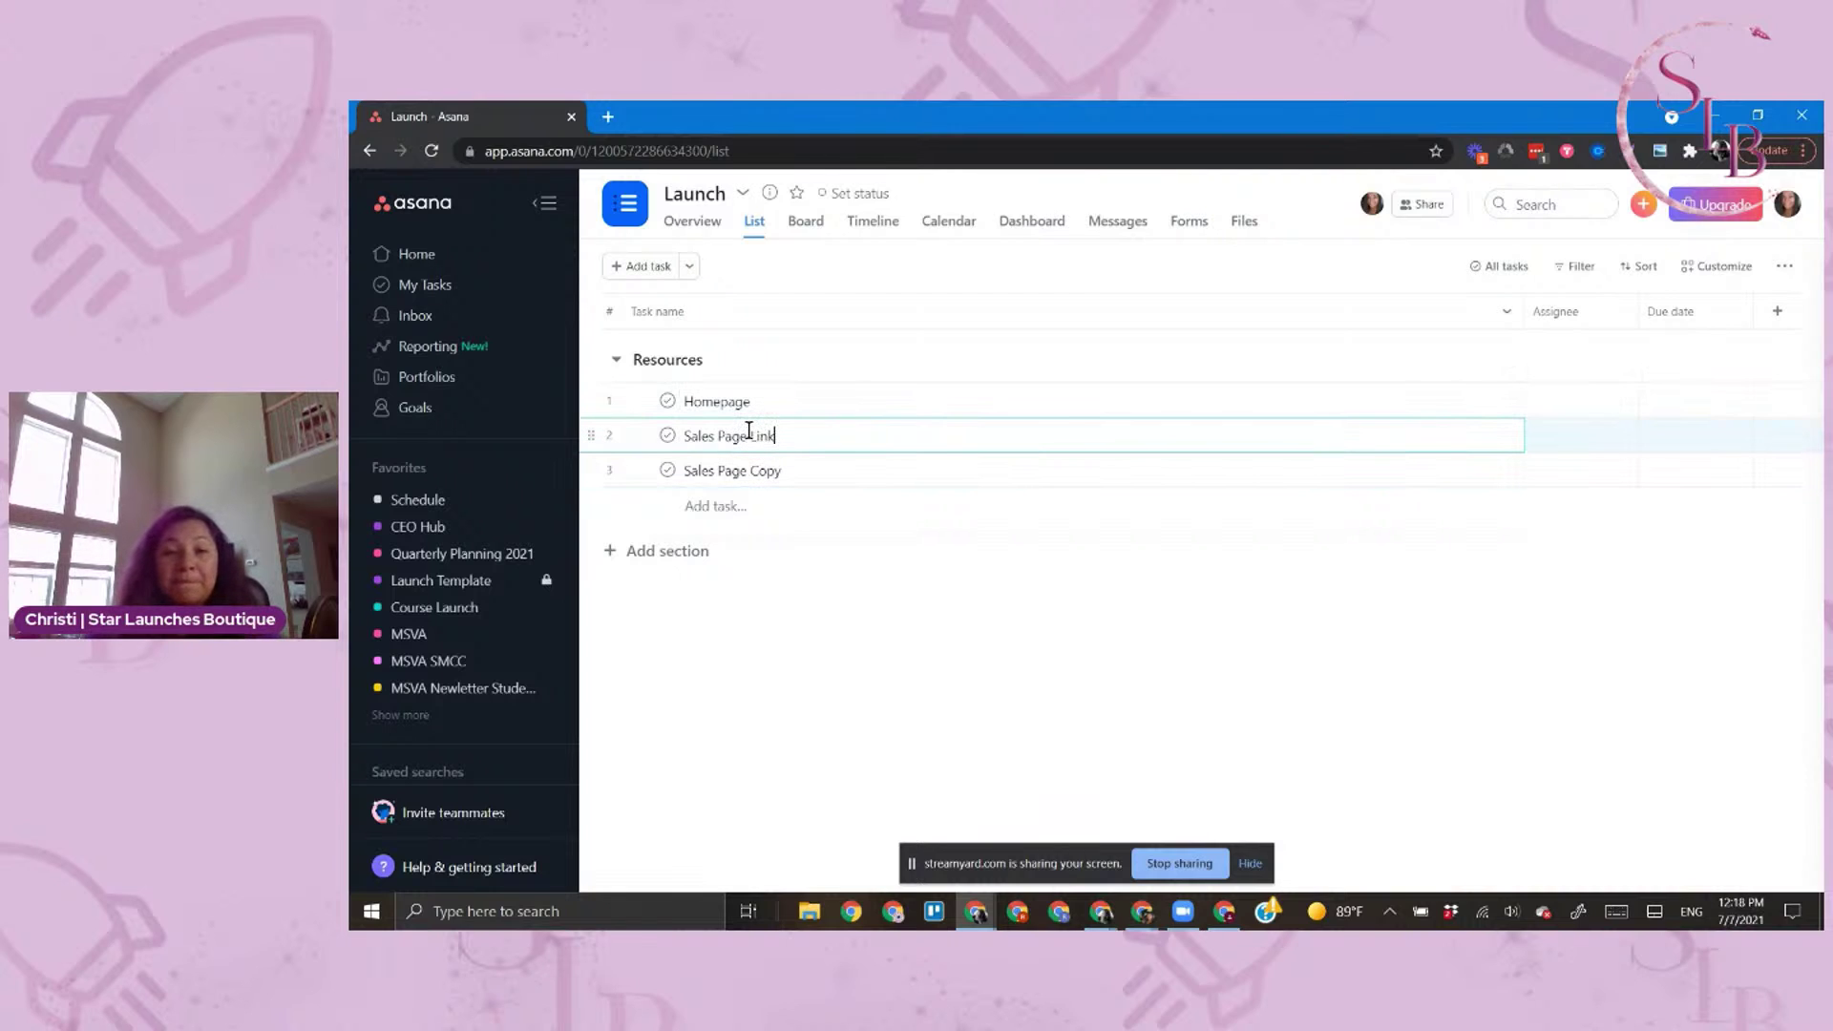
# Open the Homepage task's details and set its due date to July 14, 2021
pyautogui.click(821, 405)
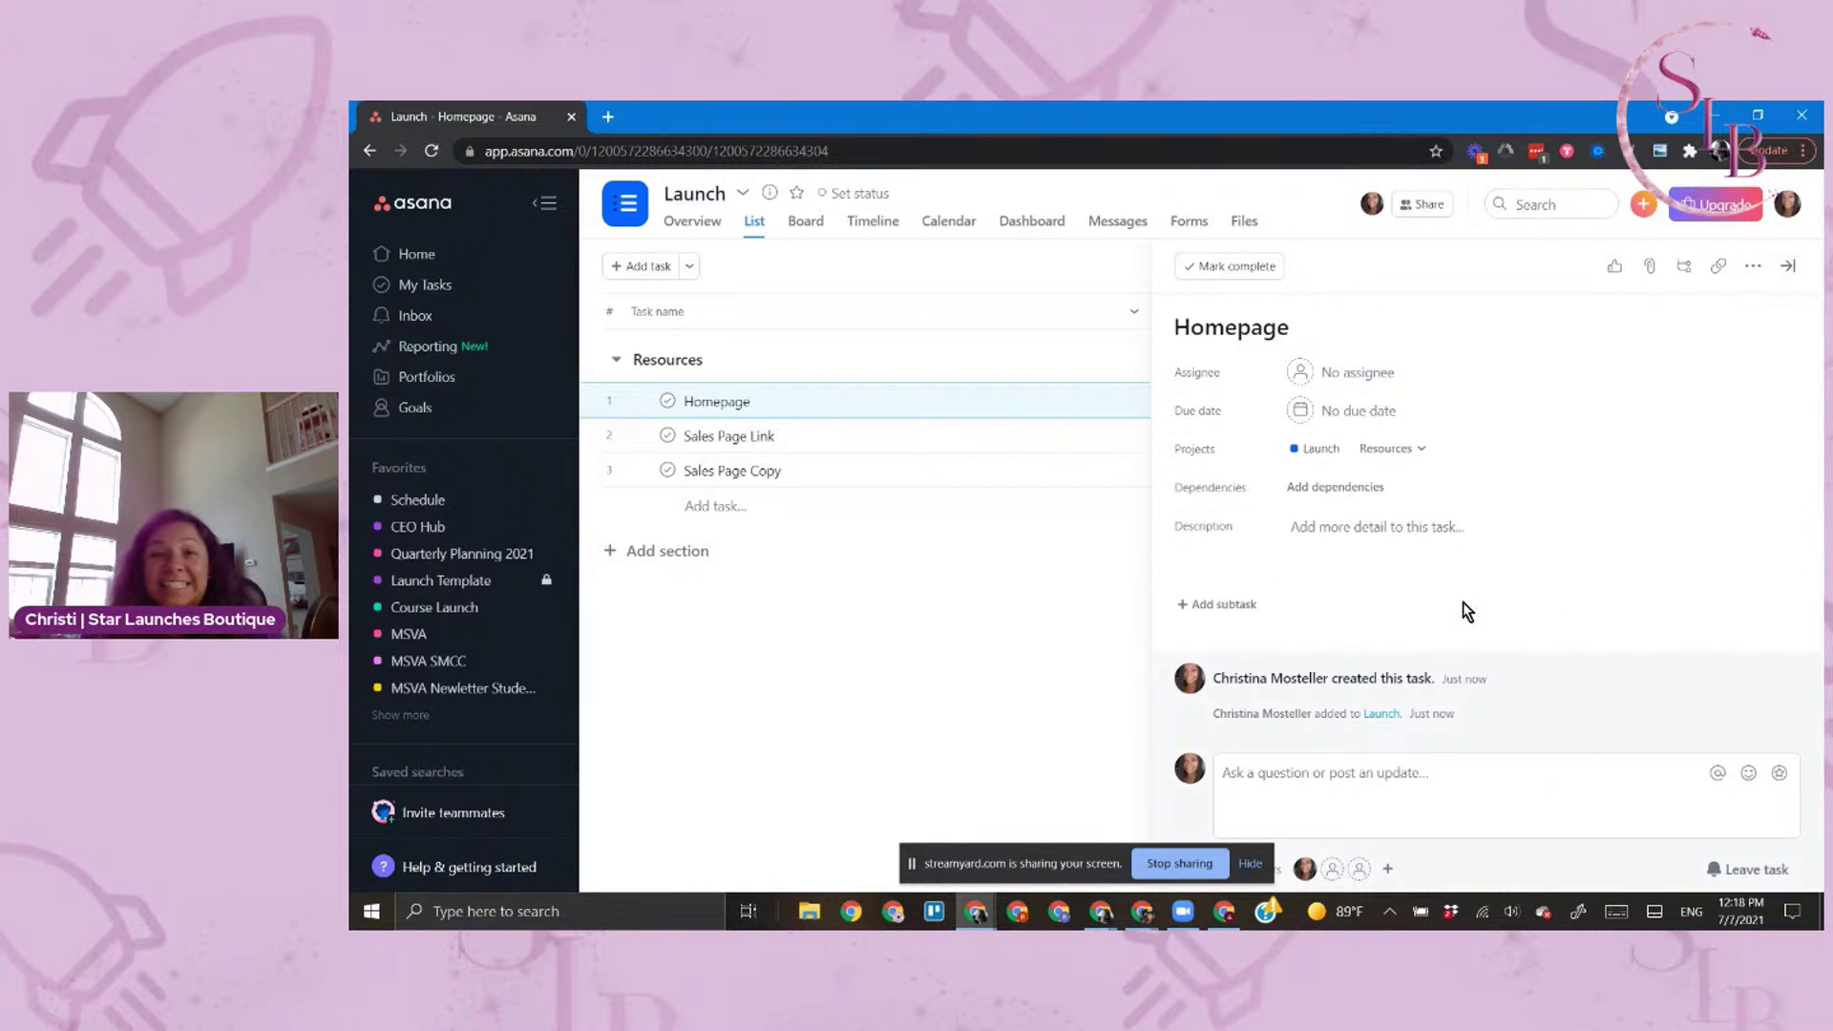
pyautogui.click(1367, 571)
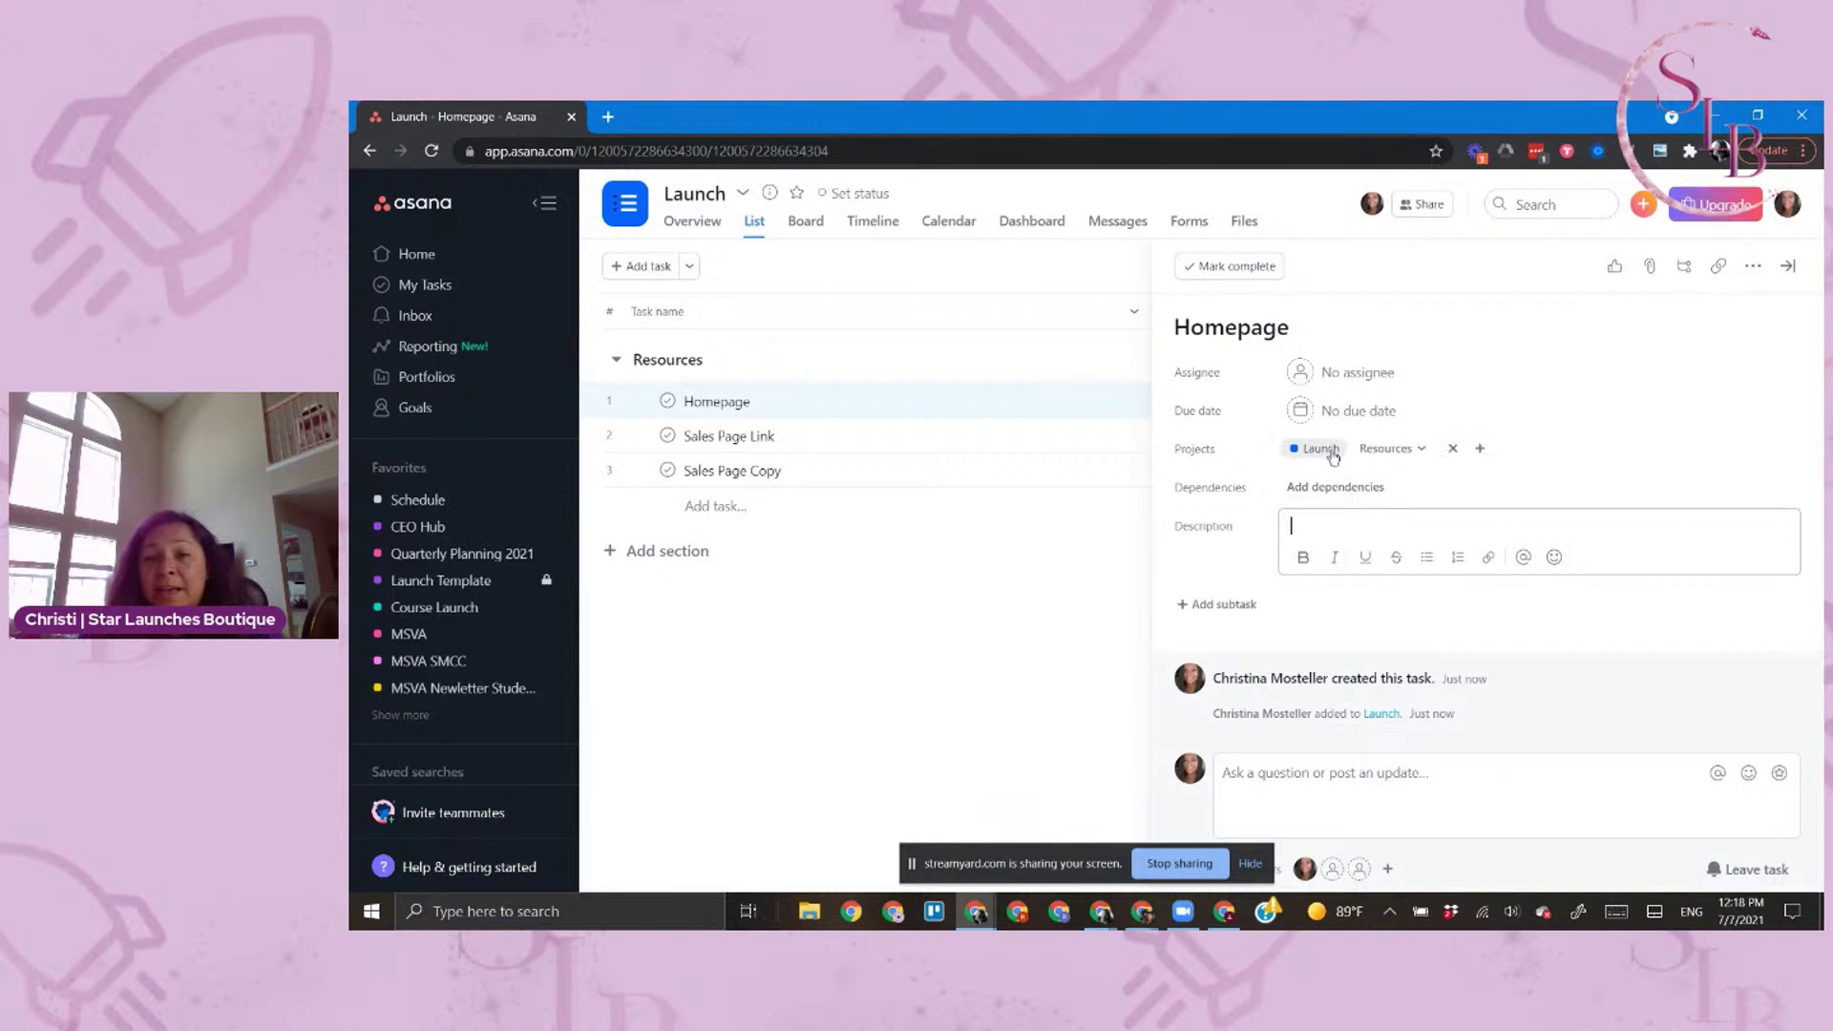
pyautogui.click(1301, 410)
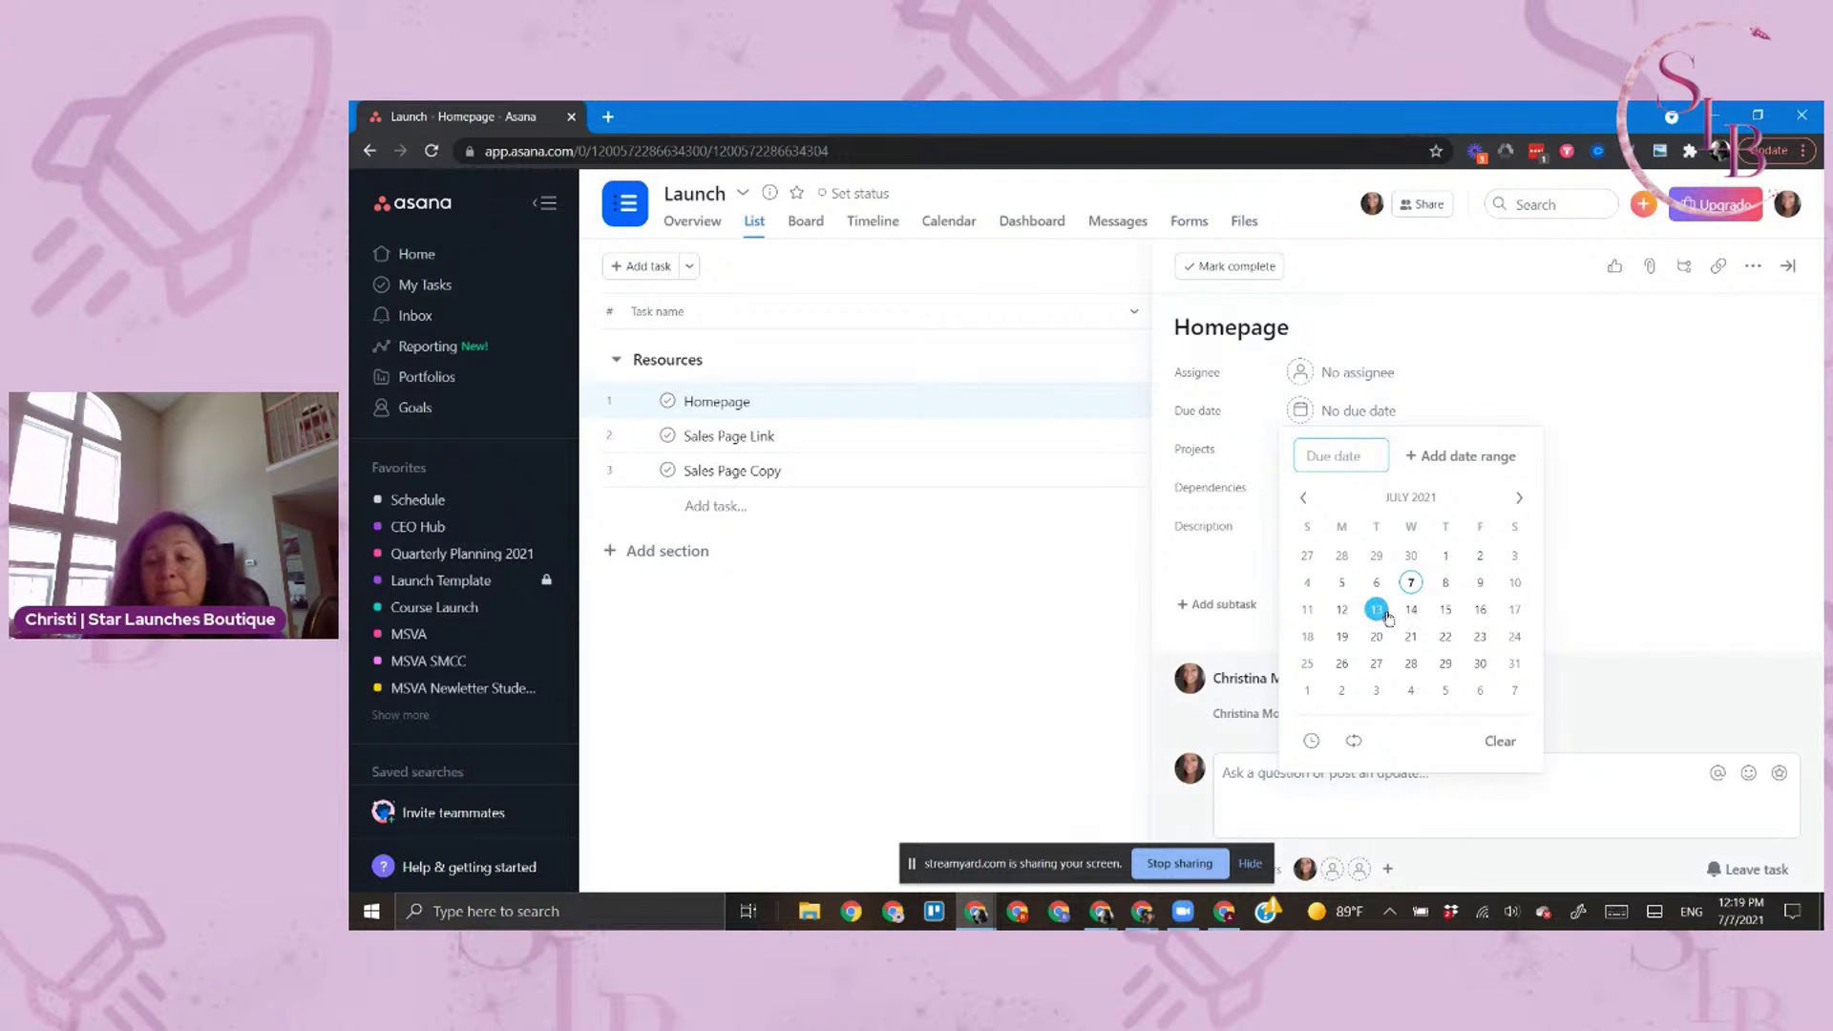
pyautogui.click(1411, 611)
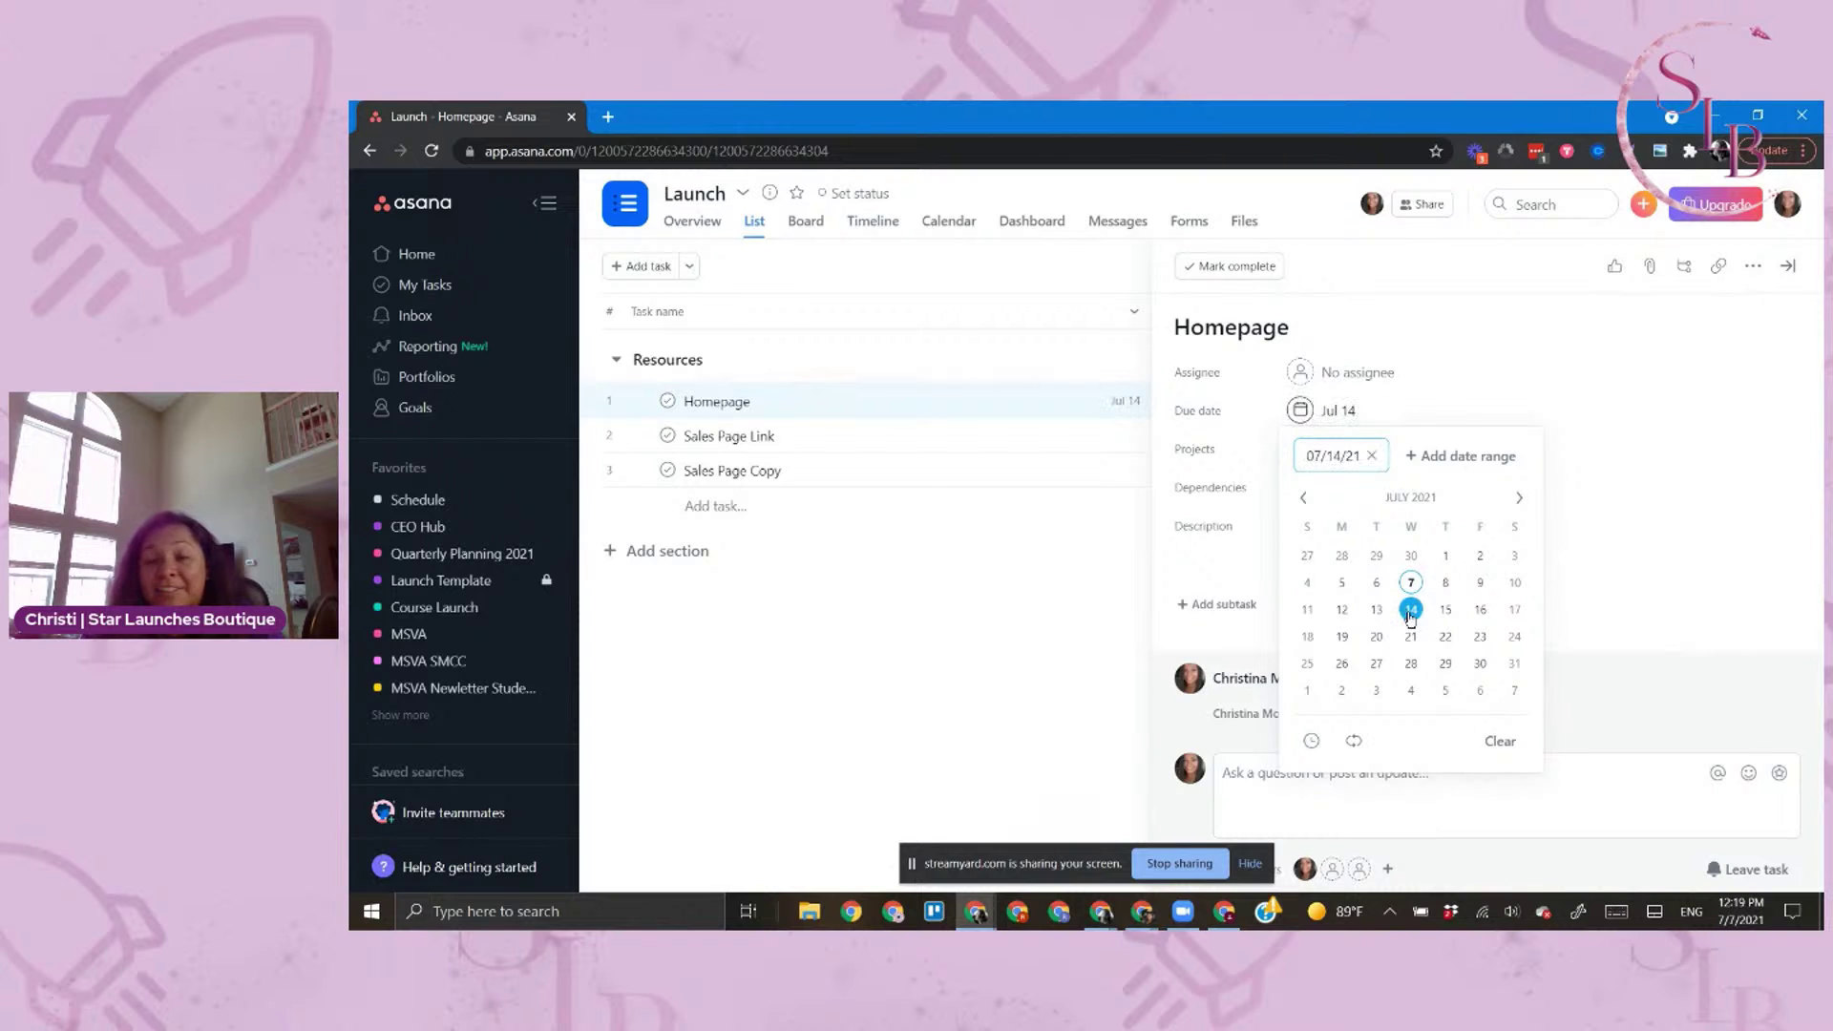
# Fill in the Homepage task's description with the text Homepage using the link text entry, then activate its comment box
pyautogui.click(1268, 455)
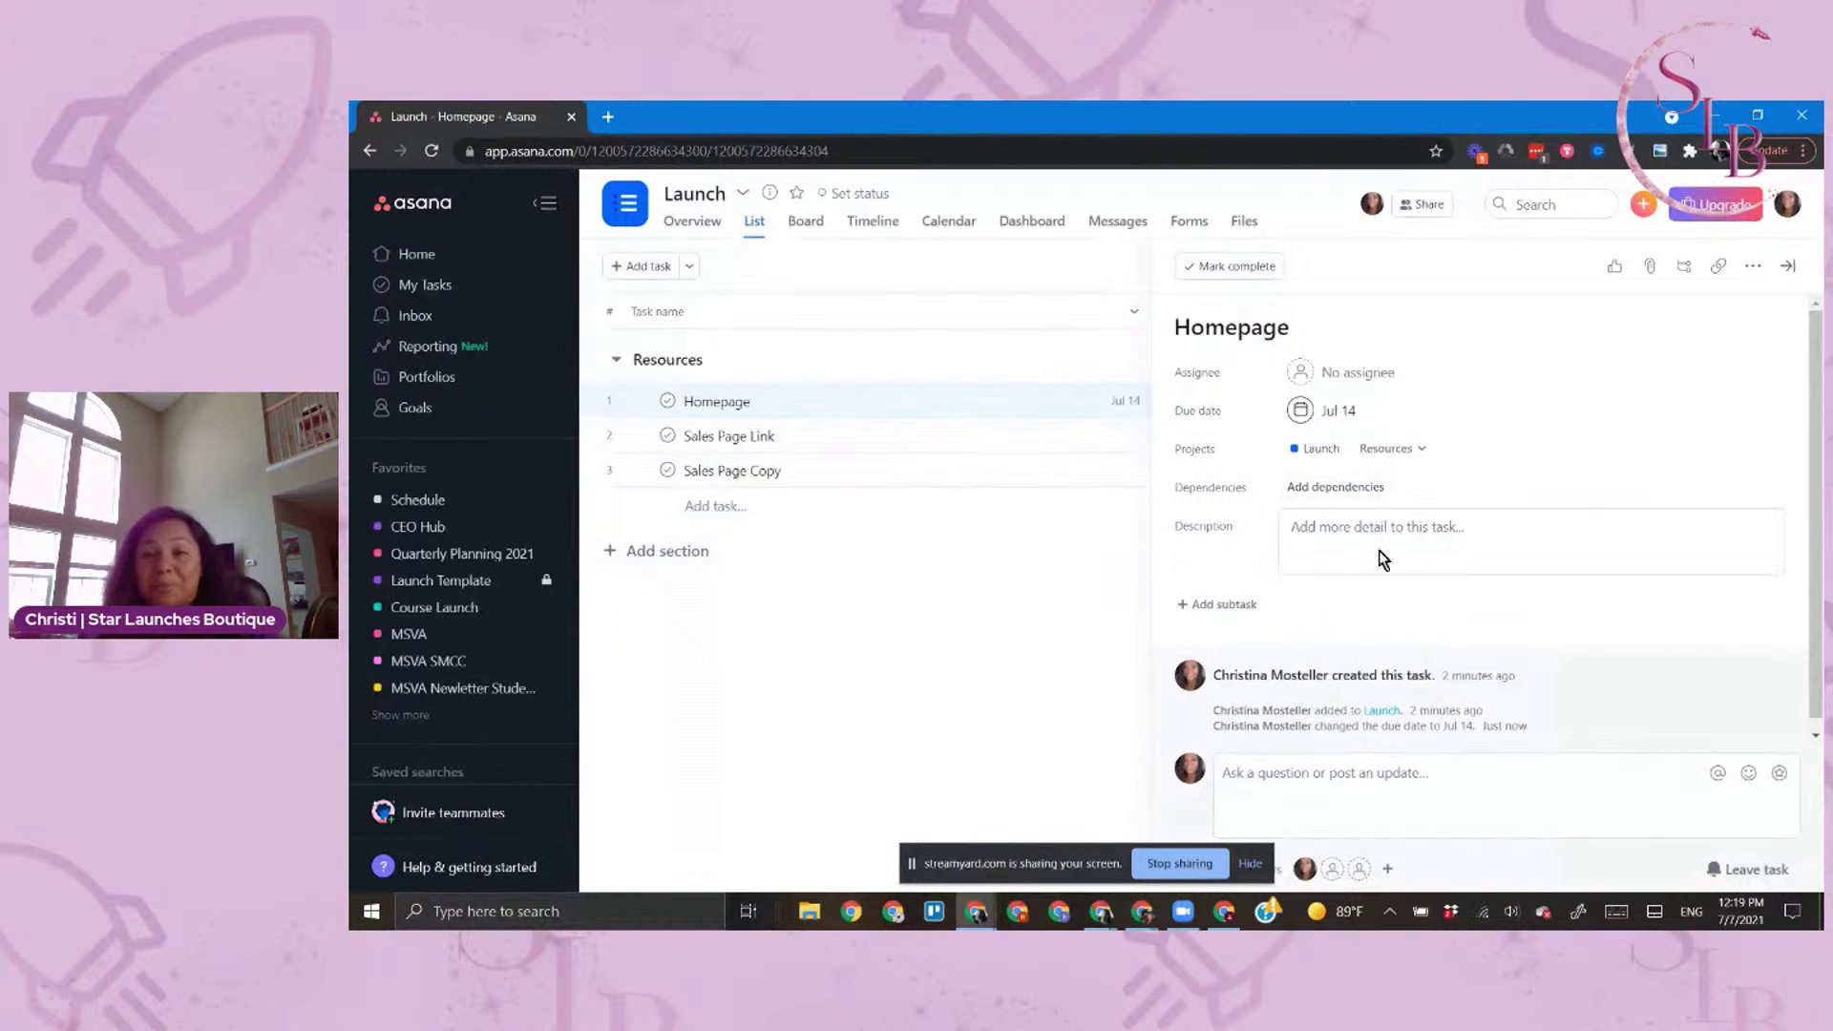
pyautogui.click(1321, 526)
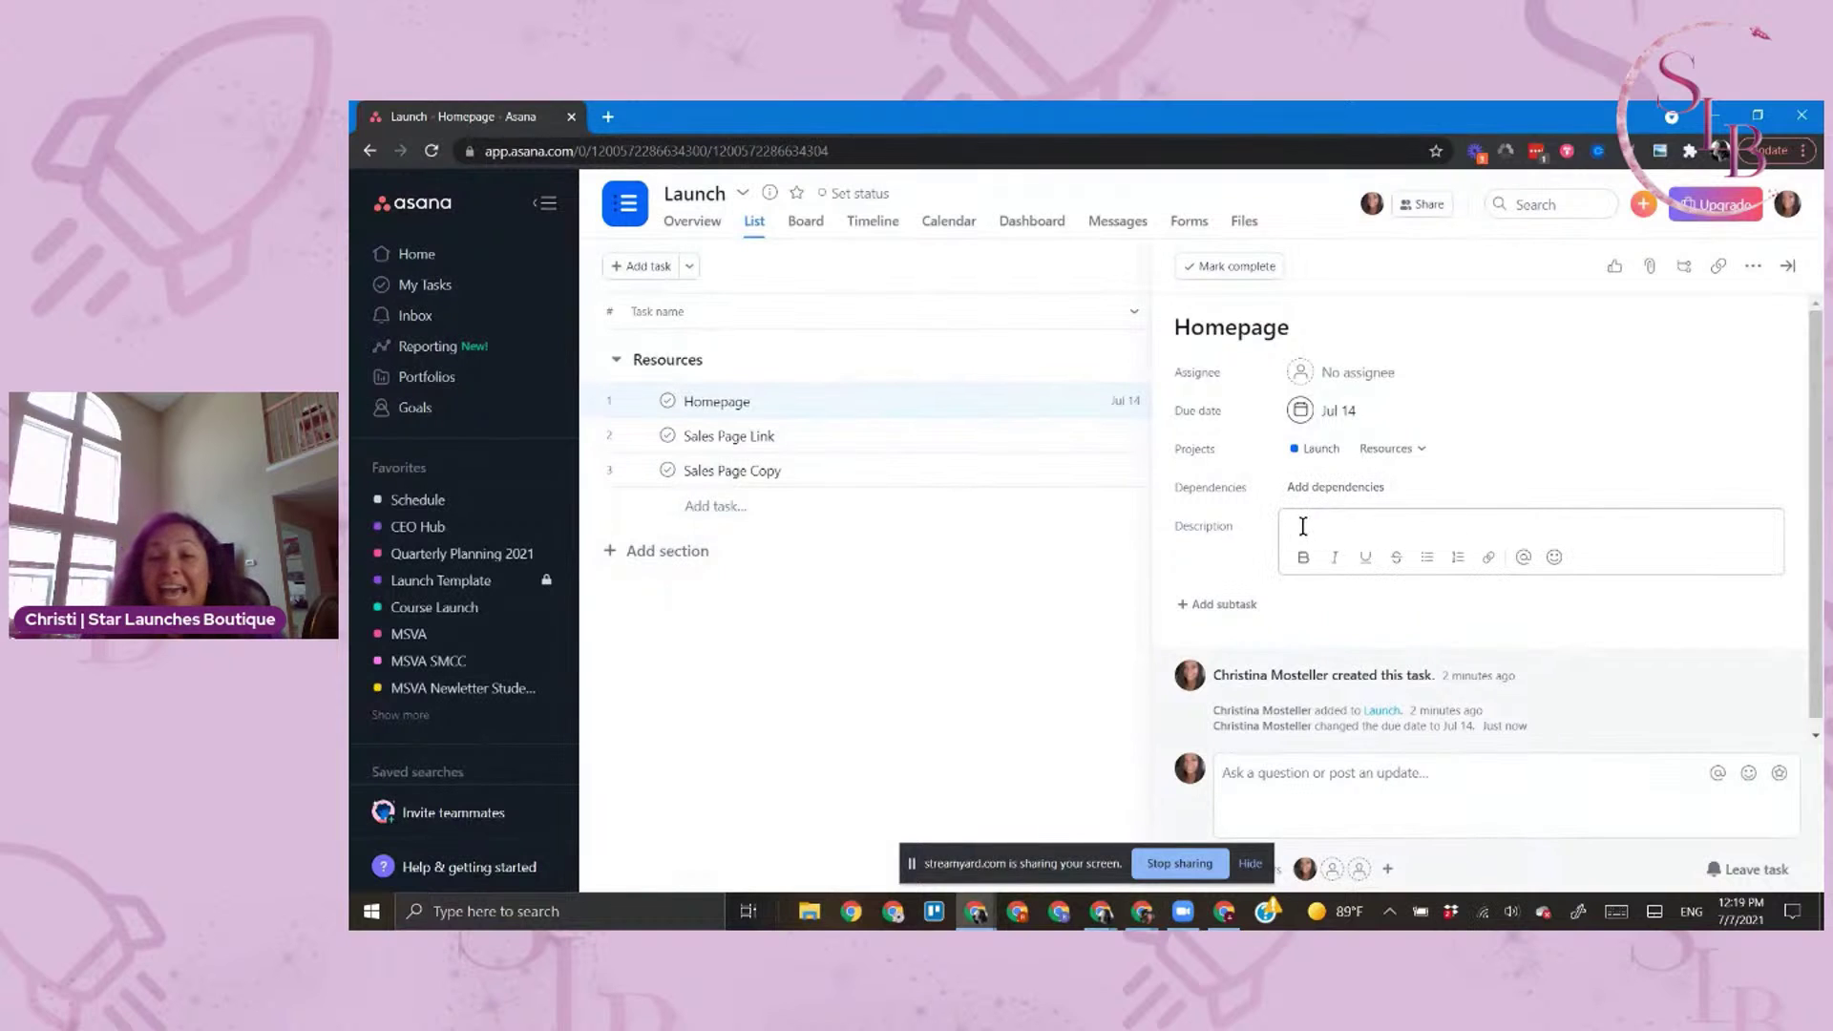
pyautogui.click(1488, 558)
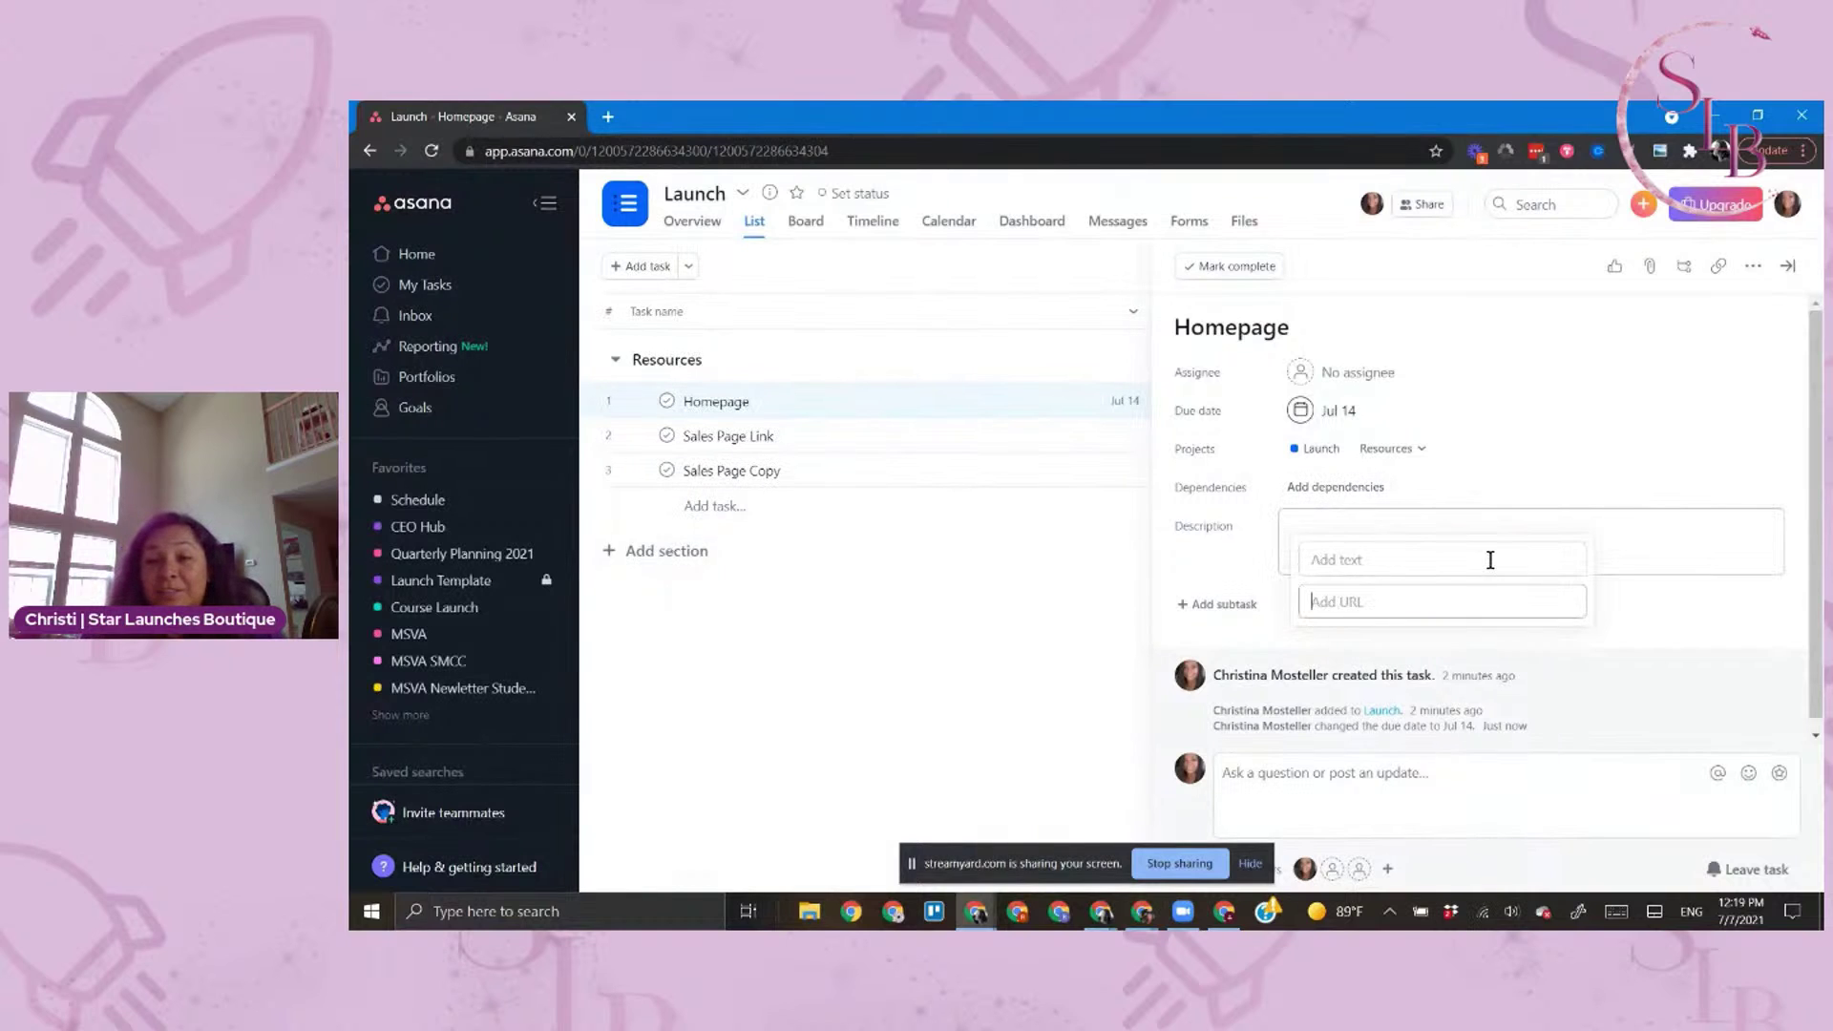
pyautogui.click(1375, 562)
pyautogui.write('Homepage')
pyautogui.click(1401, 592)
pyautogui.click(1392, 525)
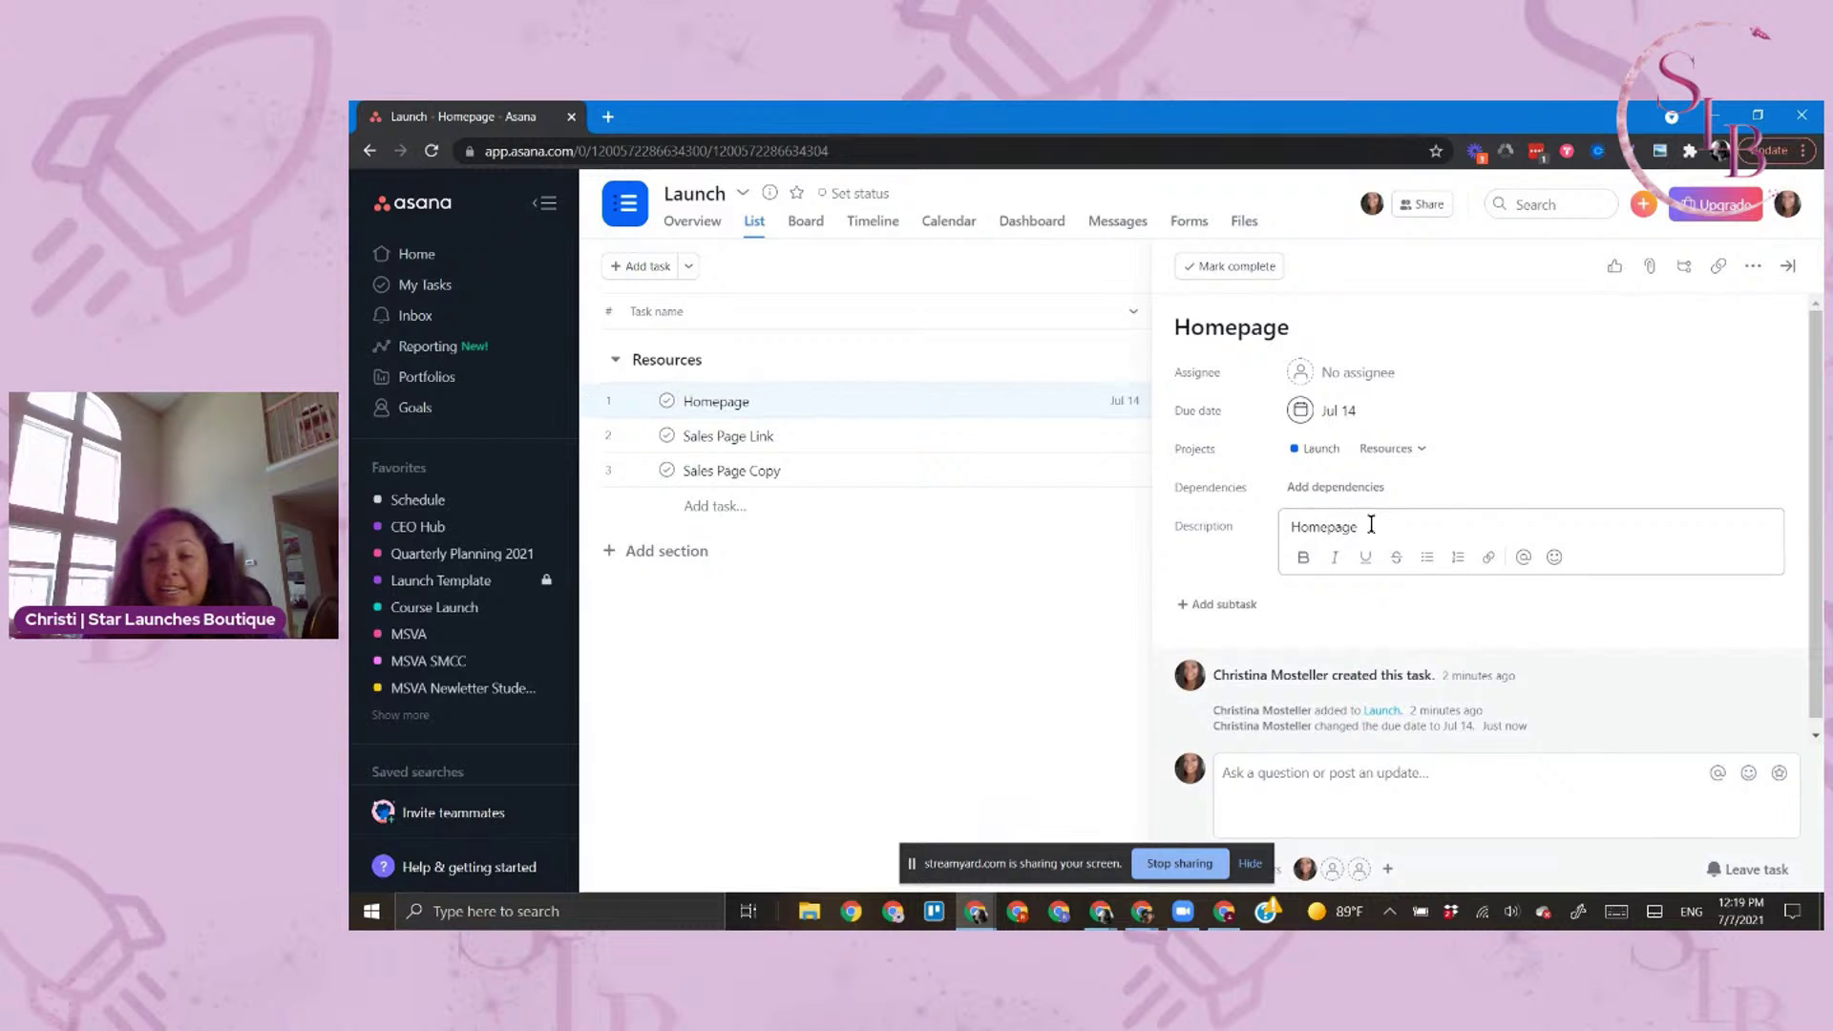
pyautogui.scroll(-1, 1407, 582)
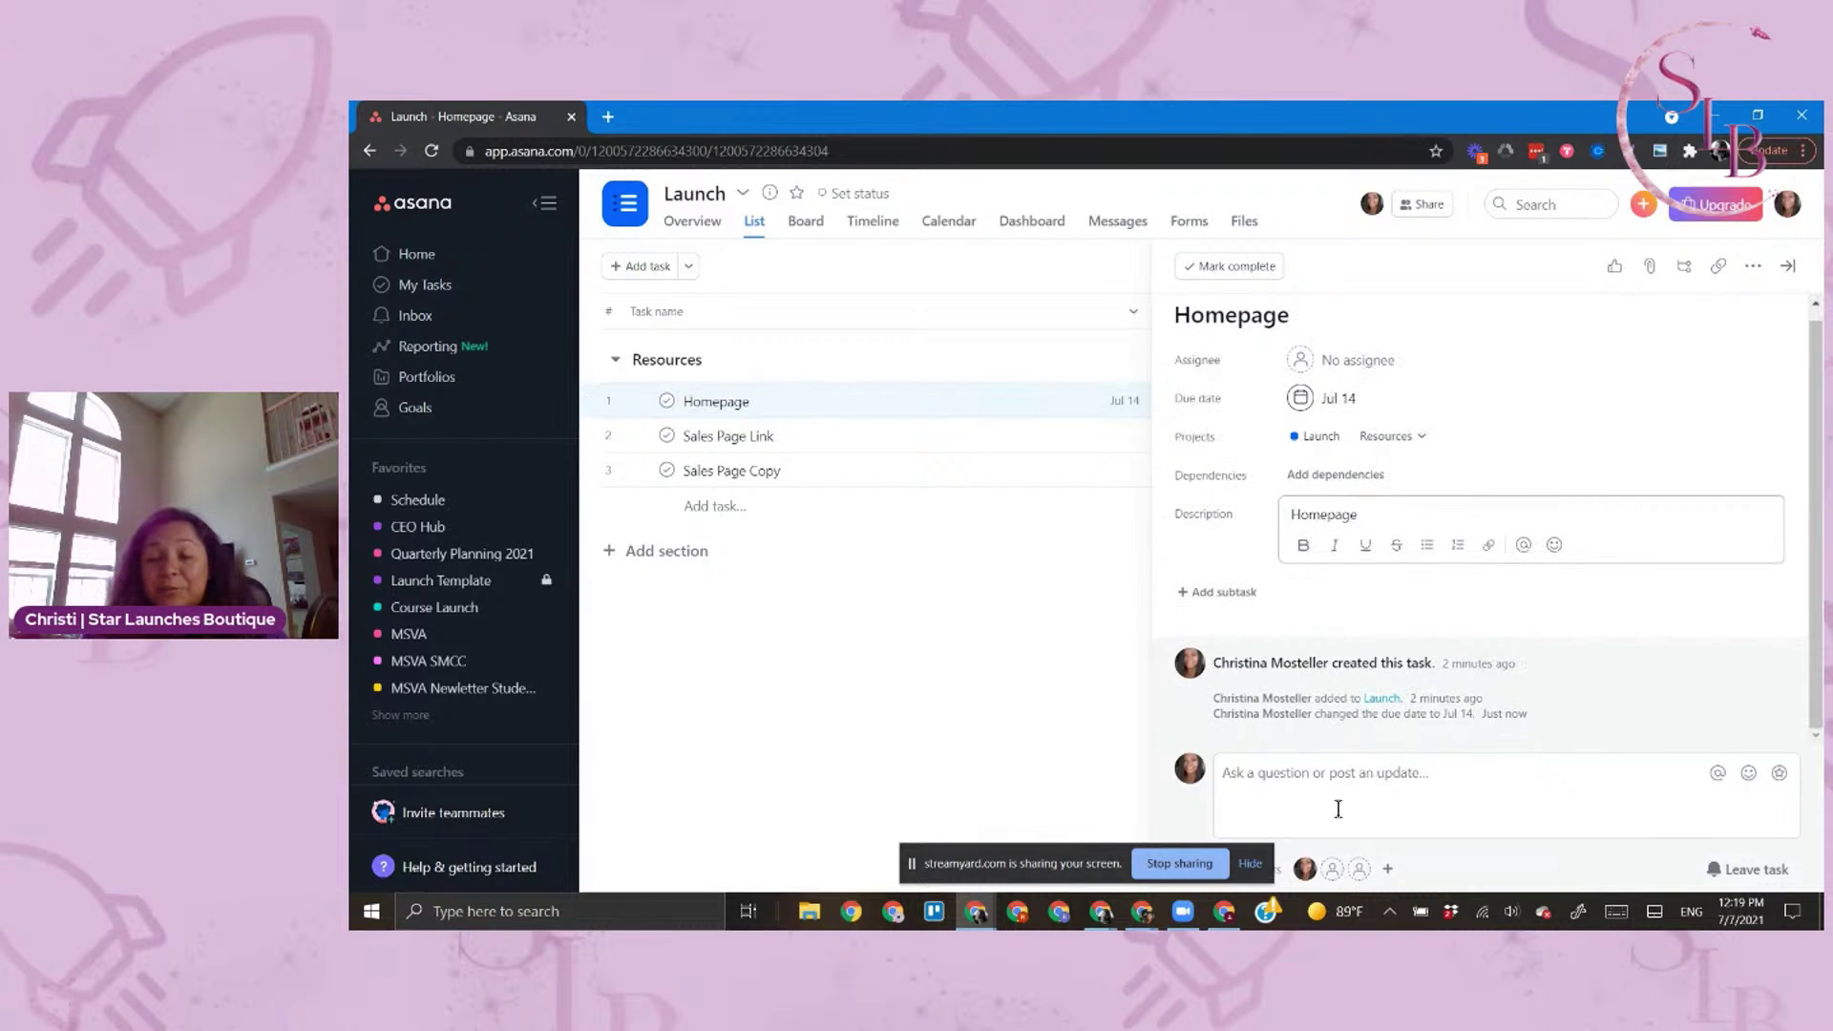
pyautogui.click(1284, 778)
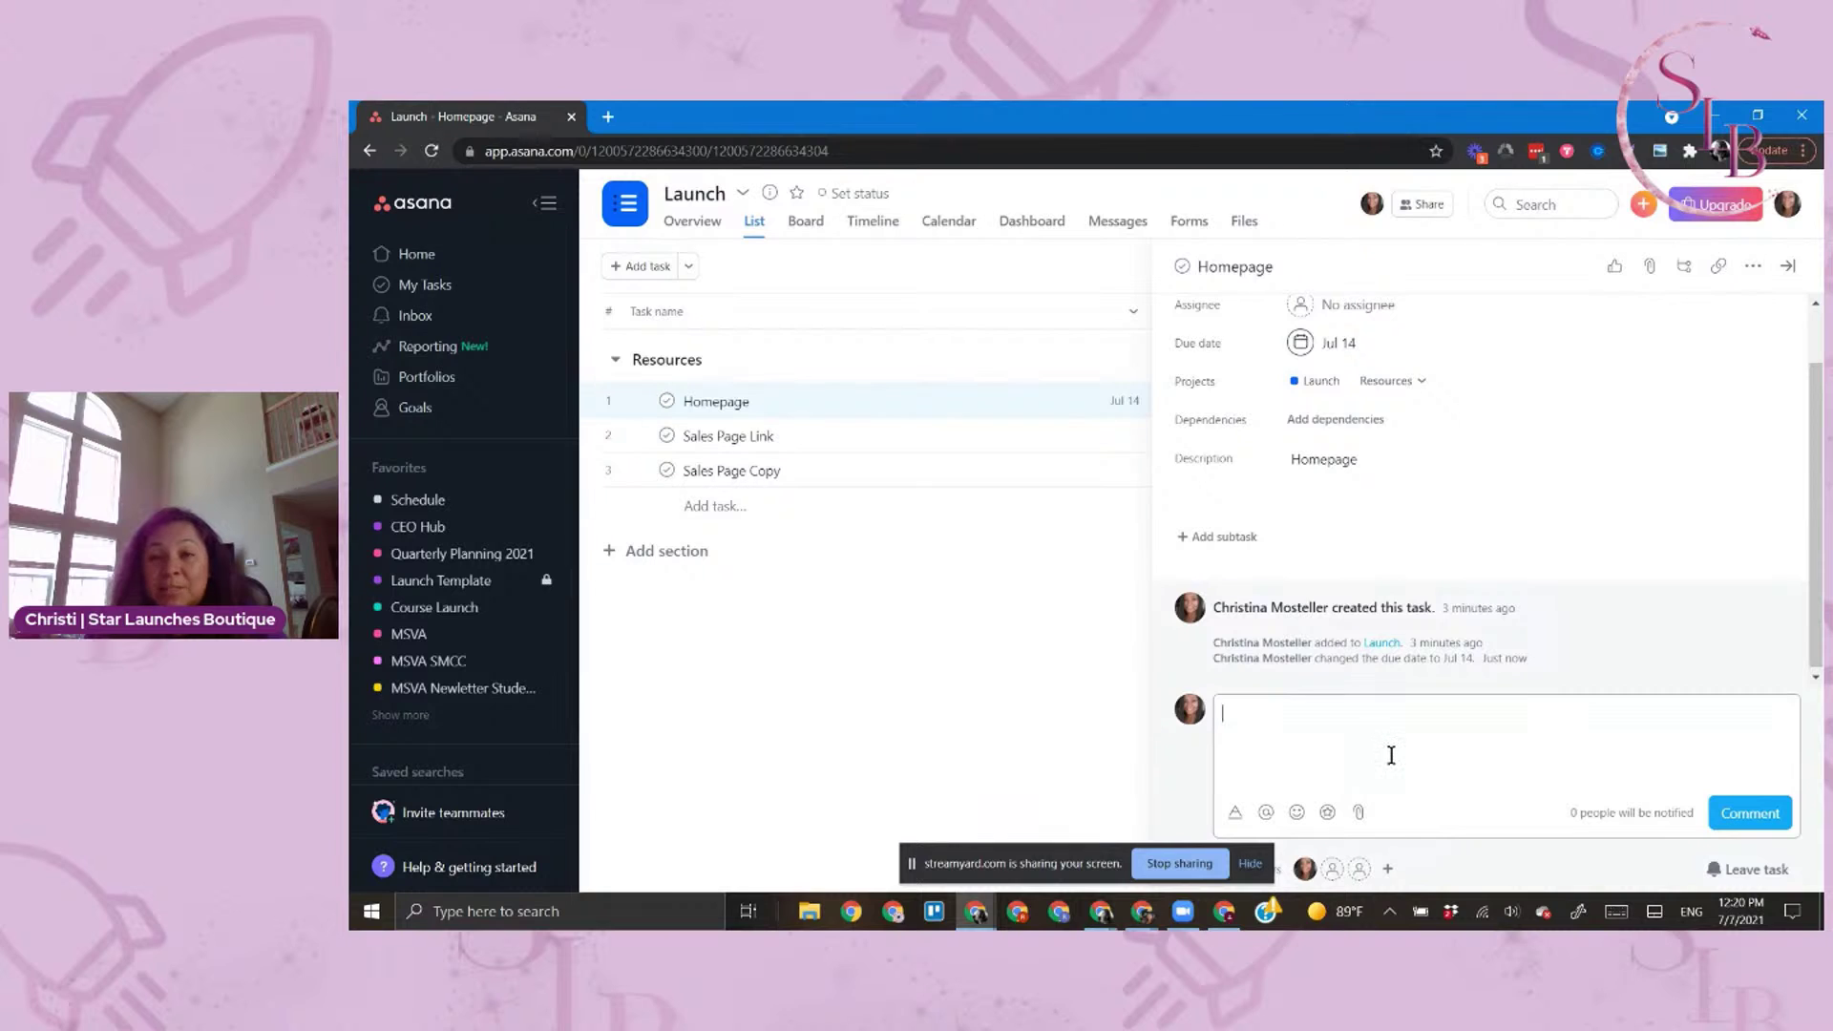
# Assign the Homepage task to the project owner's own account
pyautogui.click(1308, 303)
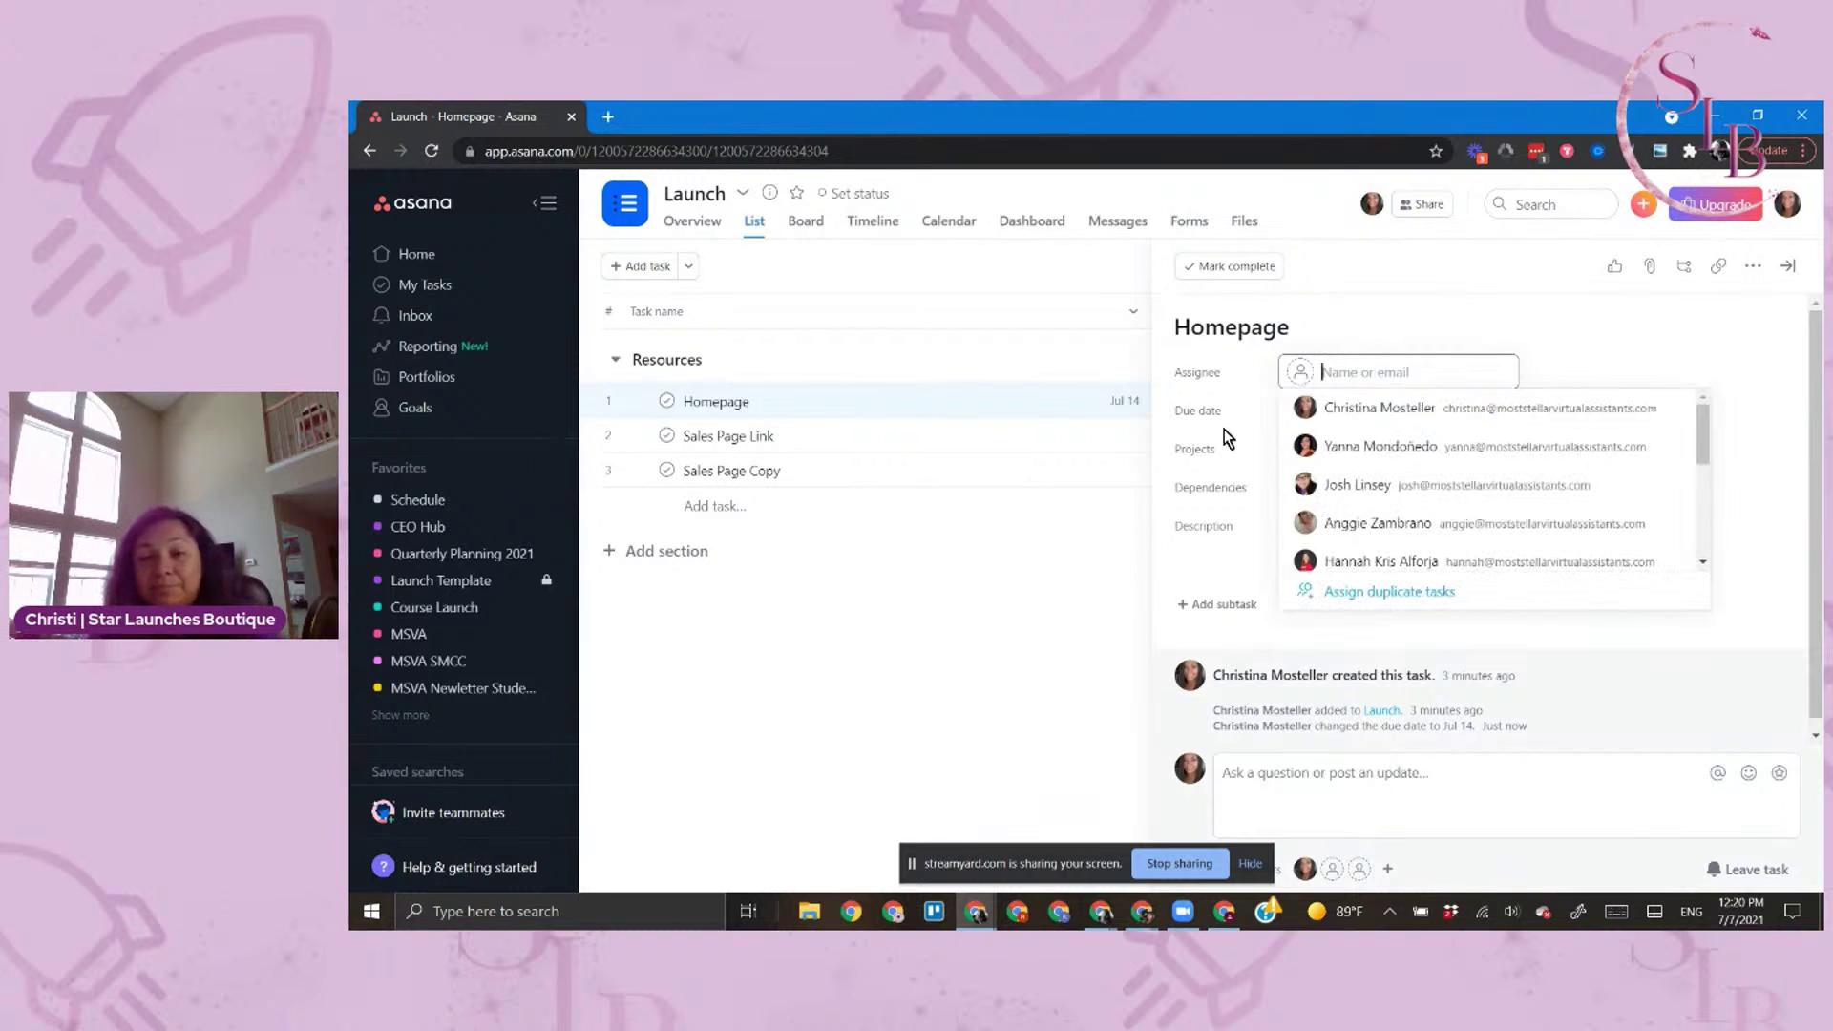
pyautogui.write('Chr')
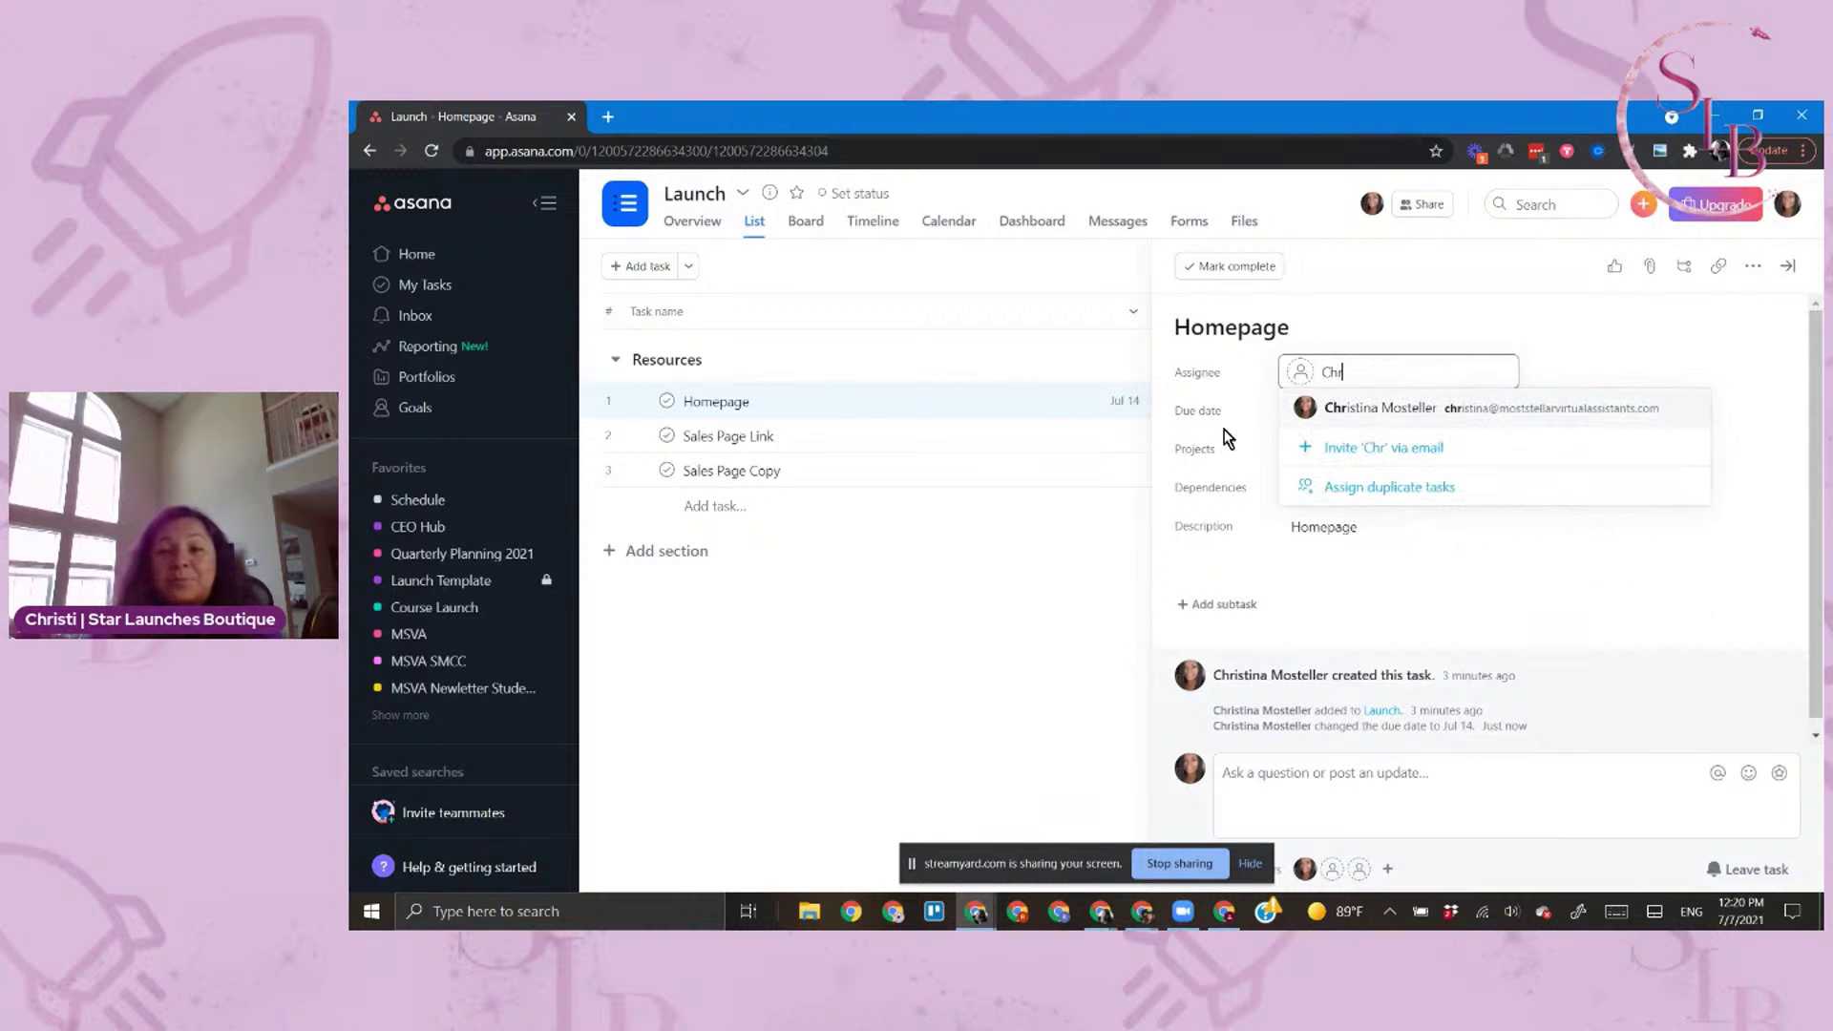
pyautogui.click(1403, 409)
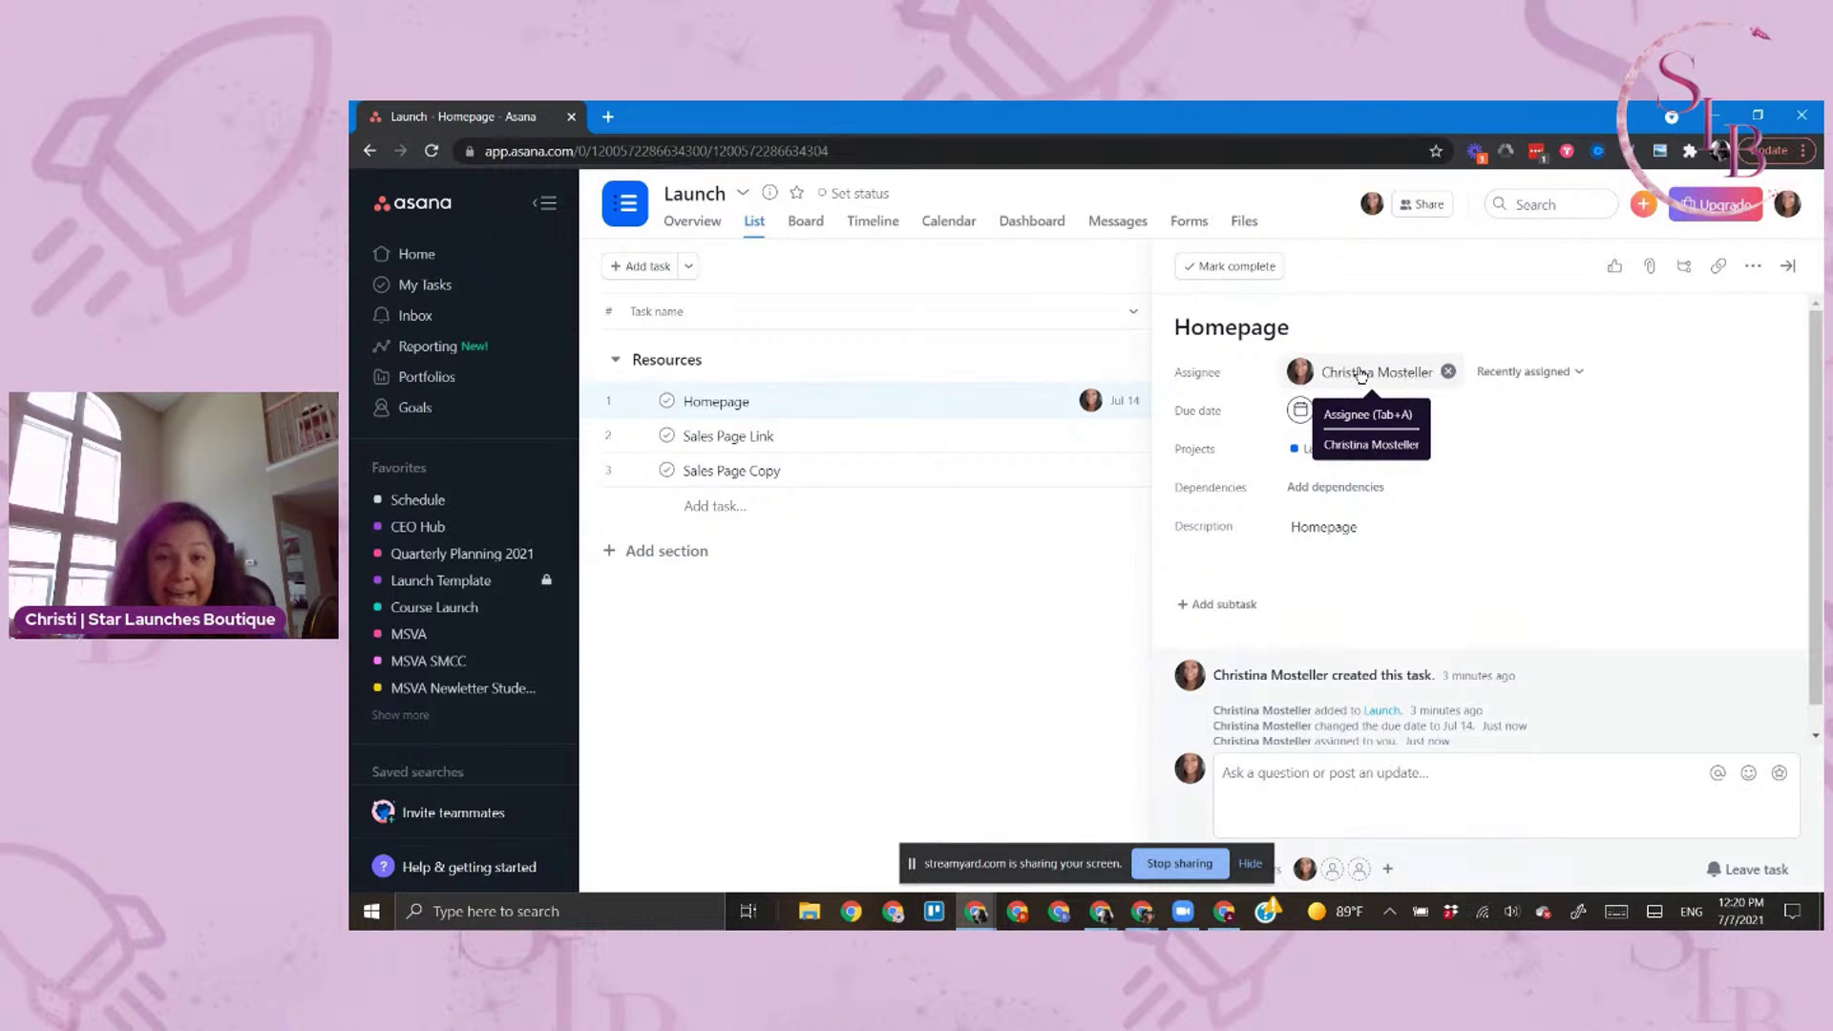
pyautogui.moveTo(1094, 399)
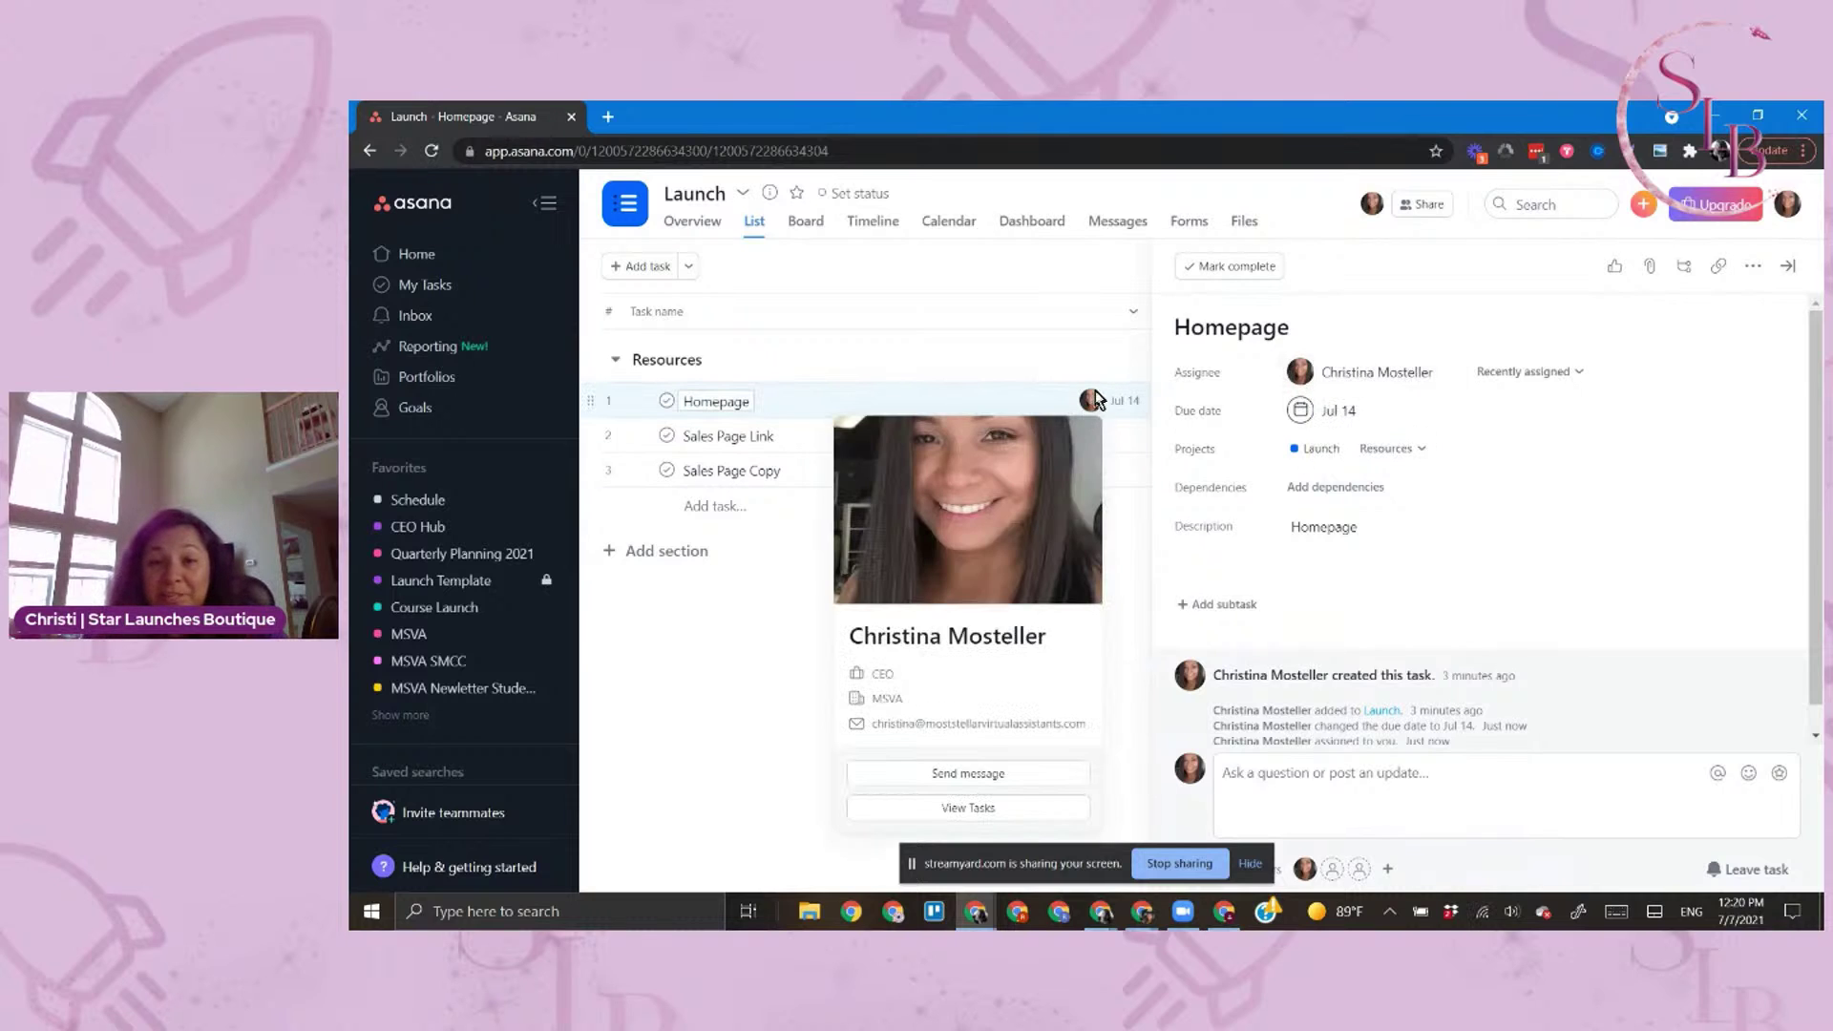
# Close the Homepage task's details and narrow the Task name column to bring the Assignee and Due date columns closer
pyautogui.click(1788, 267)
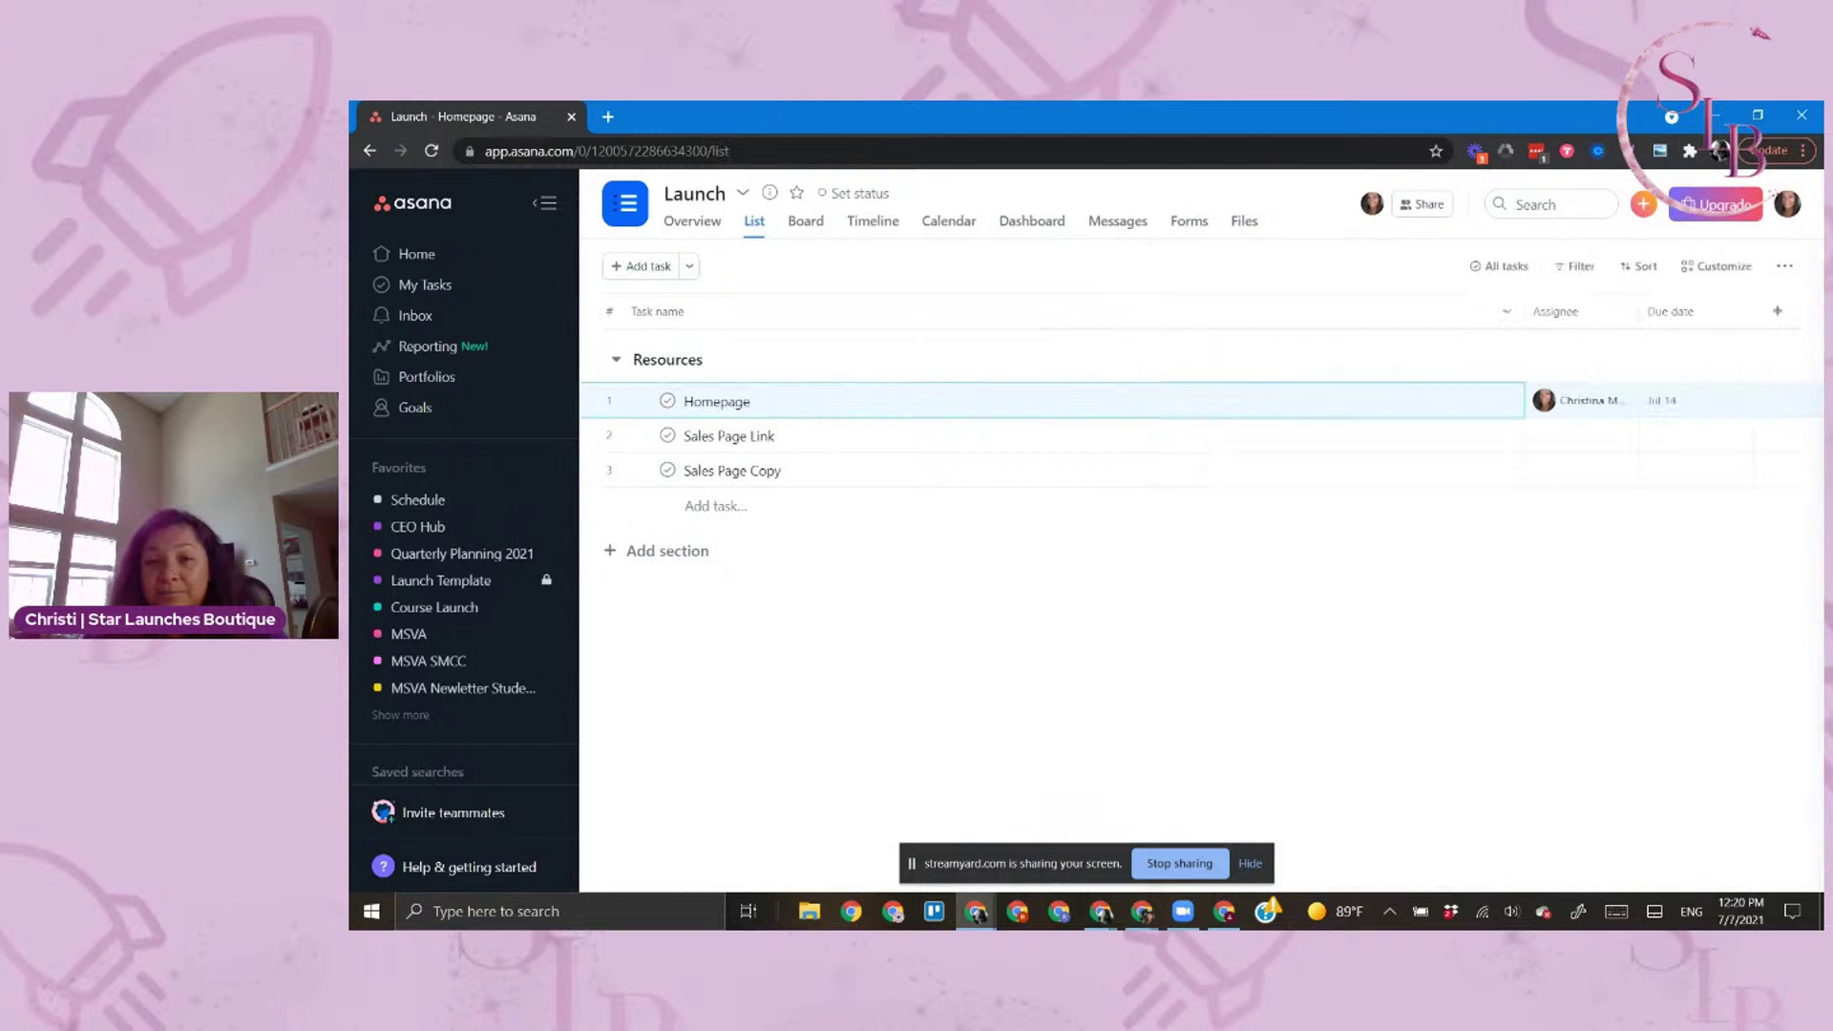
pyautogui.moveTo(1525, 301); pyautogui.dragTo(1006, 309)
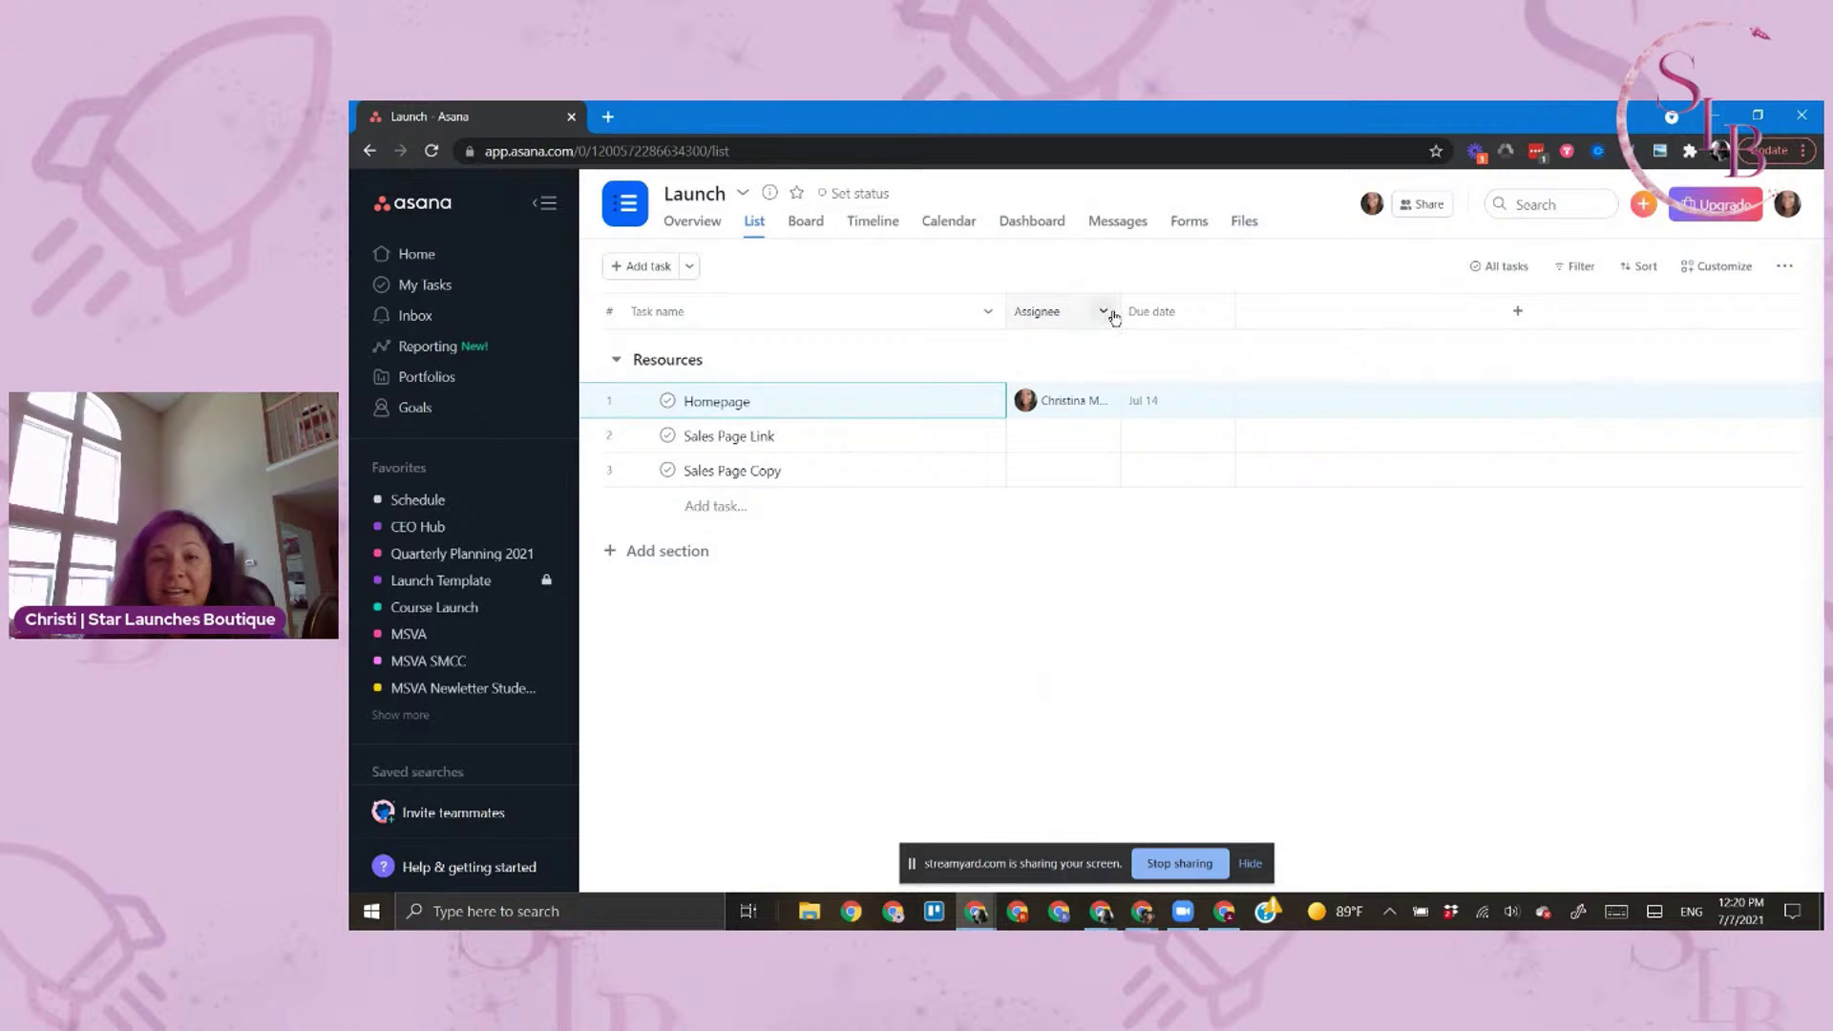
pyautogui.click(1181, 398)
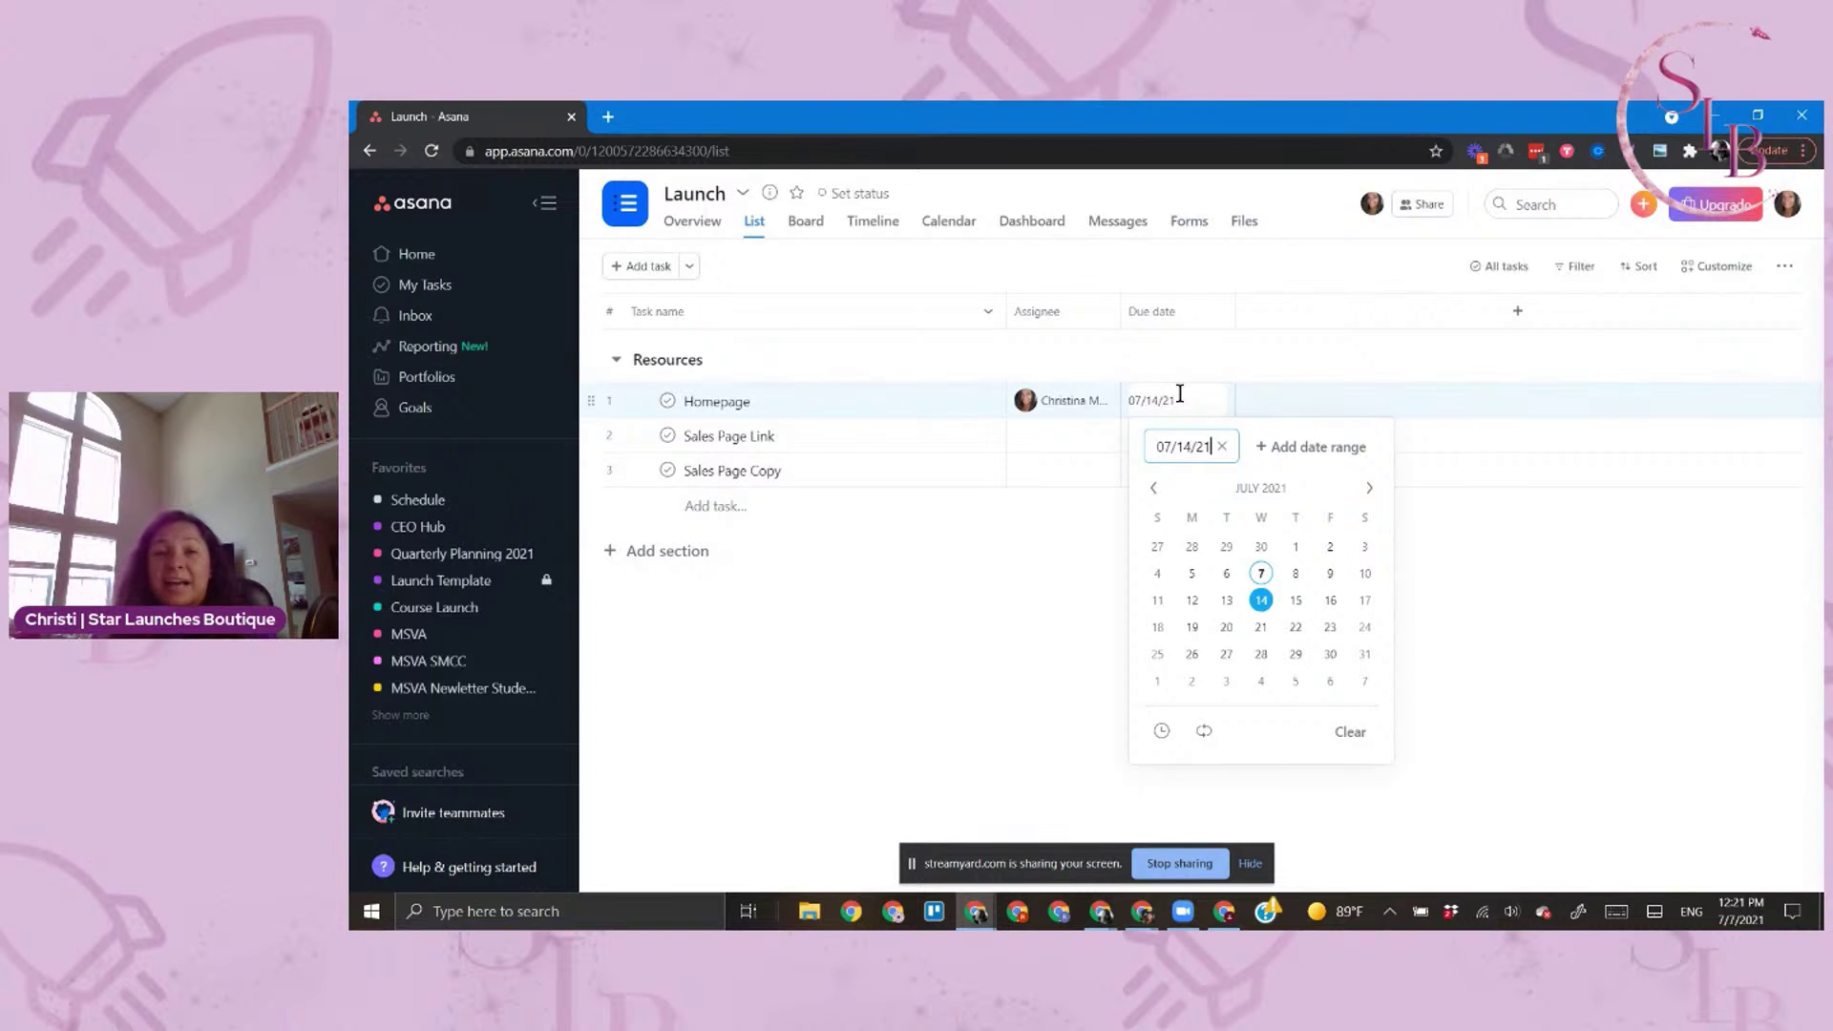
# Add a fourth task named Launch Open - Close Cart to the Resources section
pyautogui.click(725, 507)
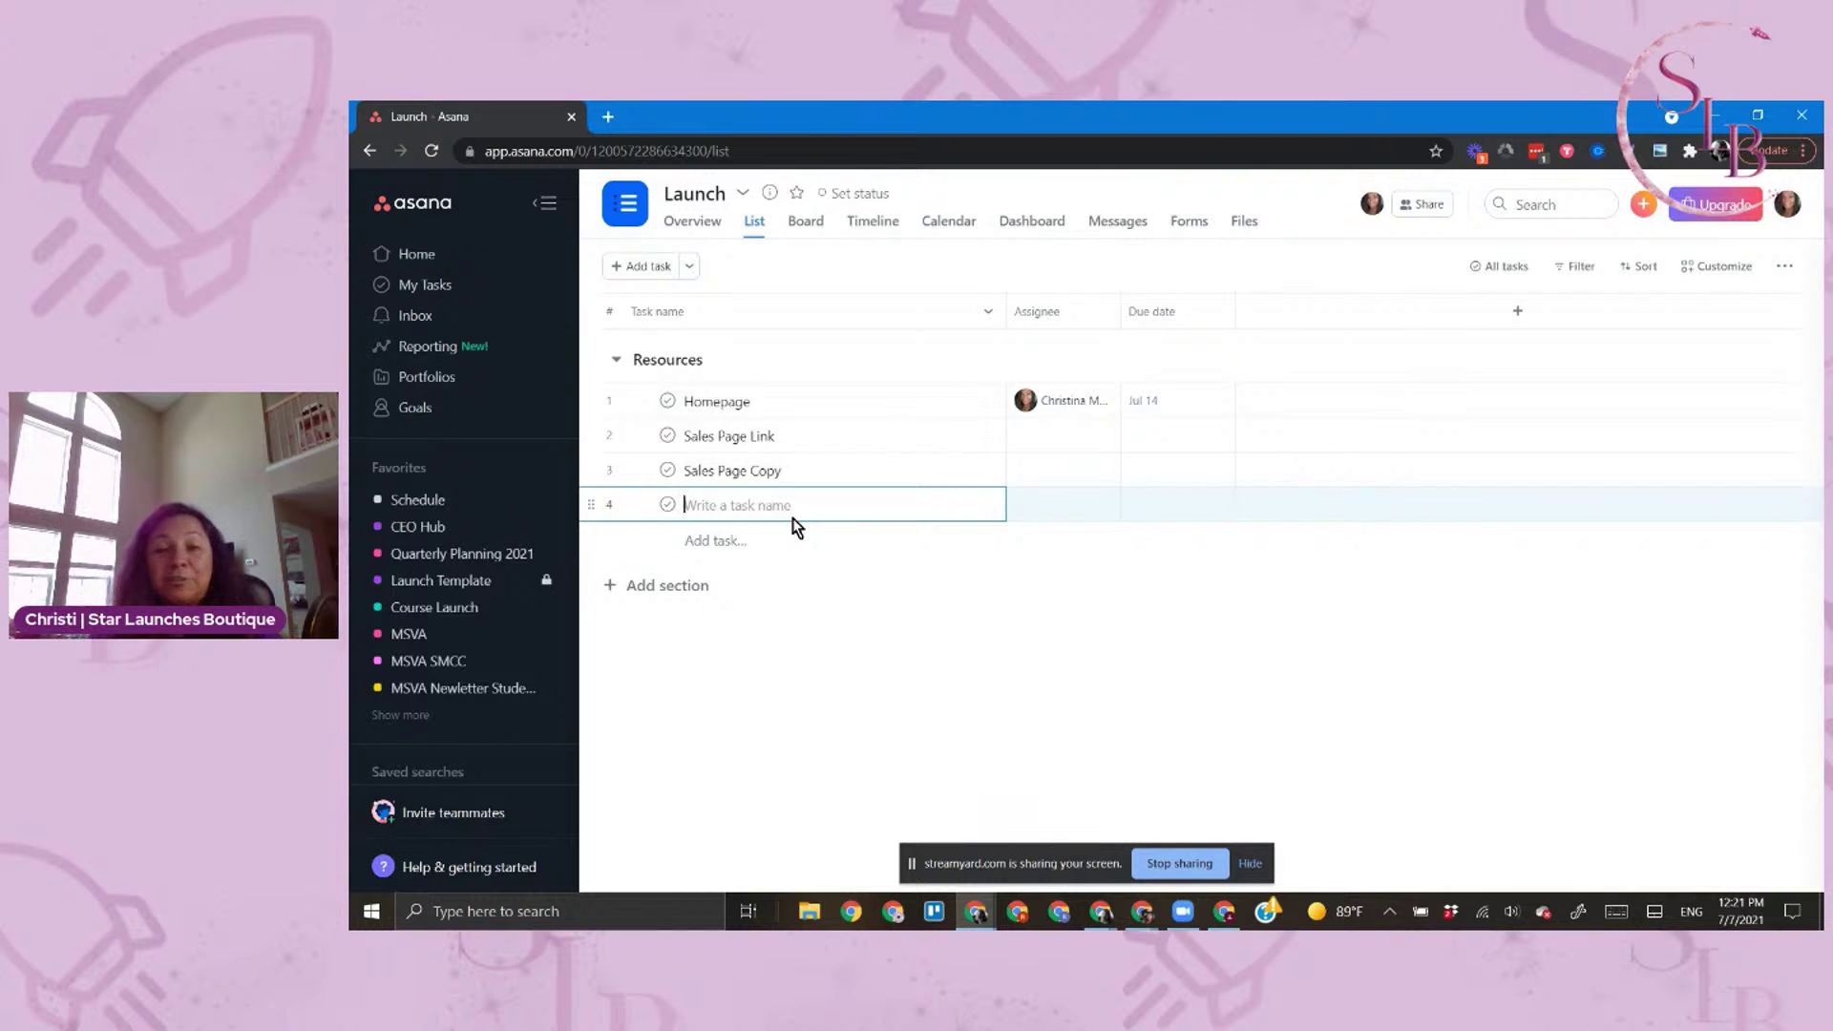
pyautogui.write('Open')
pyautogui.hotkey('ctrl', 'a')
pyautogui.write('Launch Open - Close Cart')
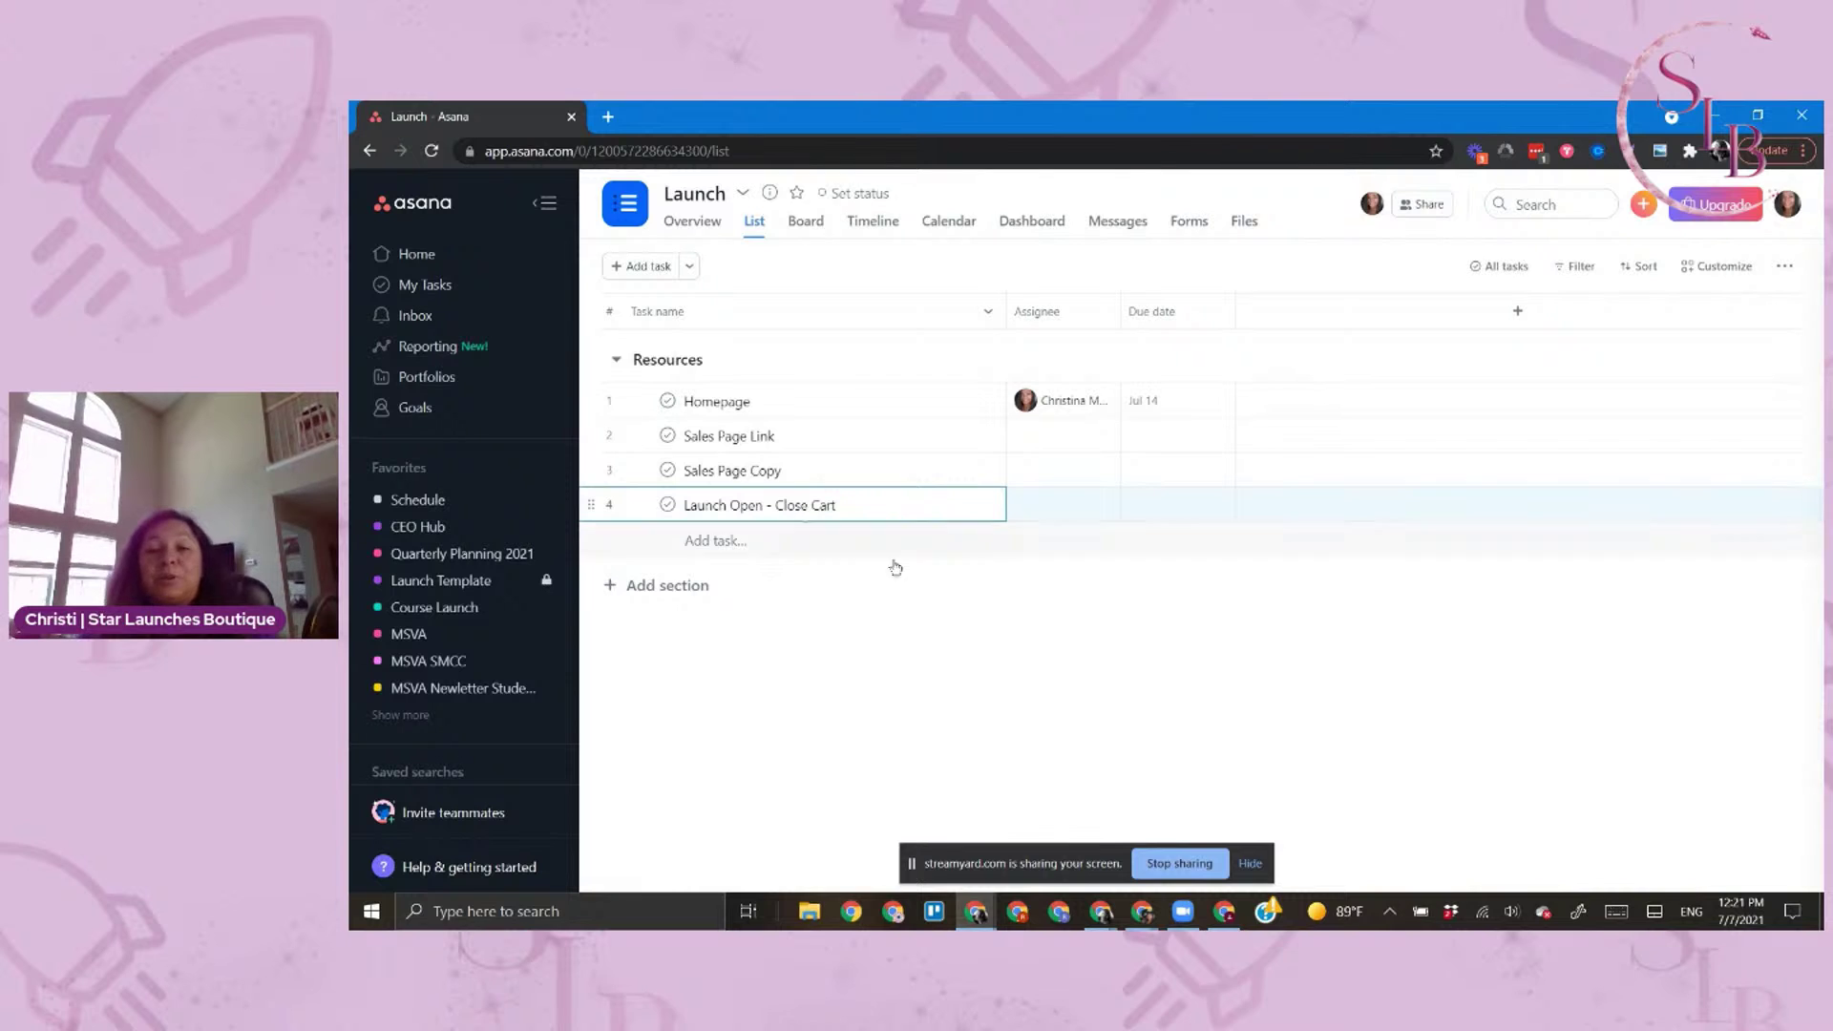
# Give the Launch Open - Close Cart task a date range from August 31 to September 9, 2021
pyautogui.click(1146, 502)
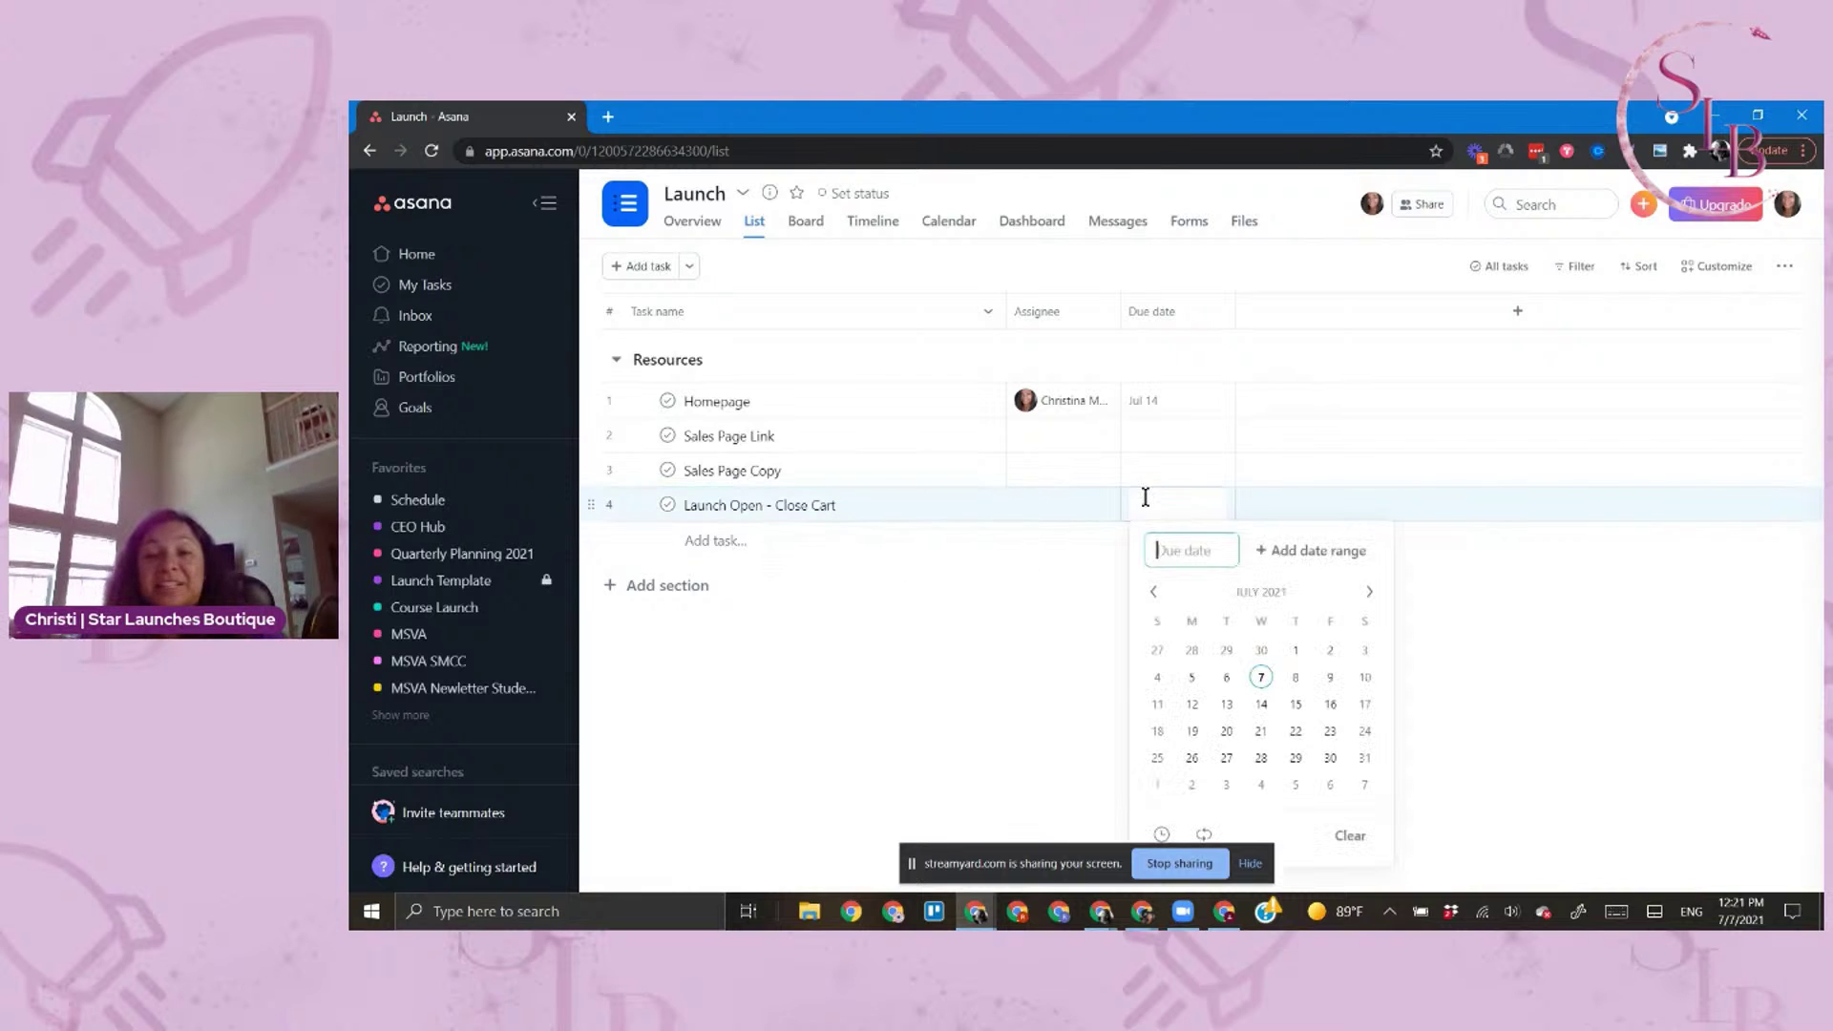
pyautogui.click(1367, 593)
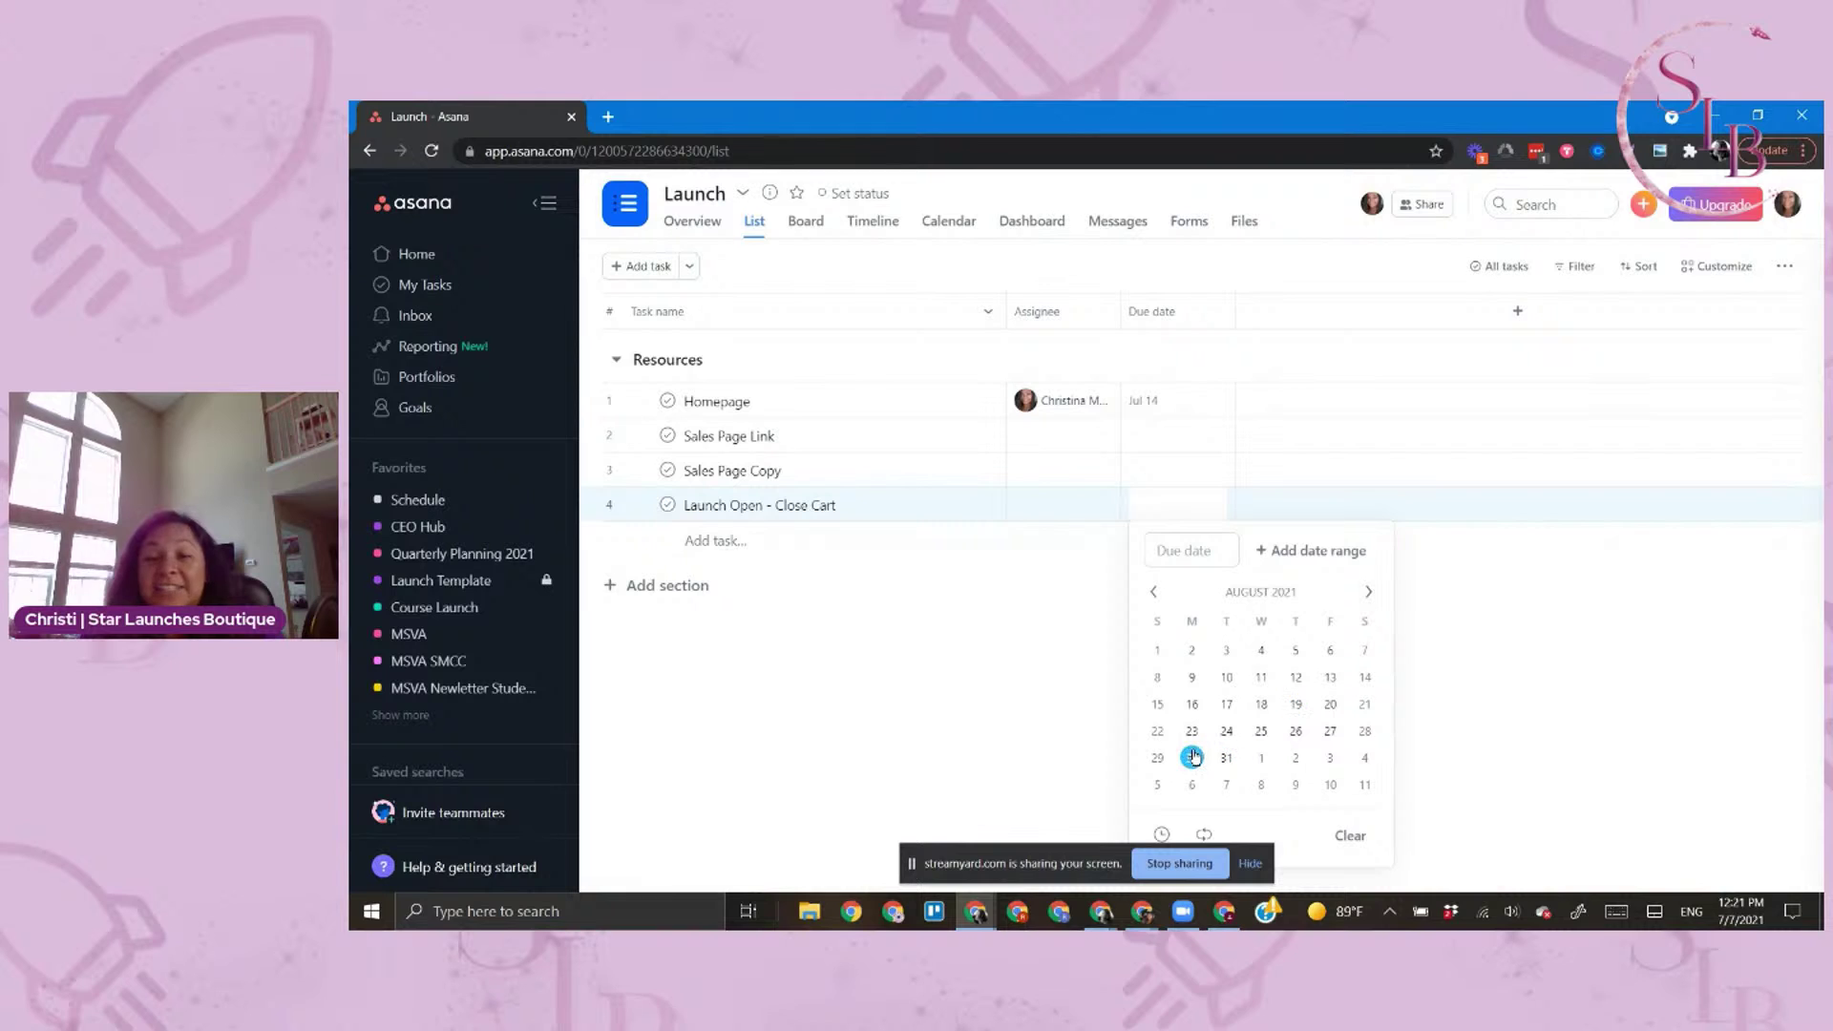
pyautogui.click(1266, 550)
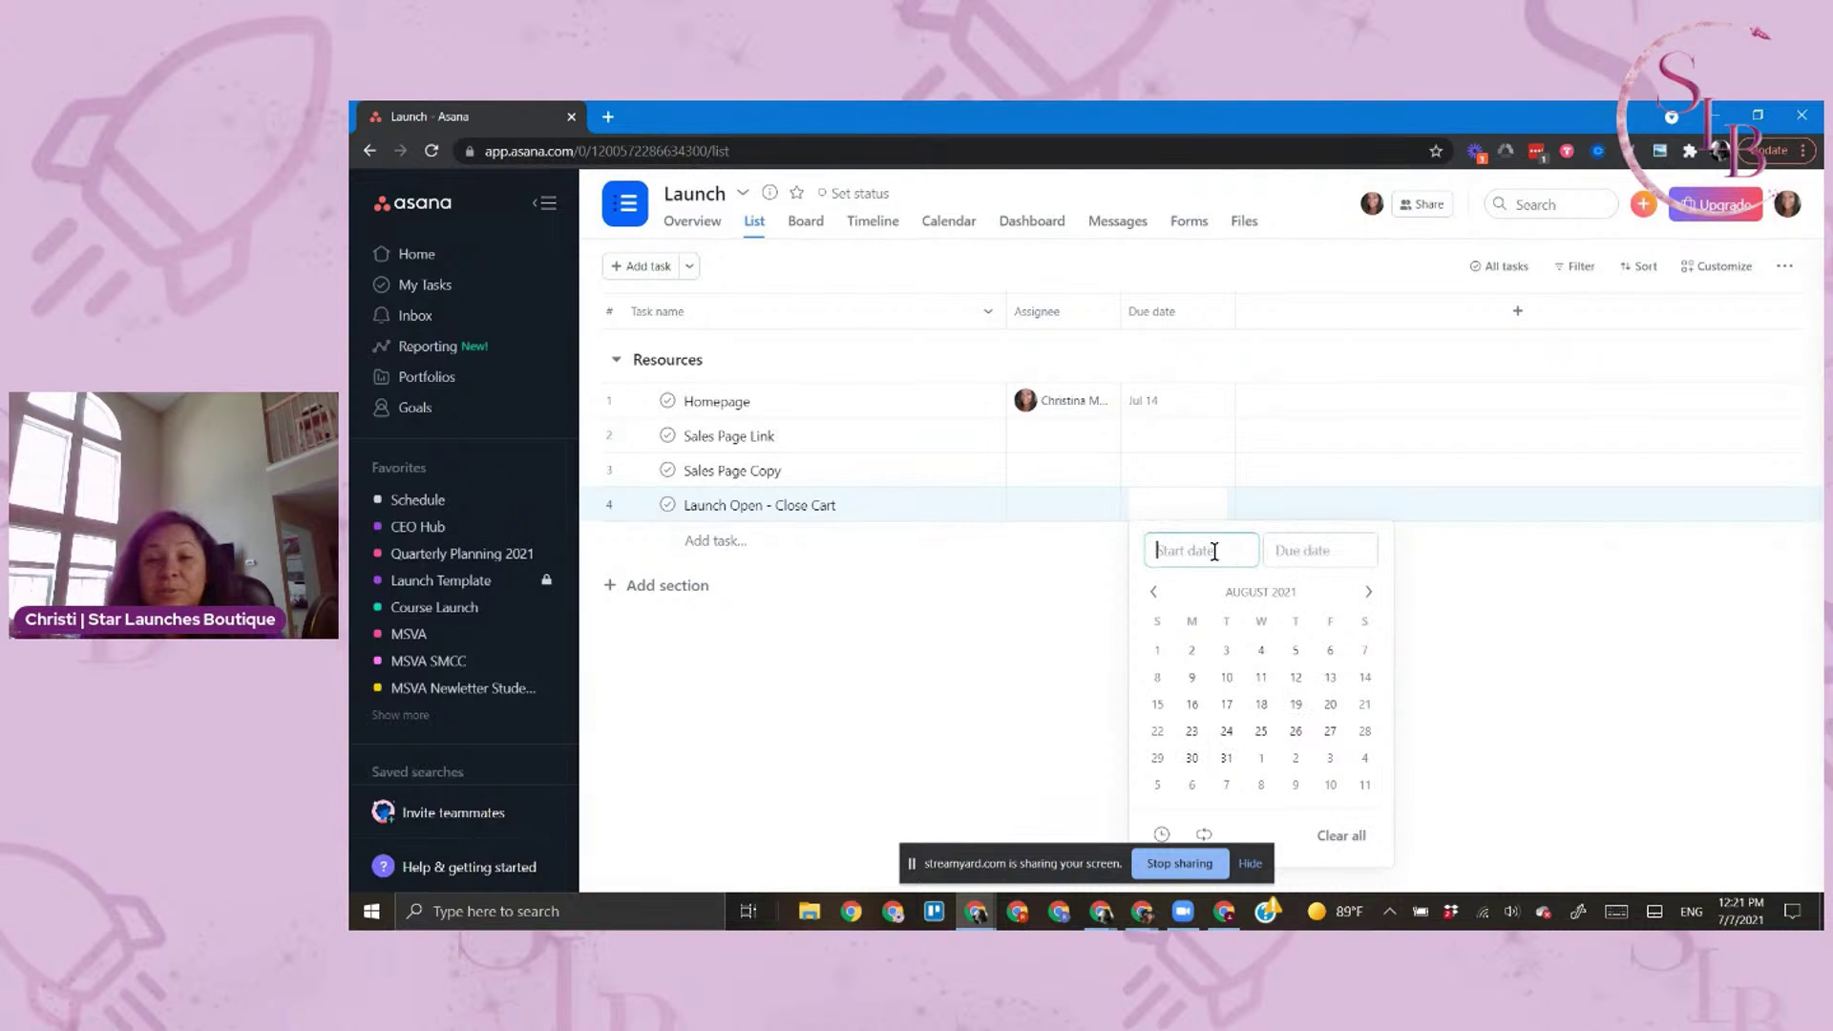
pyautogui.click(1226, 759)
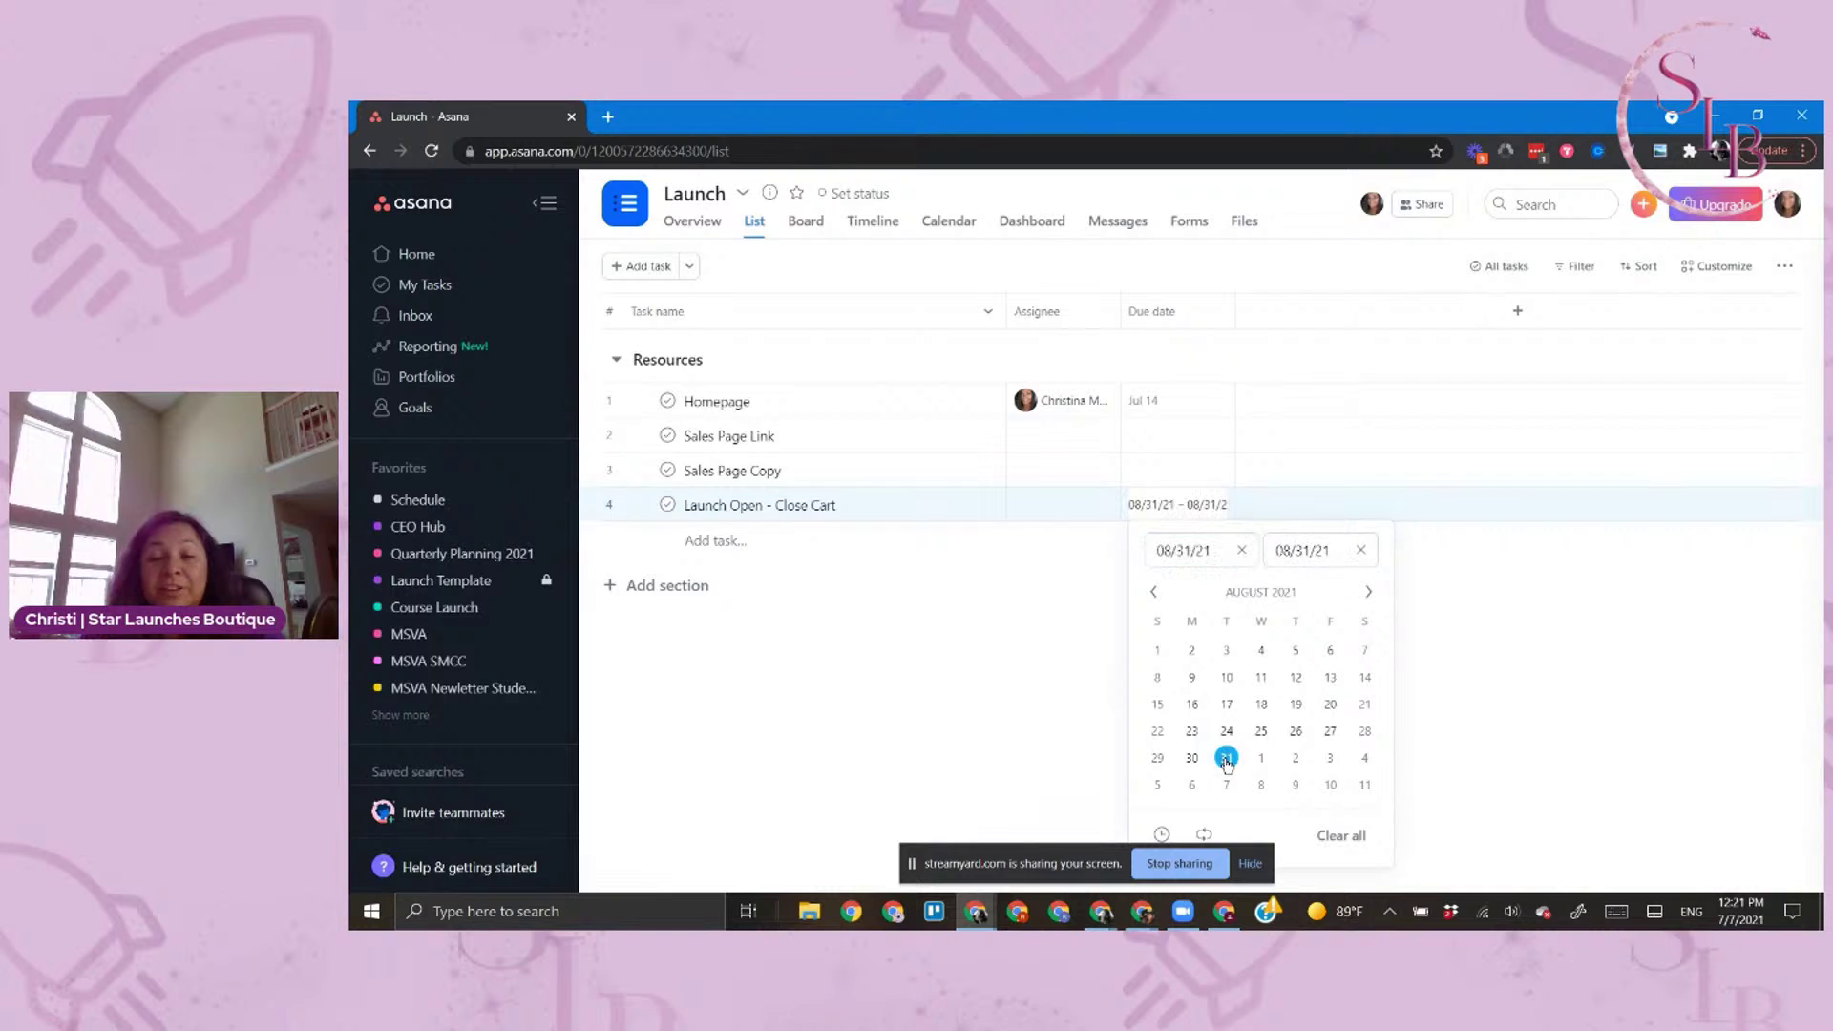
pyautogui.click(1295, 785)
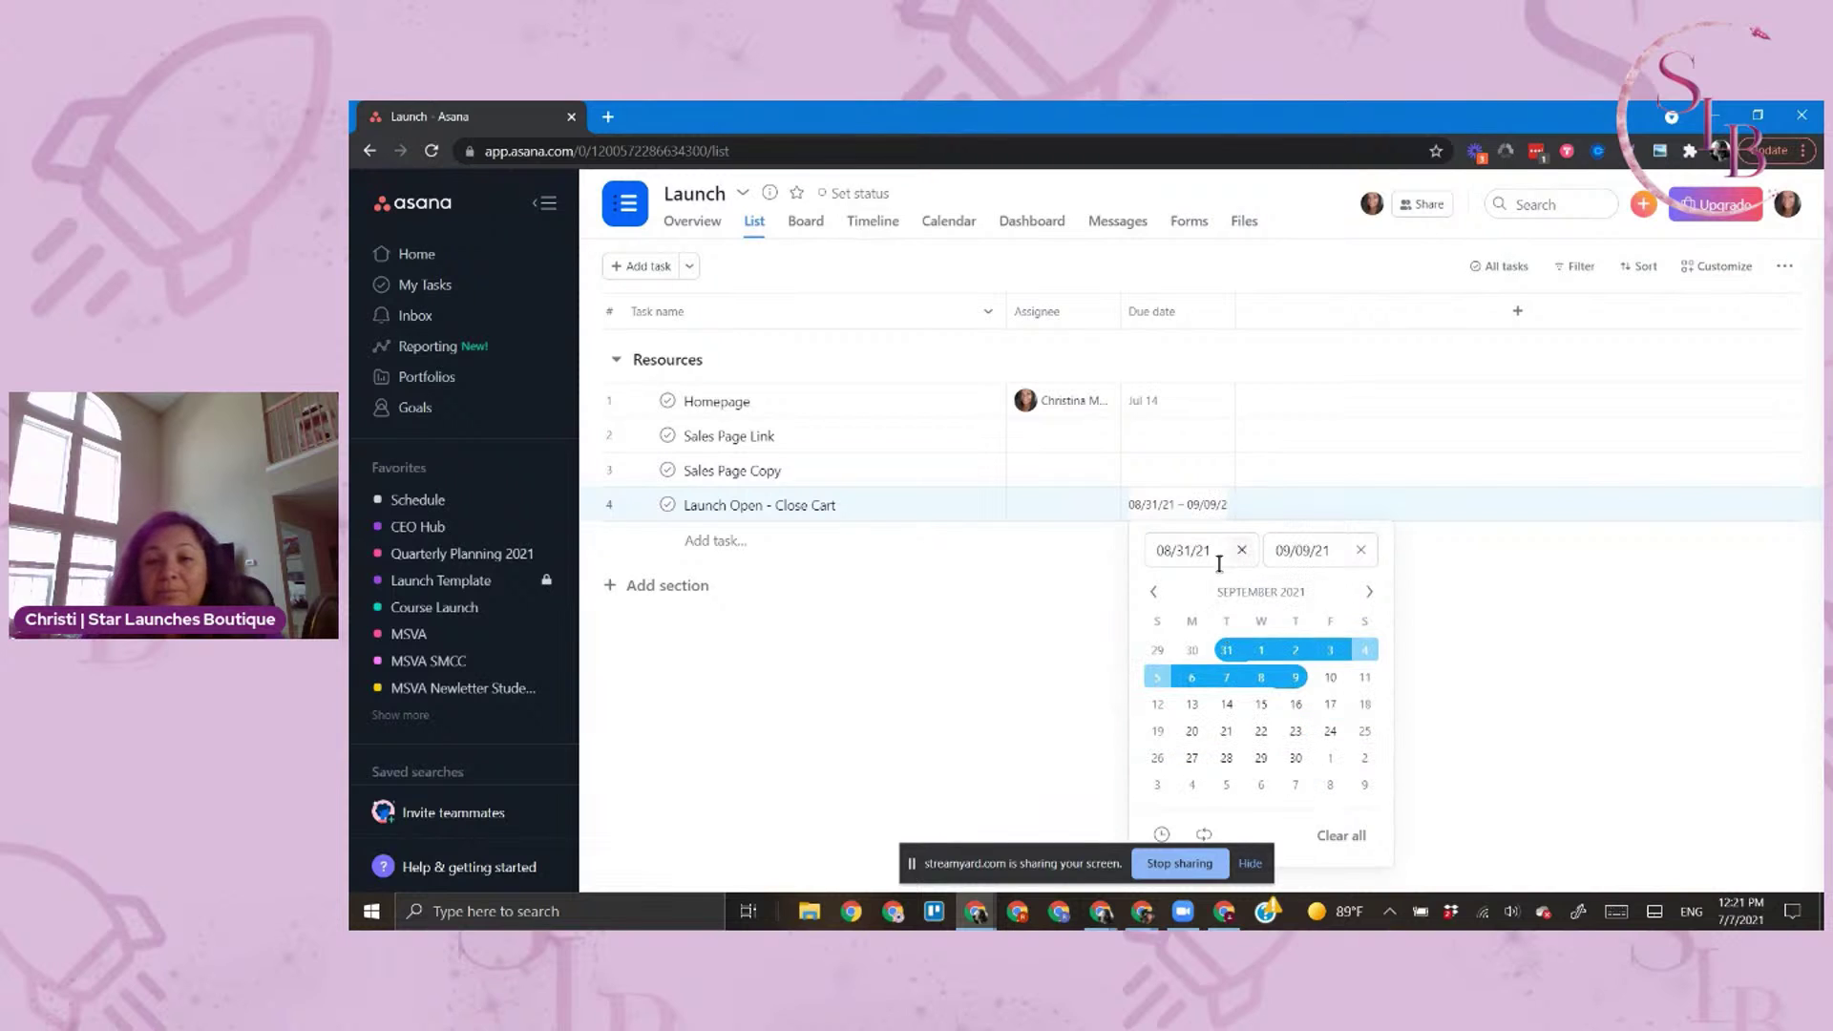
pyautogui.click(1466, 722)
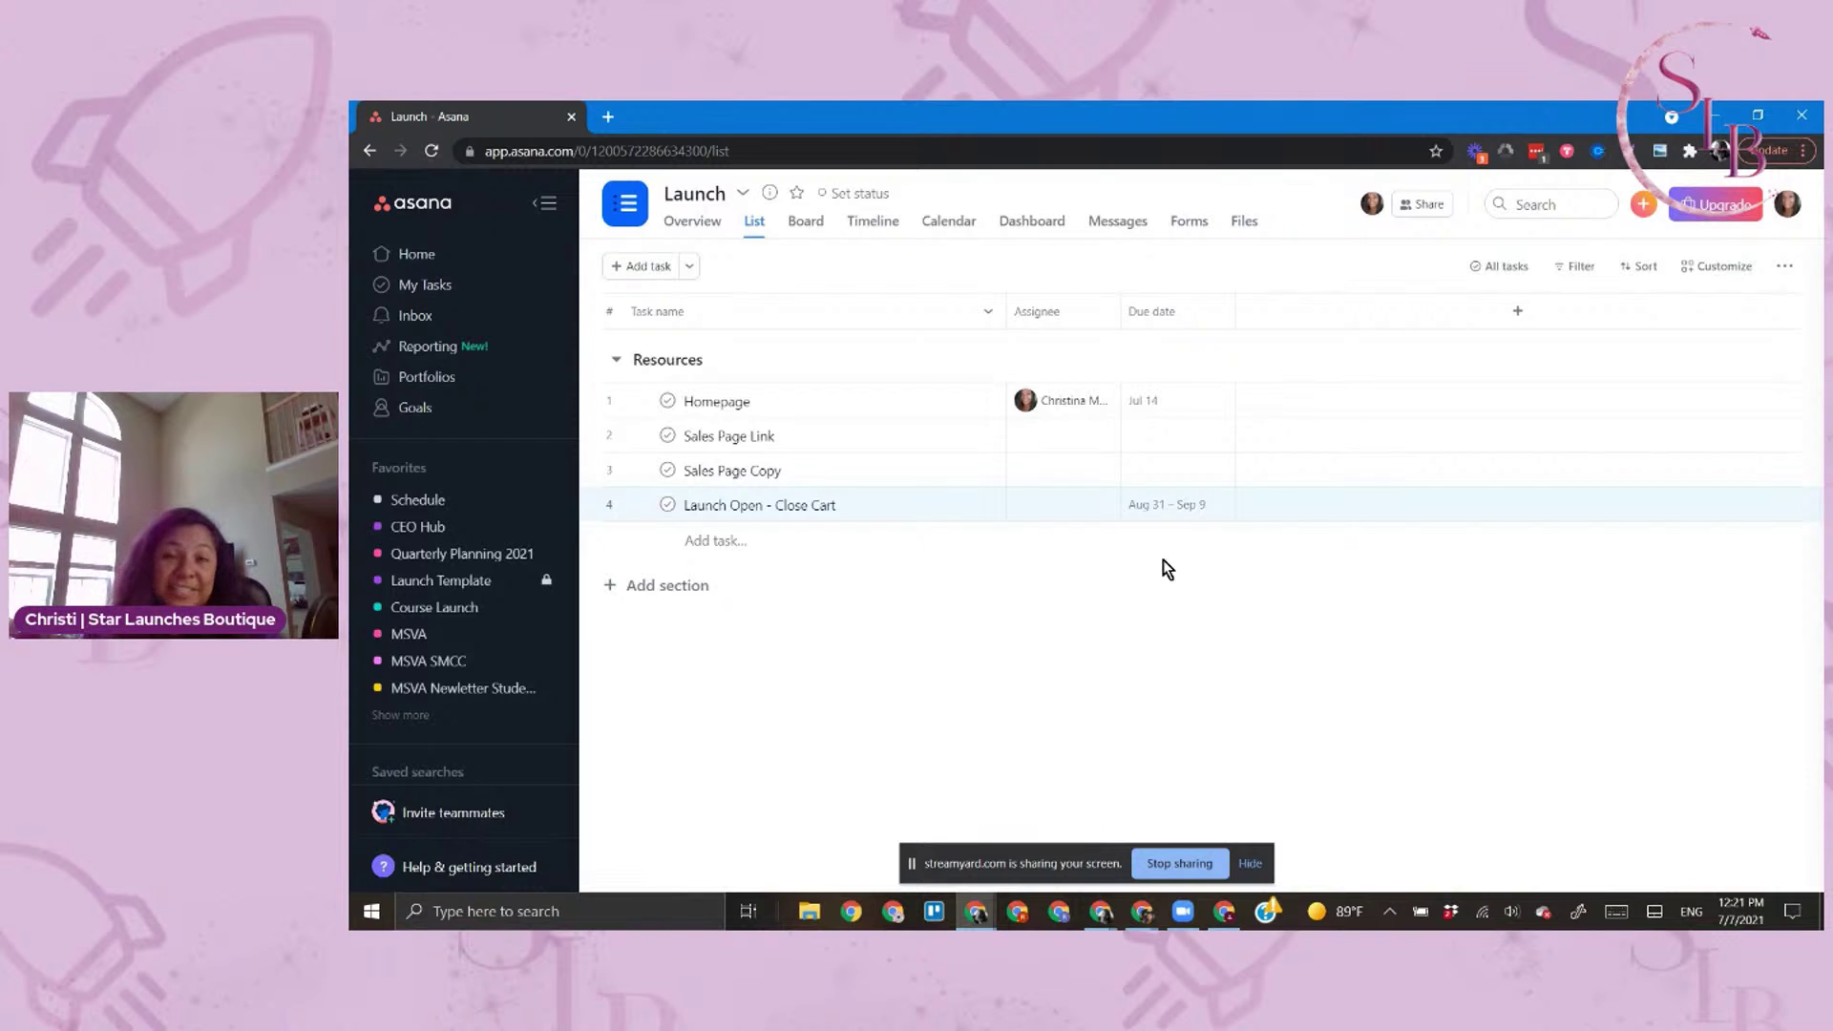
# Add a fifth task named Fast Action Bonus to the Resources section
pyautogui.click(714, 540)
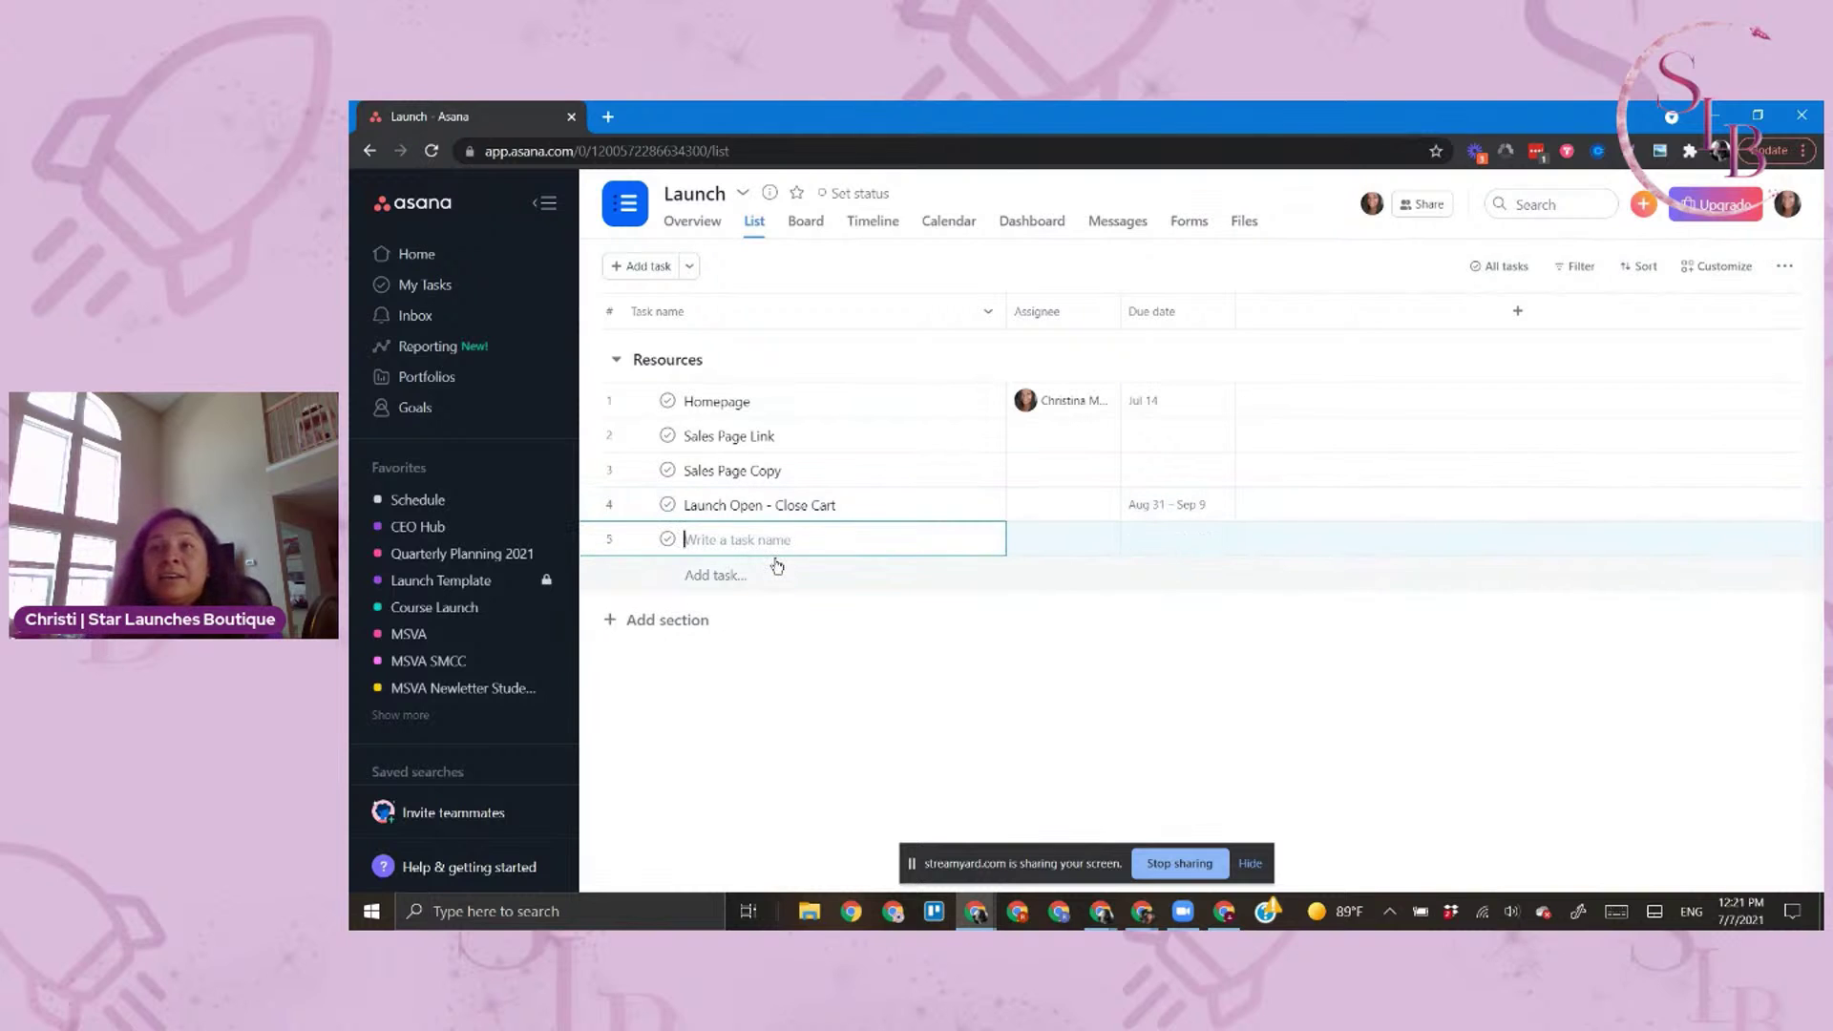
pyautogui.write('Bonus')
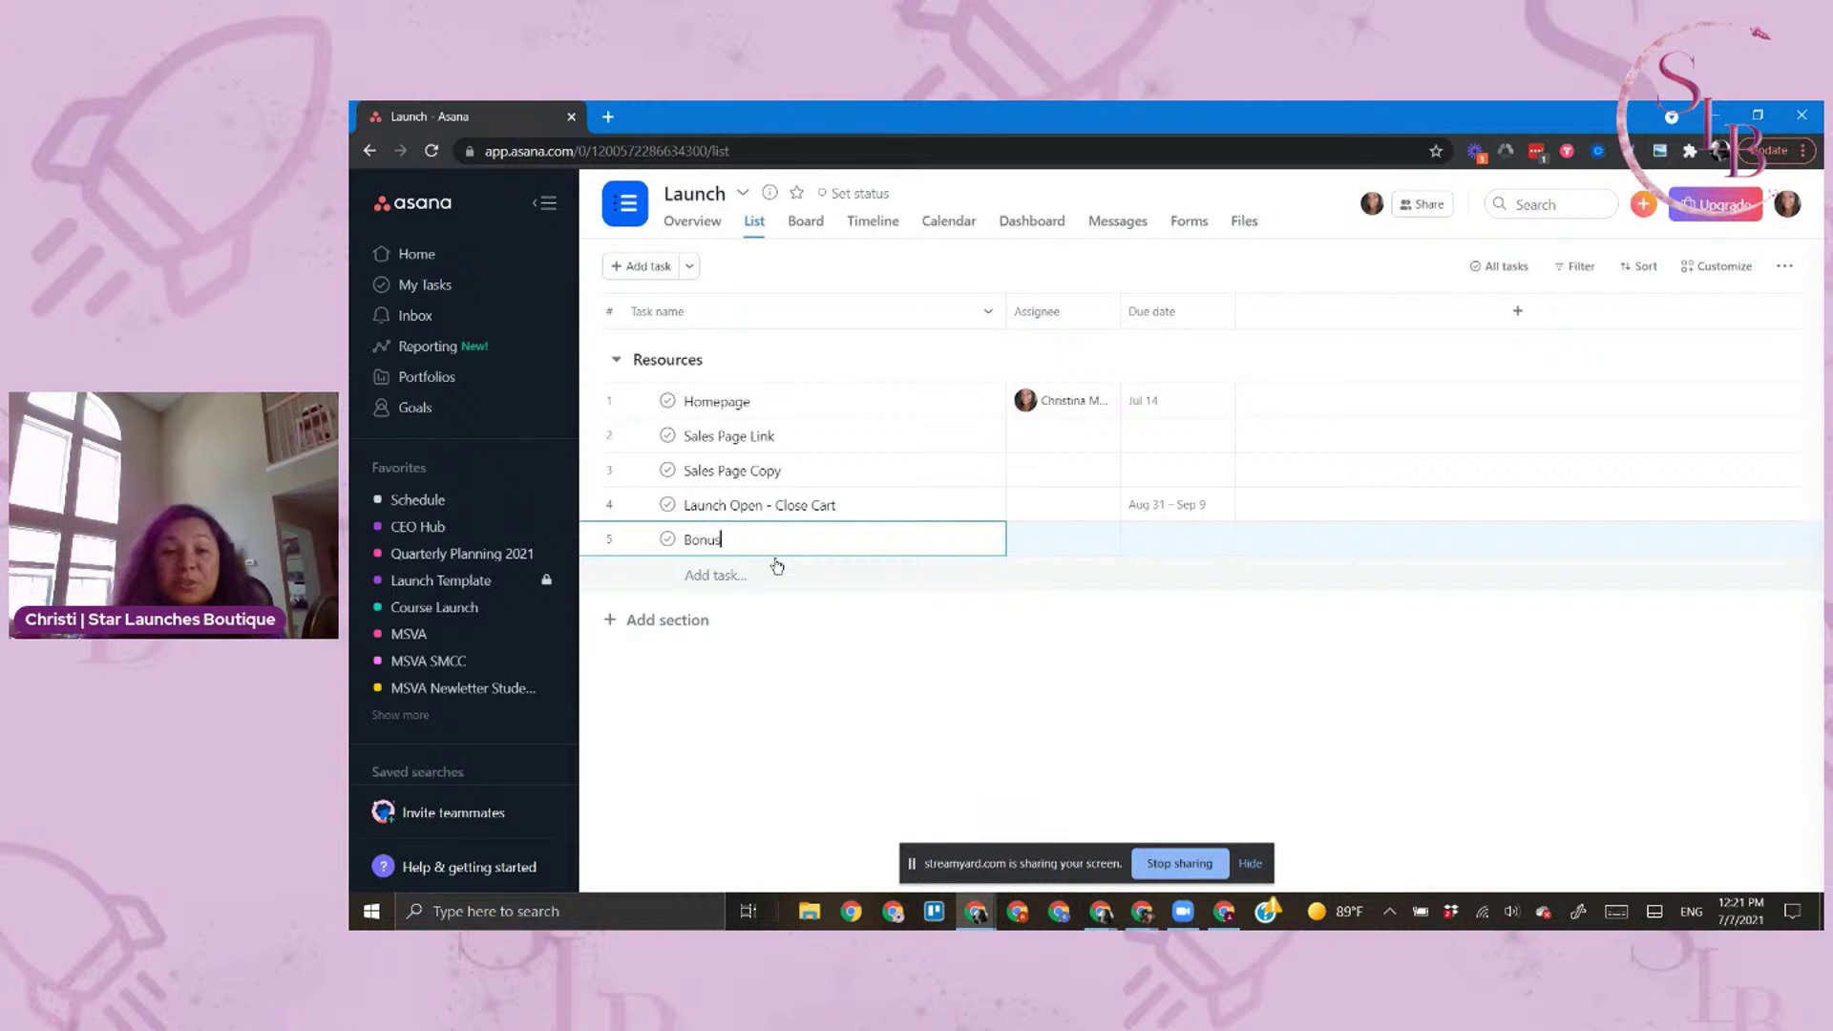
pyautogui.click(1160, 539)
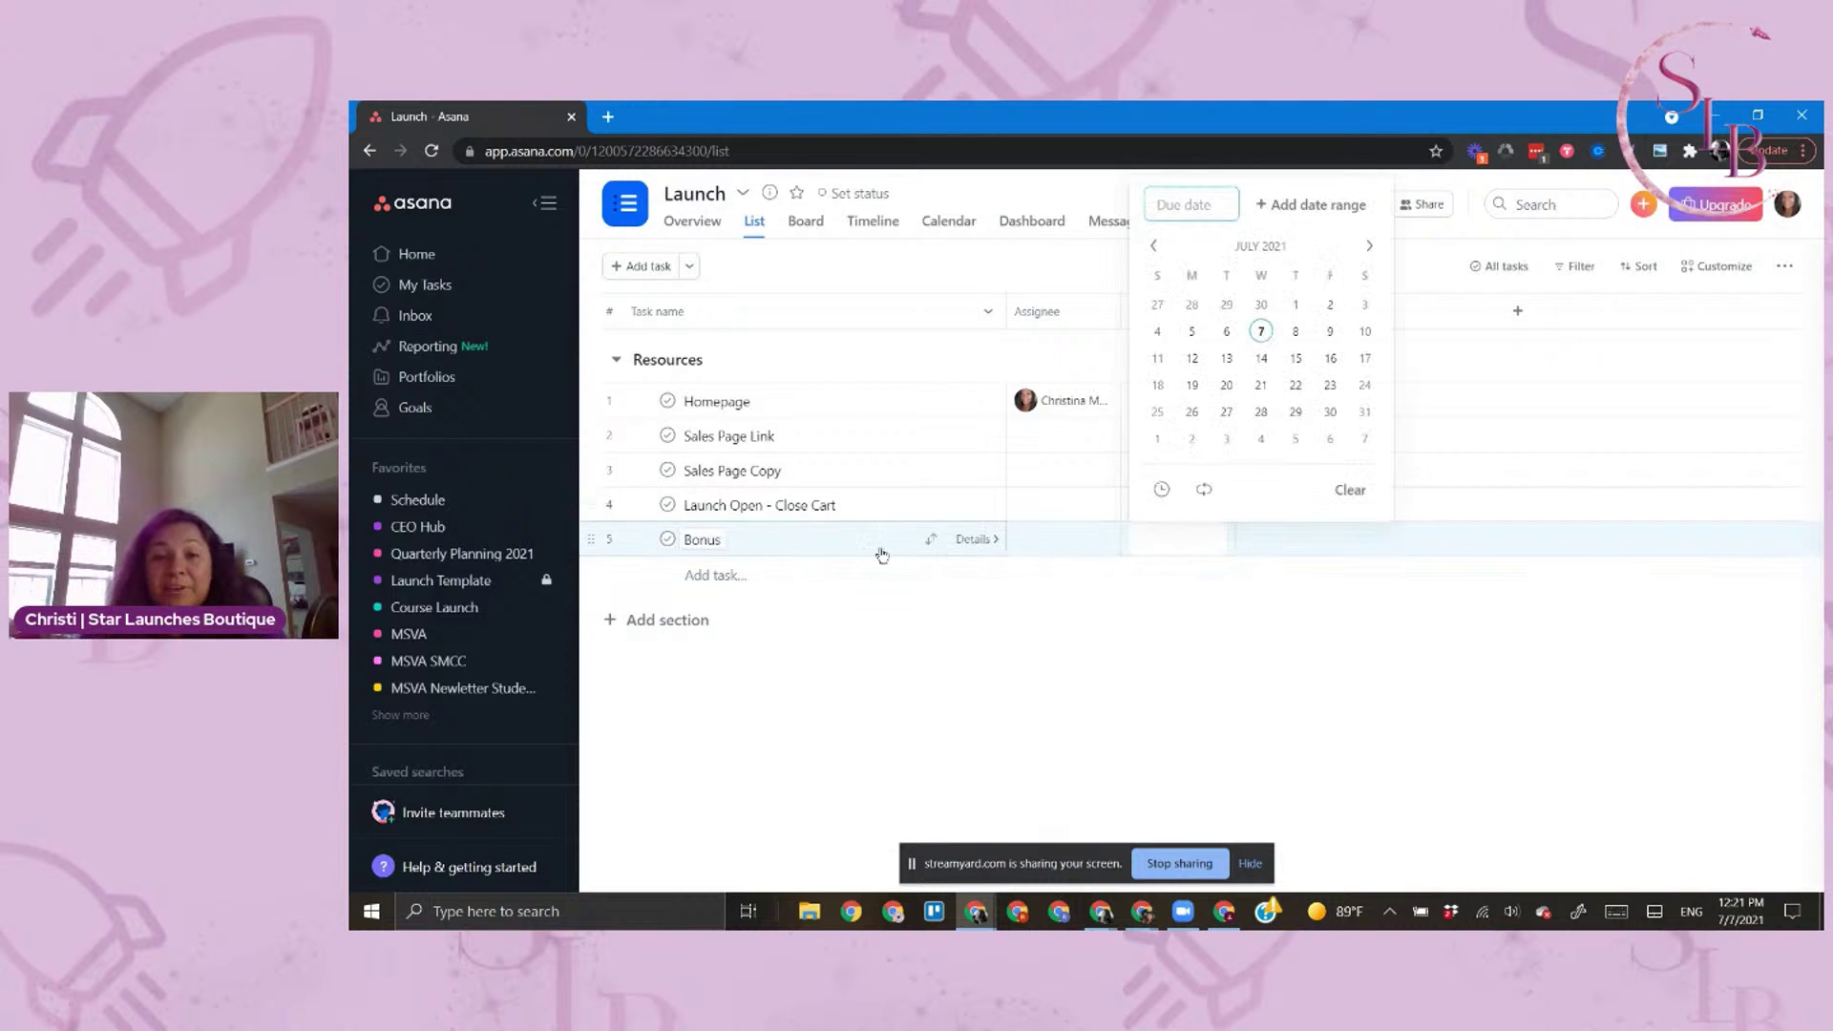
pyautogui.click(685, 539)
pyautogui.write('Last Ad')
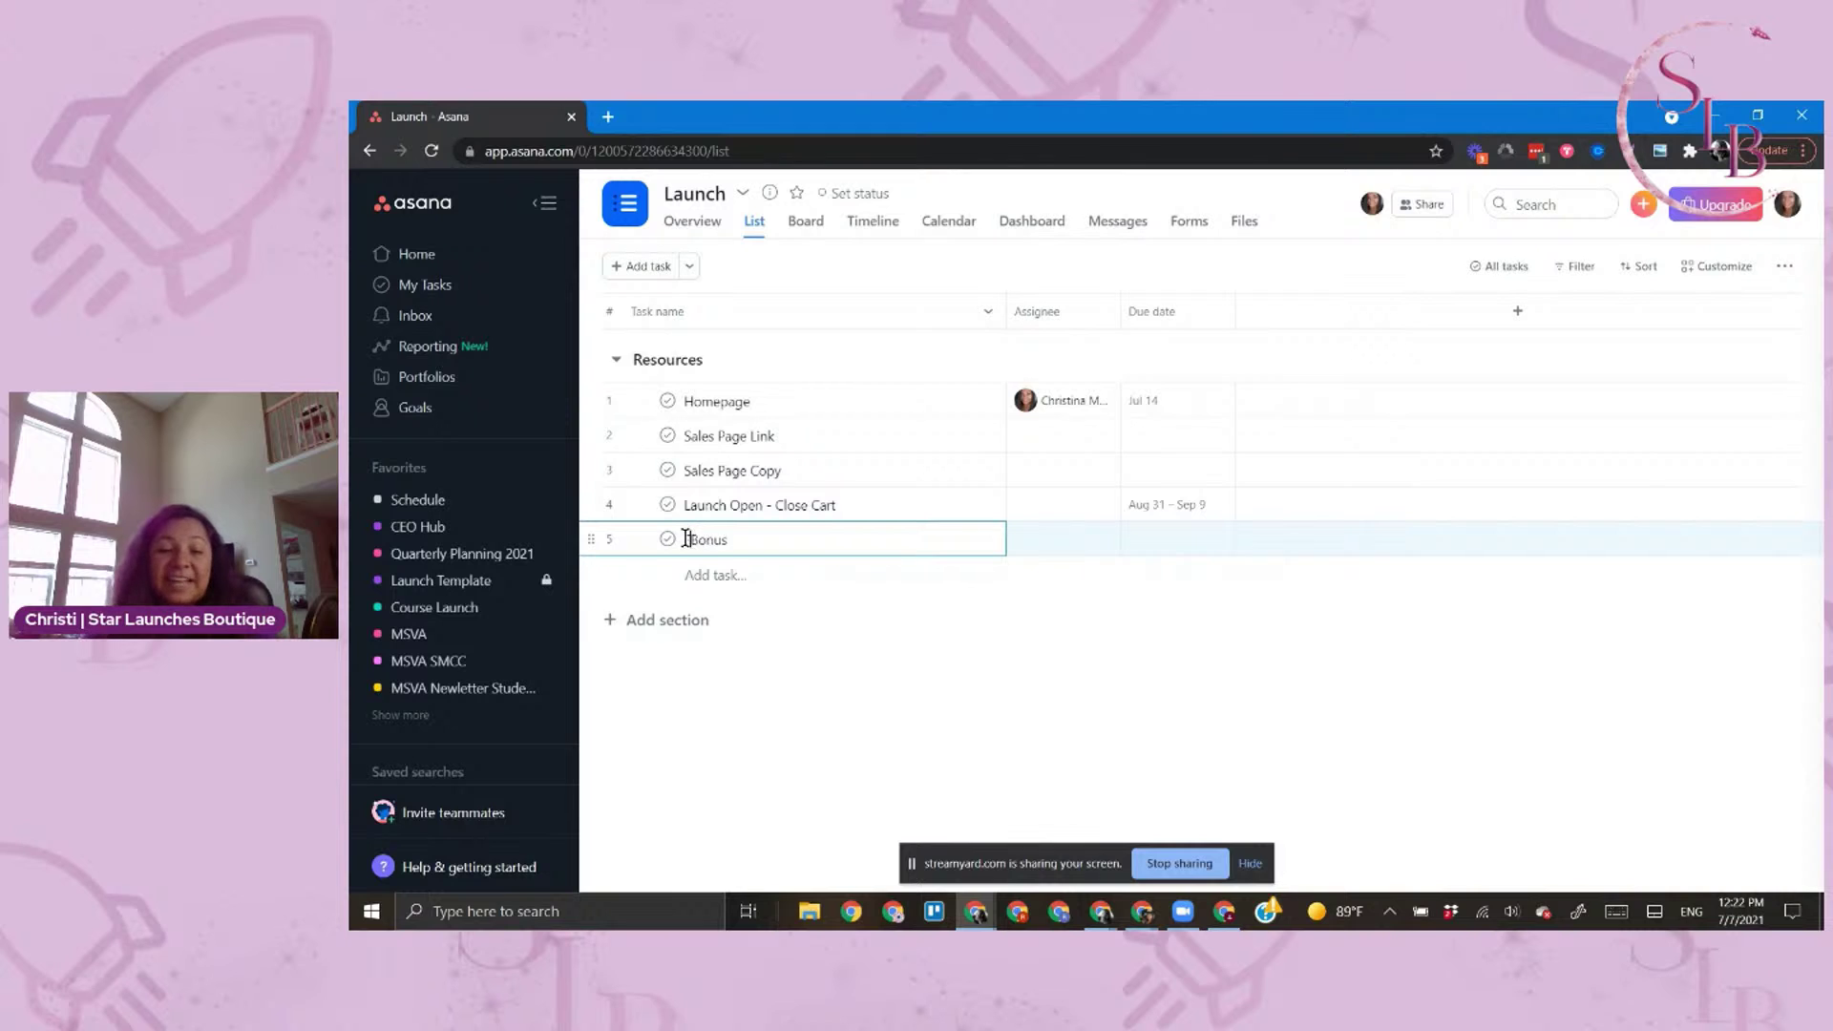
pyautogui.write('tion')
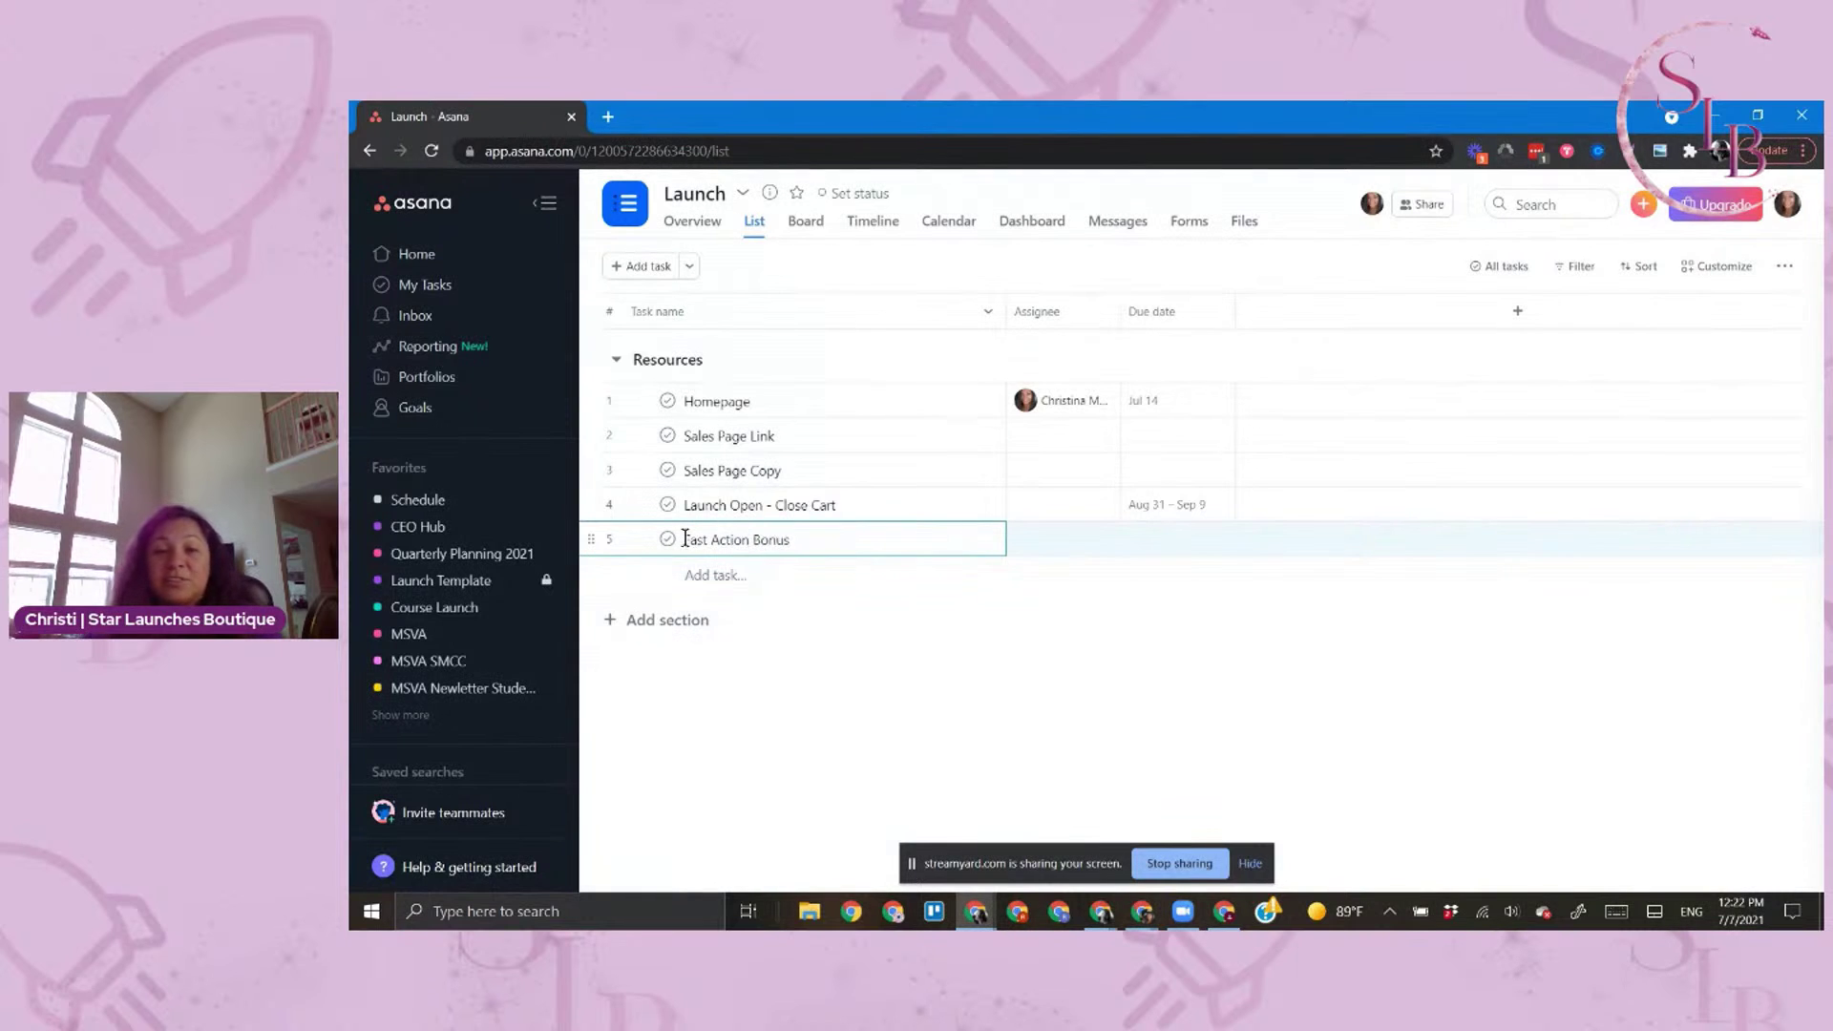
# Give the Fast Action Bonus task a date range from August 31 to September 1, 2021
pyautogui.click(1142, 534)
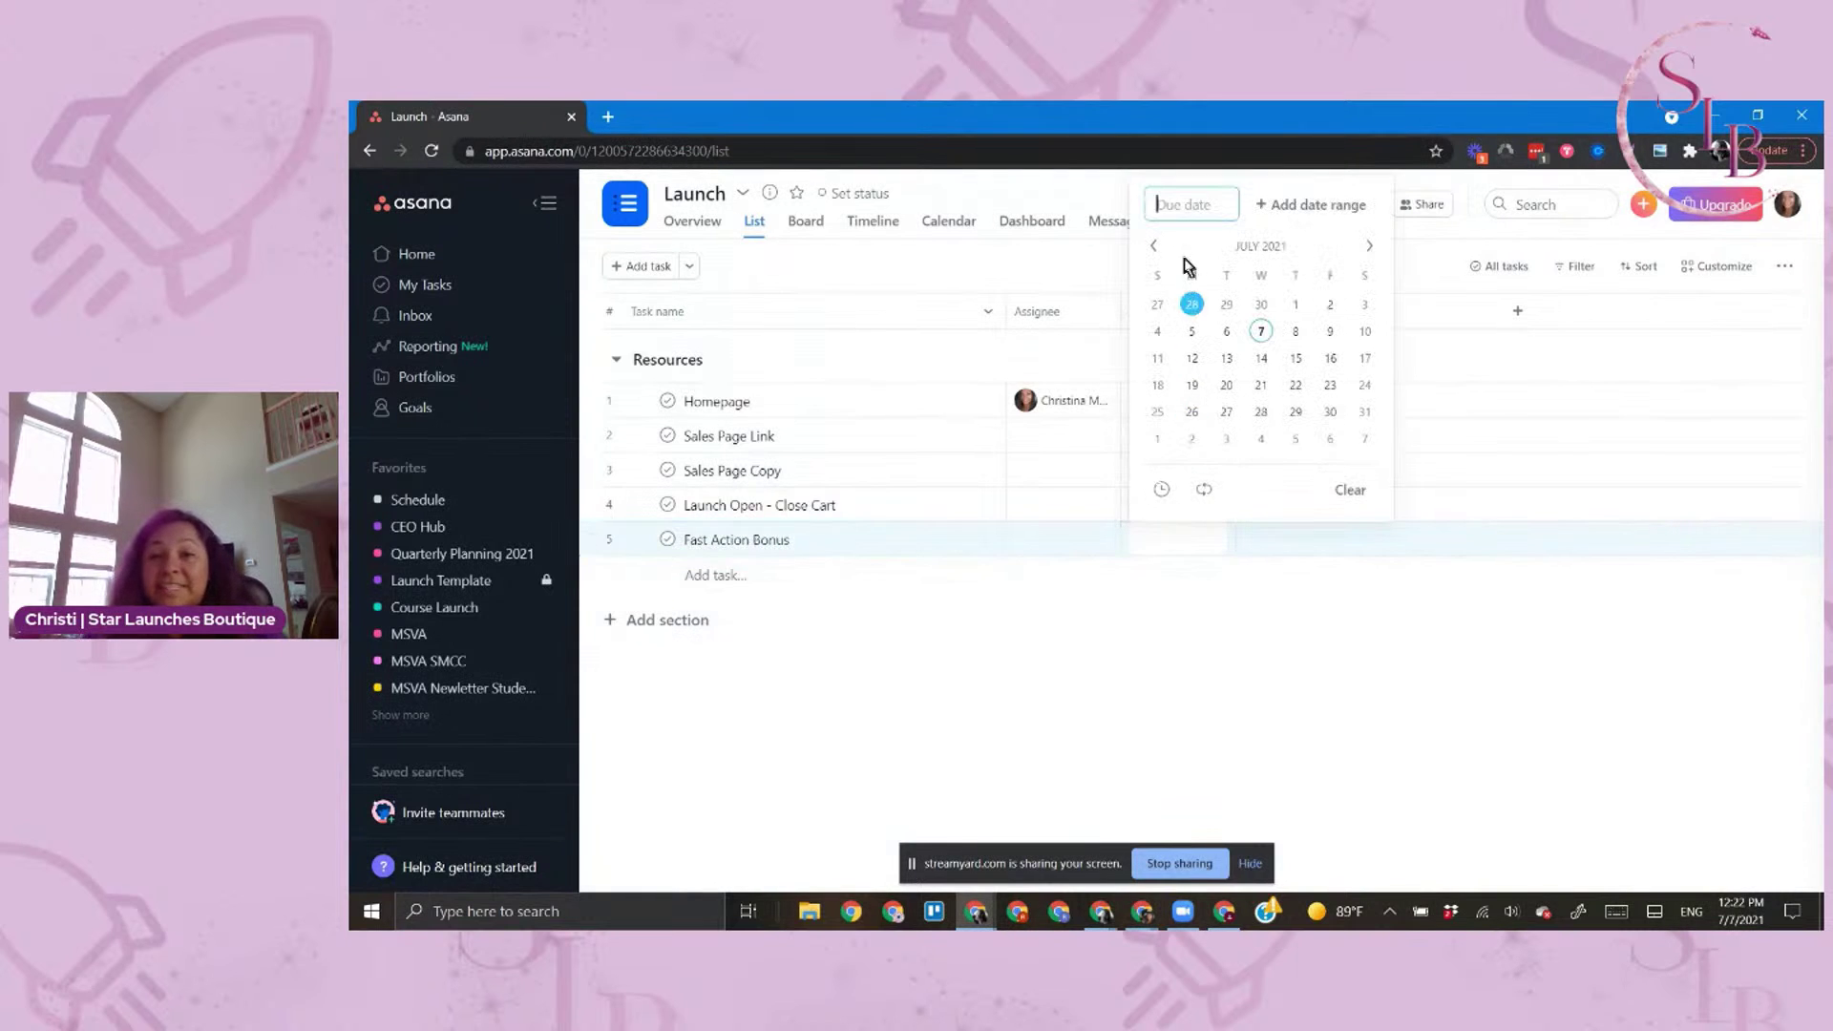
pyautogui.click(1367, 247)
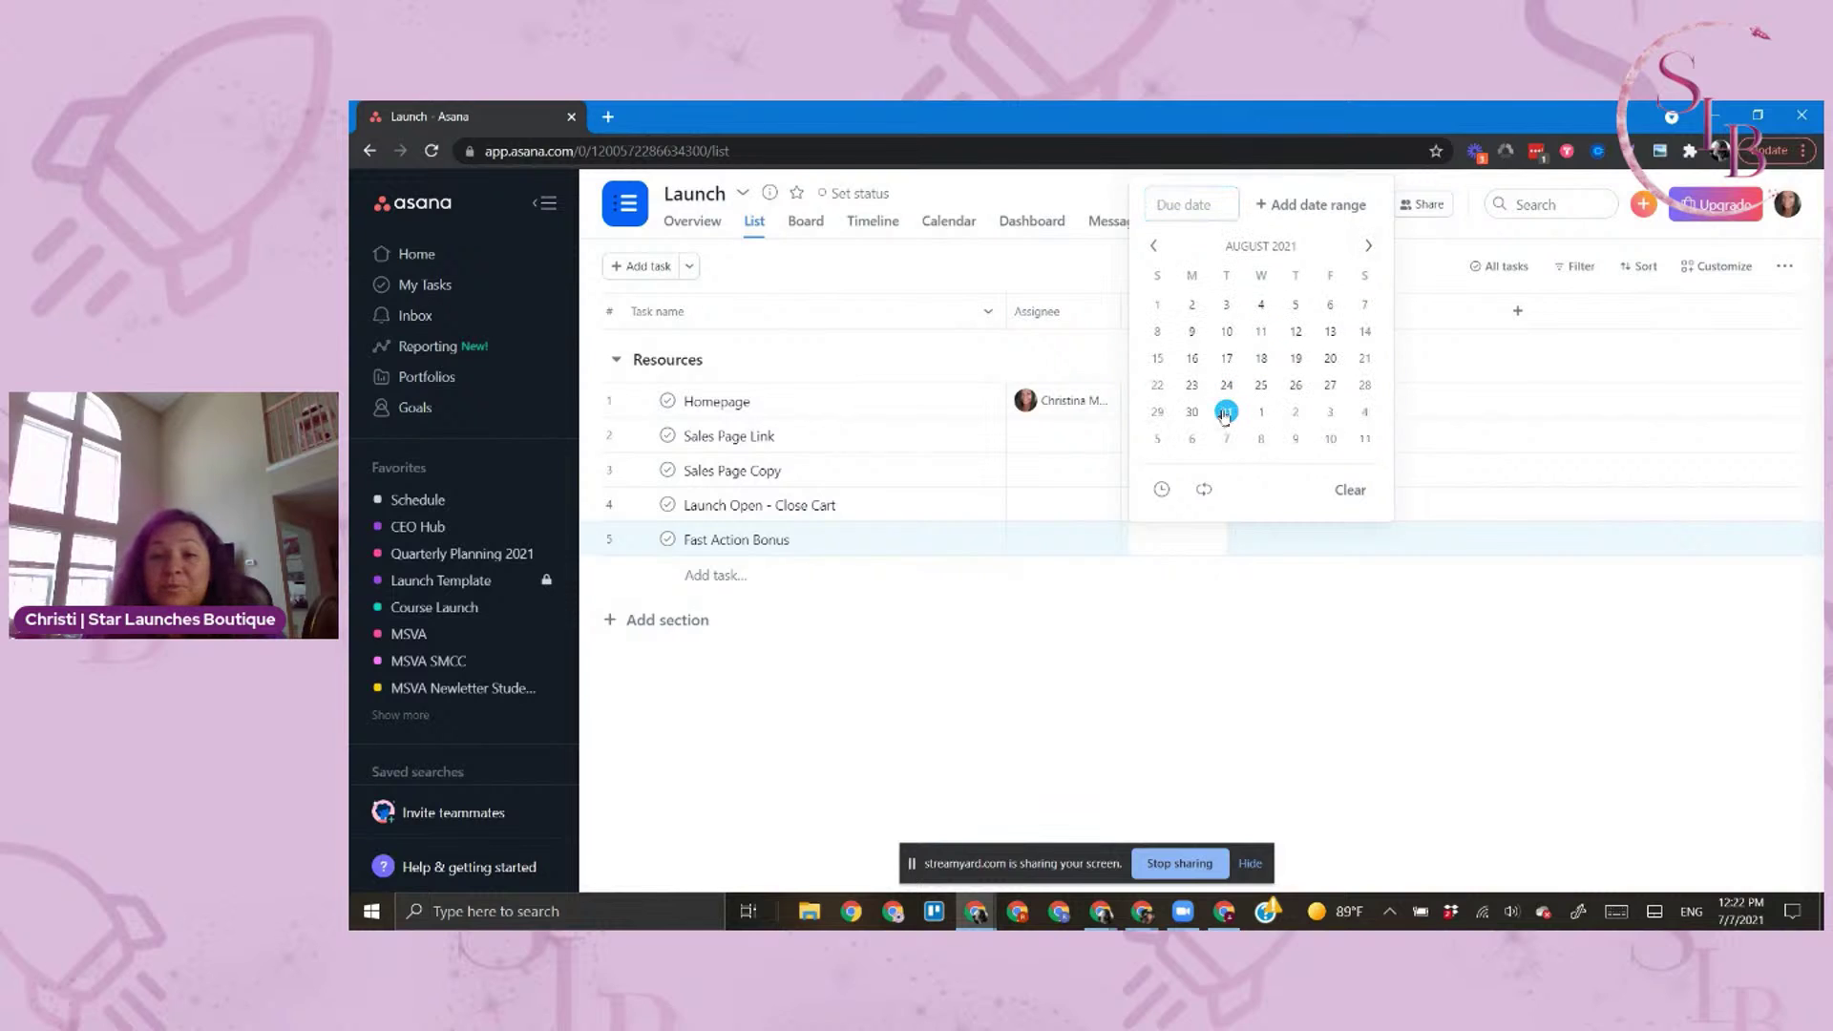
pyautogui.click(1226, 412)
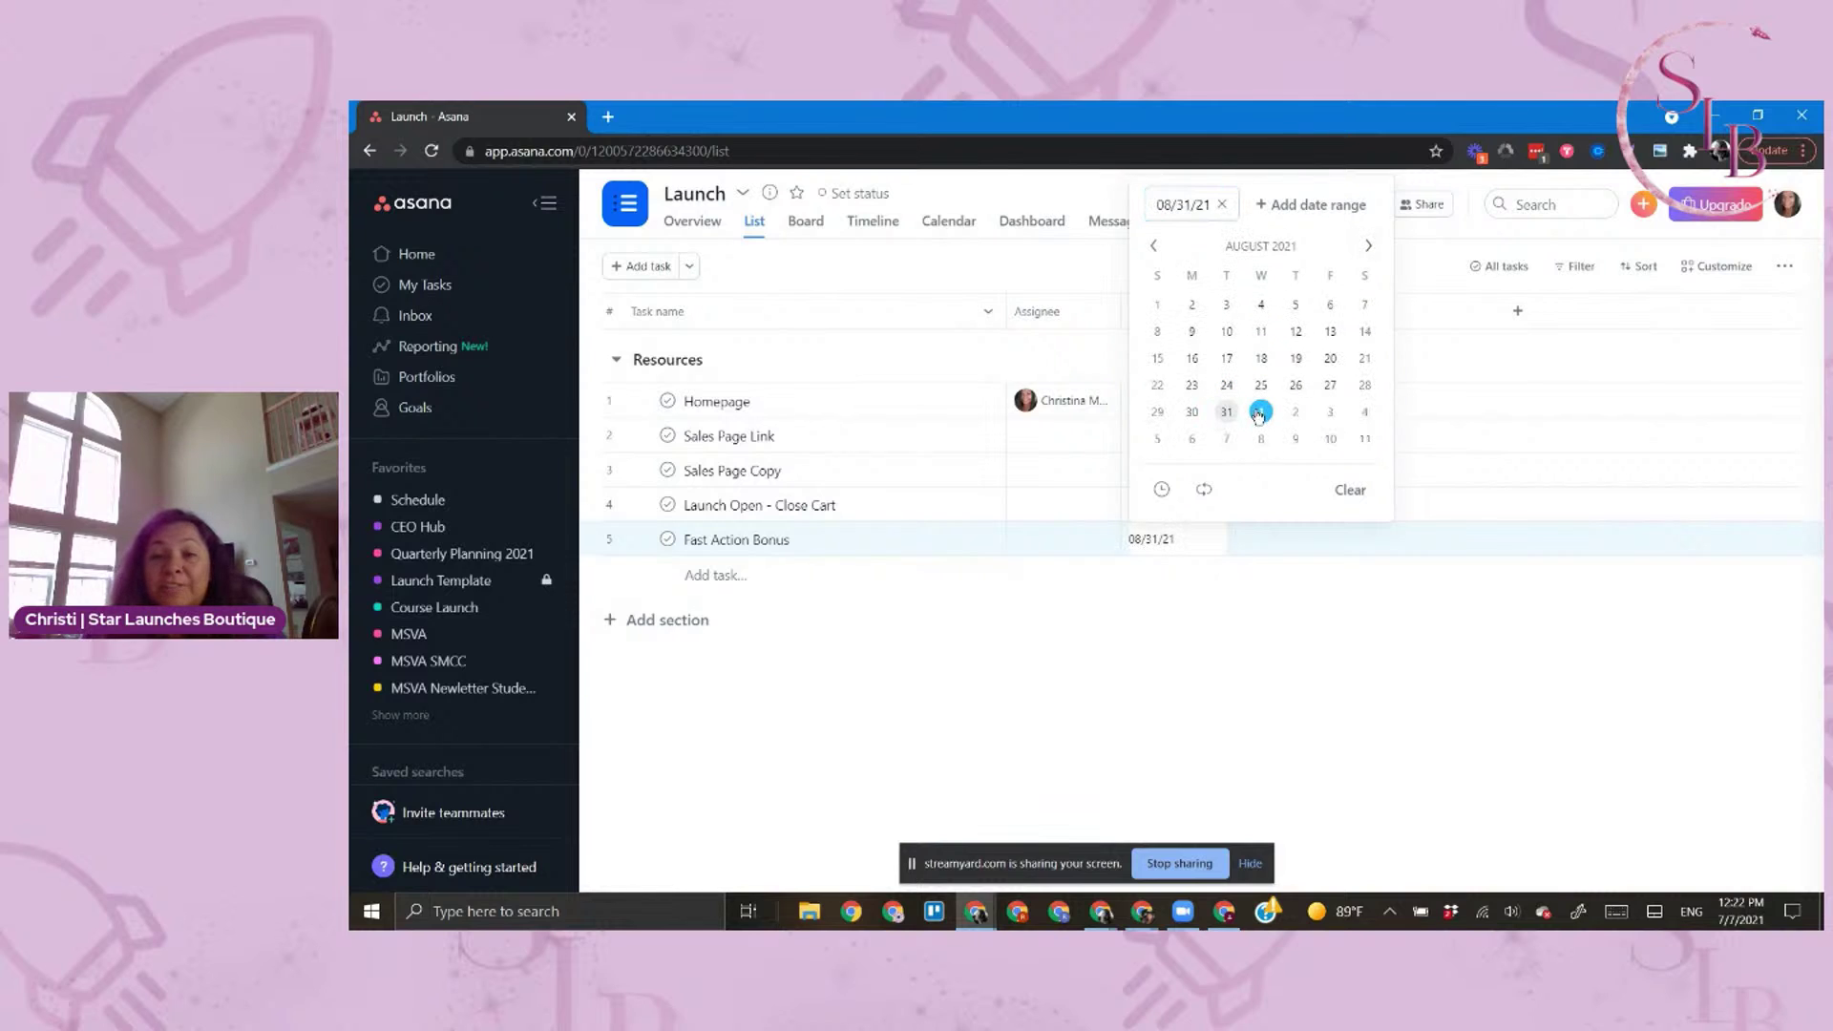
pyautogui.click(1310, 205)
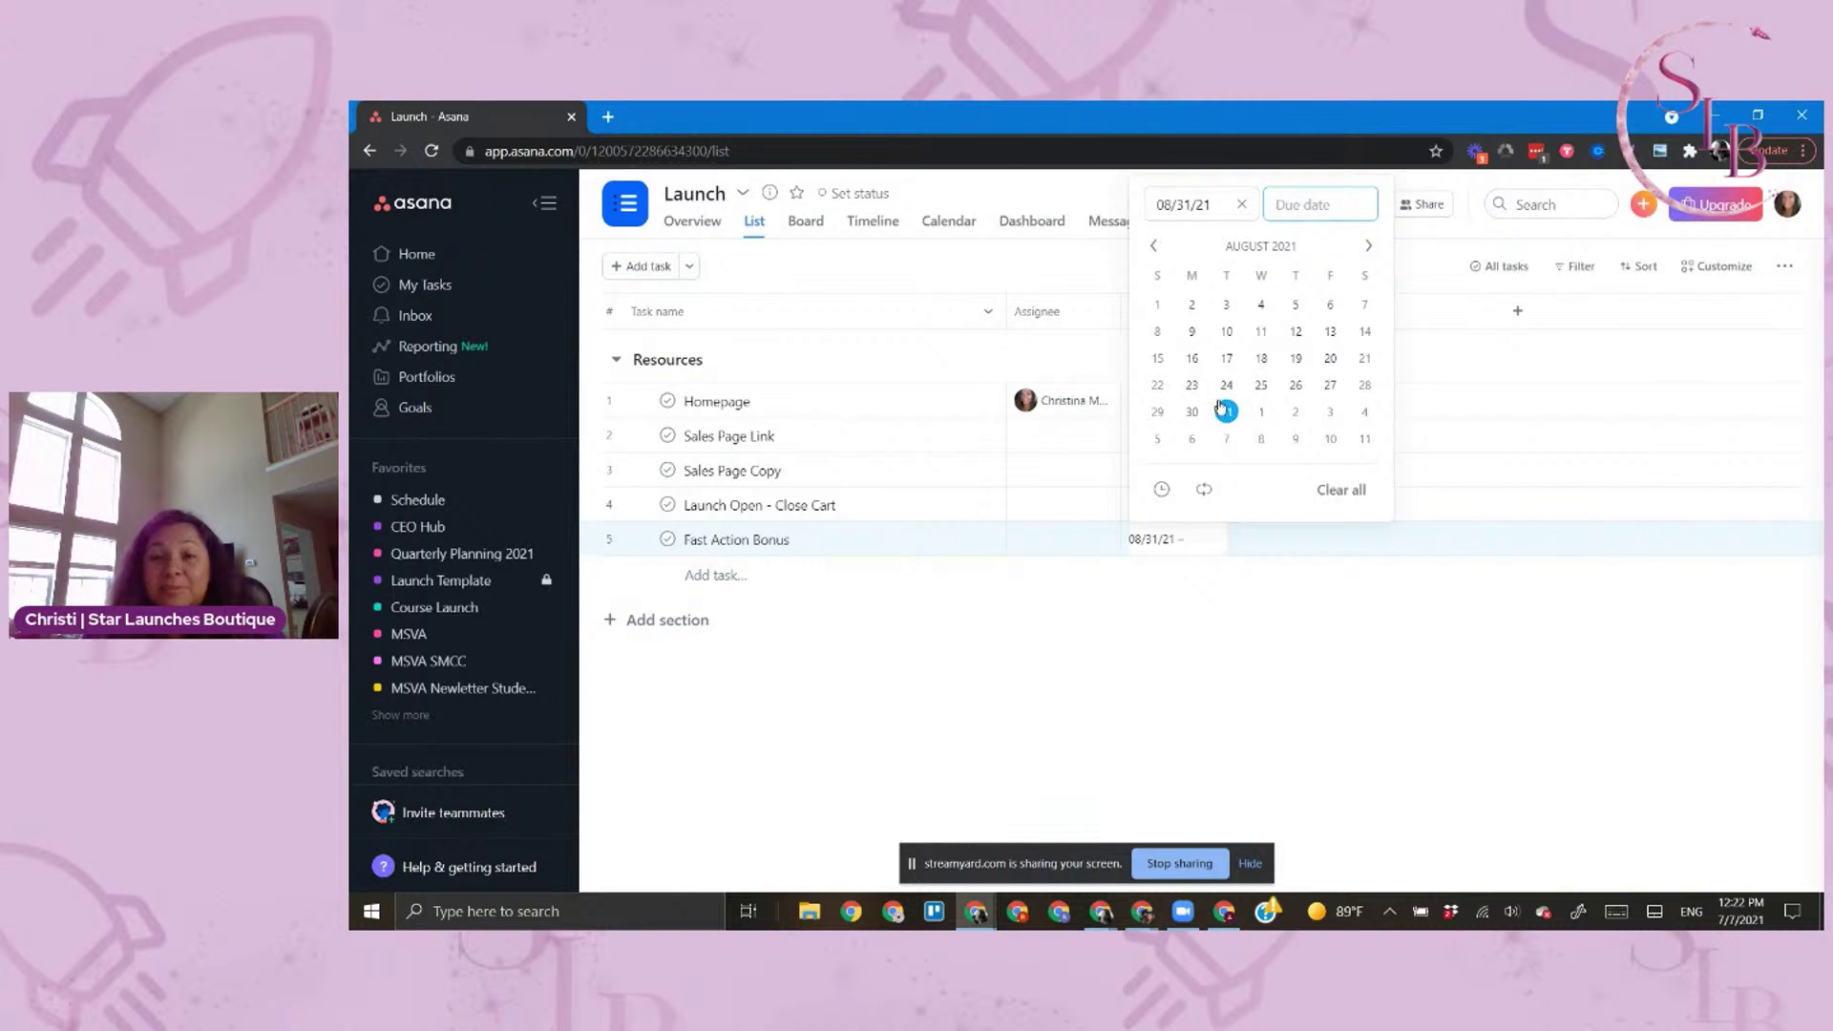
pyautogui.click(1260, 414)
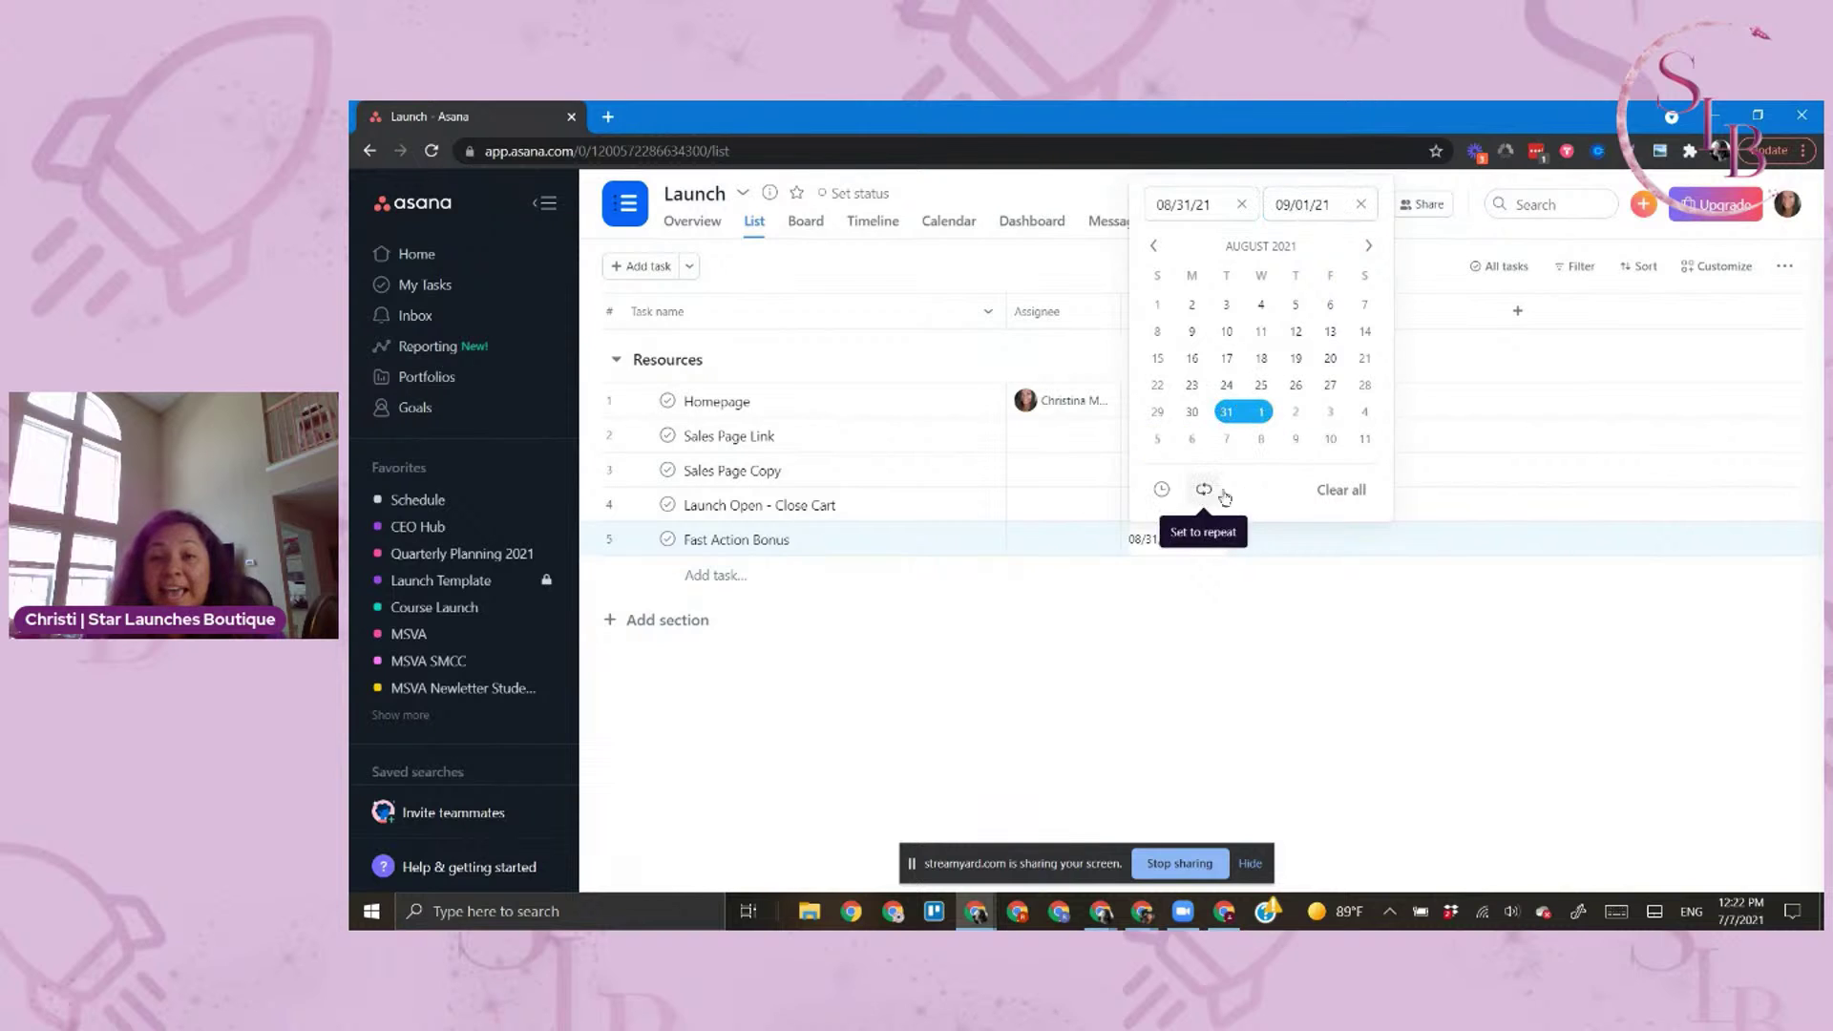
pyautogui.click(1237, 579)
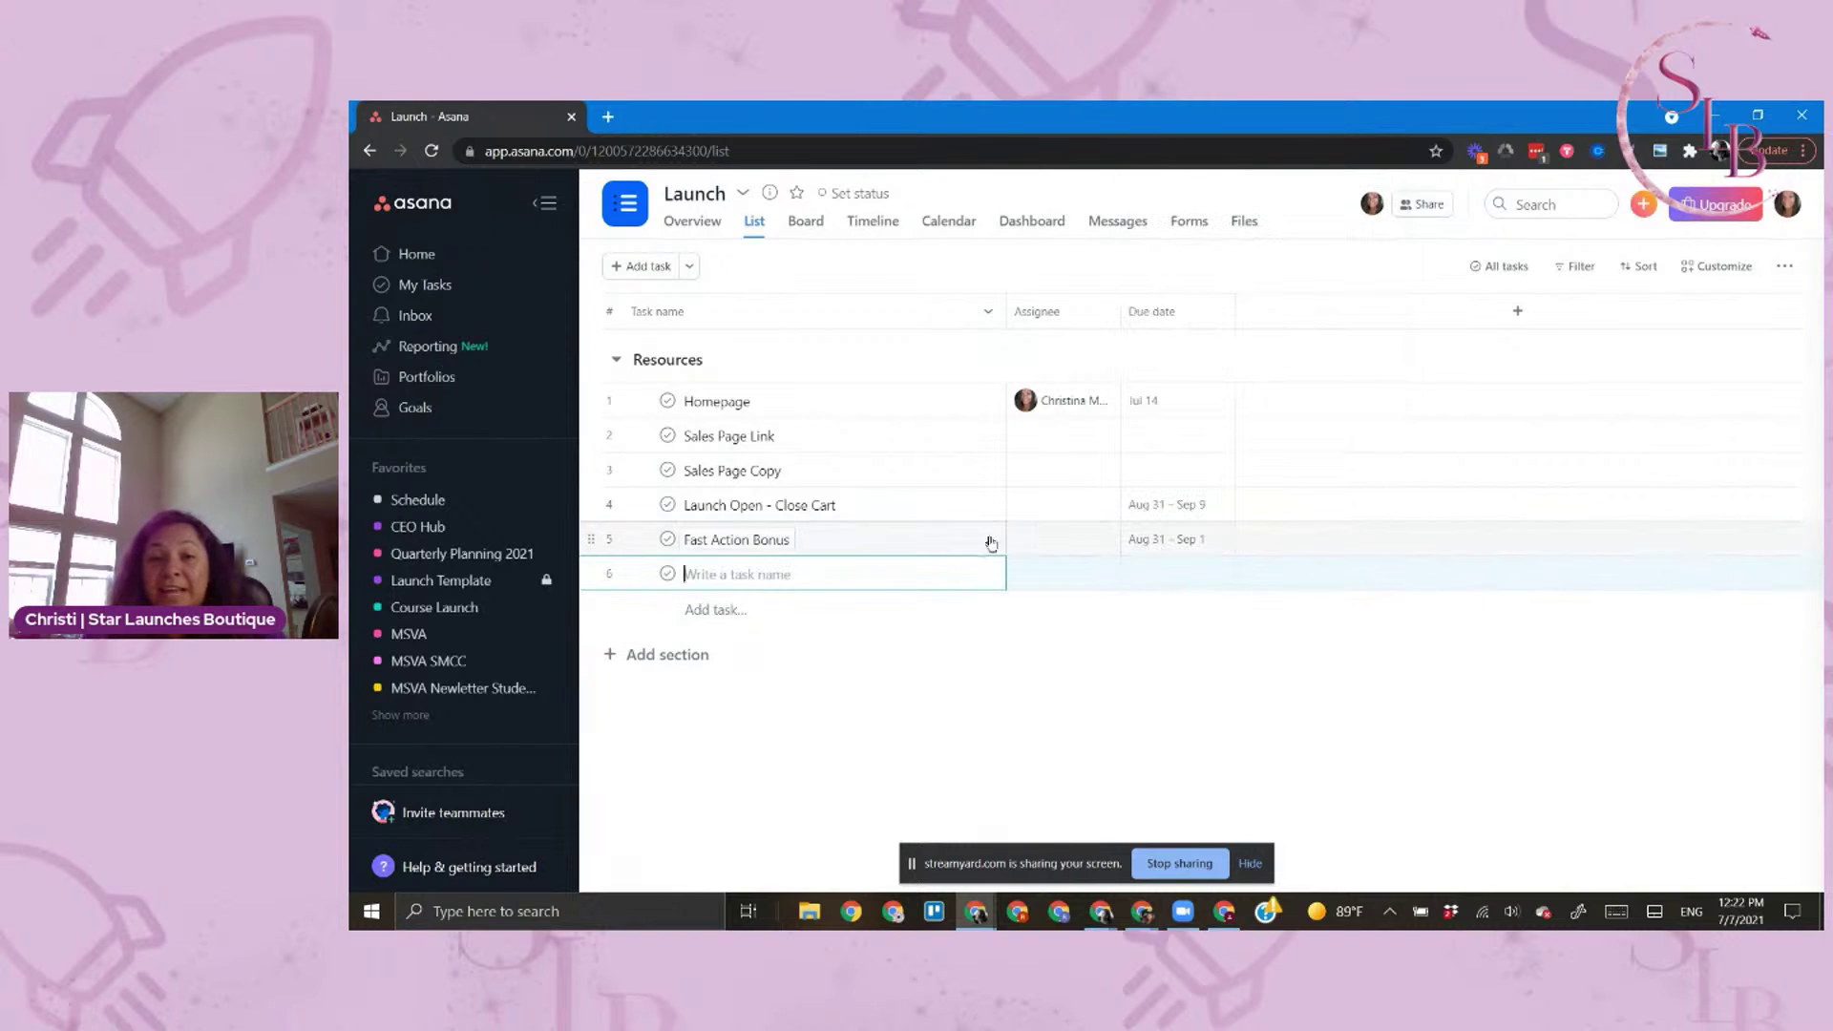
# Set the Fast Action Bonus task's due time to 11:30pm
pyautogui.click(1174, 538)
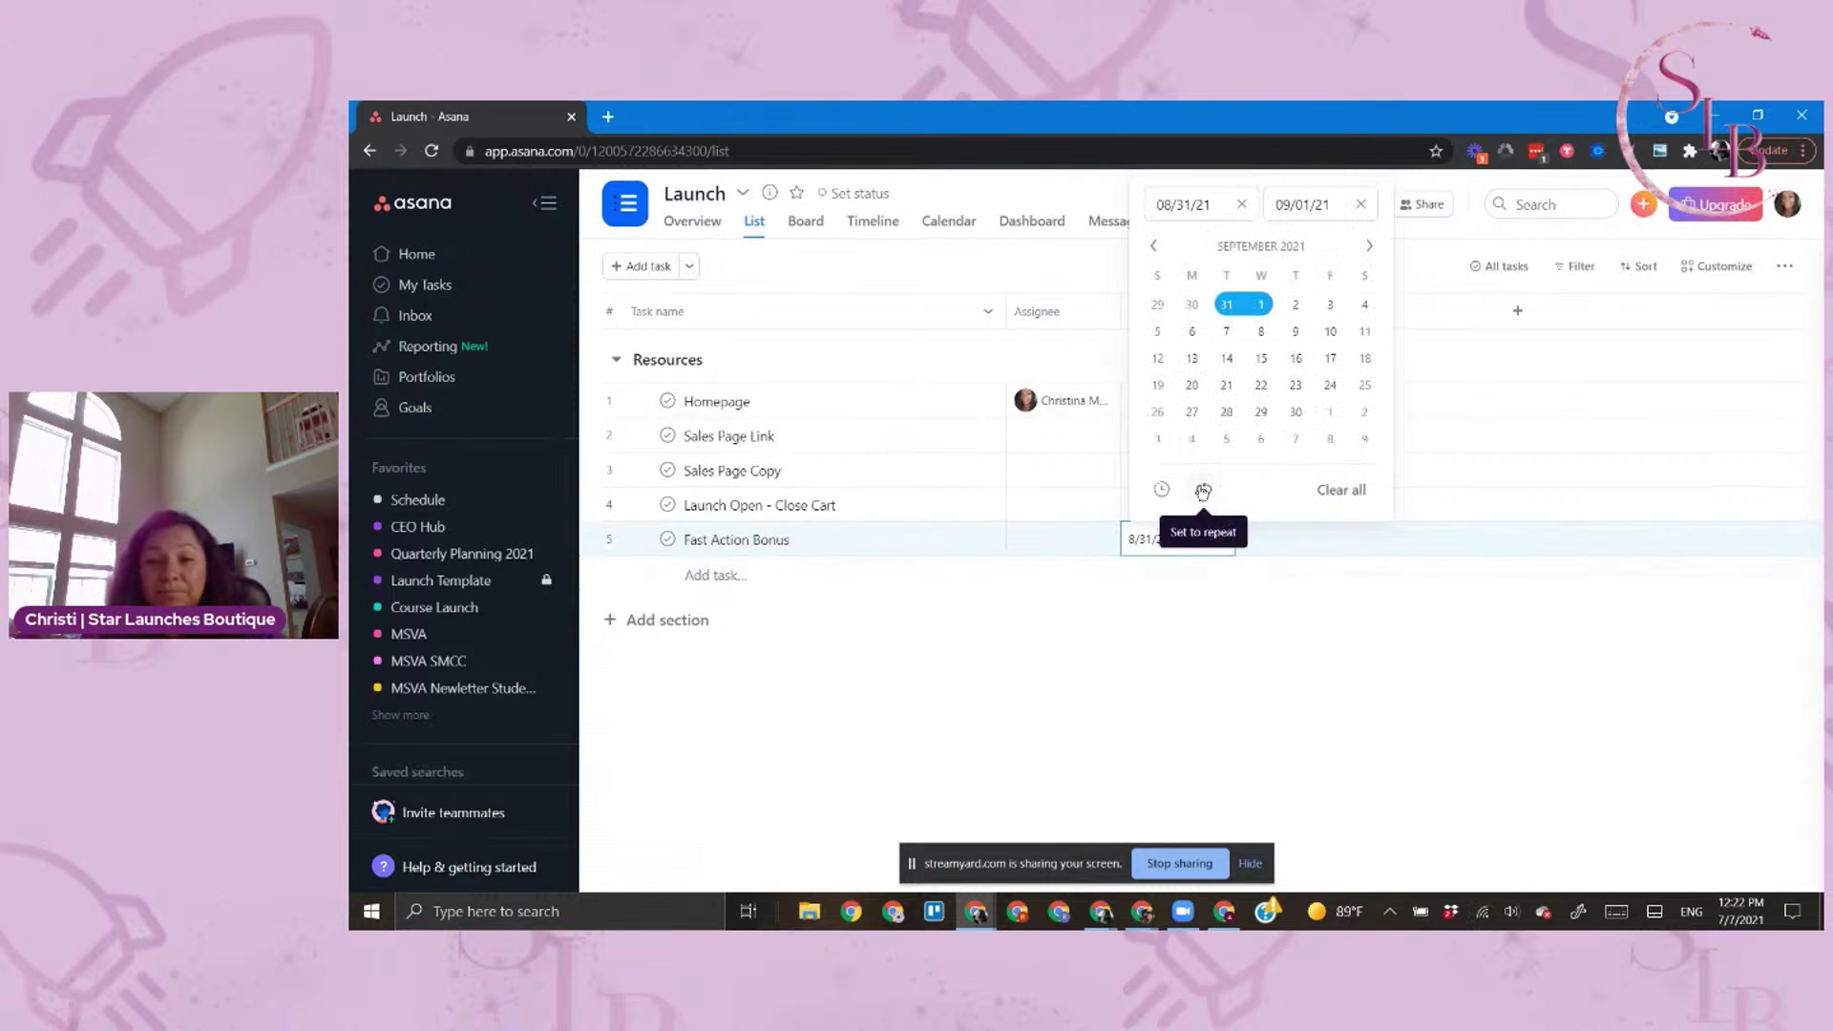
pyautogui.click(1159, 490)
pyautogui.scroll(-2, 1353, 742)
pyautogui.scroll(-6, 1354, 742)
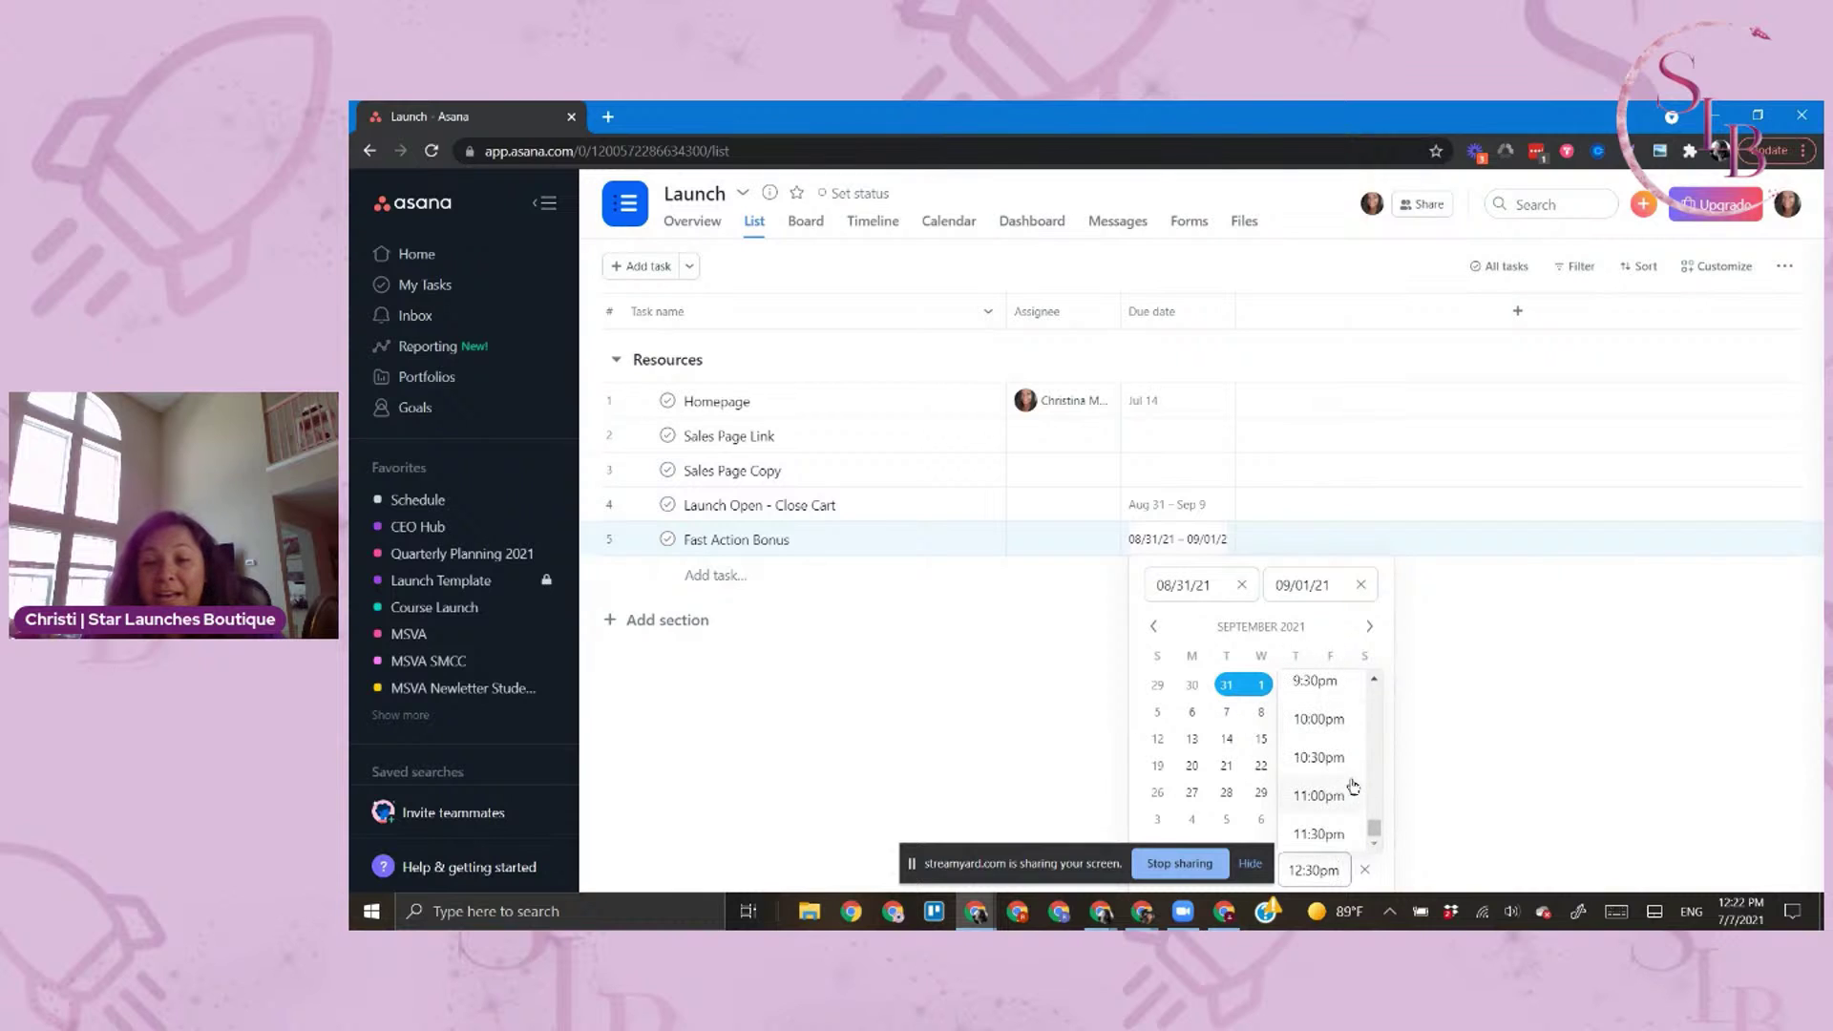
pyautogui.click(1336, 834)
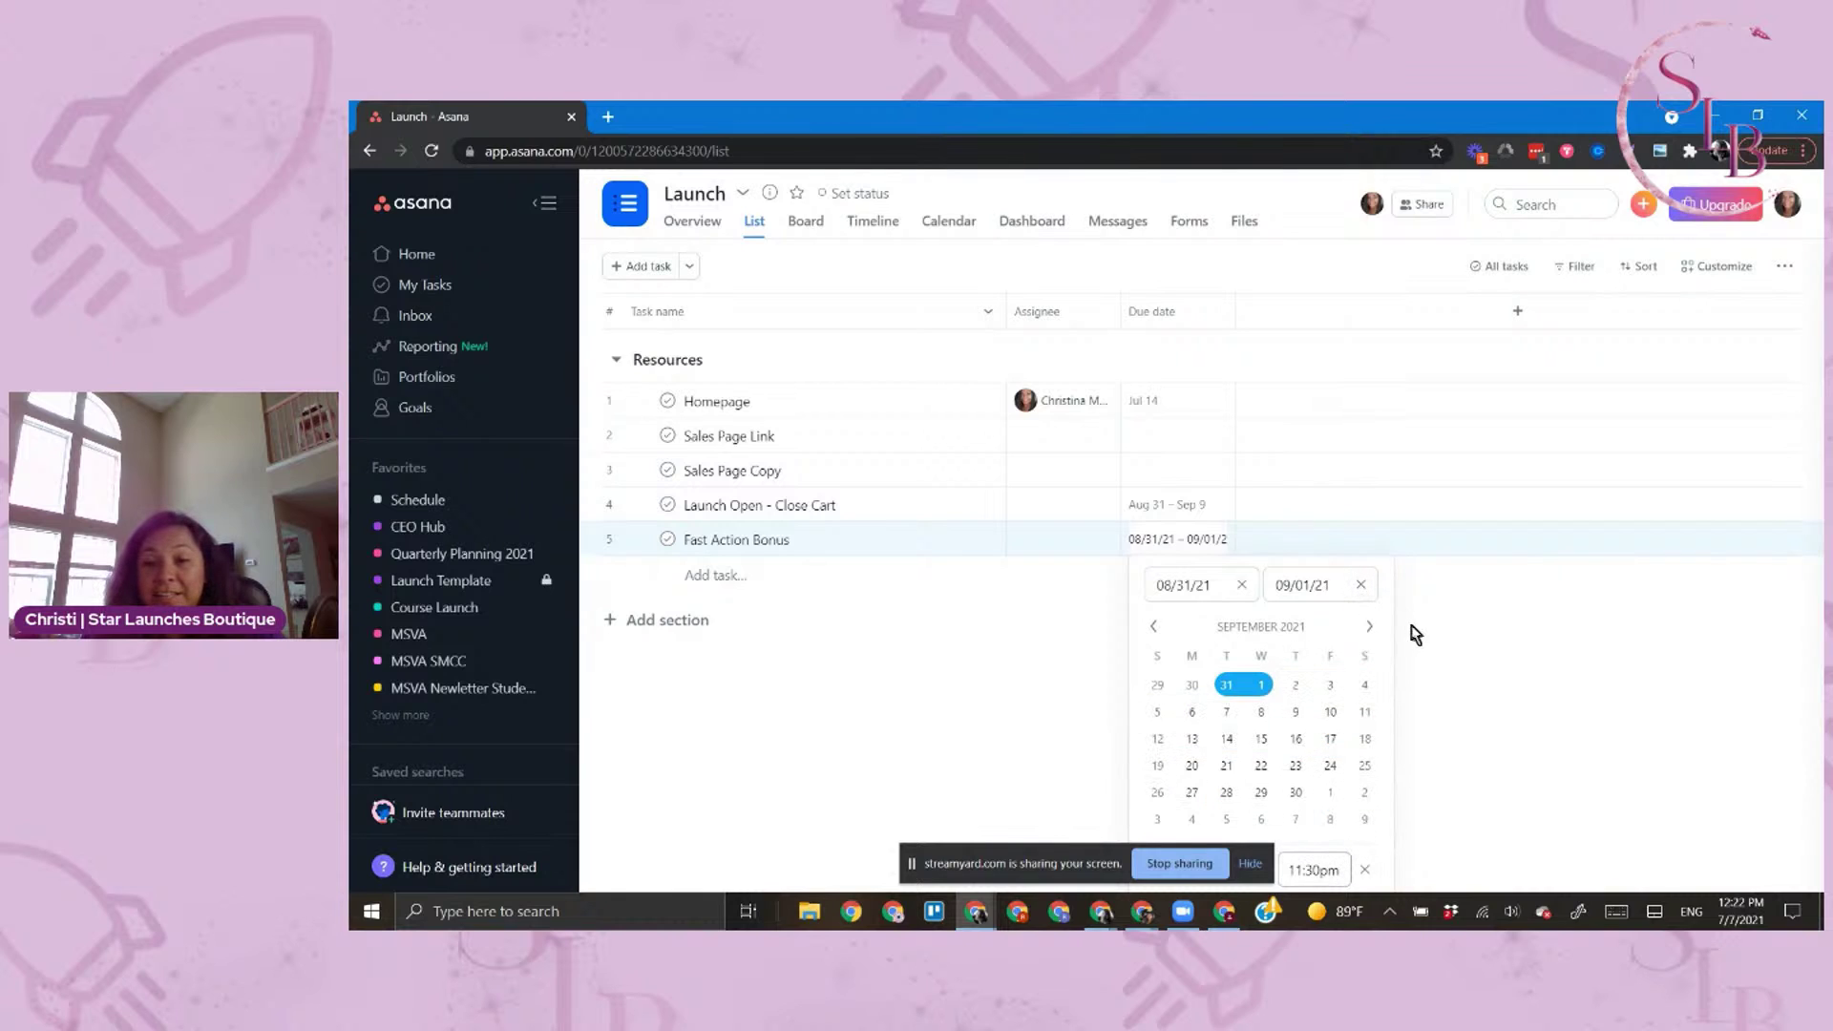
# Set the Fast Action Bonus task's due time to 11:59pm and close its date settings
pyautogui.moveTo(1288, 870); pyautogui.dragTo(1322, 869)
pyautogui.click(1304, 868)
pyautogui.write('59')
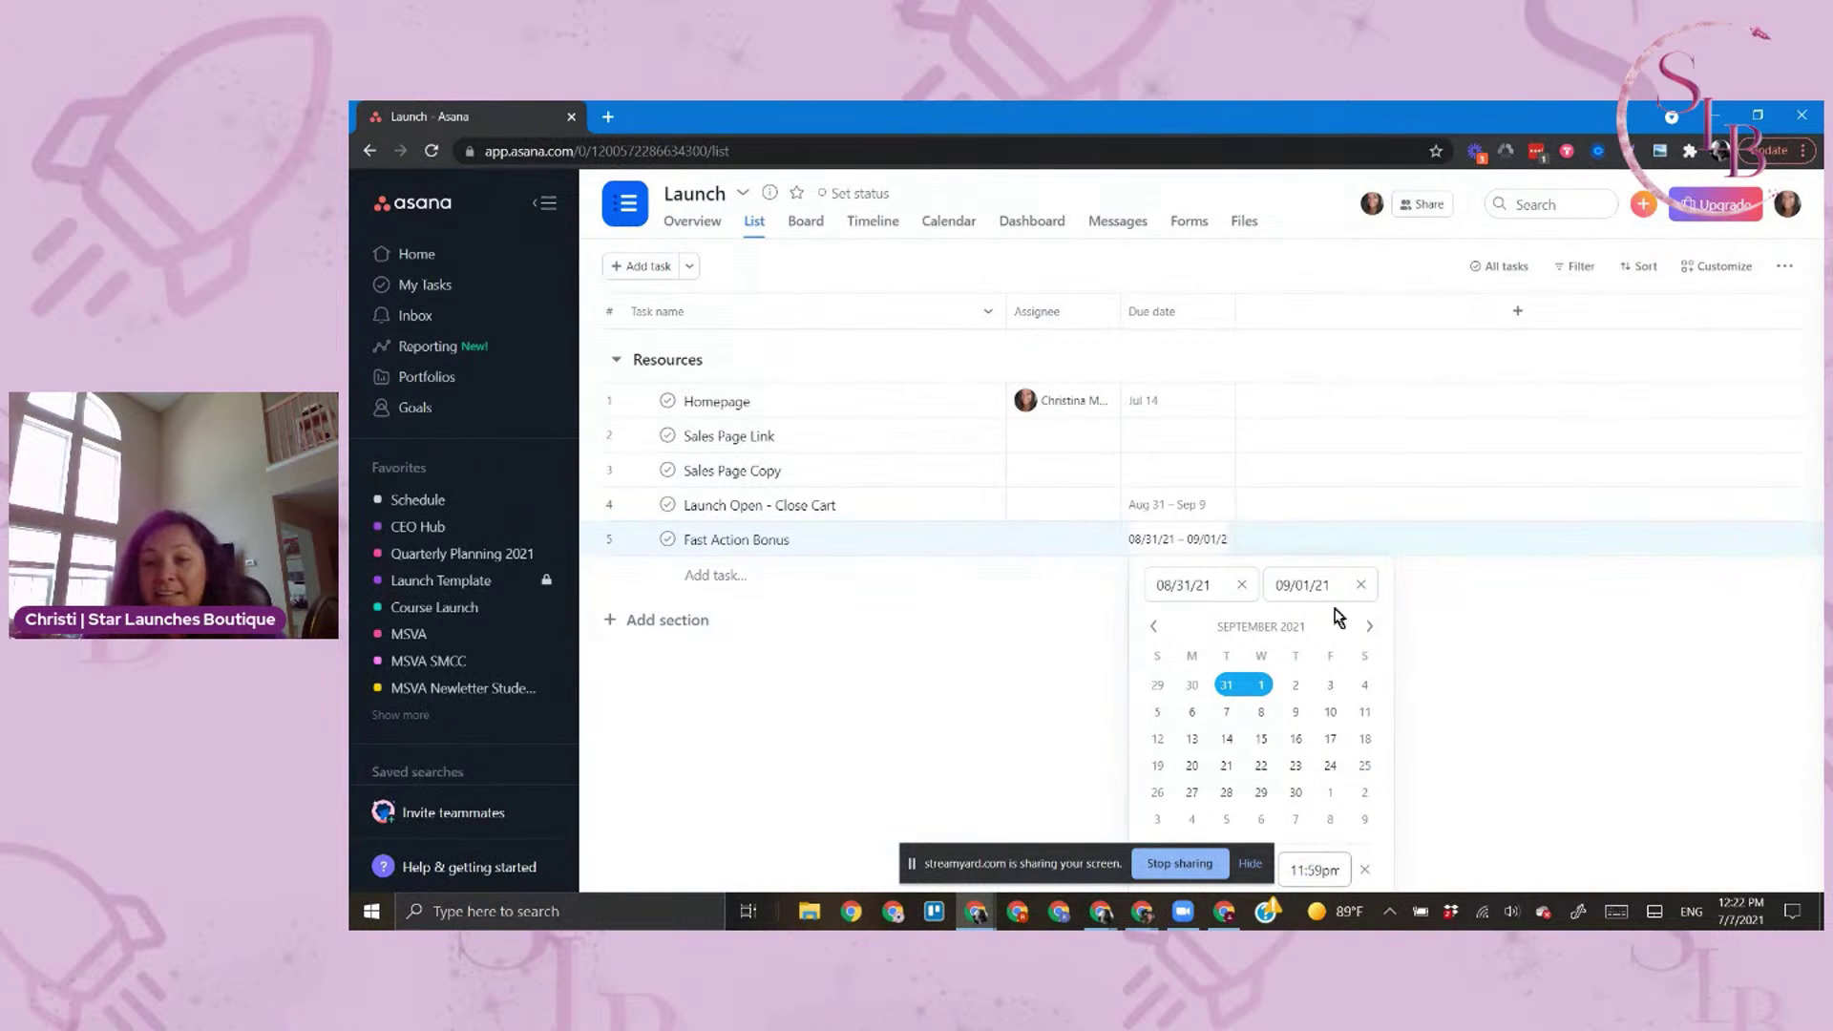
pyautogui.click(1330, 578)
pyautogui.click(1453, 699)
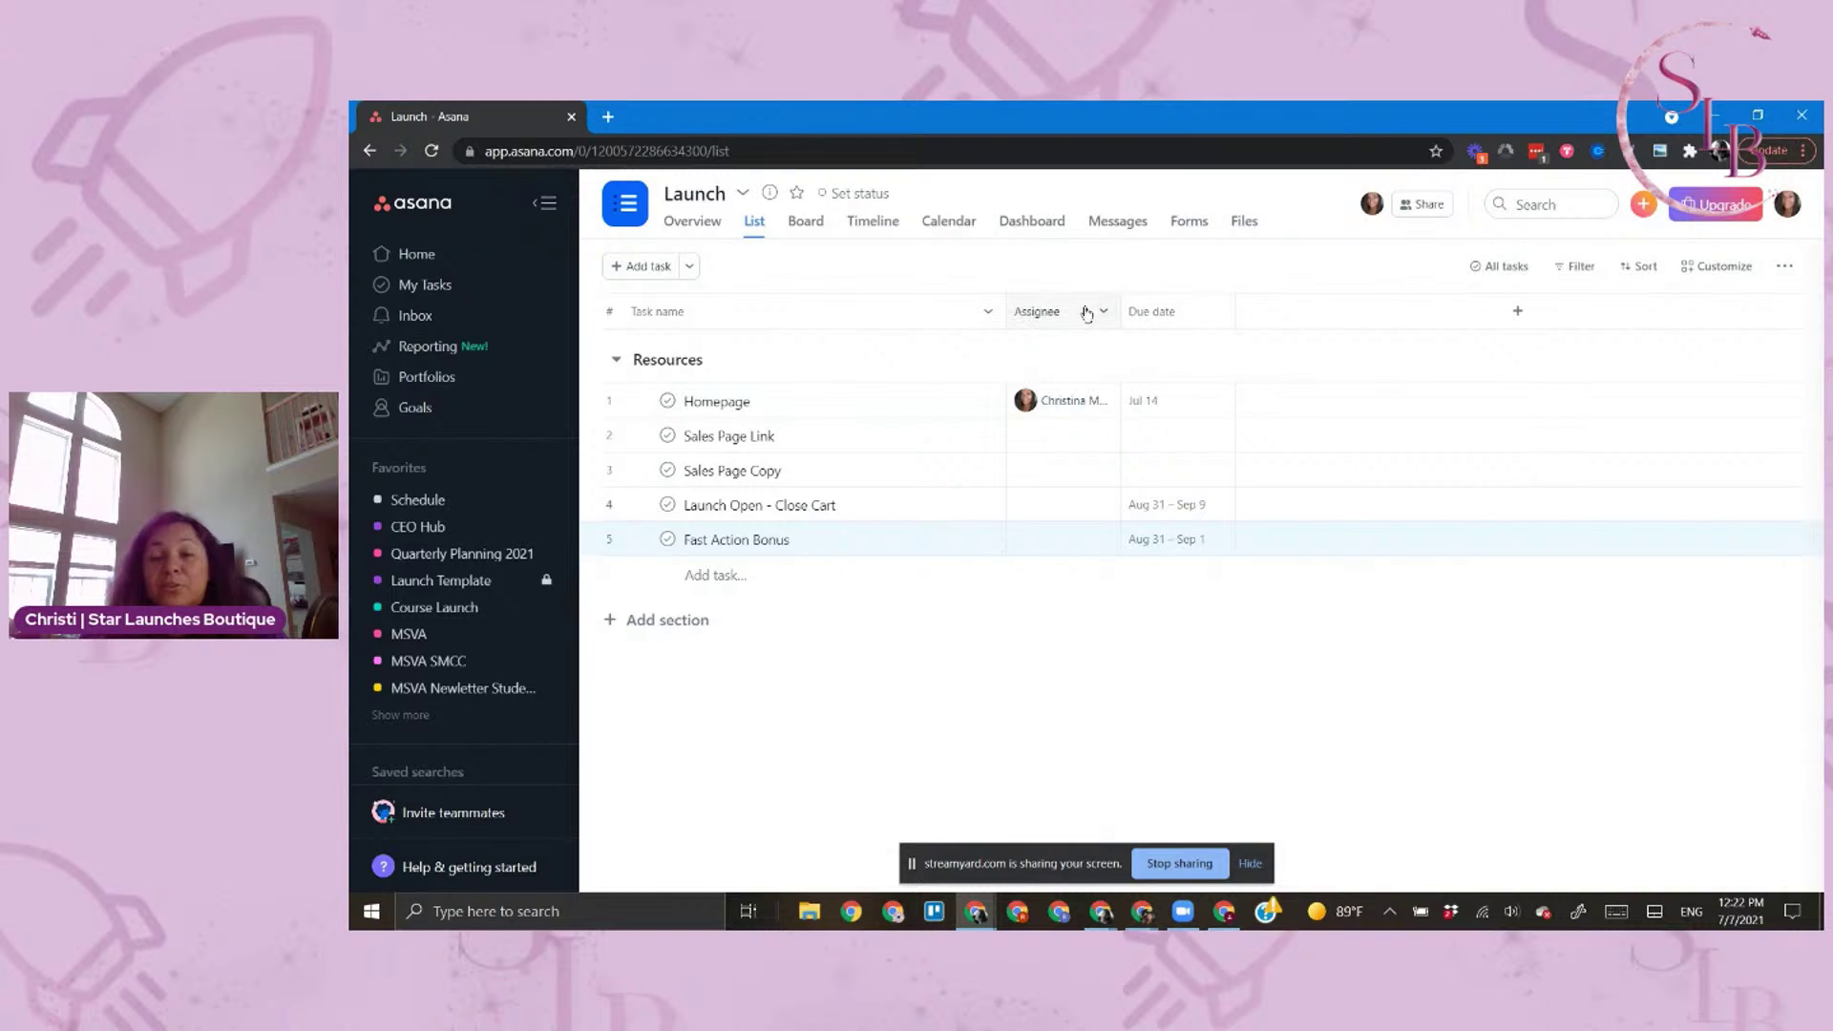
# Sort the task list by due date, followed by a sort by assignee
pyautogui.click(1200, 317)
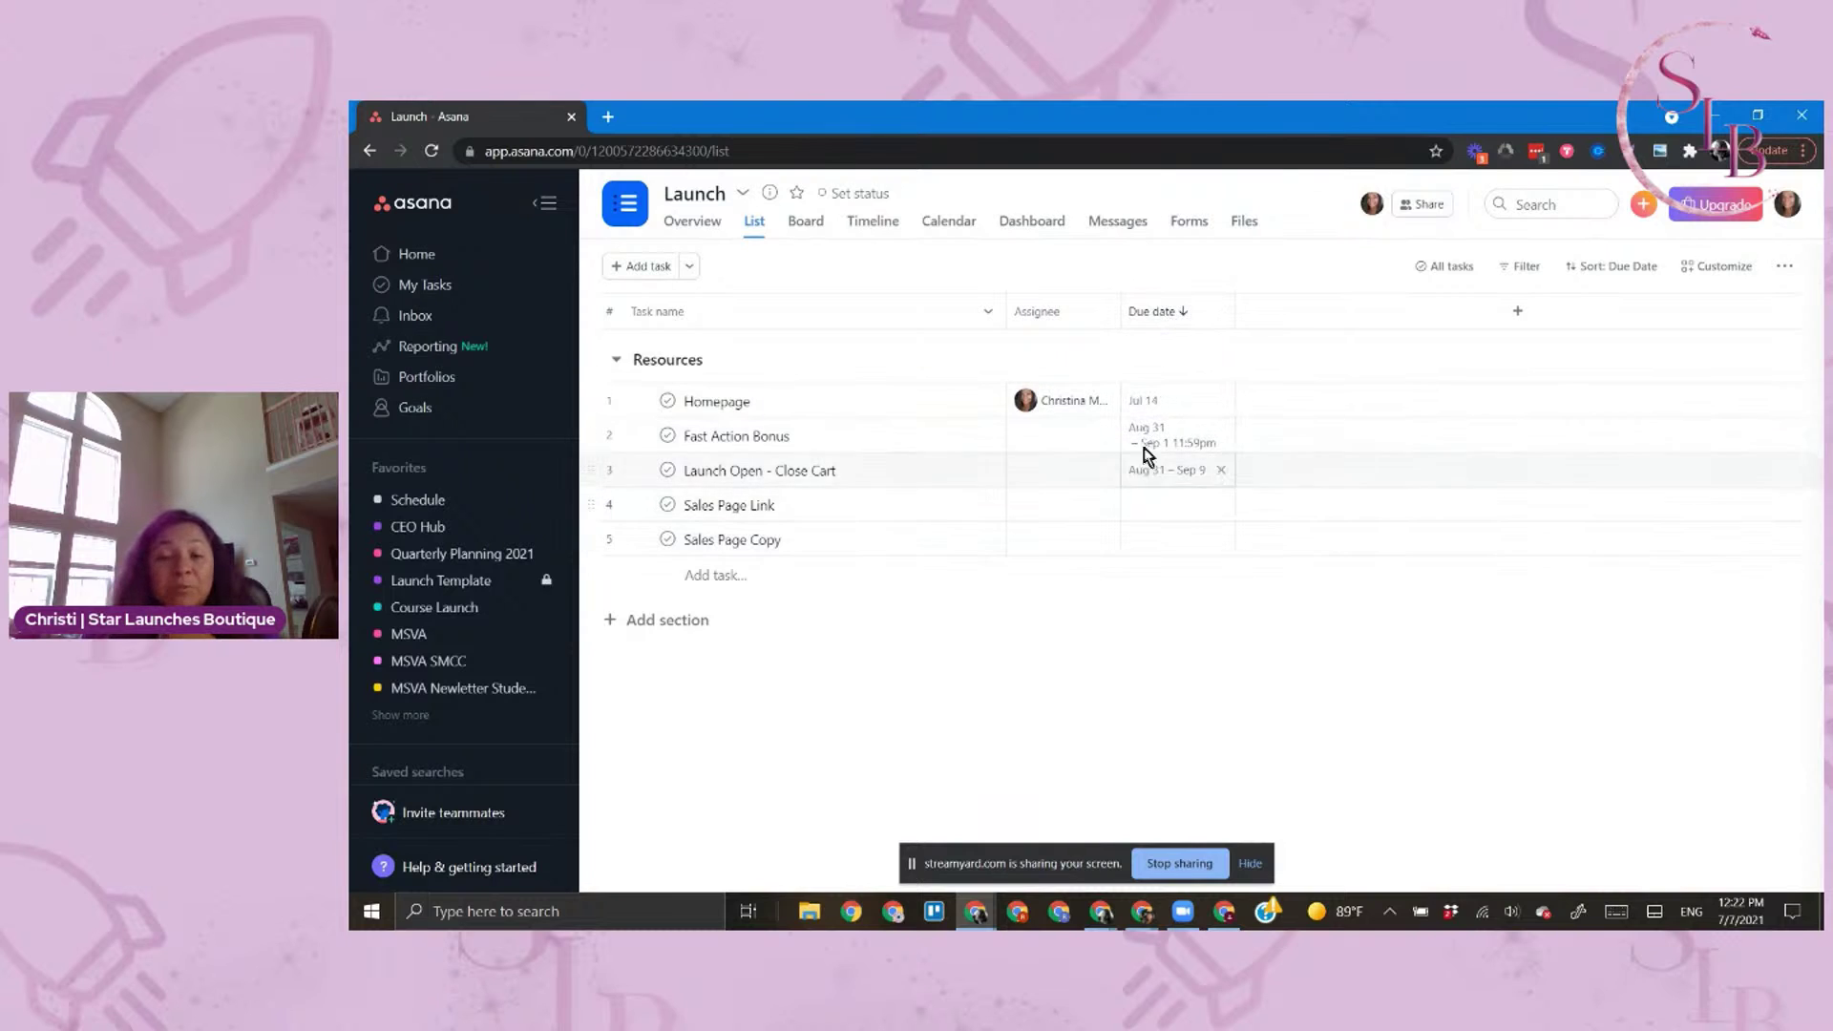
pyautogui.click(1050, 312)
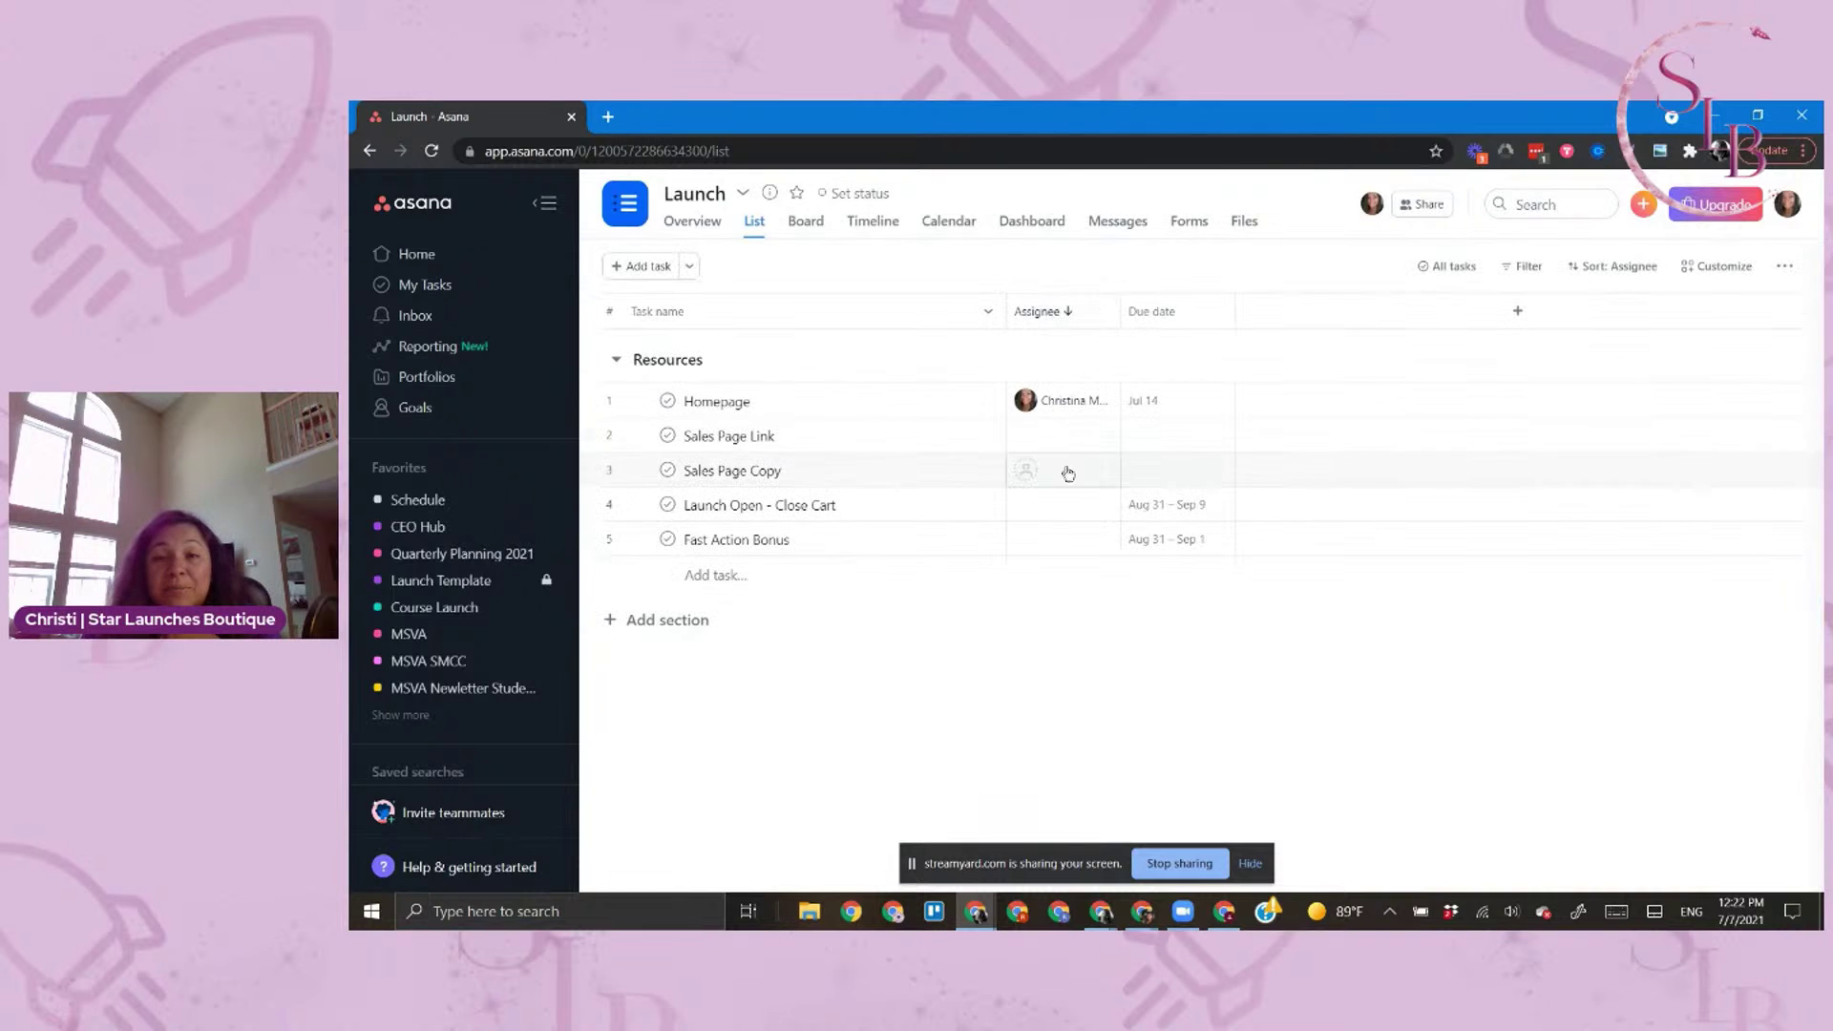
# Sort the task list alphabetically by task name
pyautogui.click(981, 313)
pyautogui.click(933, 315)
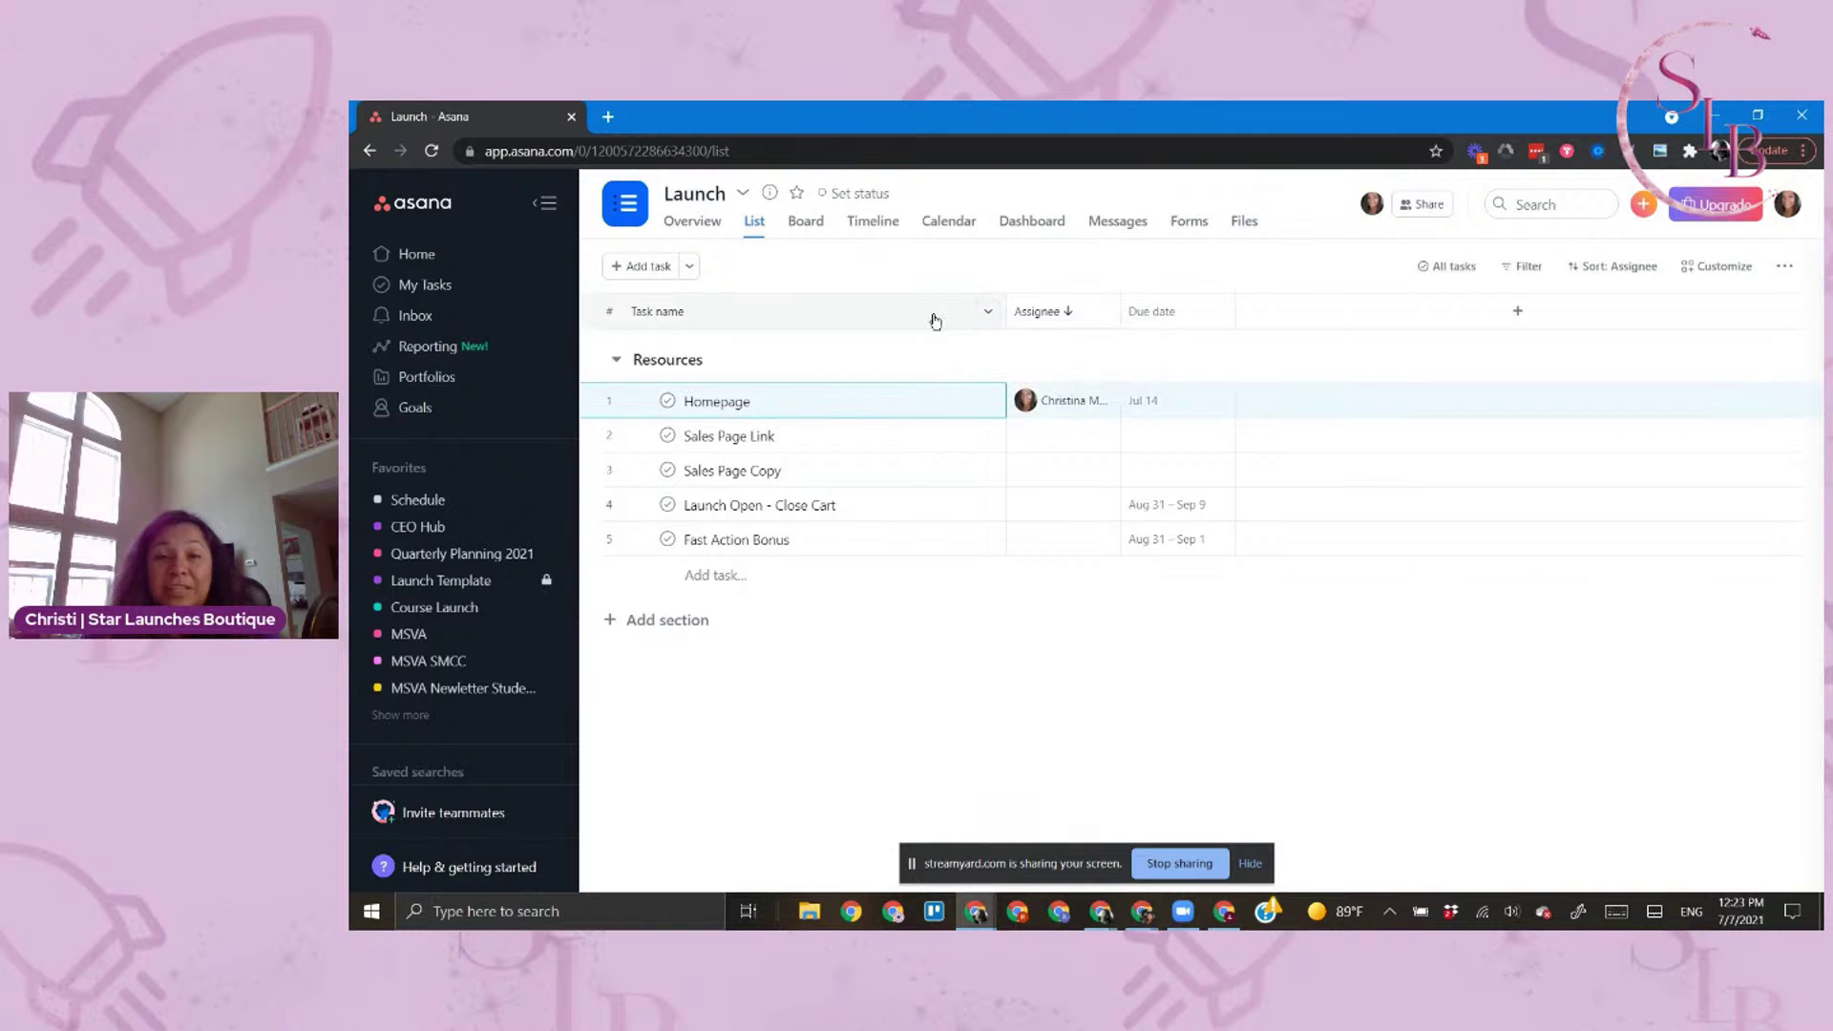
pyautogui.click(987, 313)
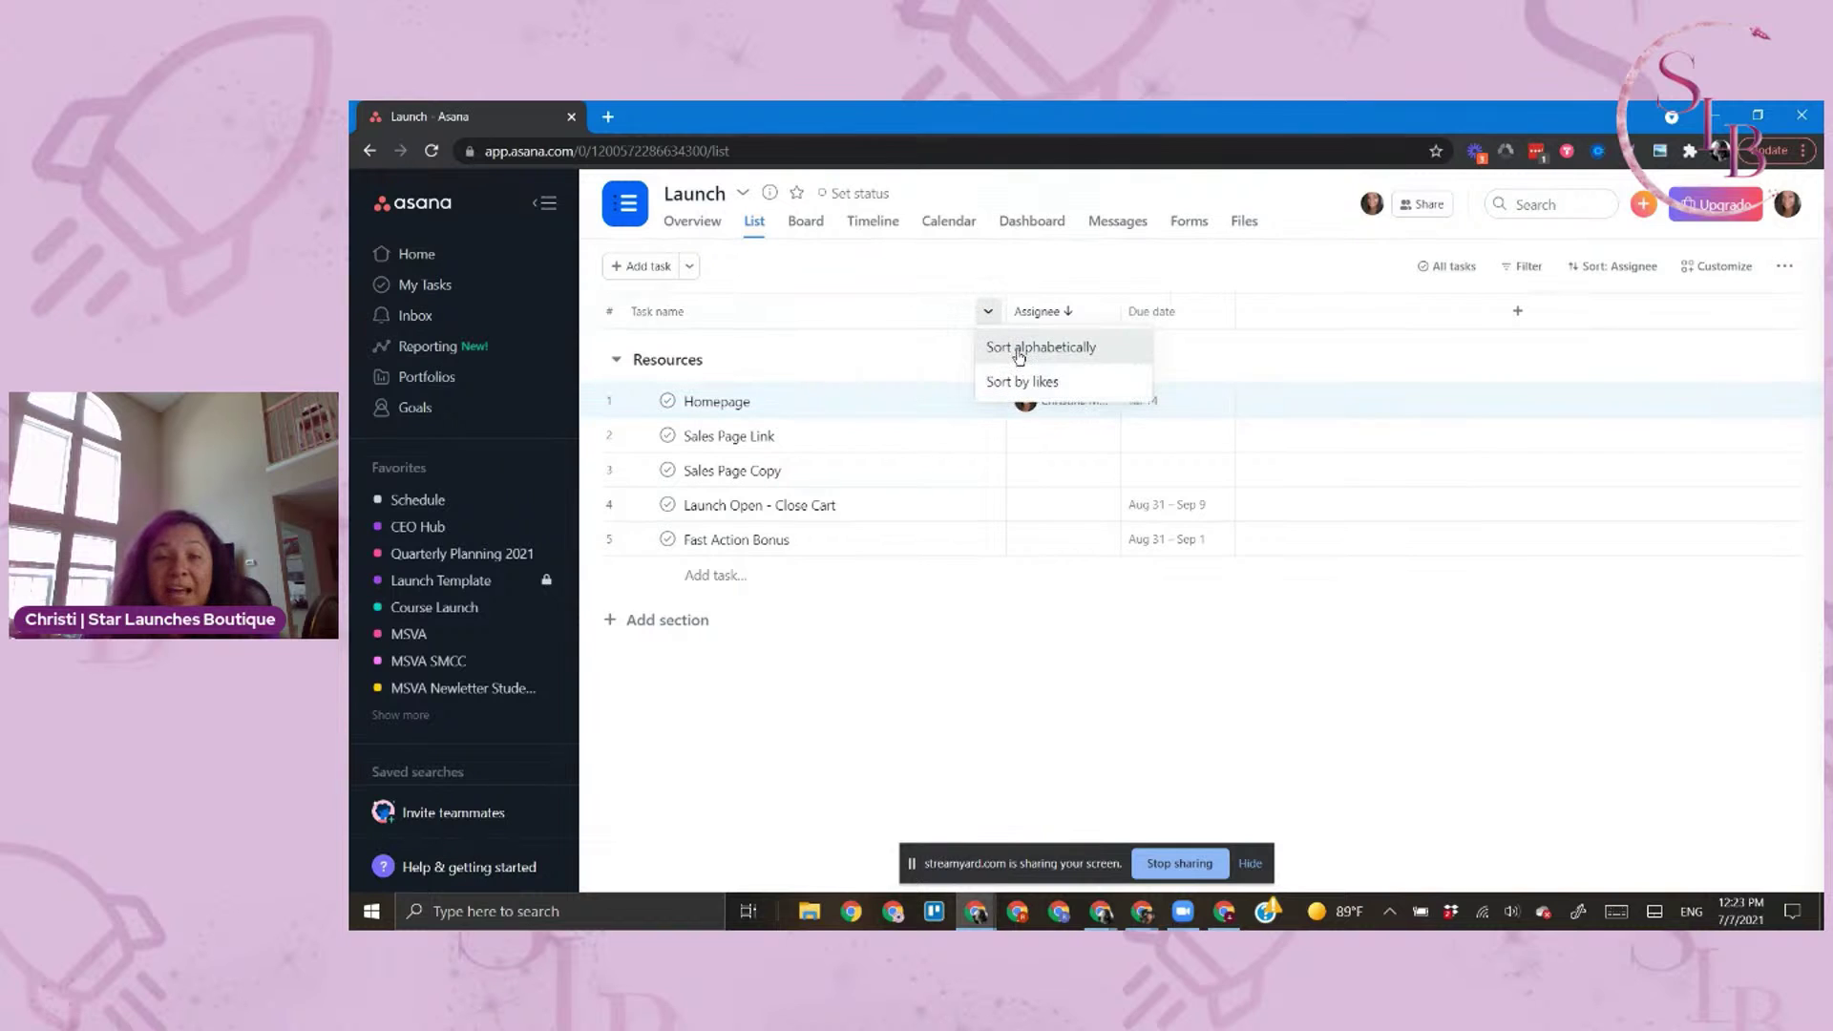
pyautogui.click(1019, 347)
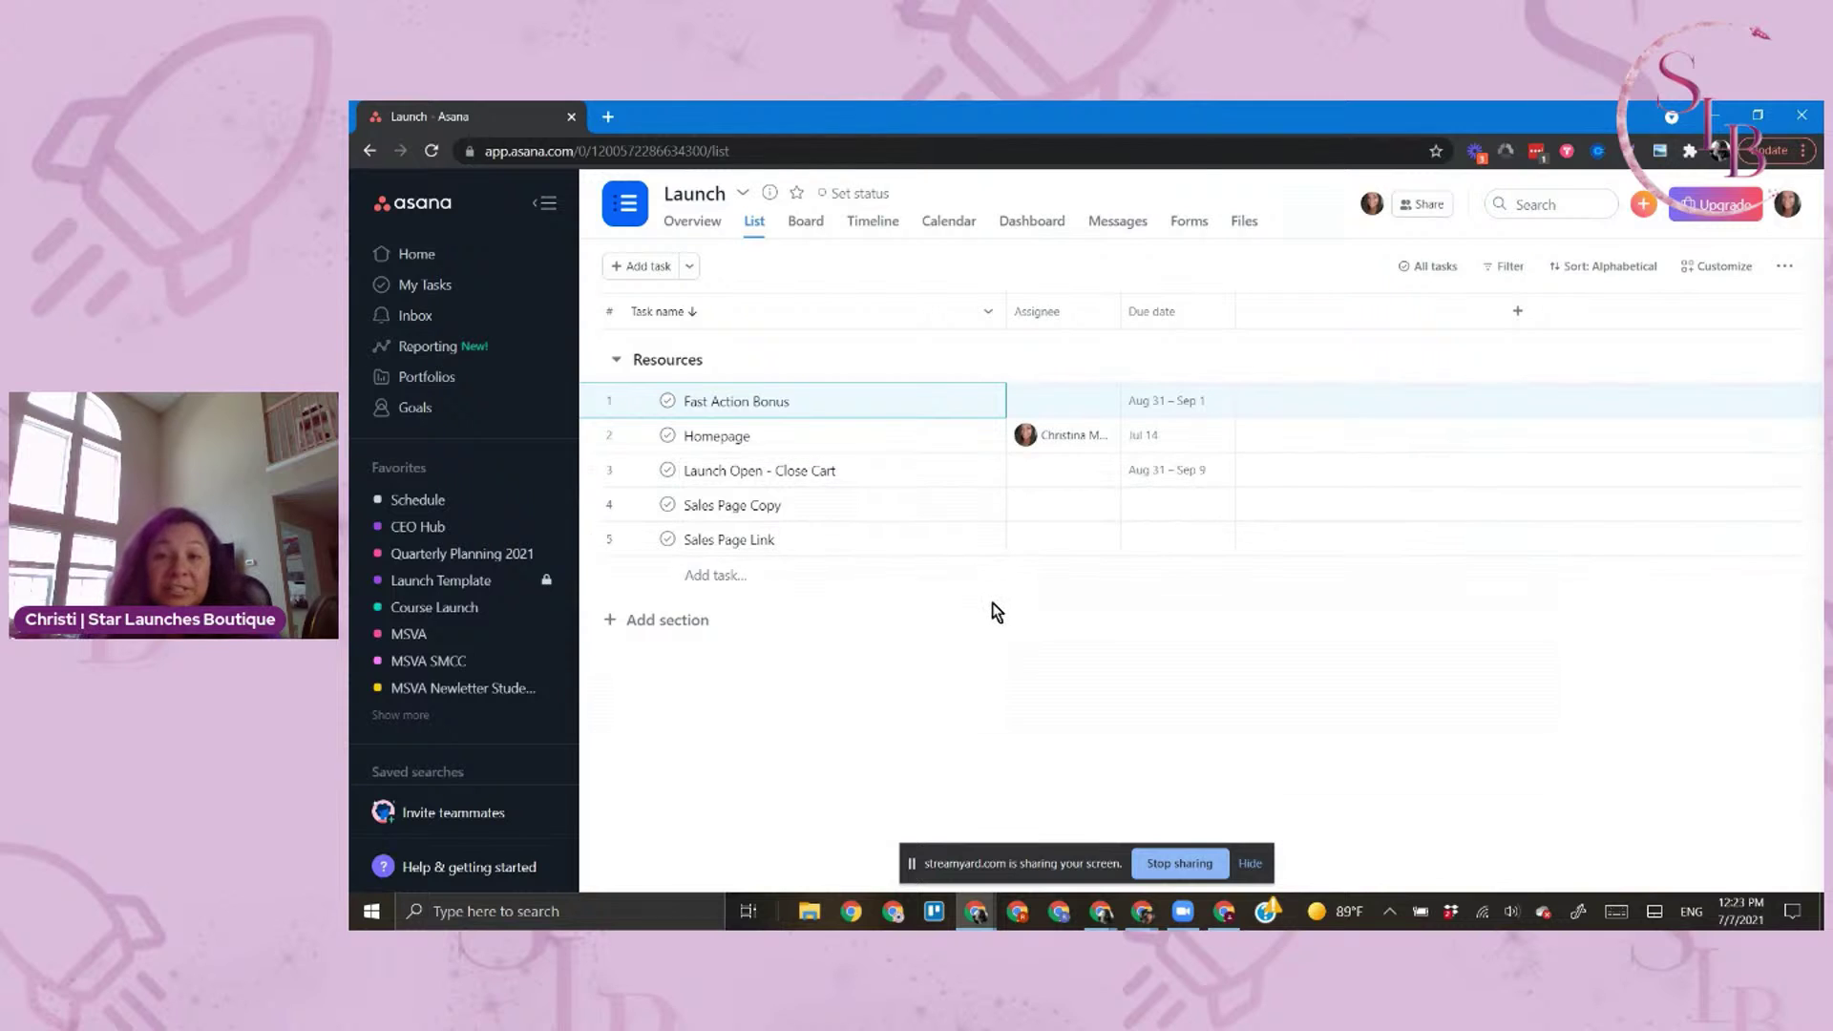
# Turn on the Tags field so that it shows as a column in the task list
pyautogui.click(1514, 315)
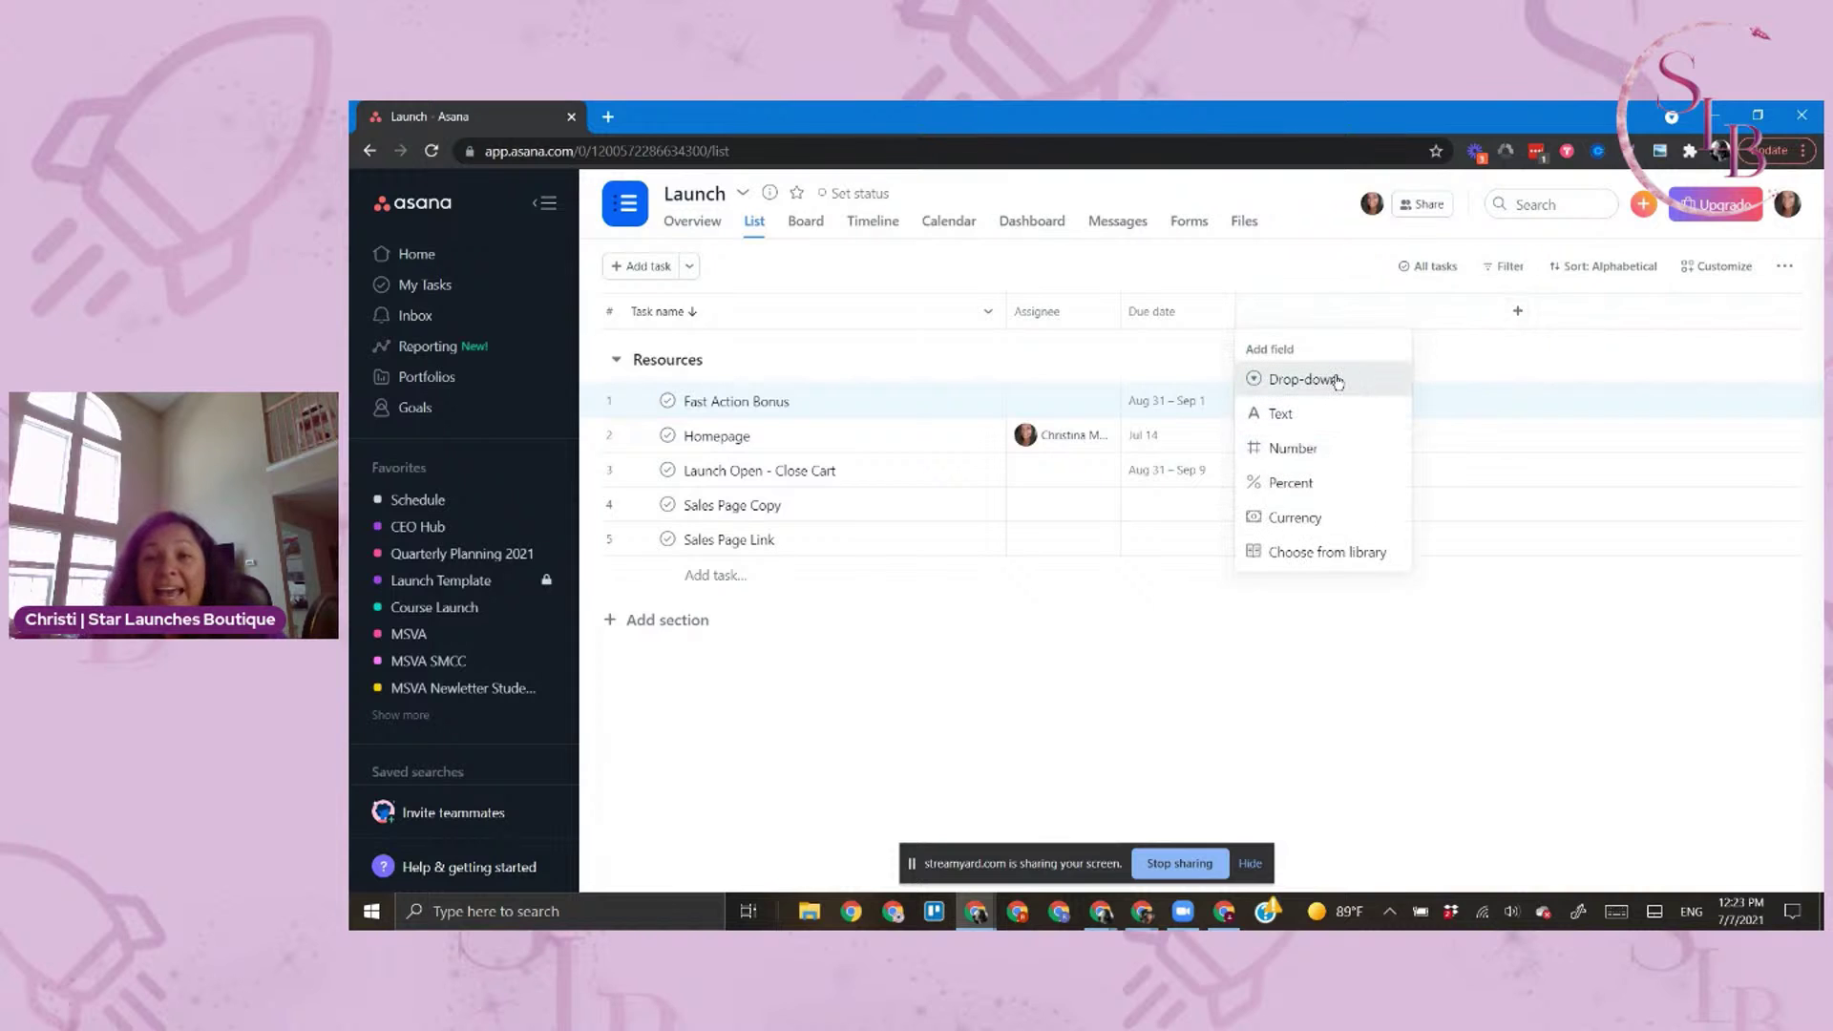
pyautogui.click(1661, 313)
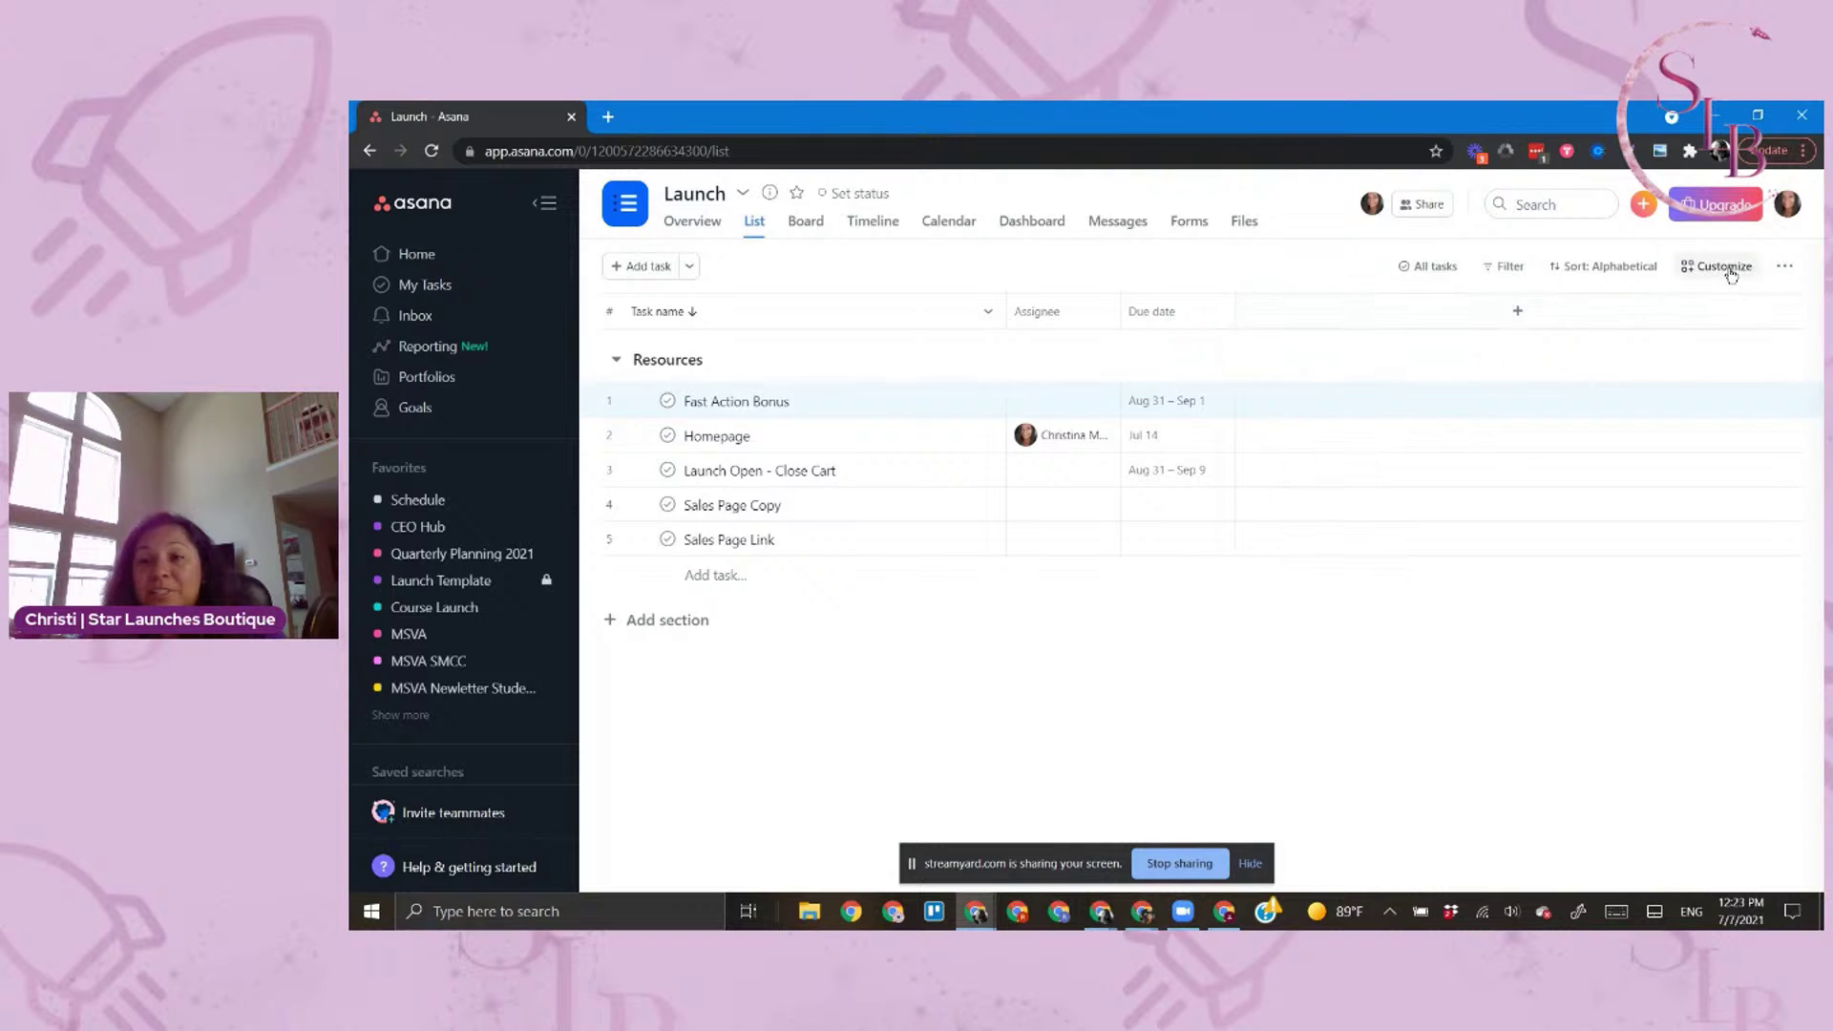
pyautogui.click(1723, 271)
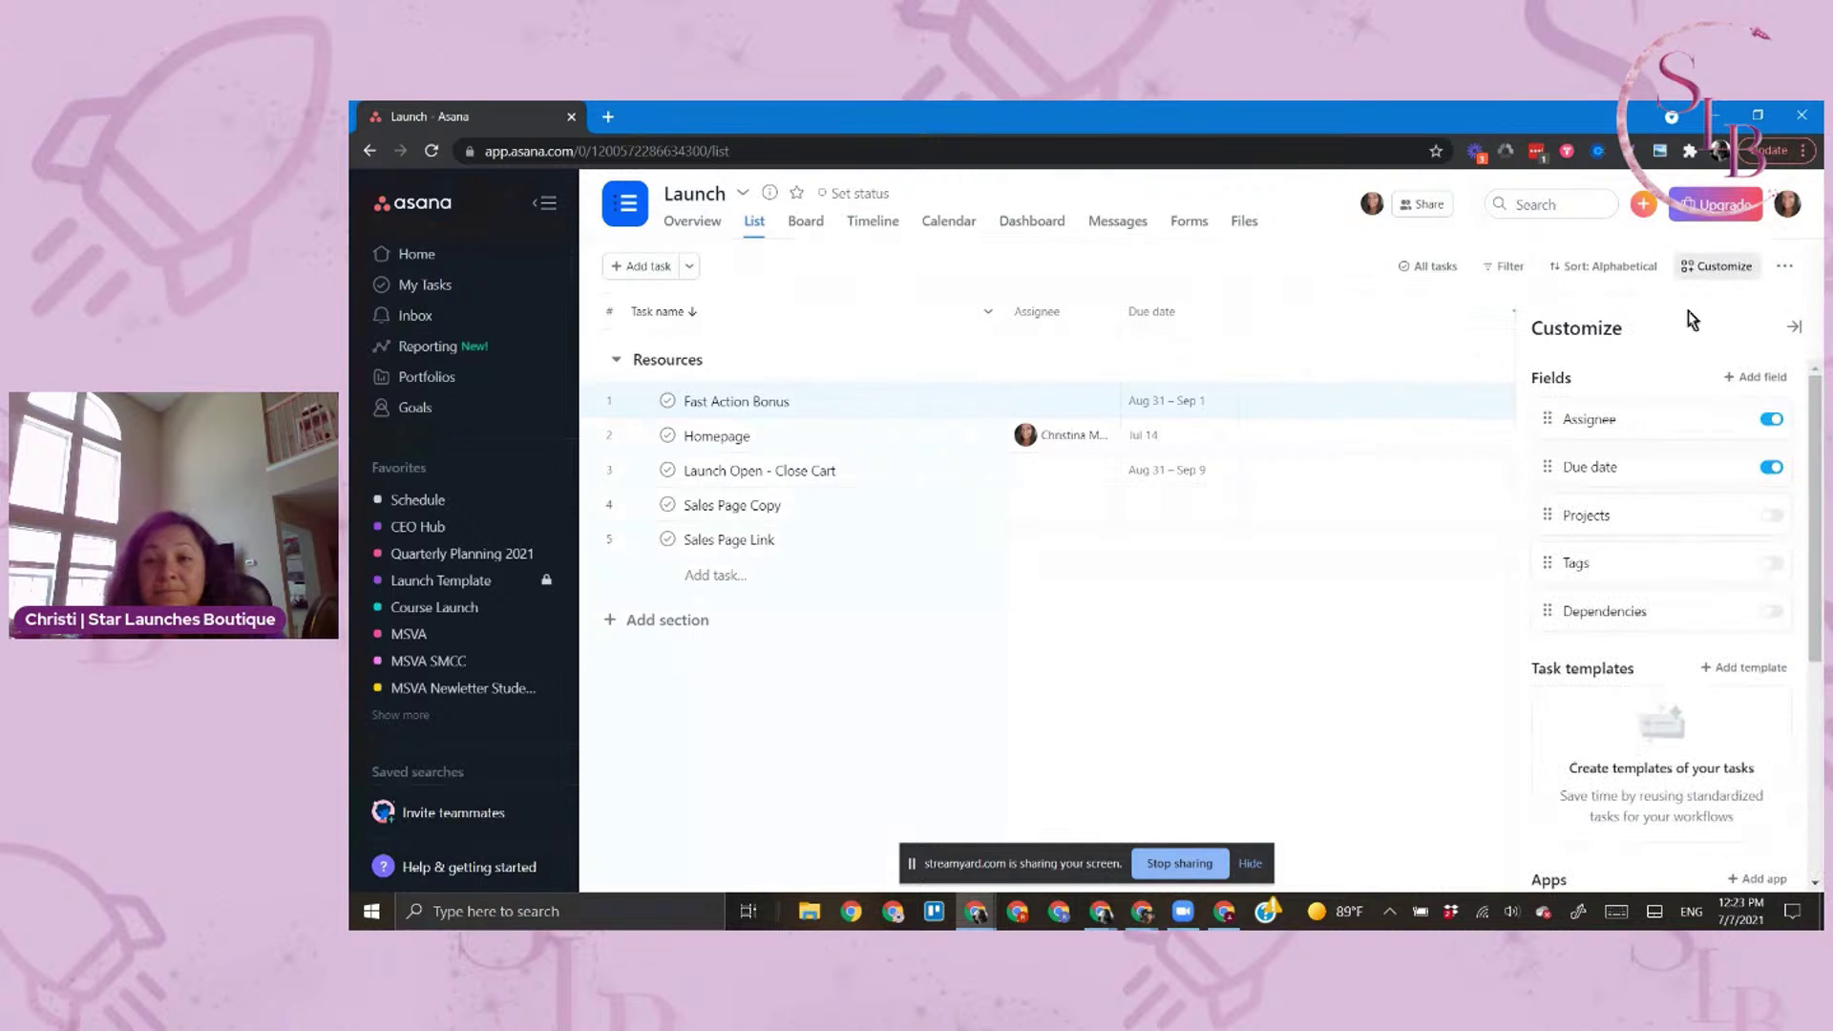
pyautogui.click(1774, 565)
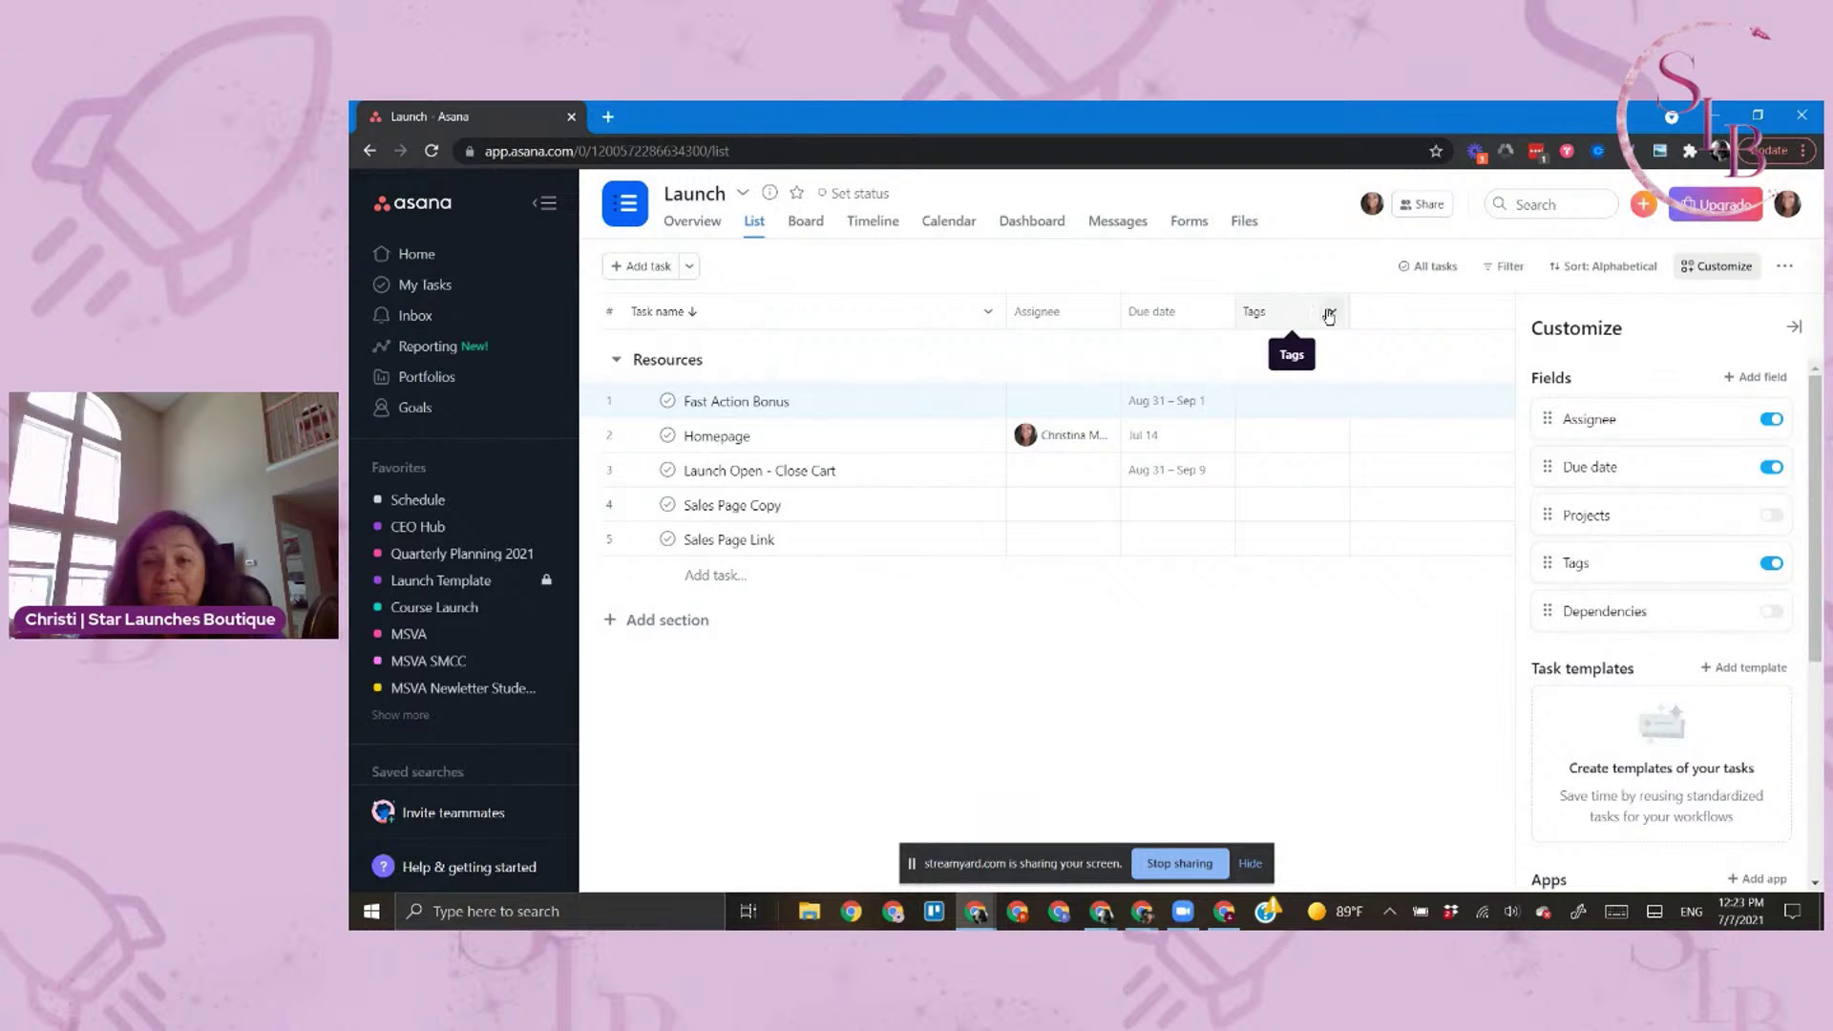
# Tag the Homepage task with the existing Launch Manager tag
pyautogui.click(1276, 436)
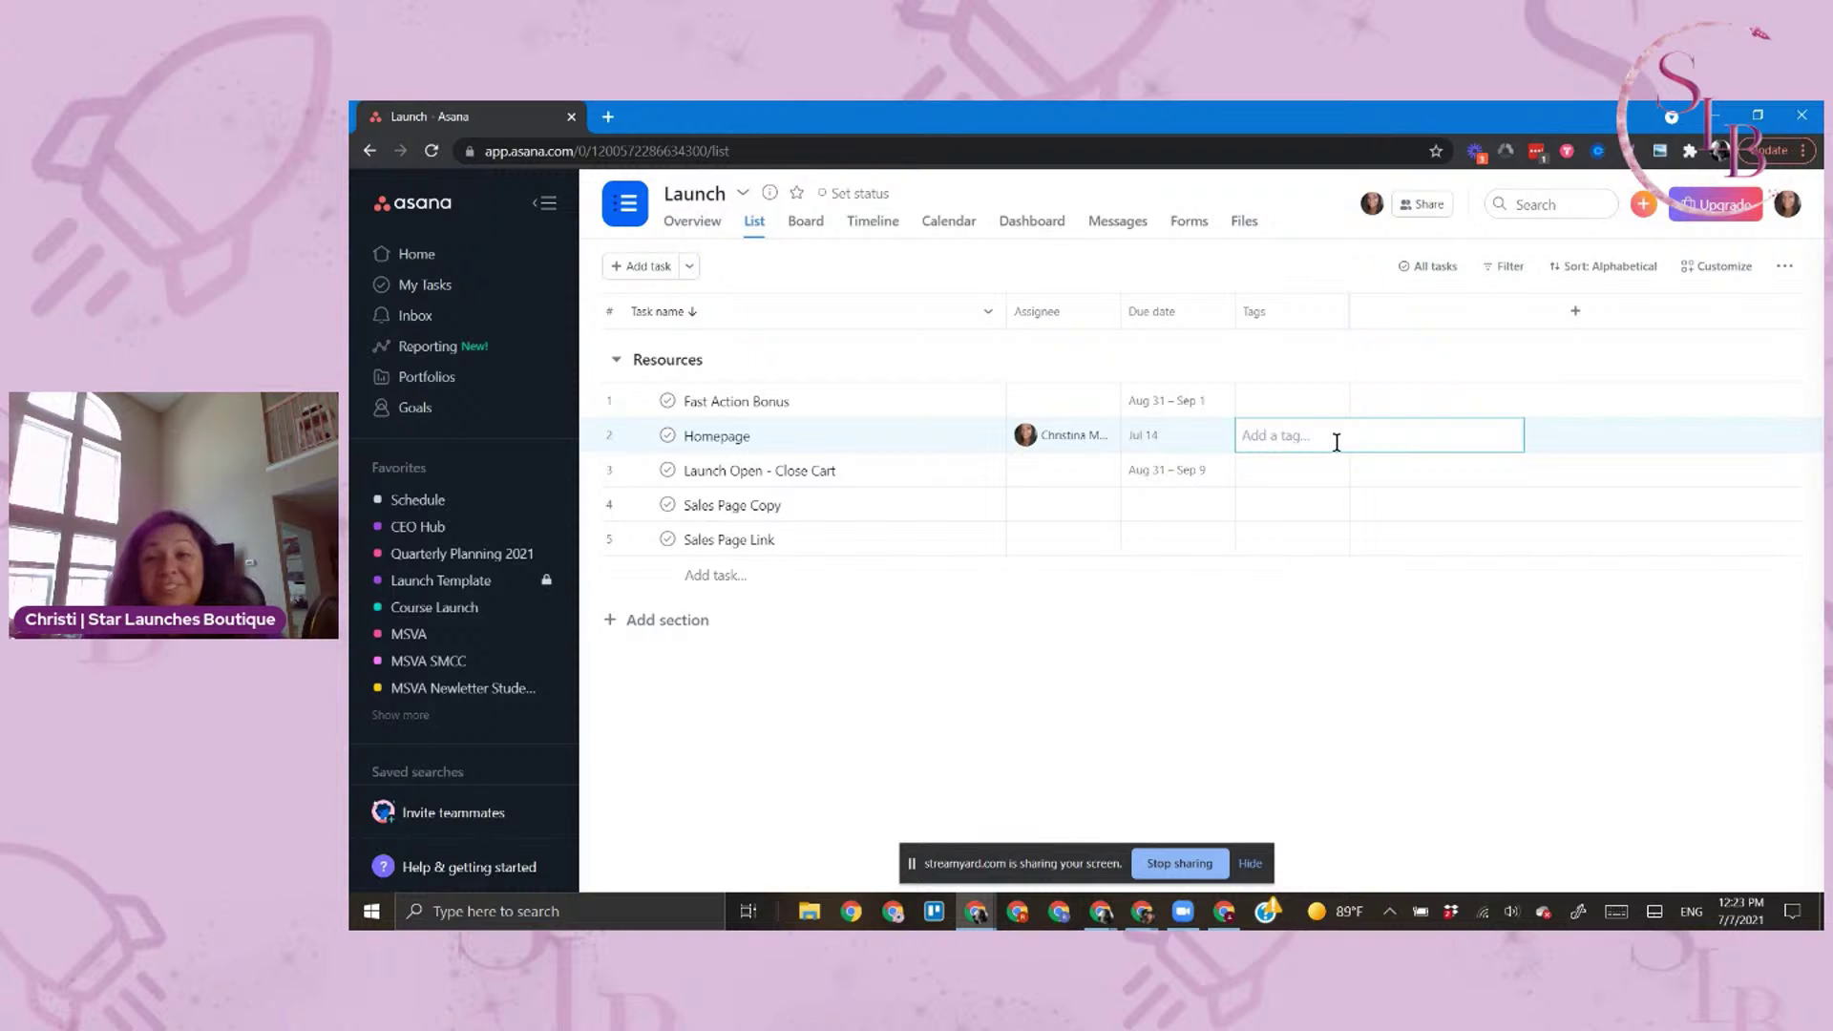
pyautogui.write('Launc')
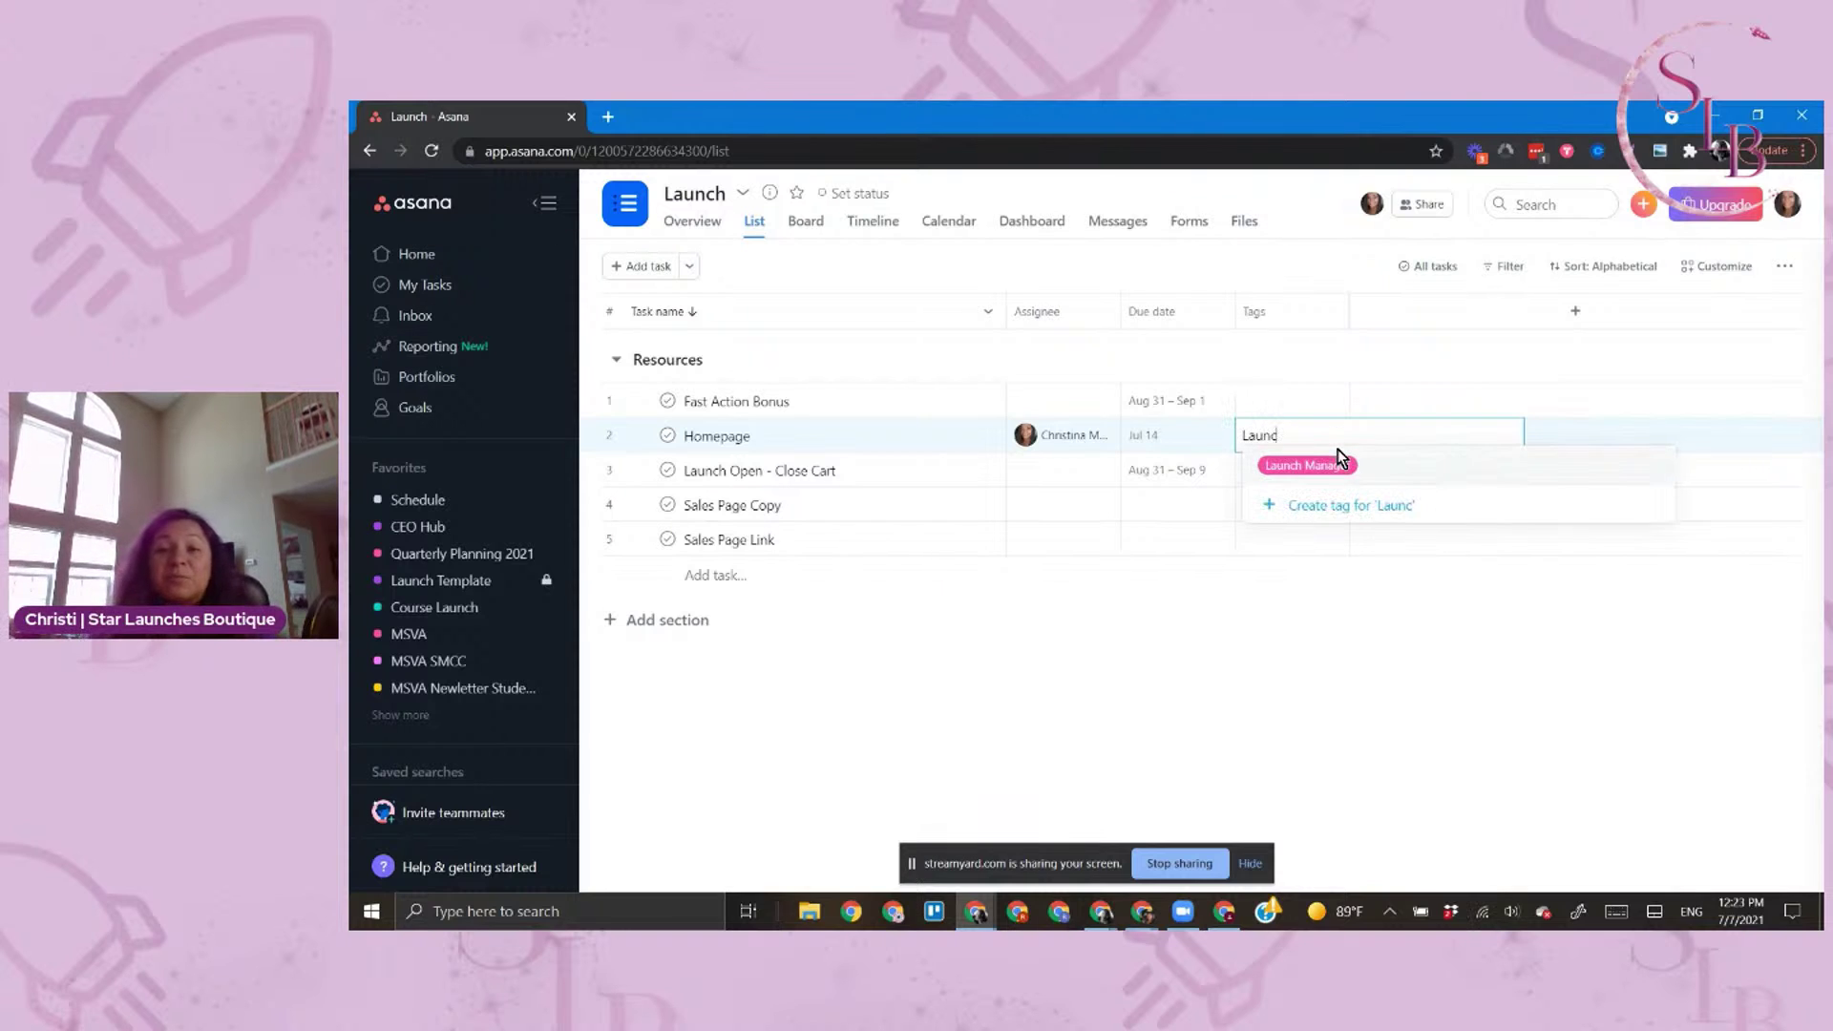
pyautogui.click(1341, 460)
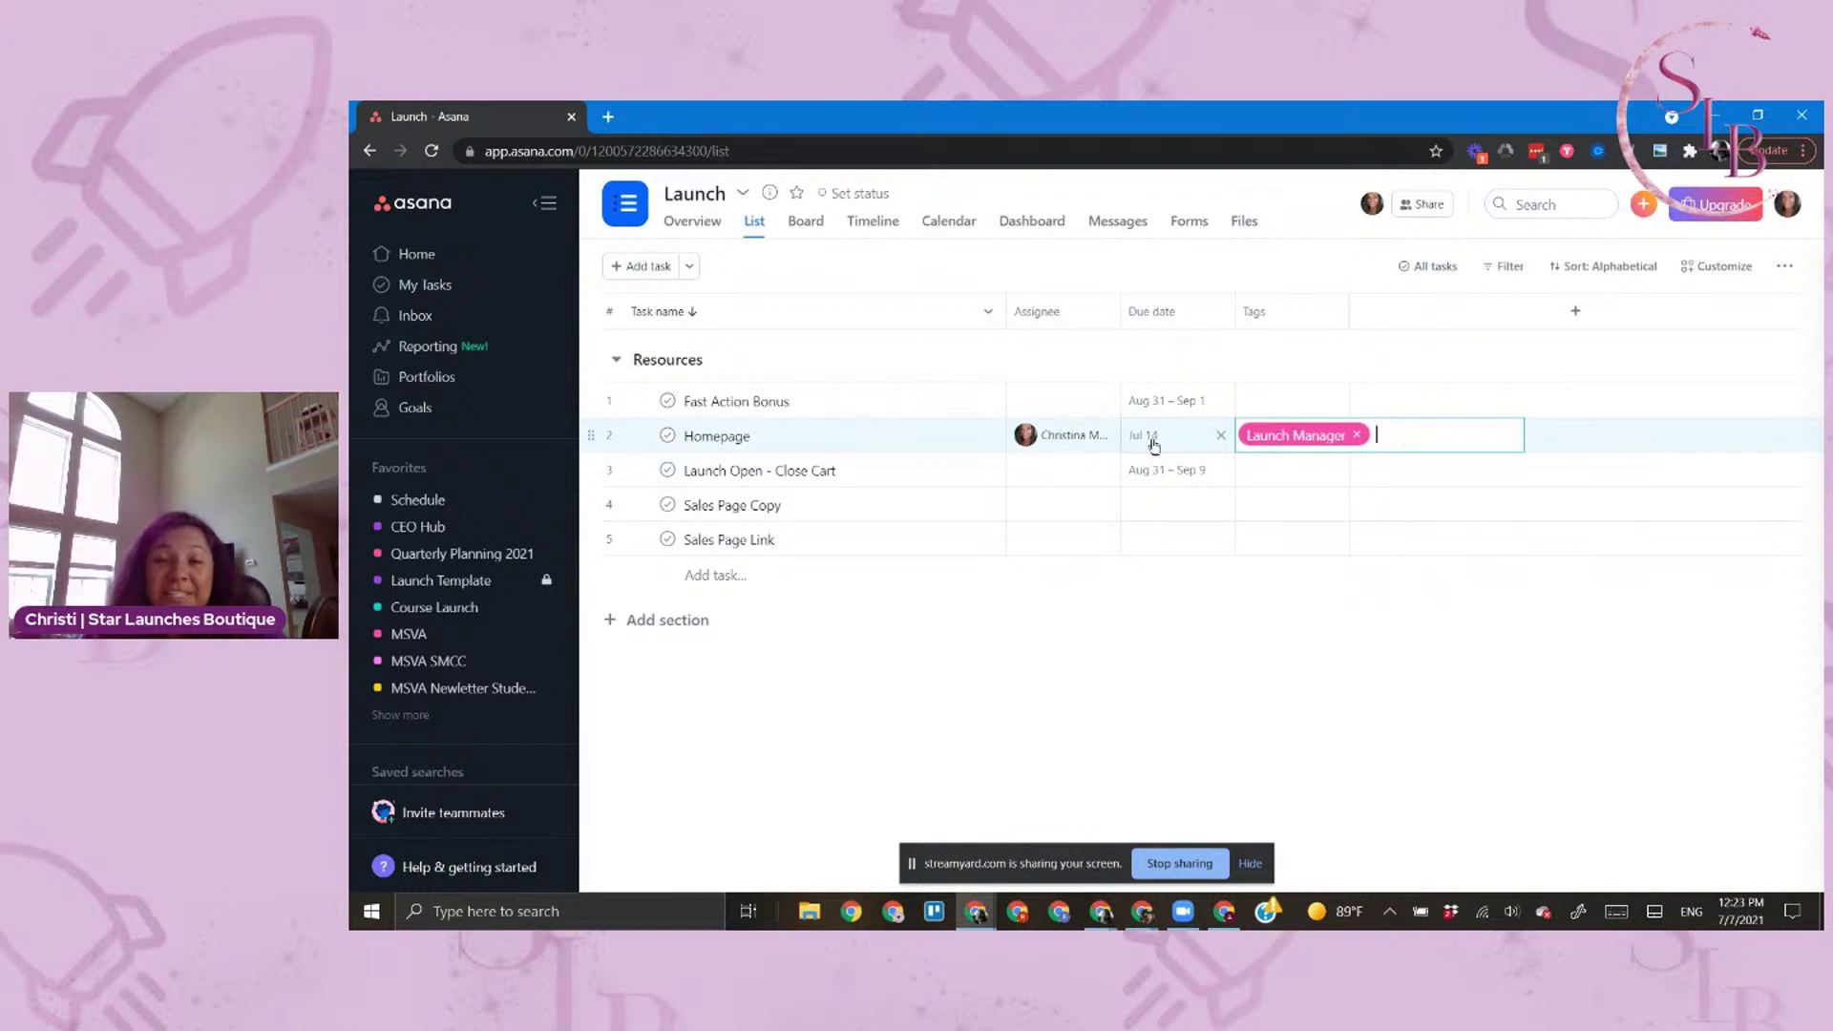
pyautogui.click(1210, 361)
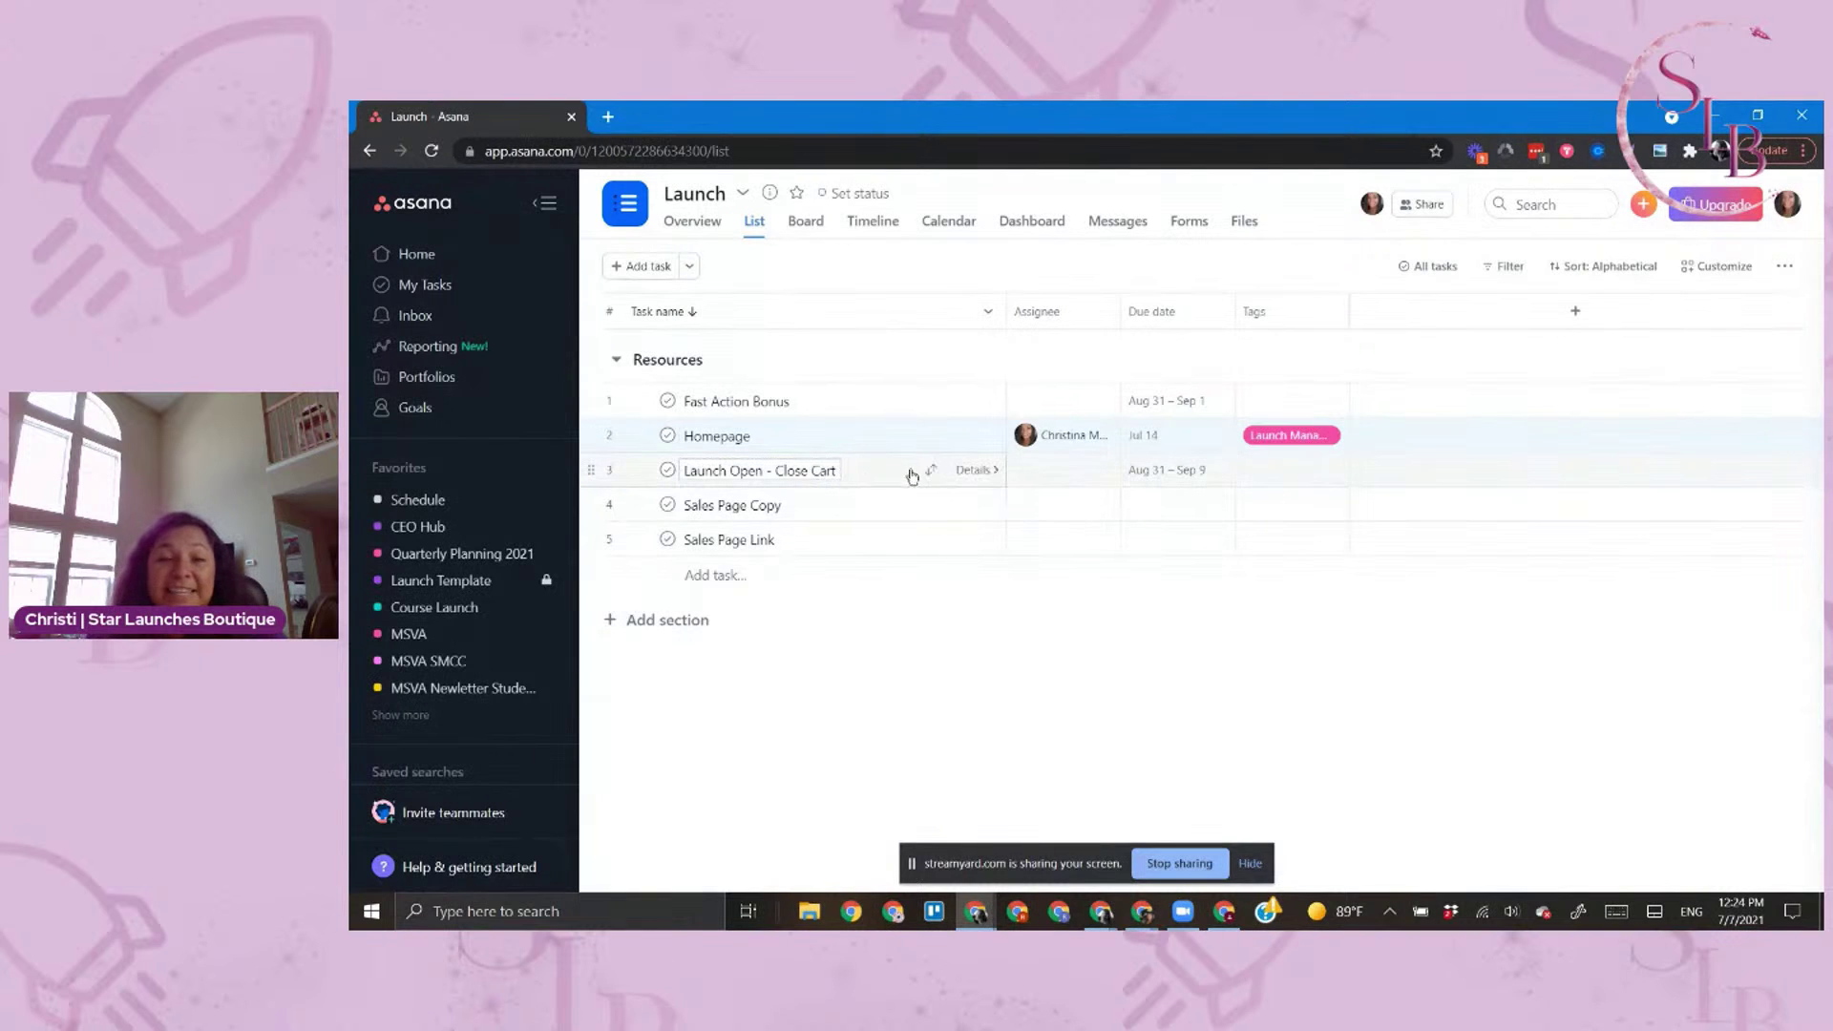
# Create a new purple tag named Client on the Launch Open - Close Cart task
pyautogui.click(1293, 471)
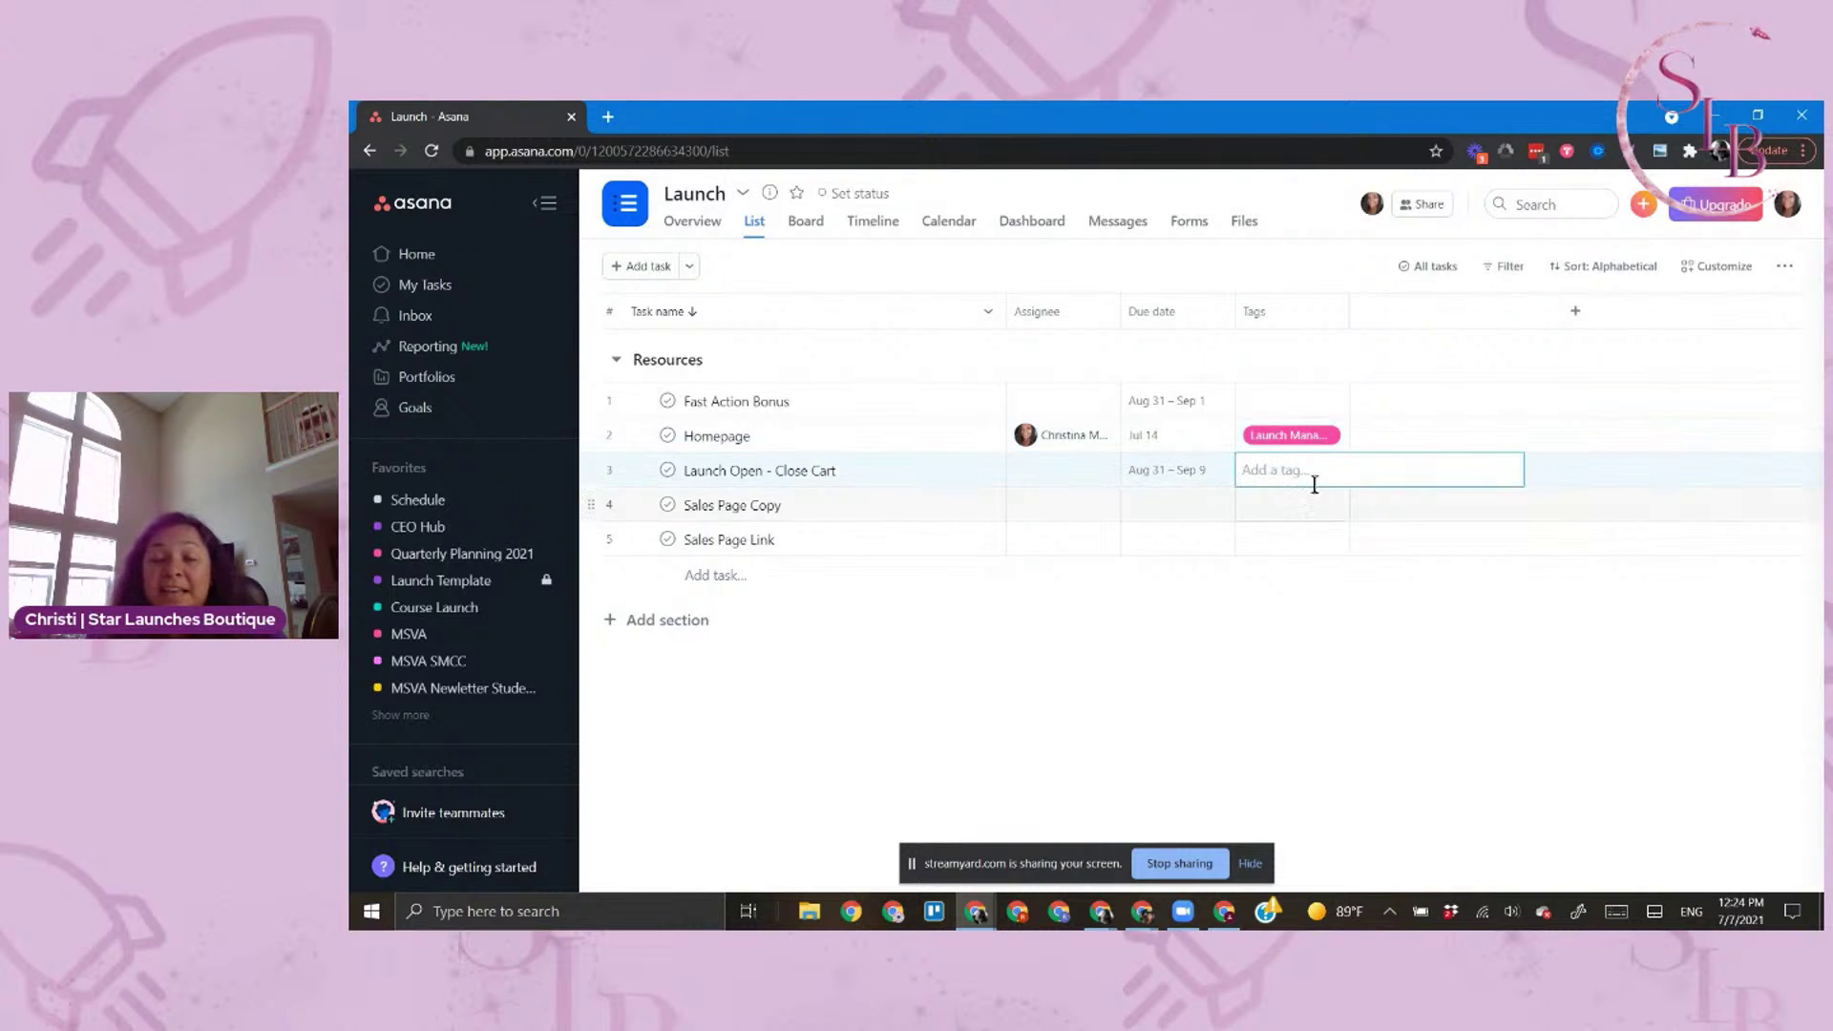
pyautogui.write('ient')
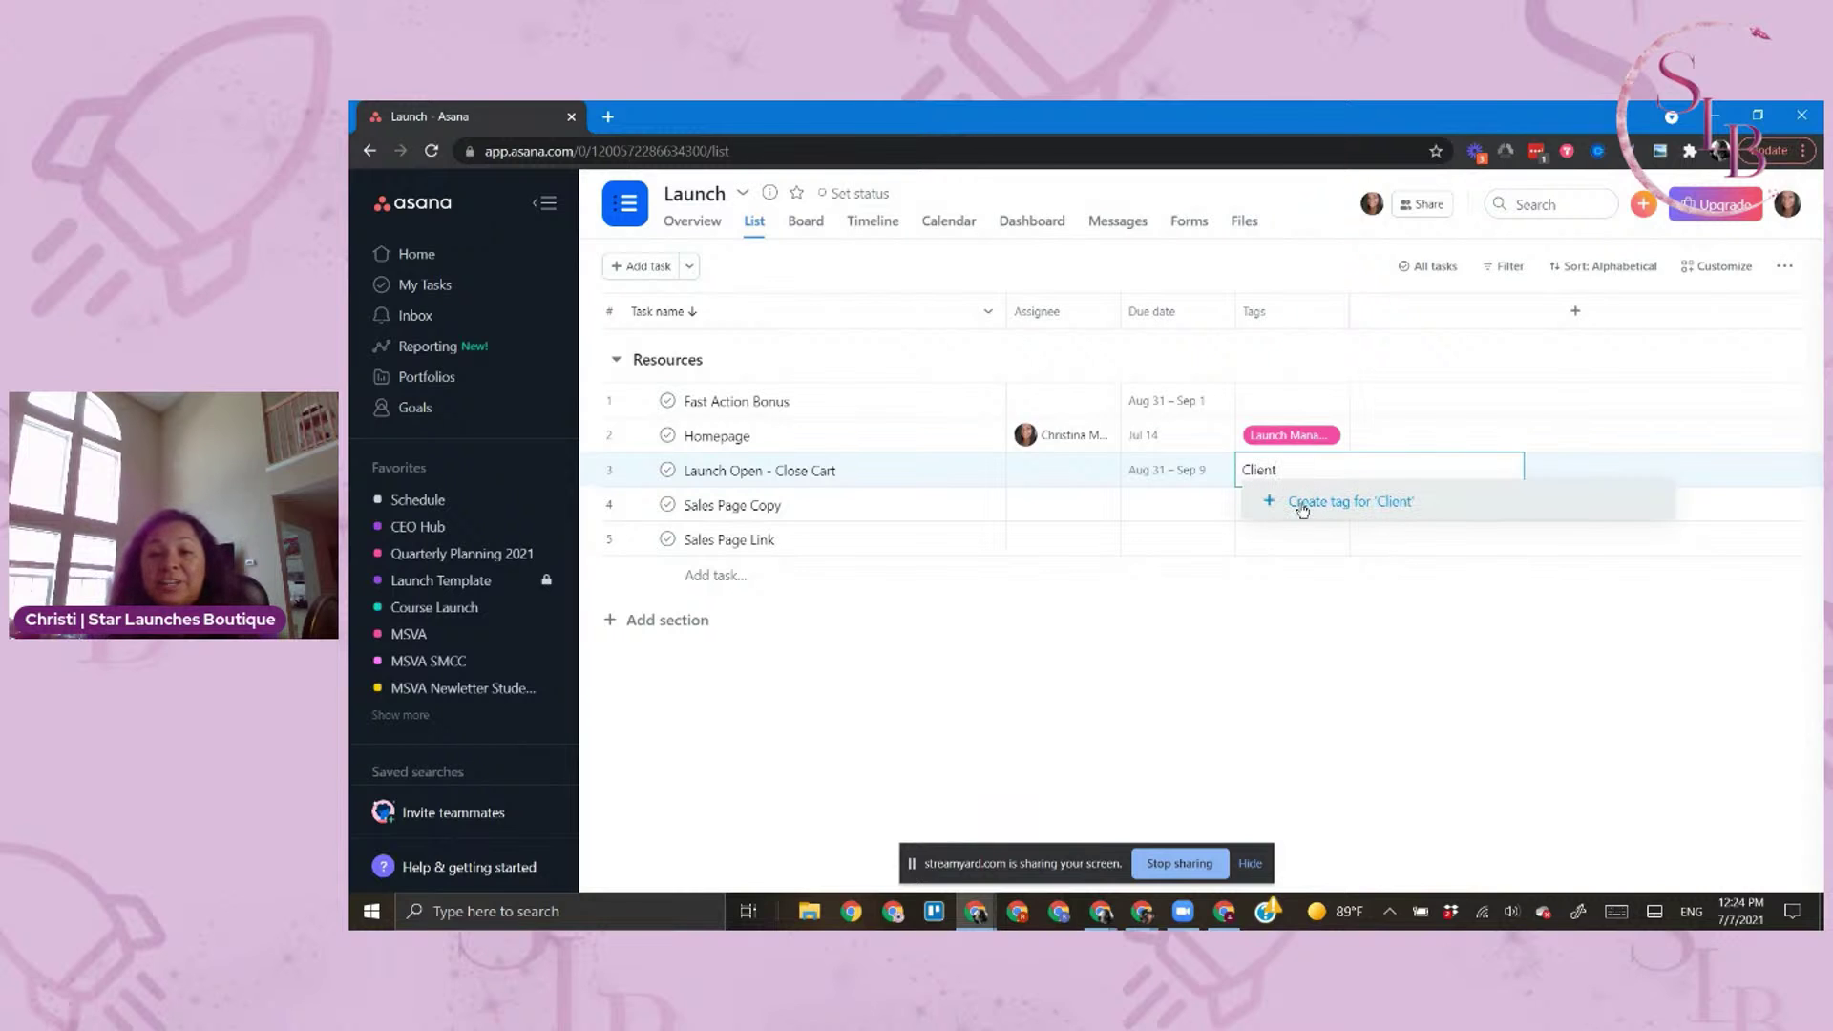
pyautogui.click(1302, 511)
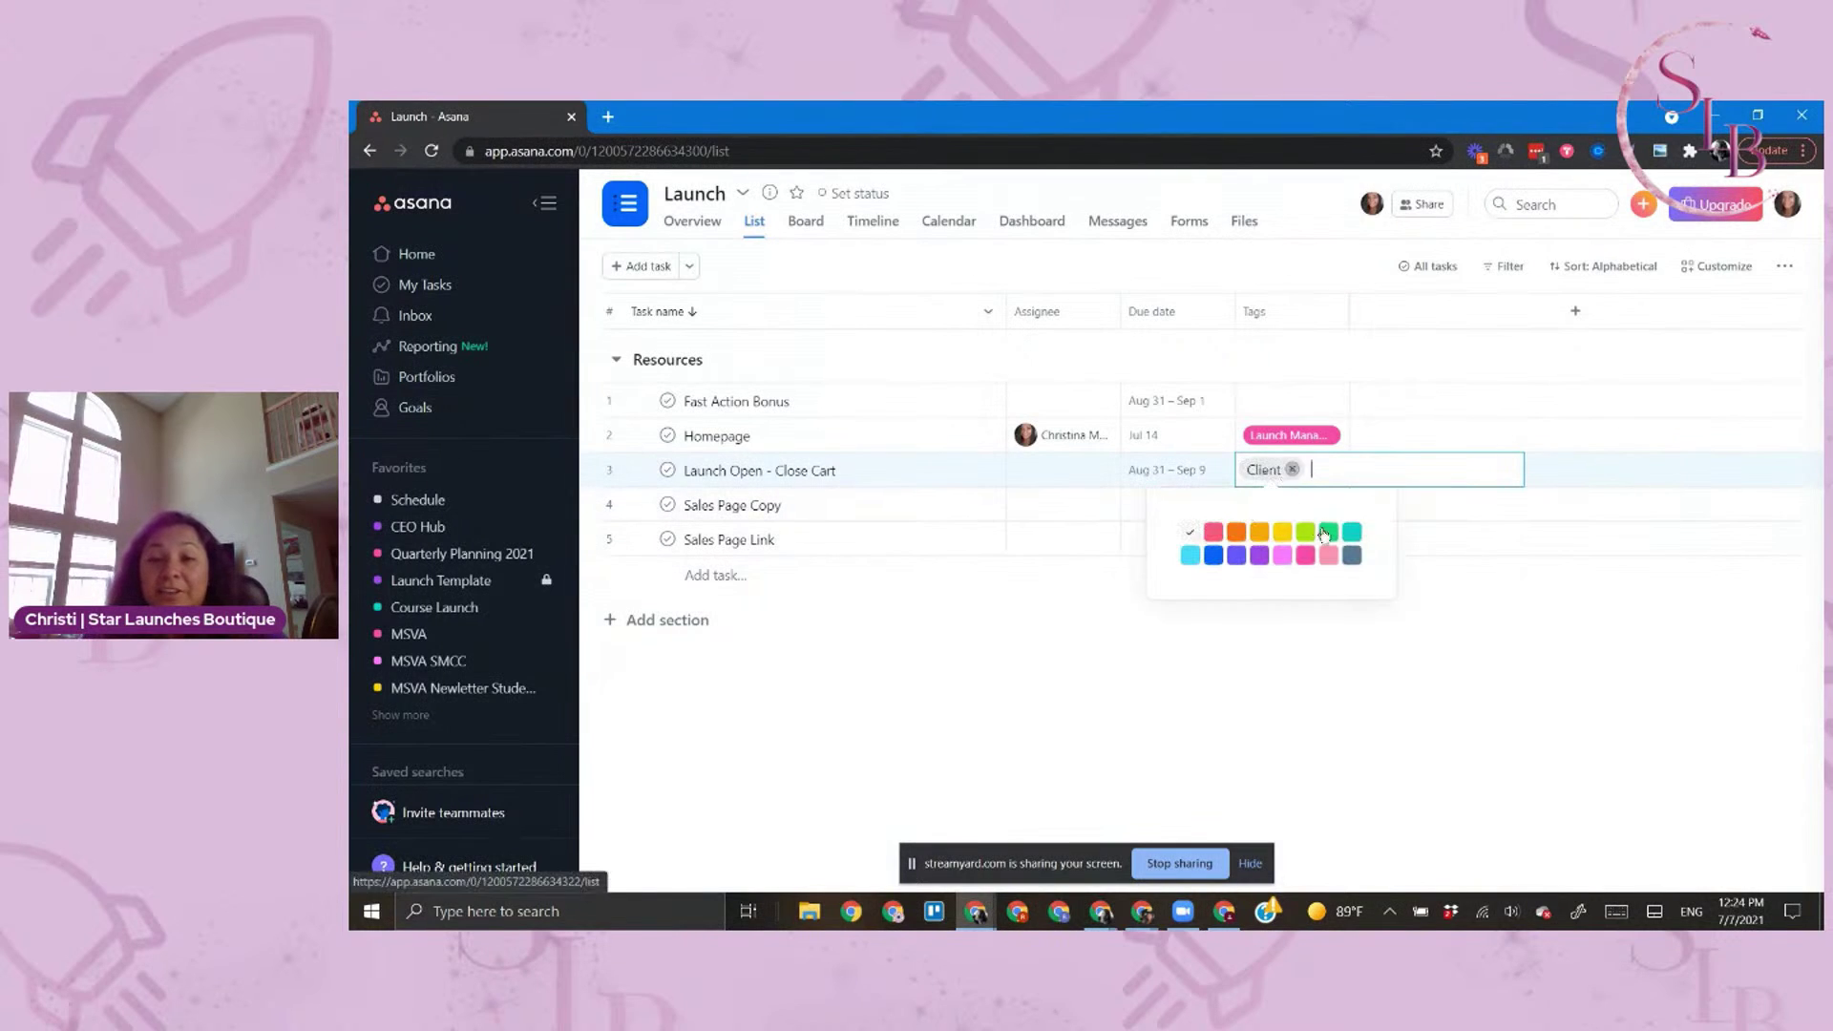
pyautogui.click(1260, 556)
pyautogui.click(1252, 625)
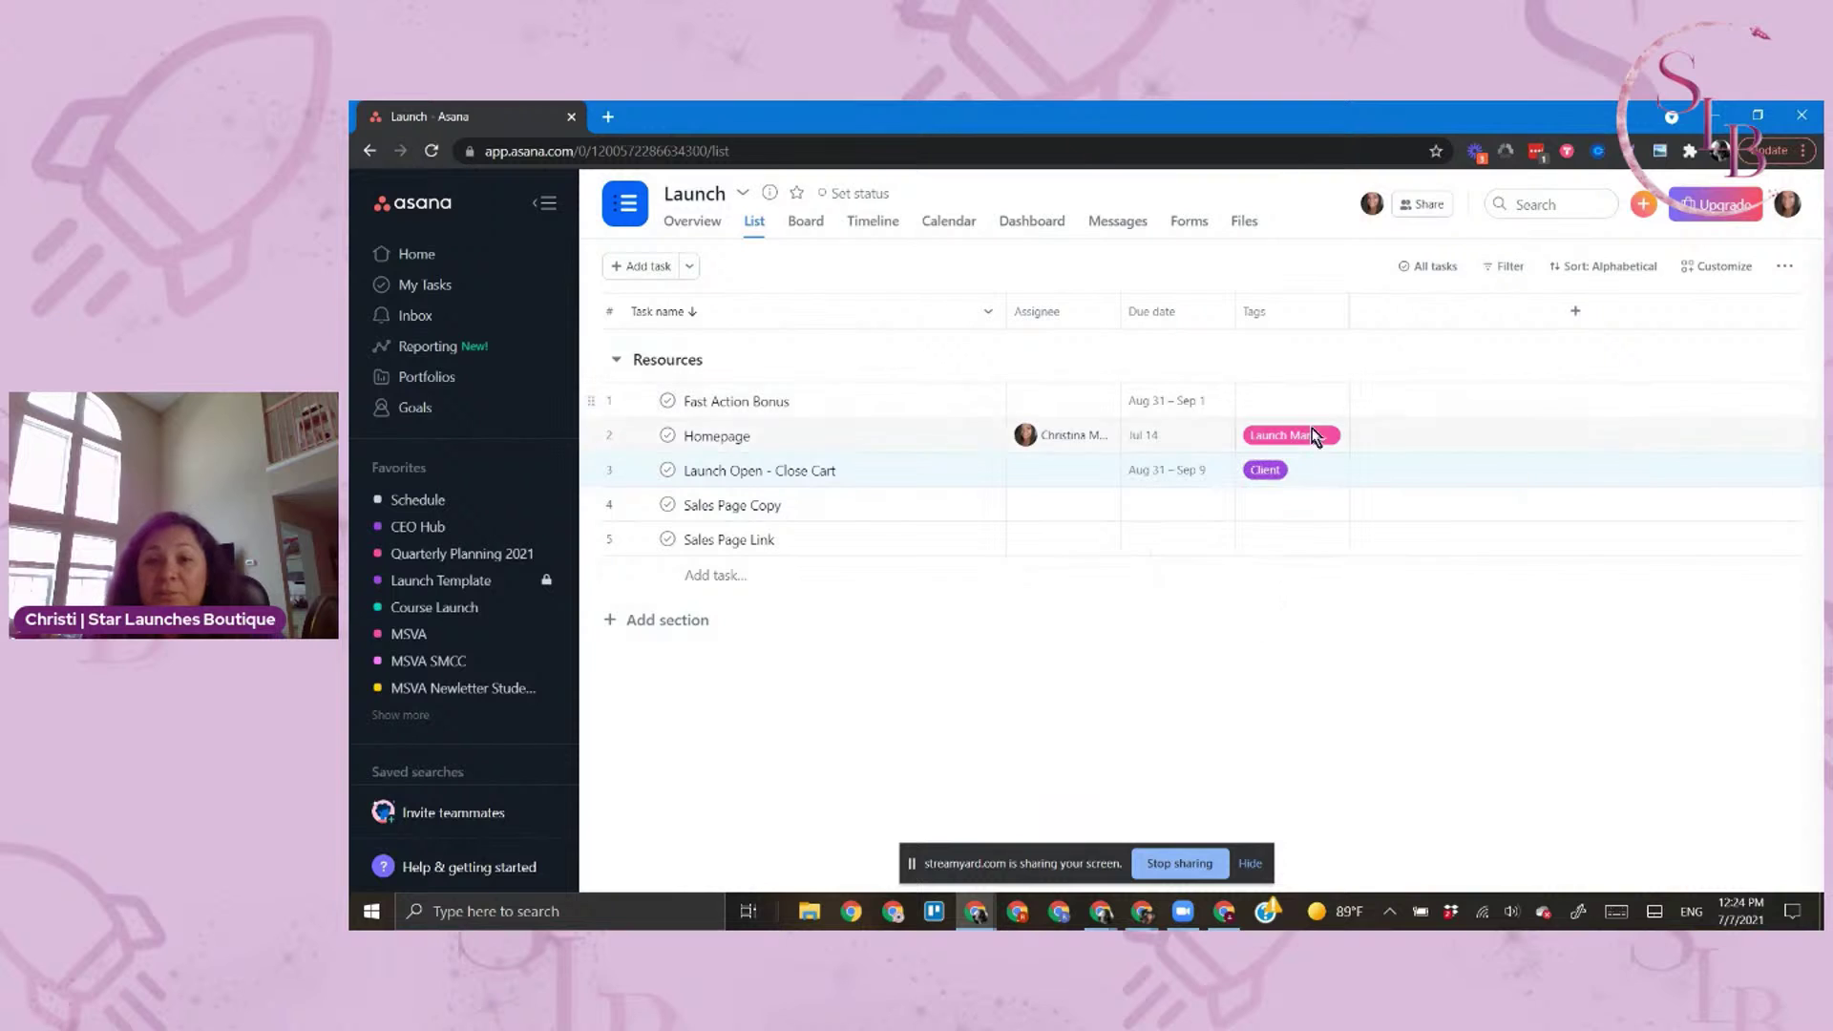
# Create a new yellow-orange tag named Copy on the Sales Page Copy task
pyautogui.click(1274, 511)
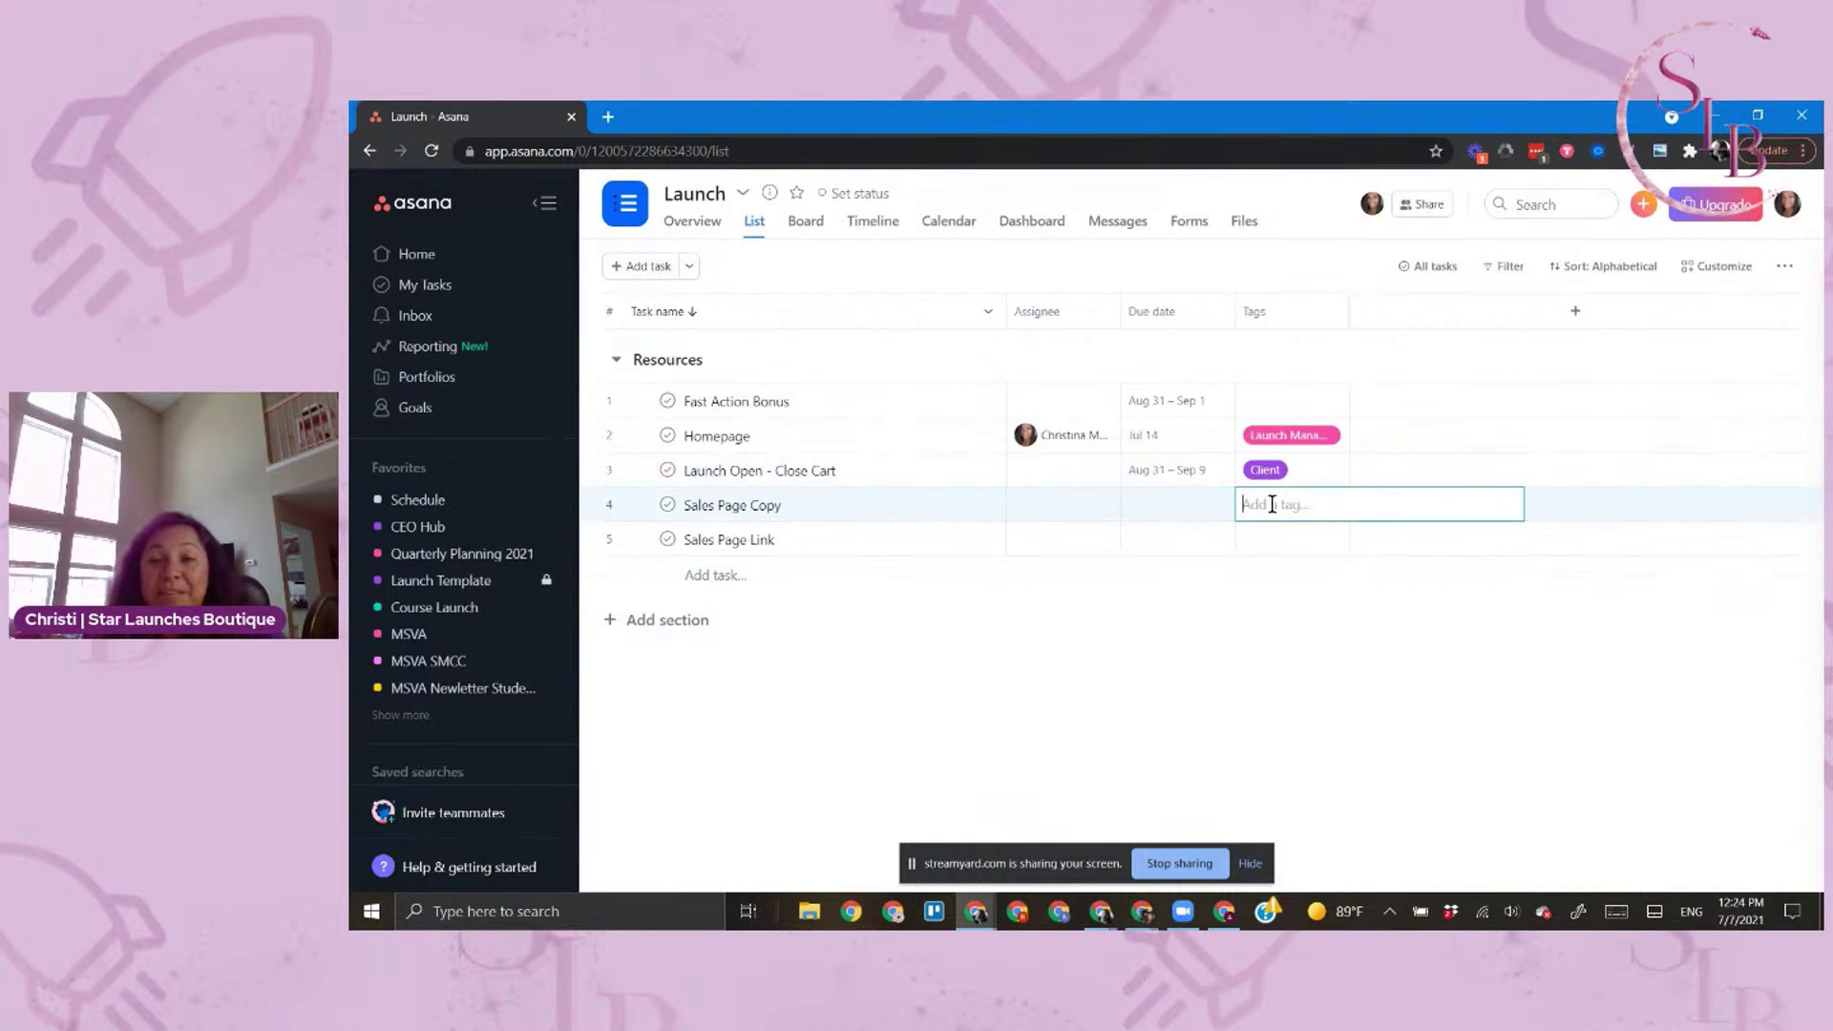
pyautogui.write('Copy')
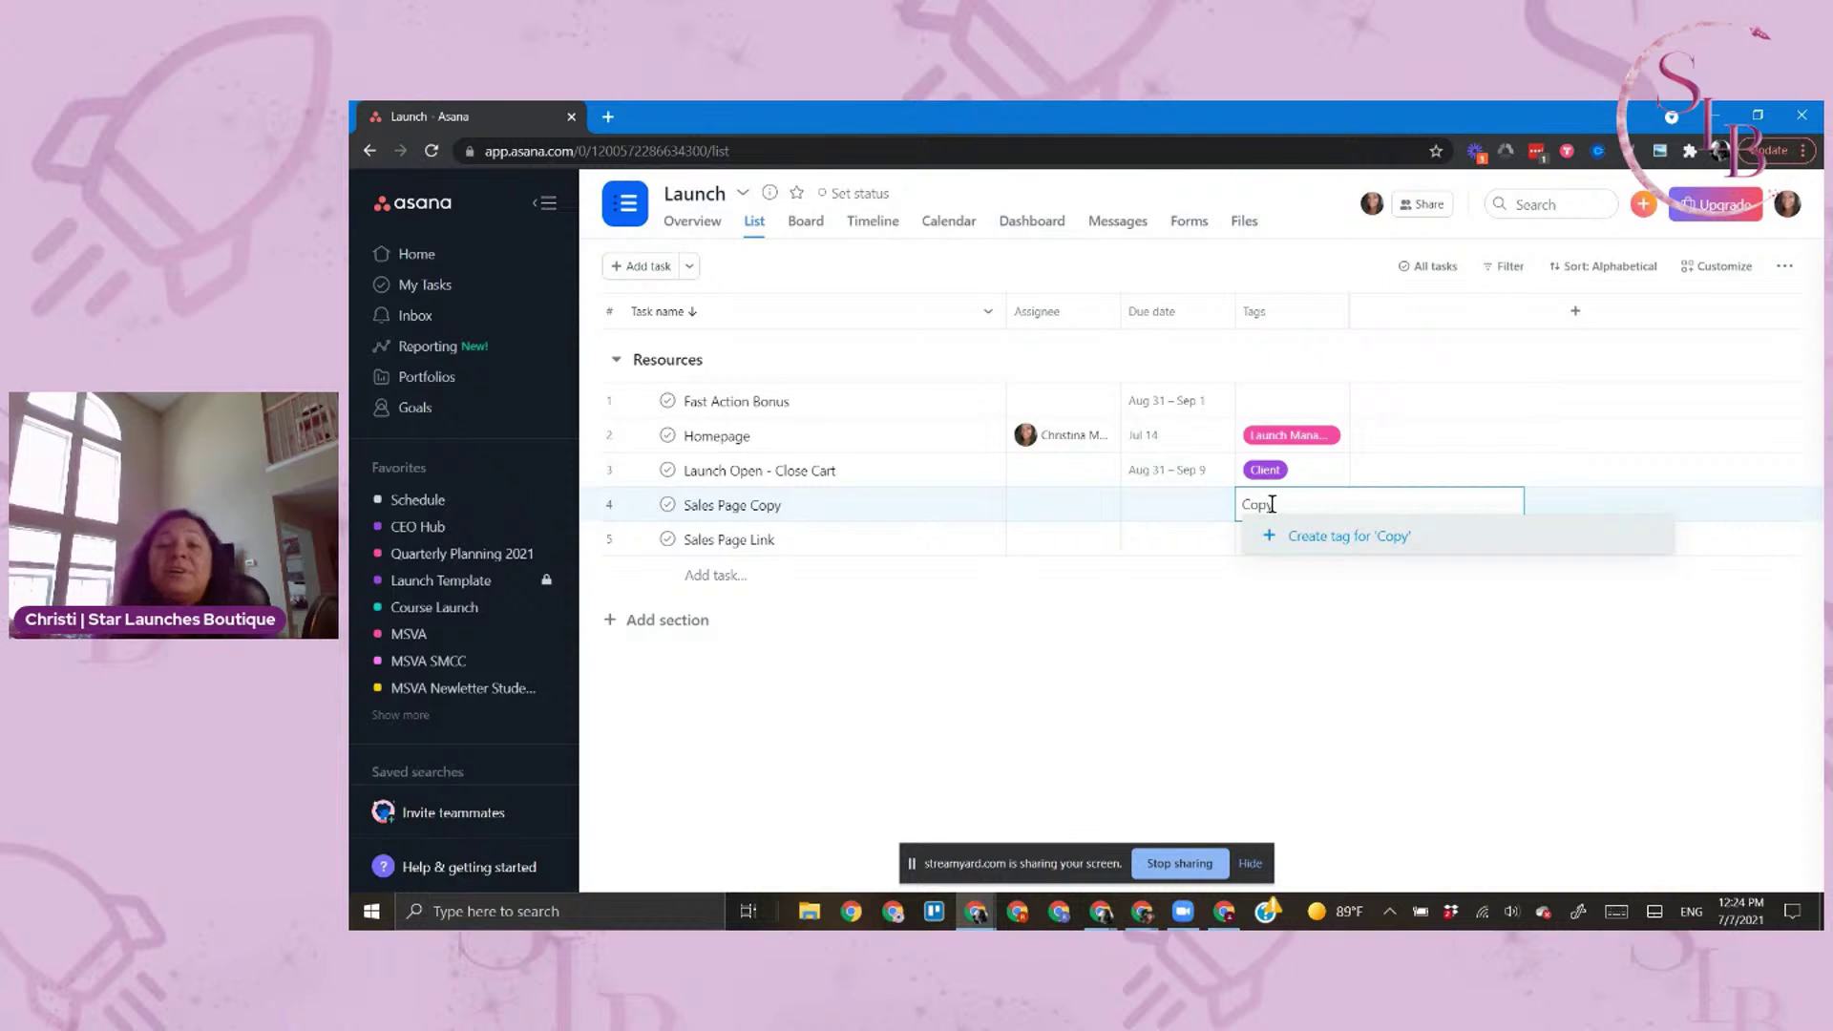
pyautogui.click(1289, 537)
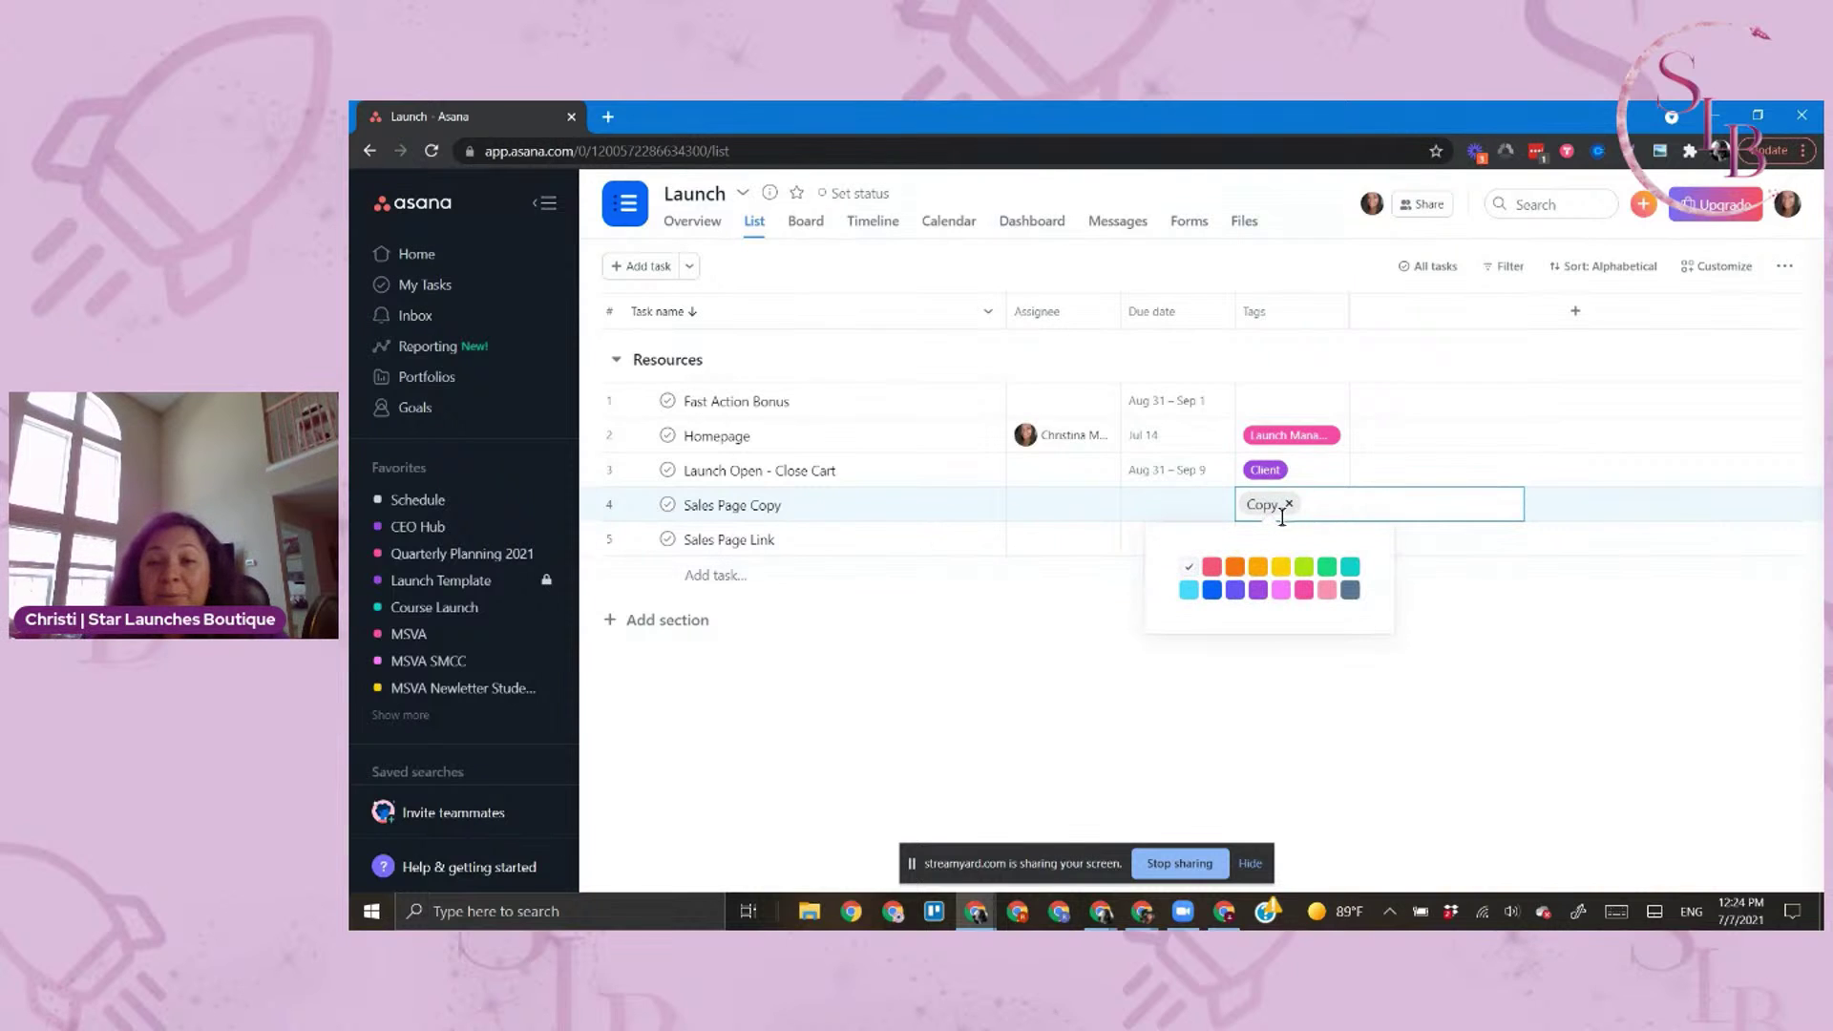
pyautogui.click(1258, 567)
pyautogui.click(1277, 667)
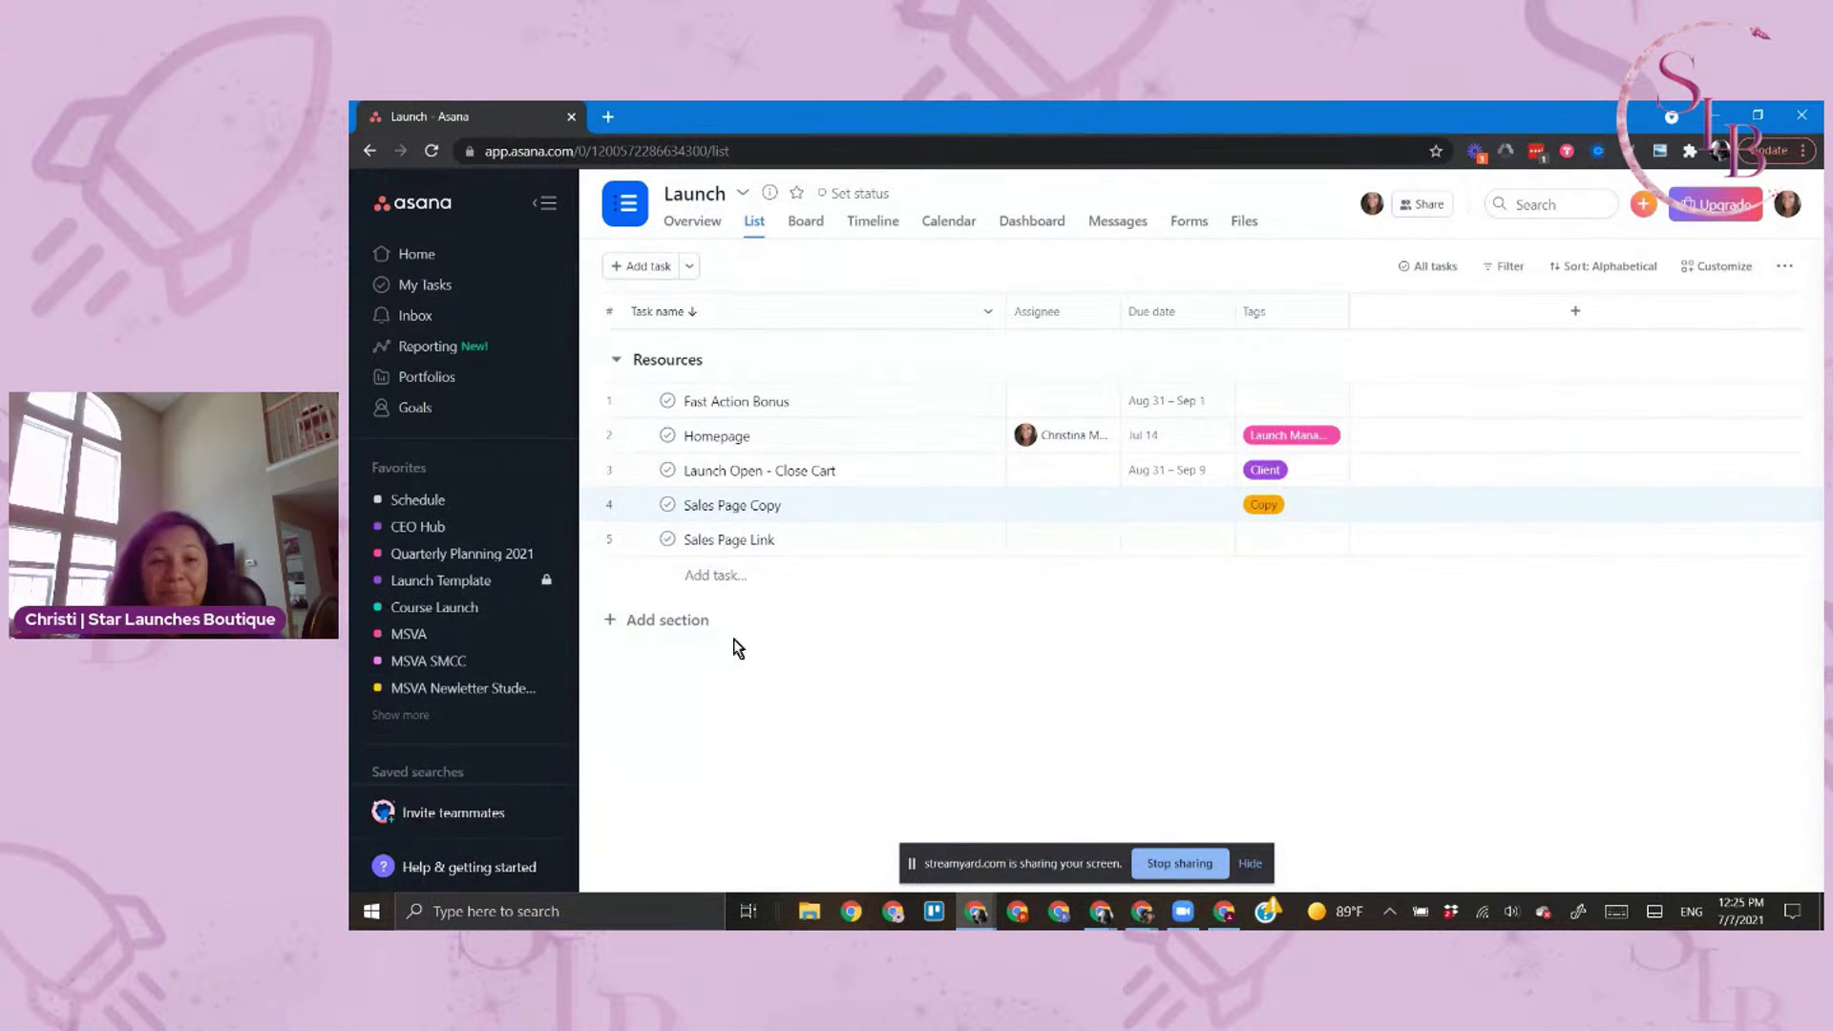
# Add a new section named Week 5 - Implementing below the Resources section
pyautogui.click(677, 622)
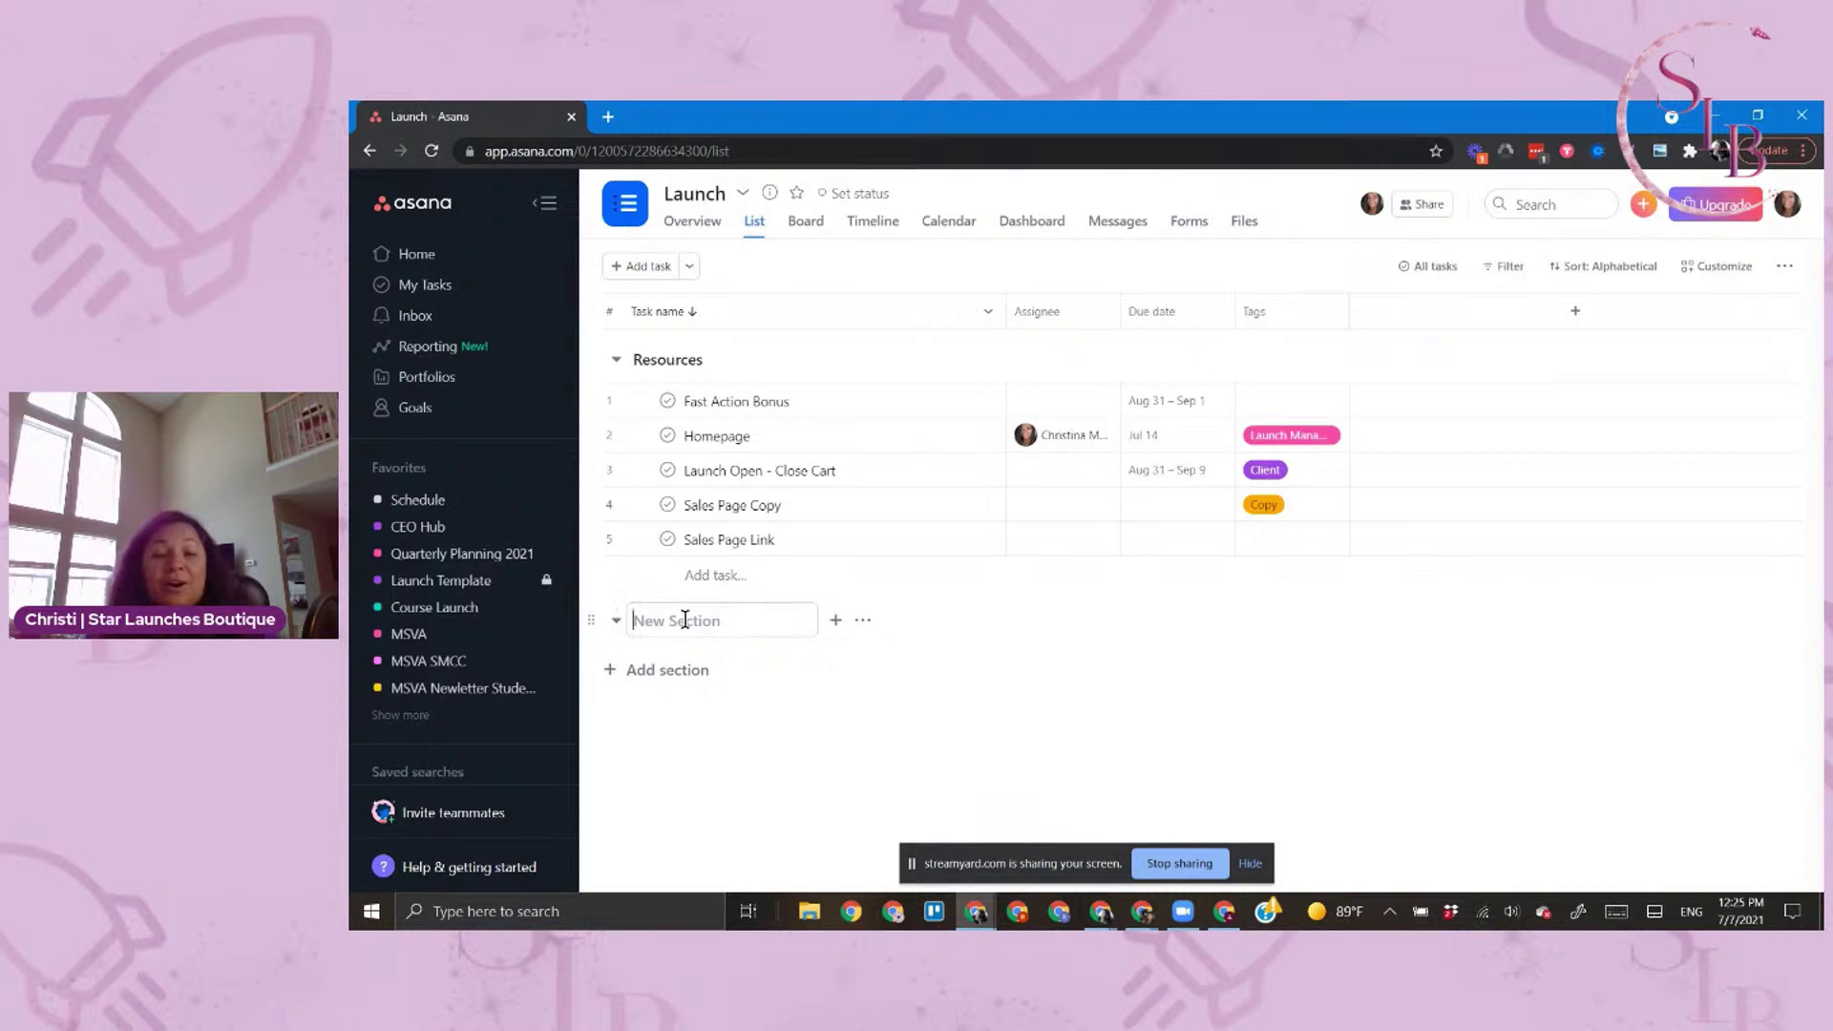
pyautogui.write('Week 5 -')
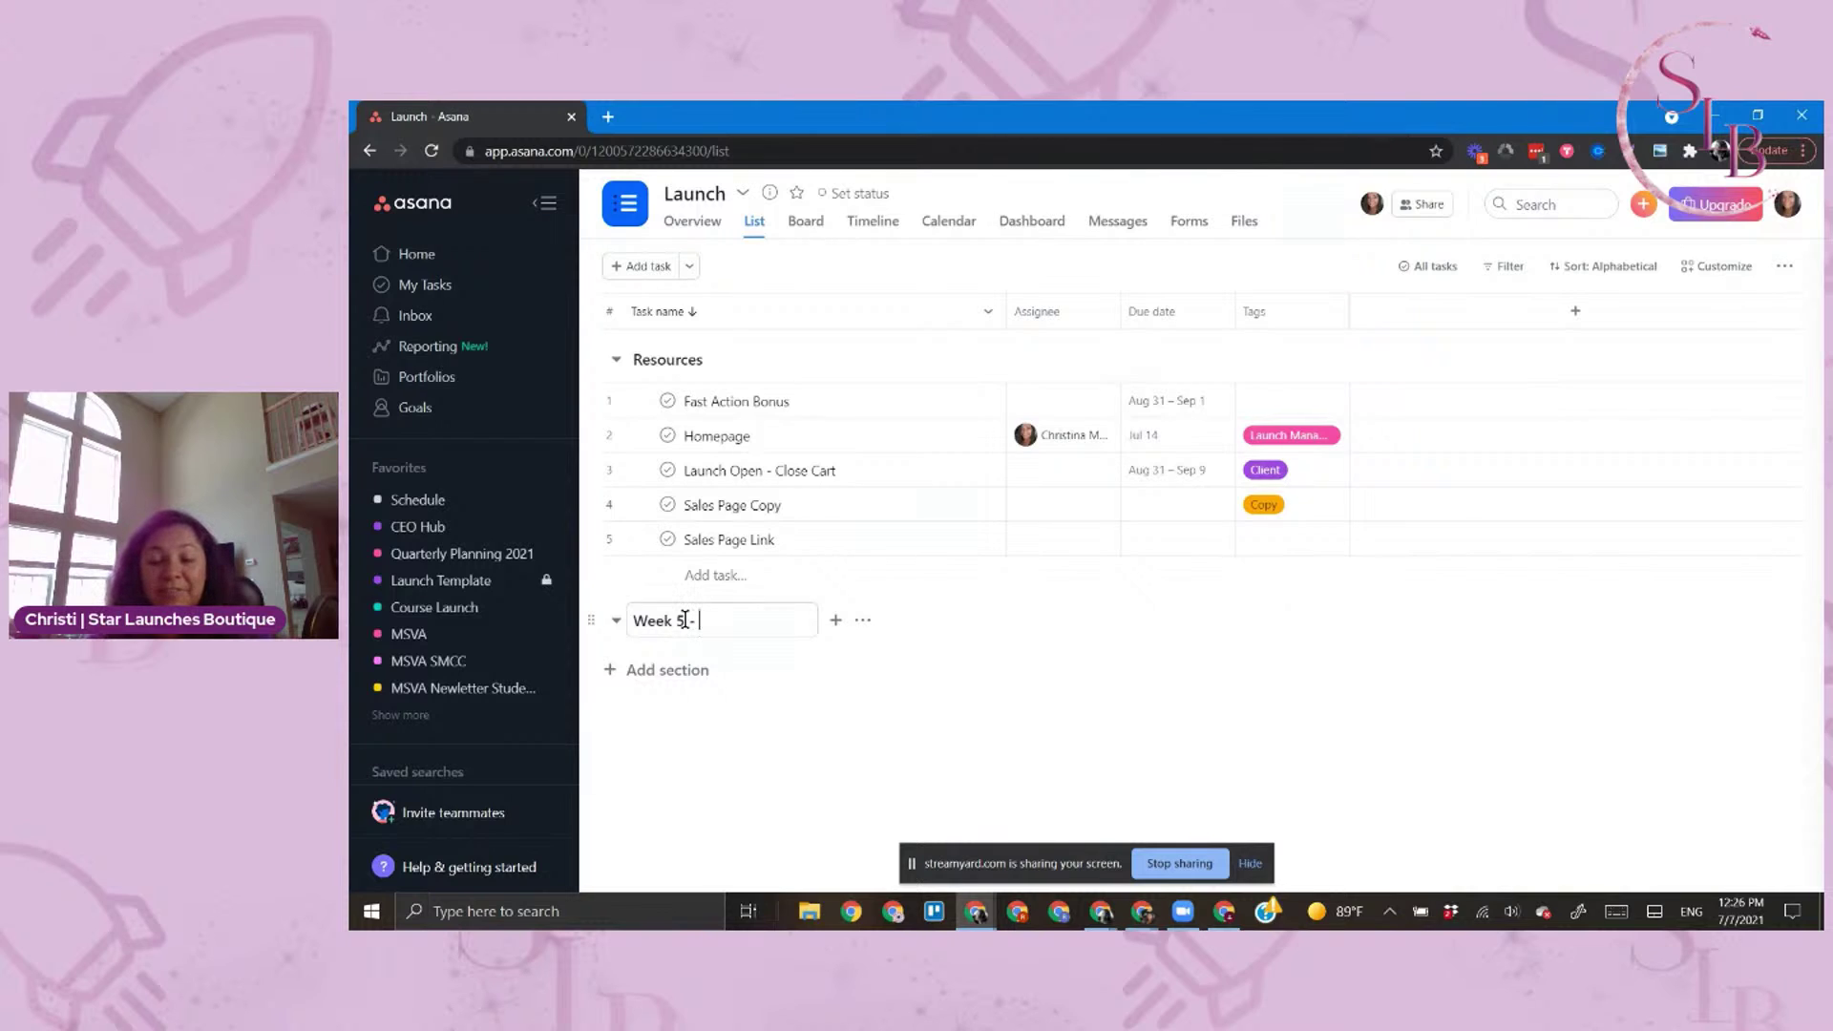
pyautogui.write('I')
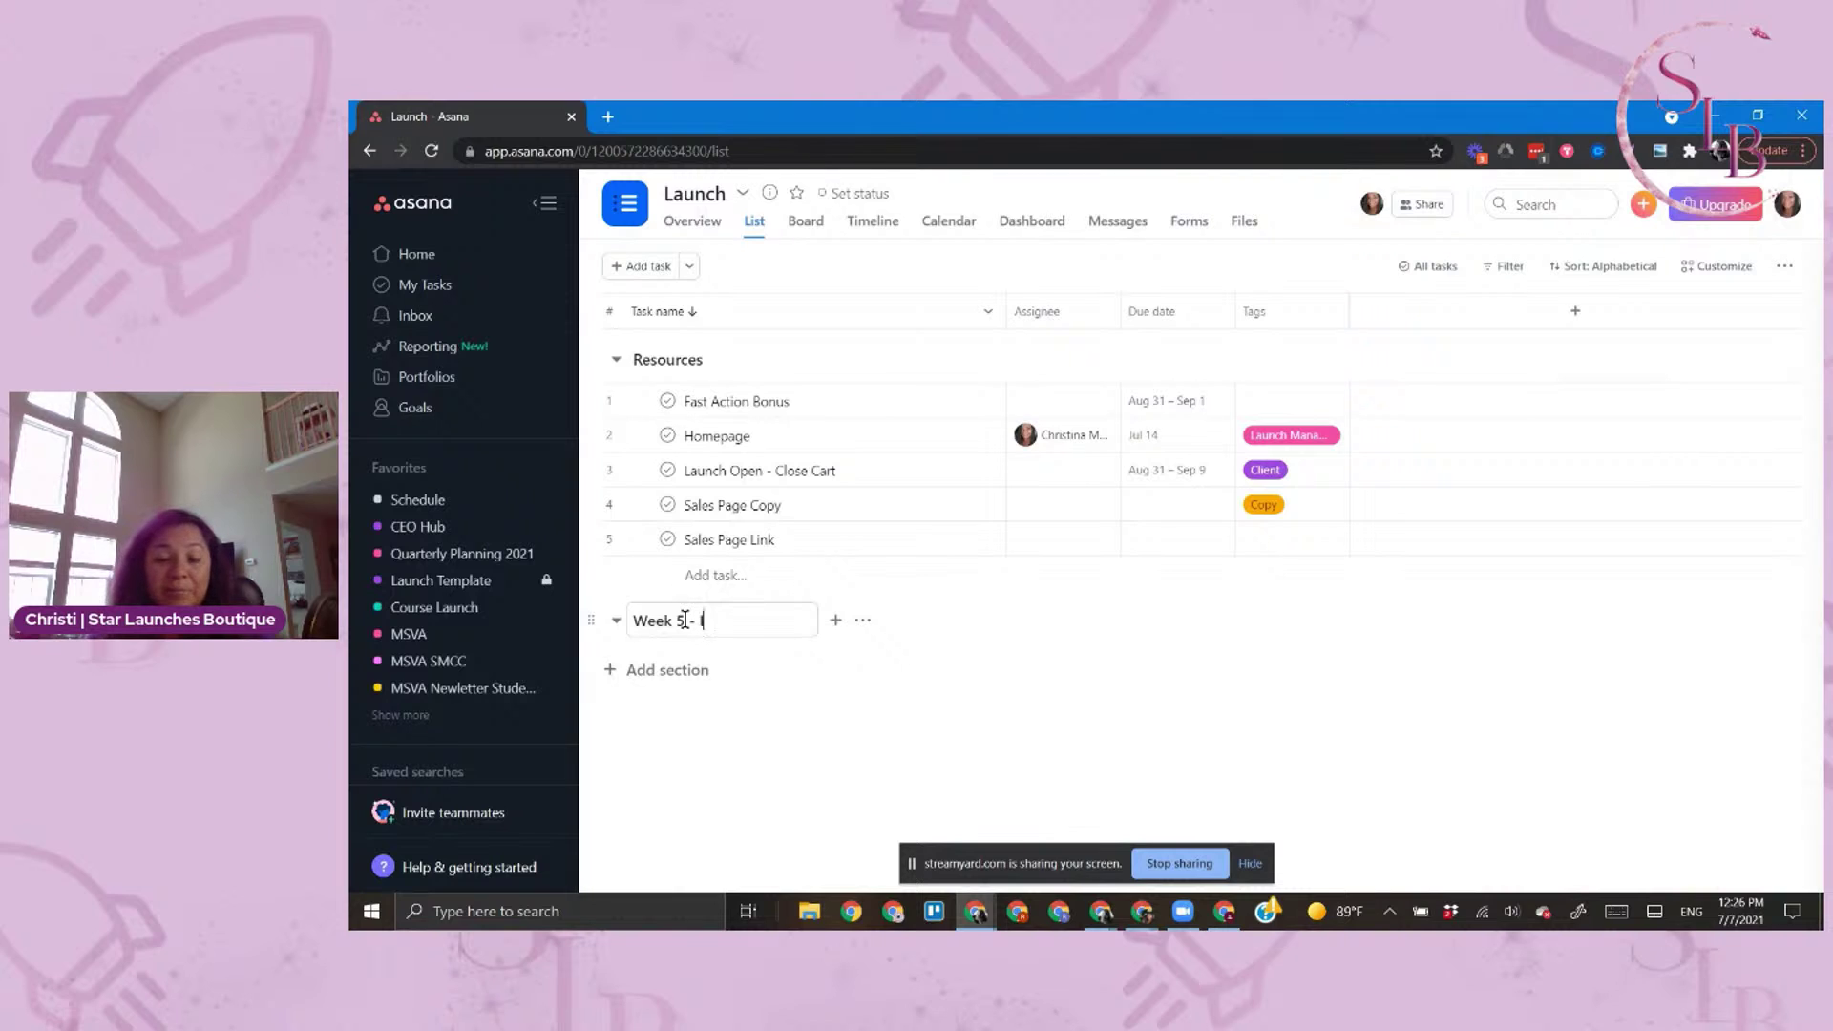
pyautogui.write('mplementing')
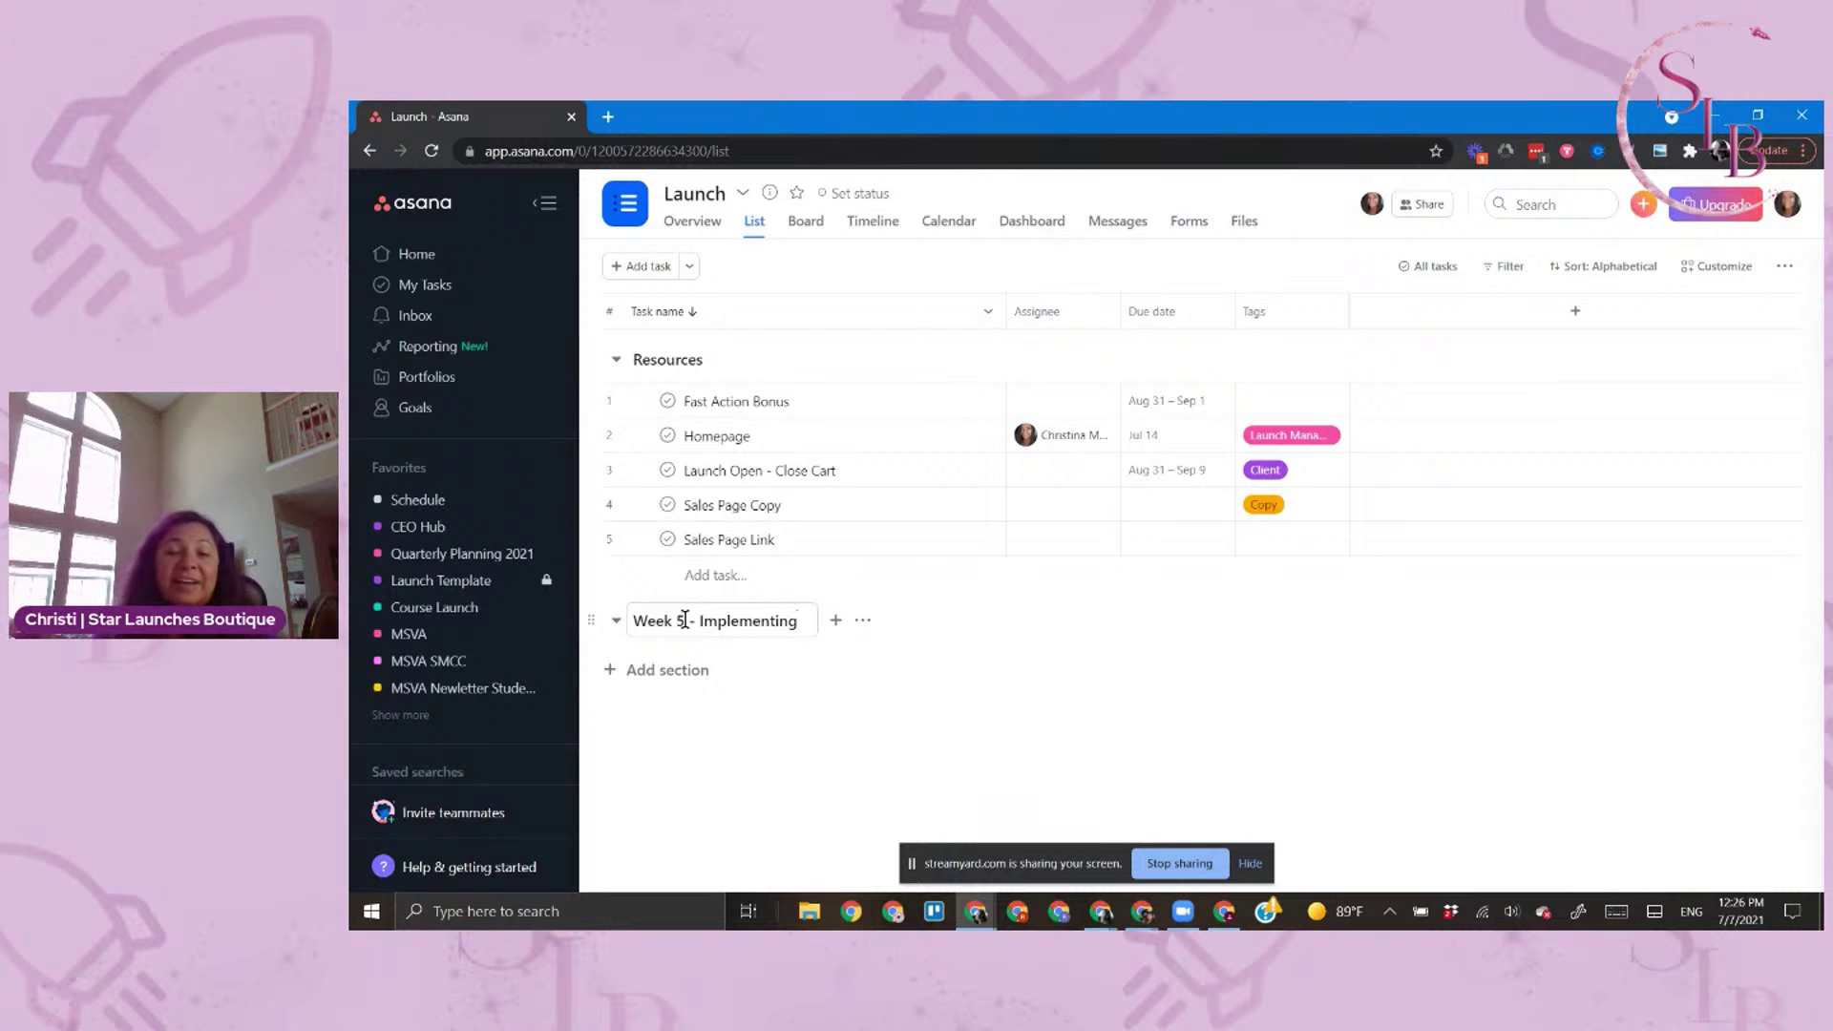
pyautogui.click(800, 640)
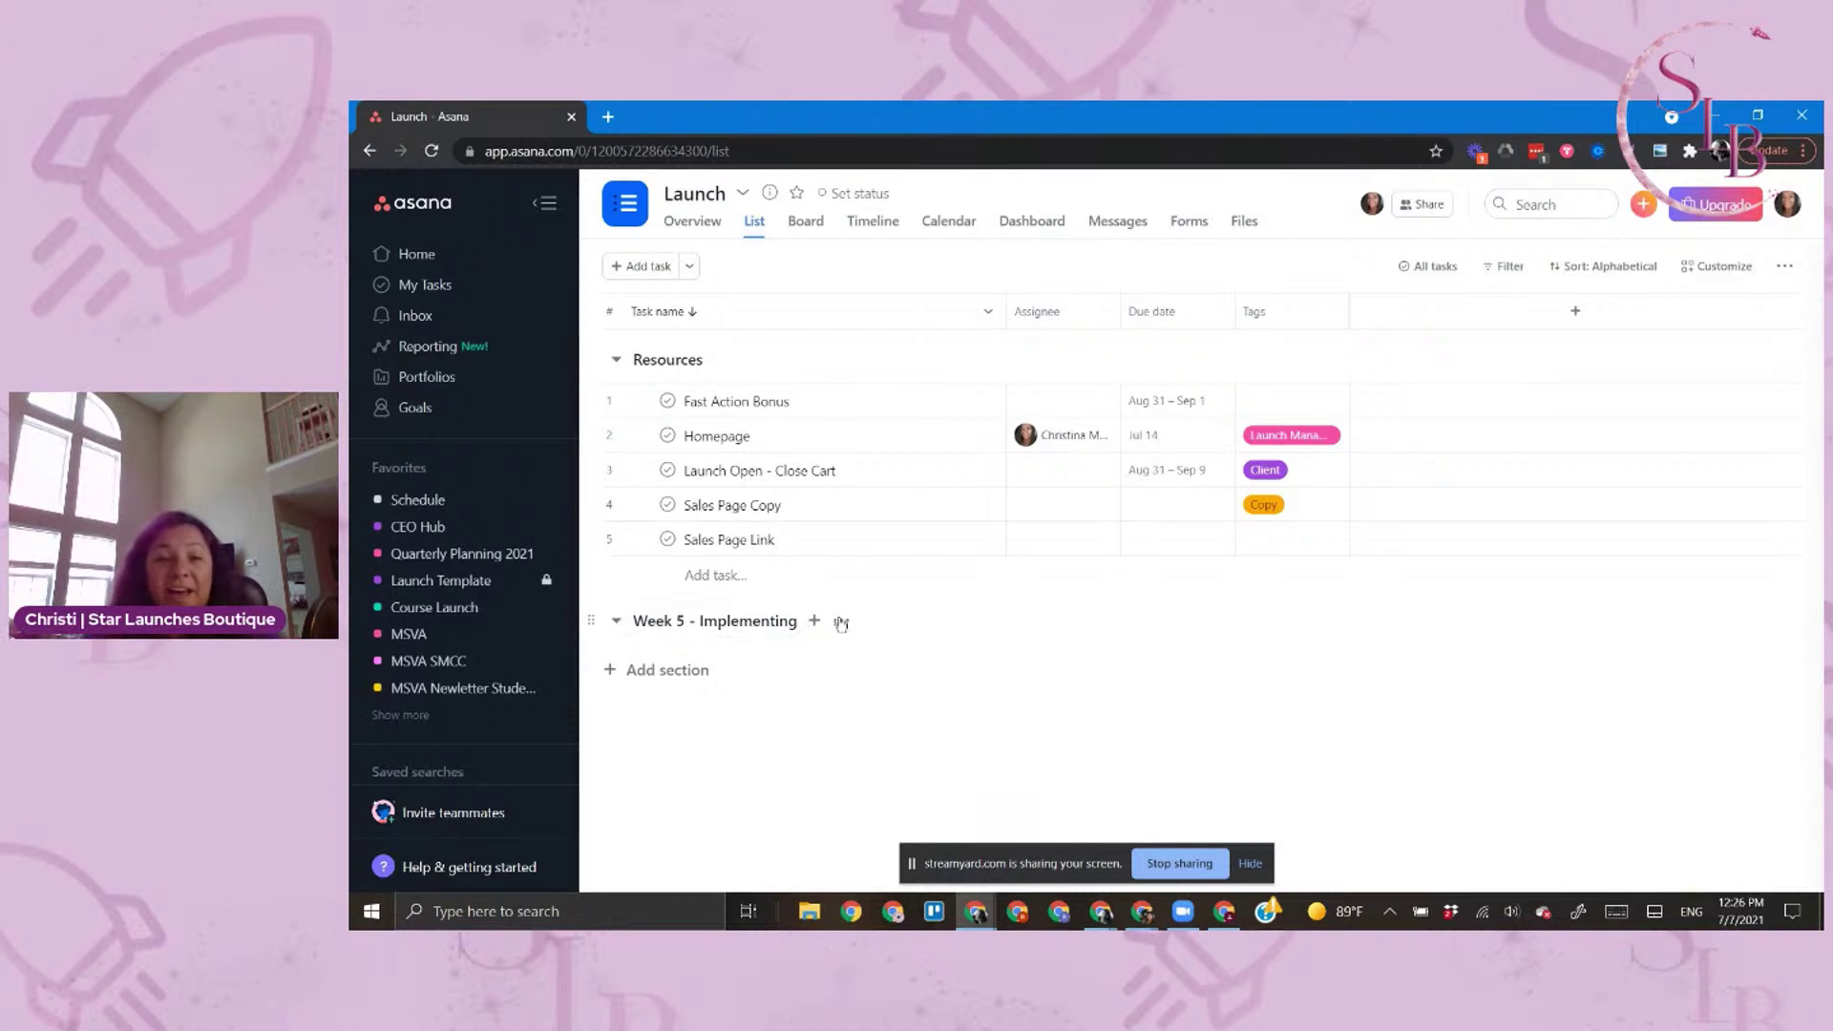
# Add a task named Proofread Sales Page to the Week 5 - Implementing section
pyautogui.click(815, 620)
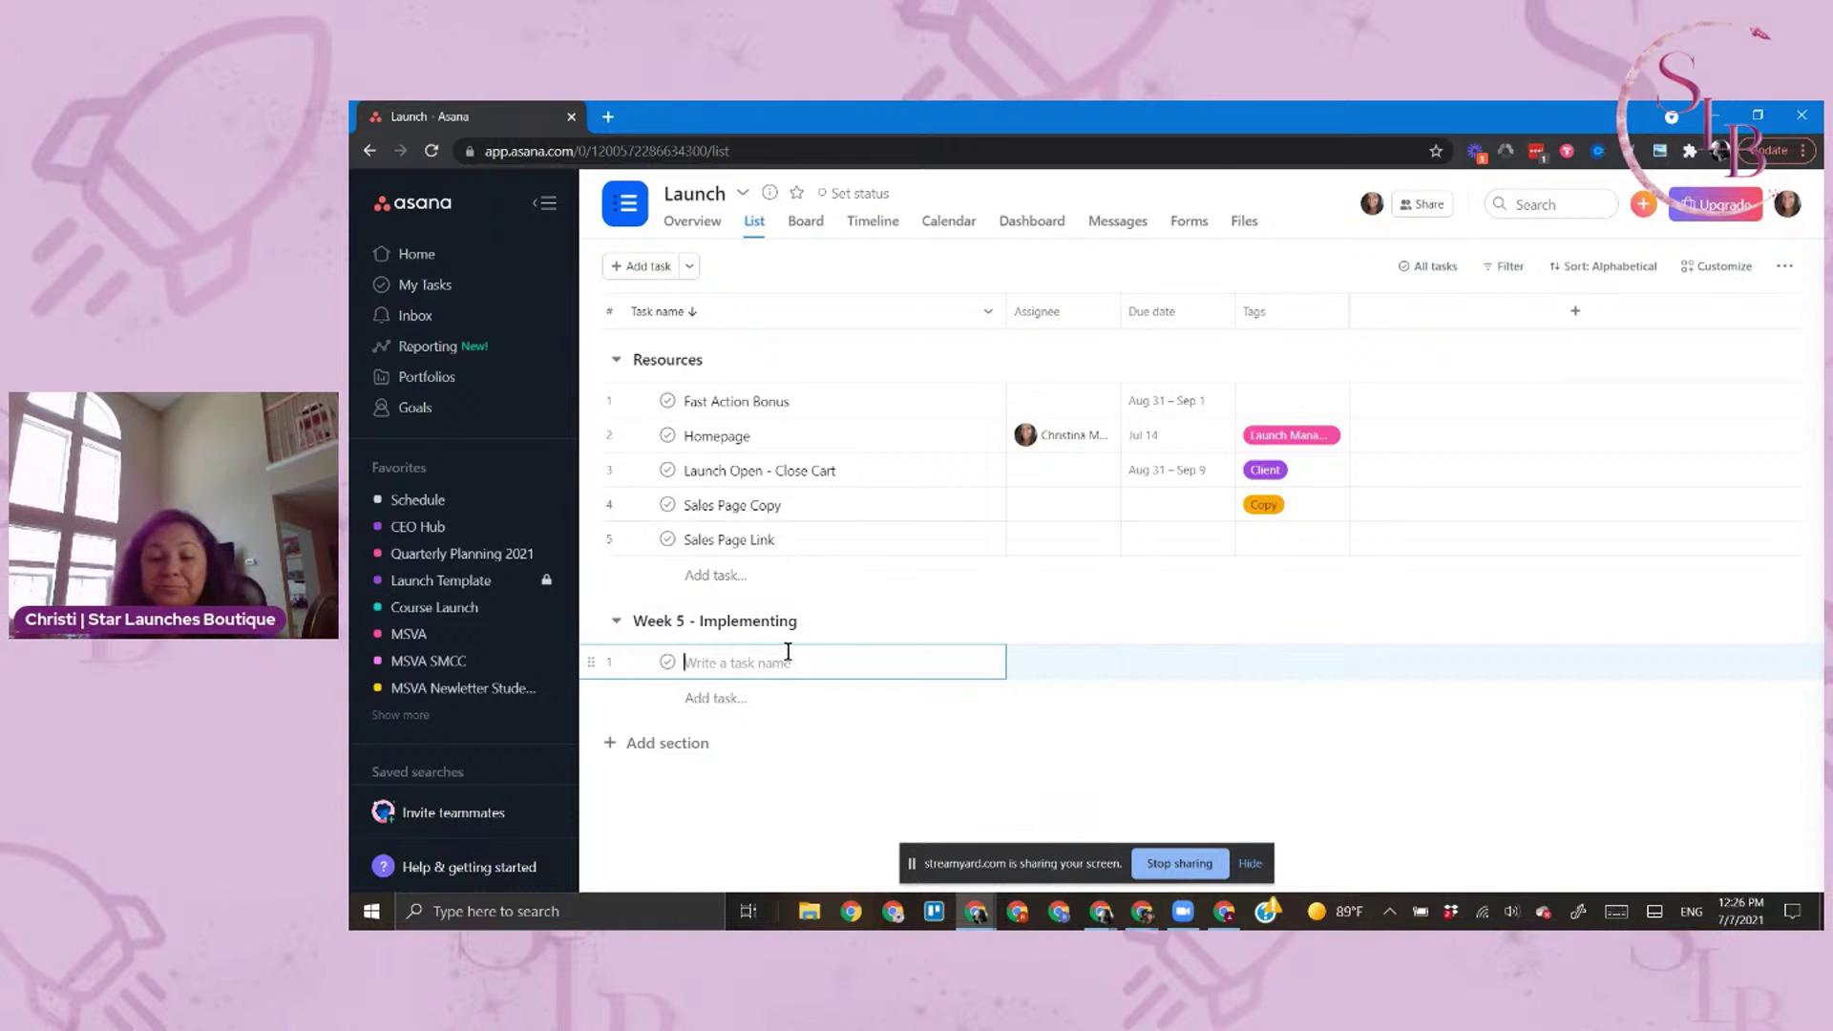
pyautogui.write('Proofread Sales Page')
pyautogui.press('Return')
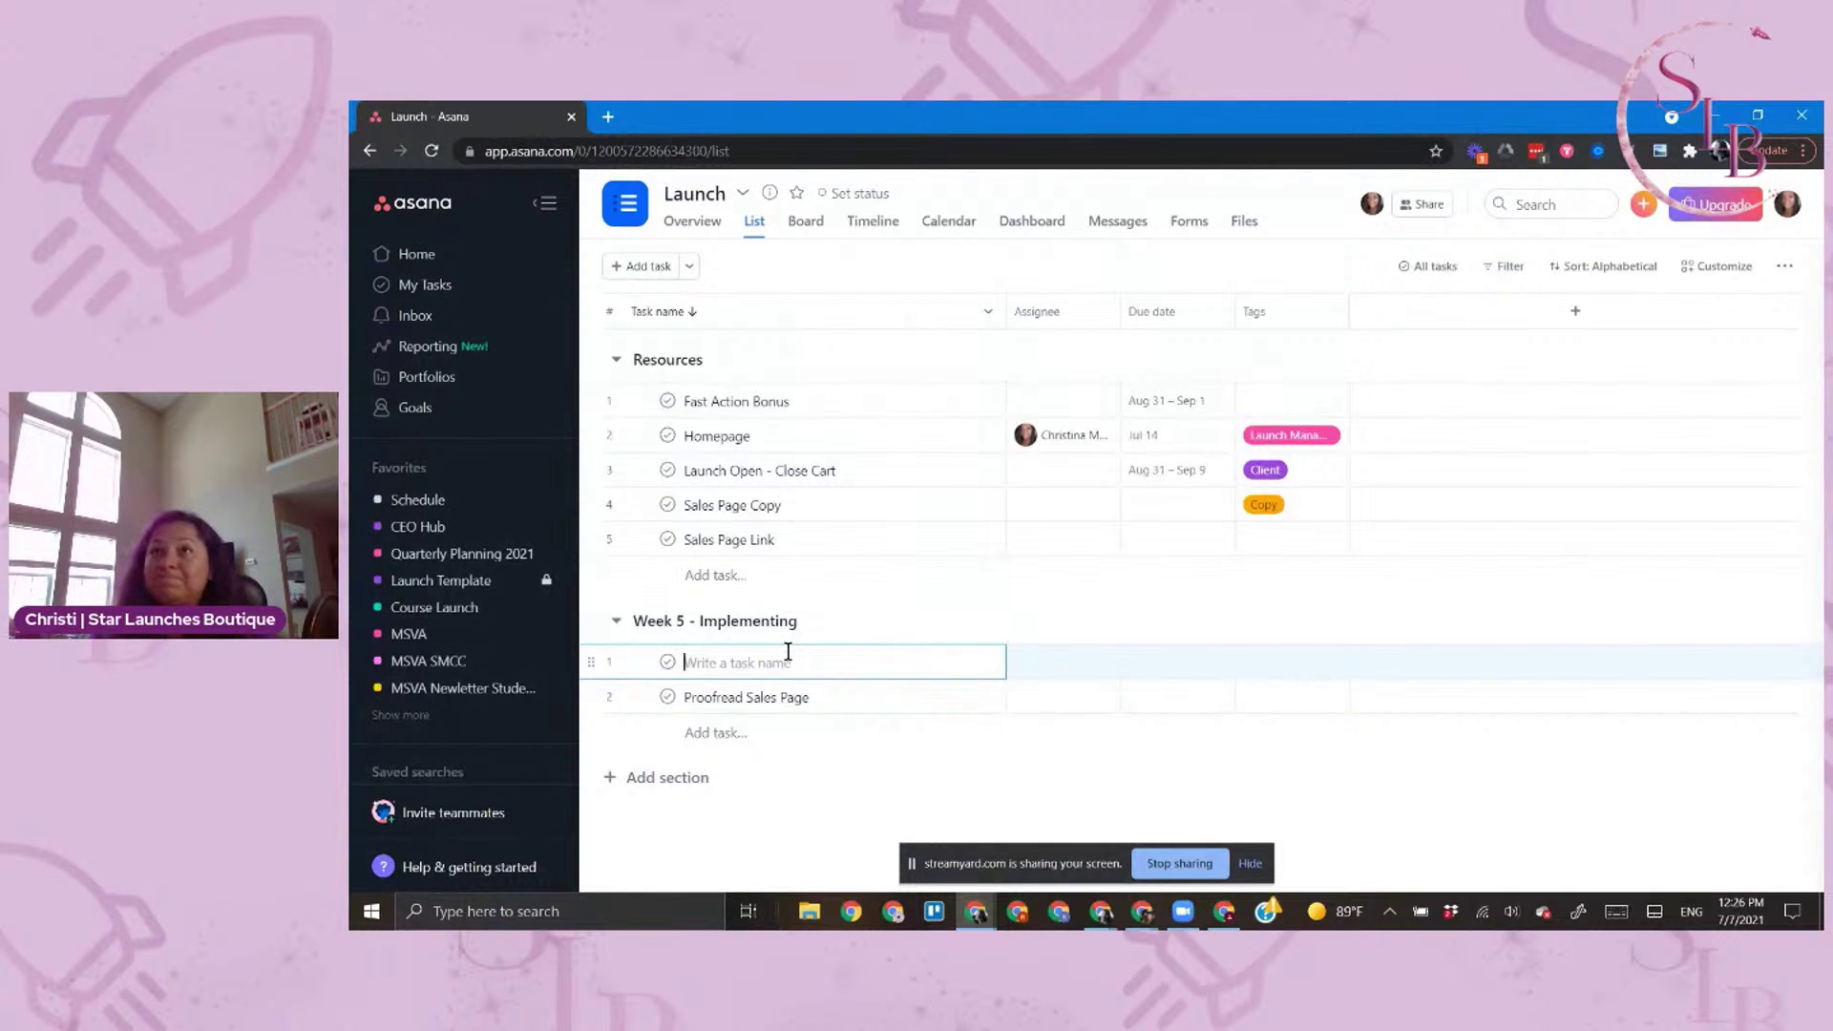
# Add a task named Connecting the Sales Page to Checkout above Proofread Sales Page and discard the extra blank task
pyautogui.write('Connecting')
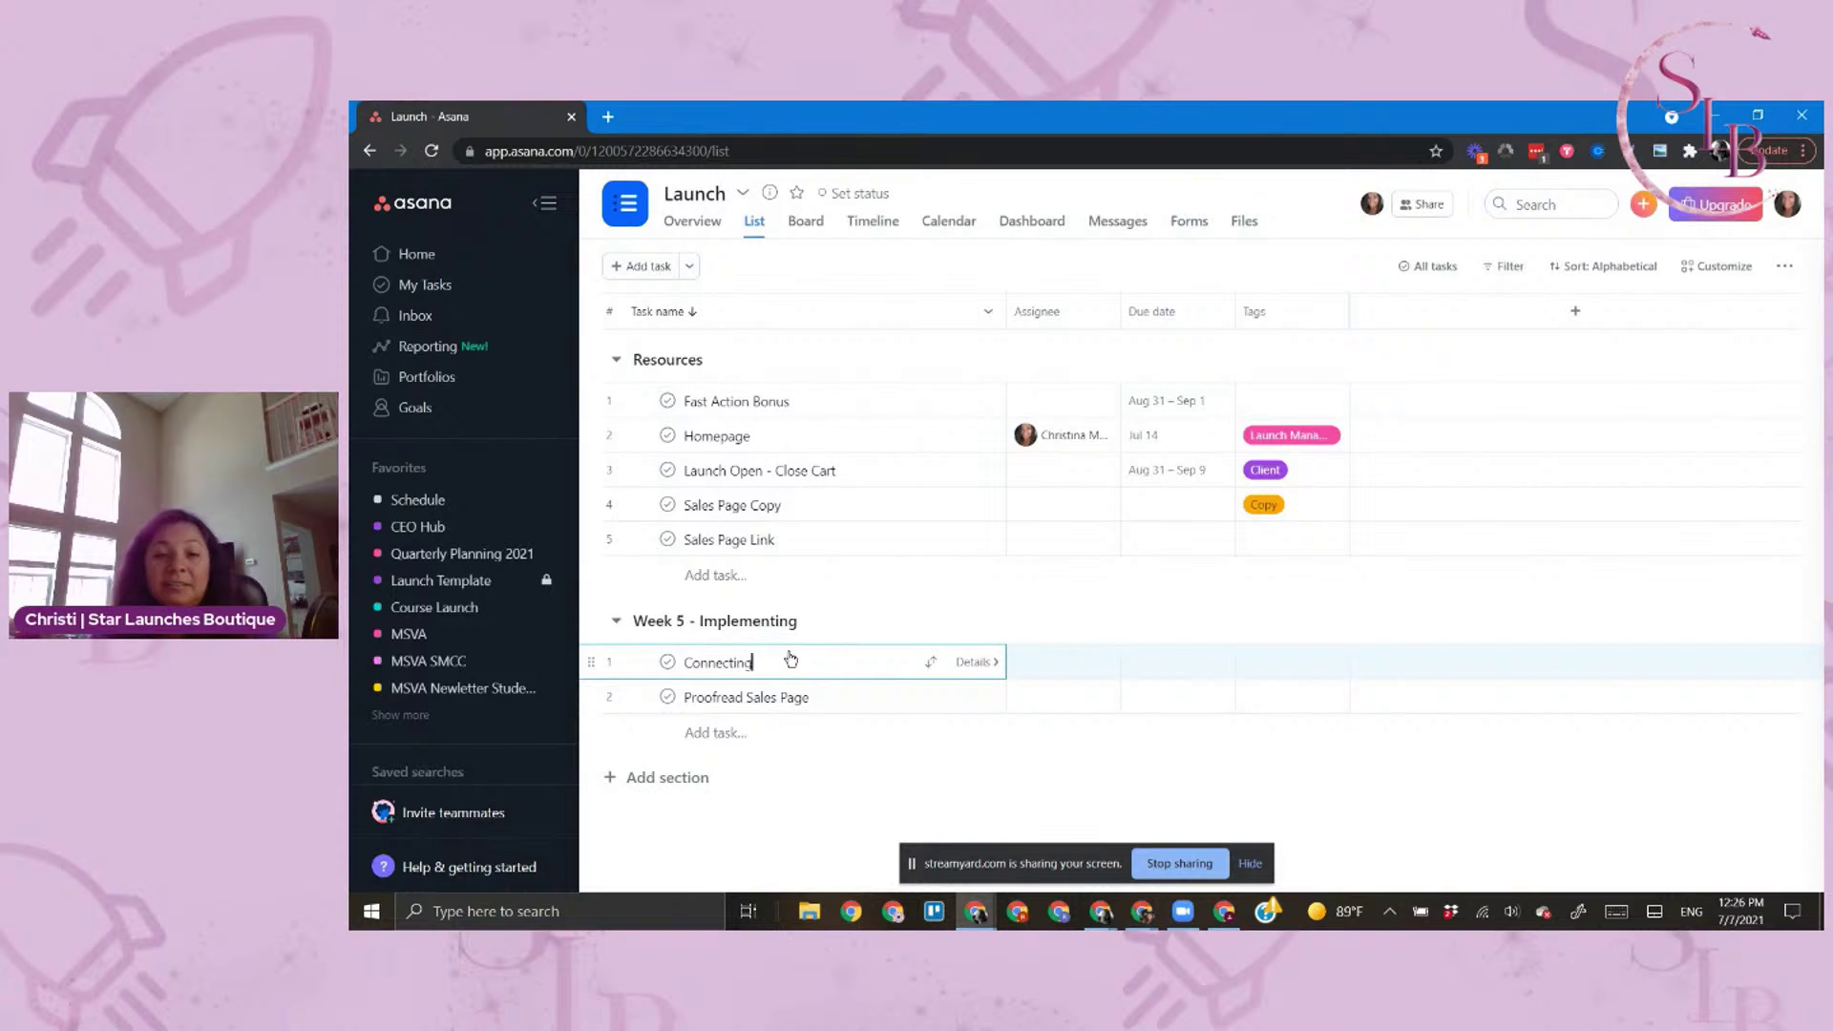
pyautogui.write(' the Sales Page')
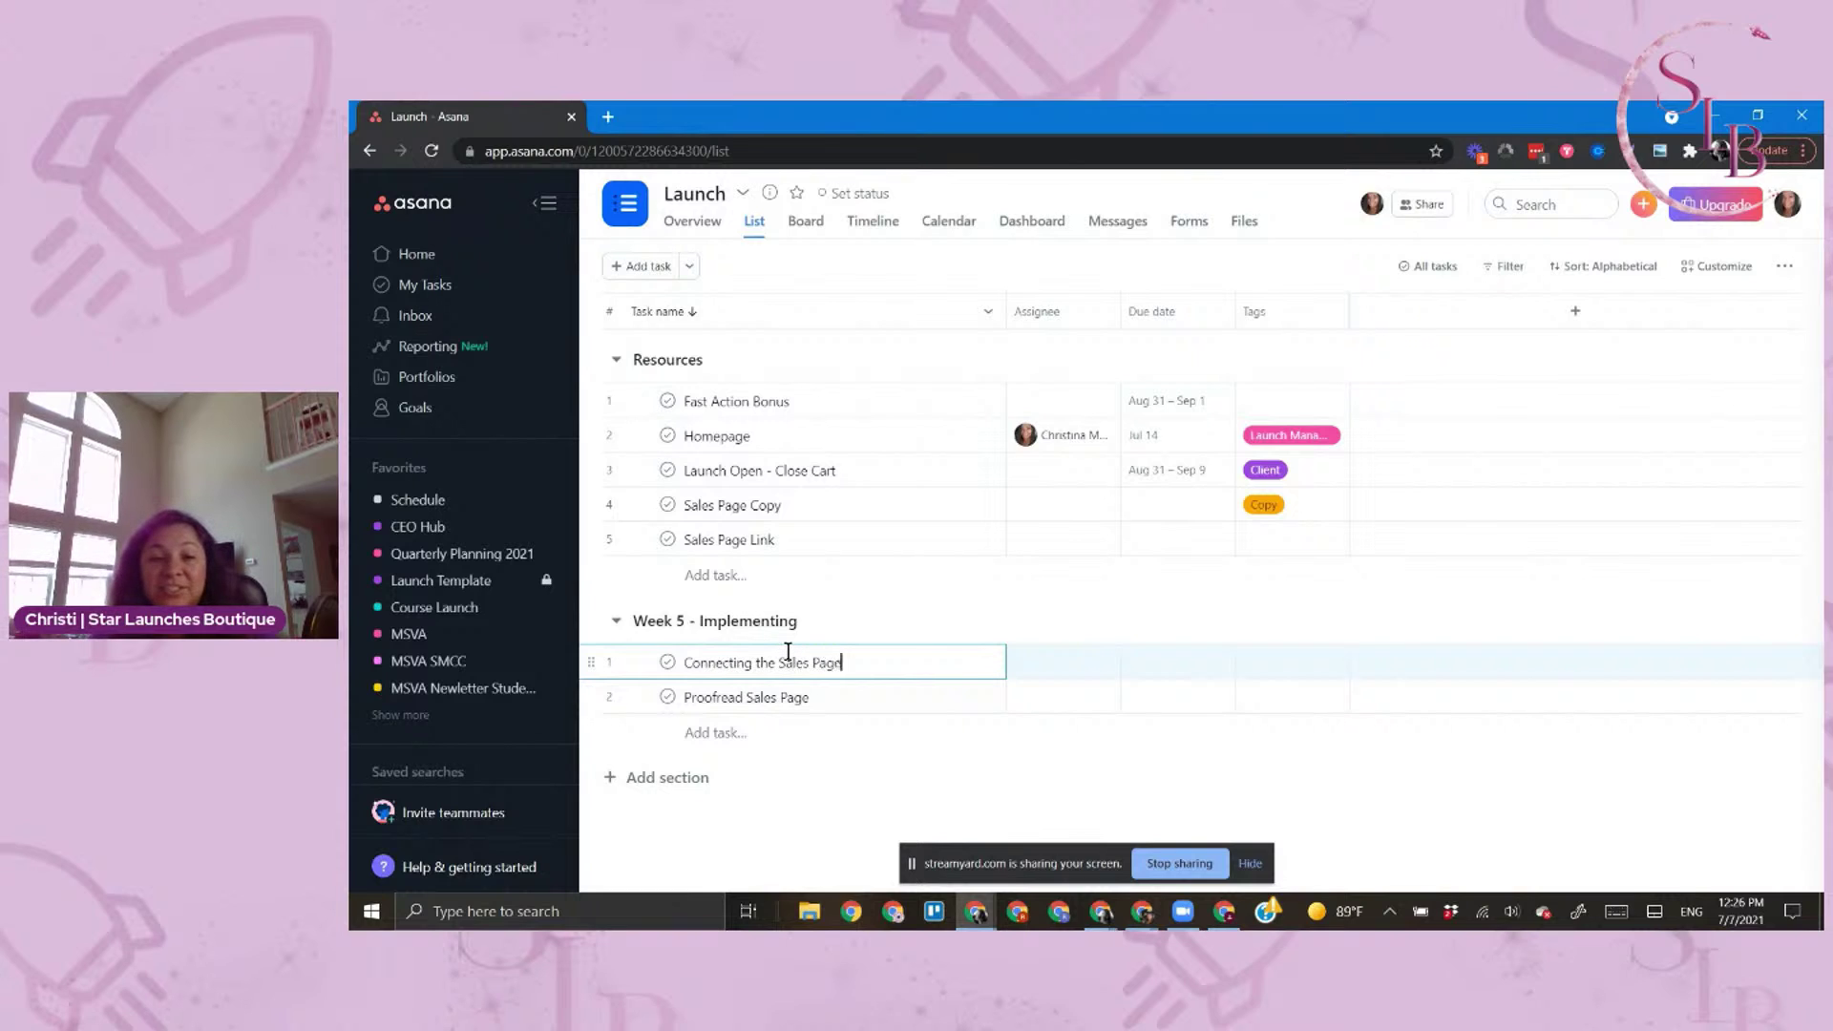
pyautogui.write(' to Checkout')
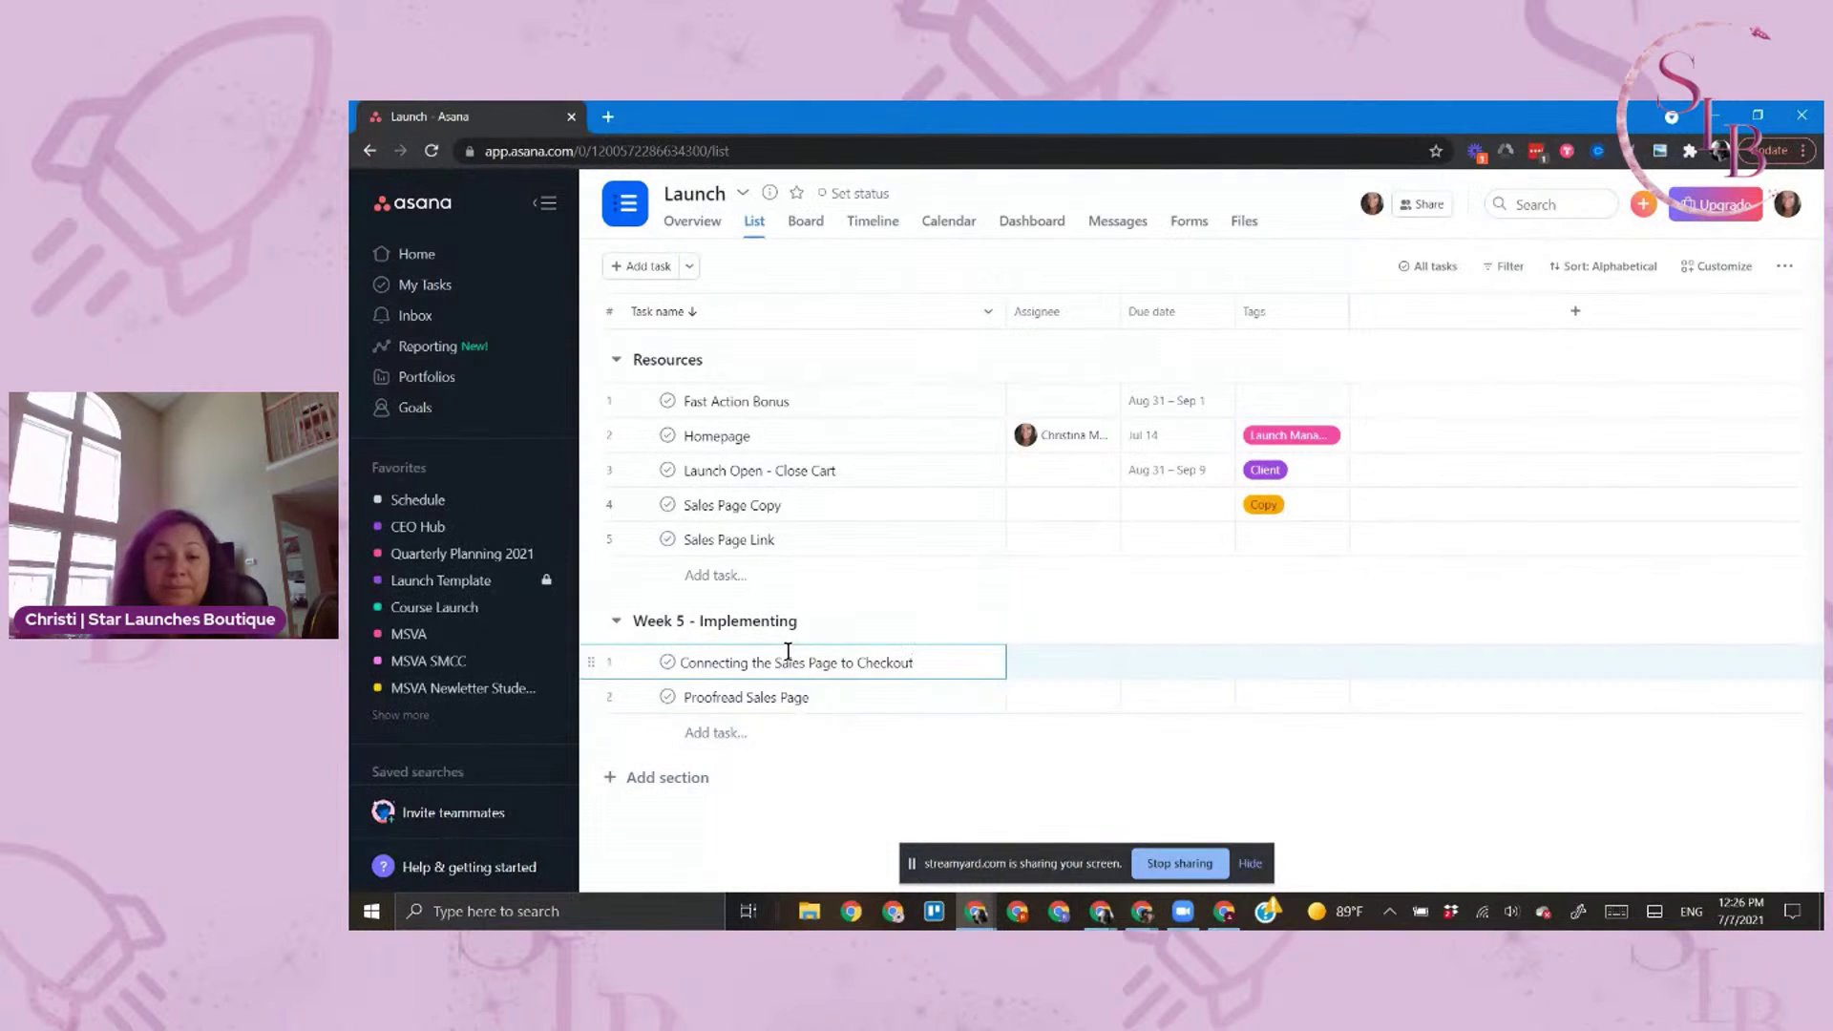
pyautogui.press('Return')
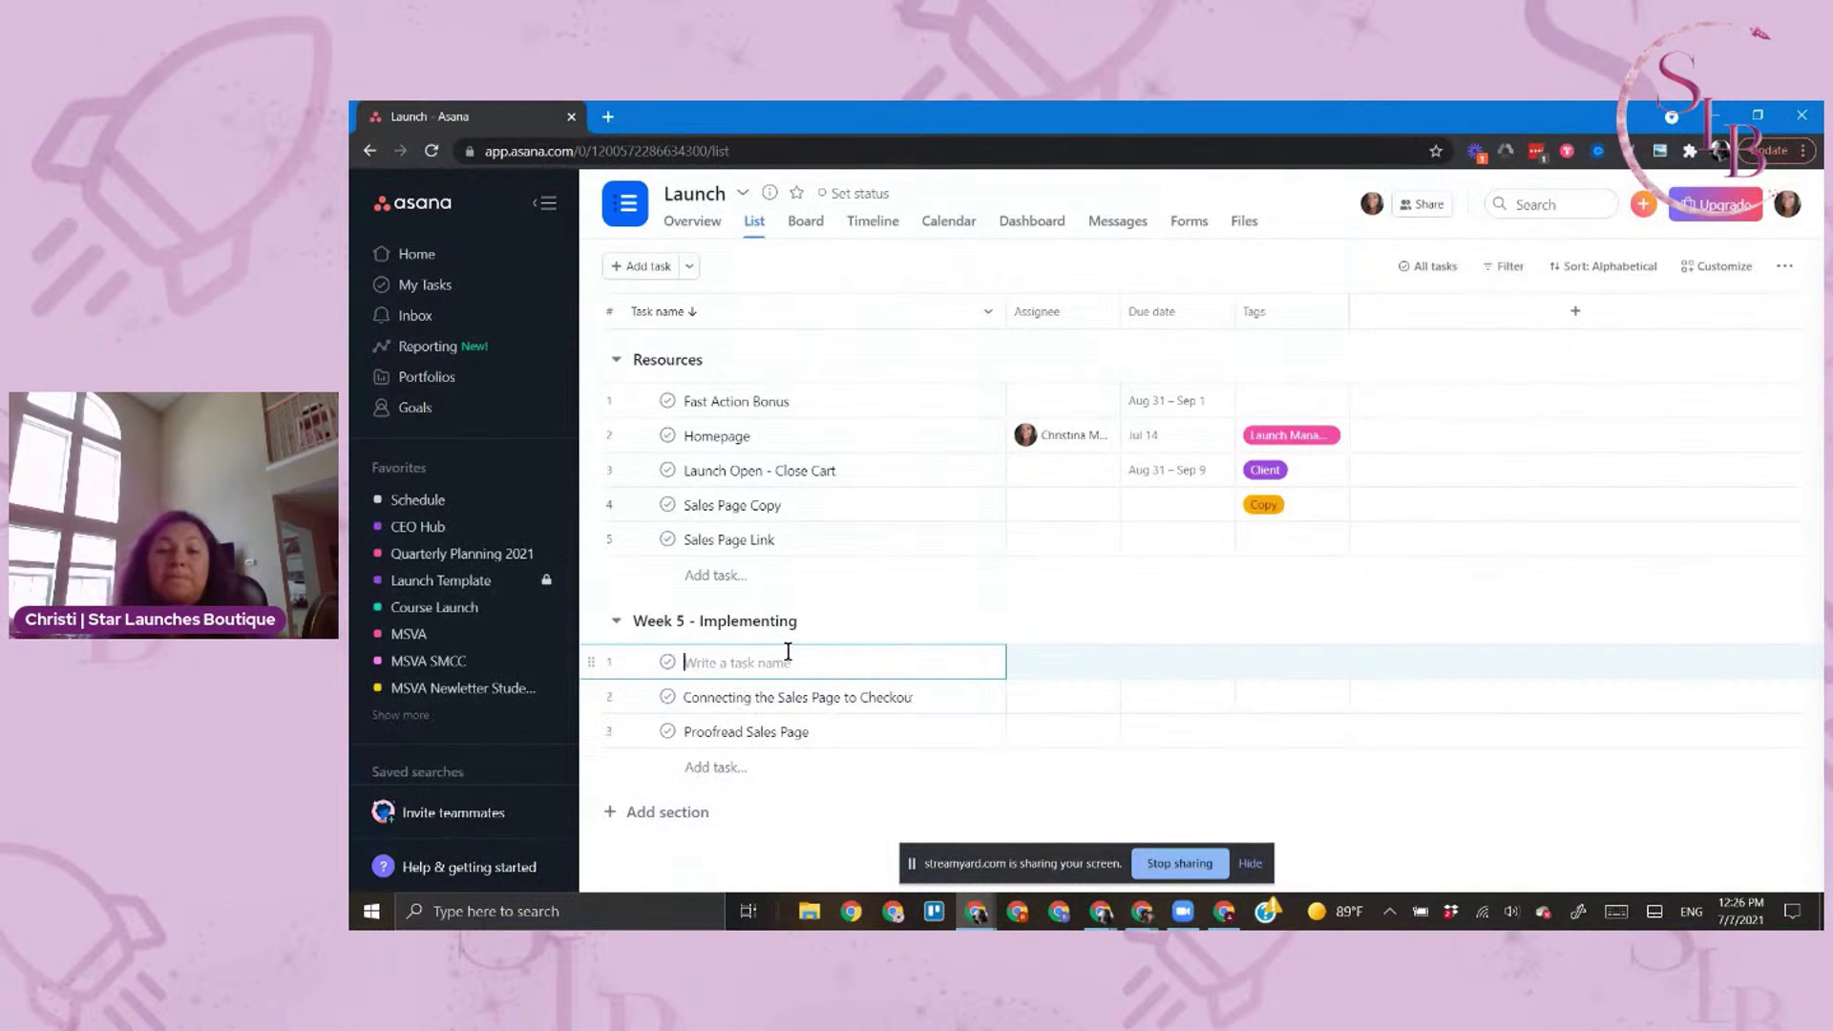
pyautogui.press('Escape')
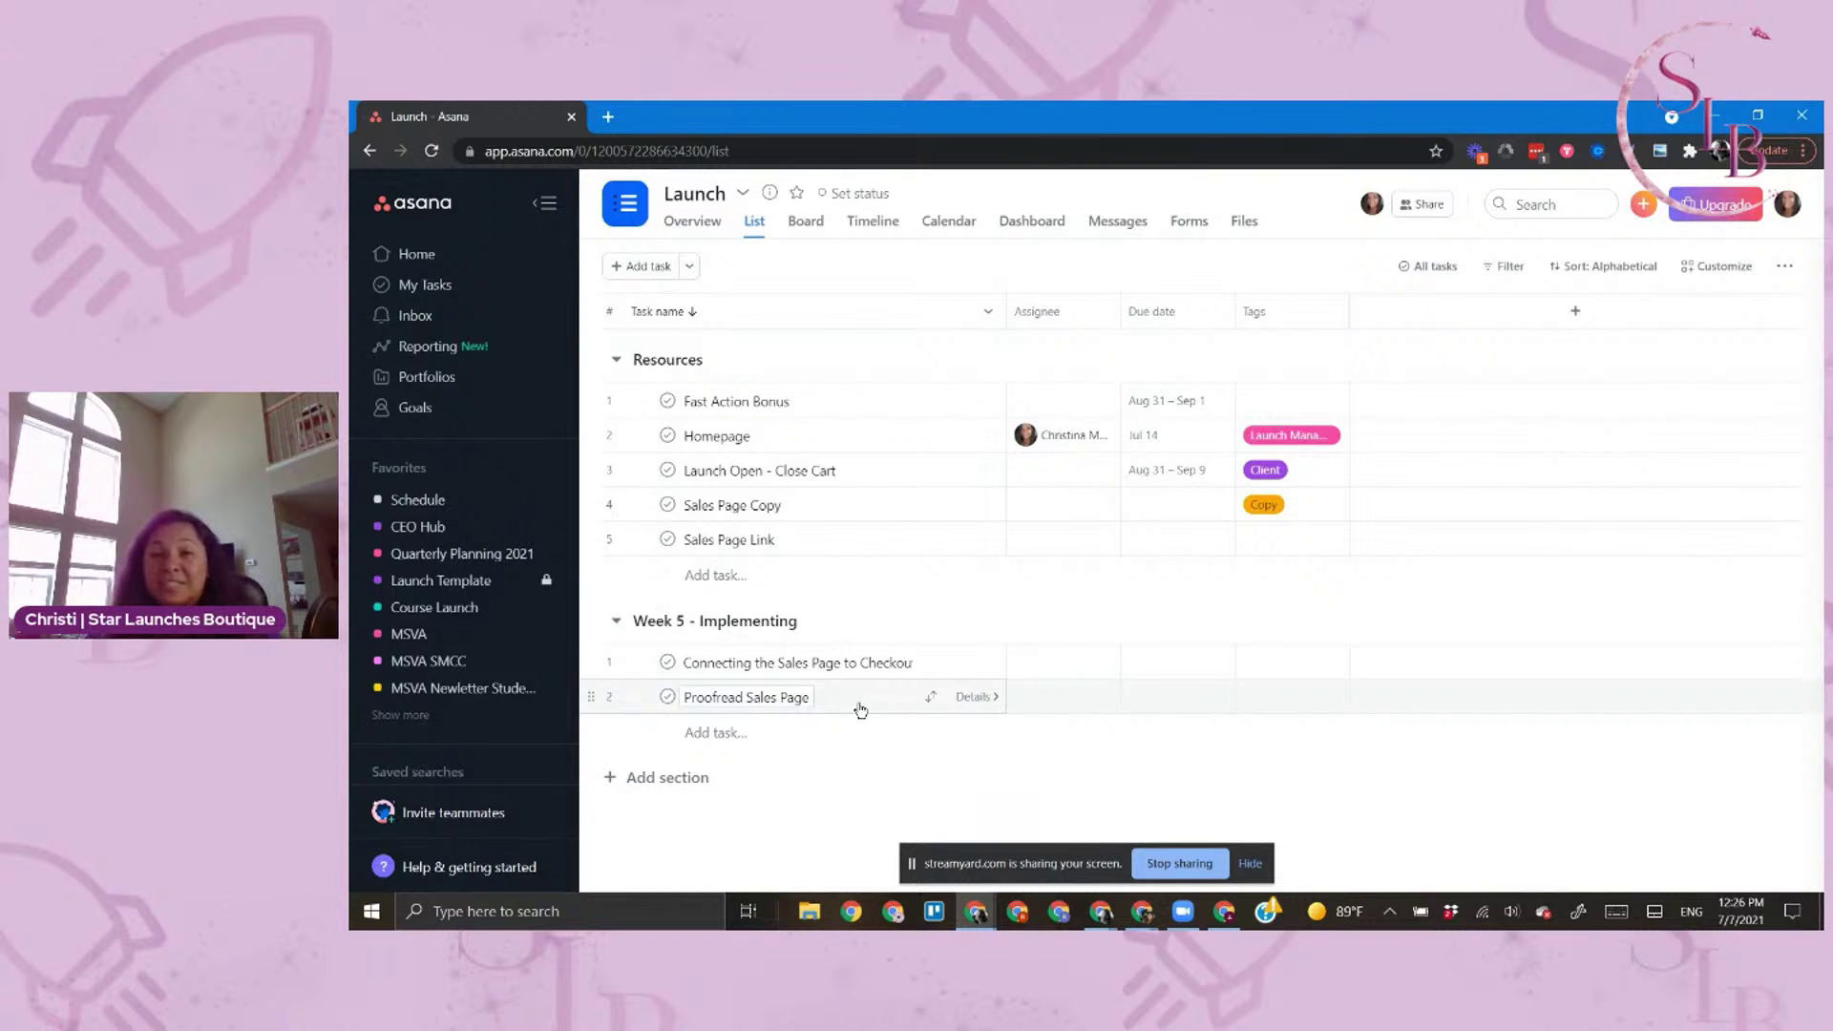
# Add a new section named Week 6 - Open Cart below the Week 5 - Implementing section
pyautogui.click(696, 777)
pyautogui.write('B')
pyautogui.press('BackSpace')
pyautogui.write('Week ')
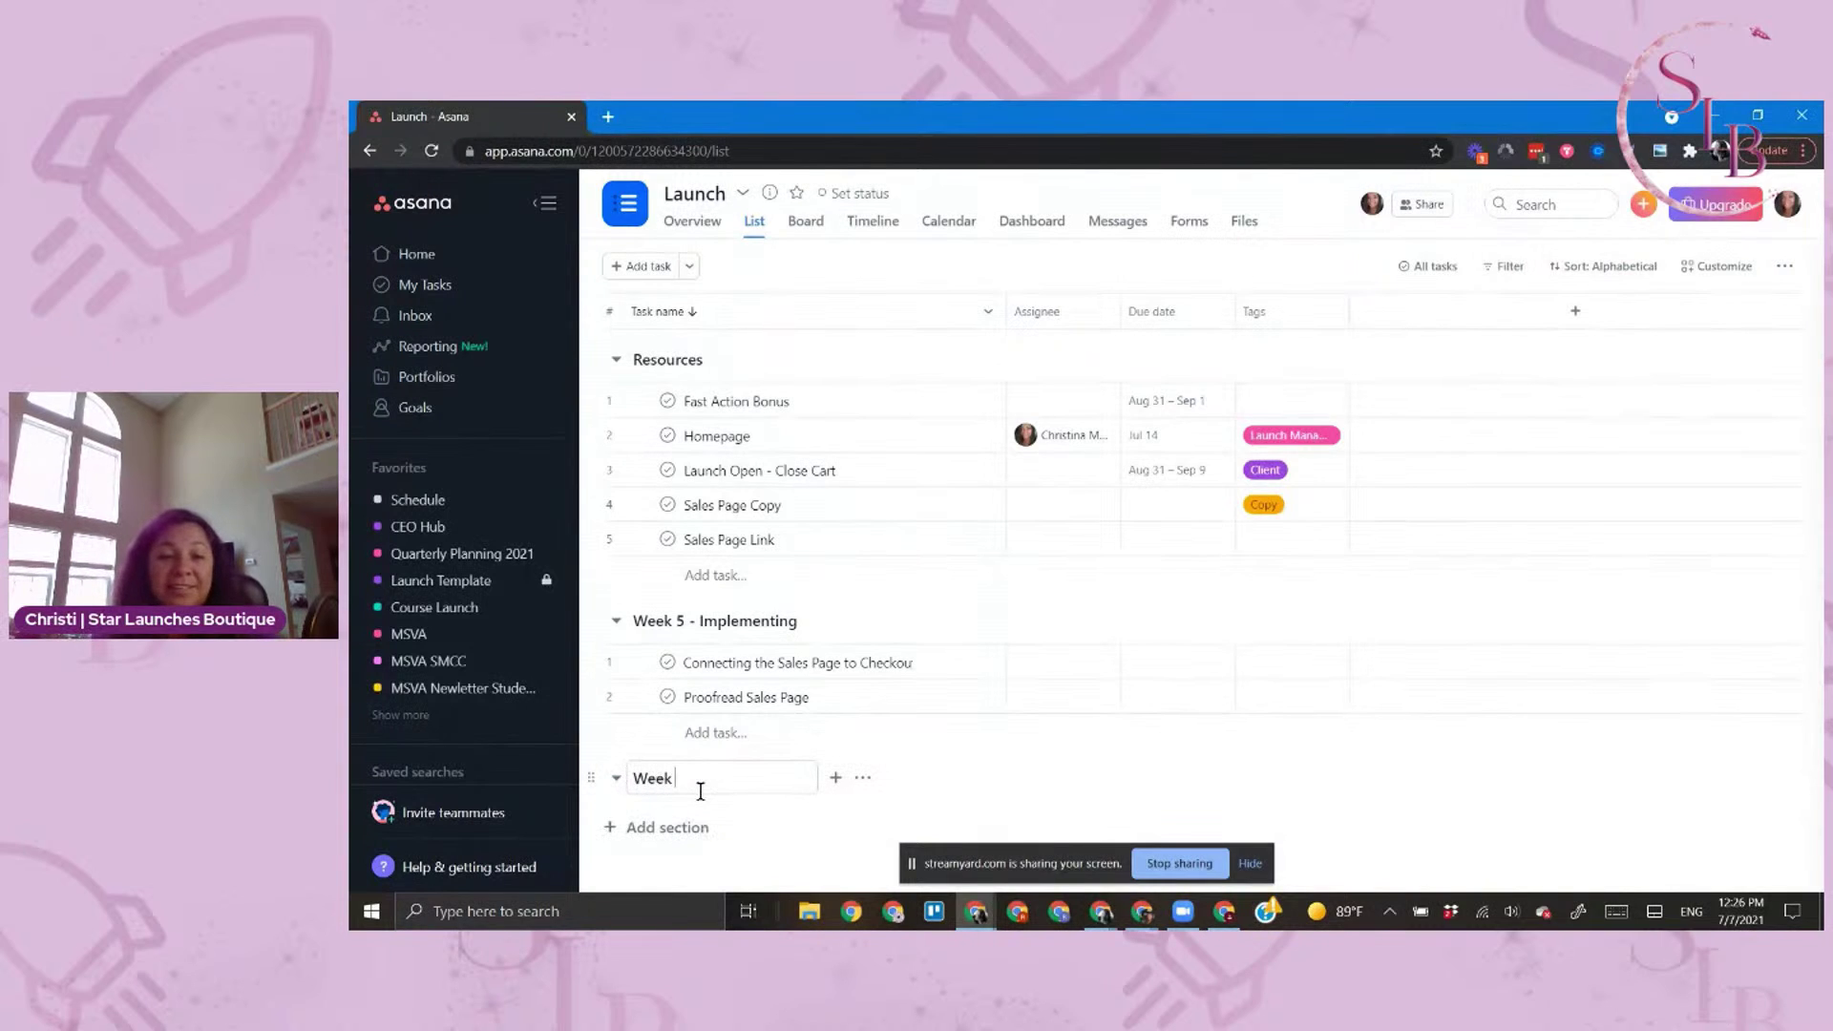
pyautogui.write('6 - Open Cart')
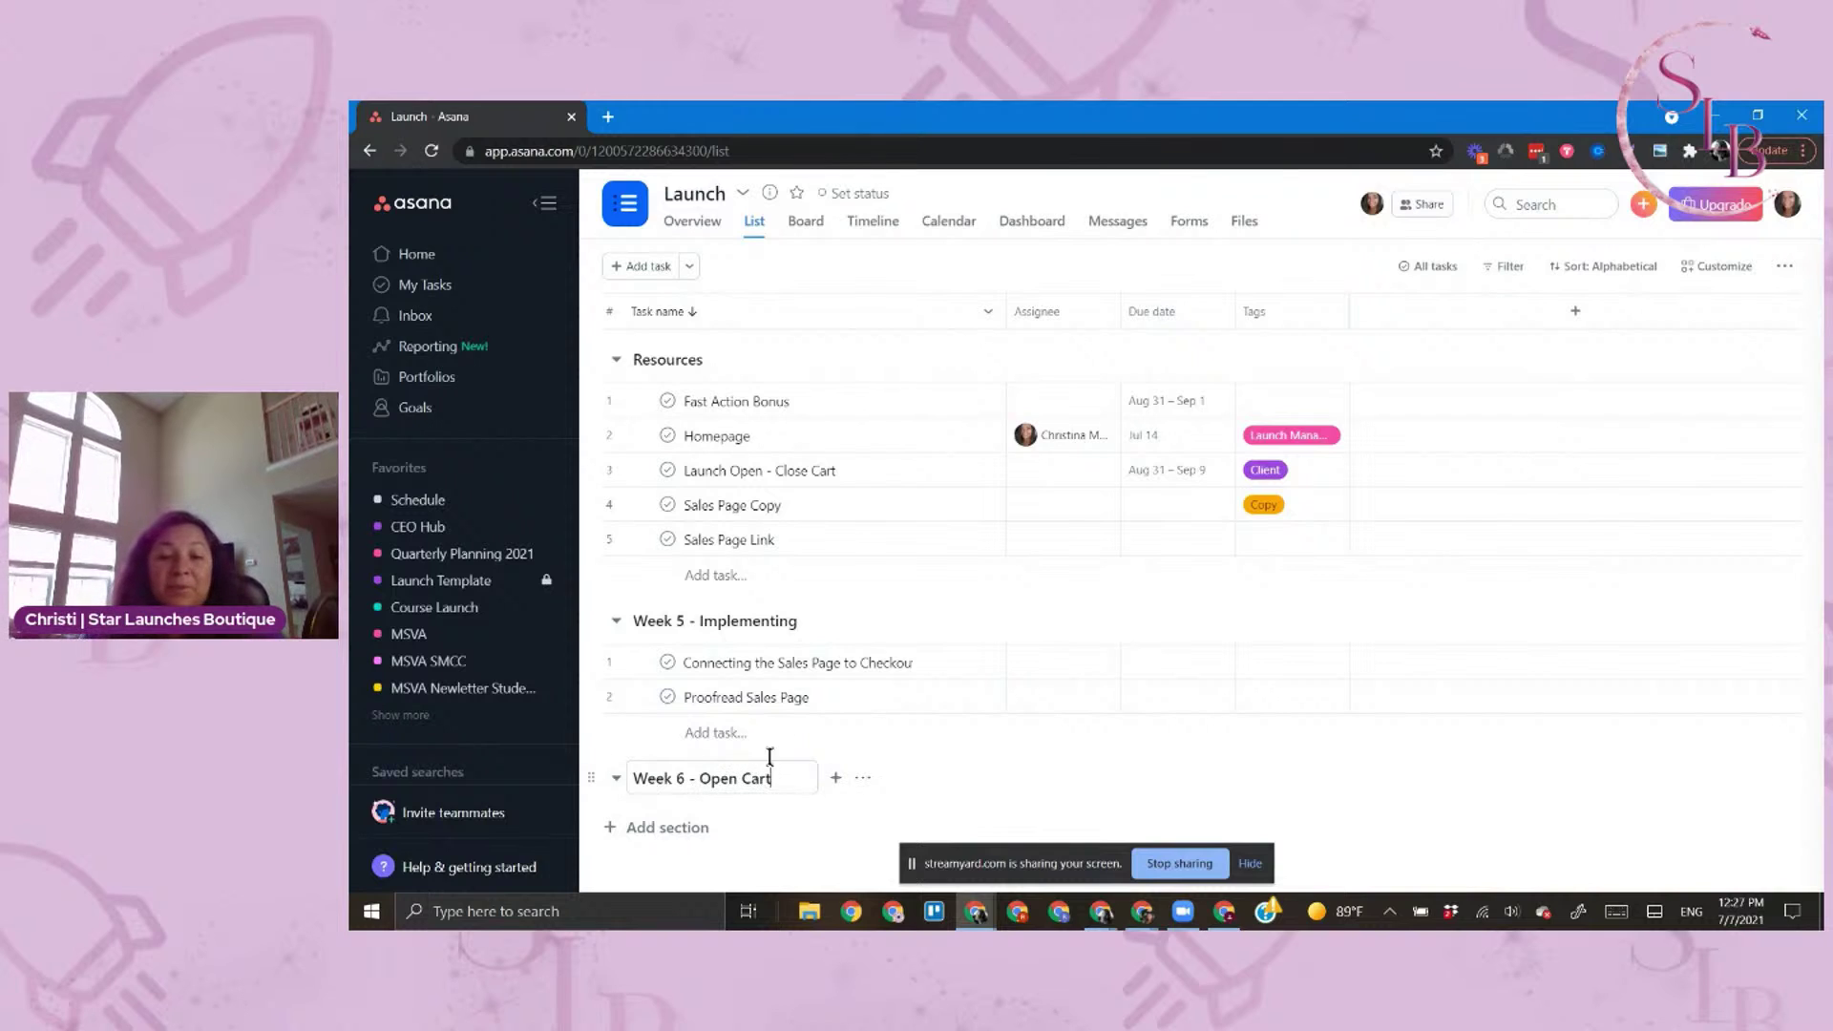
pyautogui.press('Return')
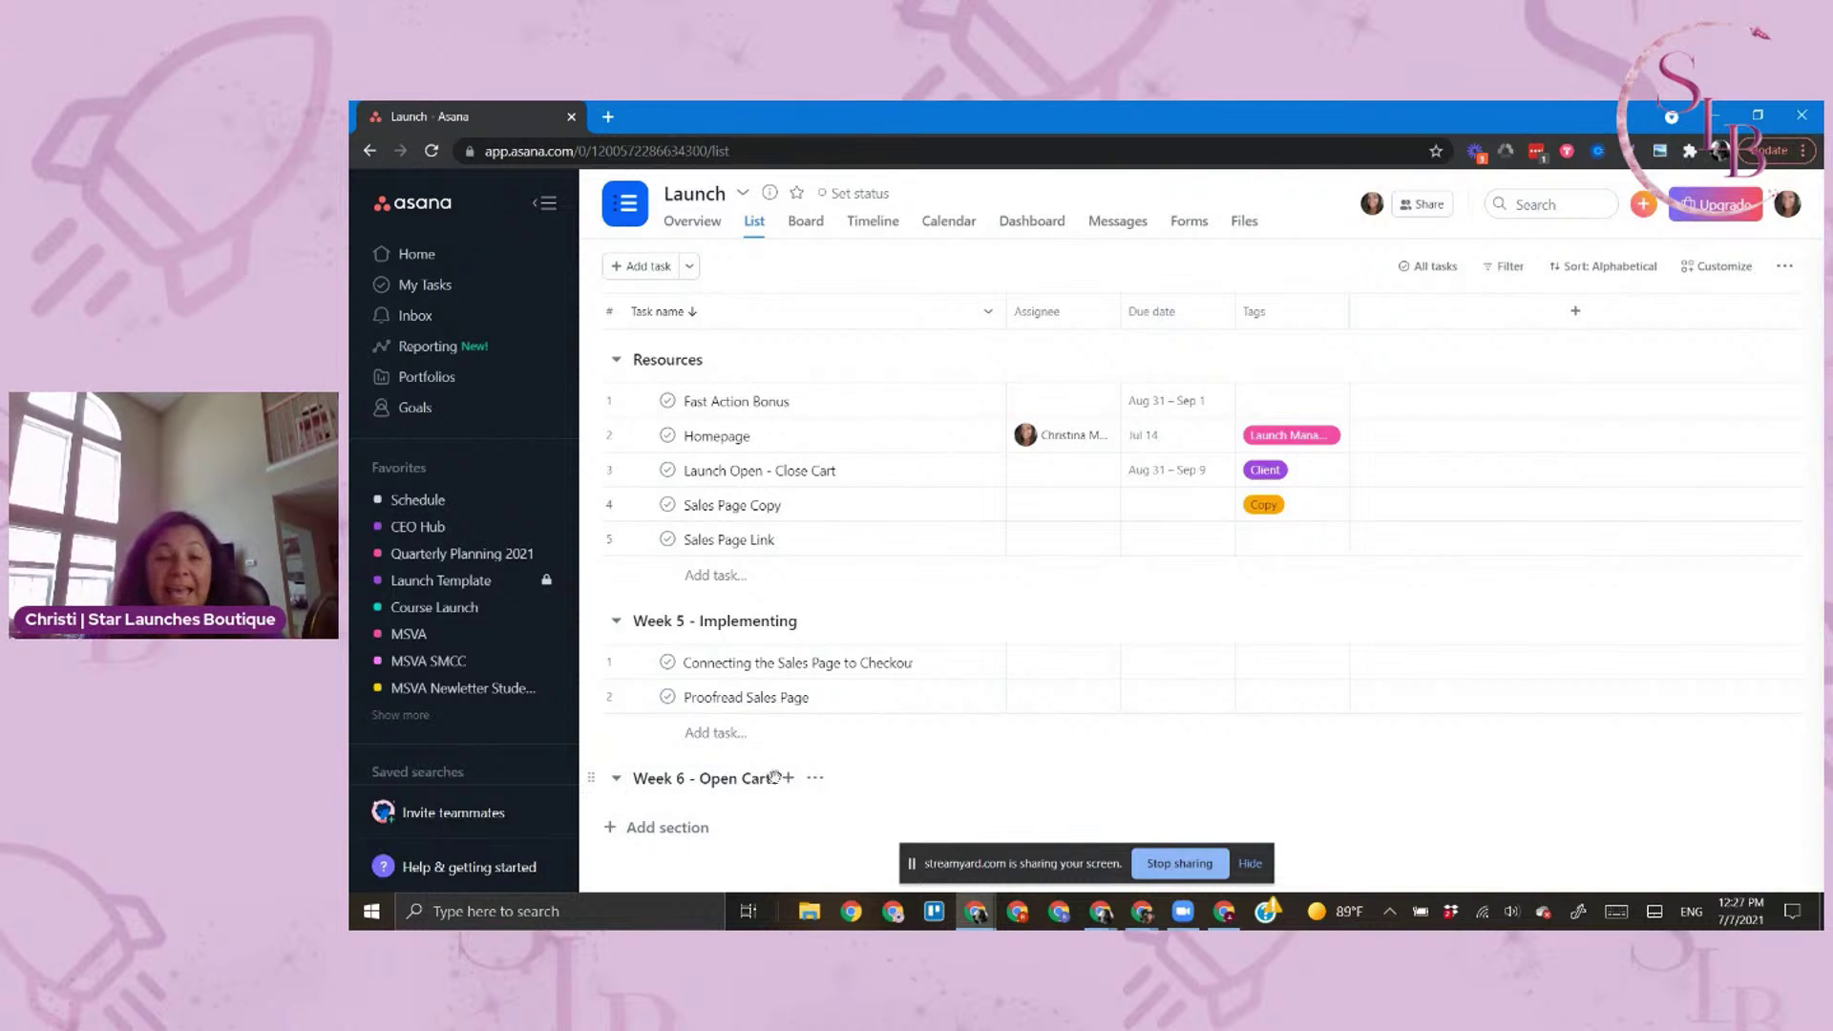
# Add a task named Publish Sales Page to the Week 6 - Open Cart section
pyautogui.click(783, 779)
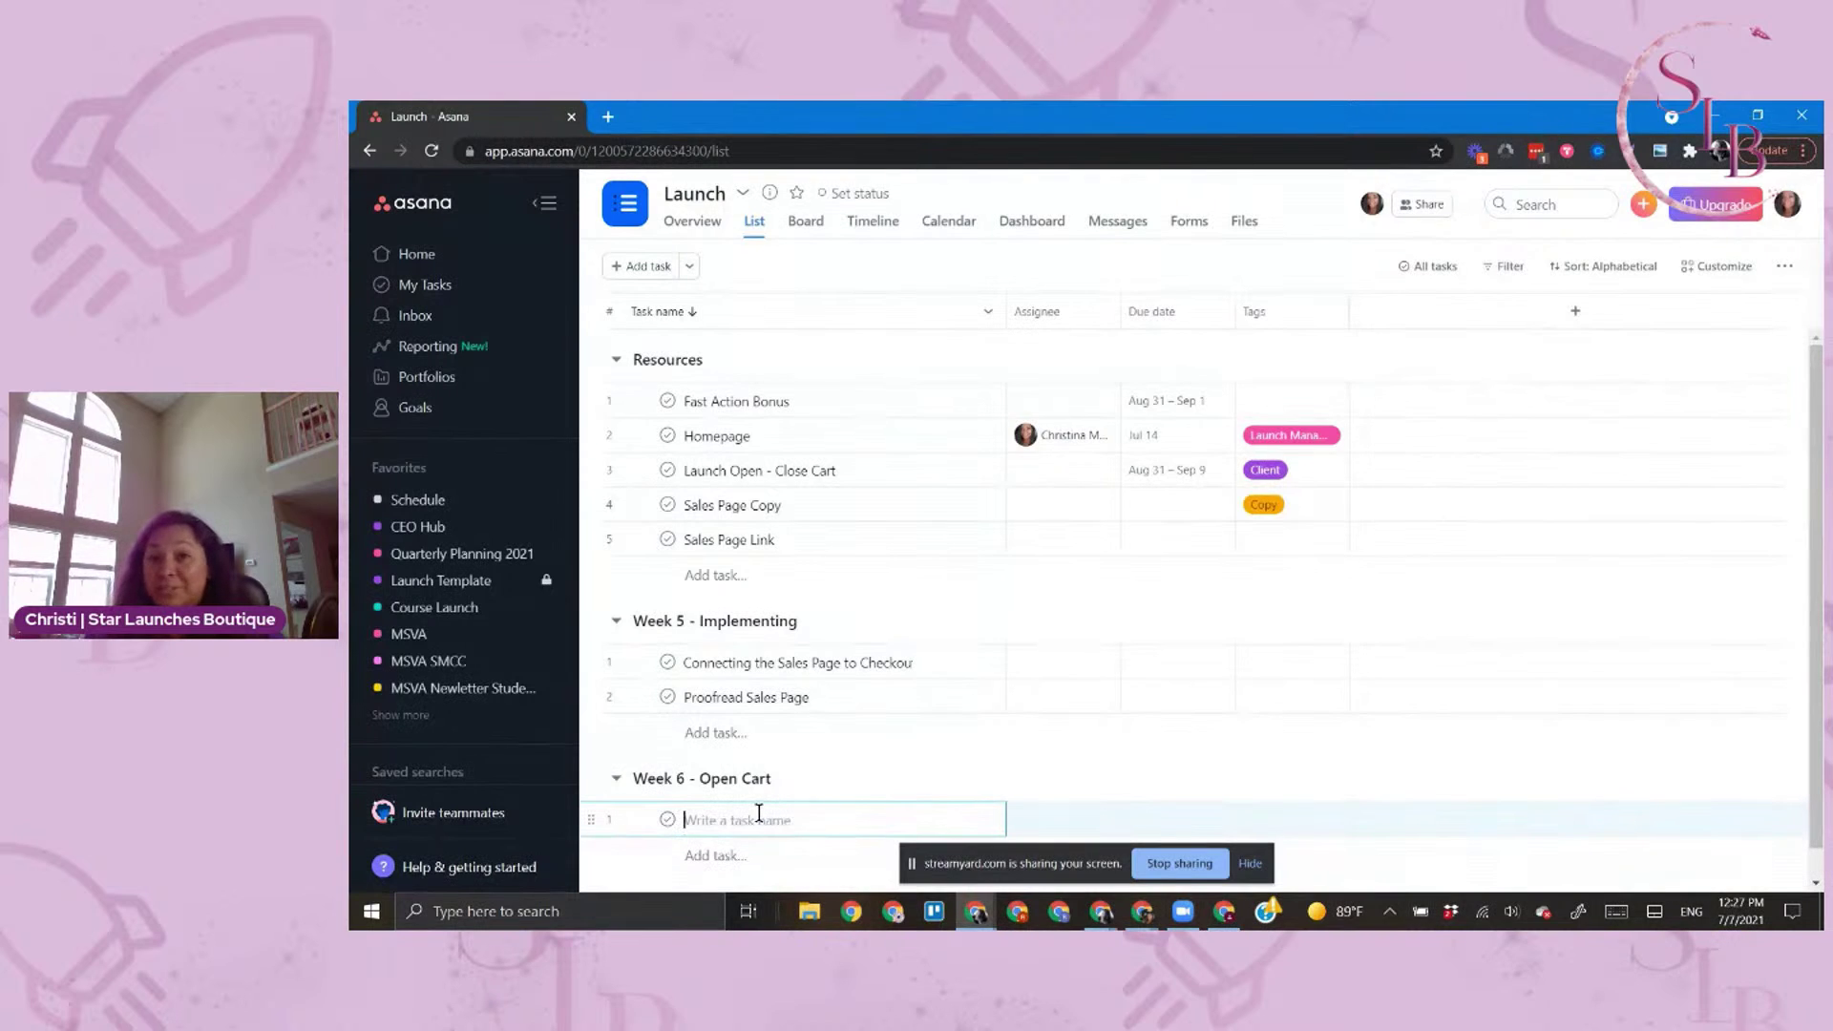
pyautogui.write('Publish Sales PAg')
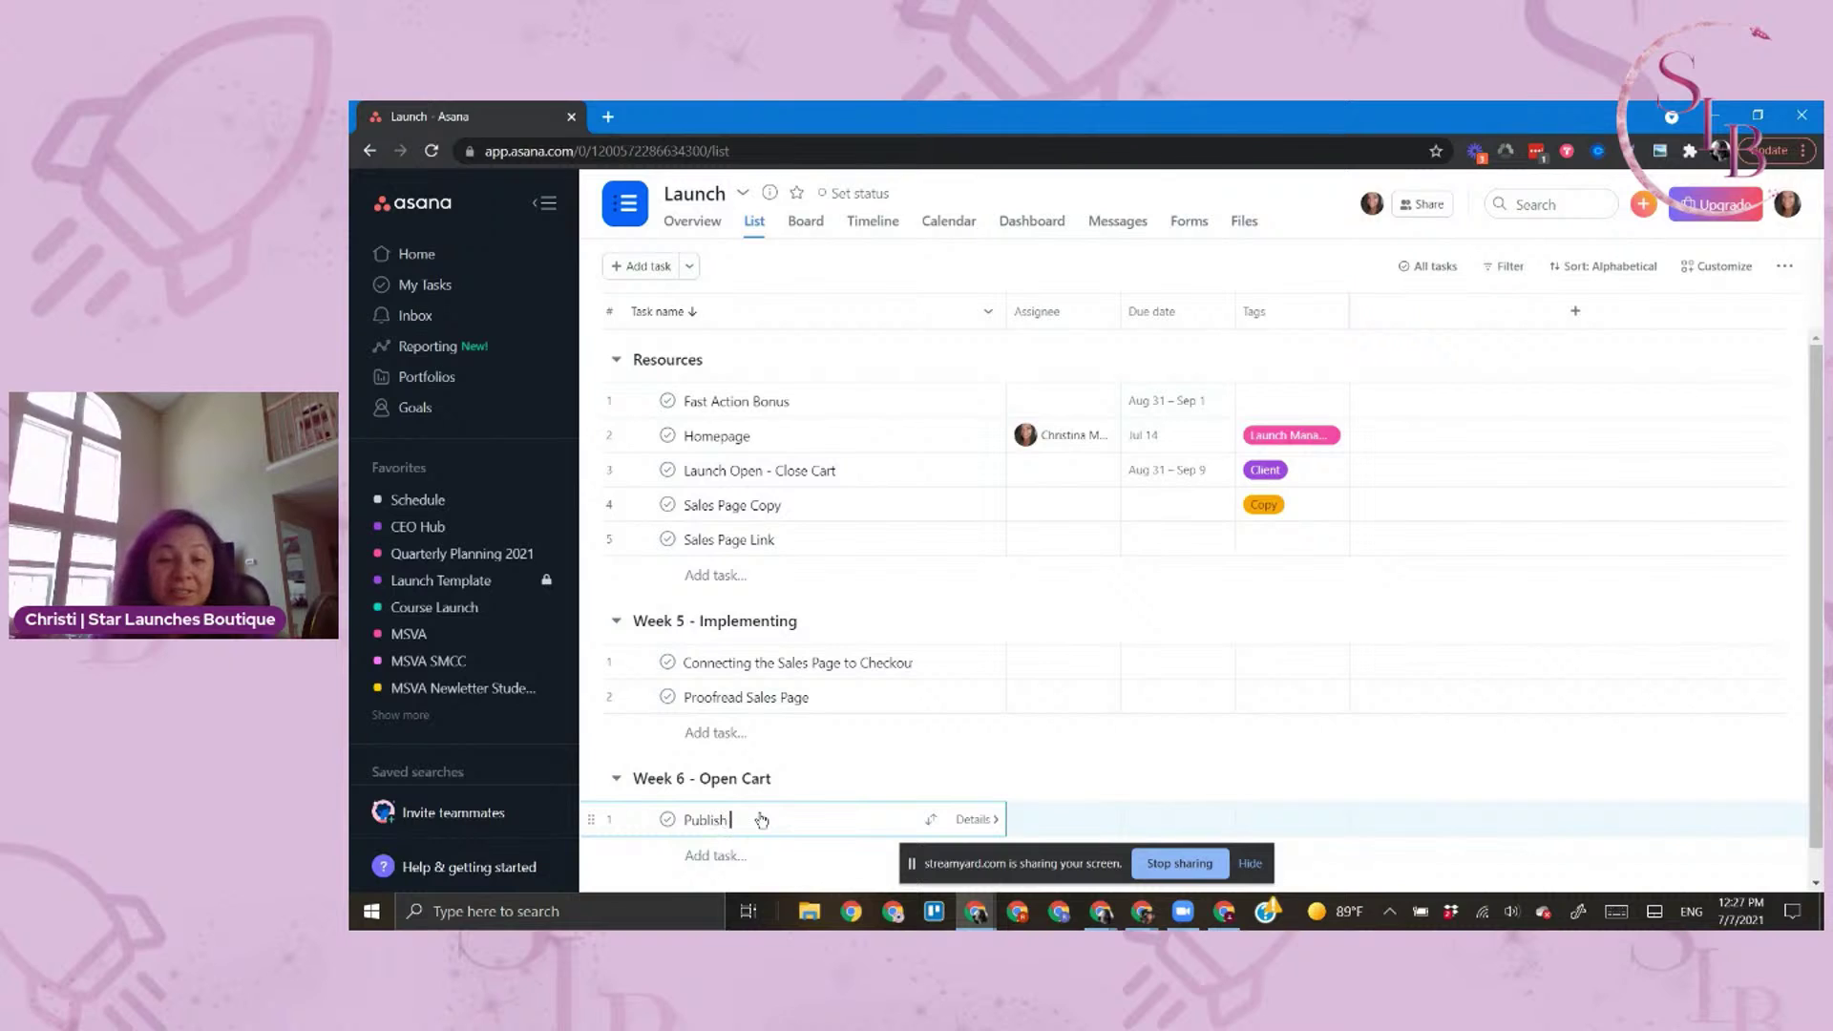
pyautogui.press('BackSpace')
pyautogui.press('BackSpace')
pyautogui.write('age')
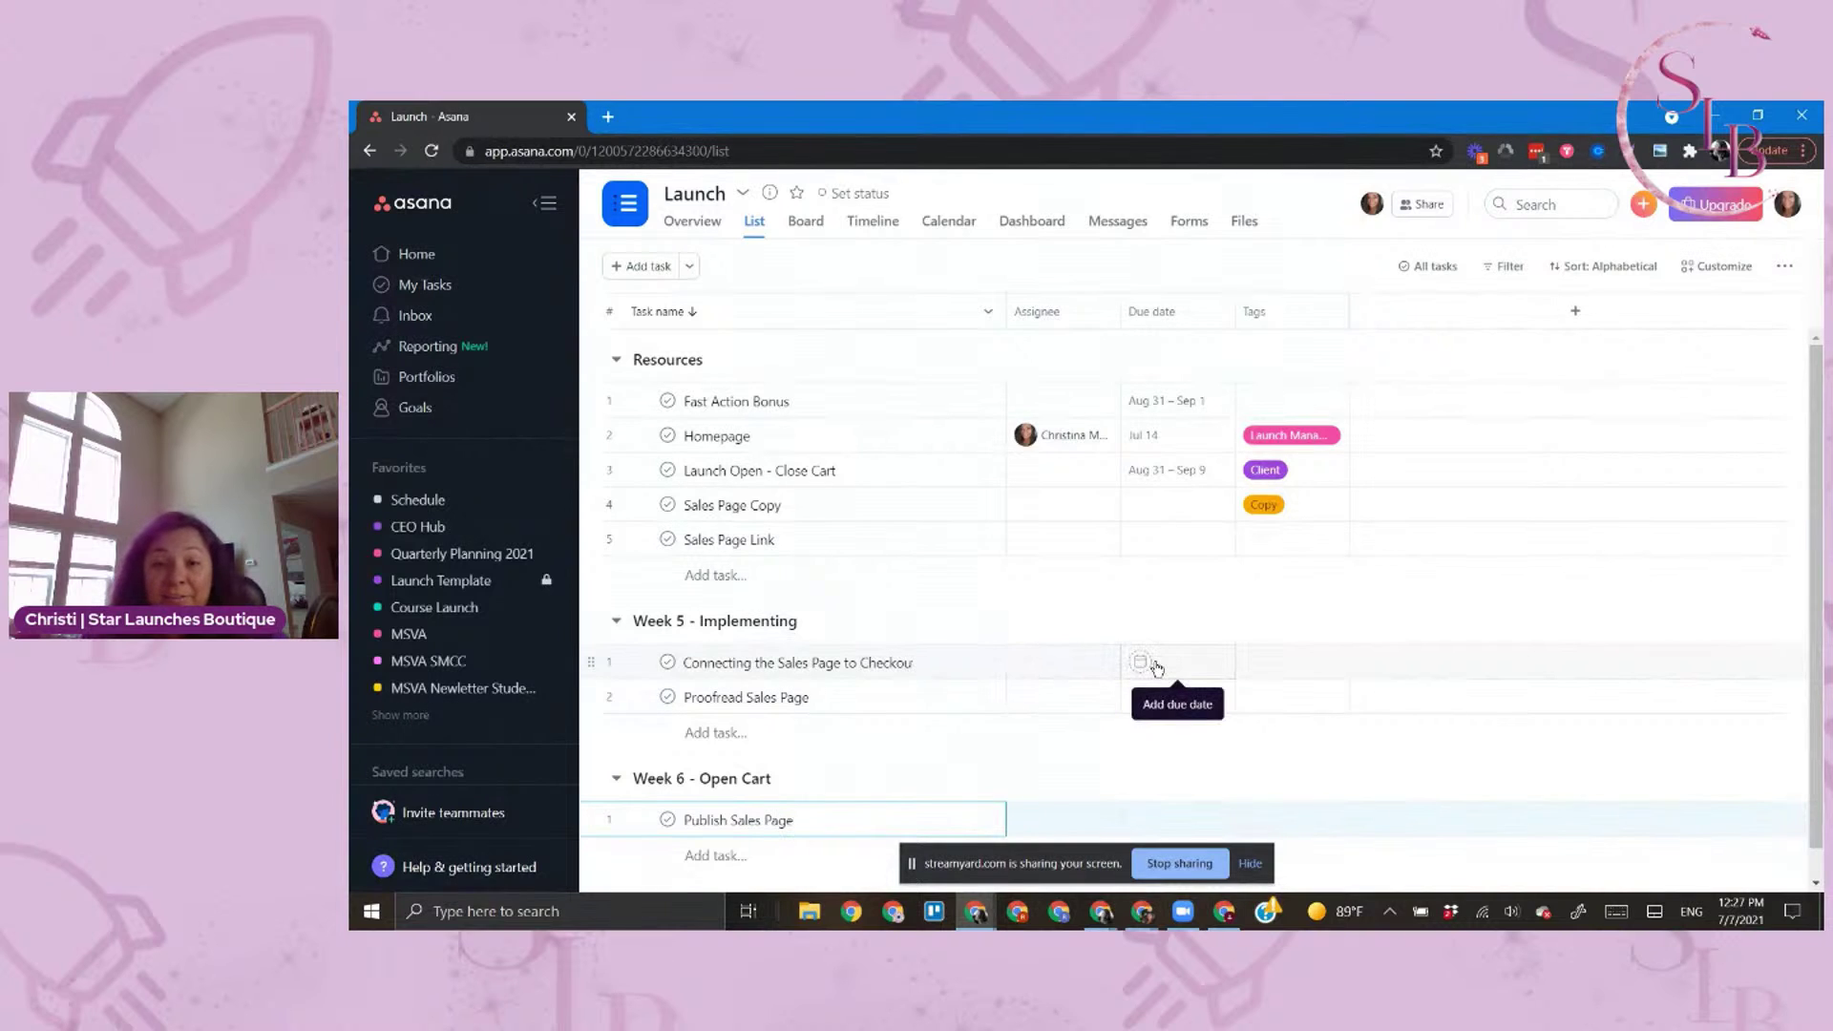
# Set the due date of the Connecting the Sales Page to Checkout task to August 24, 2021 at 12:30pm
pyautogui.click(1150, 661)
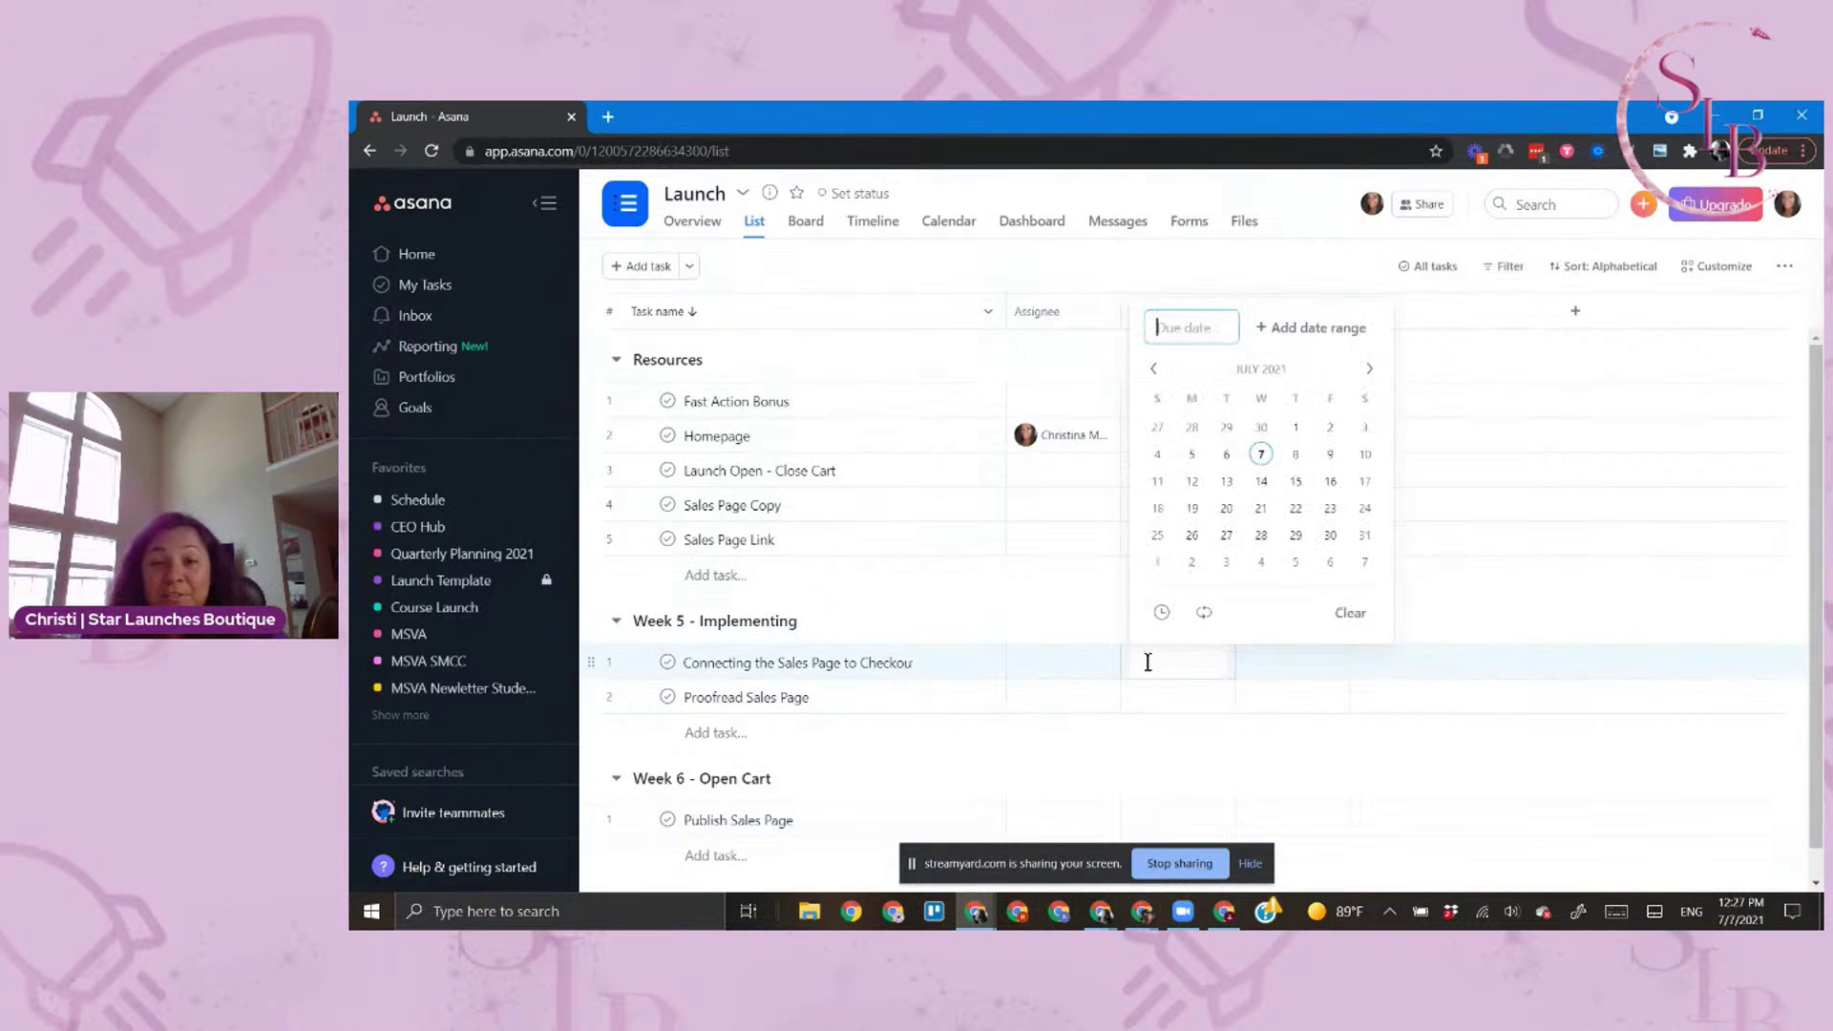
pyautogui.click(1063, 599)
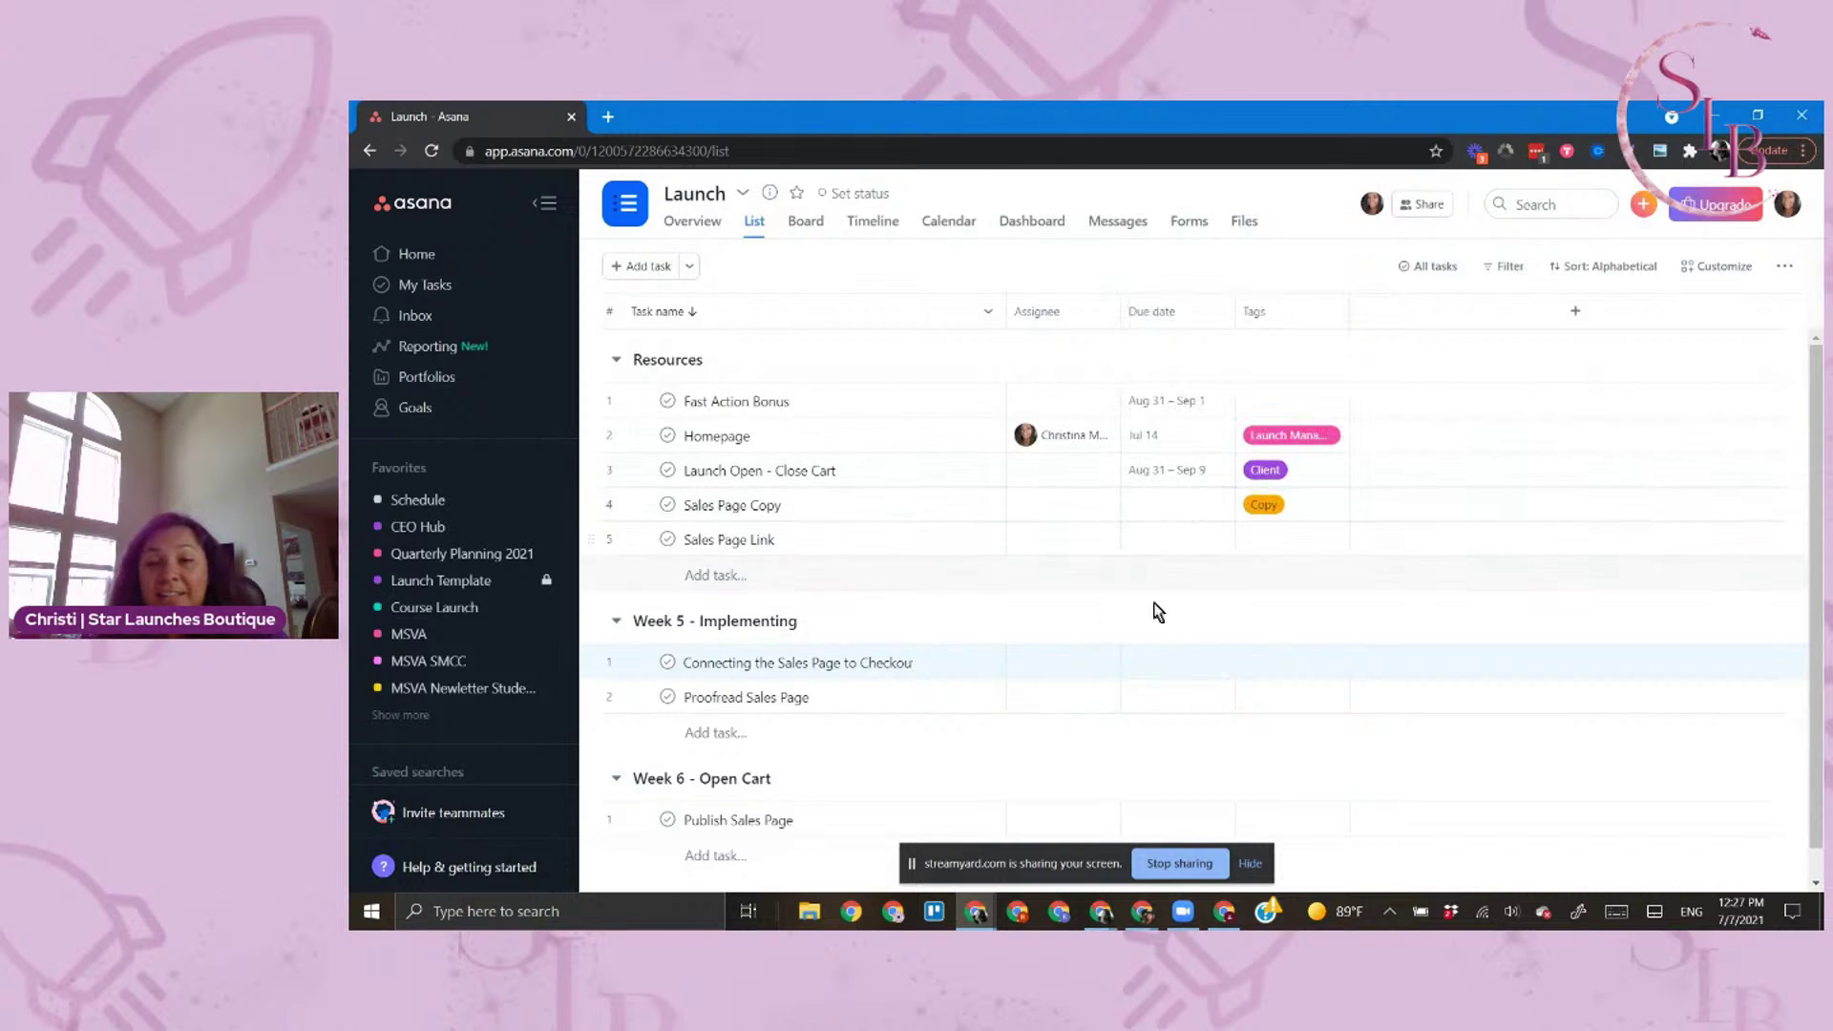
pyautogui.click(1139, 663)
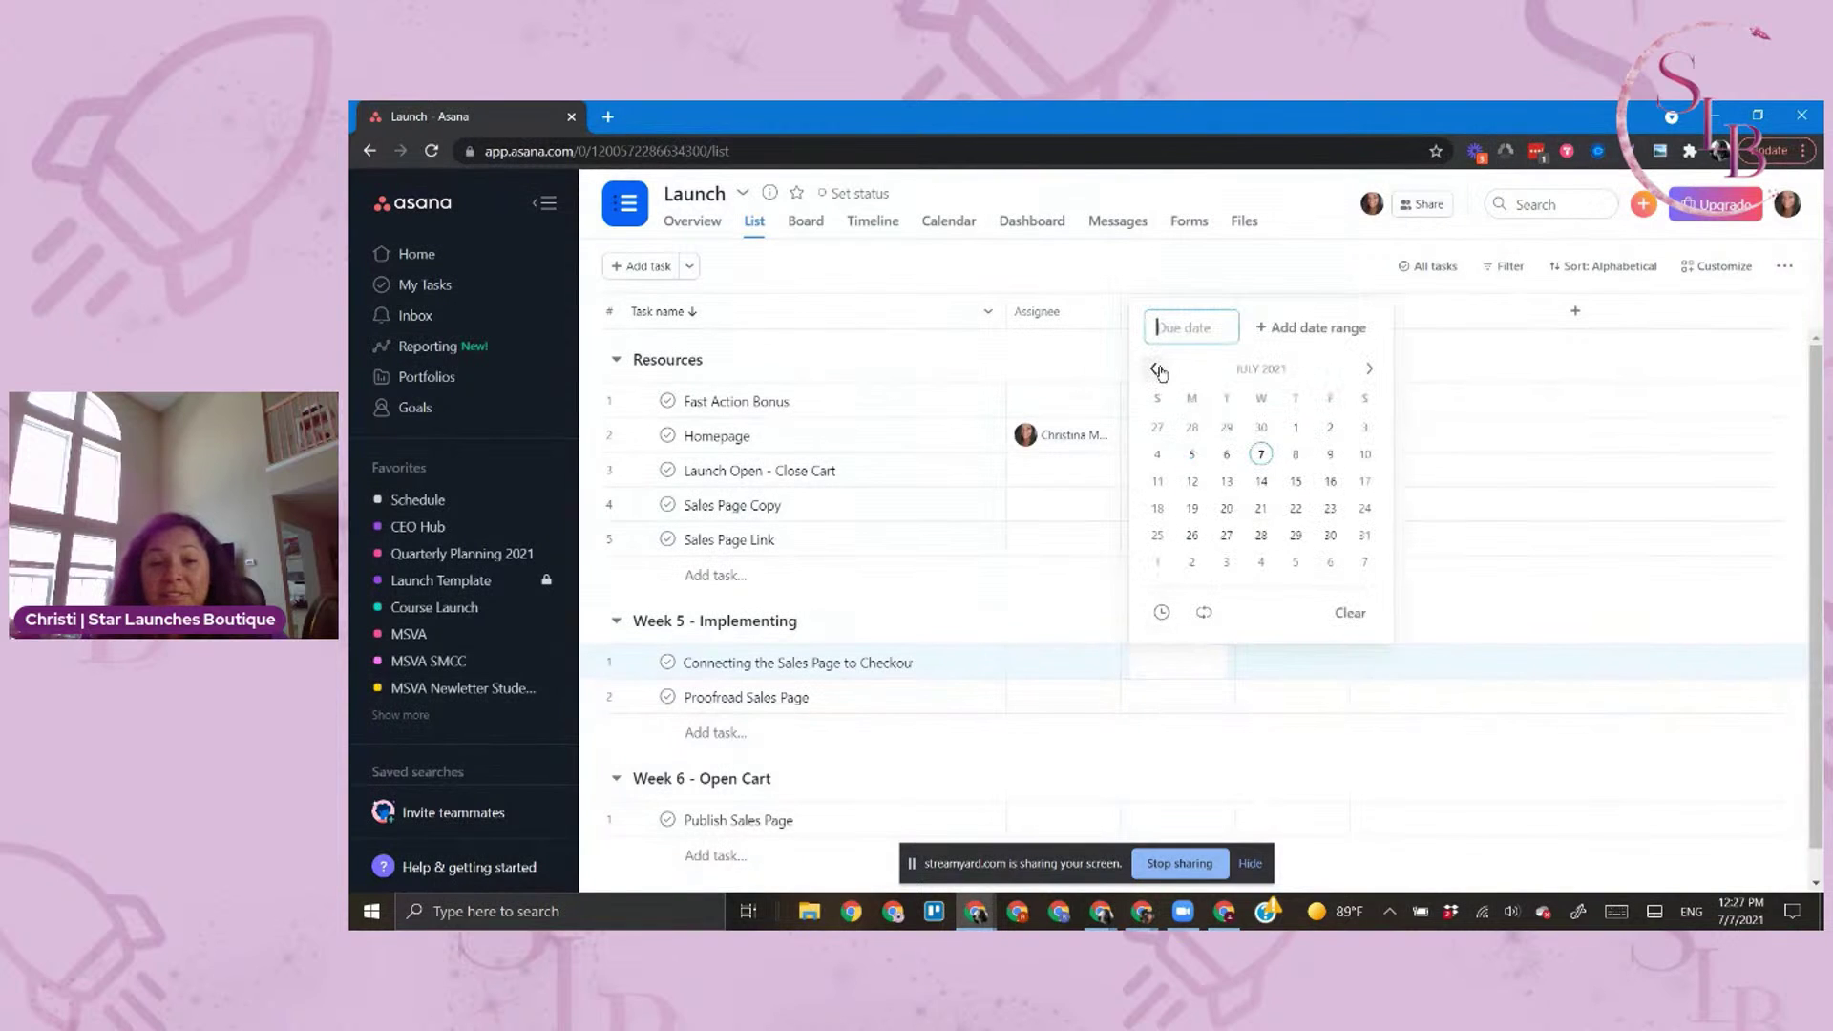
pyautogui.click(1369, 369)
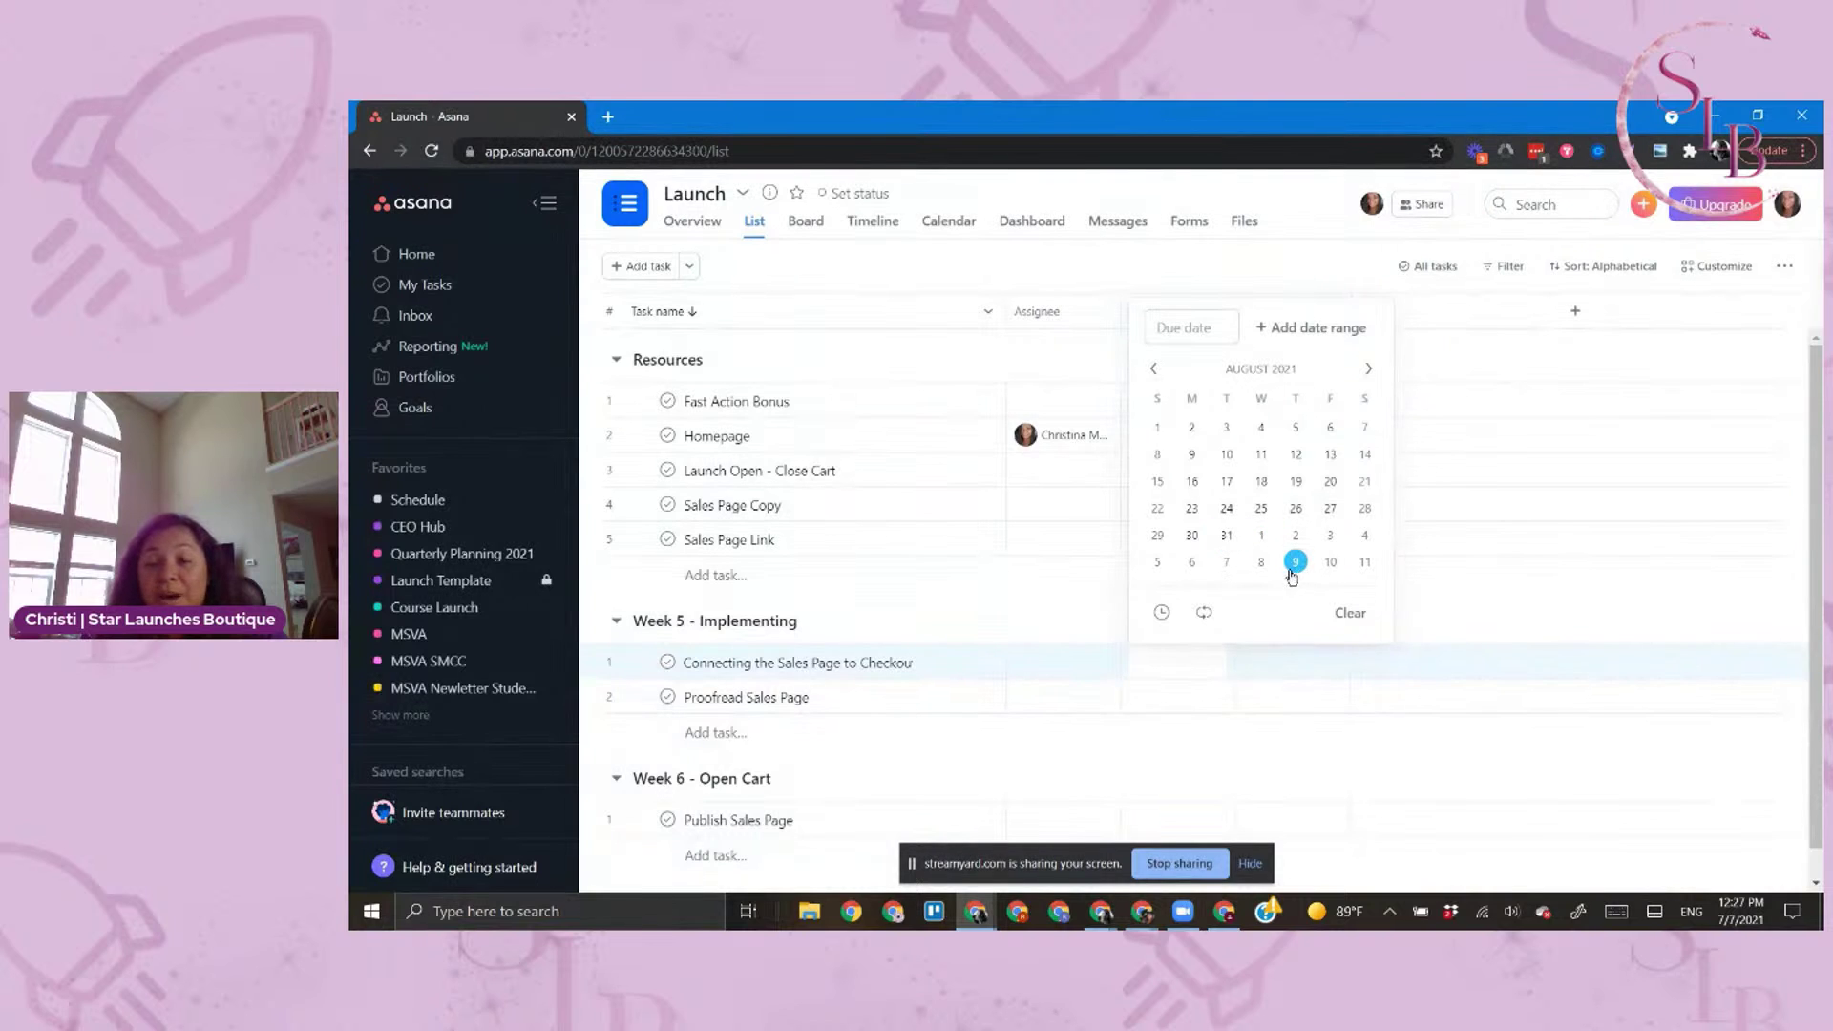
pyautogui.click(1224, 512)
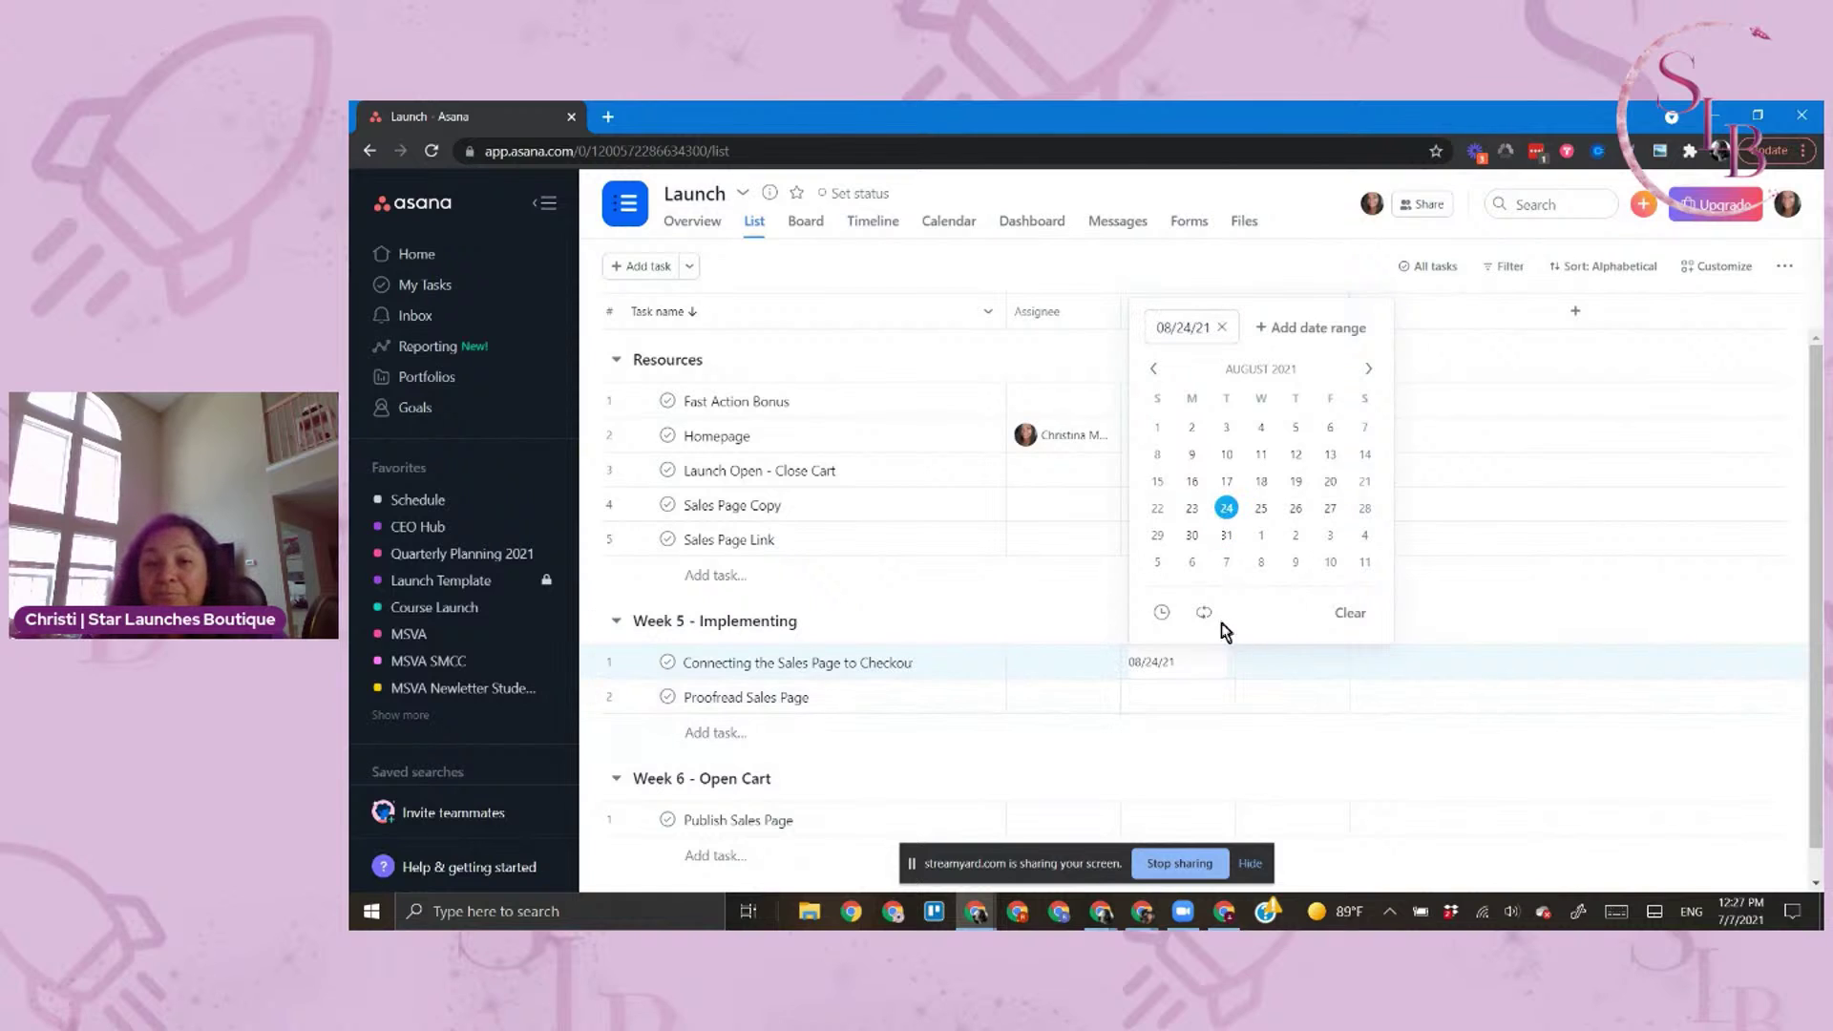
pyautogui.click(1161, 612)
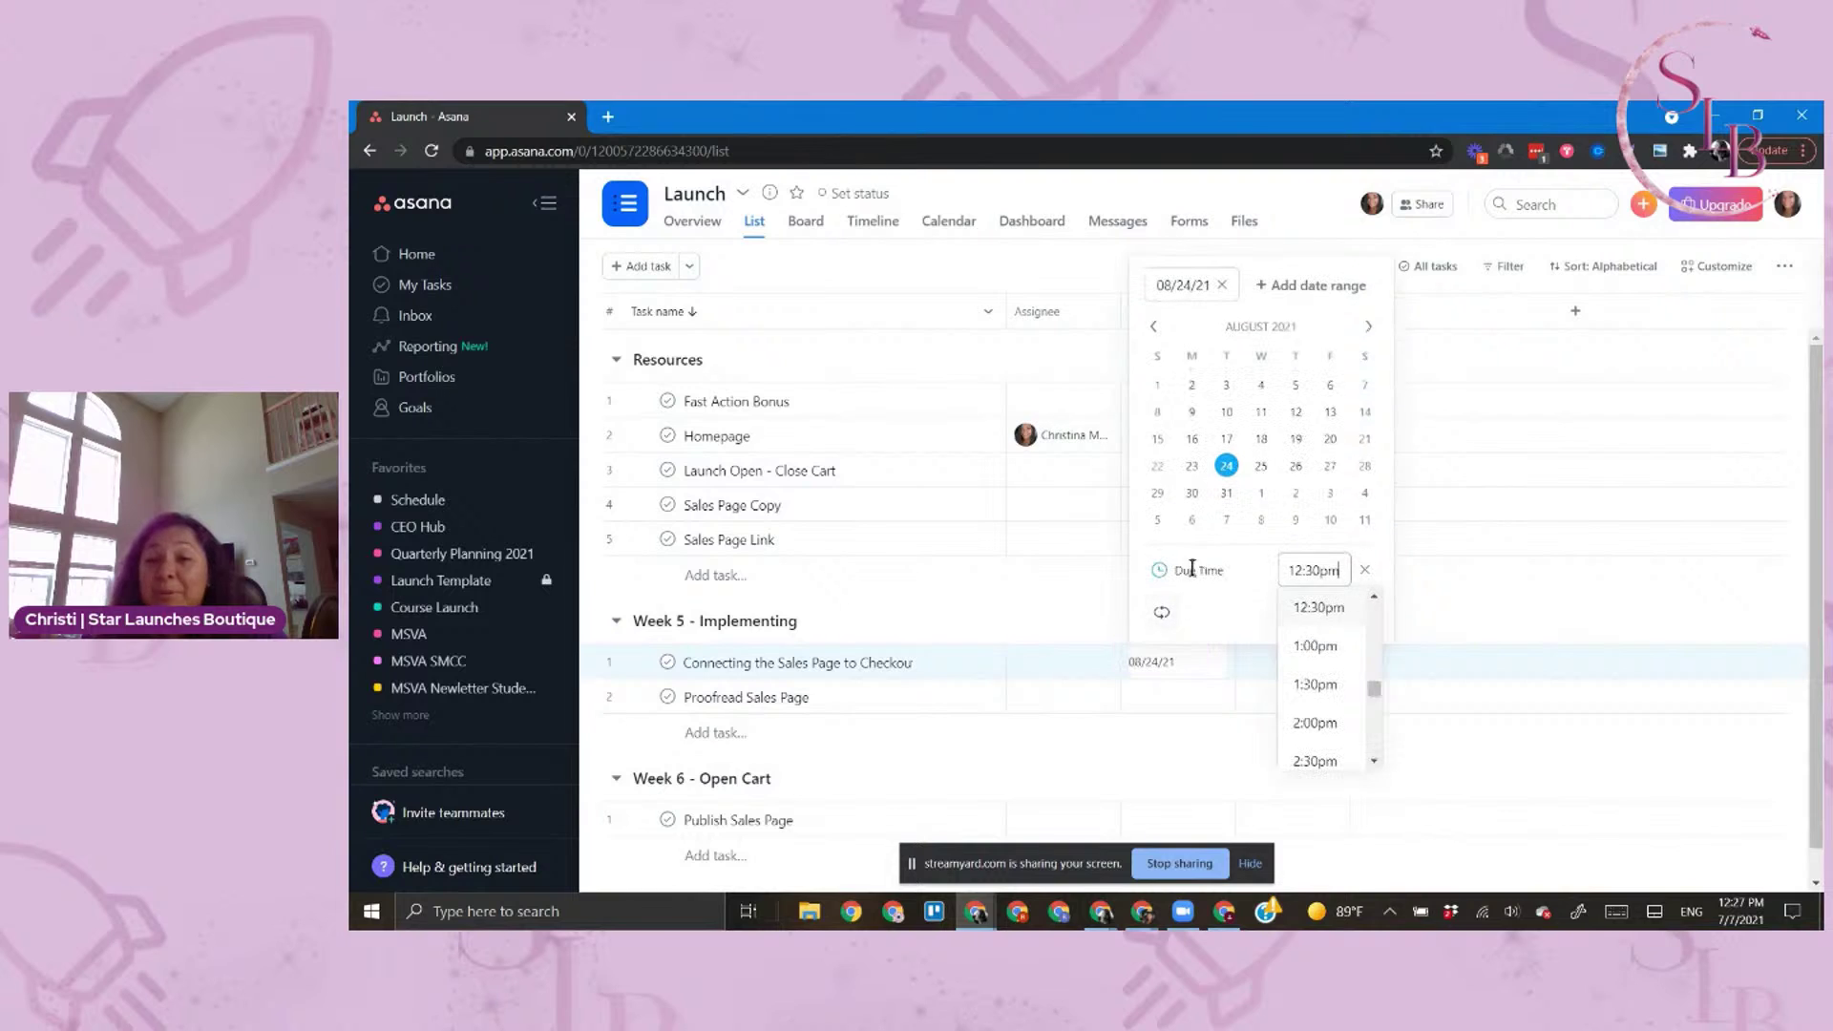
pyautogui.click(1320, 609)
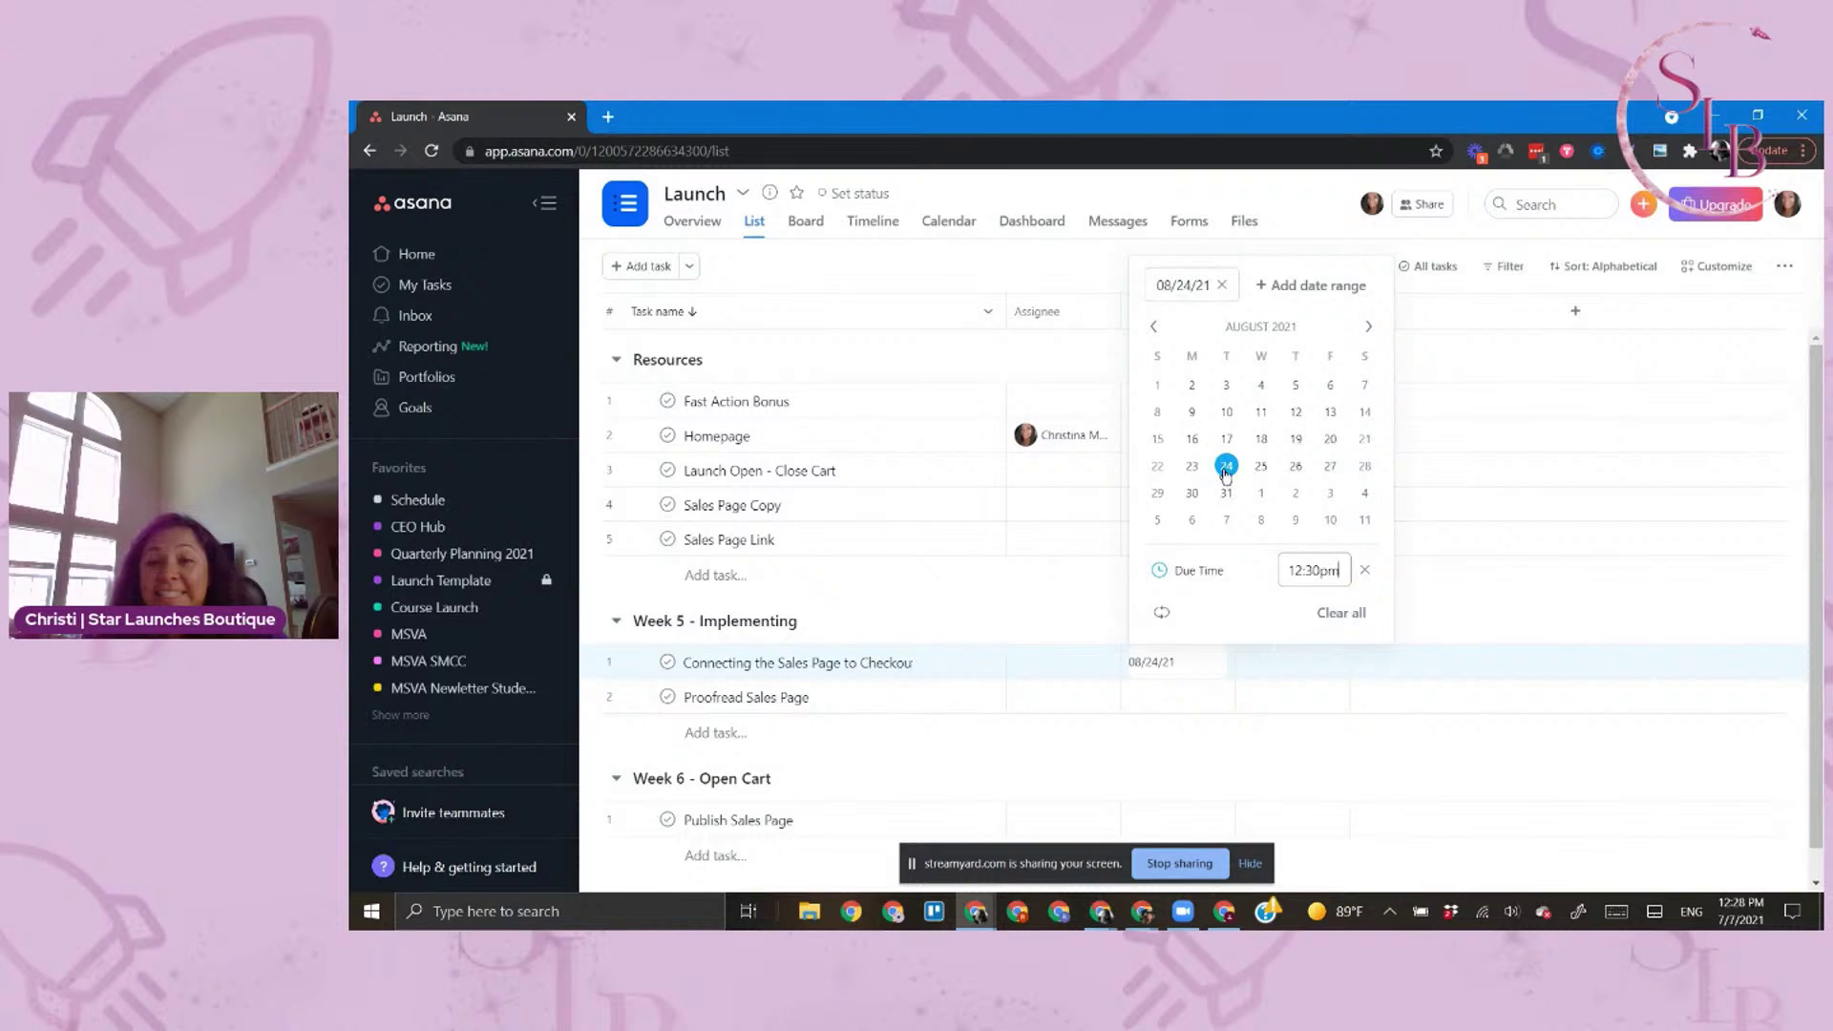
pyautogui.click(1112, 635)
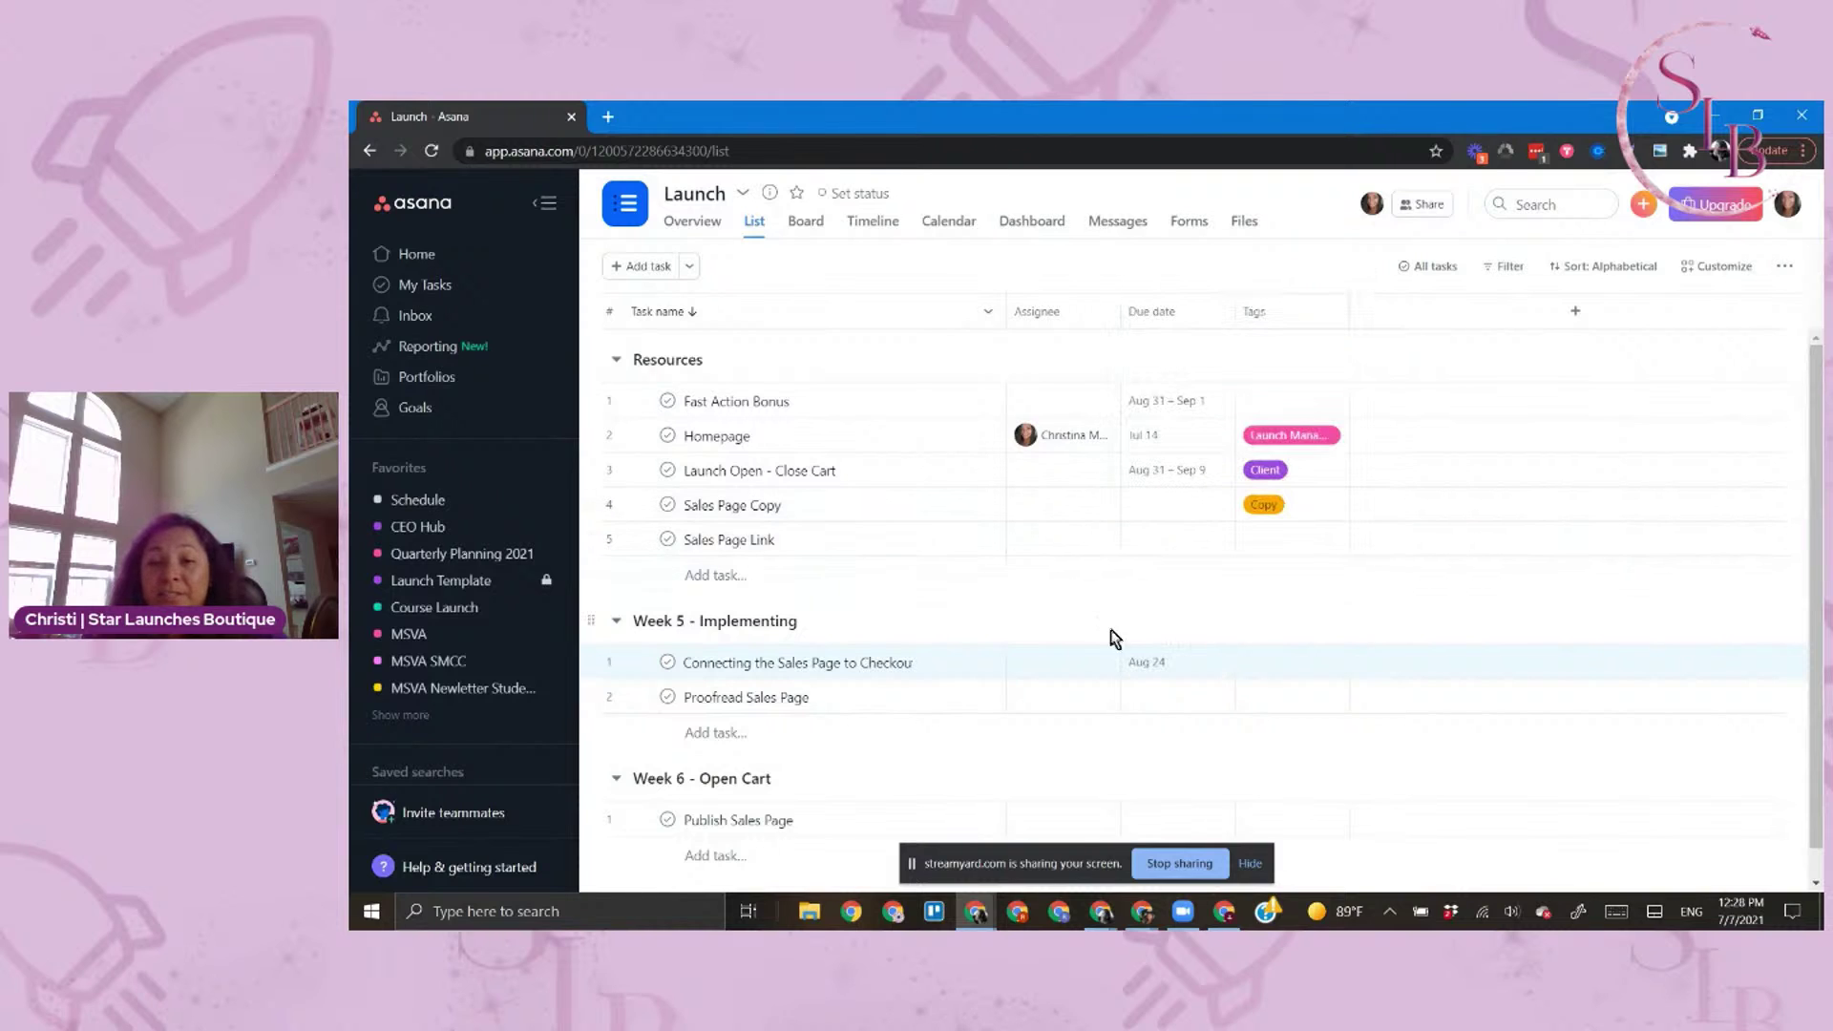
# Create a new light blue tag named Tech on the Connecting the Sales Page to Checkout task
pyautogui.click(1289, 671)
pyautogui.write('Te')
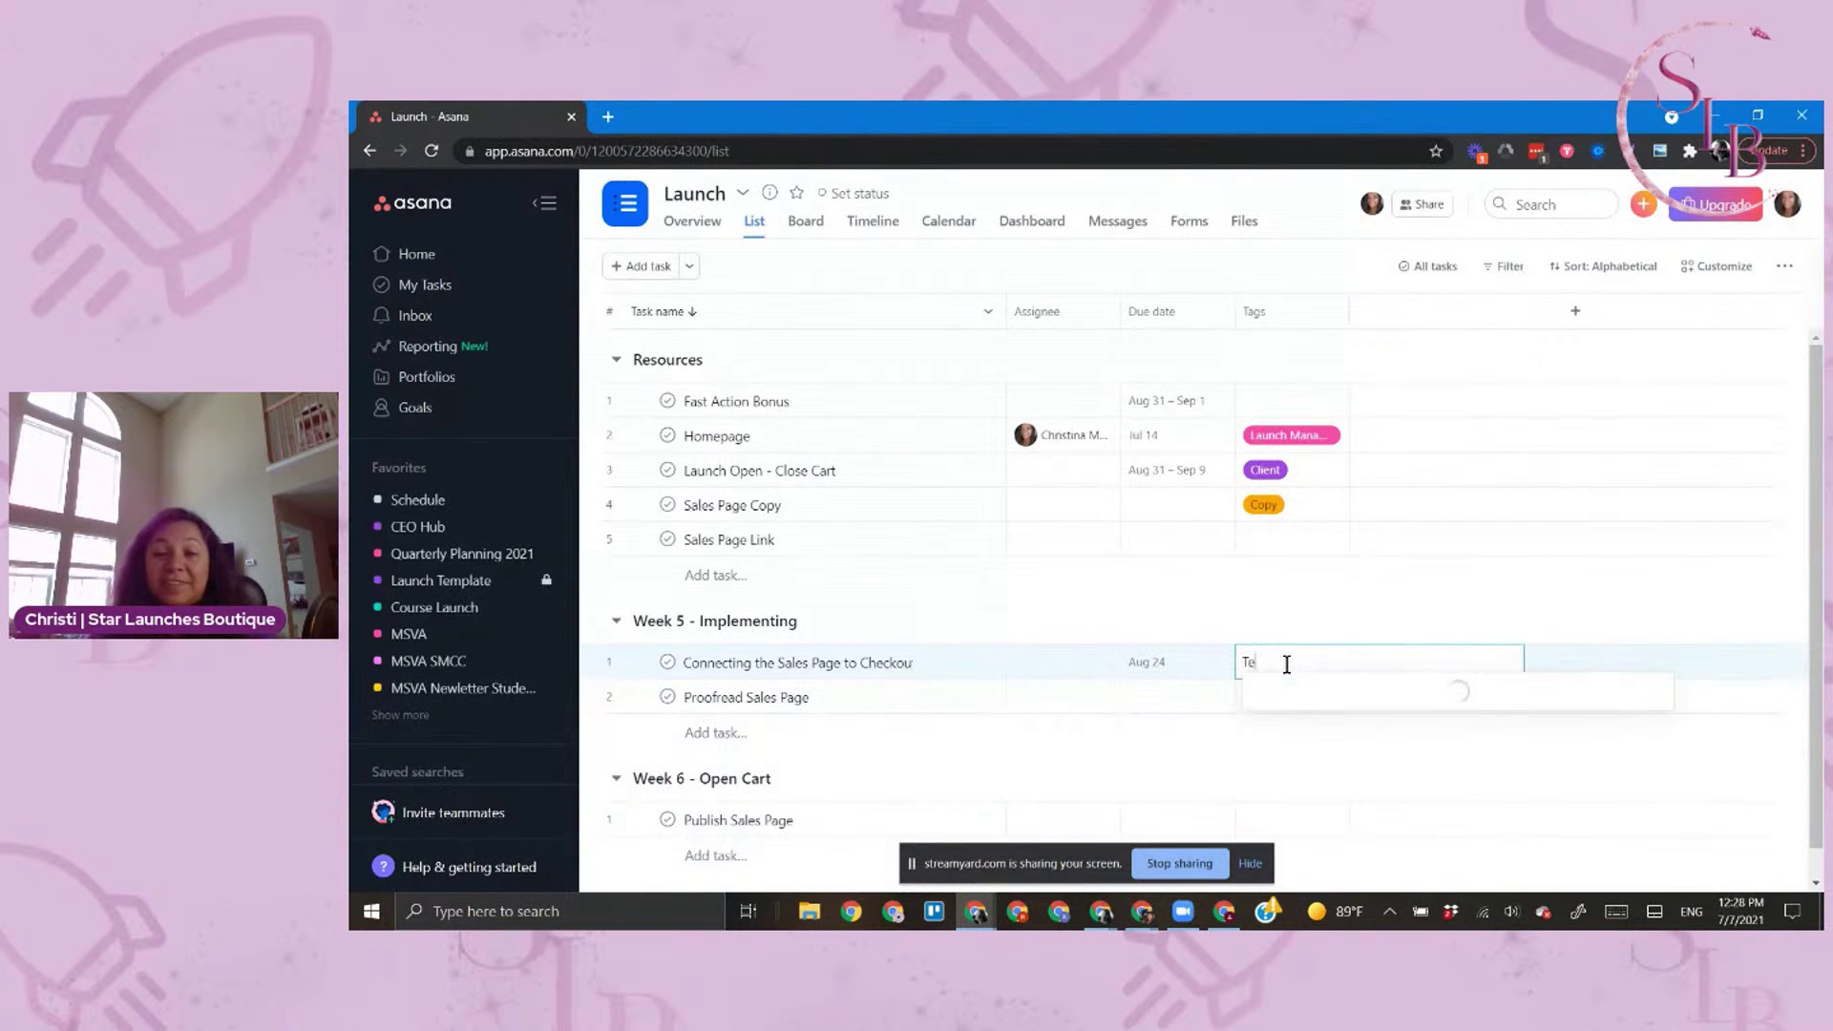
pyautogui.write('ch')
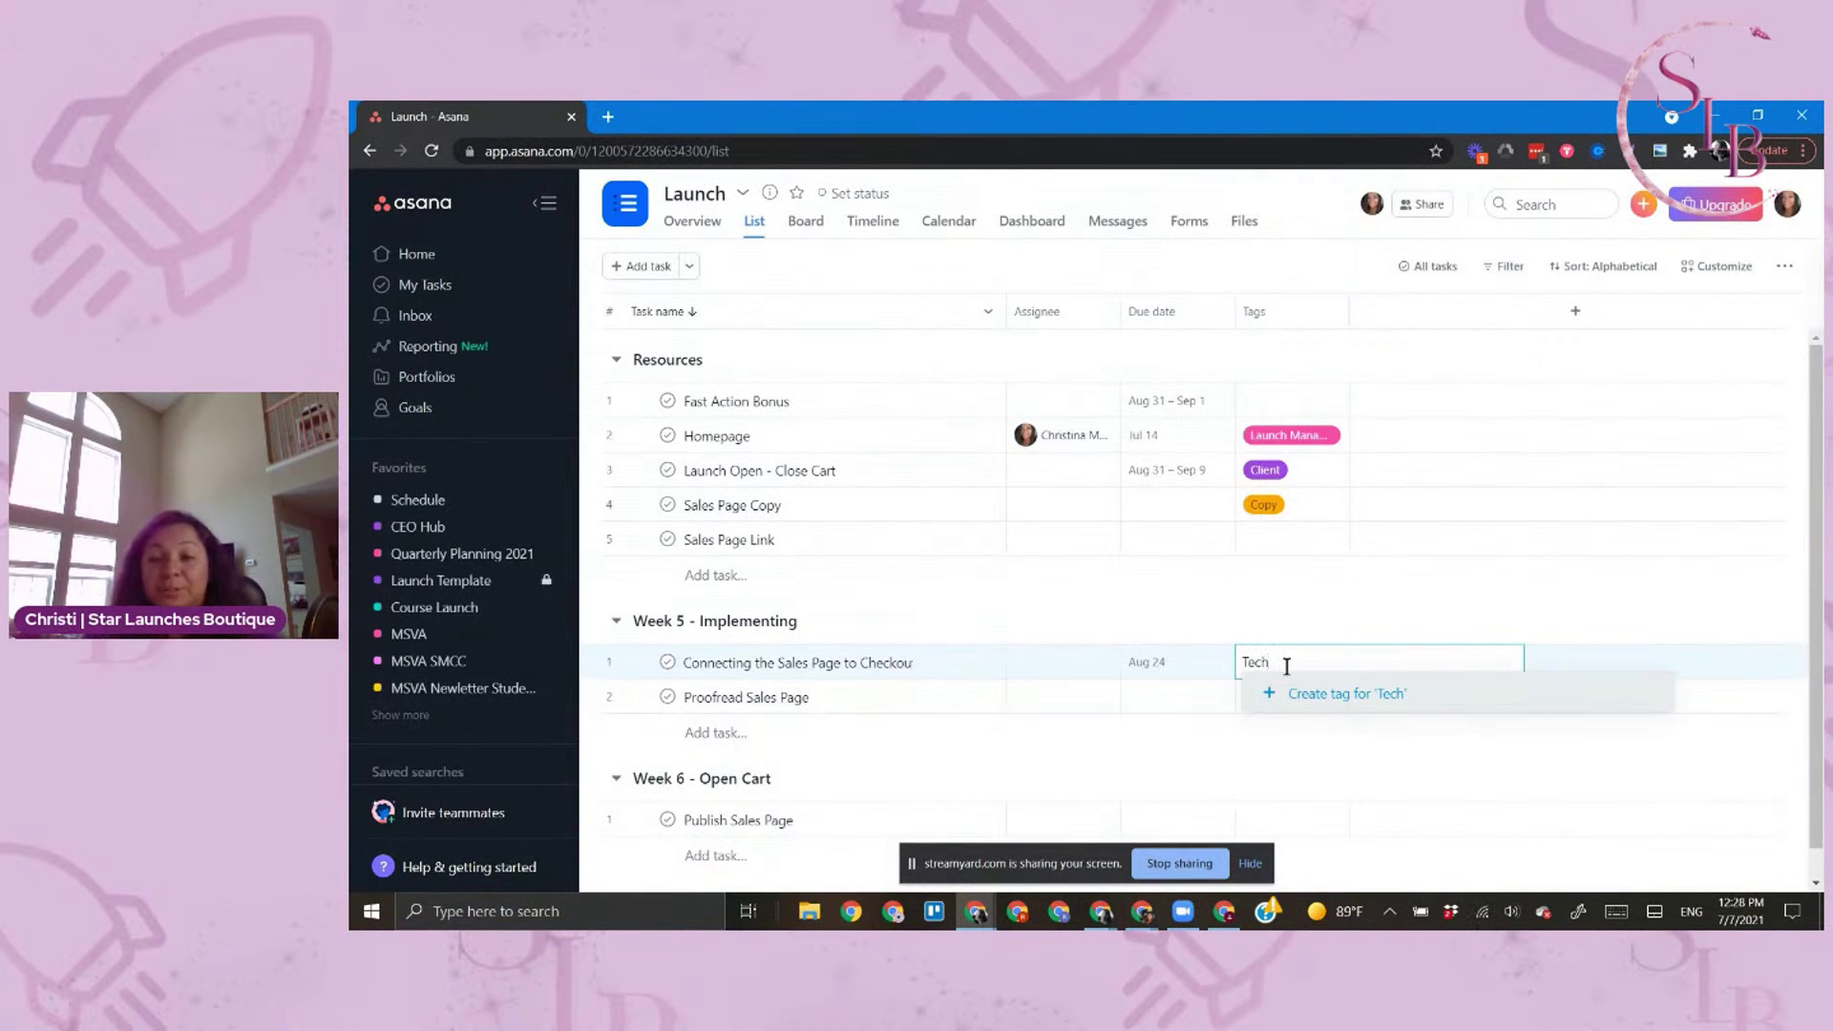
pyautogui.click(1310, 694)
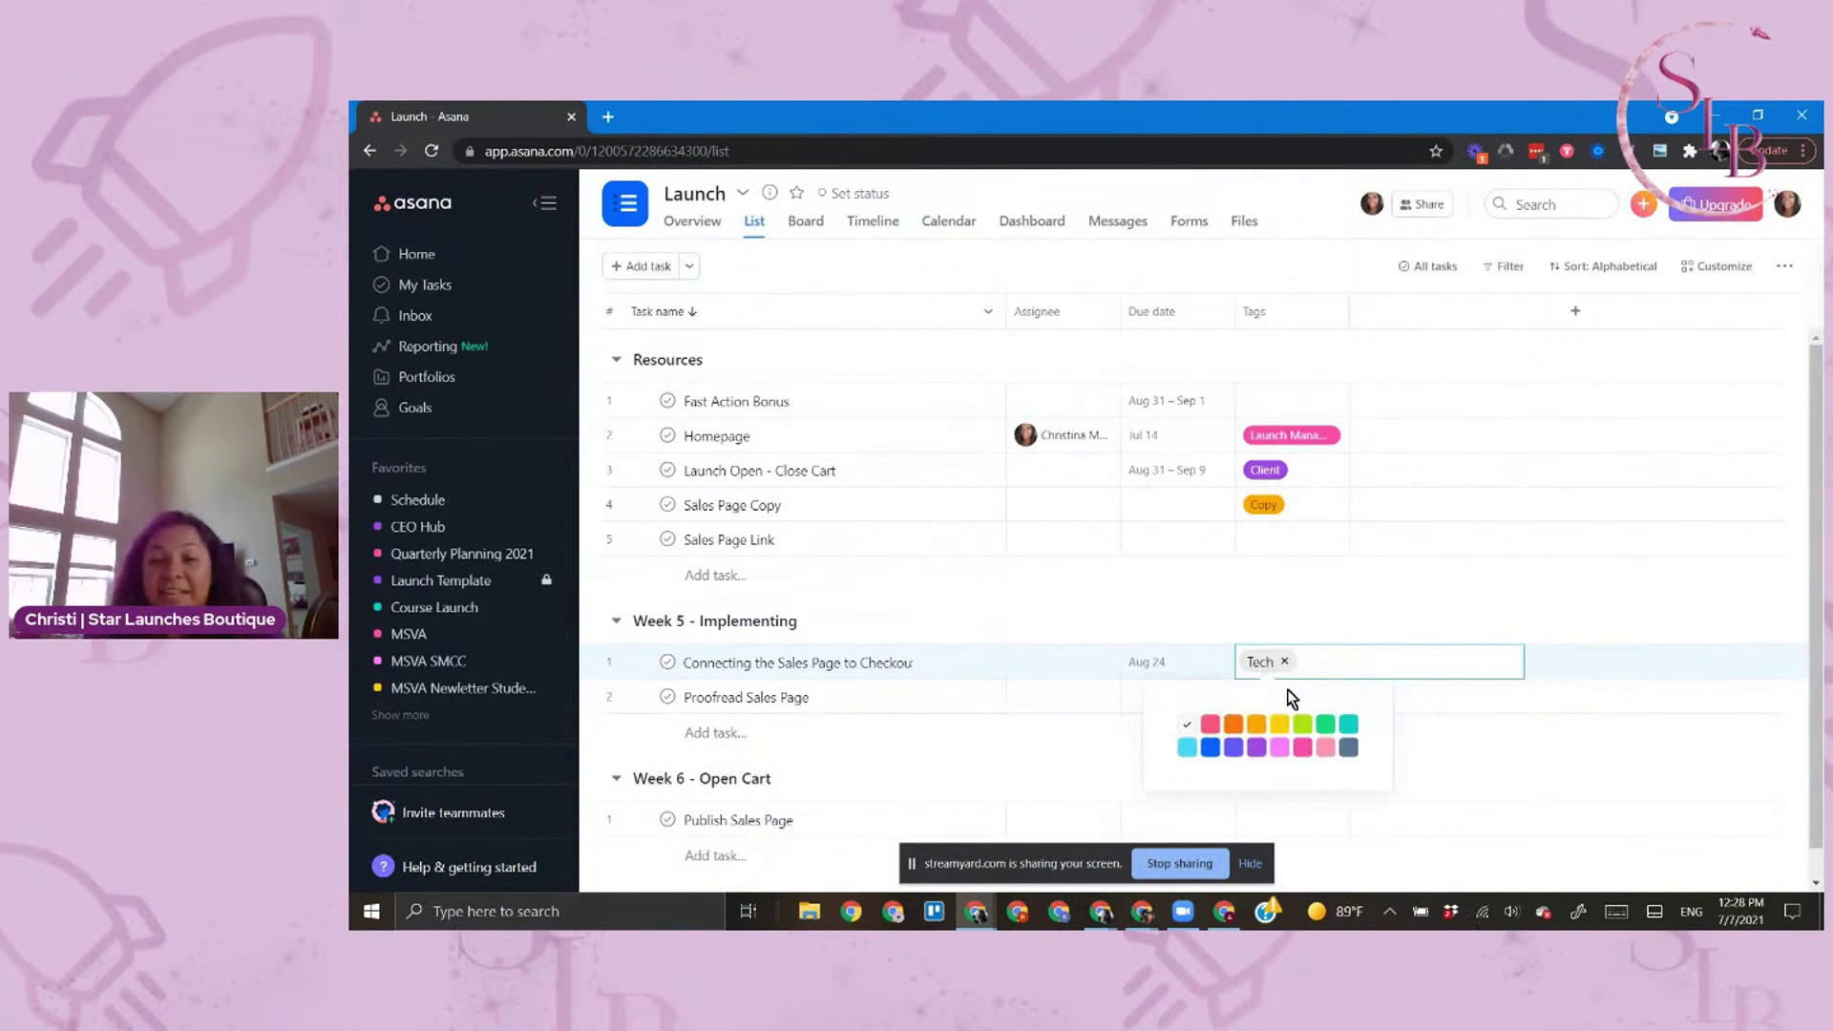
pyautogui.click(1189, 749)
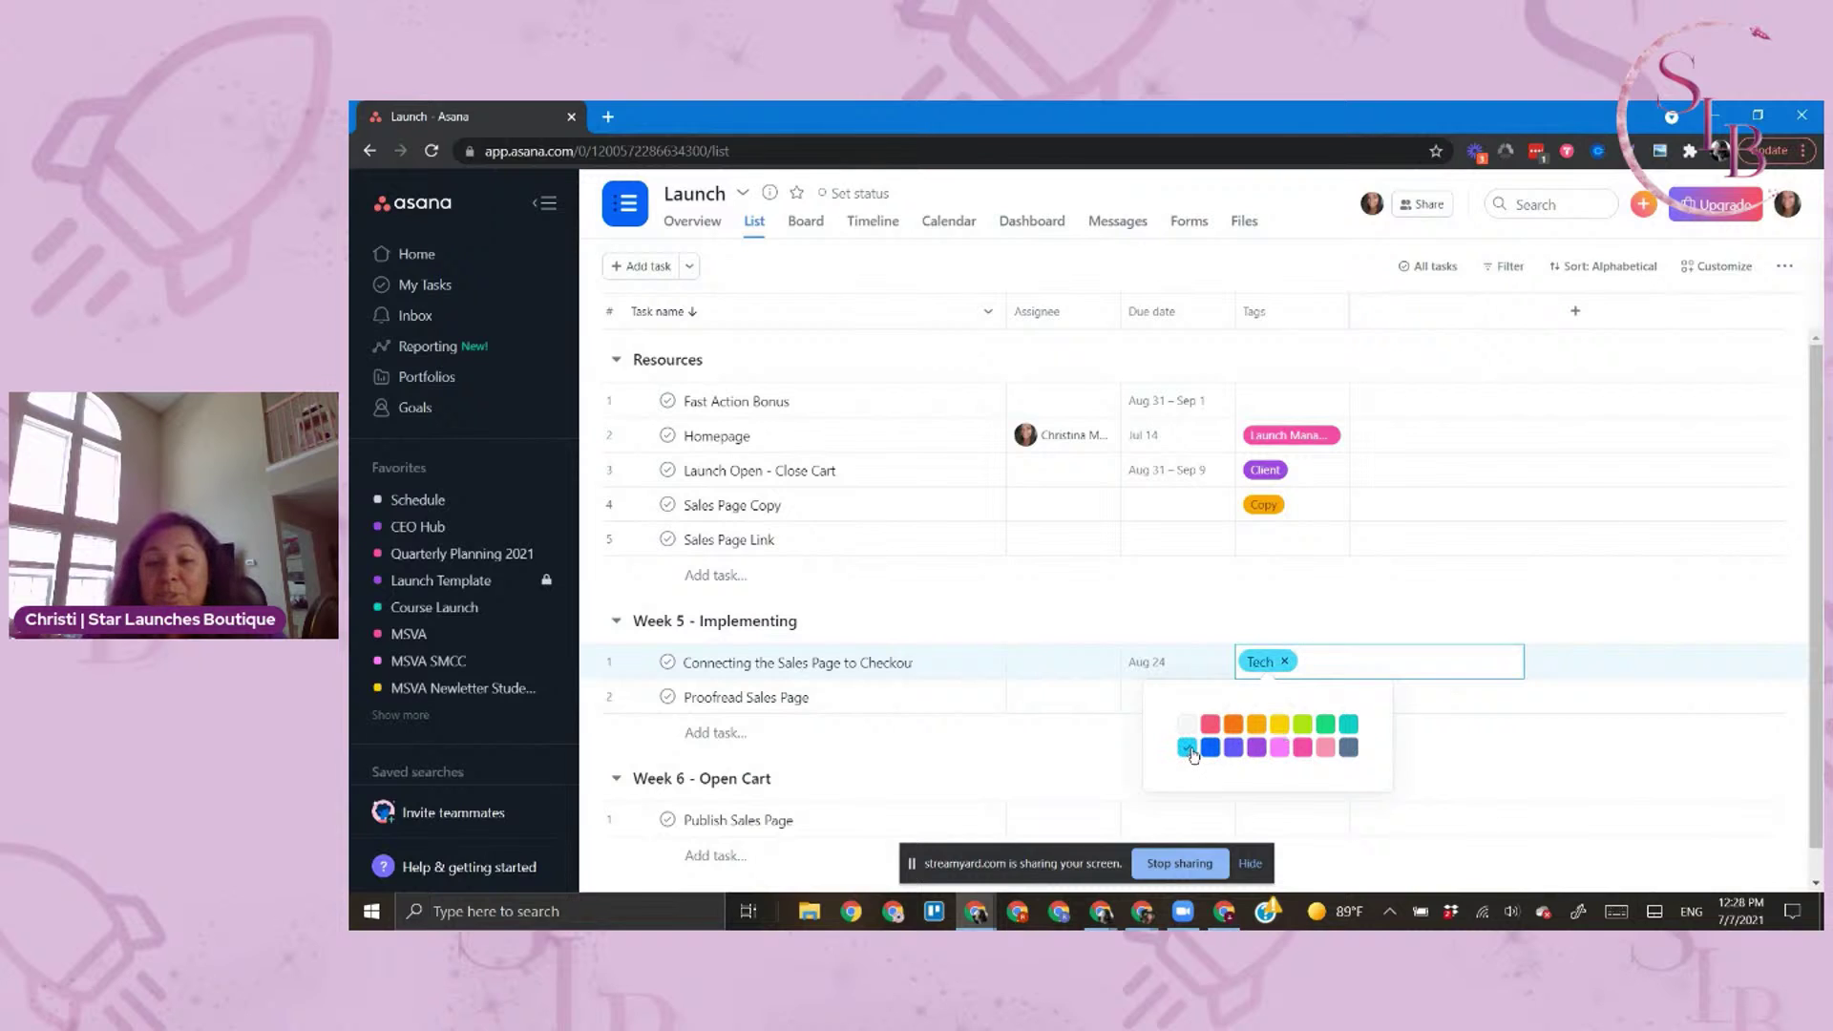
pyautogui.click(1210, 747)
pyautogui.click(1187, 748)
pyautogui.click(1246, 594)
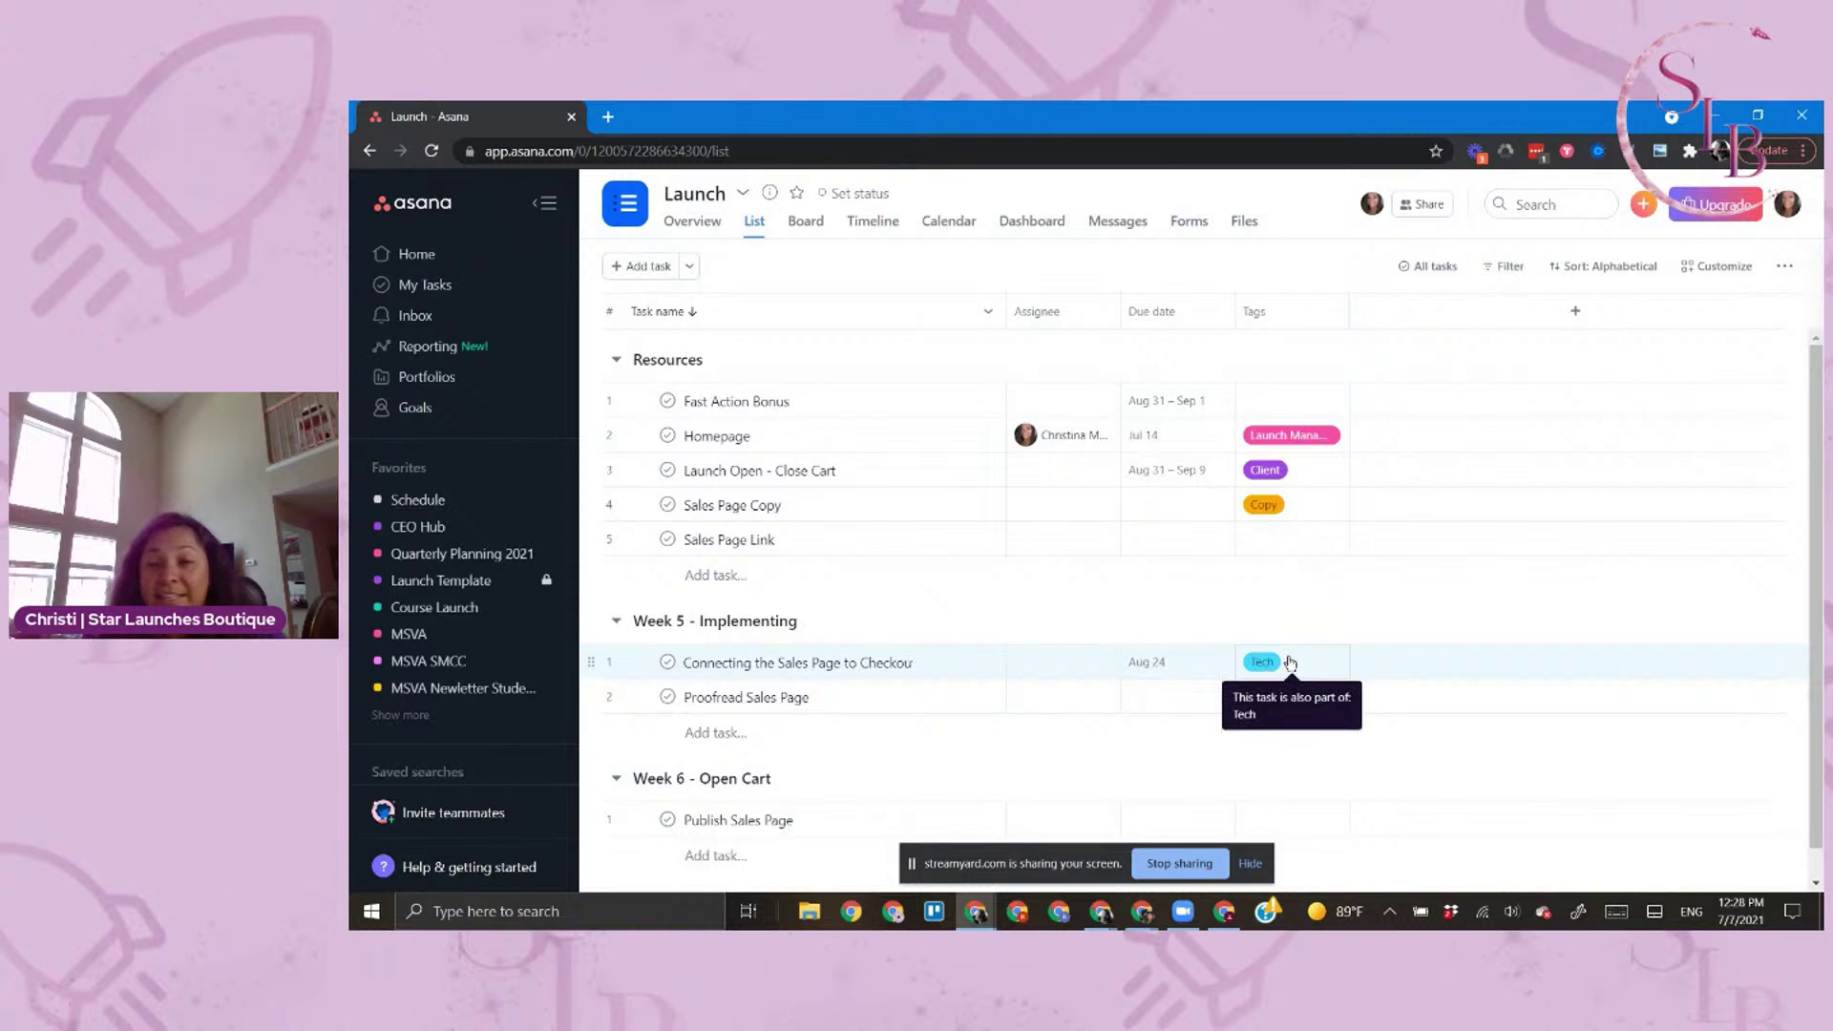
# Open the details of the Connecting the Sales Page to Checkout task and look over its fields
pyautogui.click(823, 663)
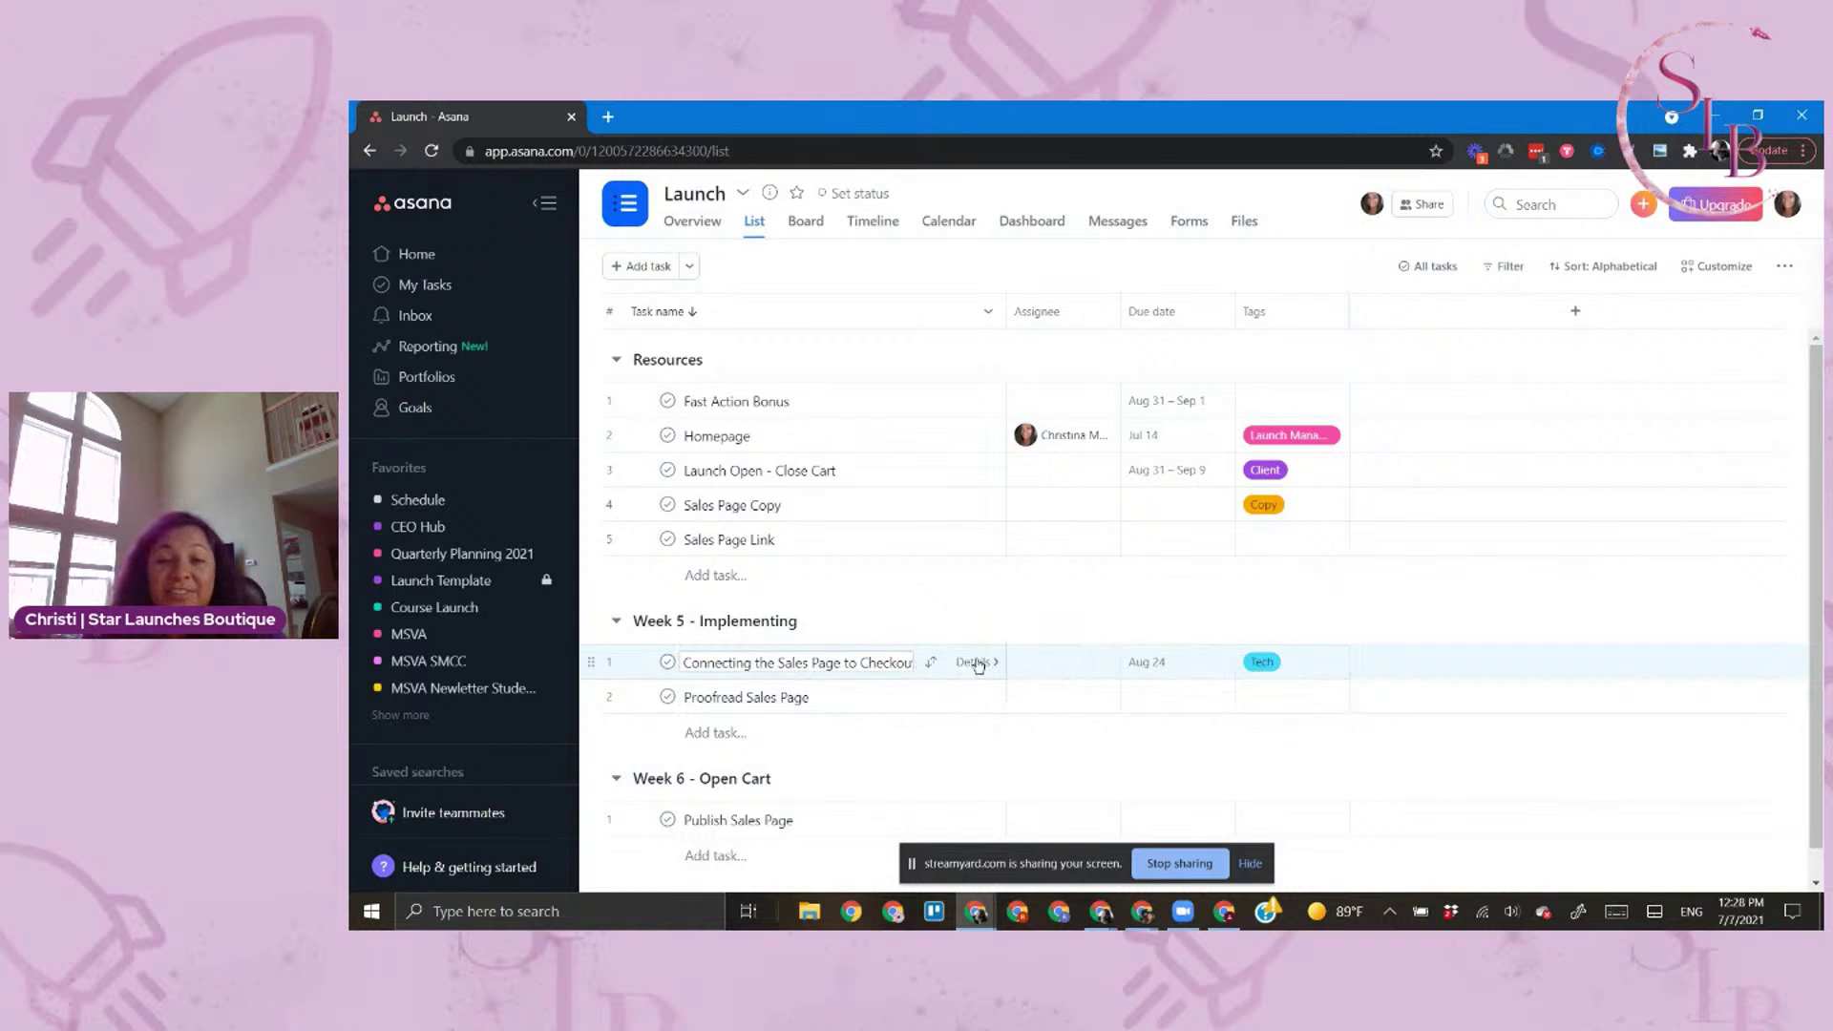
pyautogui.click(976, 662)
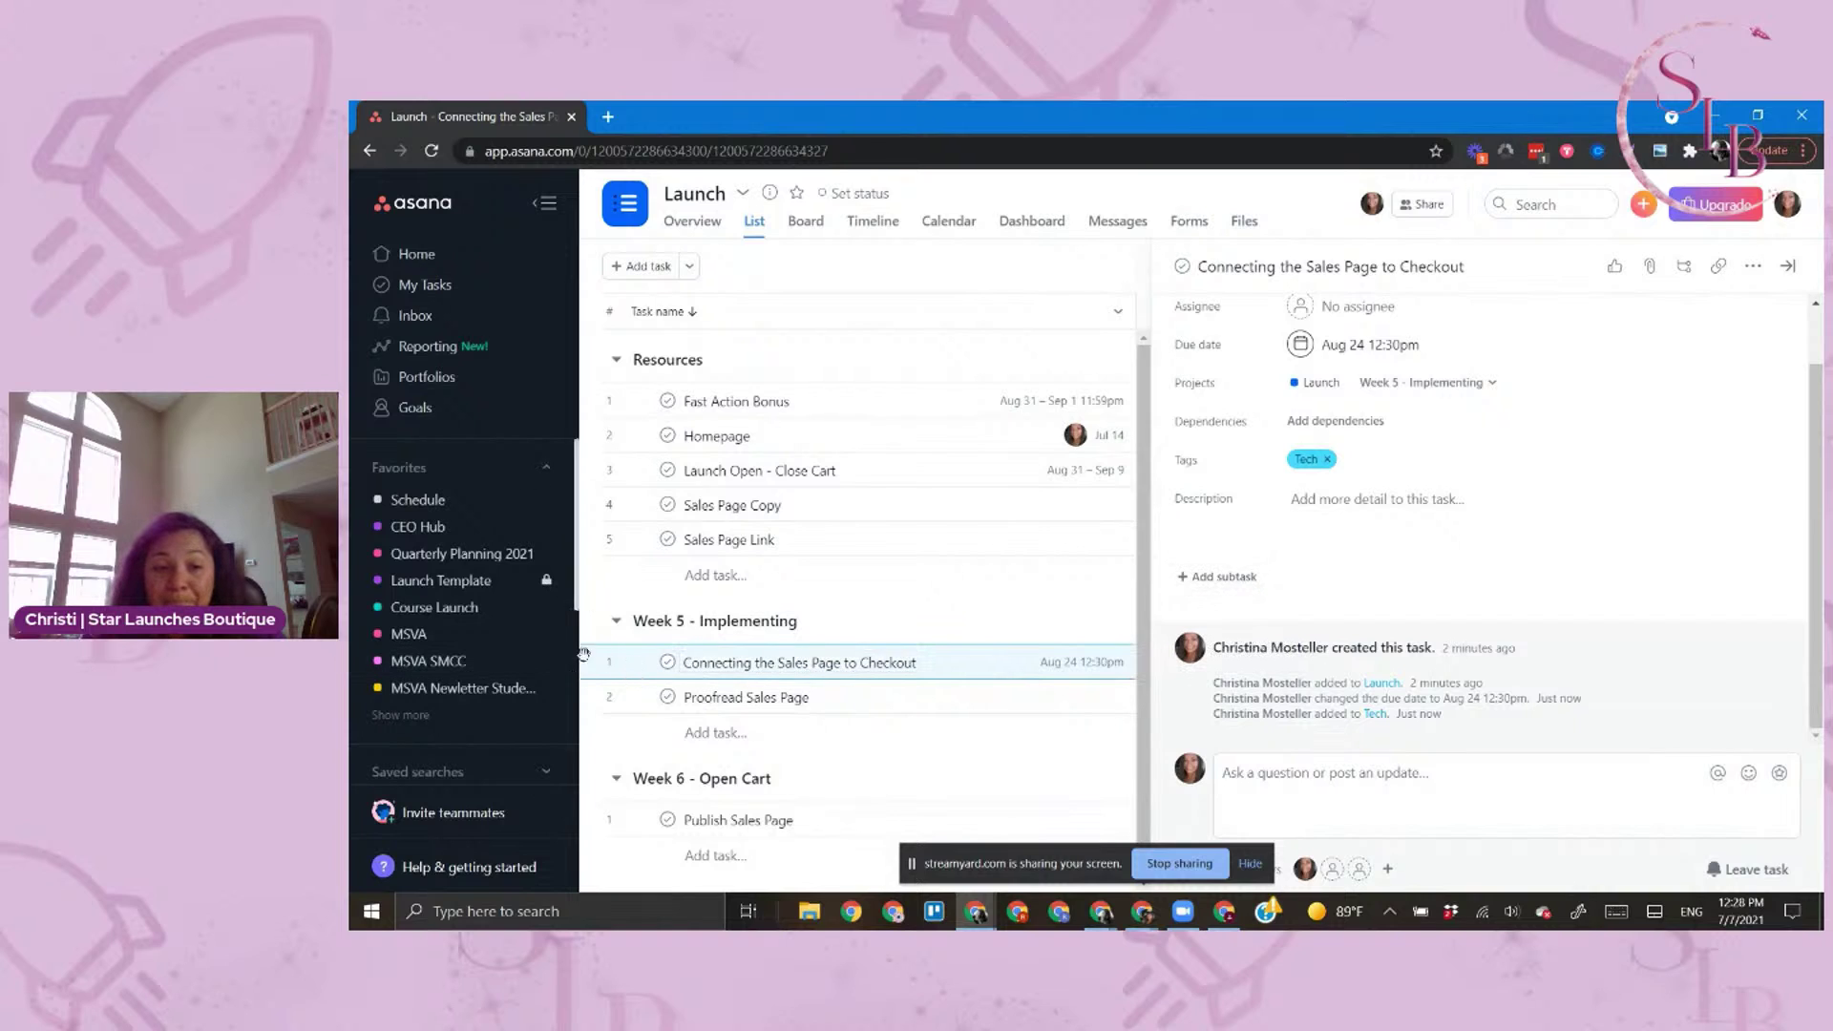
pyautogui.rightClick(636, 666)
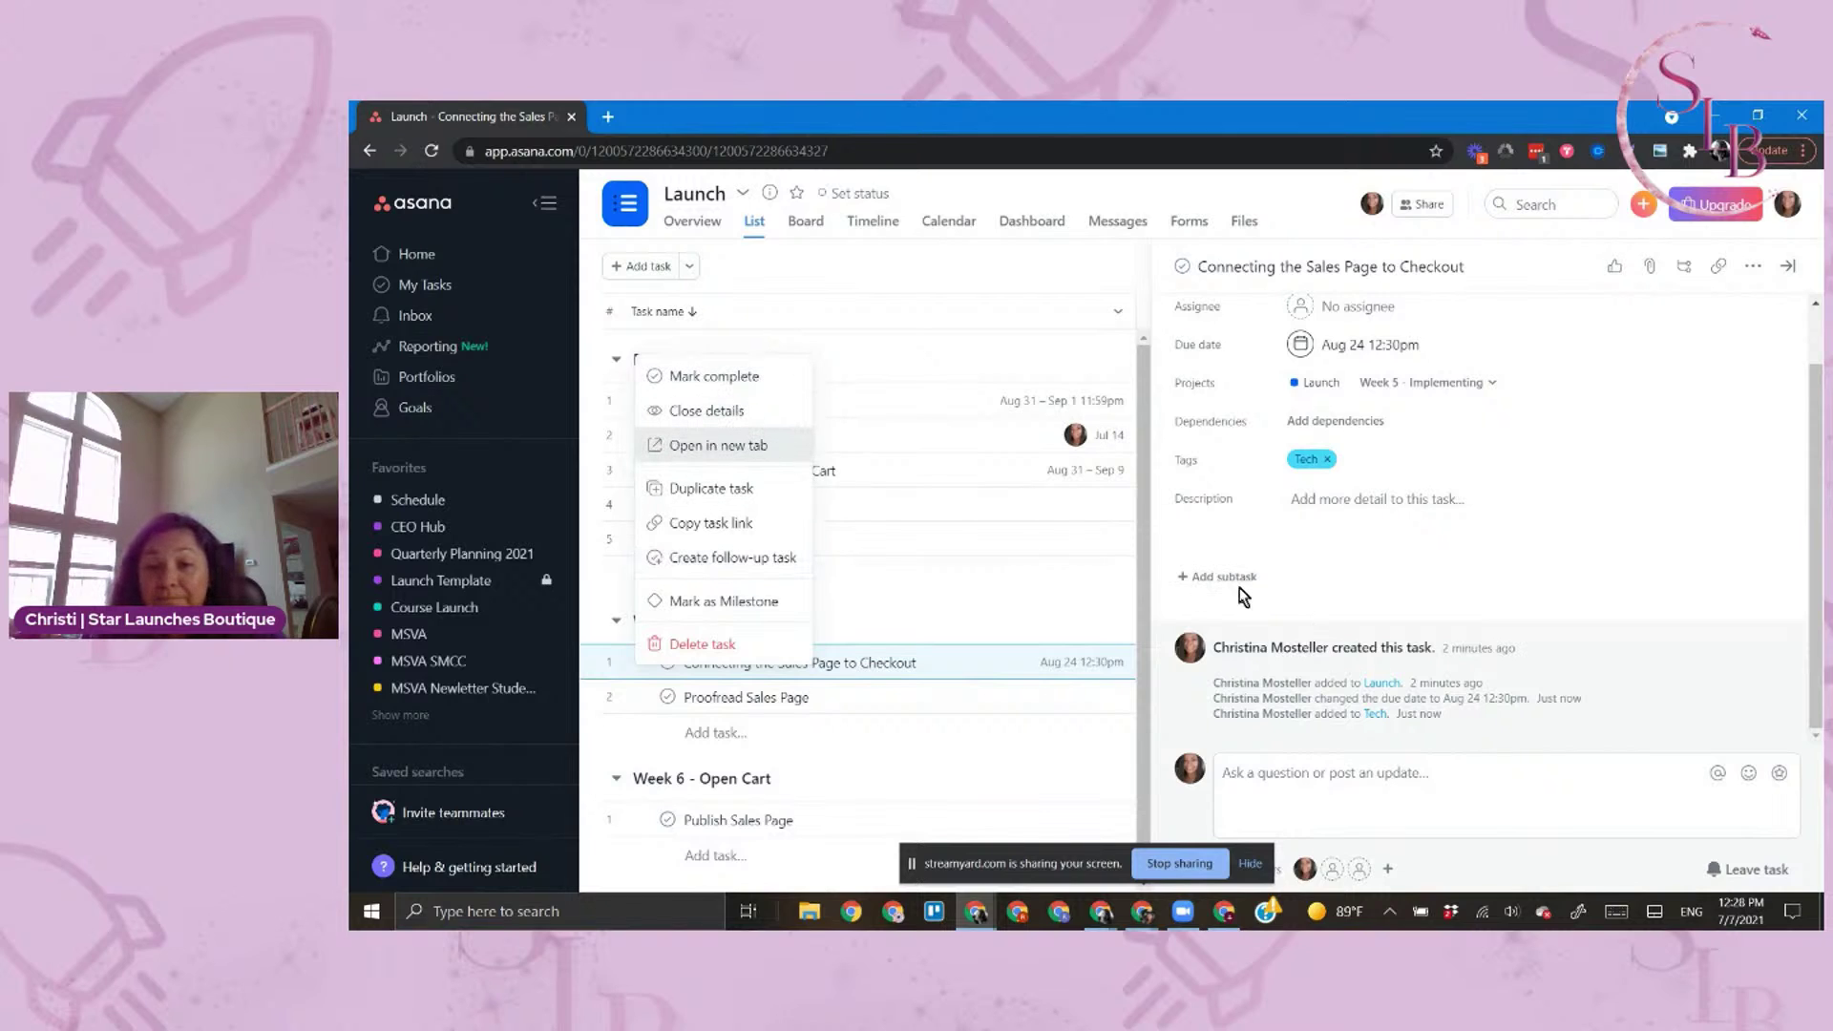
pyautogui.click(1203, 578)
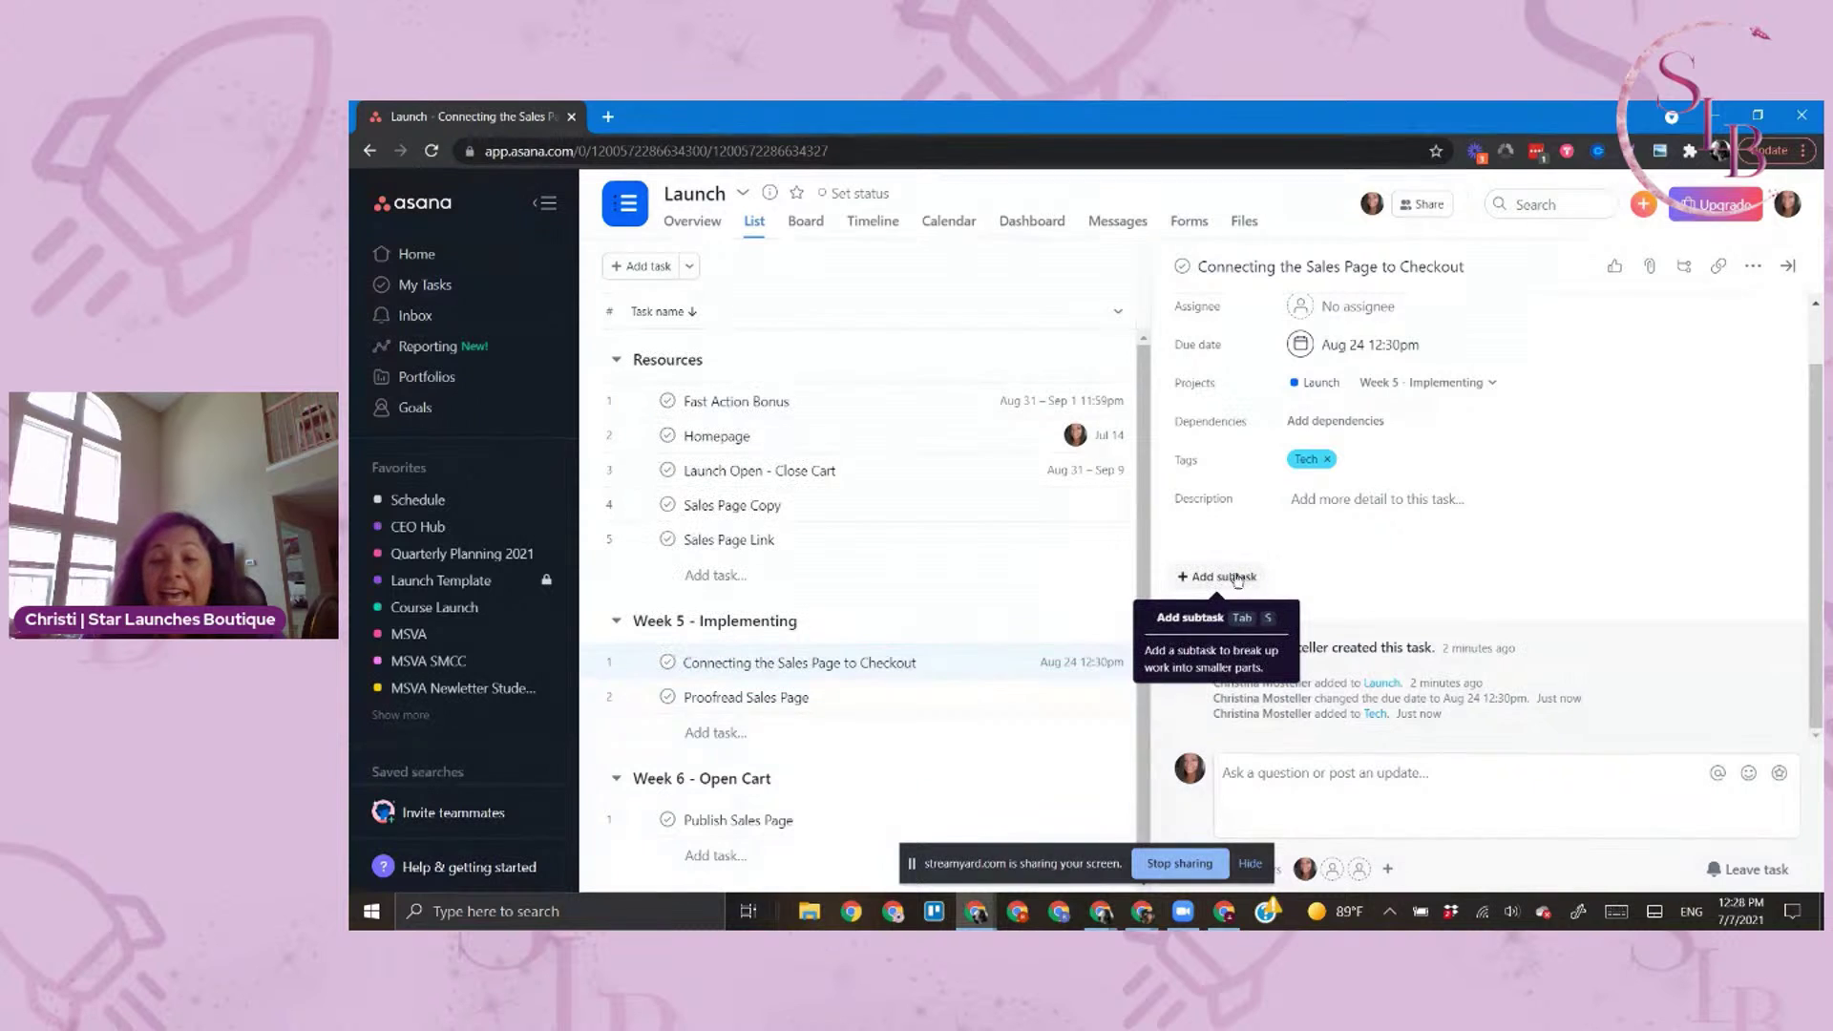
pyautogui.scroll(2, 1336, 543)
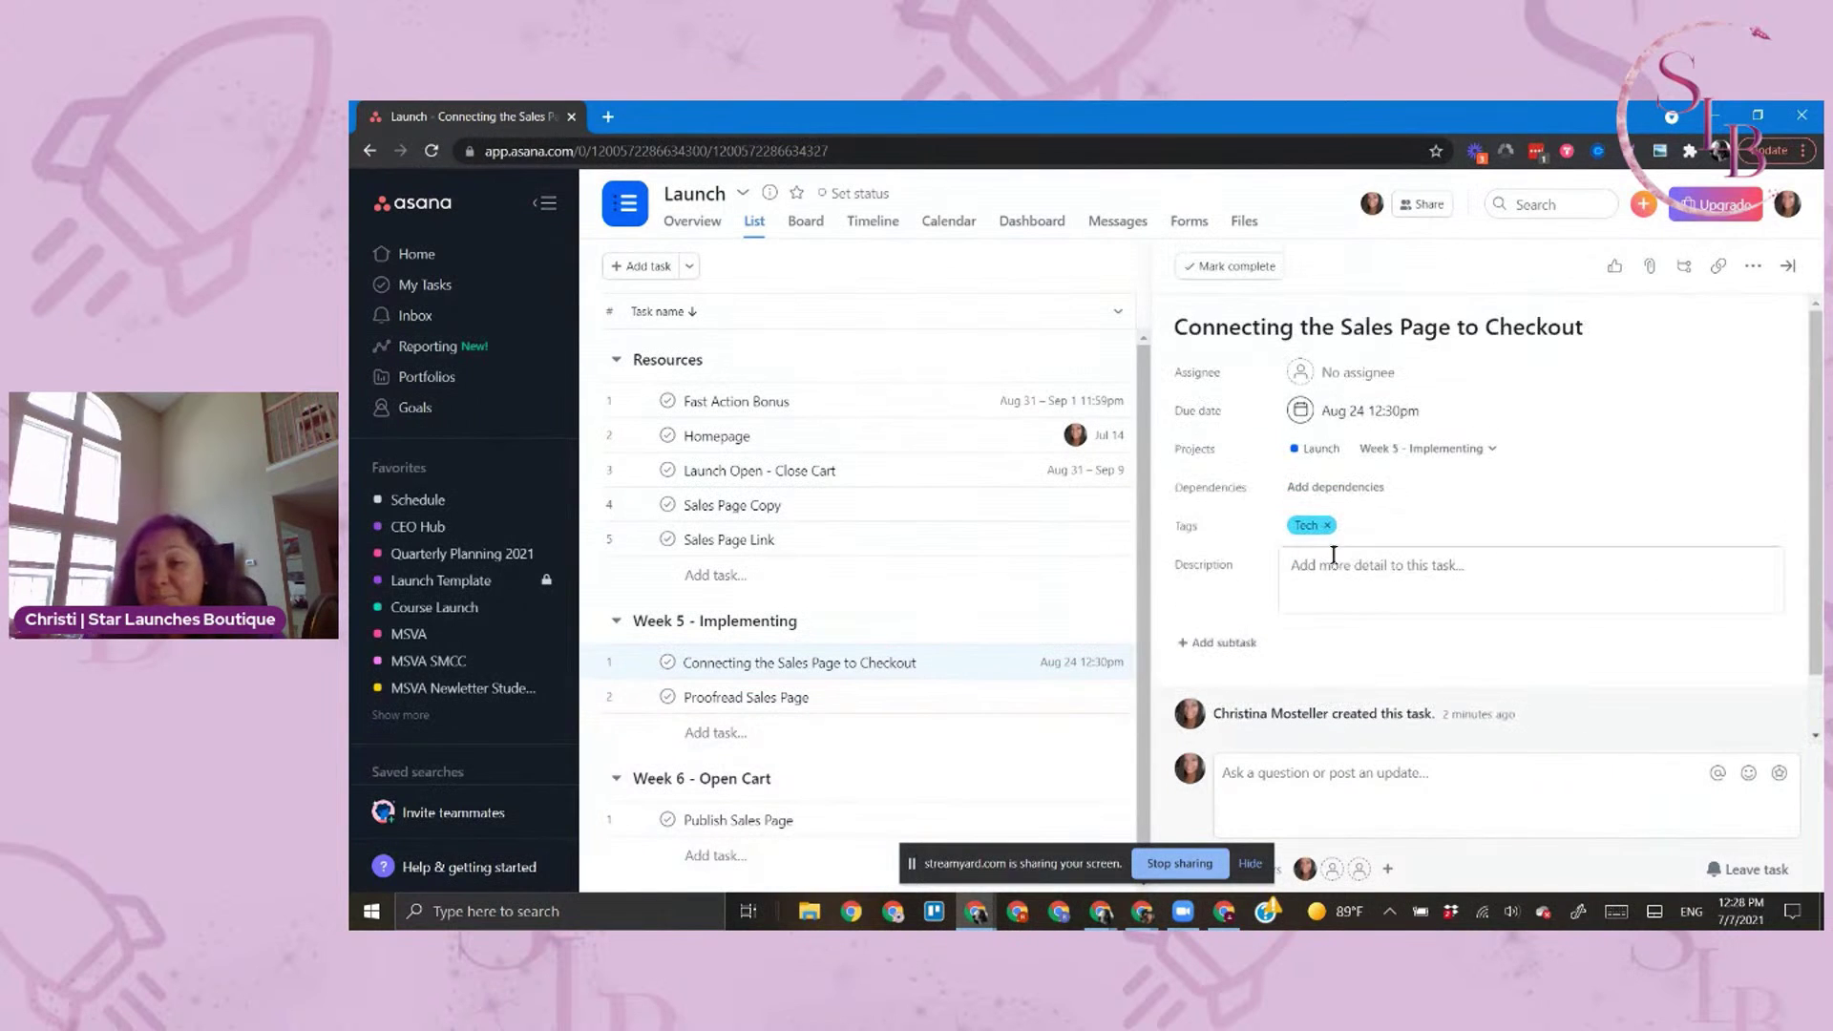
pyautogui.scroll(-2, 1317, 611)
pyautogui.scroll(2, 1305, 607)
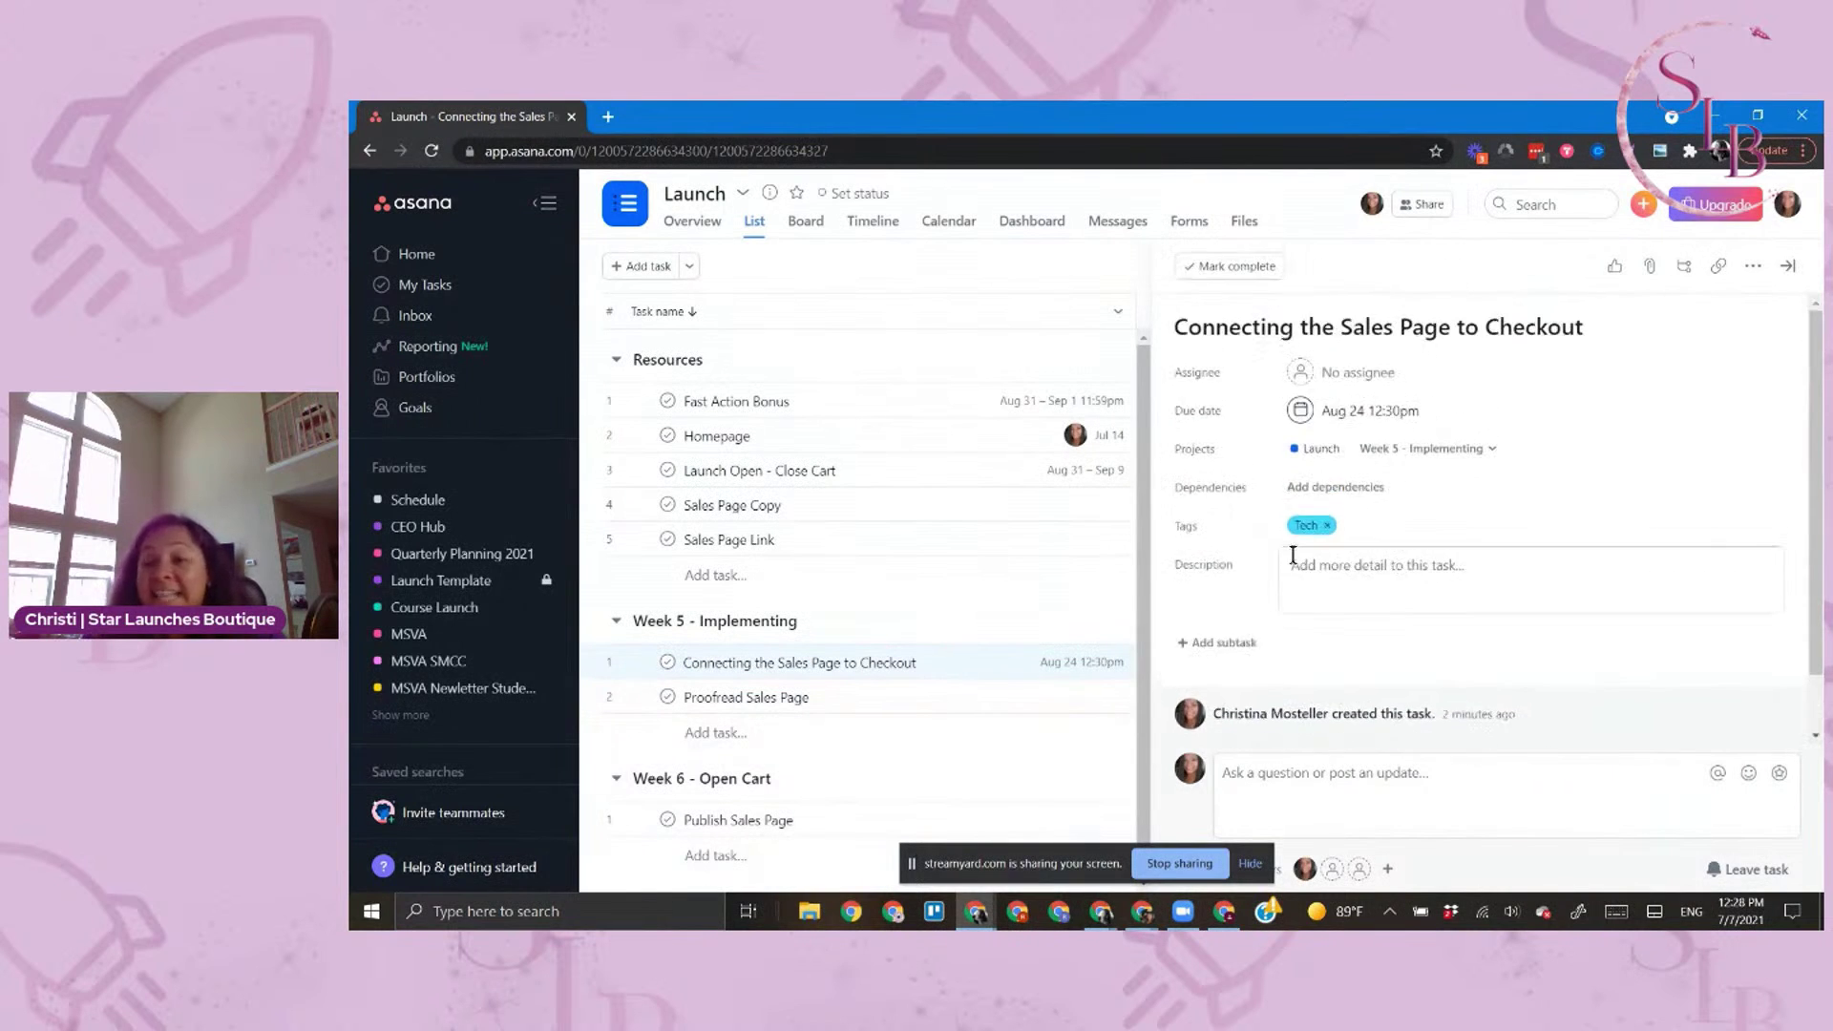
# Add two subtasks named Connect Stripe and Connect PayPal to the Connecting the Sales Page to Checkout task
pyautogui.click(1227, 643)
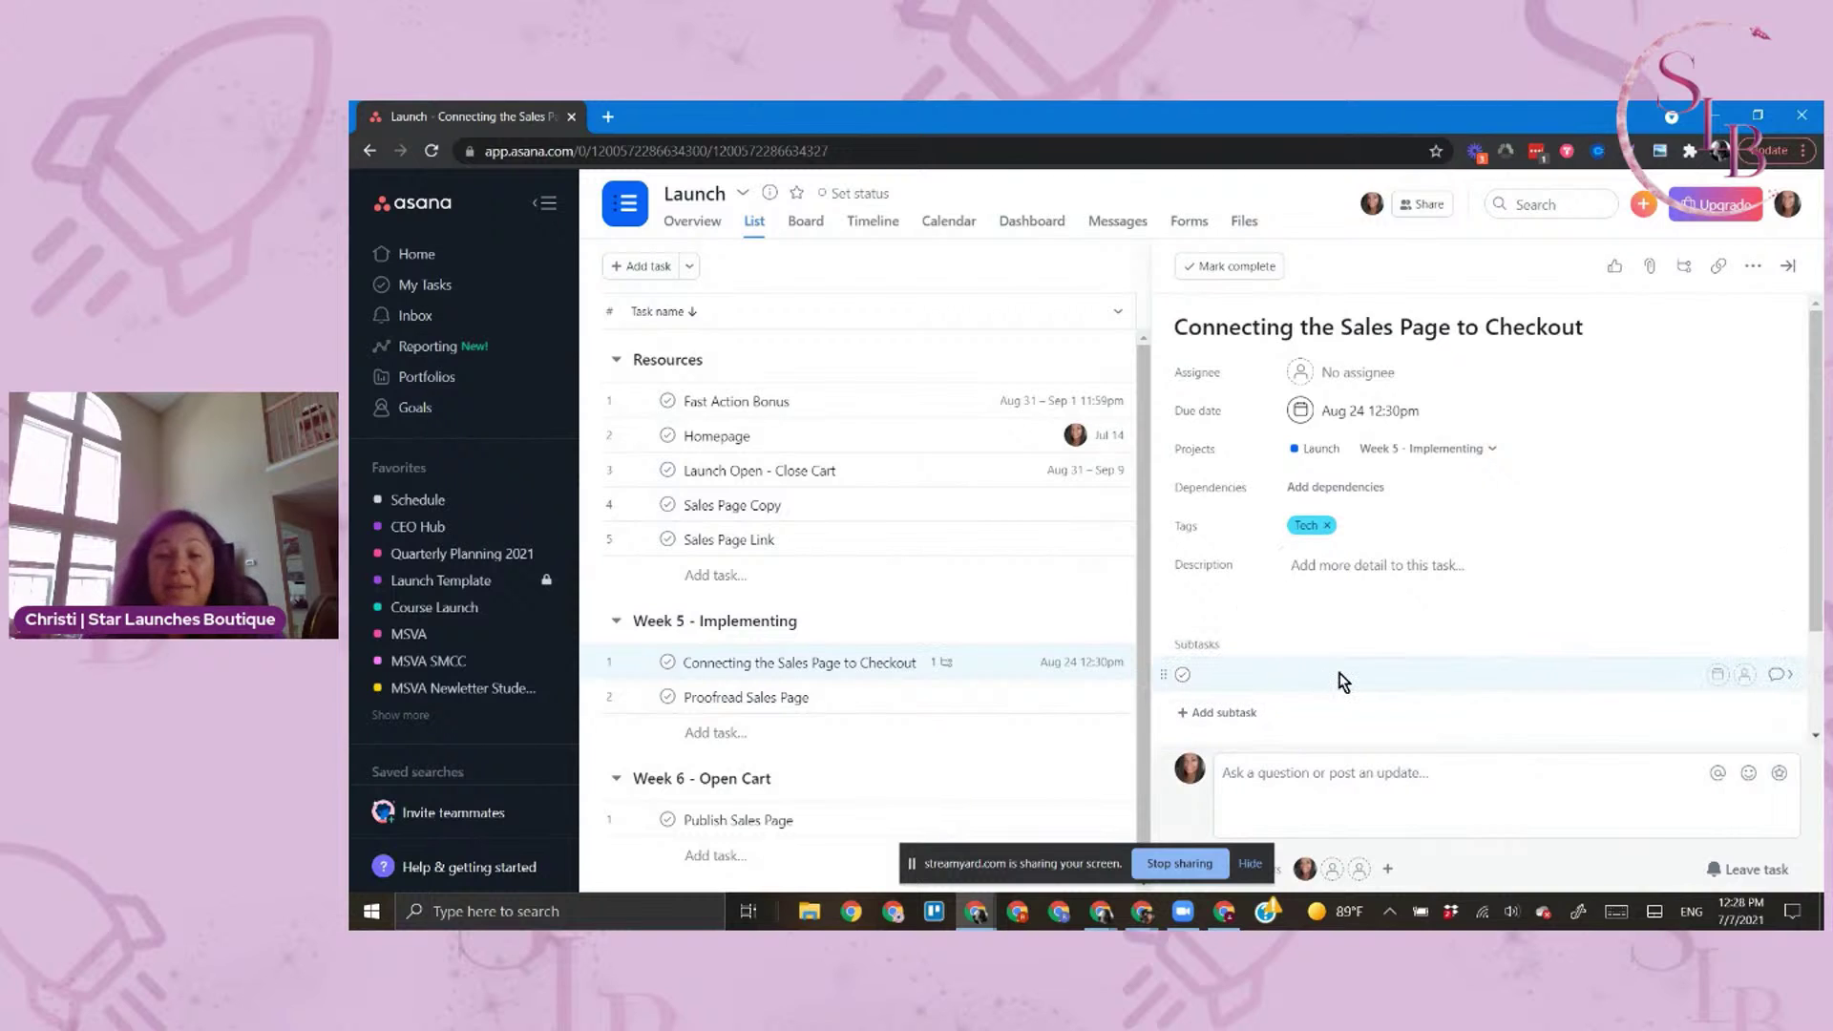
pyautogui.write('Check')
pyautogui.press('BackSpace')
pyautogui.press('BackSpace')
pyautogui.write('onnect Stripe')
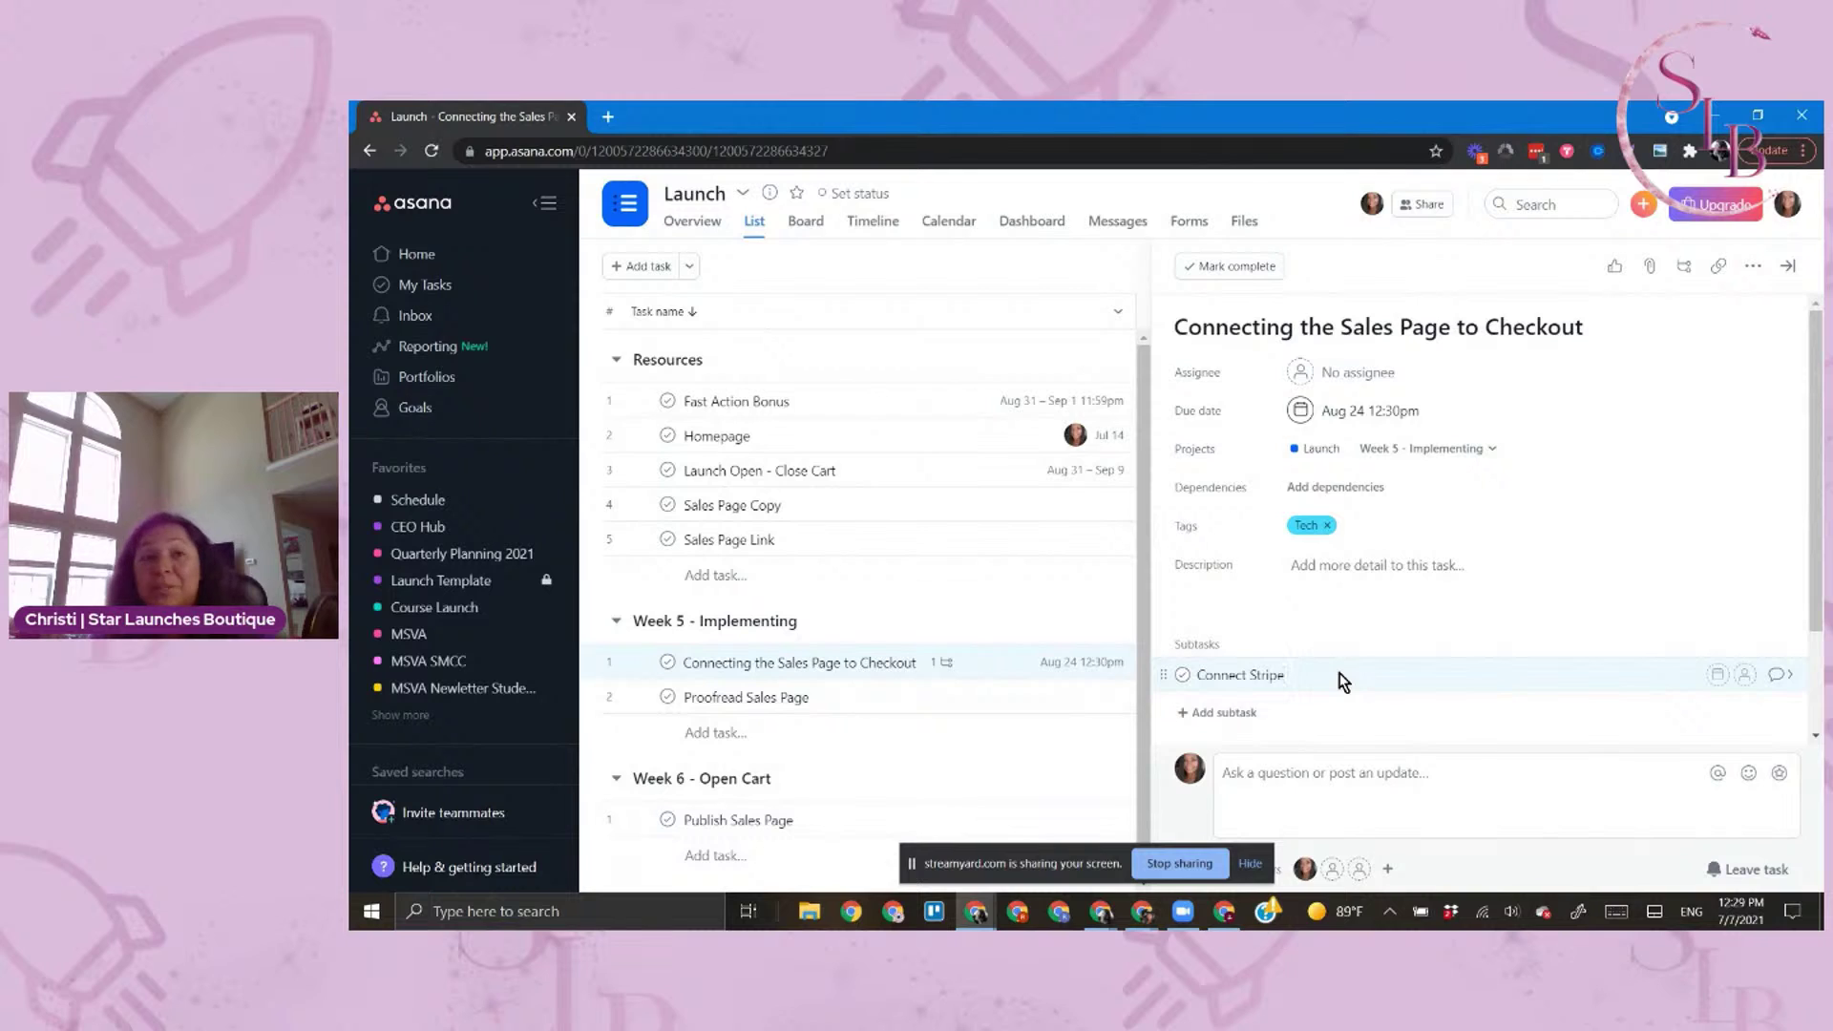
pyautogui.press('Return')
pyautogui.write('Connect PayPal')
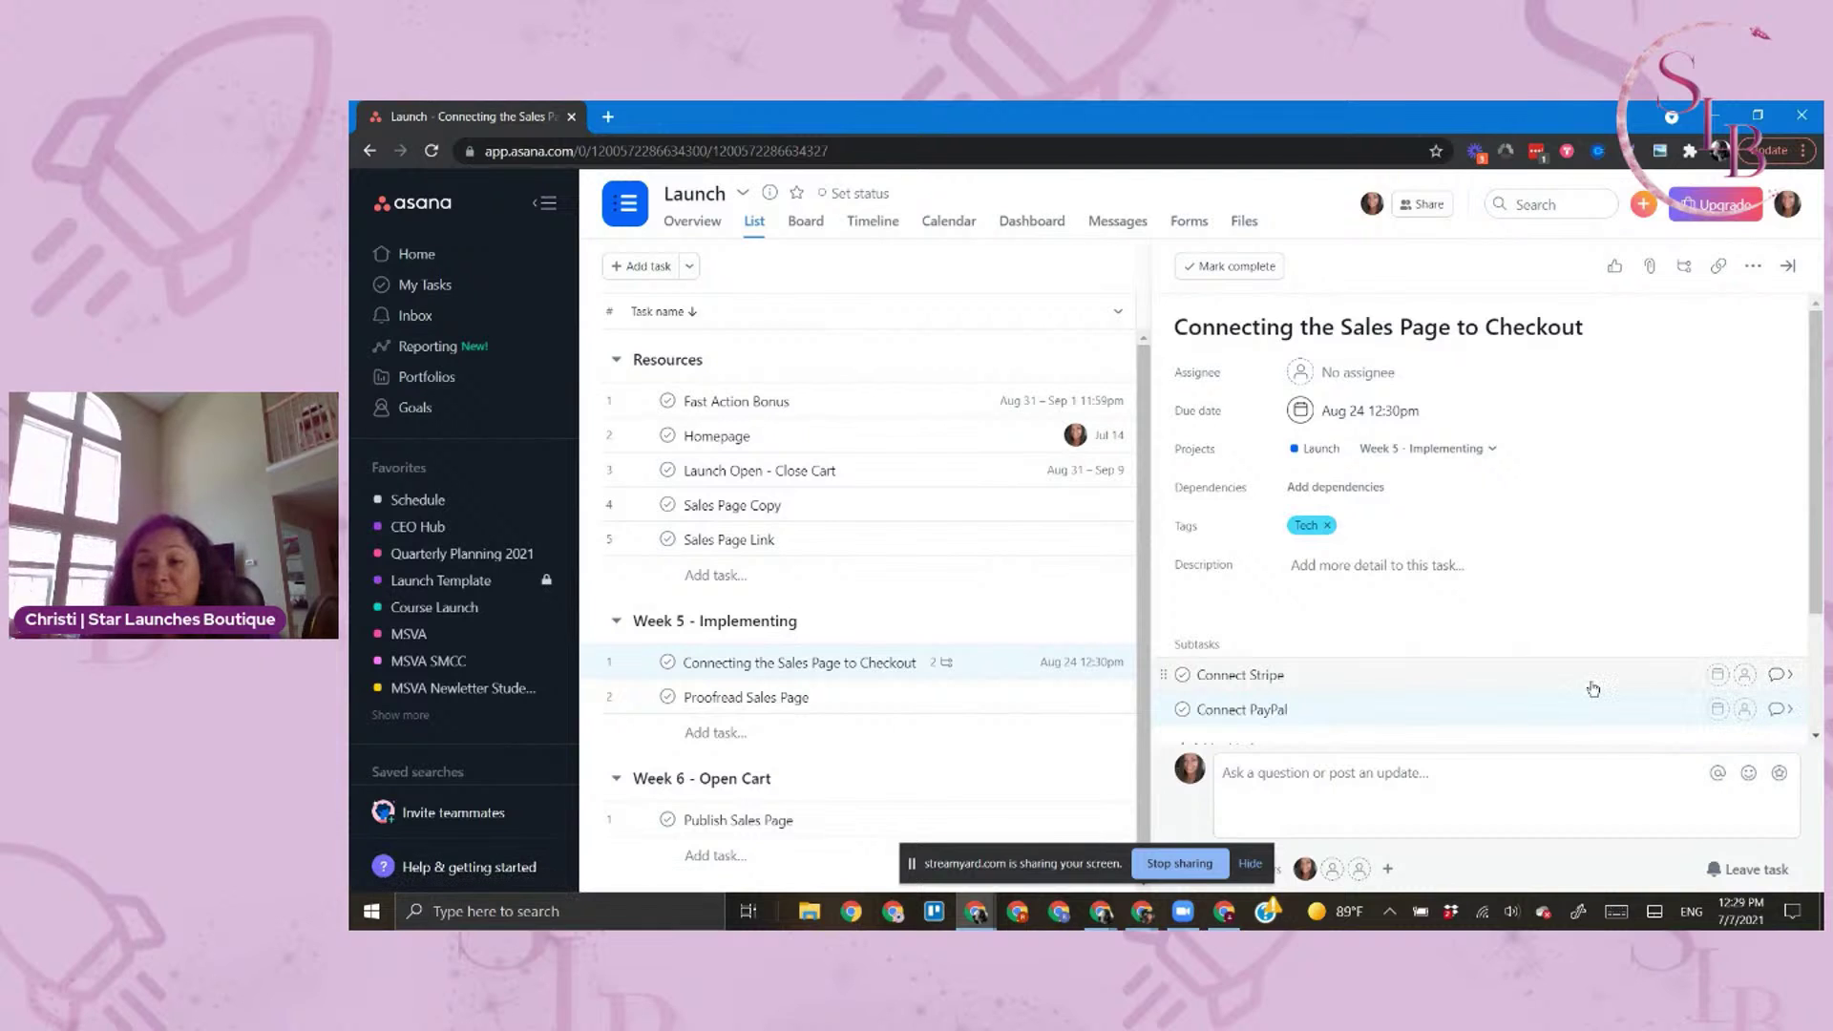
# Review the Connect Stripe subtask's details and the subtask list of its parent task, closing the details when done
pyautogui.click(1790, 676)
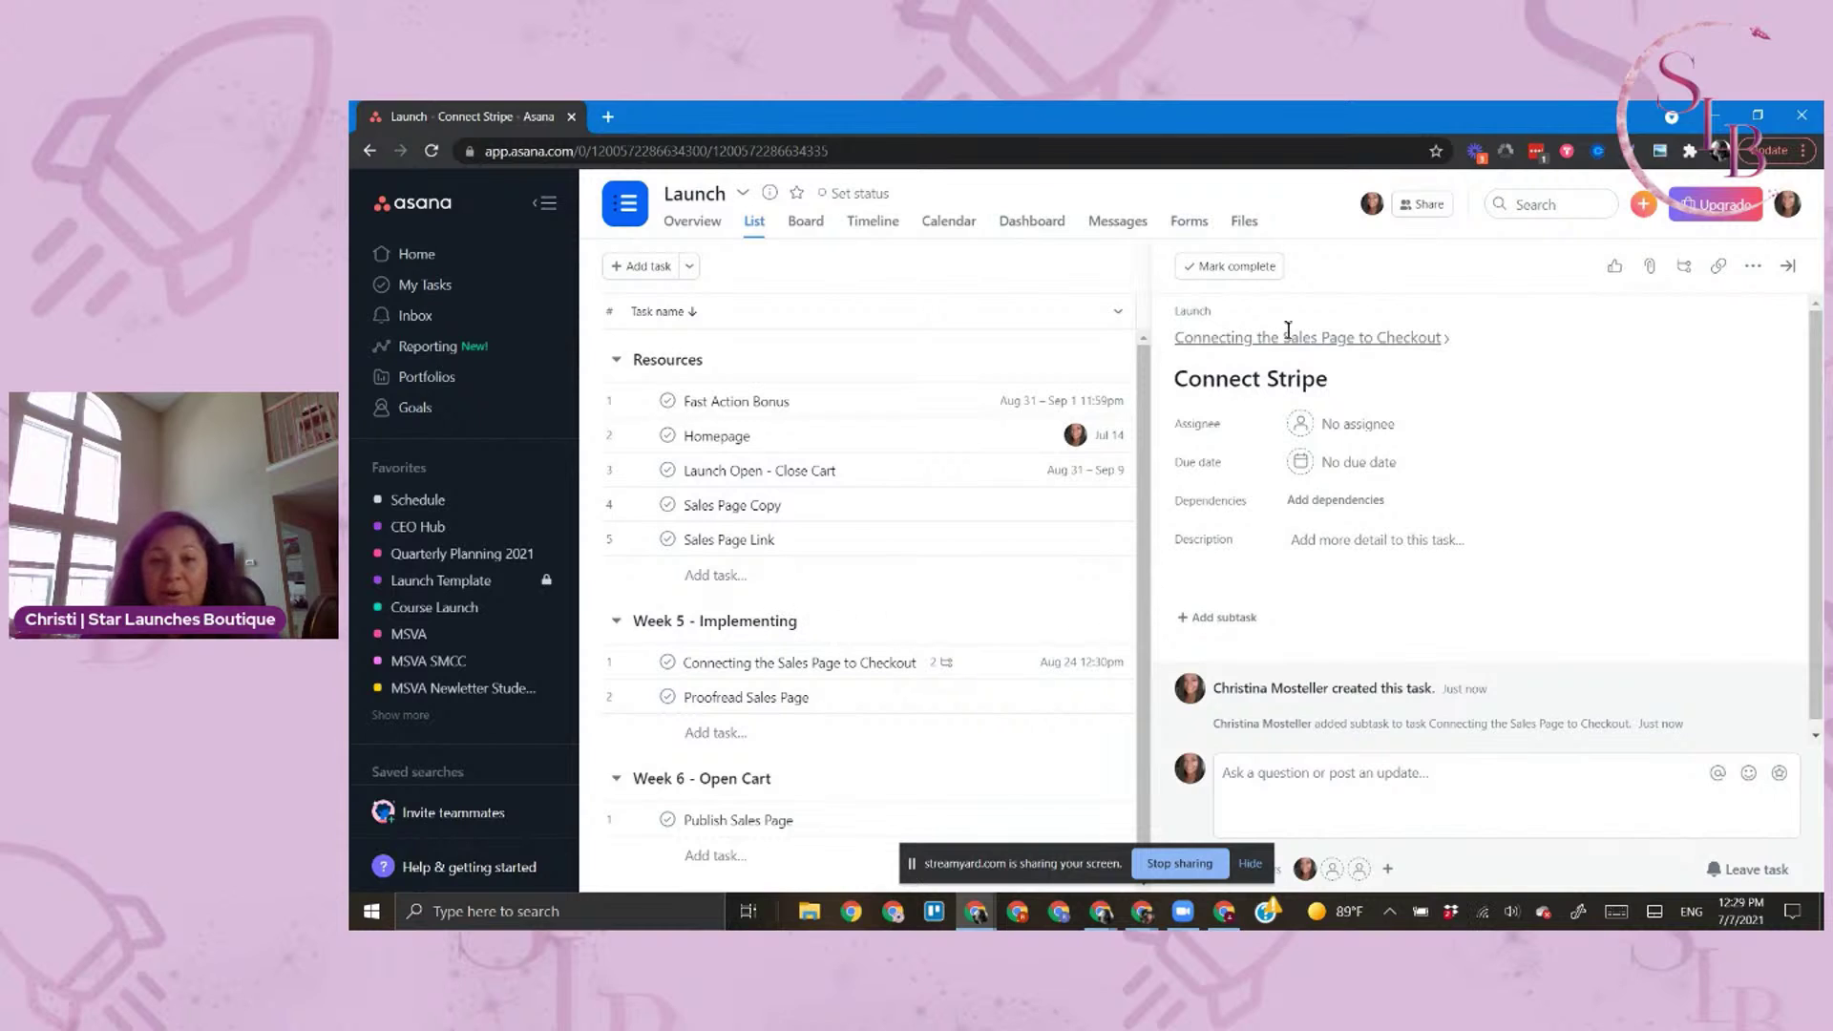
pyautogui.click(1784, 274)
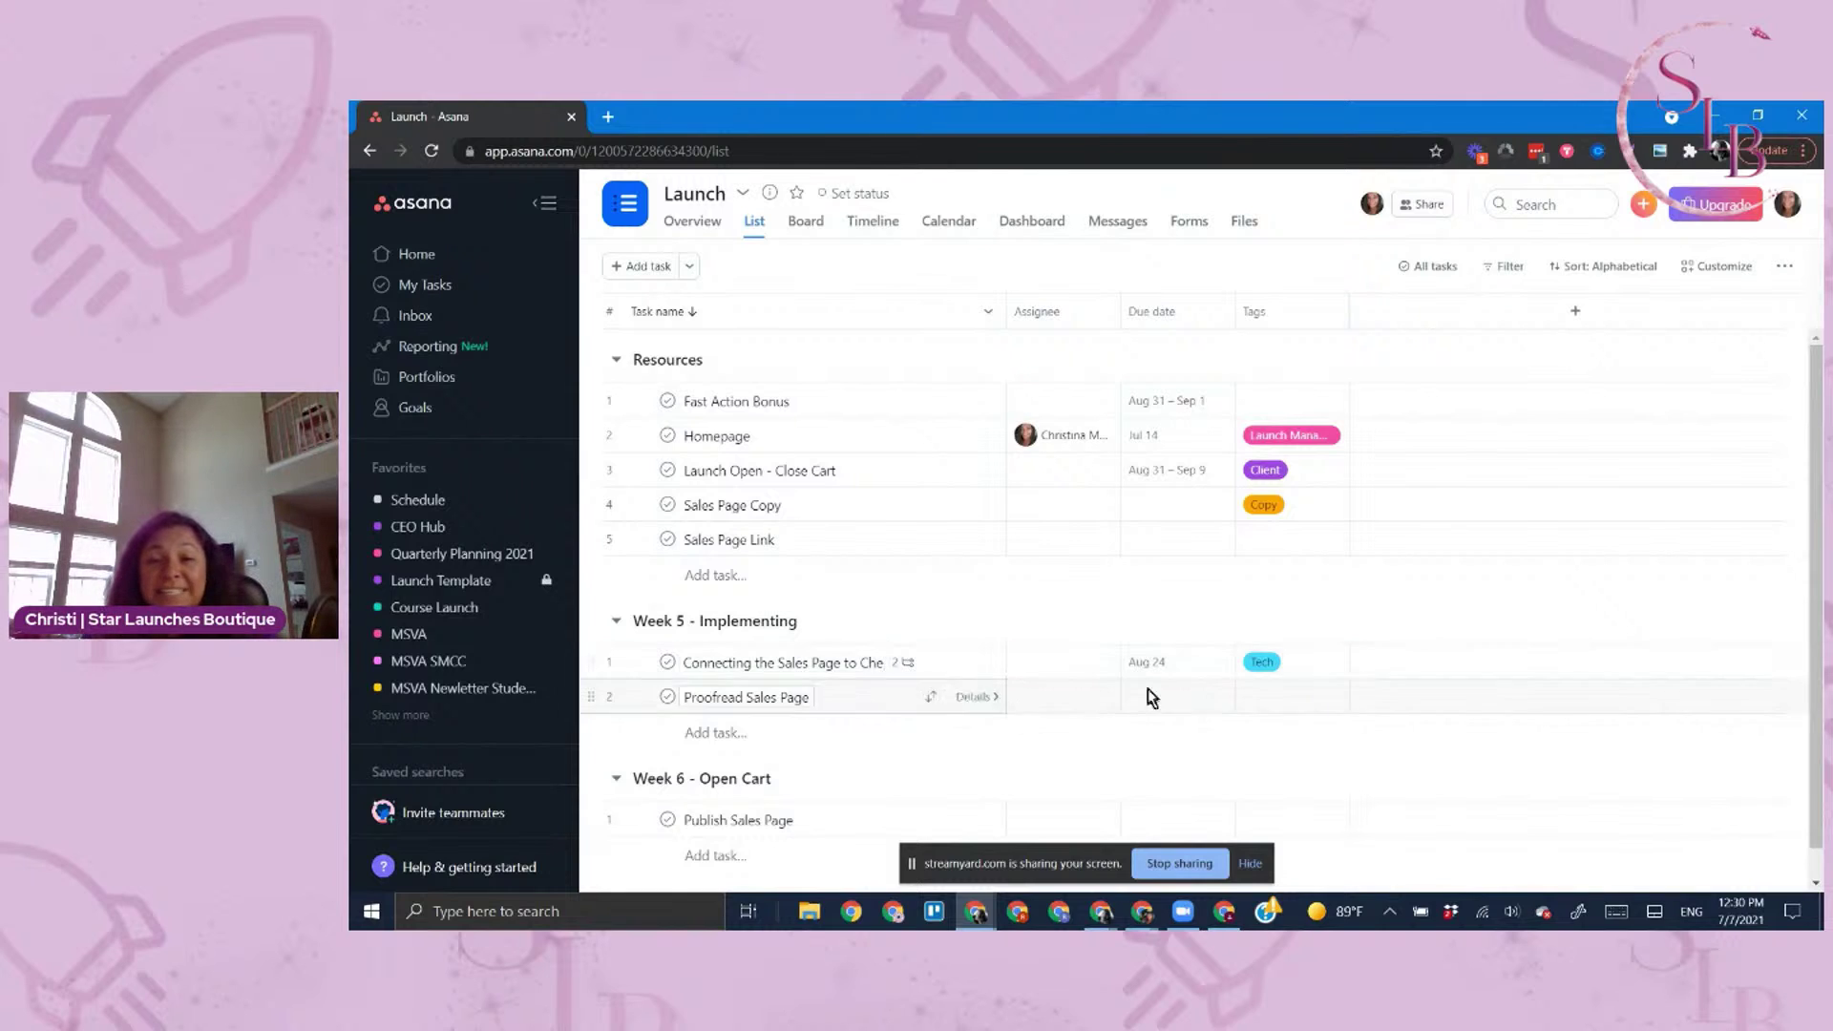
pyautogui.click(907, 662)
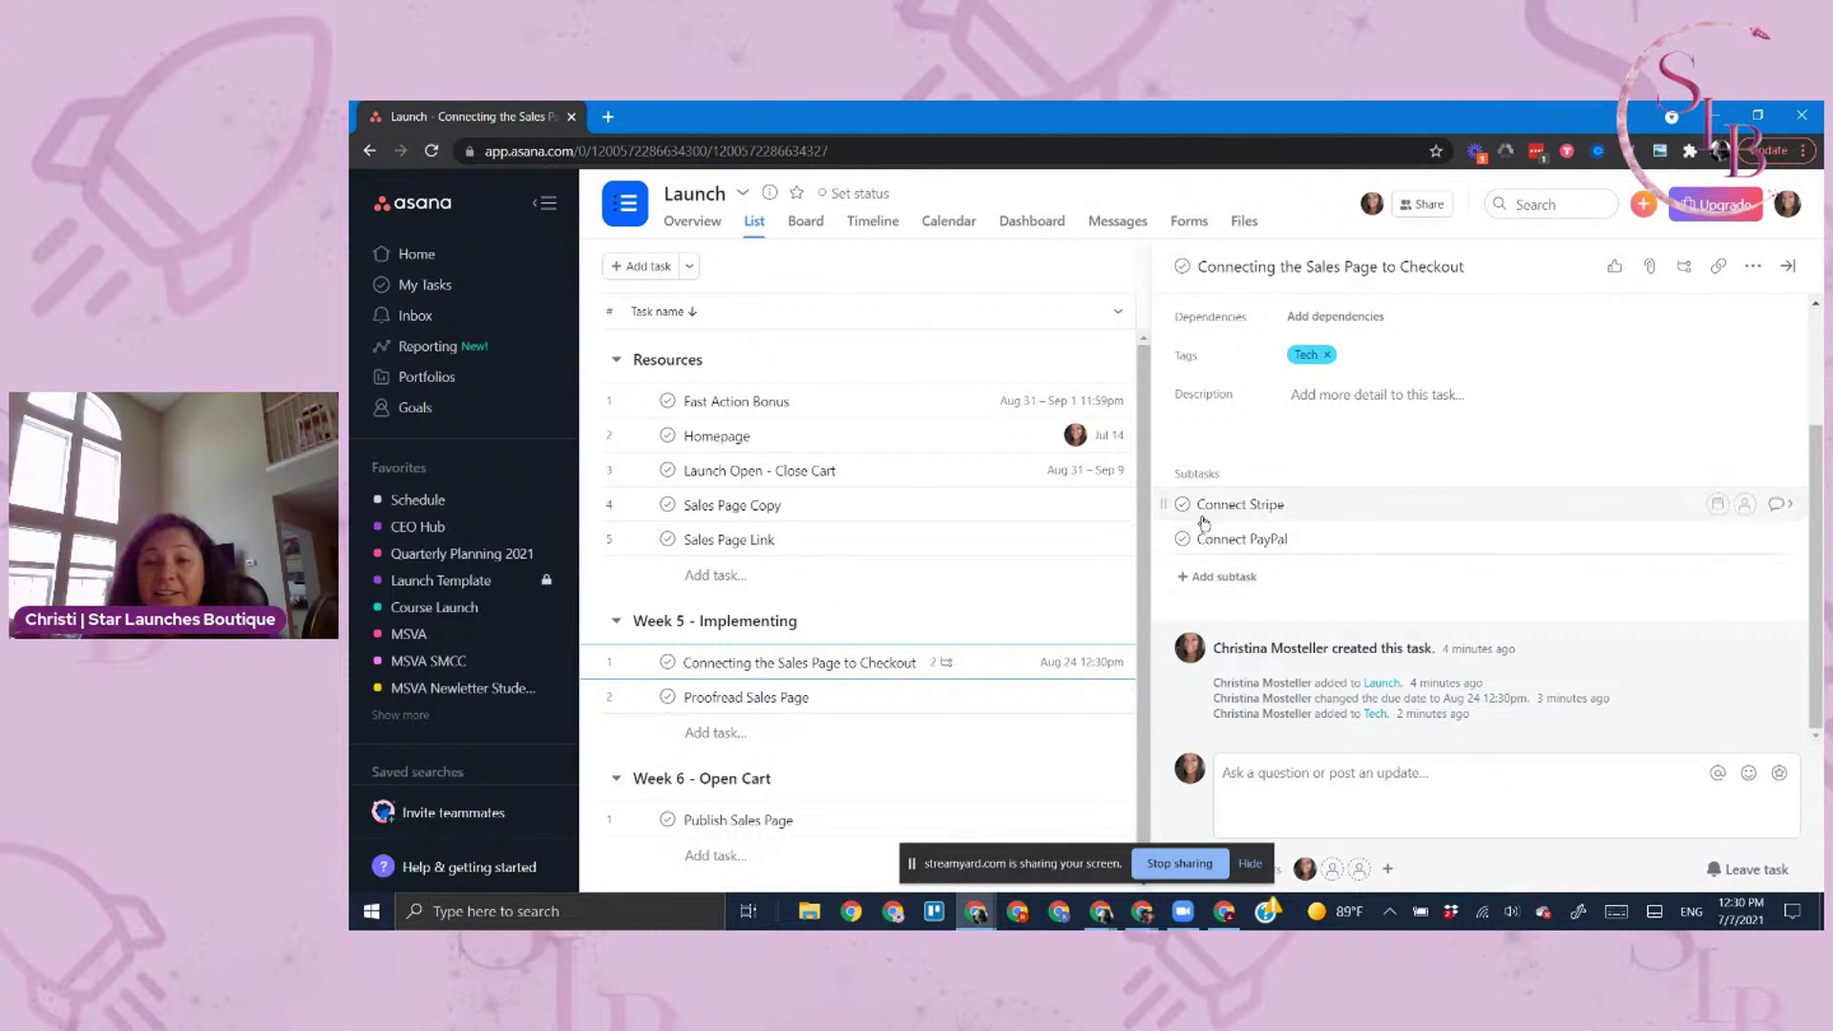
pyautogui.scroll(2, 1350, 702)
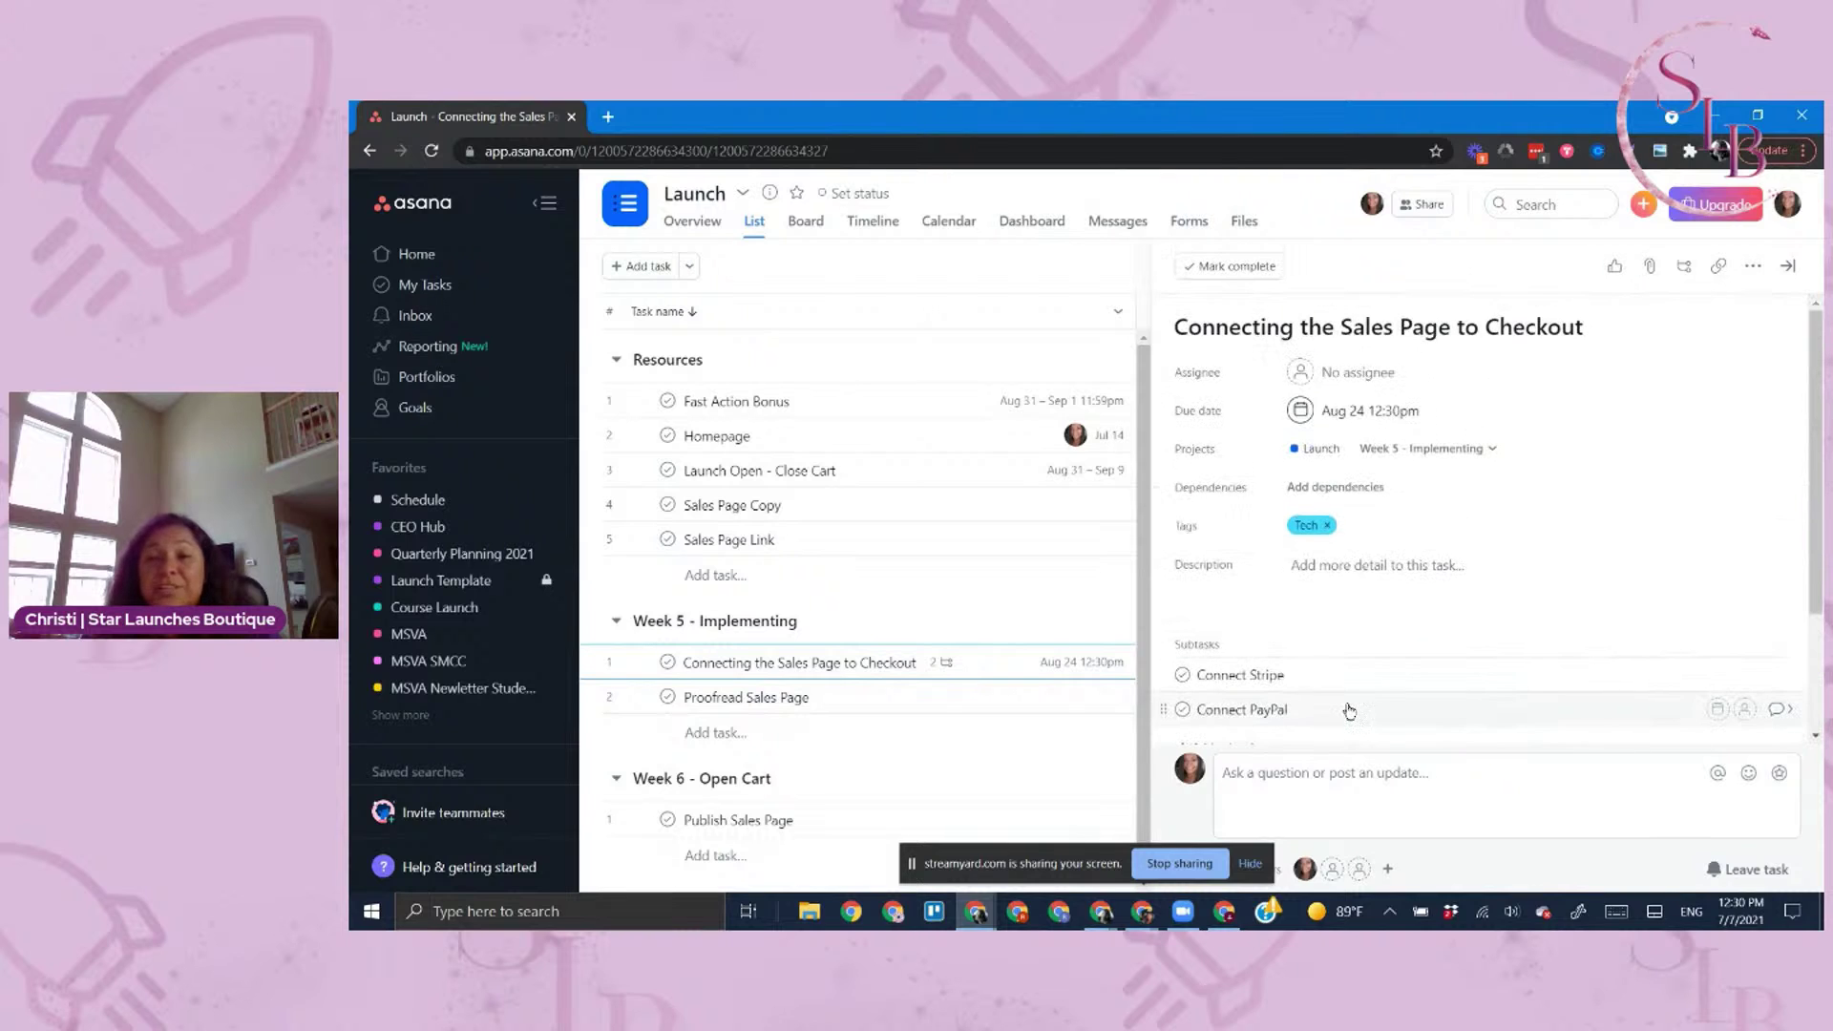
pyautogui.scroll(-2, 1327, 692)
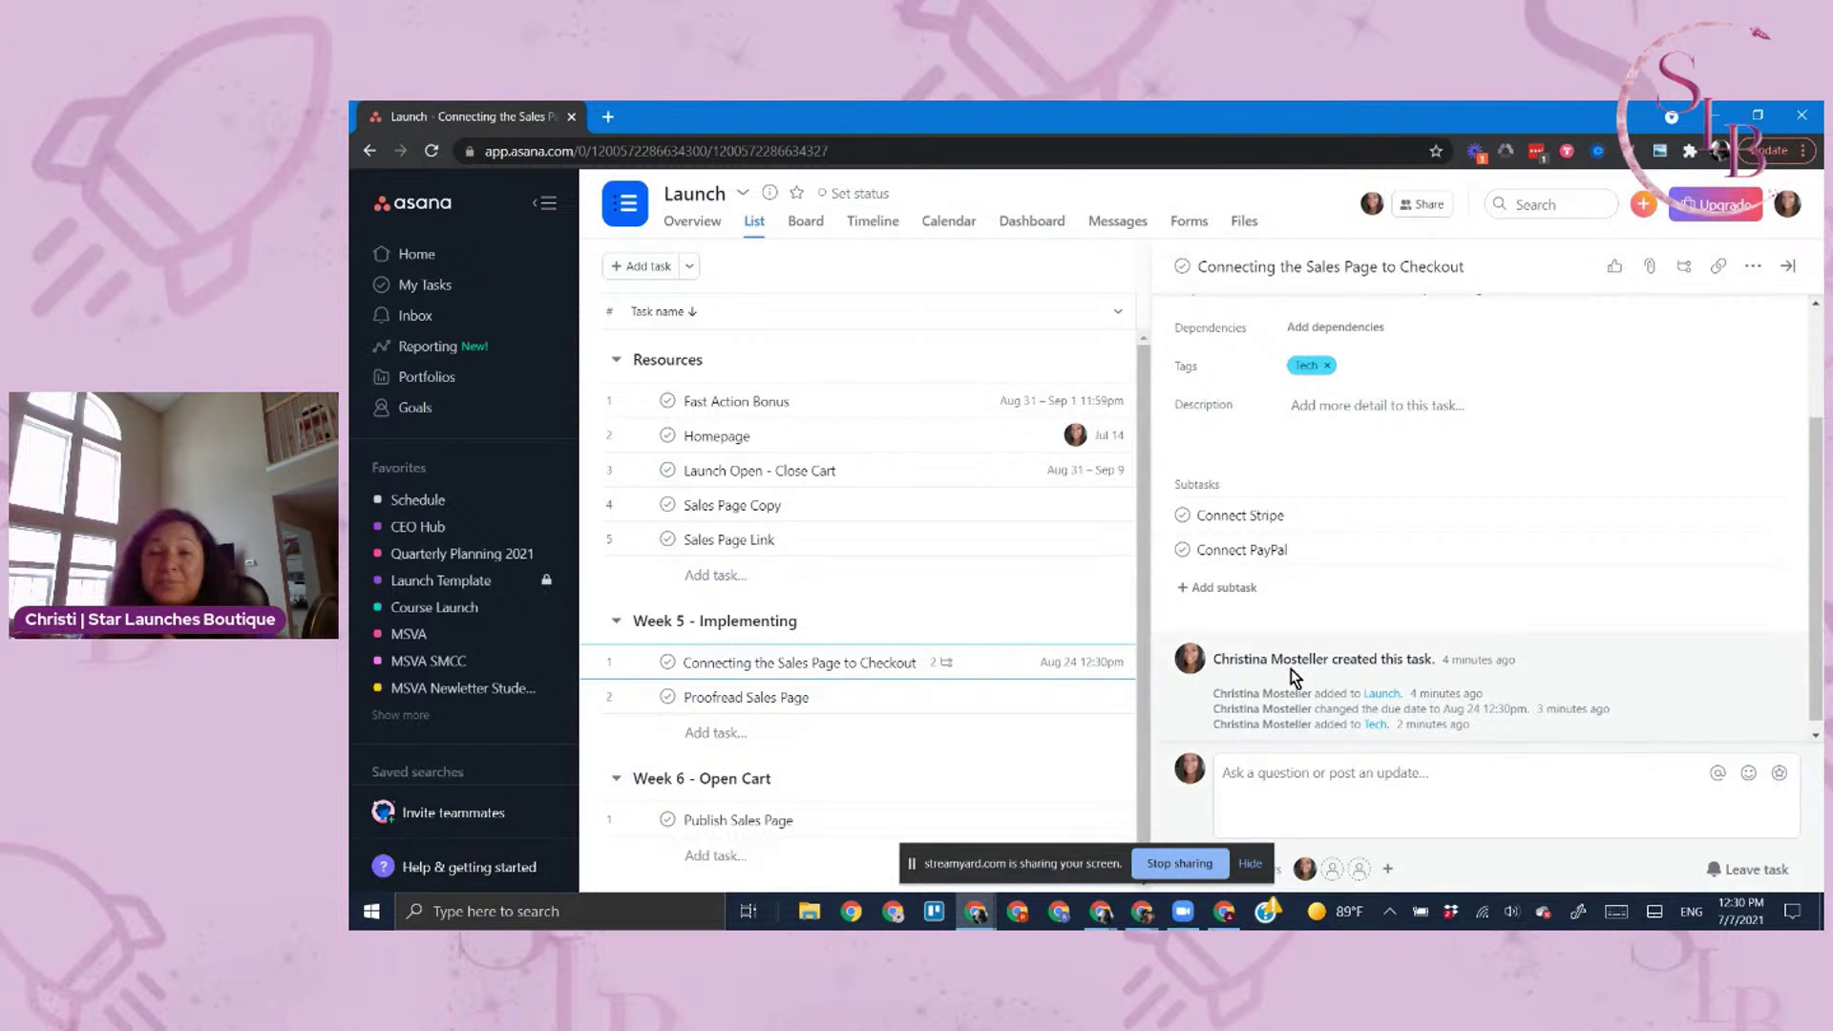
pyautogui.scroll(2, 1284, 641)
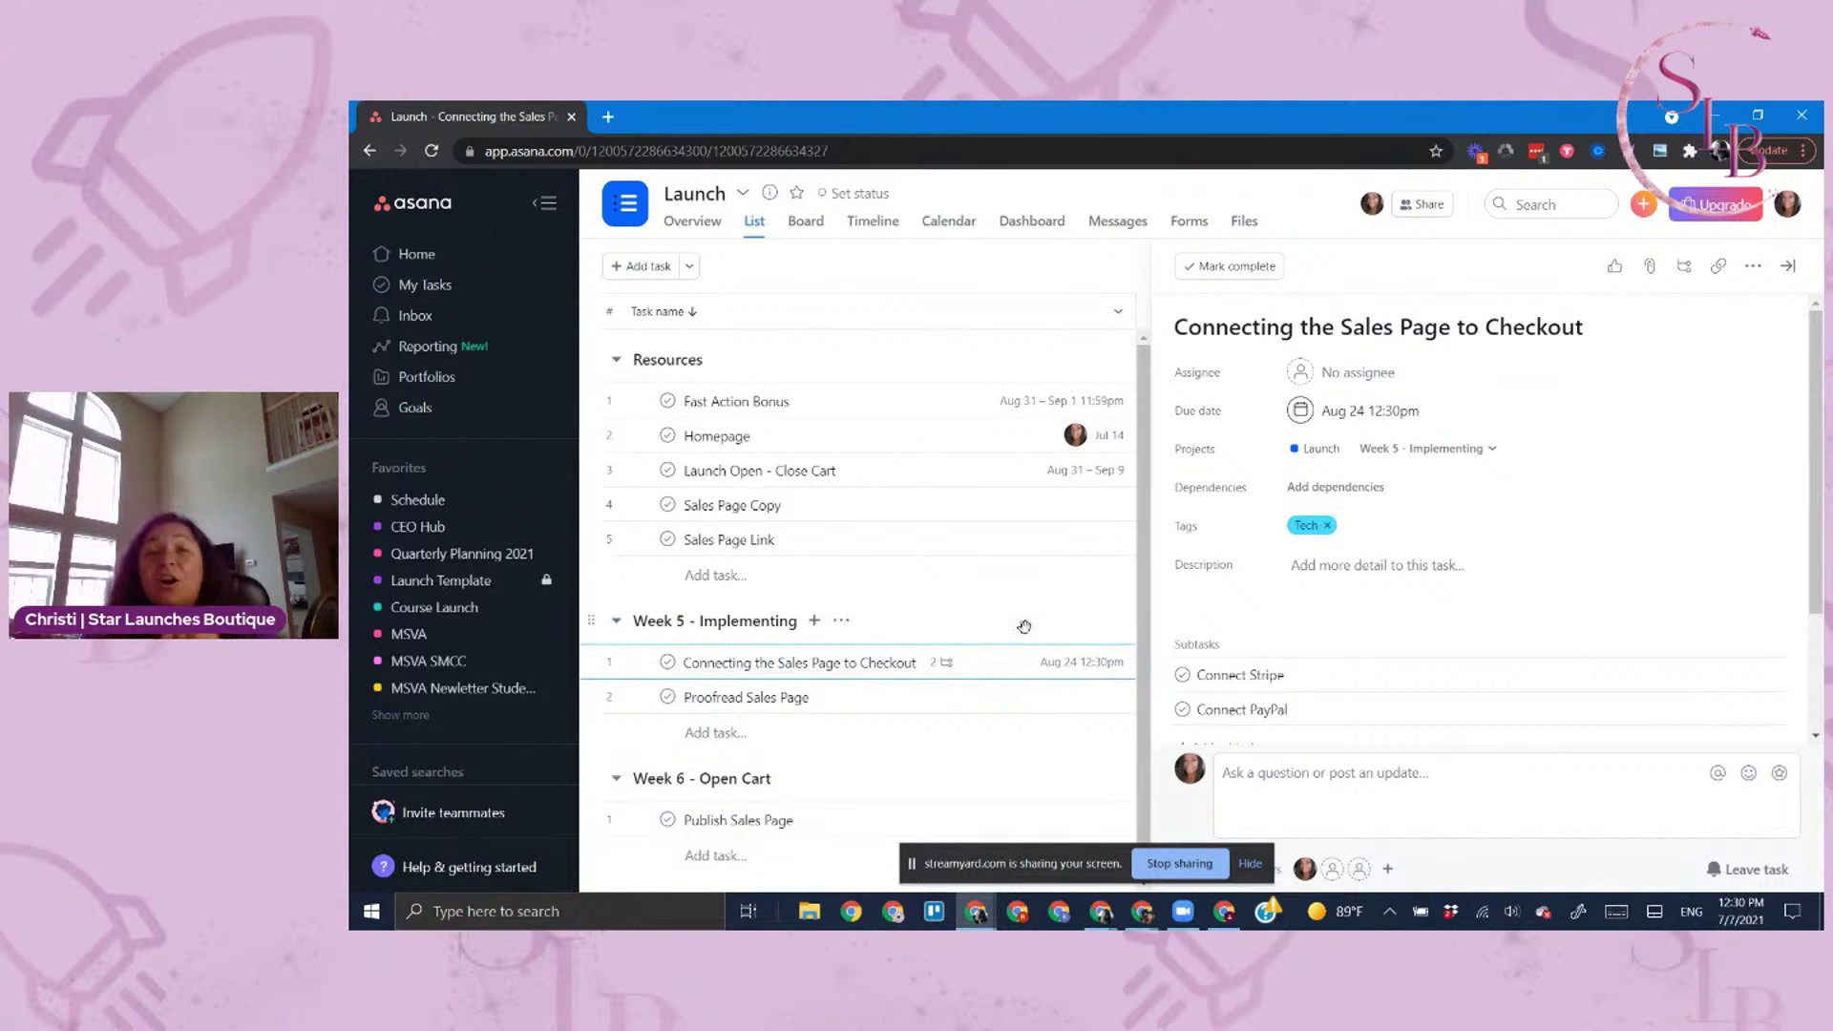
pyautogui.click(1787, 266)
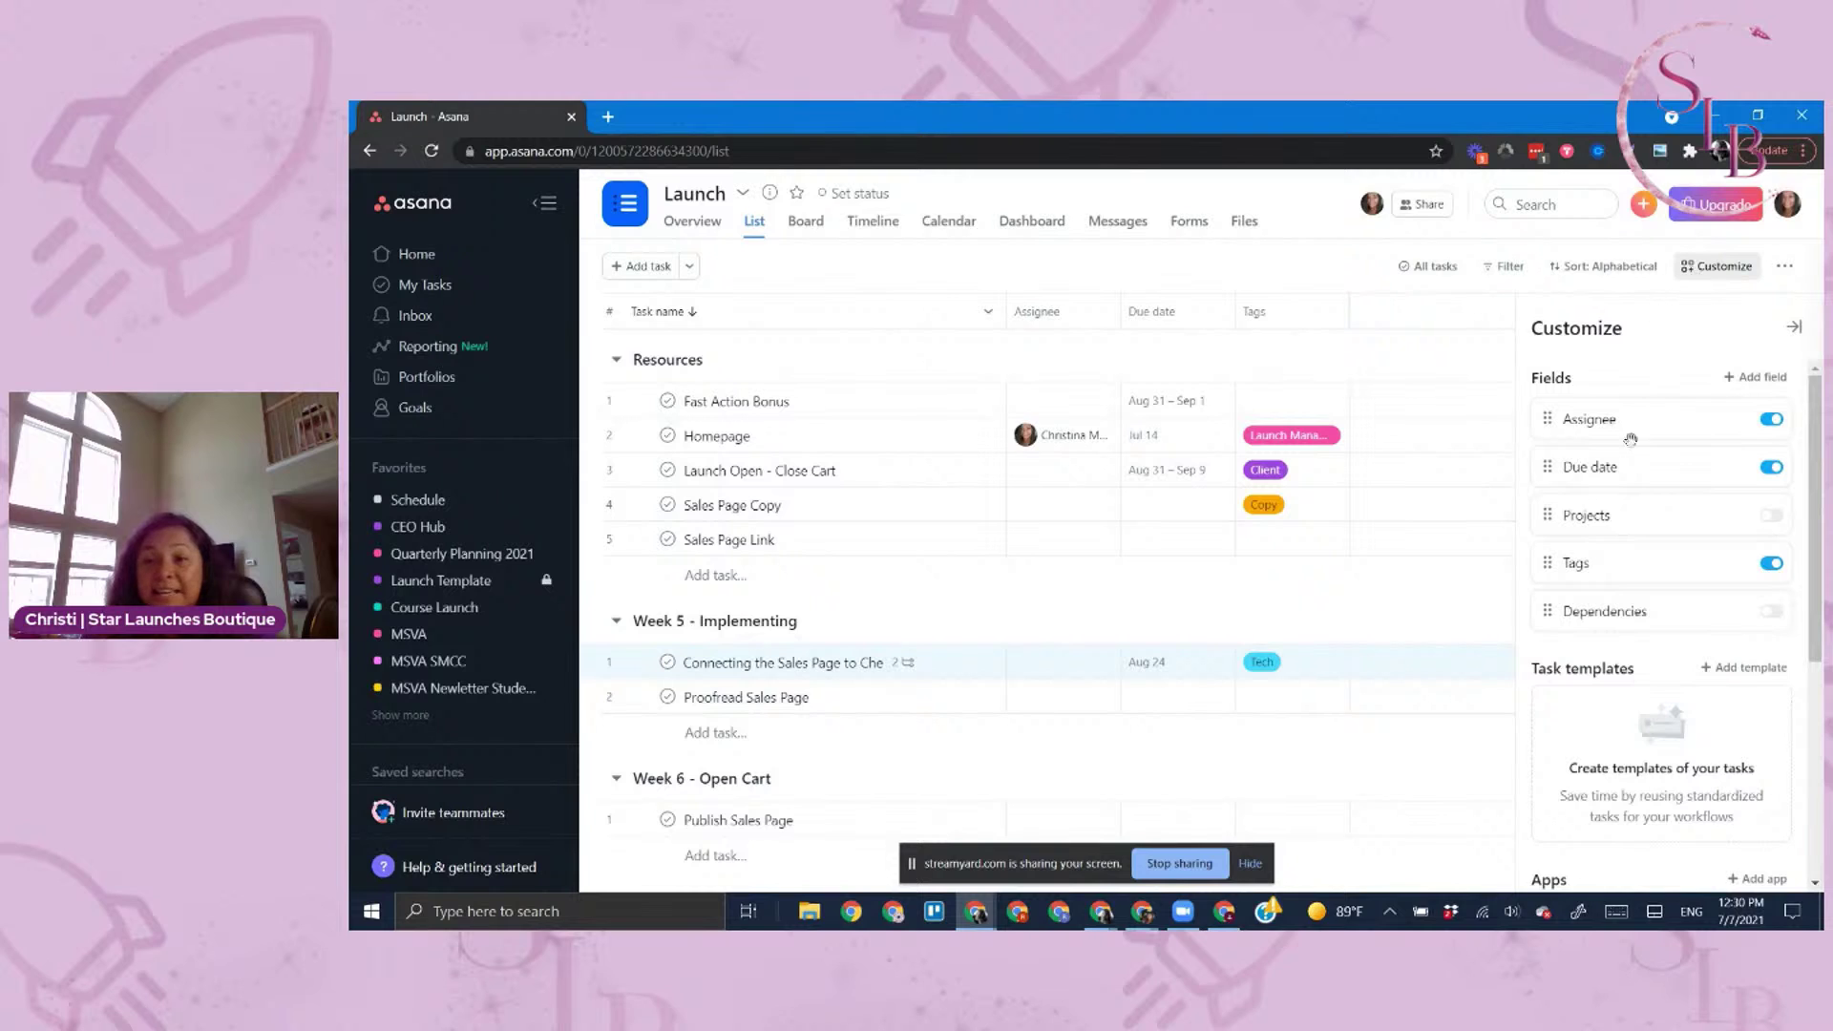
# Add the Task Progress field from the field library to the project list and look over its options on the Fast Action Bonus task
pyautogui.click(1430, 308)
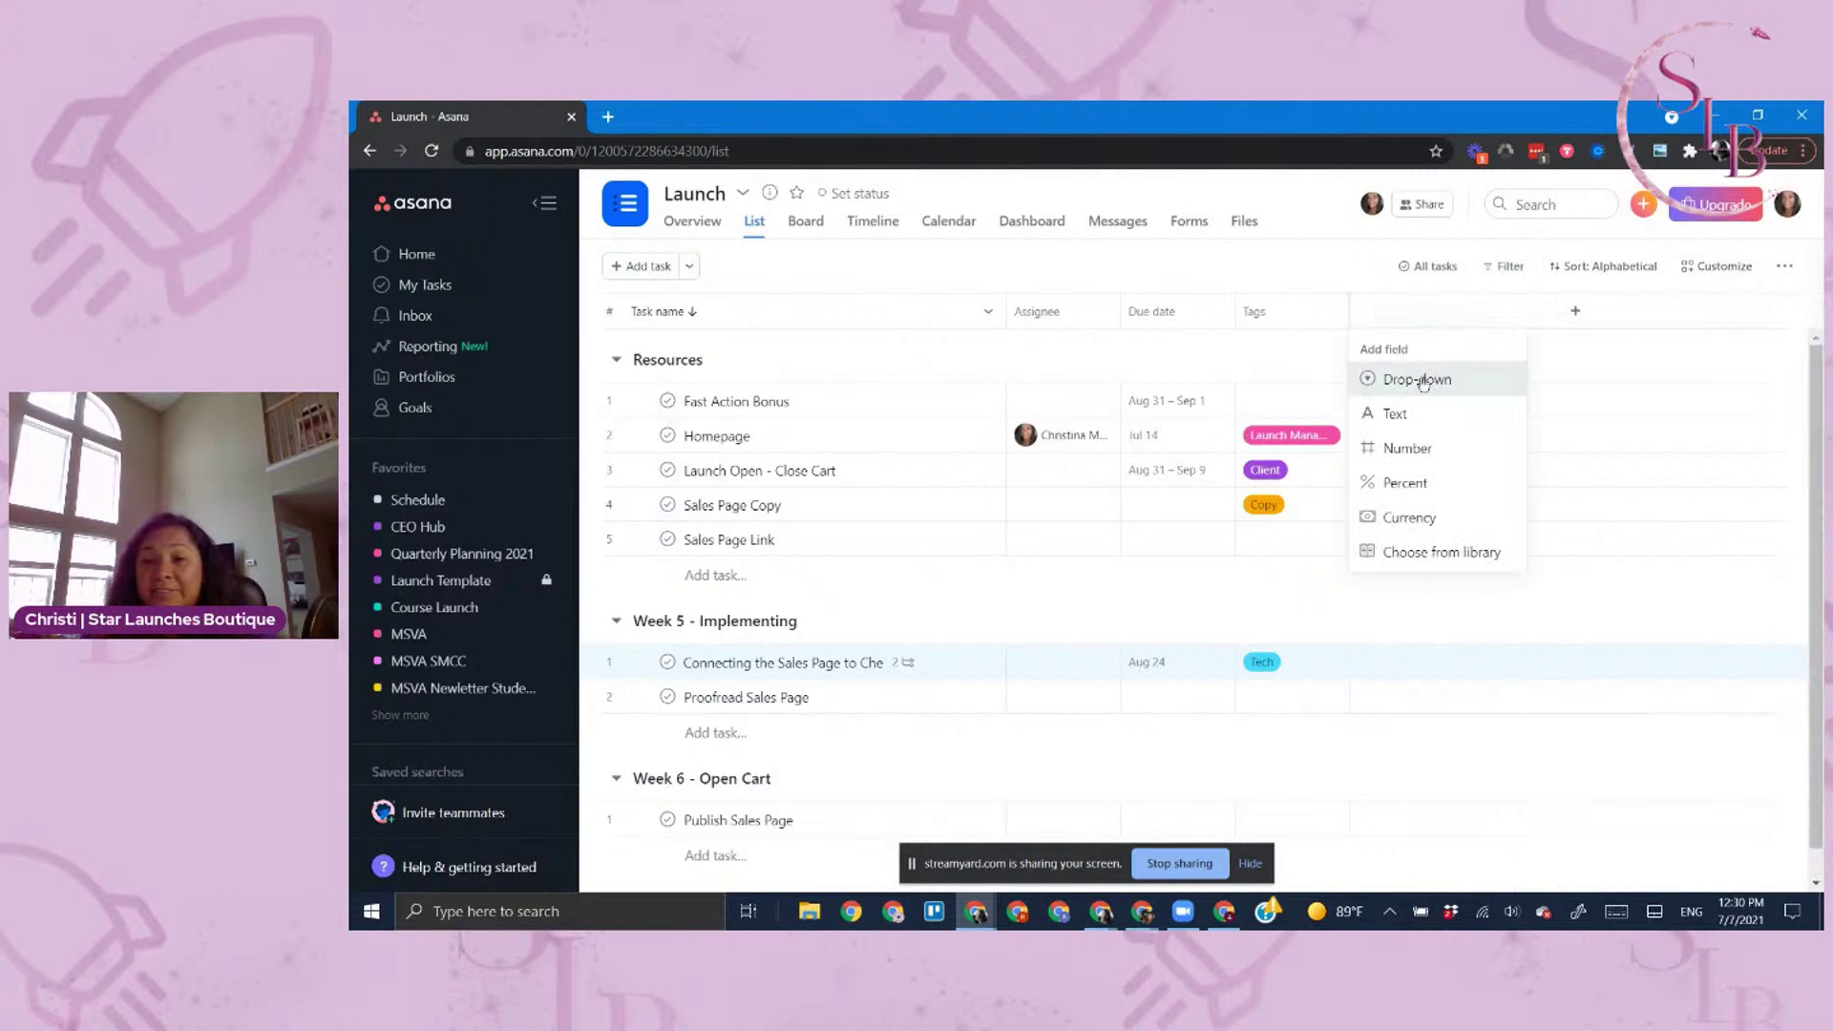
pyautogui.click(1443, 552)
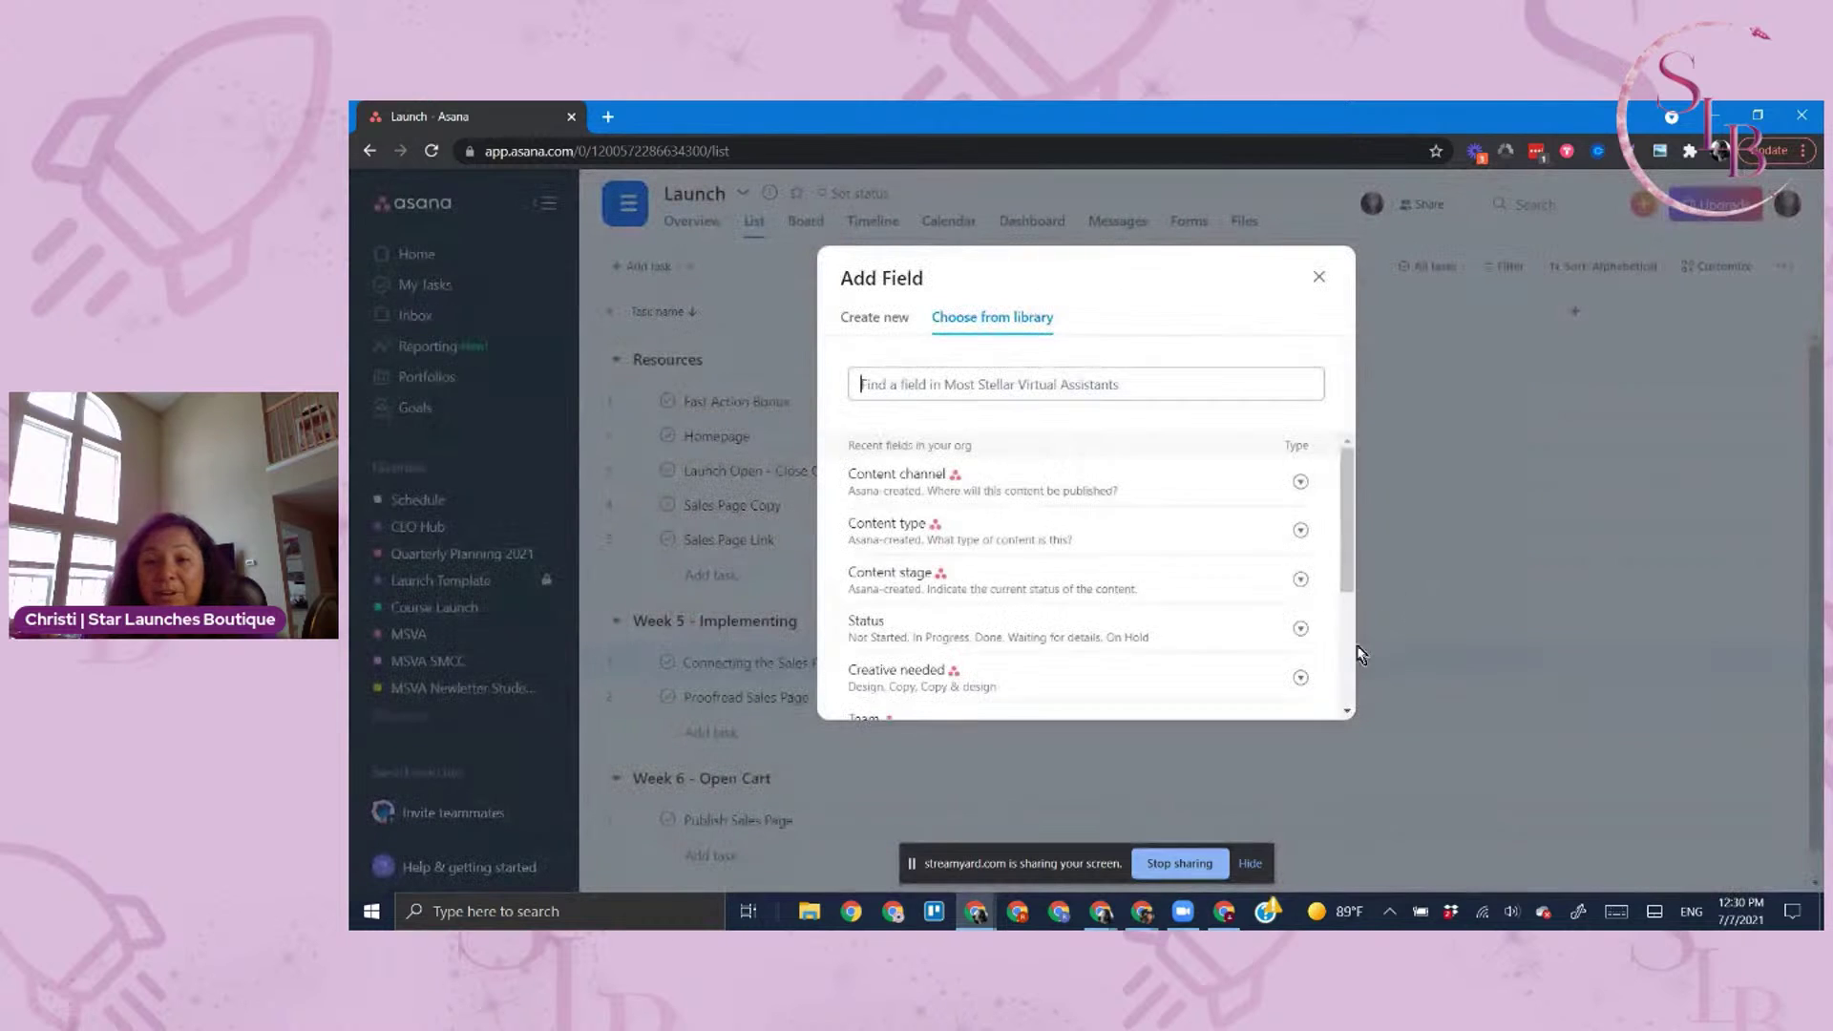
pyautogui.scroll(-10, 1127, 570)
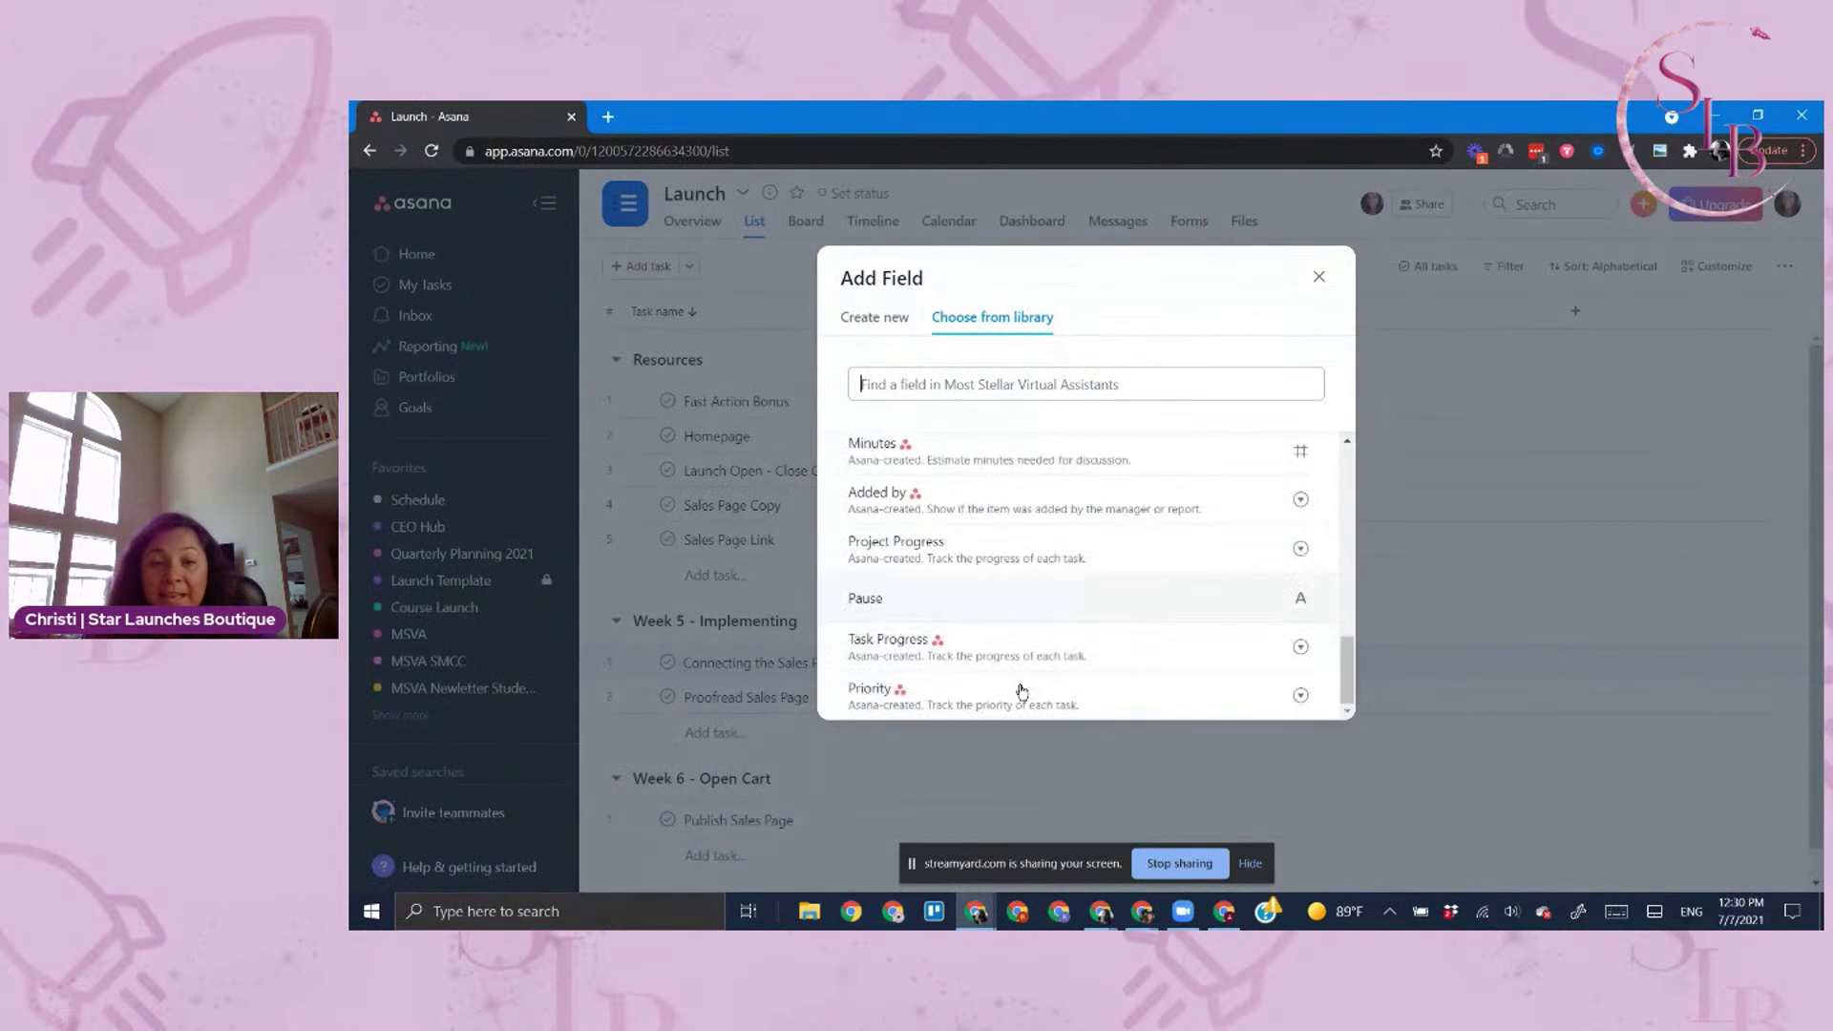
pyautogui.click(1154, 665)
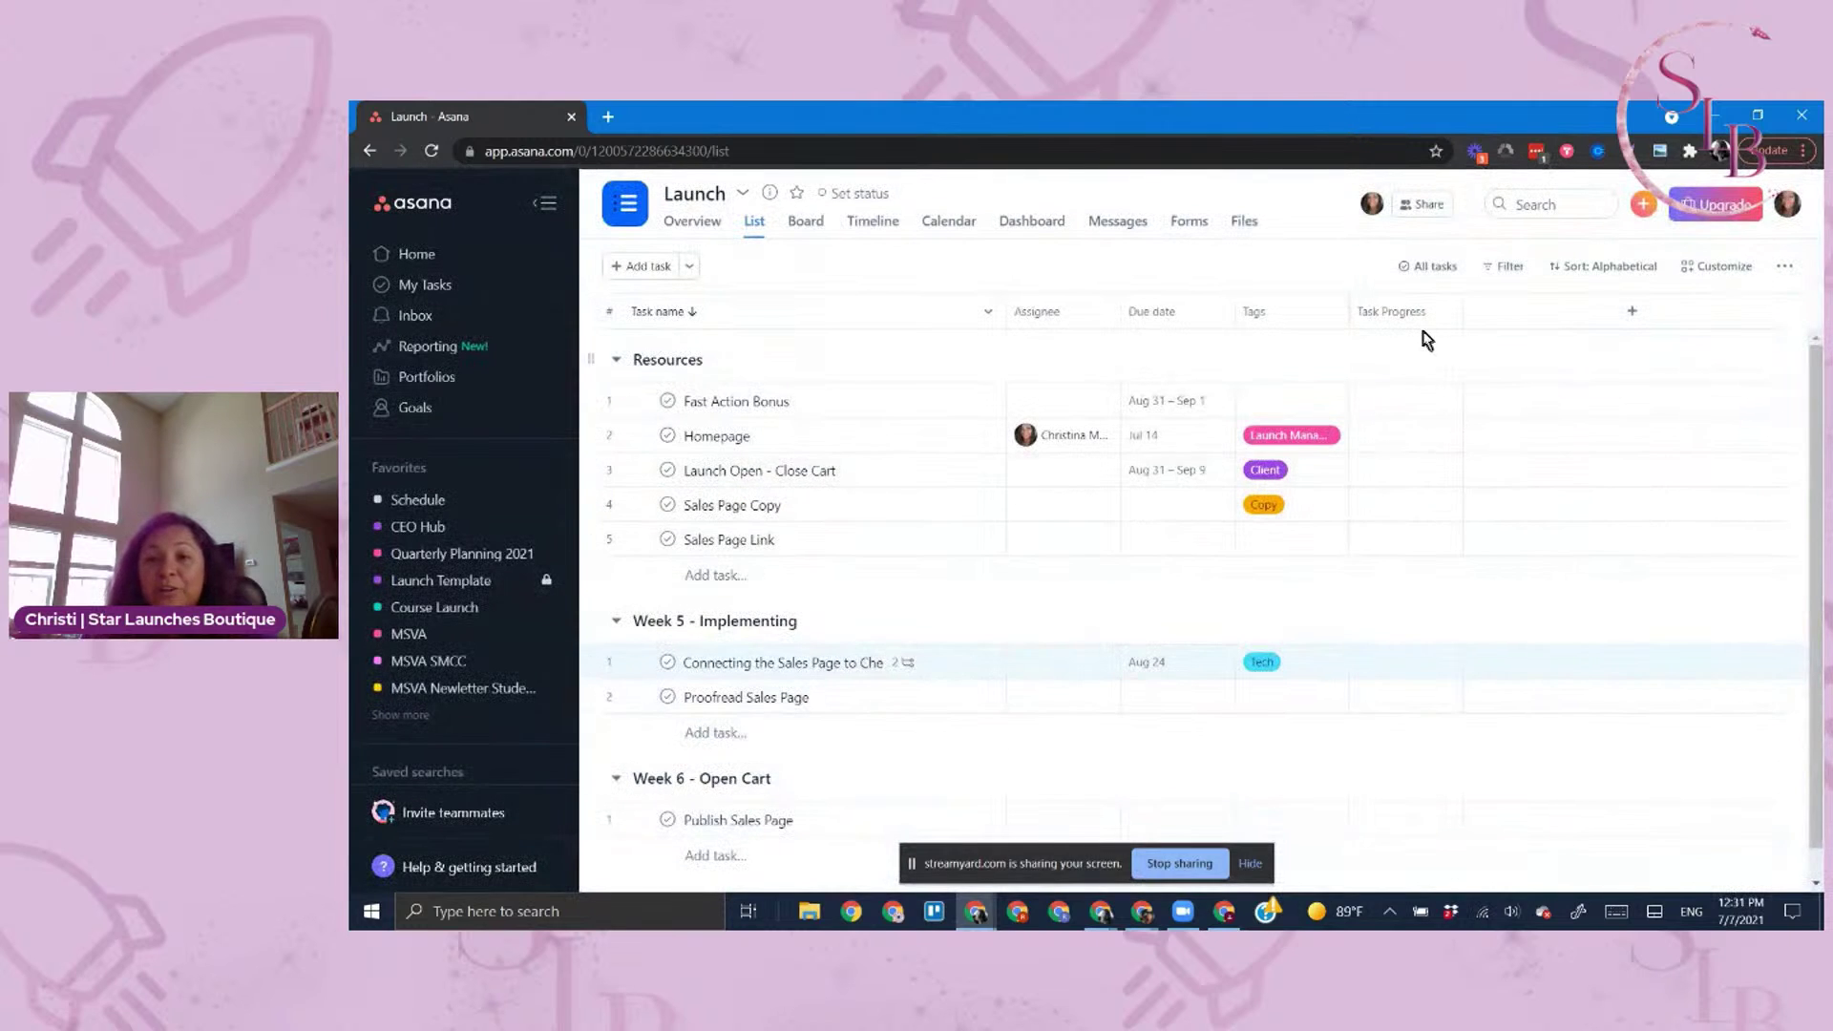
pyautogui.click(1450, 409)
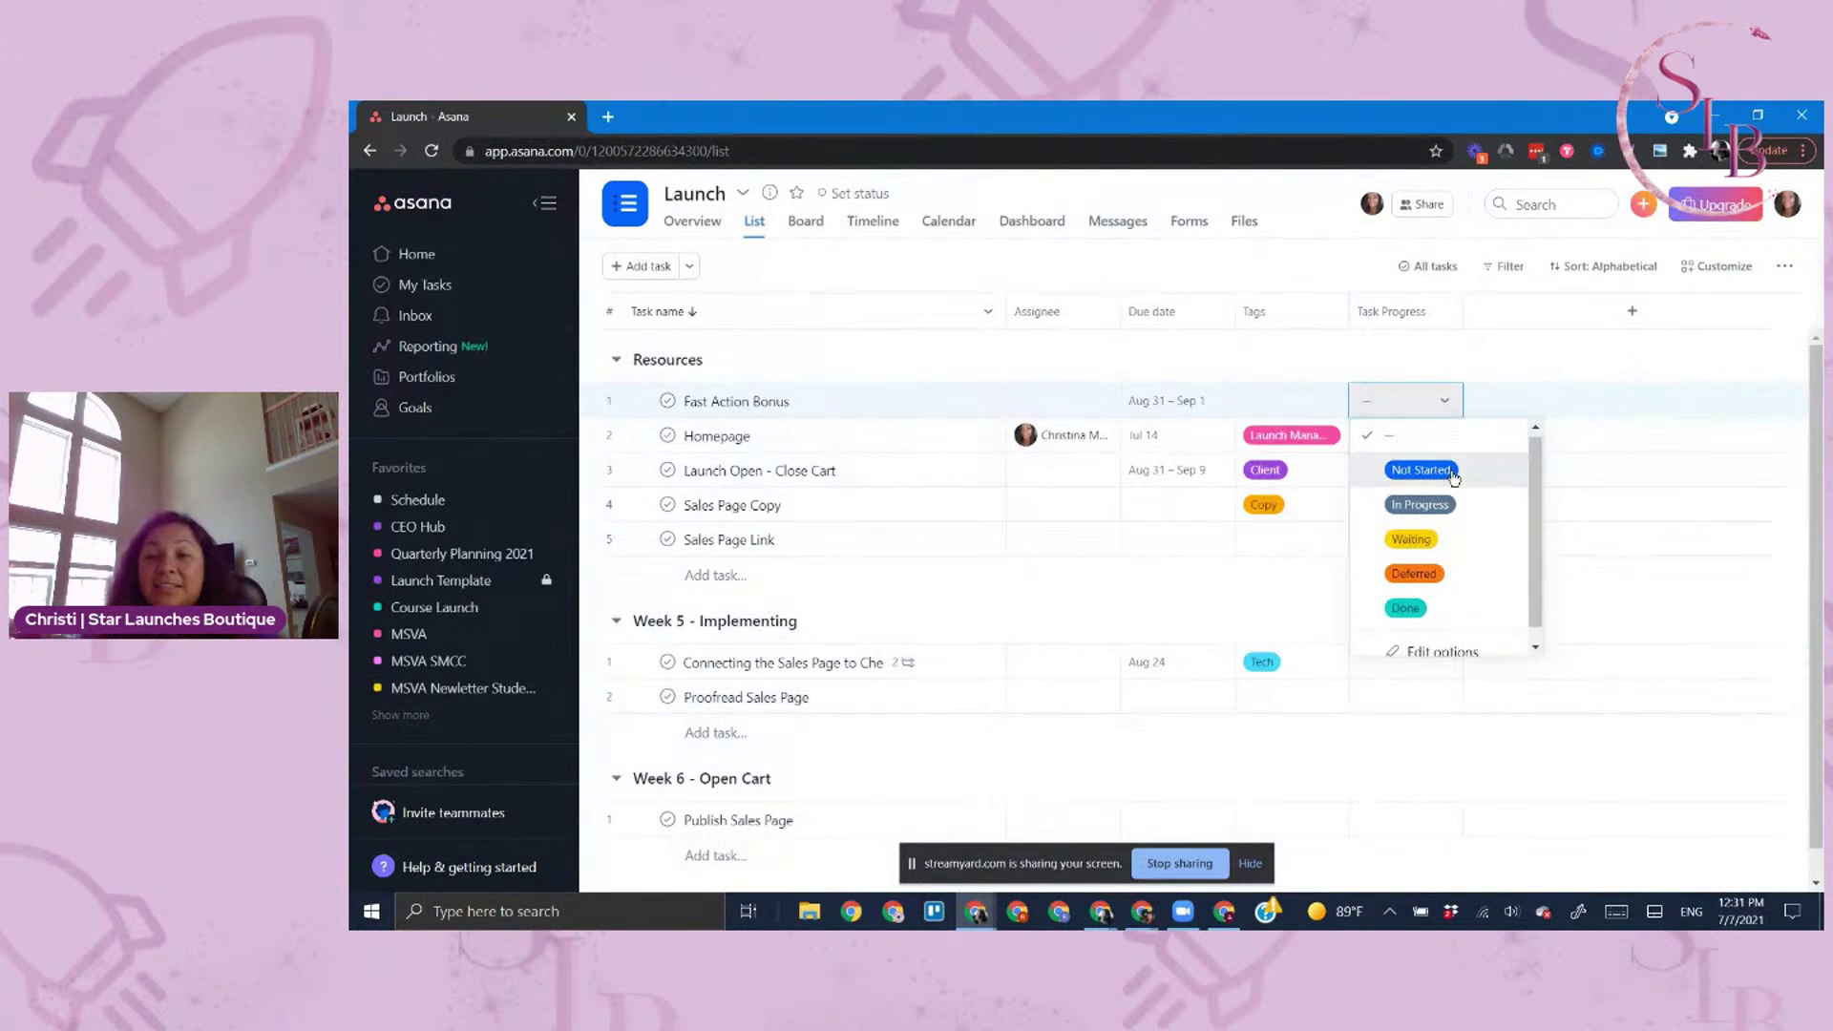
pyautogui.click(1381, 361)
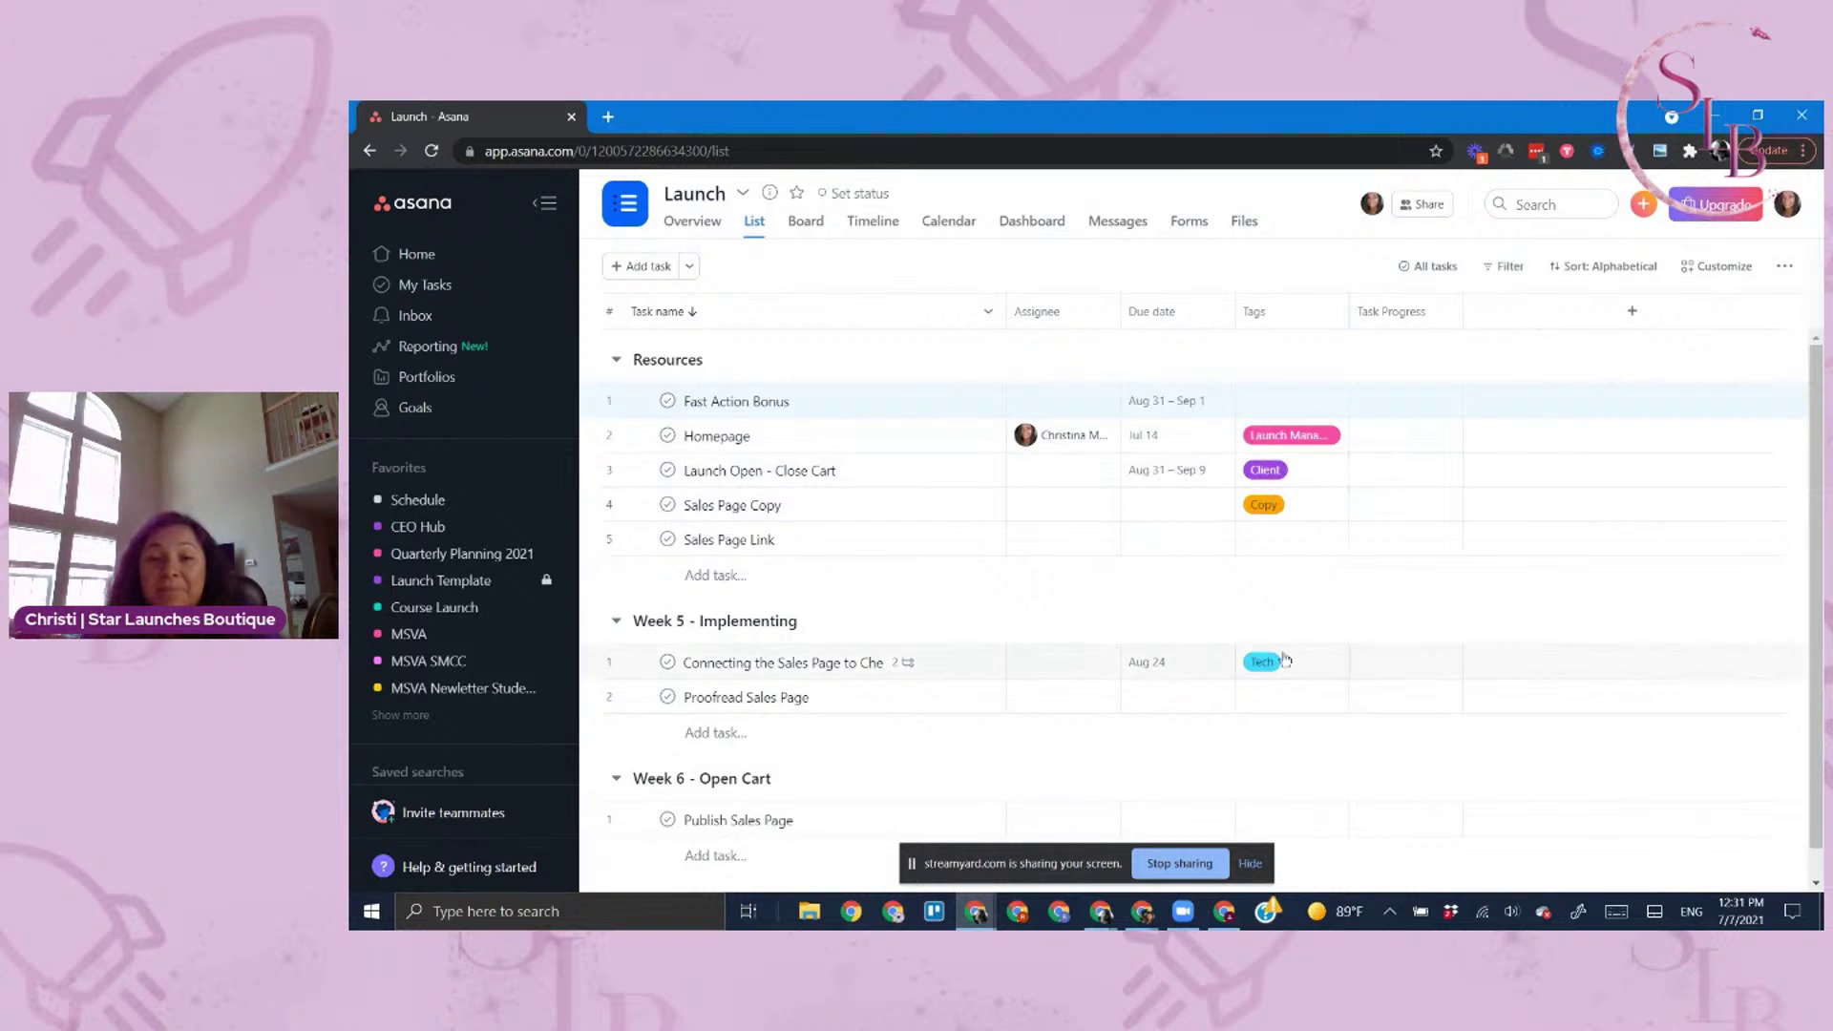
# Switch the Task Progress of the Connecting the Sales Page to Checkout task through Not Started, In Progress and Waiting
pyautogui.click(1385, 665)
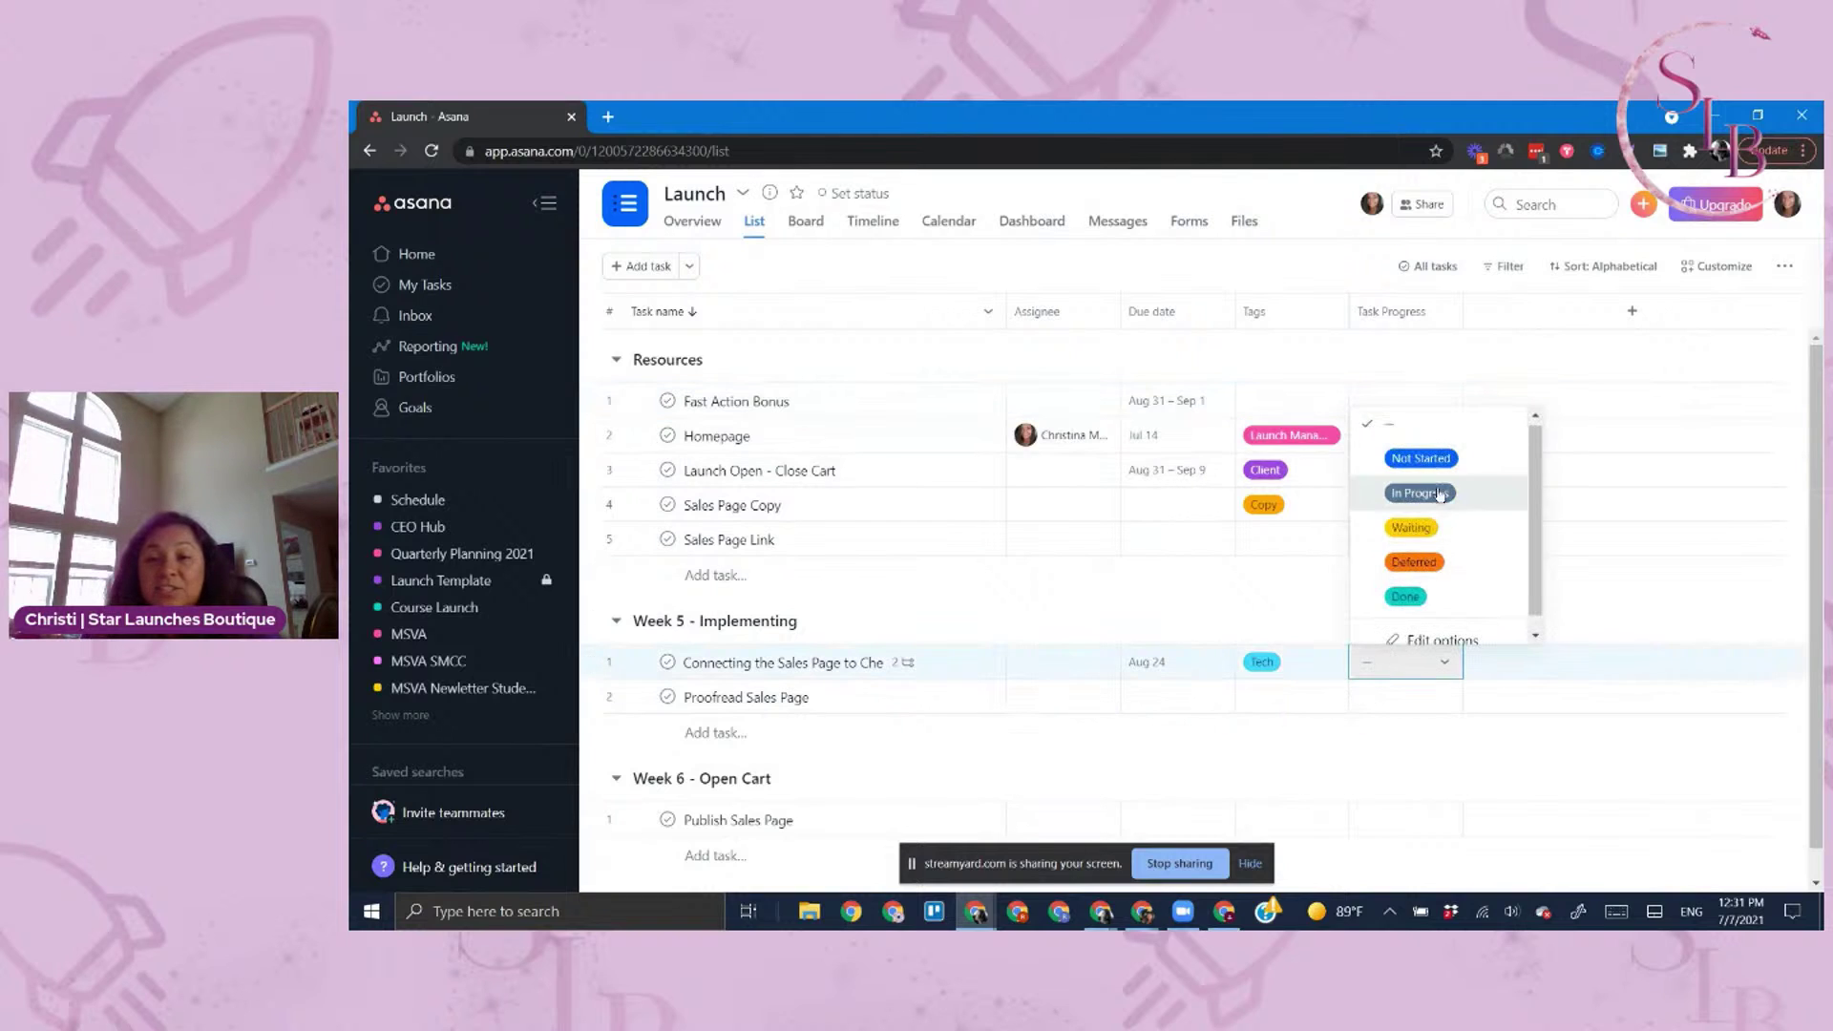
pyautogui.click(1432, 460)
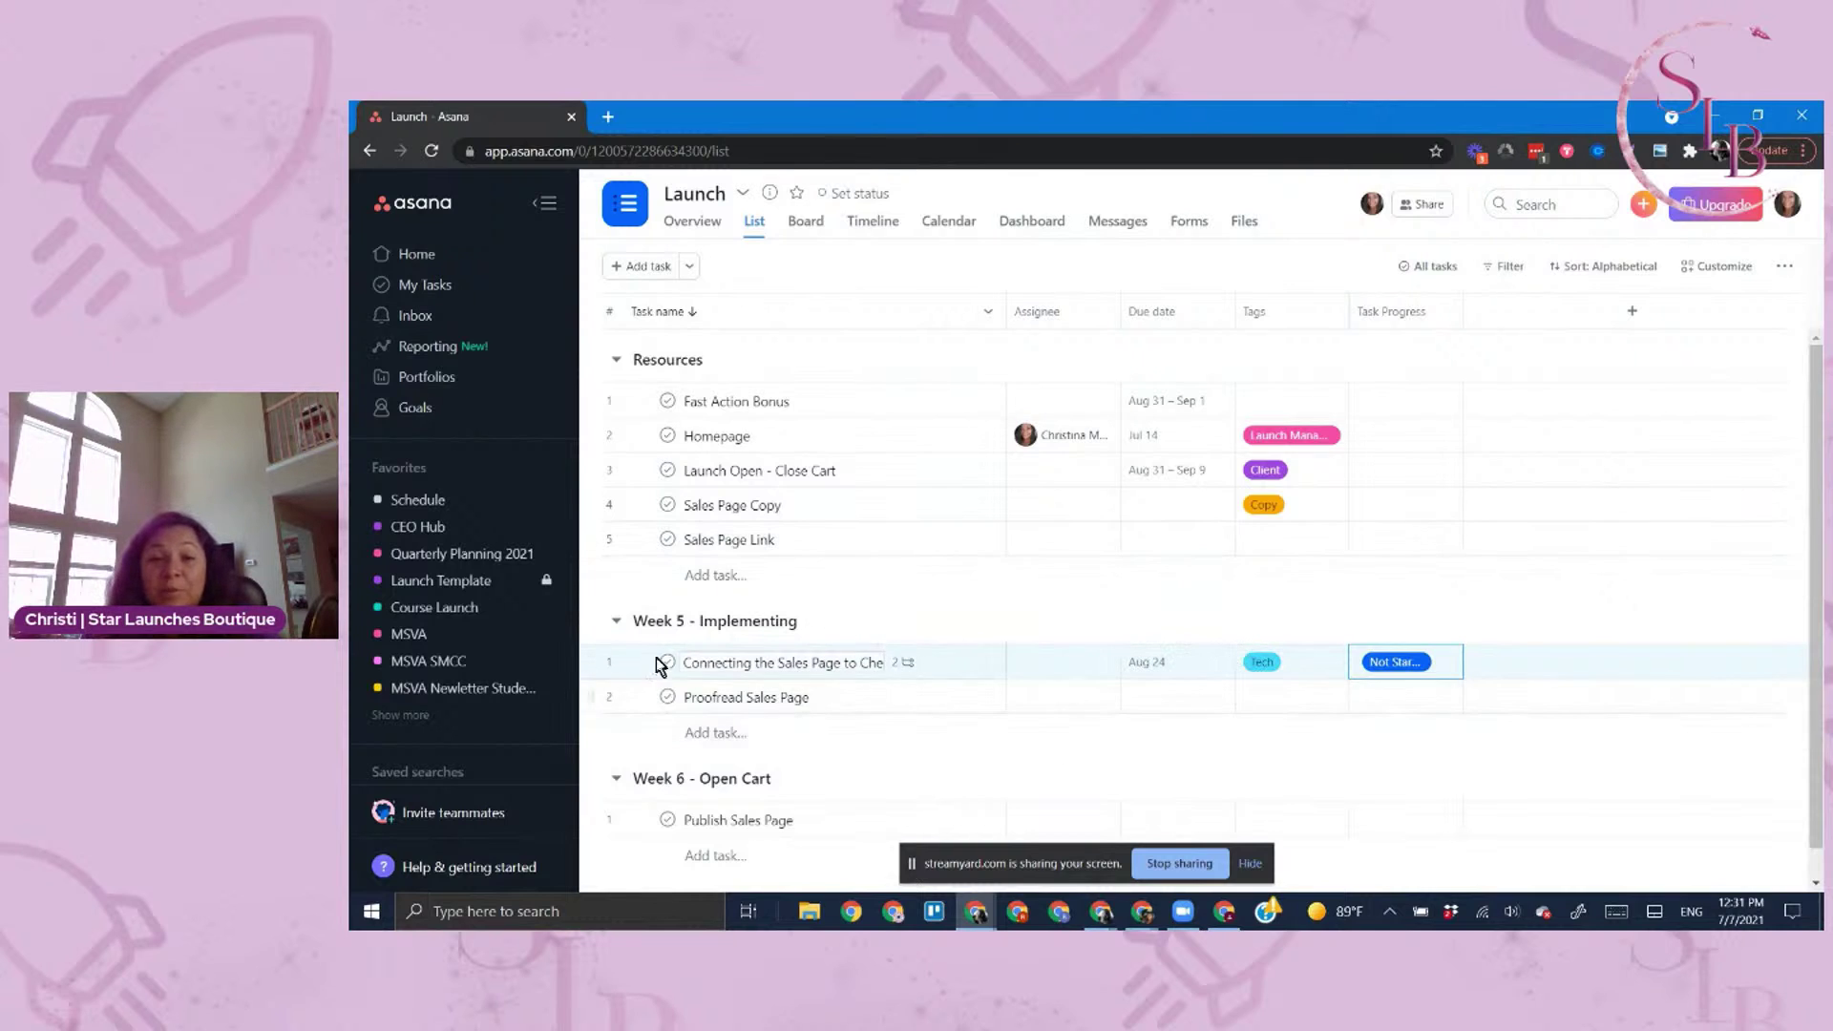
pyautogui.click(1437, 666)
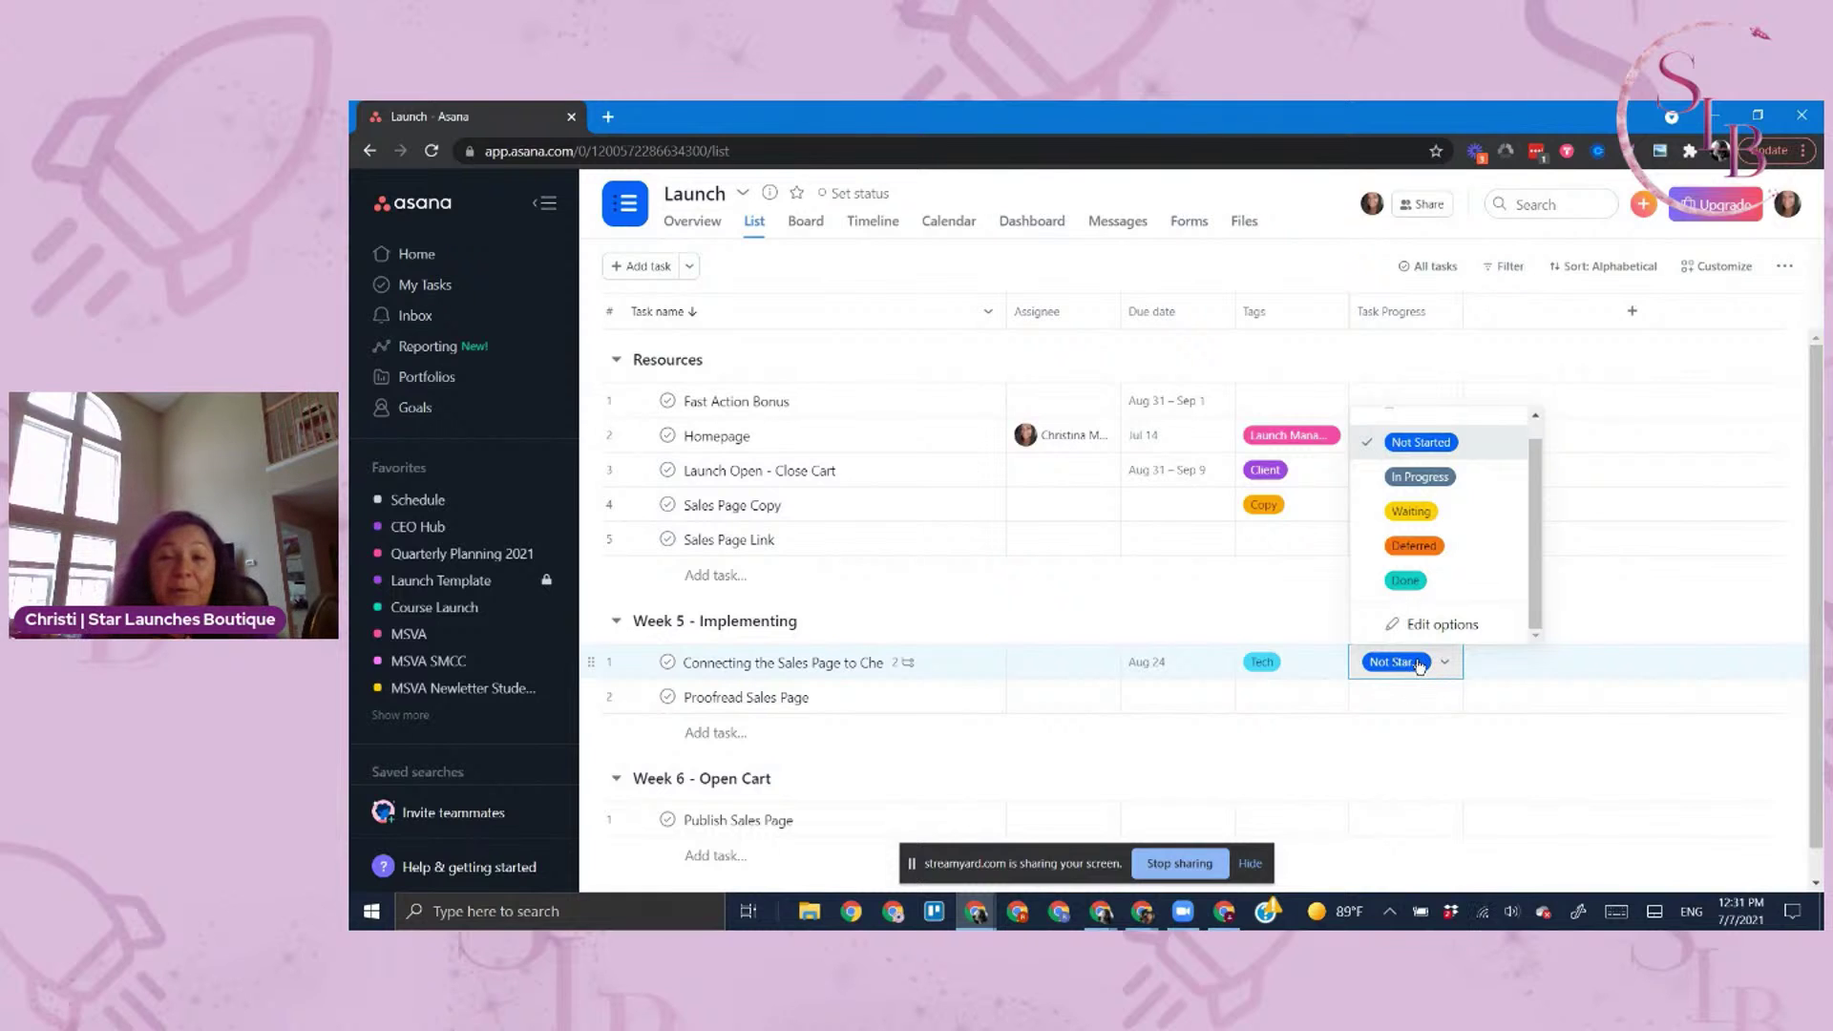
pyautogui.click(1422, 476)
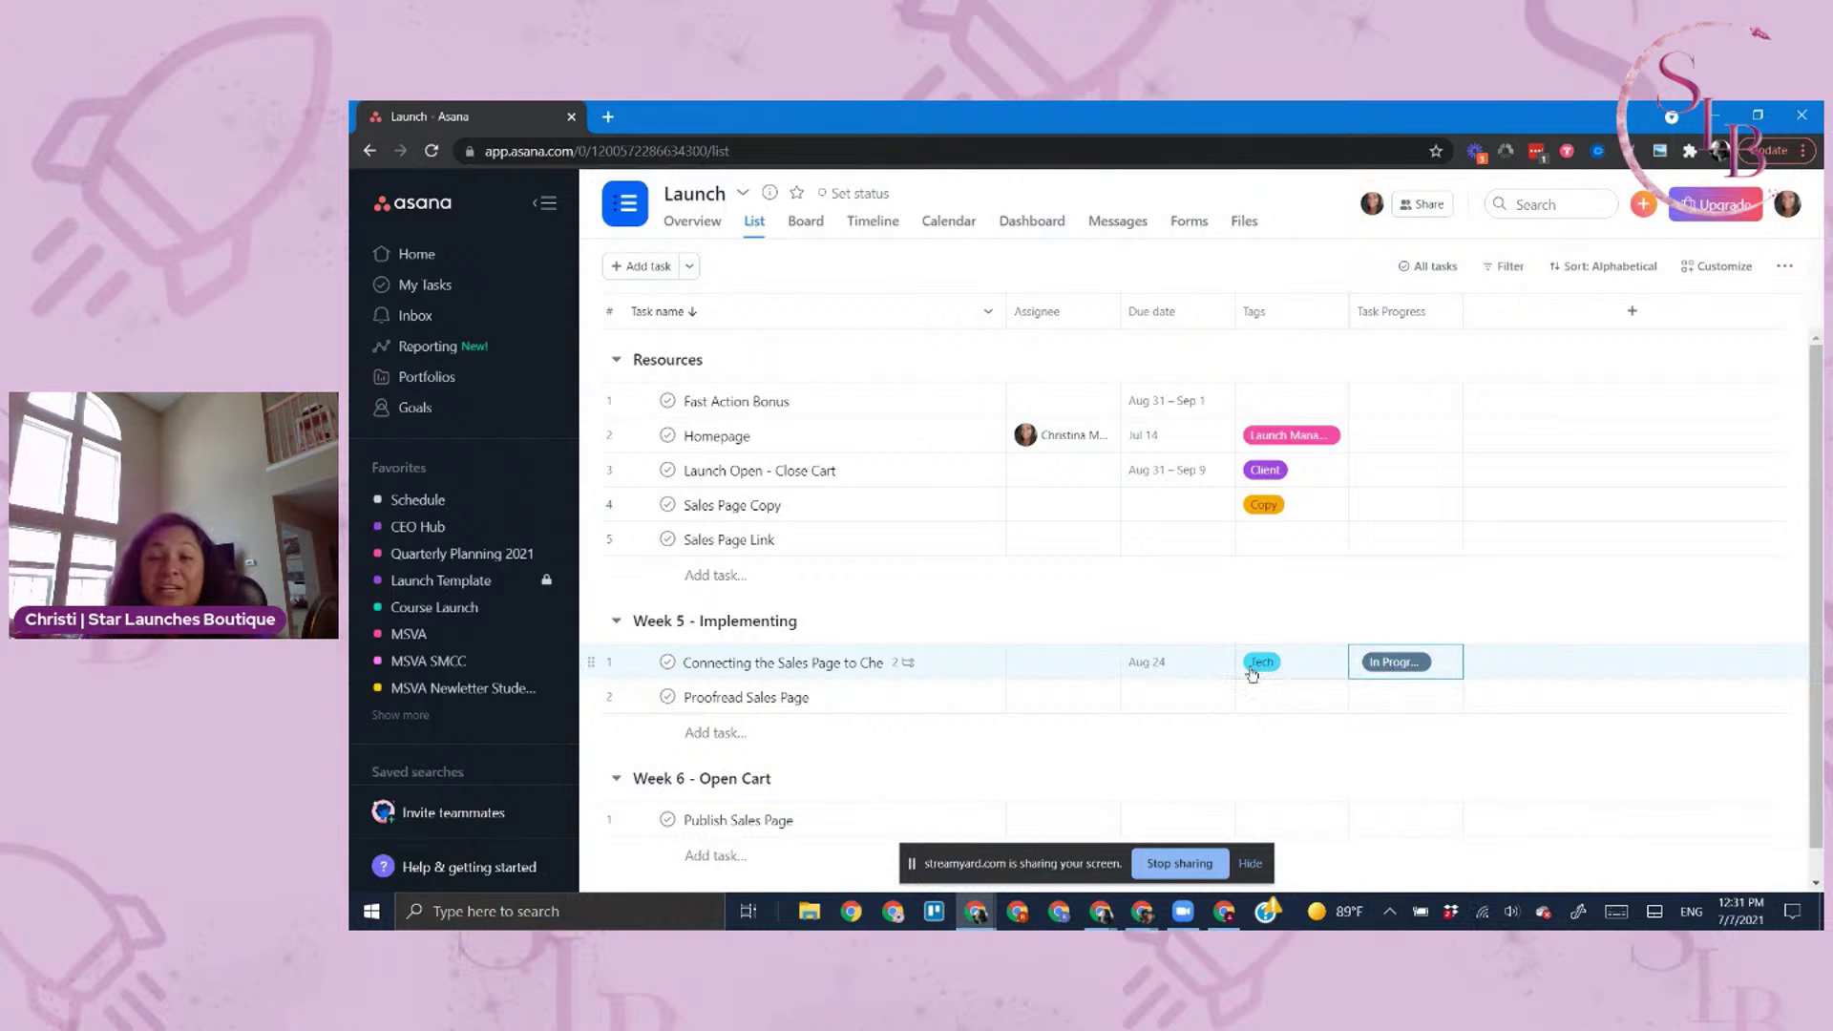
pyautogui.click(1417, 663)
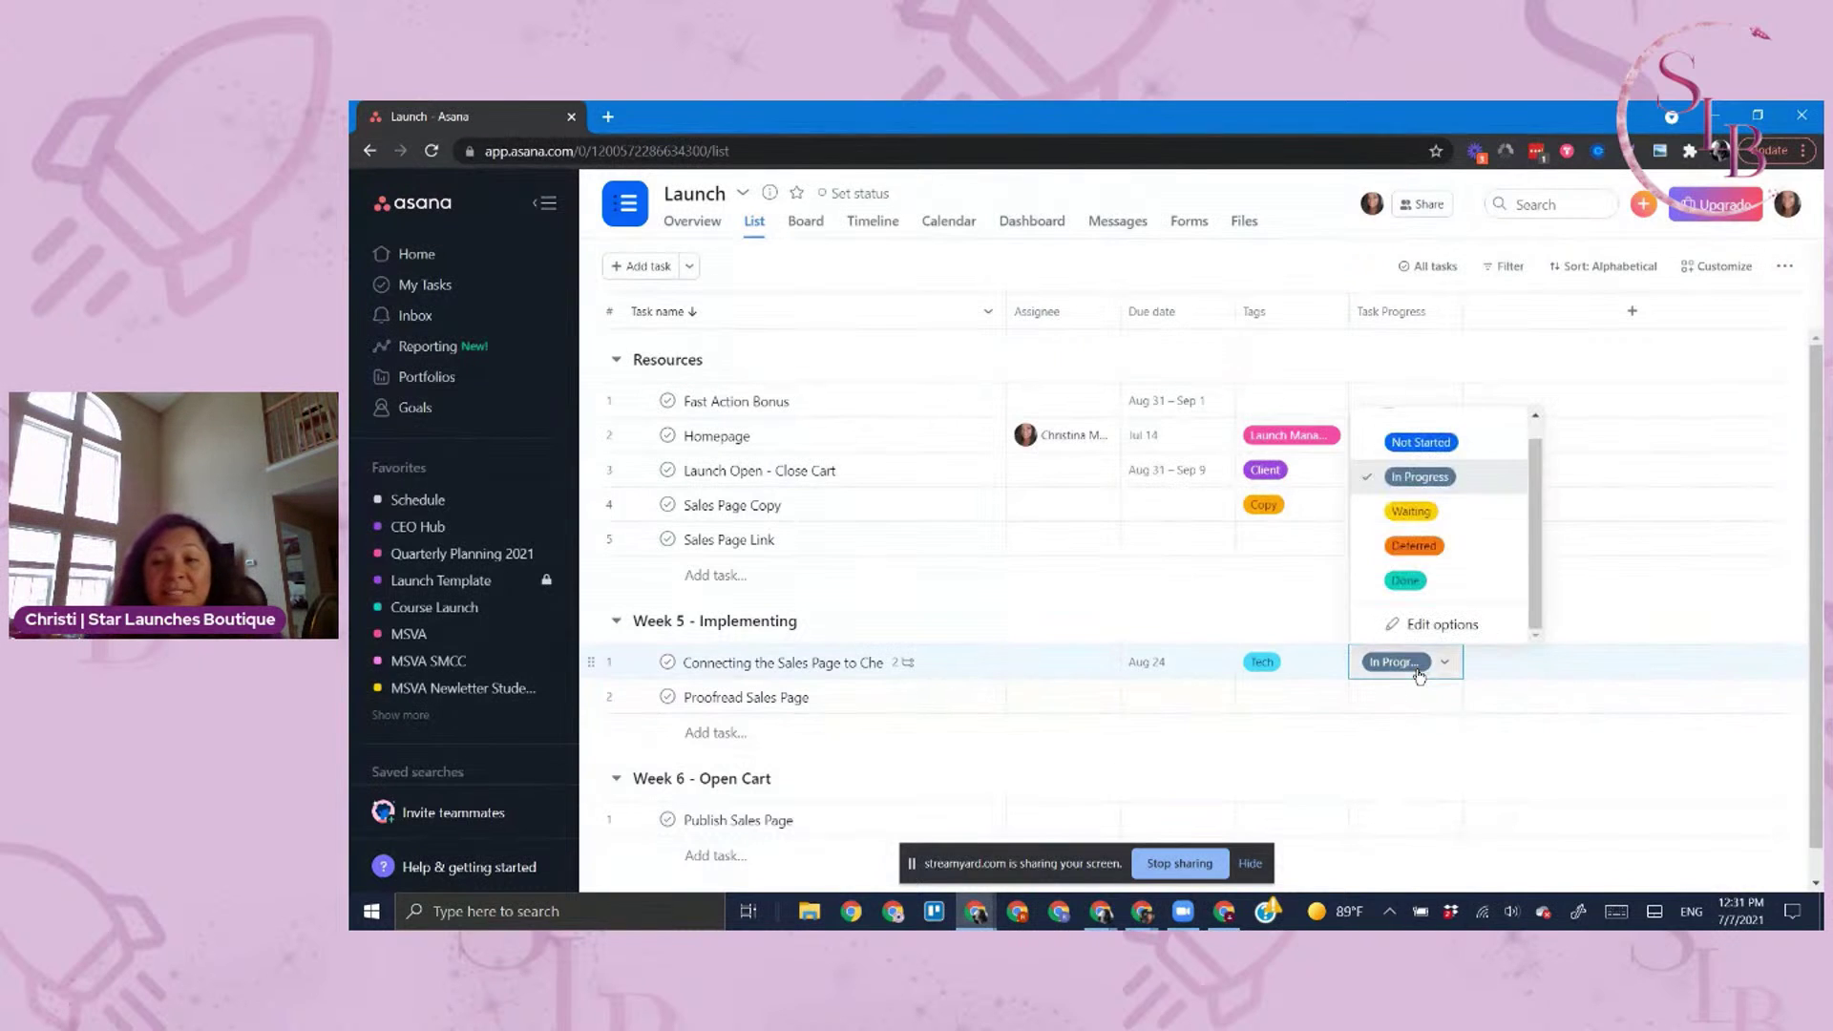
pyautogui.click(1417, 511)
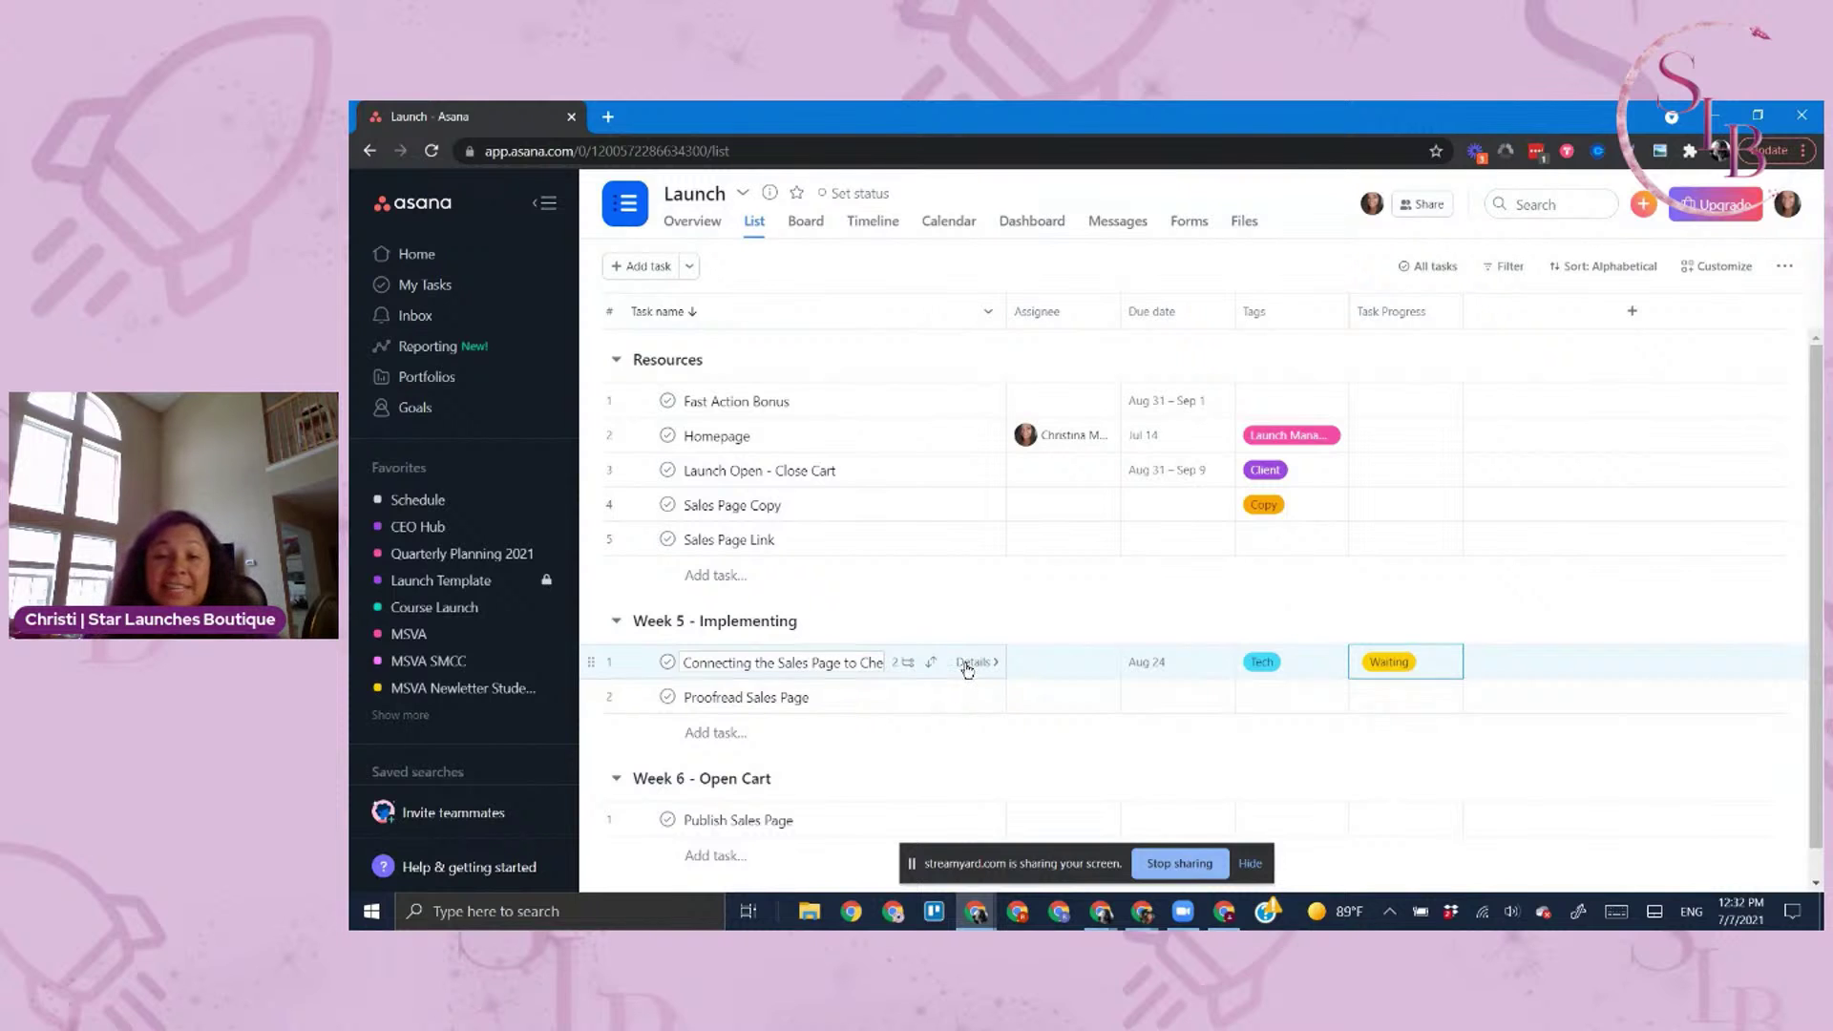
# Post a comment on the Connecting the Sales Page to Checkout task that mentions the teammate and asks "Can you check this?"
pyautogui.click(970, 663)
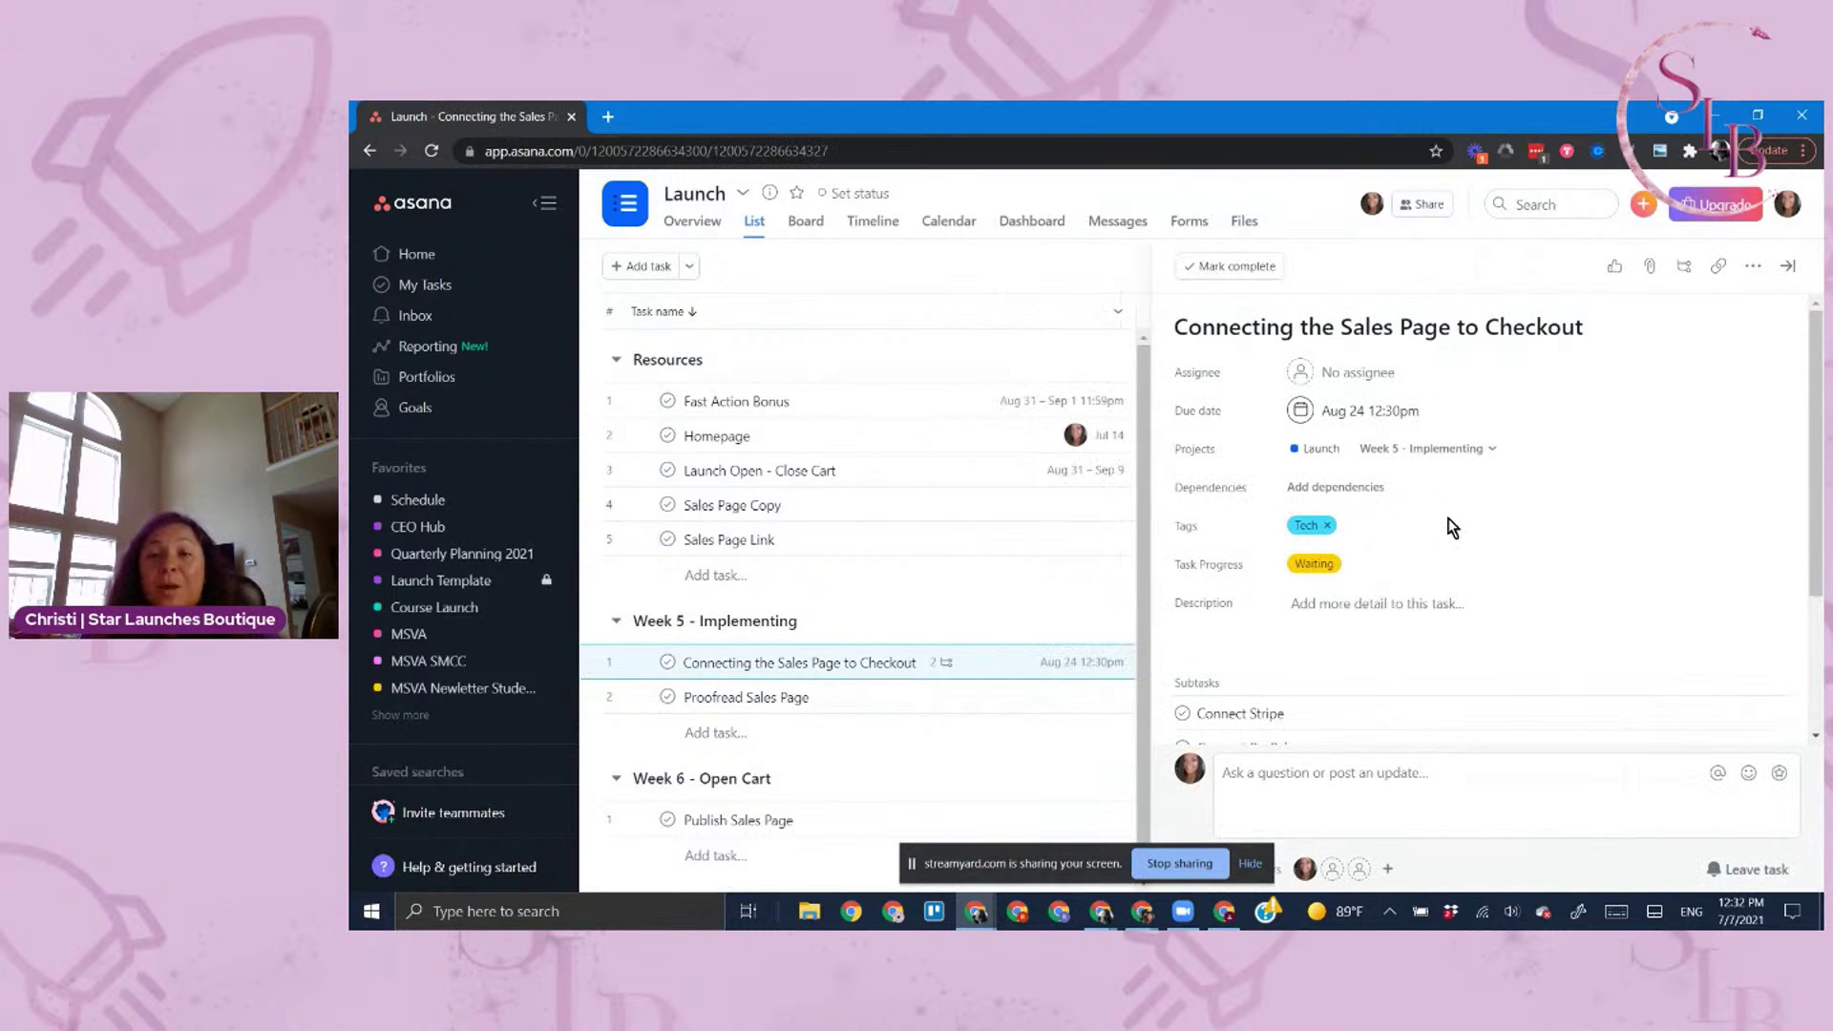
pyautogui.scroll(-5, 1422, 539)
pyautogui.click(1299, 772)
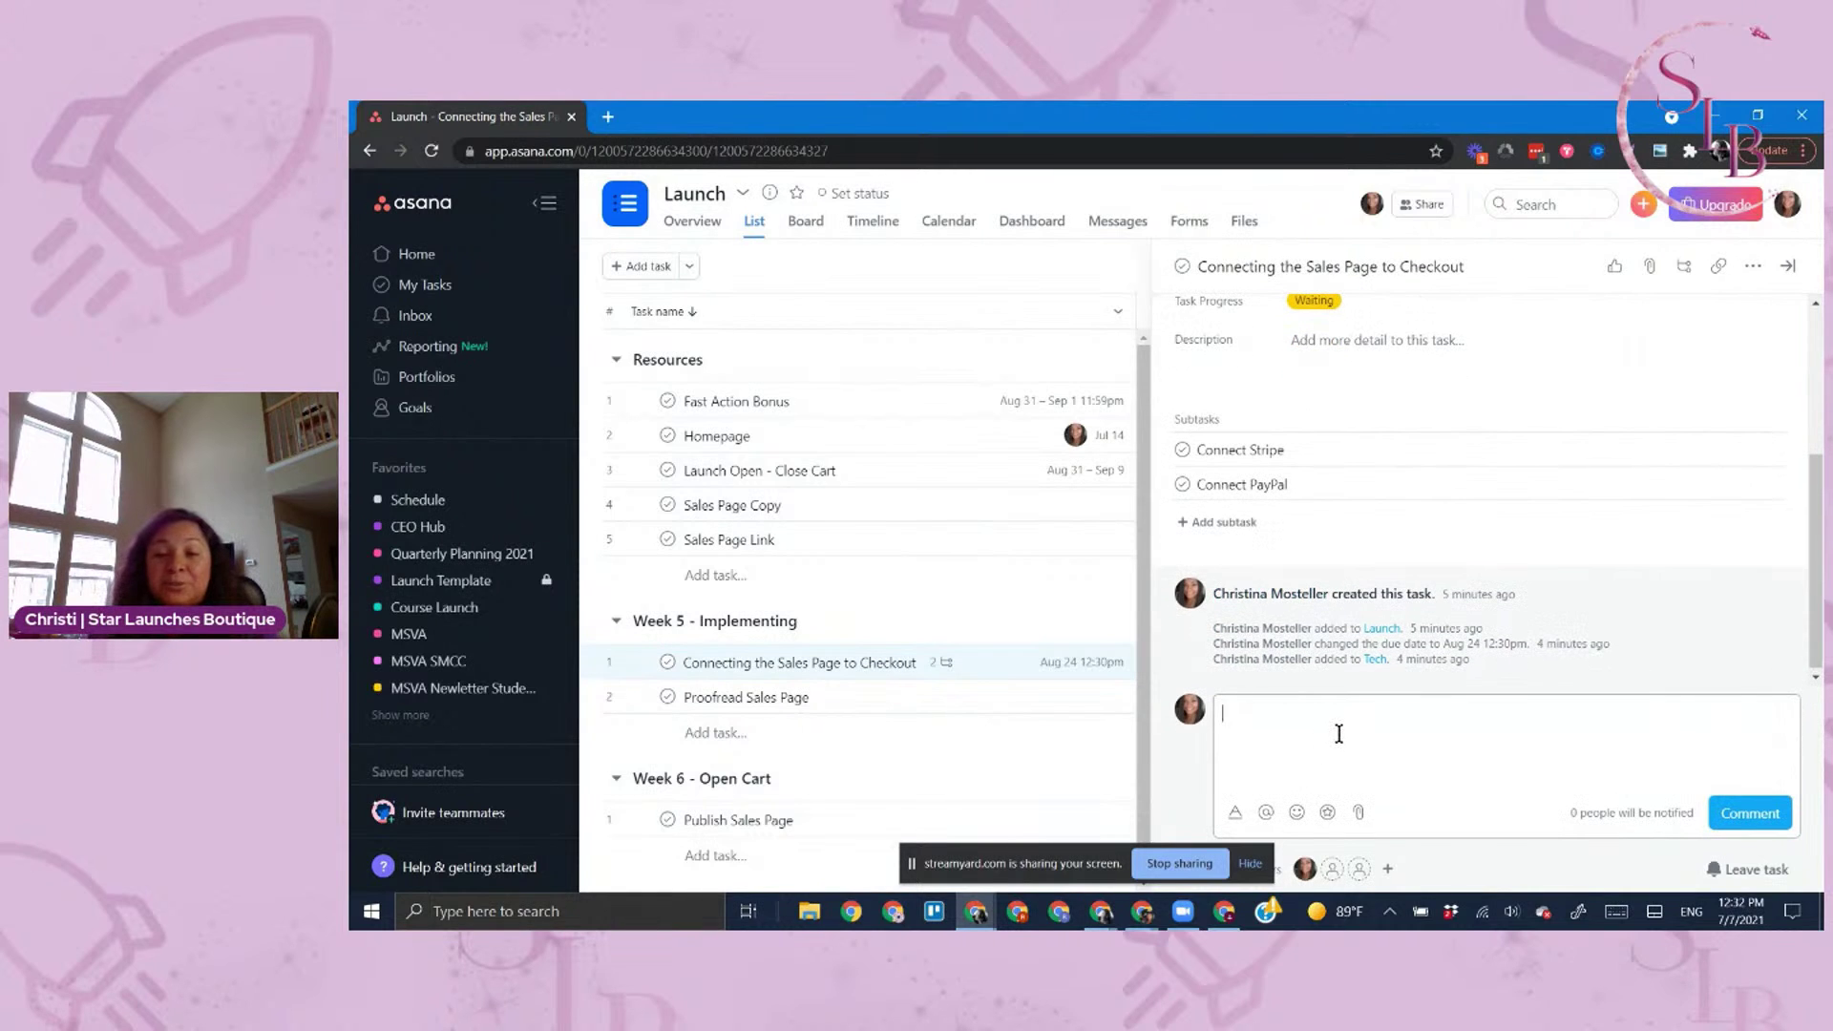
pyautogui.click(1266, 813)
pyautogui.write('christ')
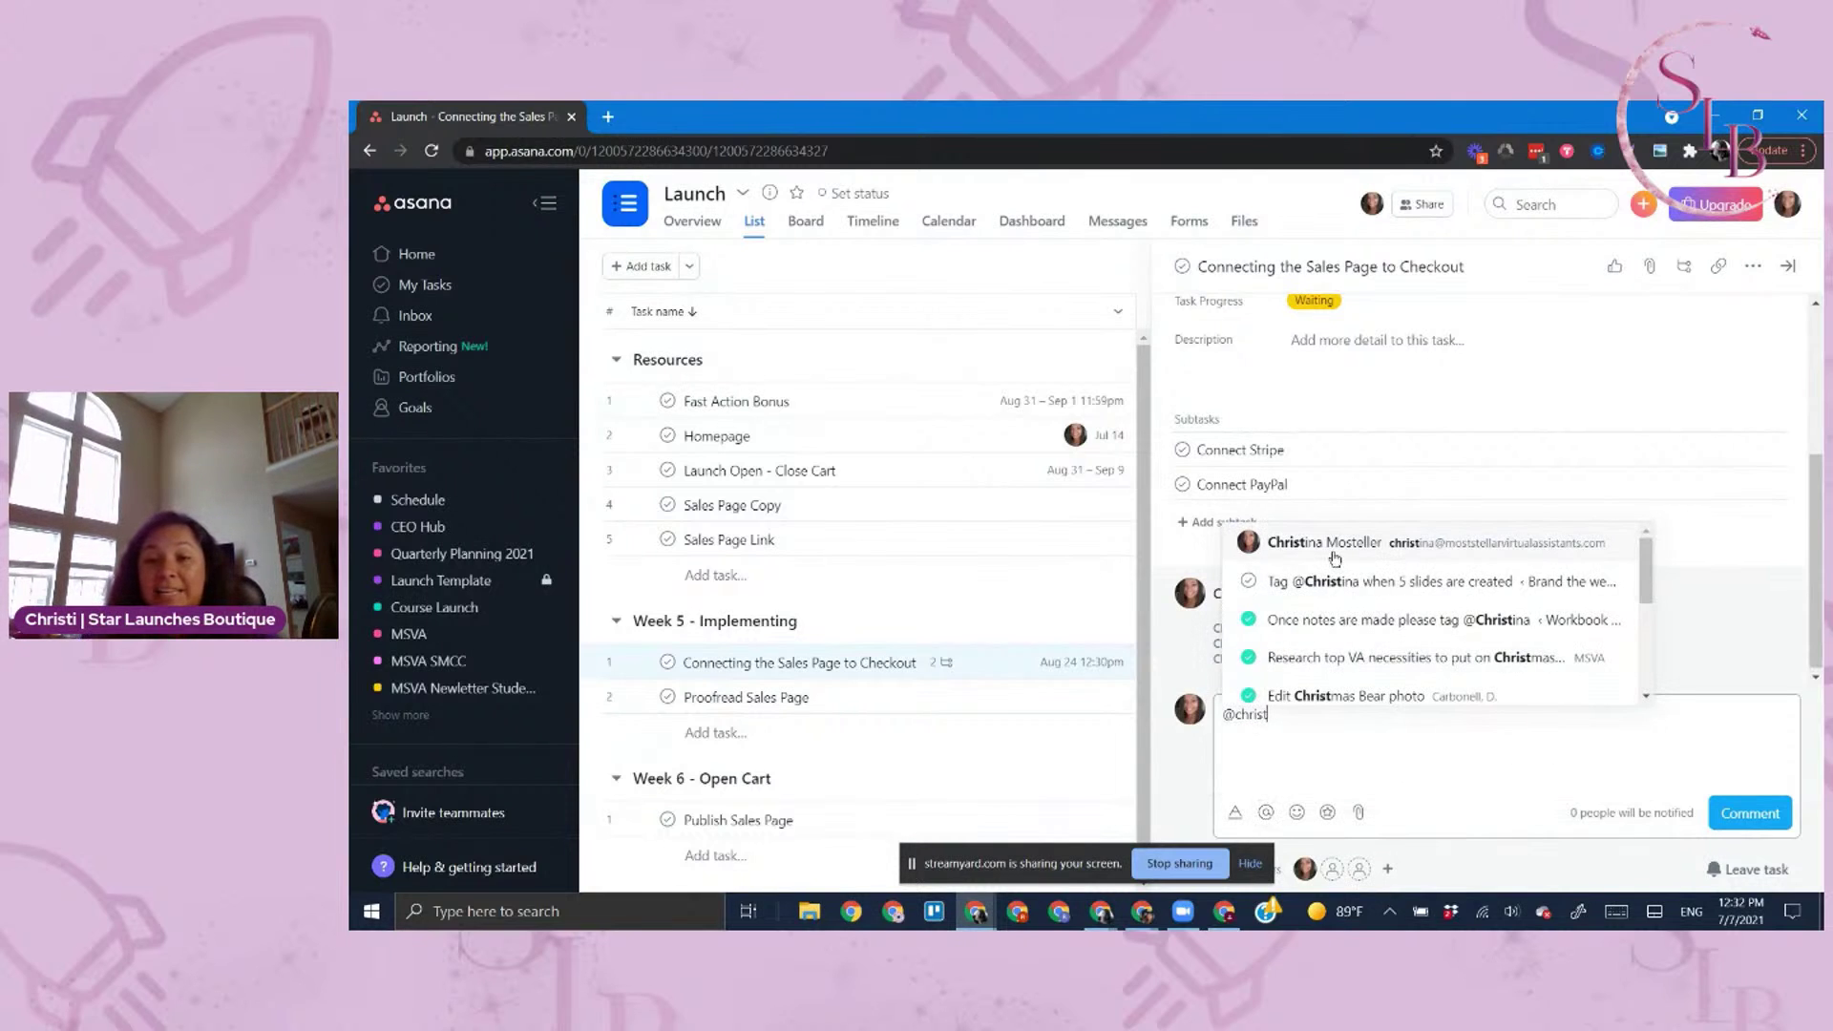
pyautogui.click(1334, 554)
pyautogui.write('Ca')
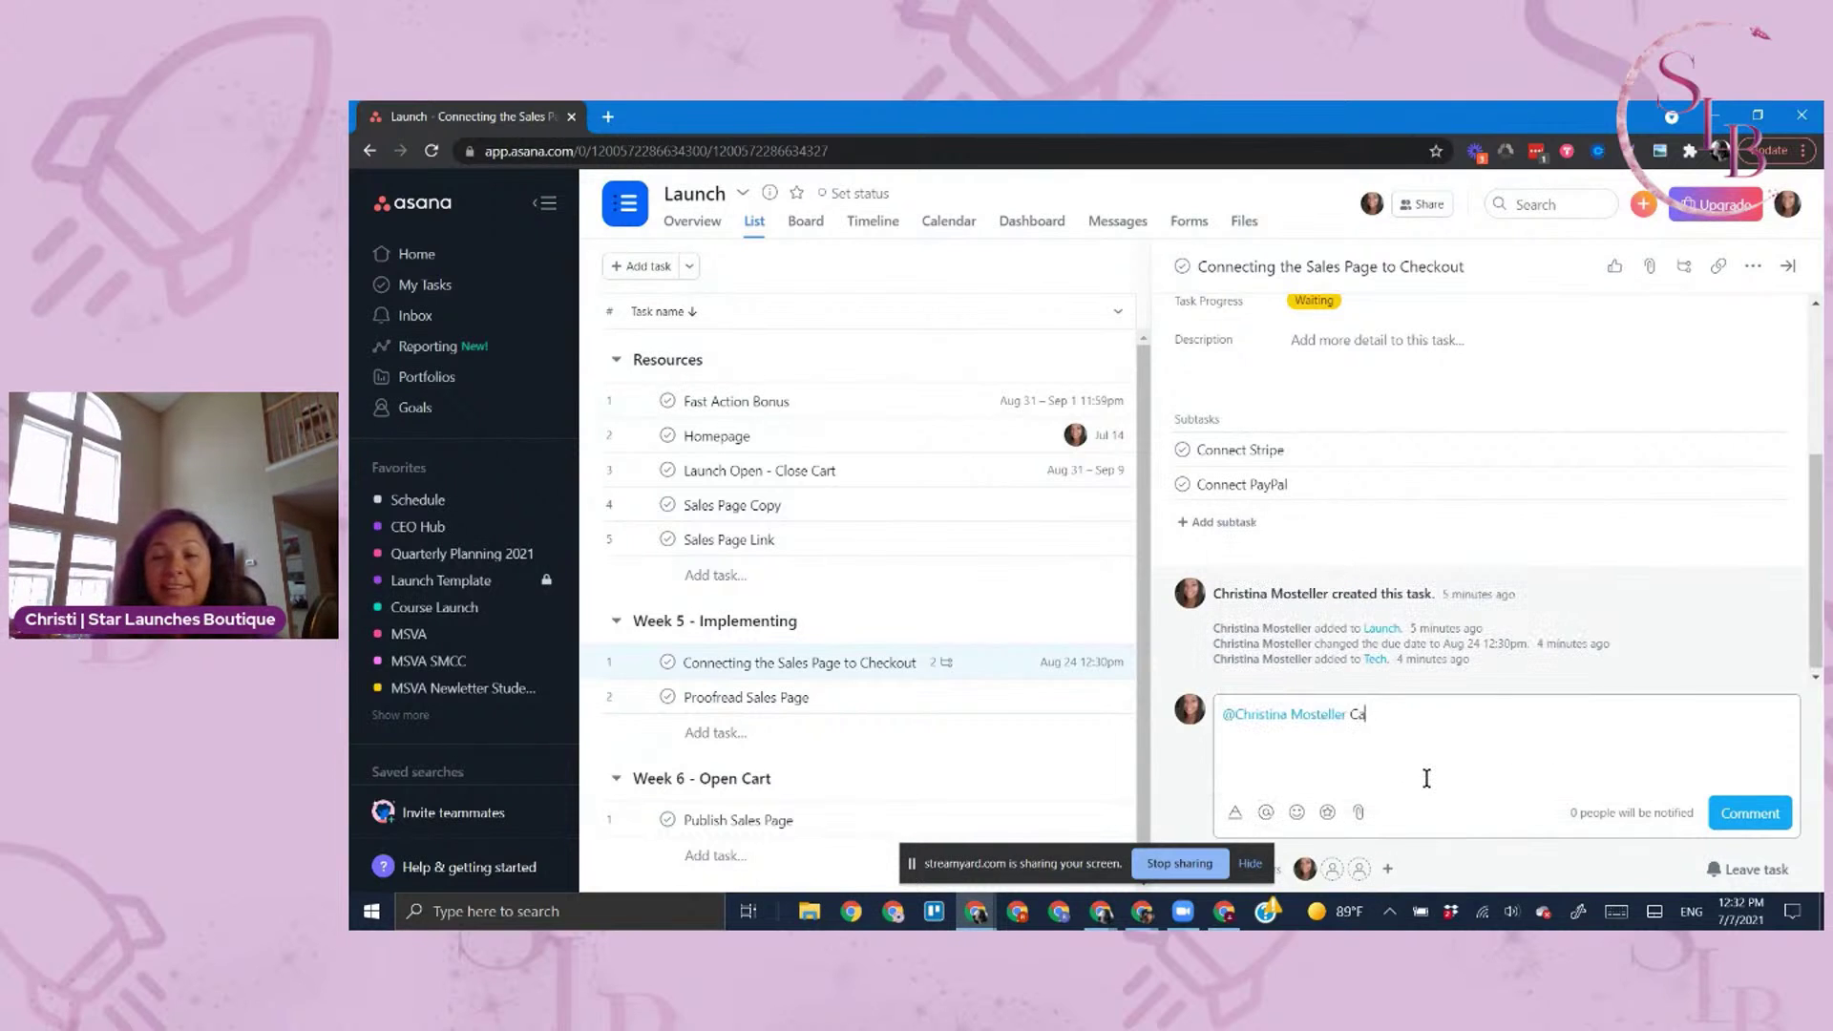
pyautogui.write('n you check this?')
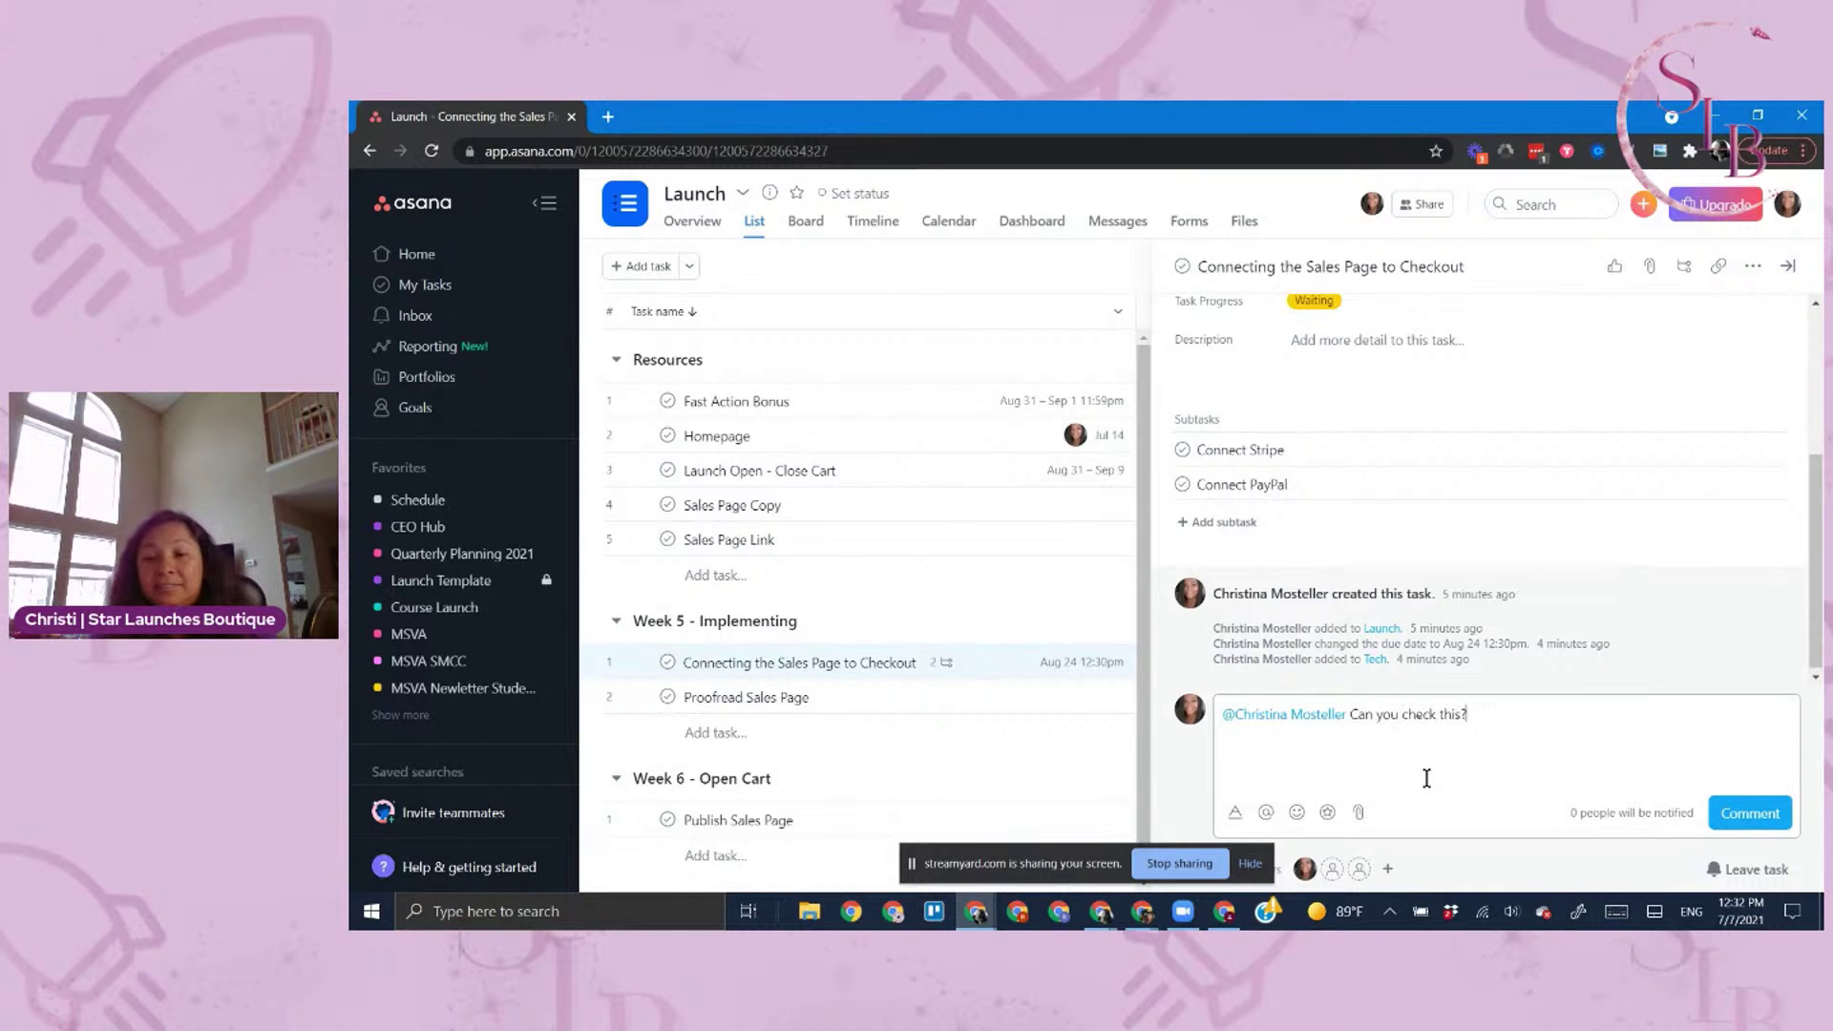
pyautogui.click(1785, 823)
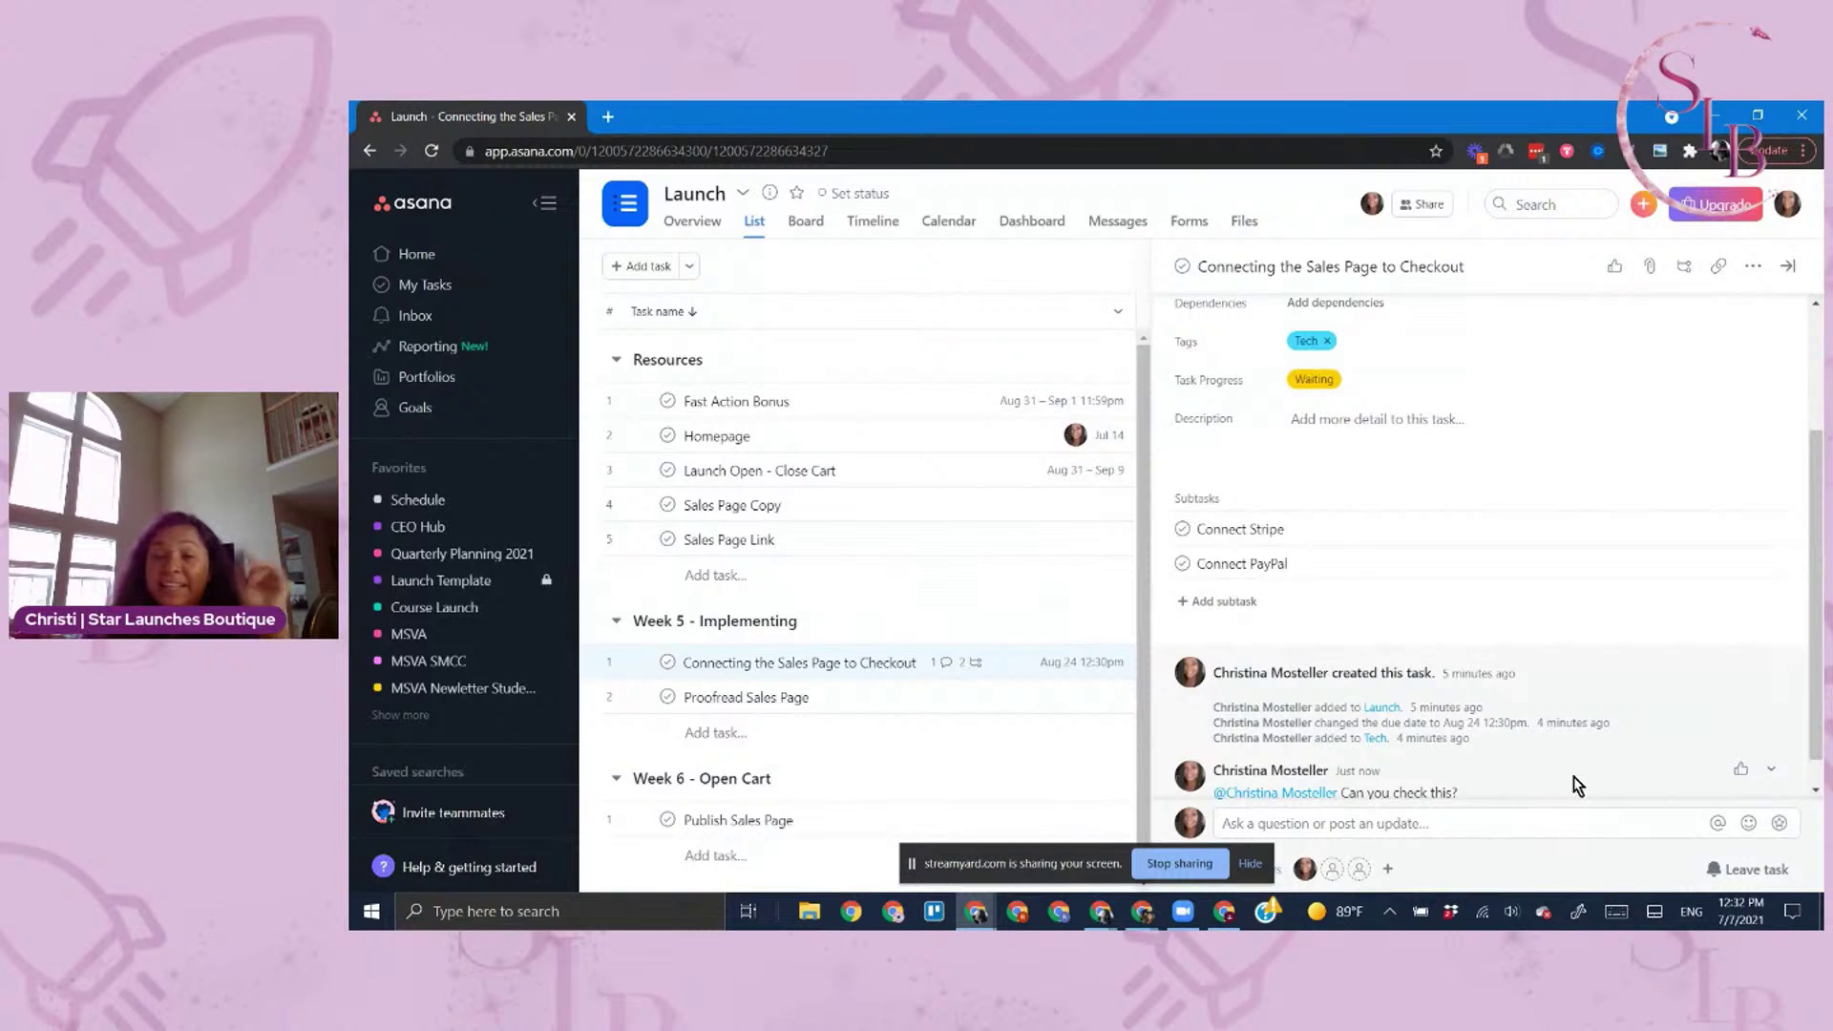
# Comment on the Connect Stripe subtask, mentioning the teammate with "This is ready and we want you to look", and close its details
pyautogui.scroll(-1, 1415, 769)
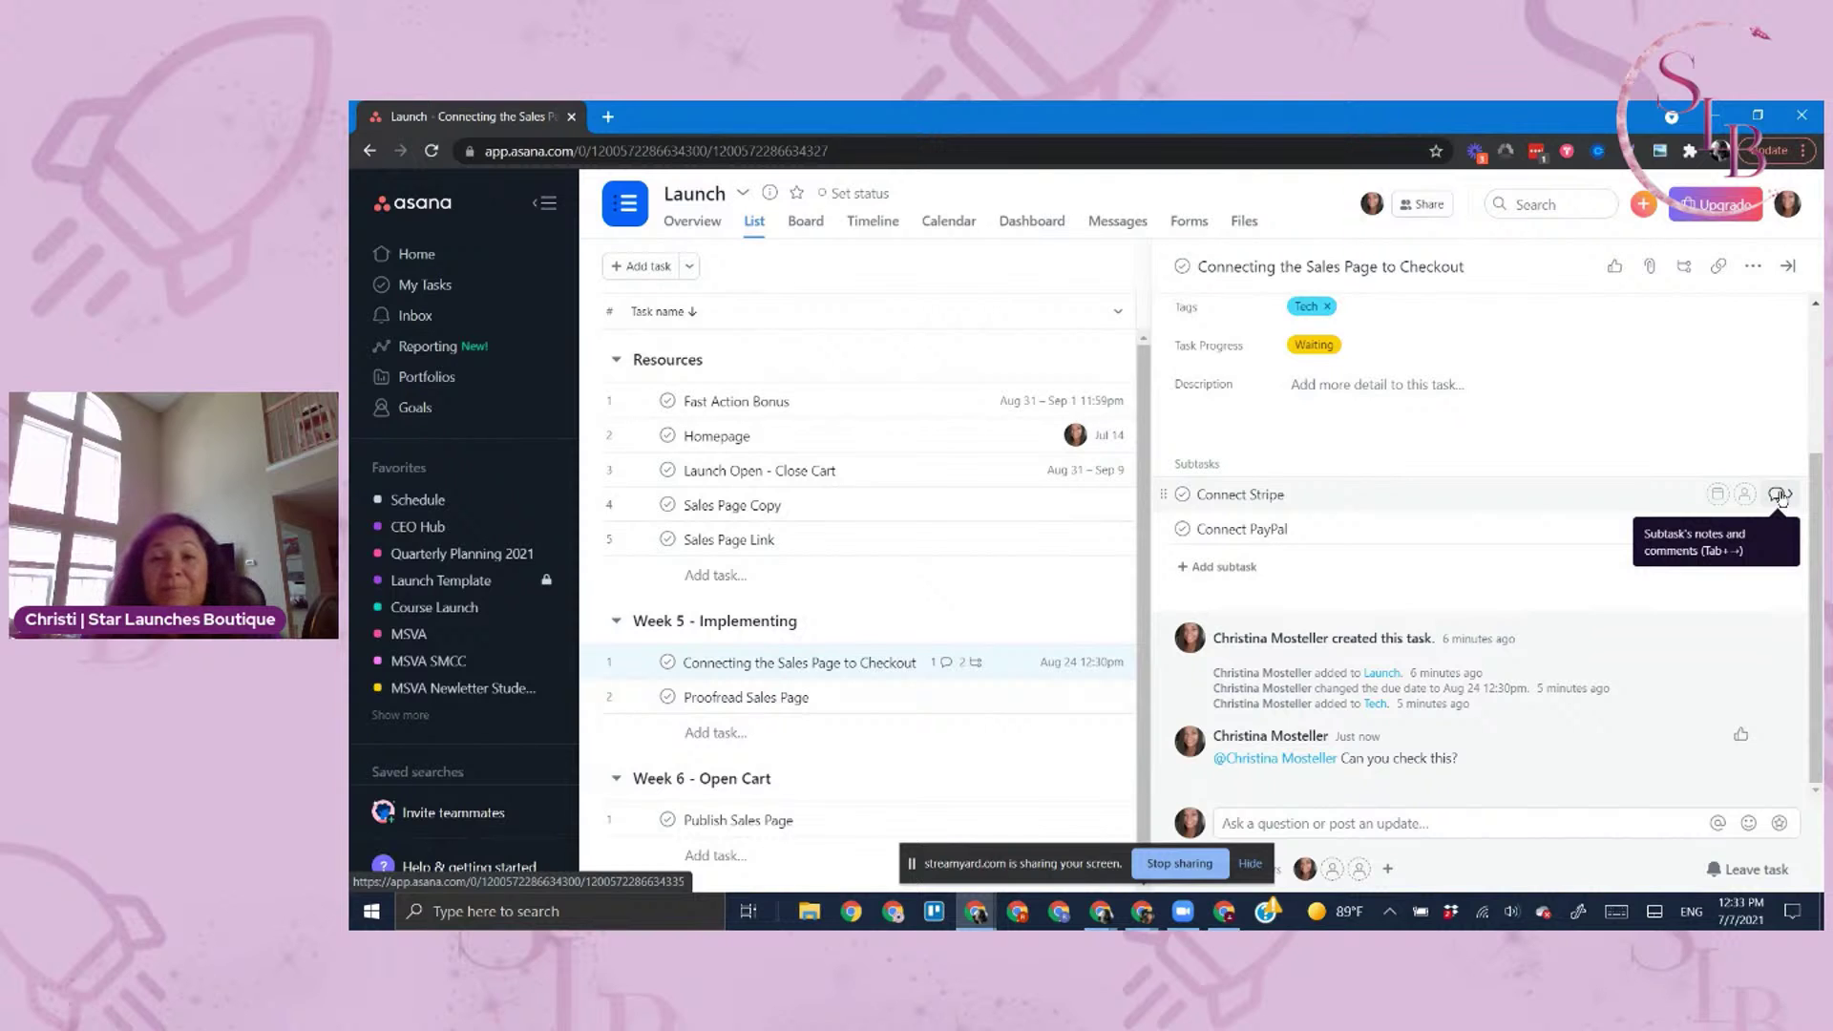
pyautogui.click(1623, 501)
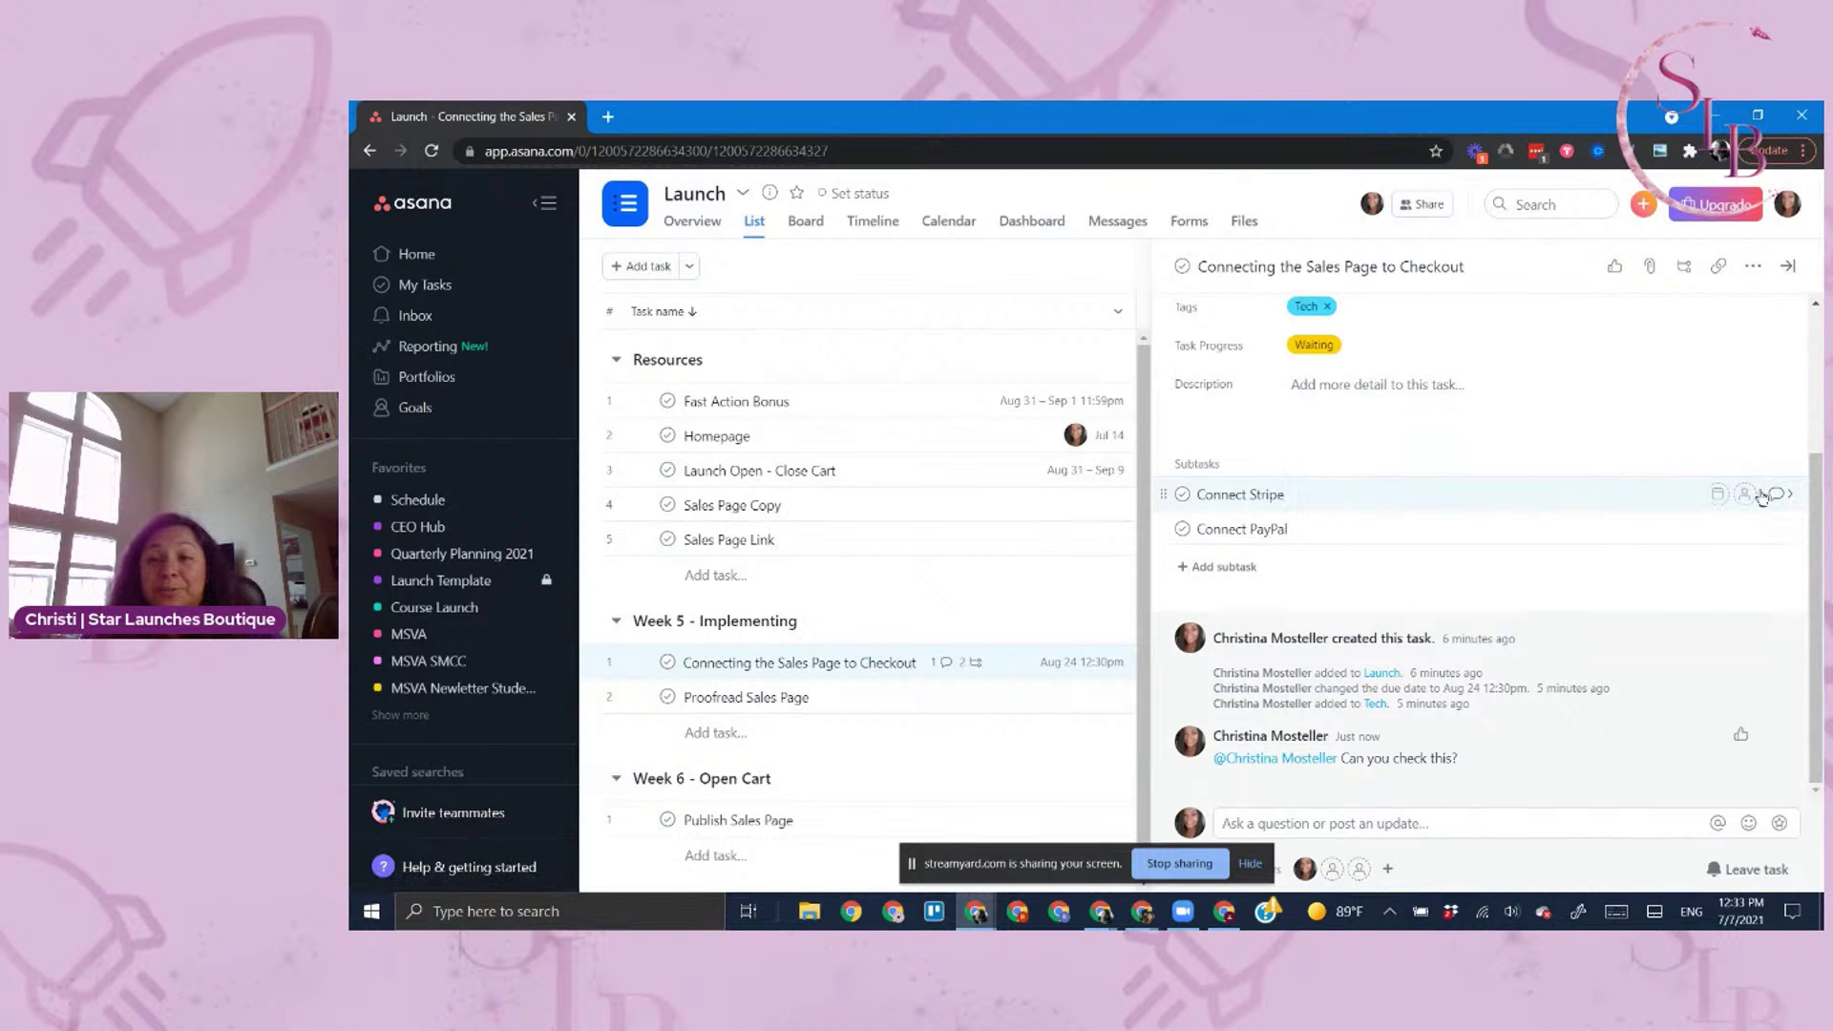
pyautogui.click(1775, 495)
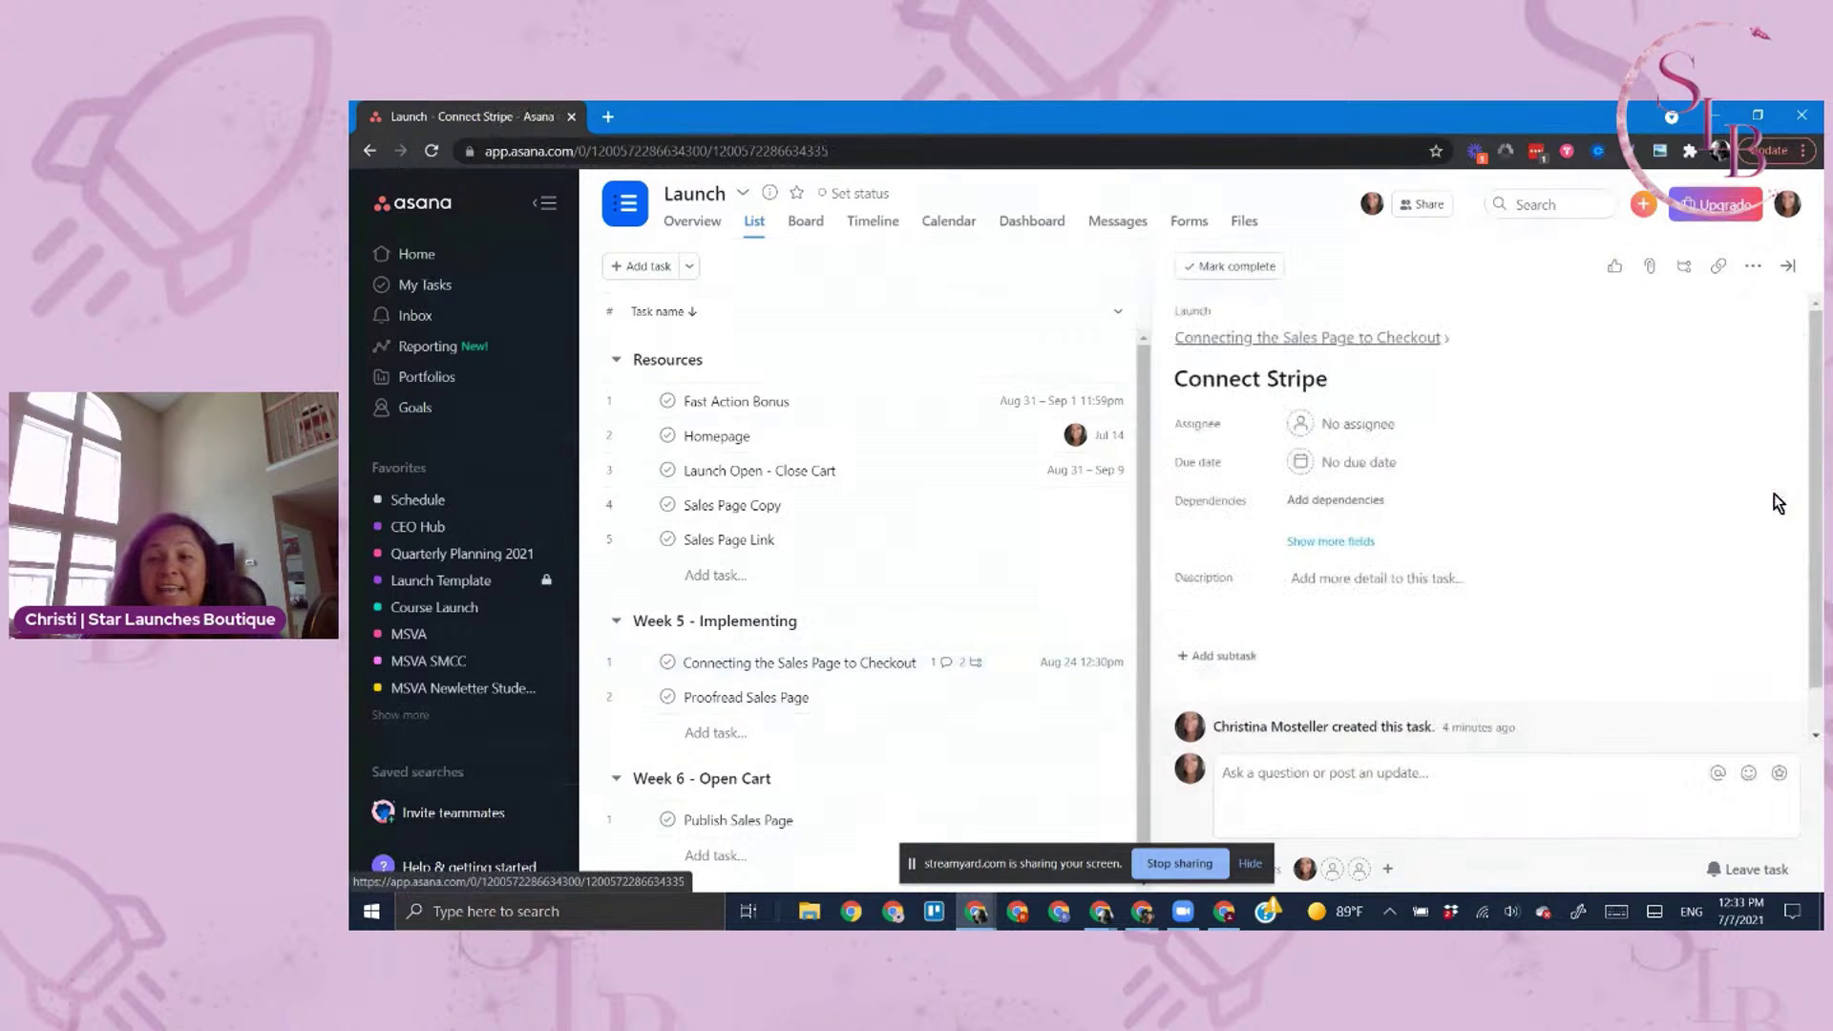
pyautogui.click(1330, 769)
pyautogui.write('@')
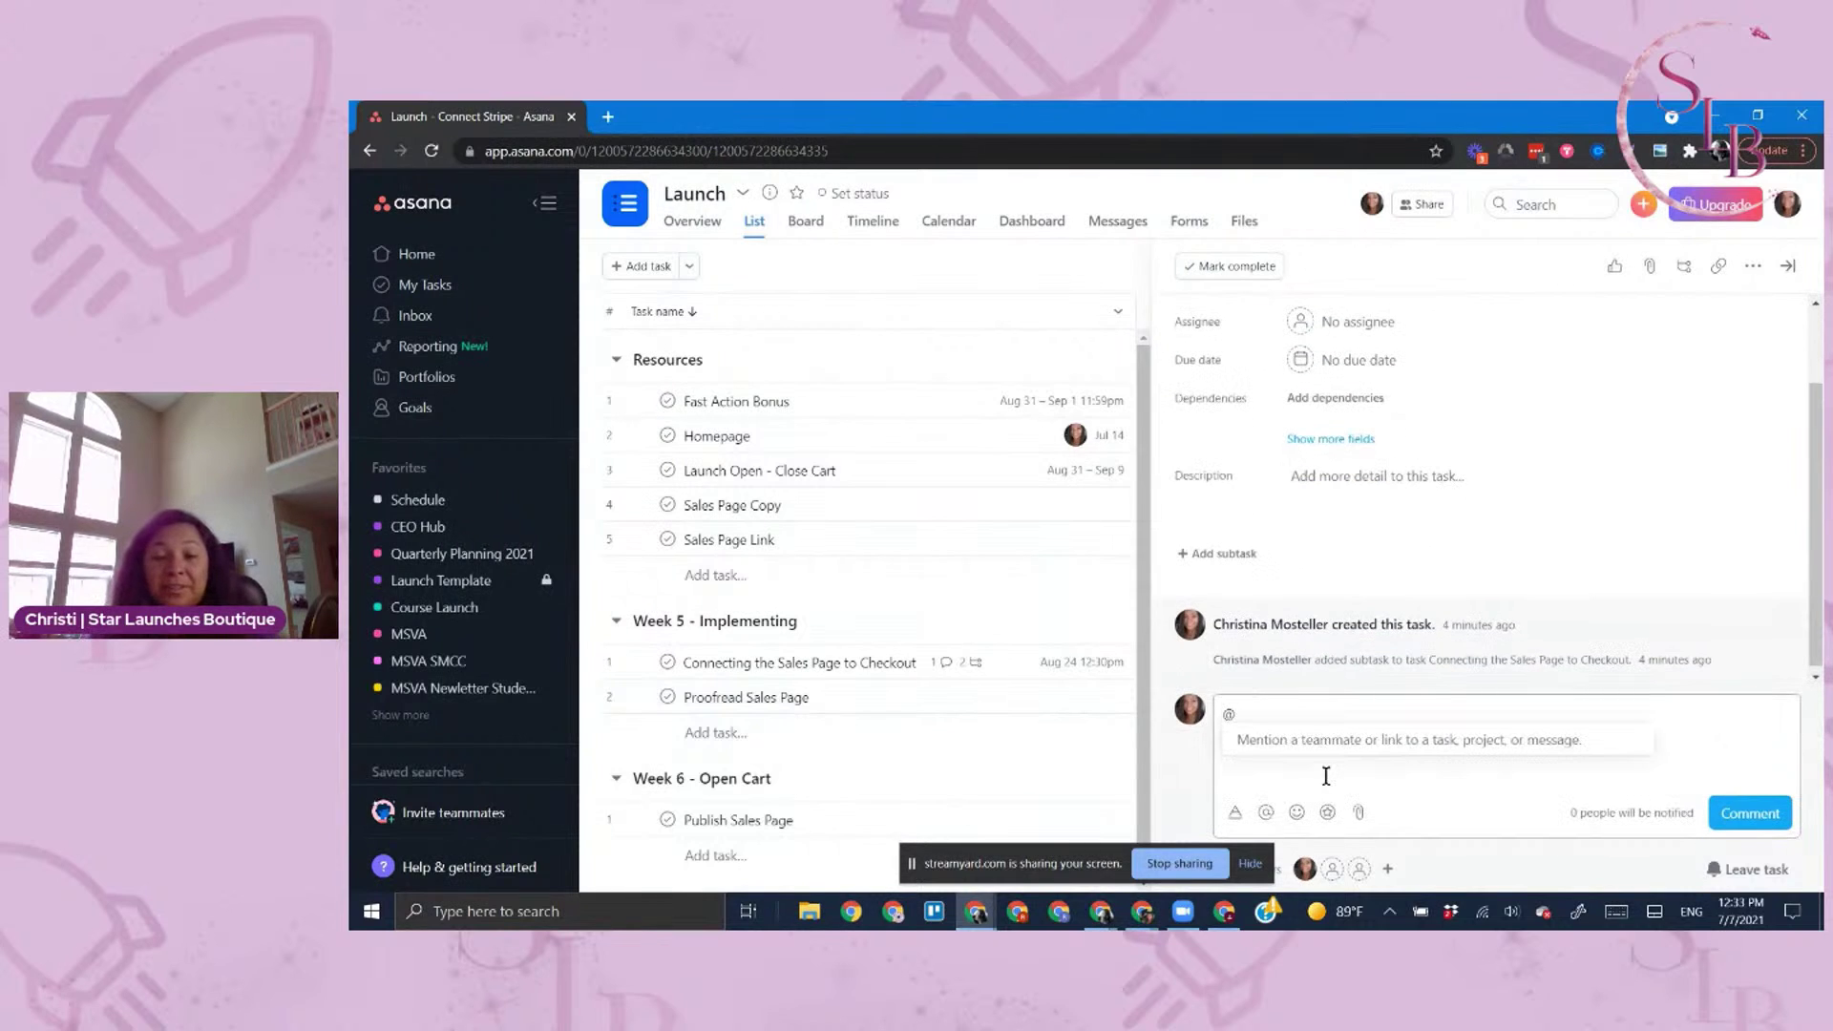
pyautogui.write('Chris')
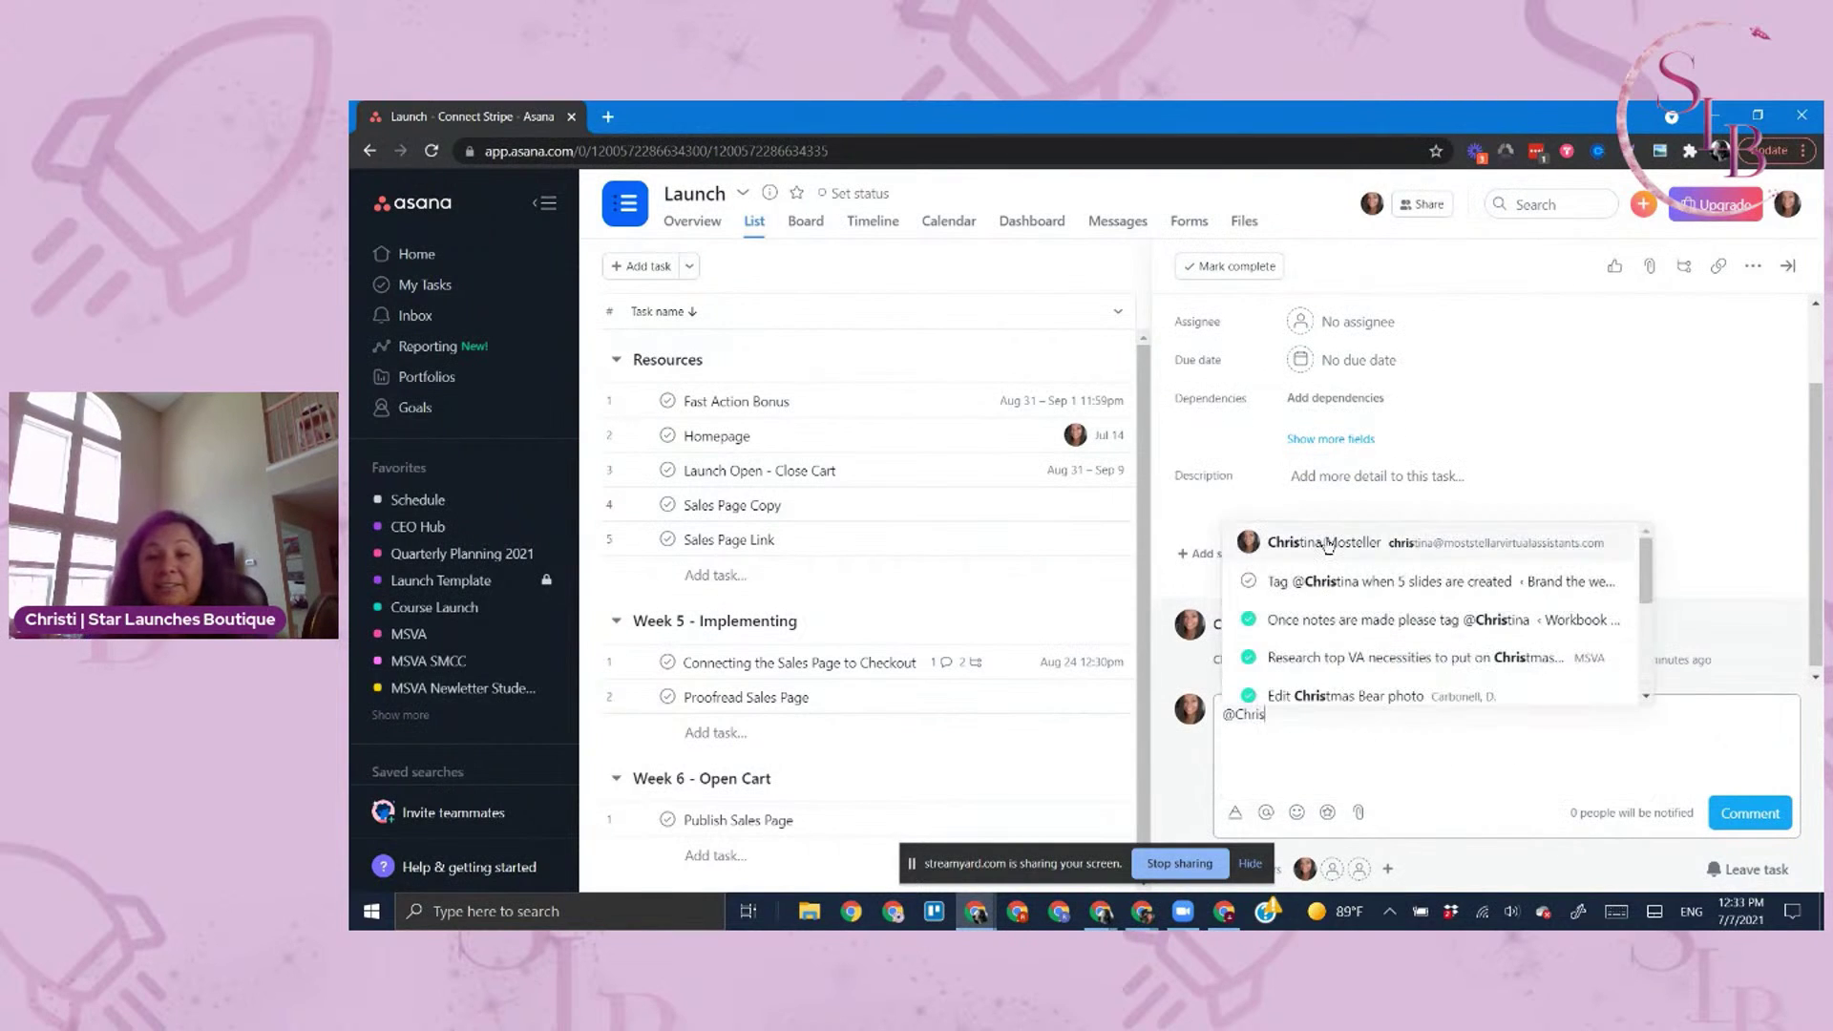
pyautogui.click(1327, 546)
pyautogui.write('THis')
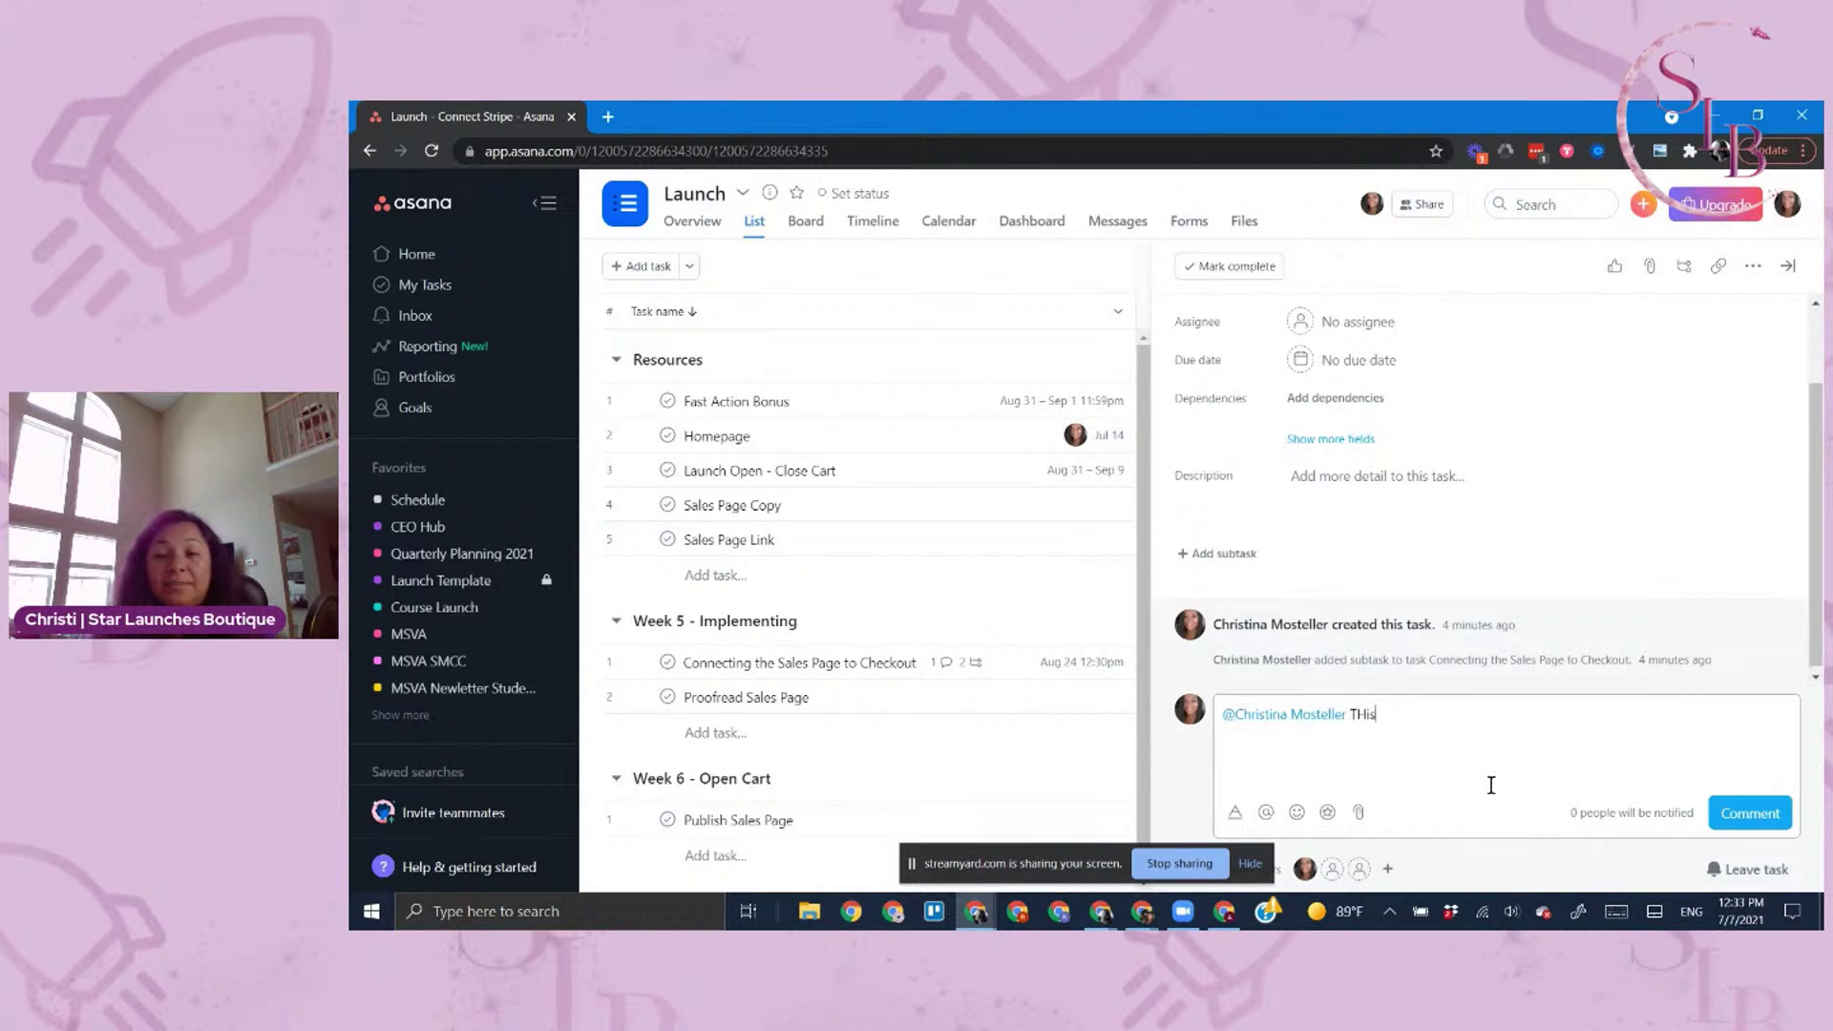
pyautogui.write('his is ready')
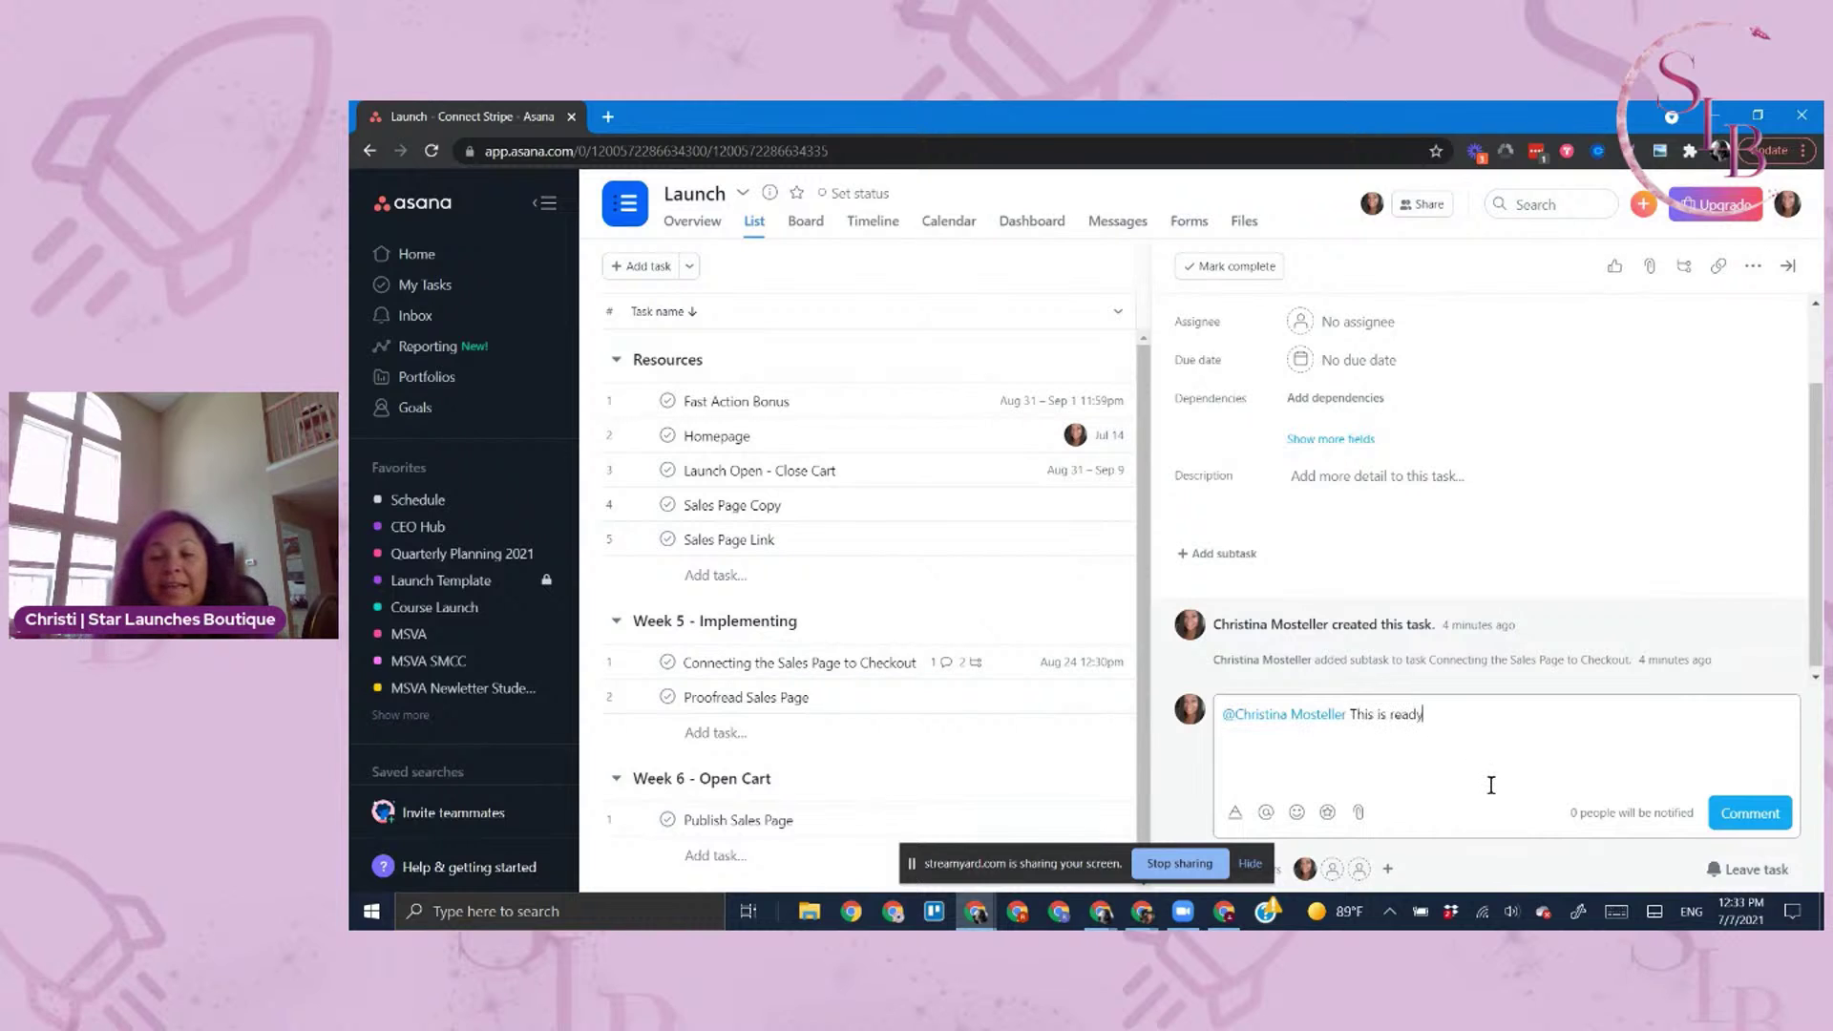
pyautogui.write(' and we want you to look')
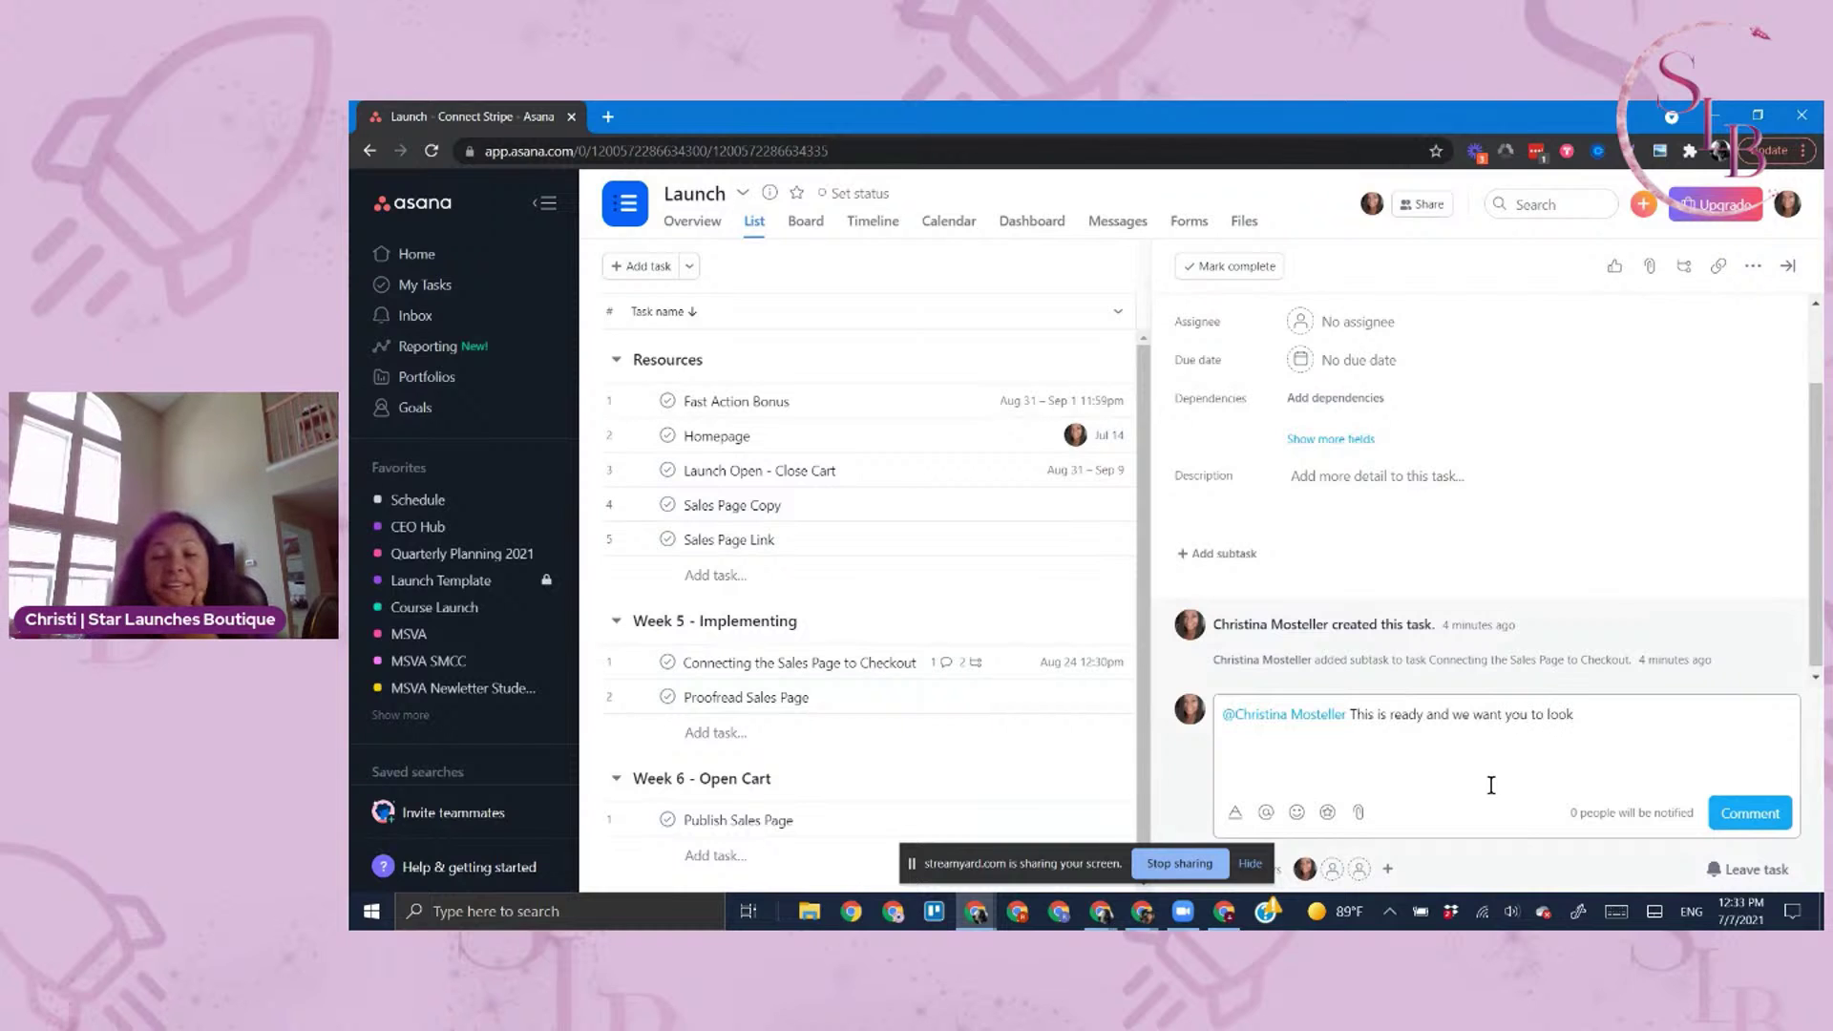
pyautogui.click(1750, 812)
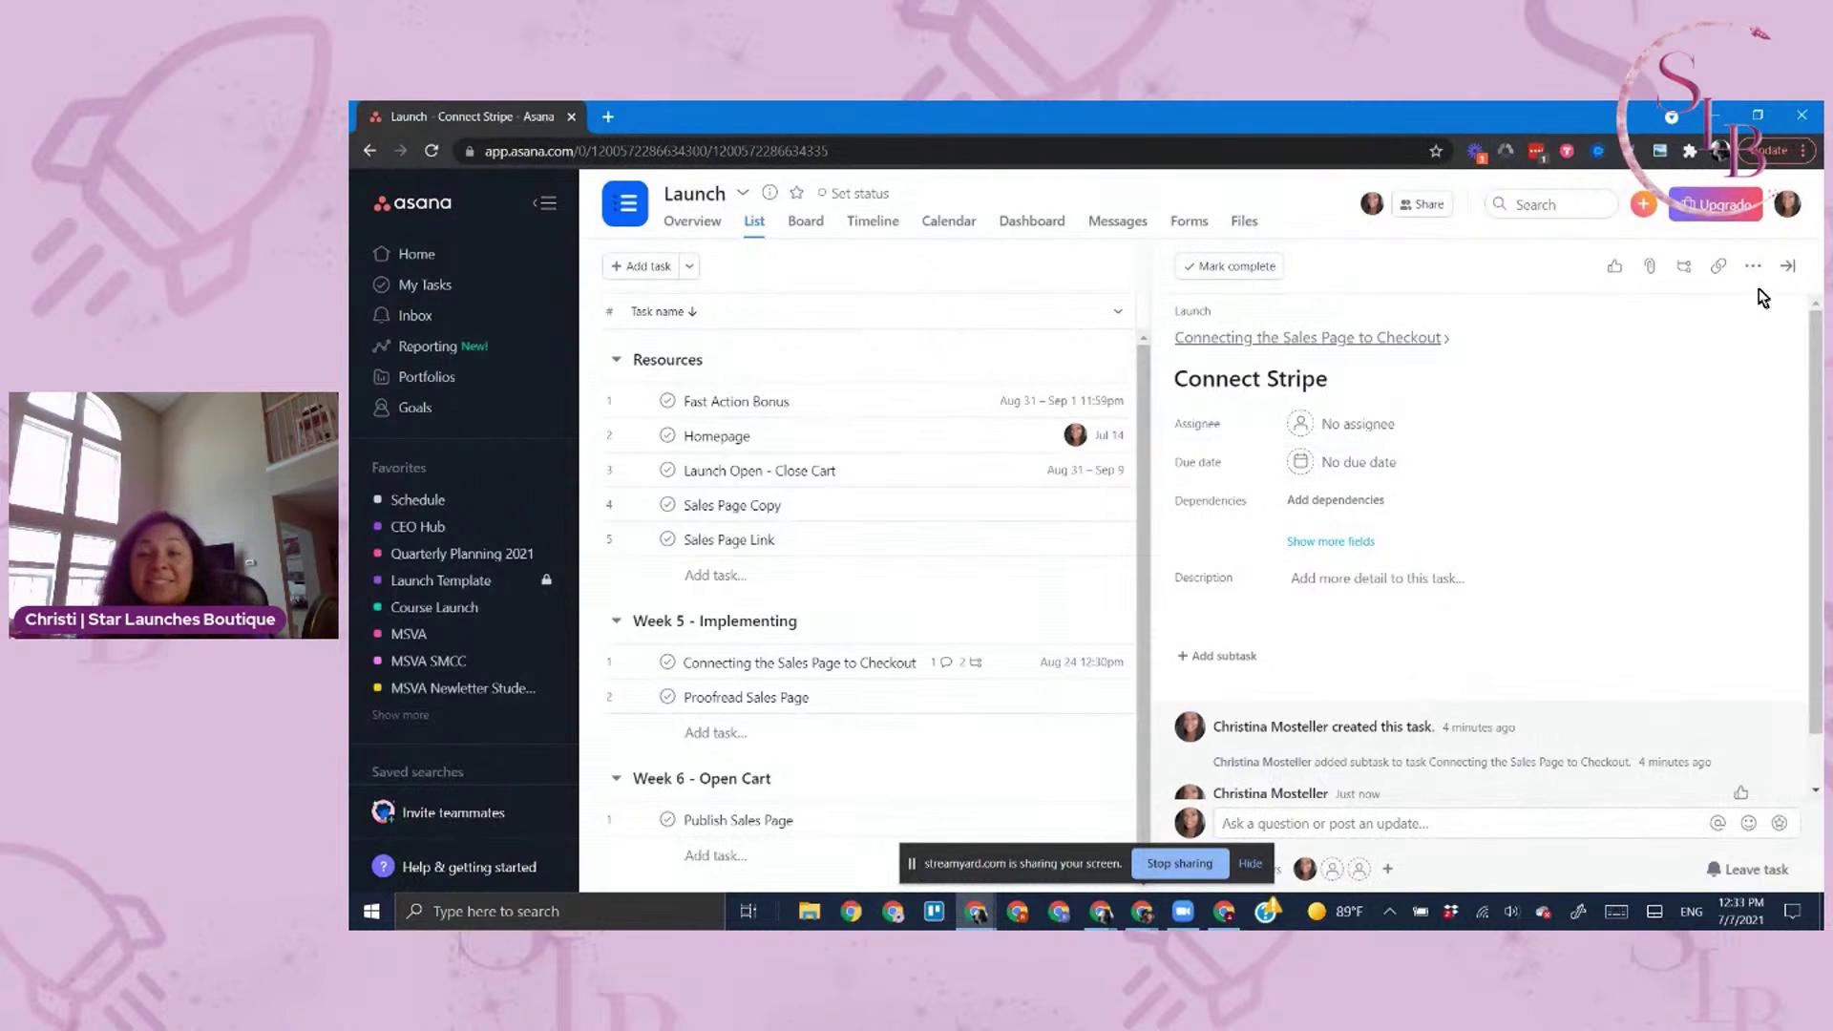
pyautogui.click(1787, 266)
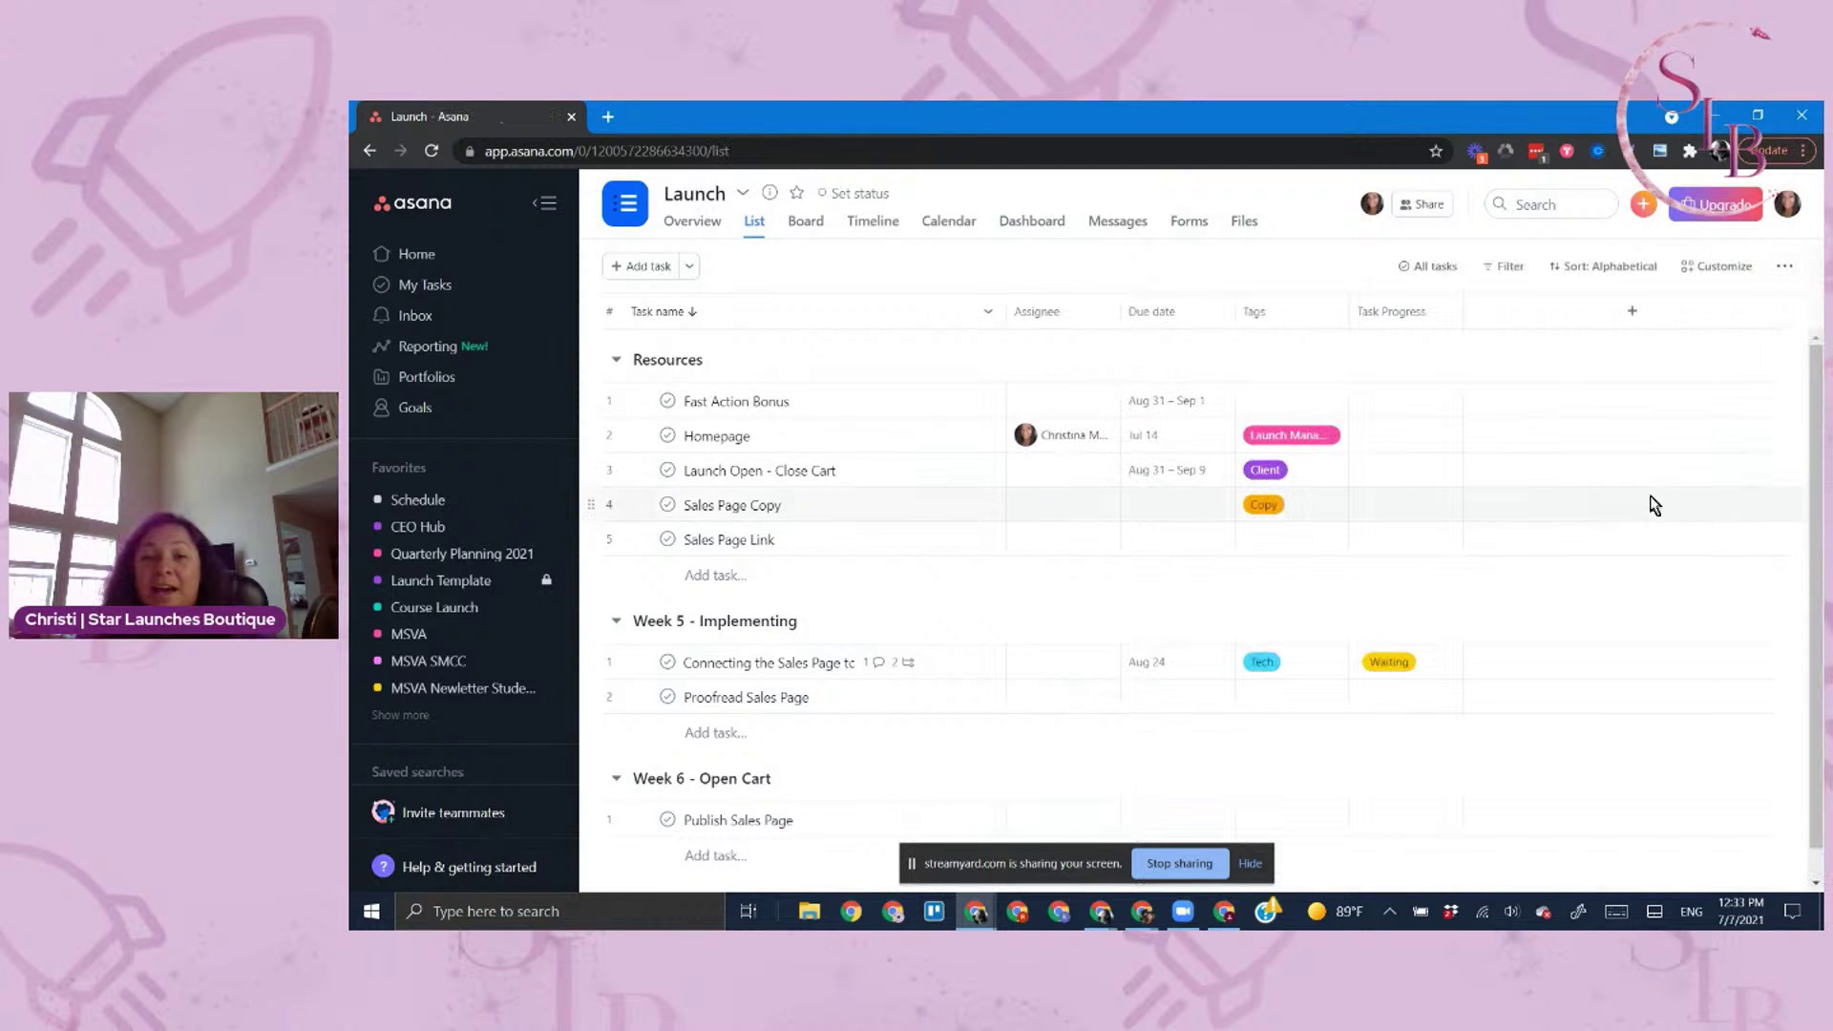
# Review the comments and fields of the Connecting the Sales Page to Checkout task and set its Task Progress to Done
pyautogui.click(912, 666)
pyautogui.scroll(-3, 1351, 714)
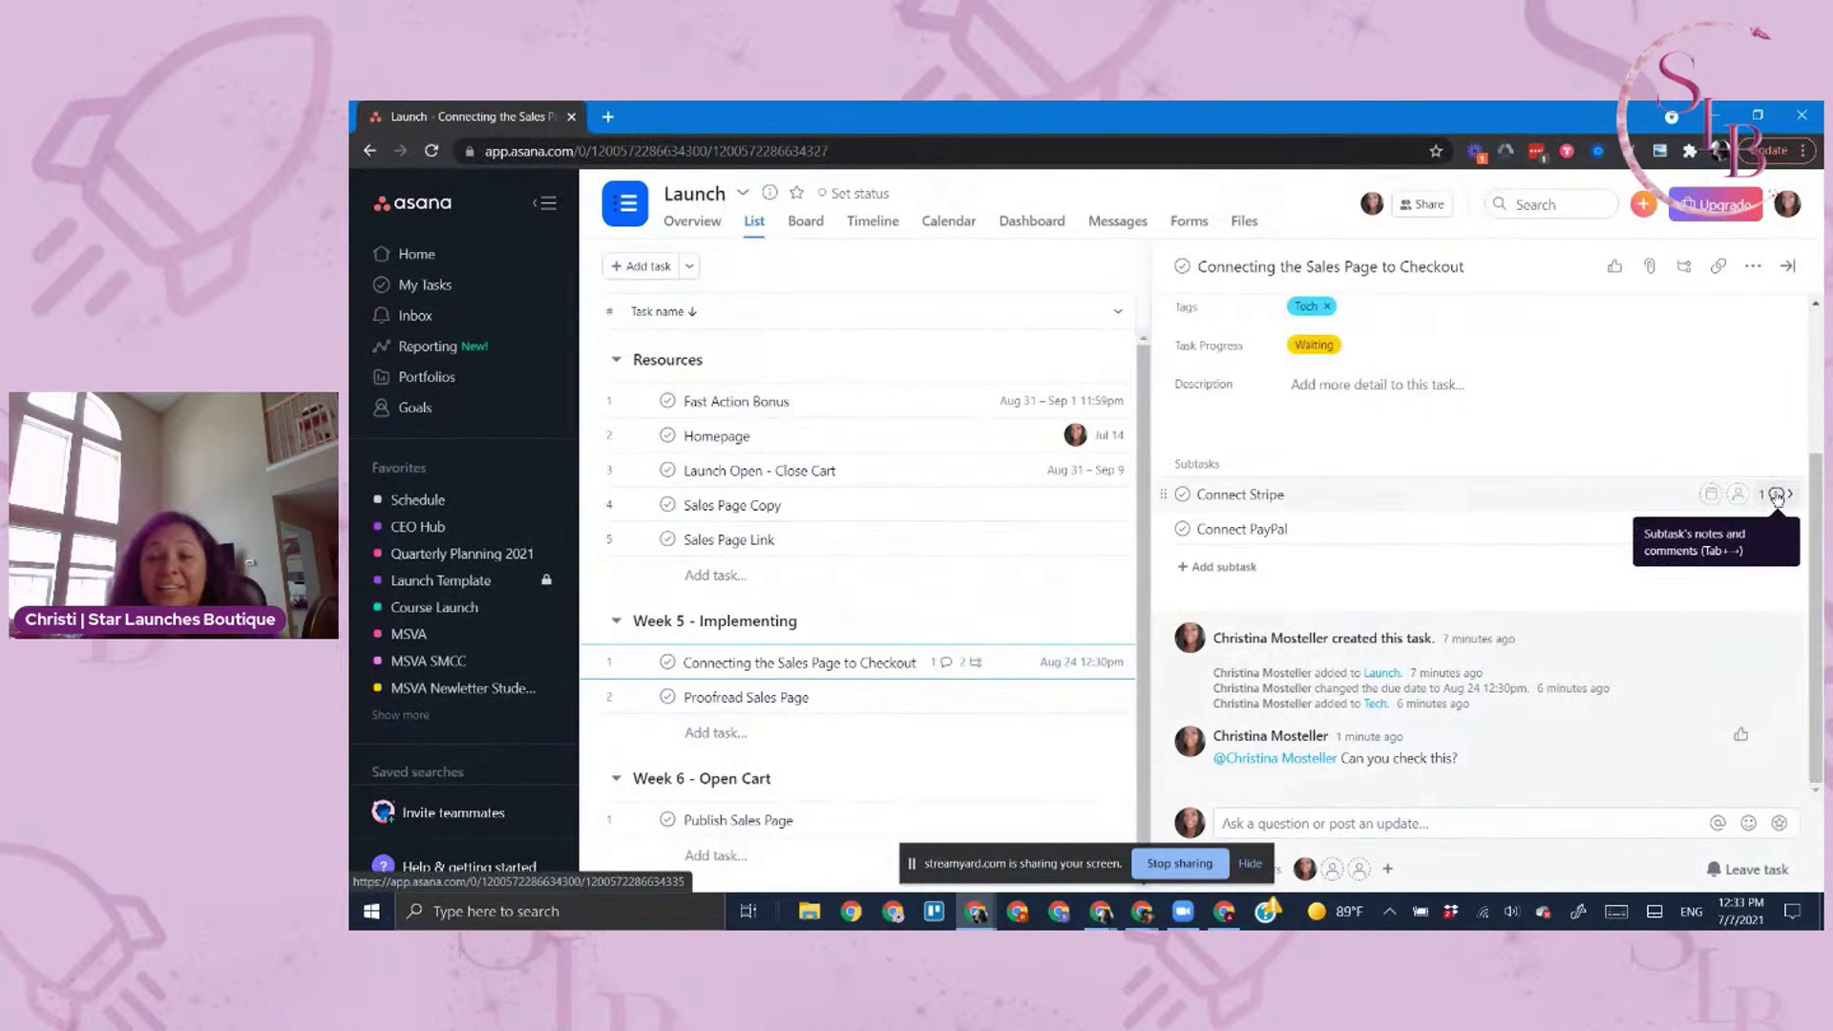
pyautogui.scroll(3, 1669, 773)
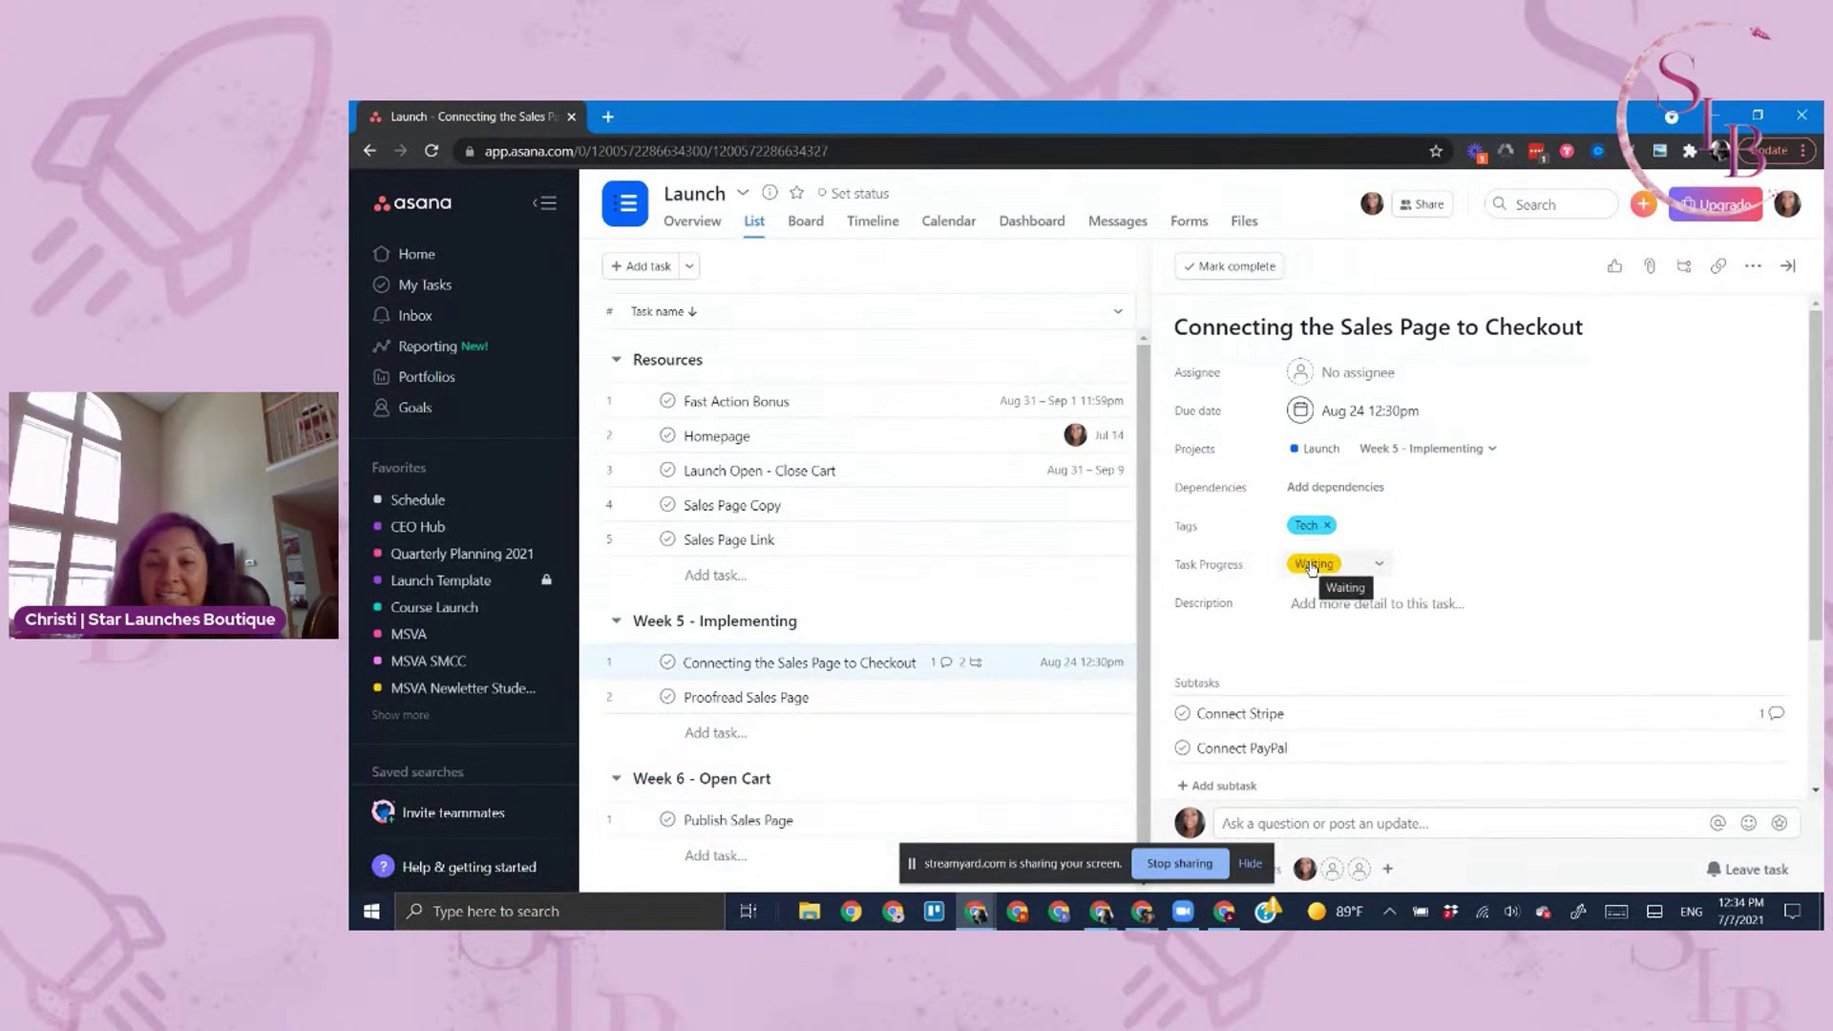
pyautogui.click(1383, 564)
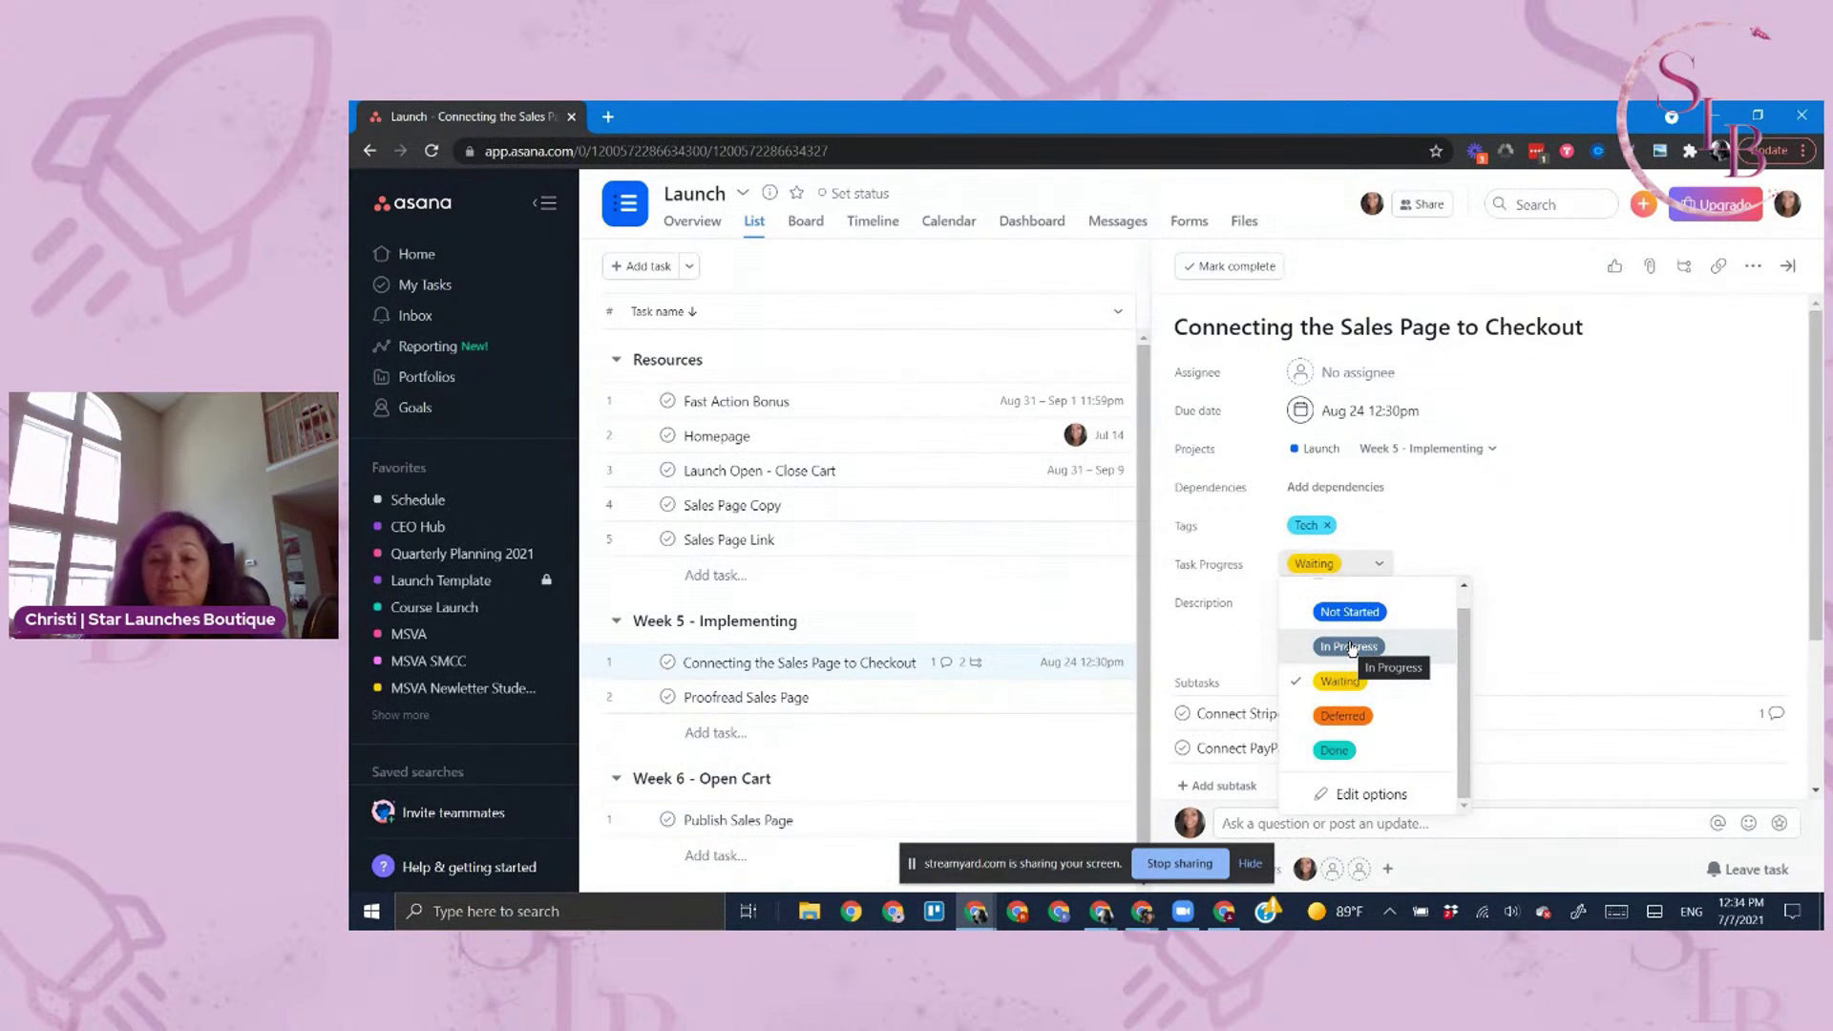
pyautogui.click(1355, 754)
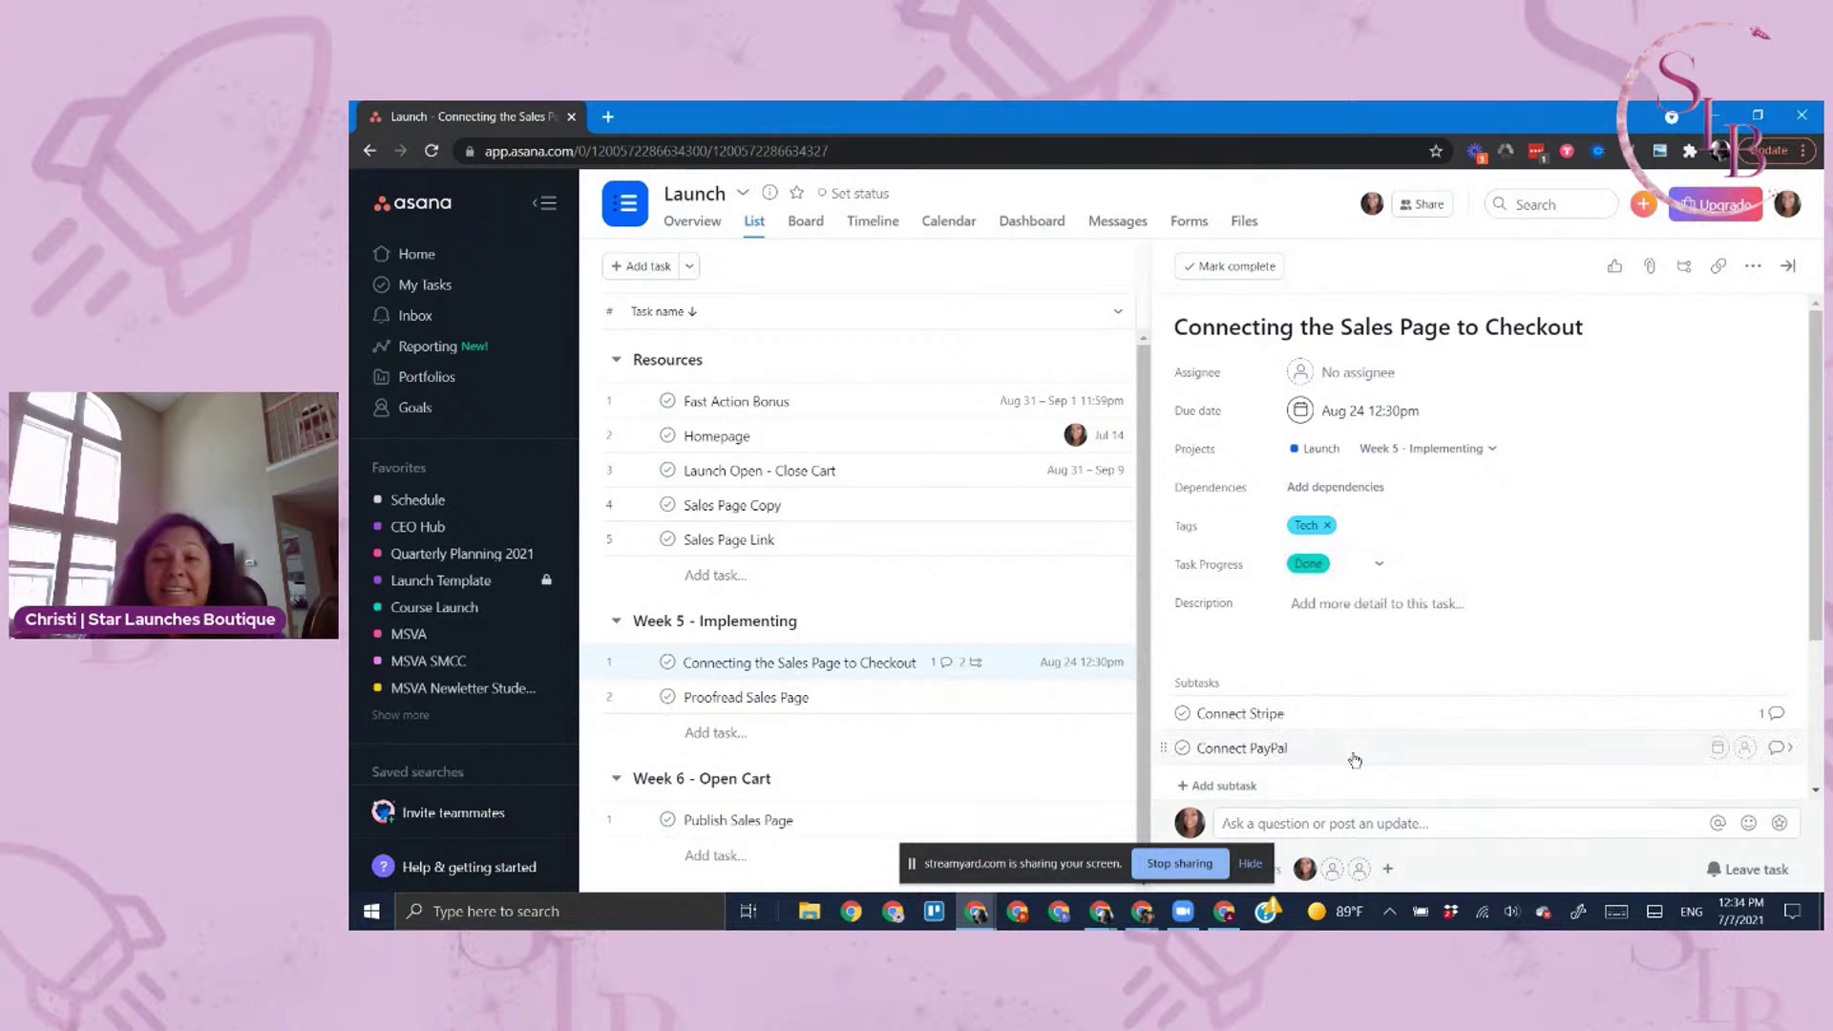
pyautogui.click(1786, 266)
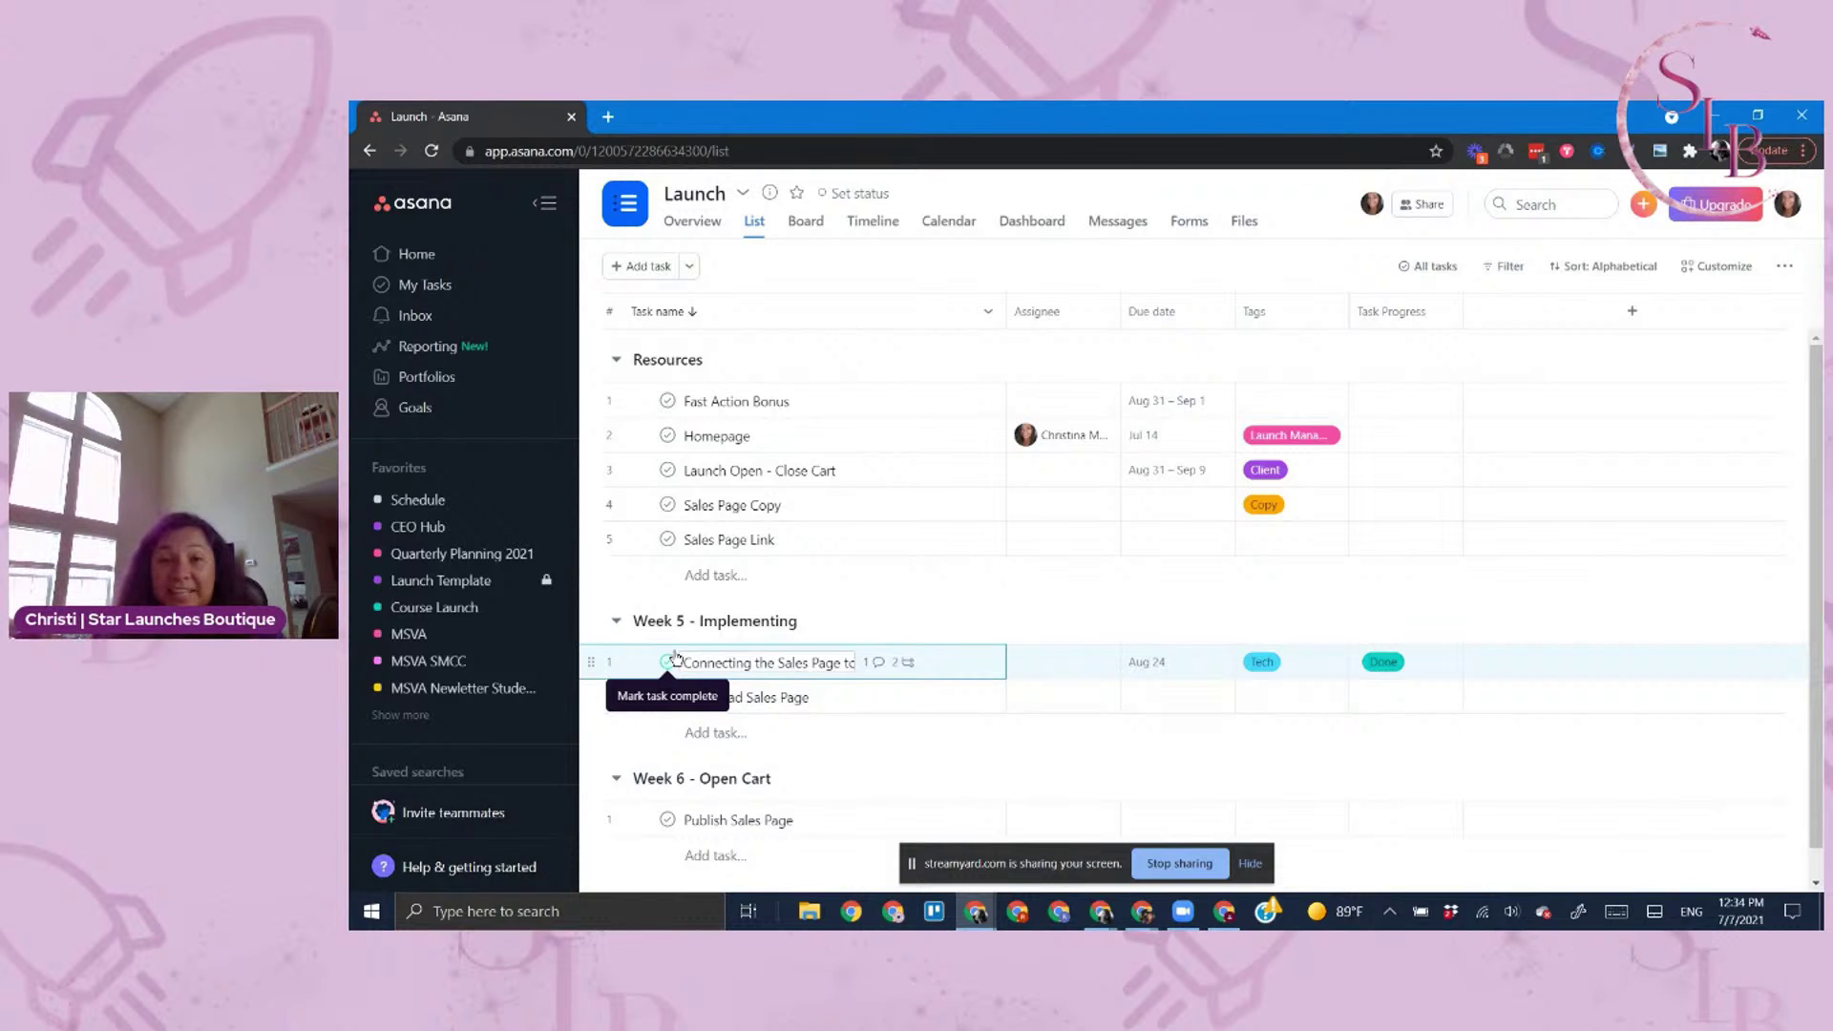
pyautogui.click(1444, 671)
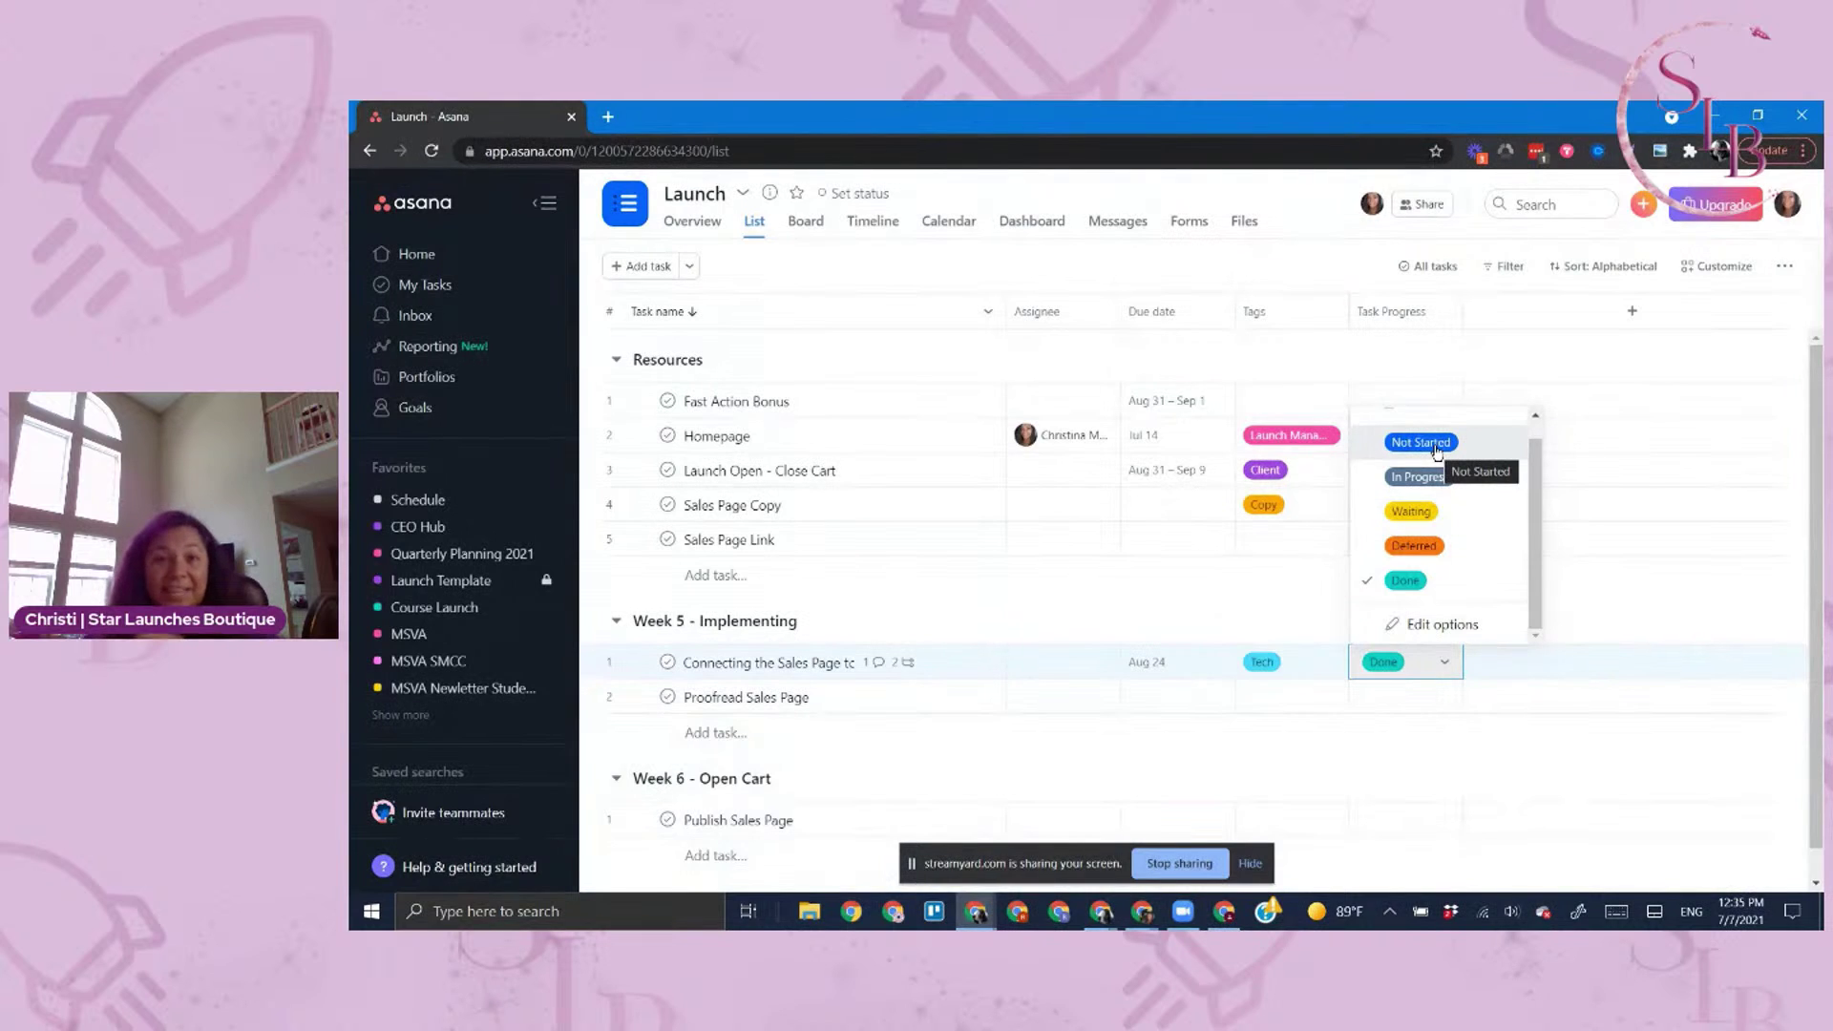
pyautogui.click(1401, 583)
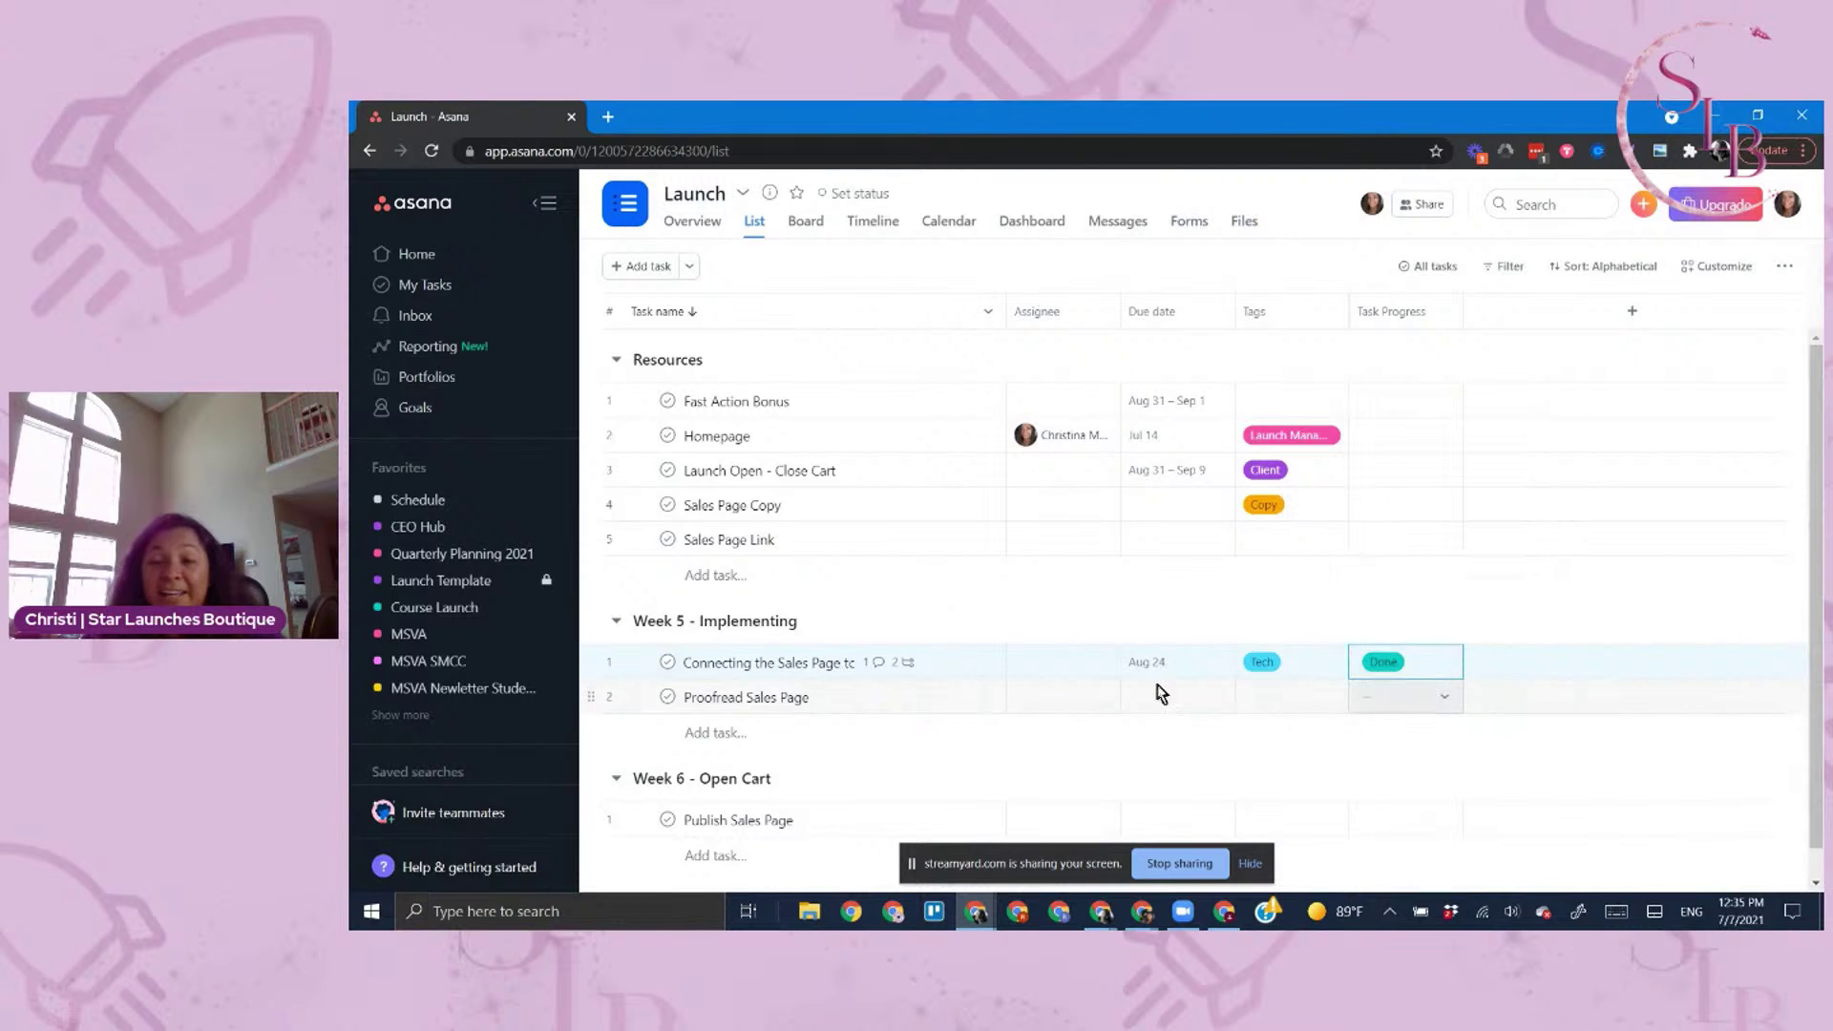
# Mark the Connecting the Sales Page to Checkout task complete and look through the recommended rules for the project
pyautogui.click(669, 663)
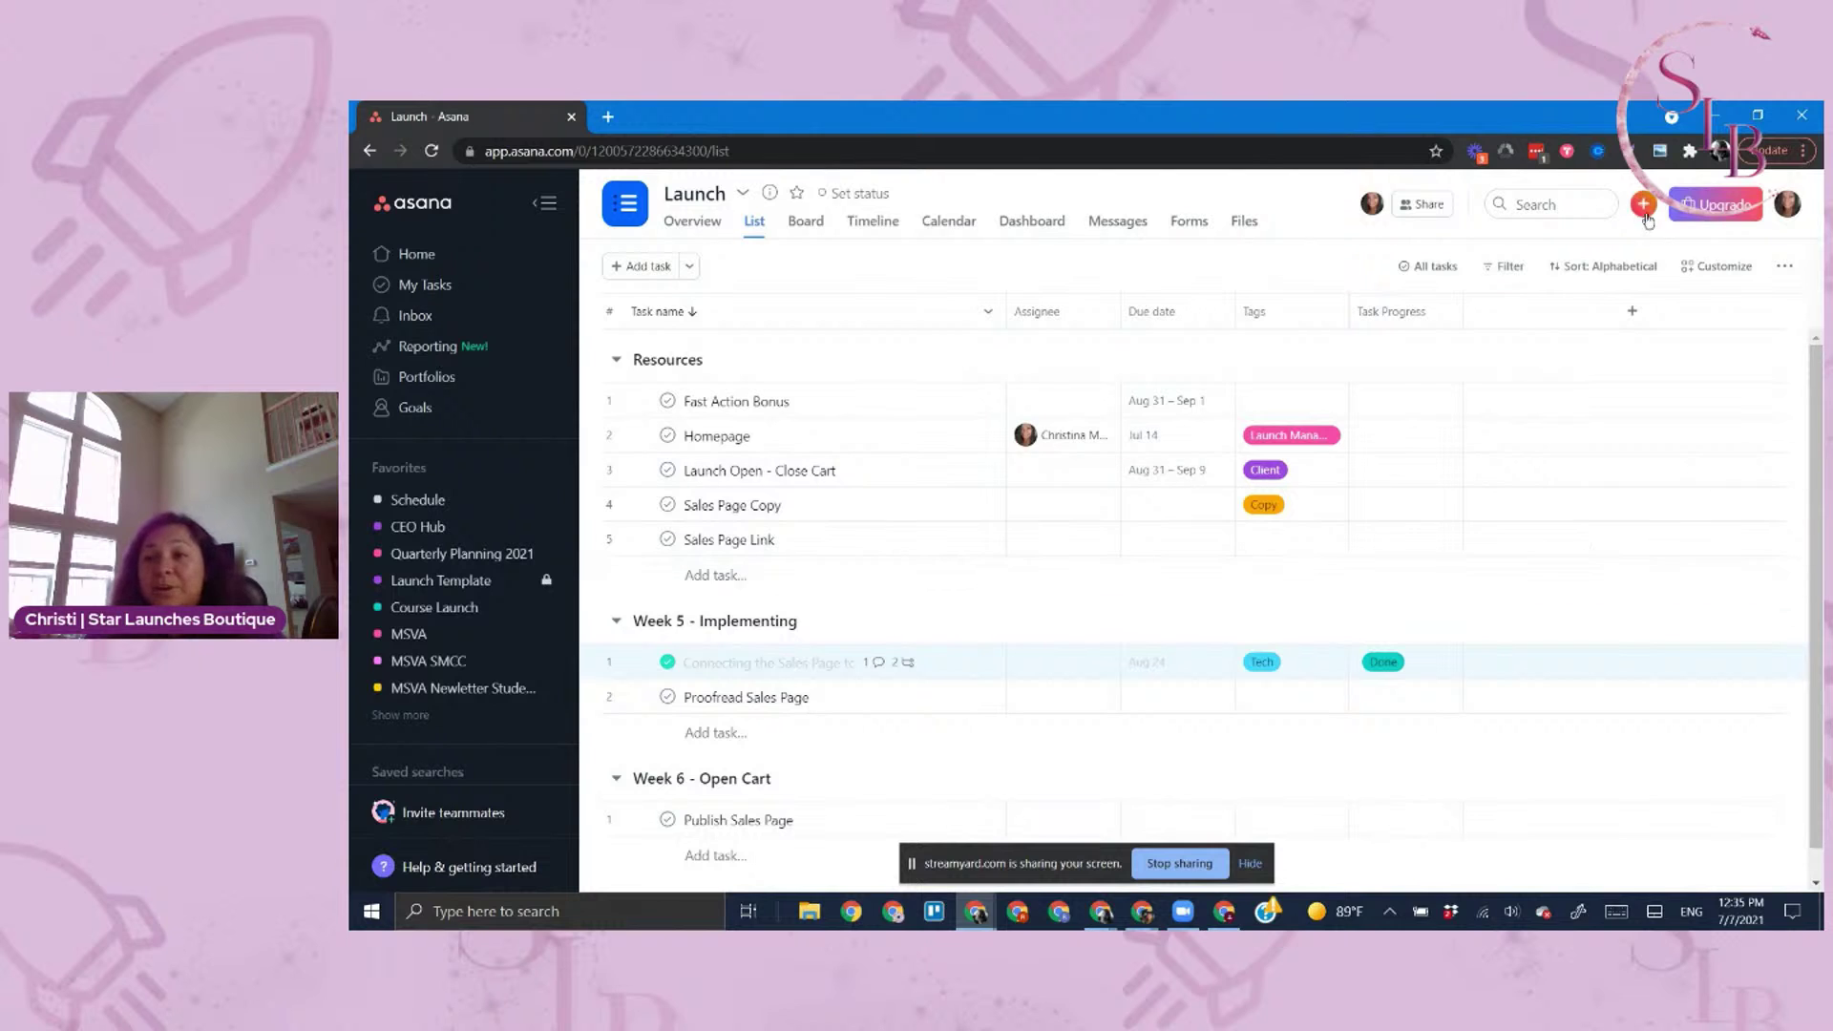
pyautogui.click(1702, 270)
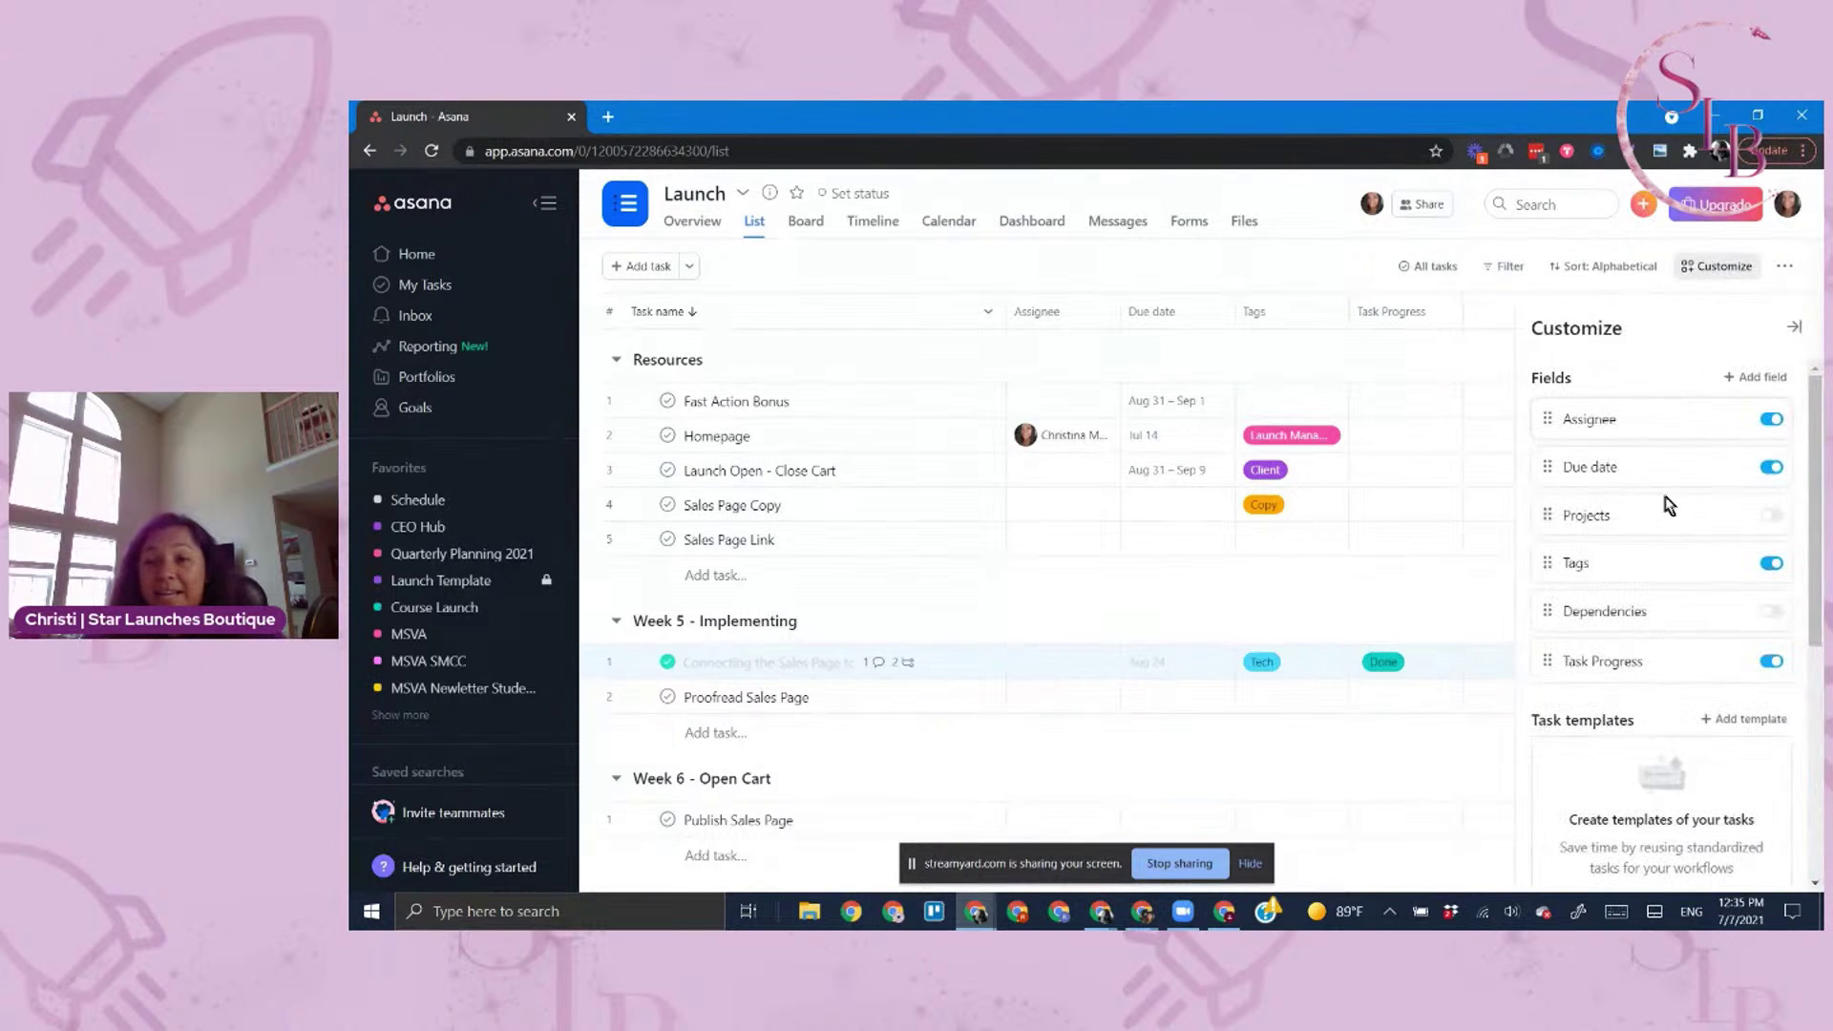
pyautogui.scroll(-5, 1675, 743)
pyautogui.scroll(-2, 1676, 743)
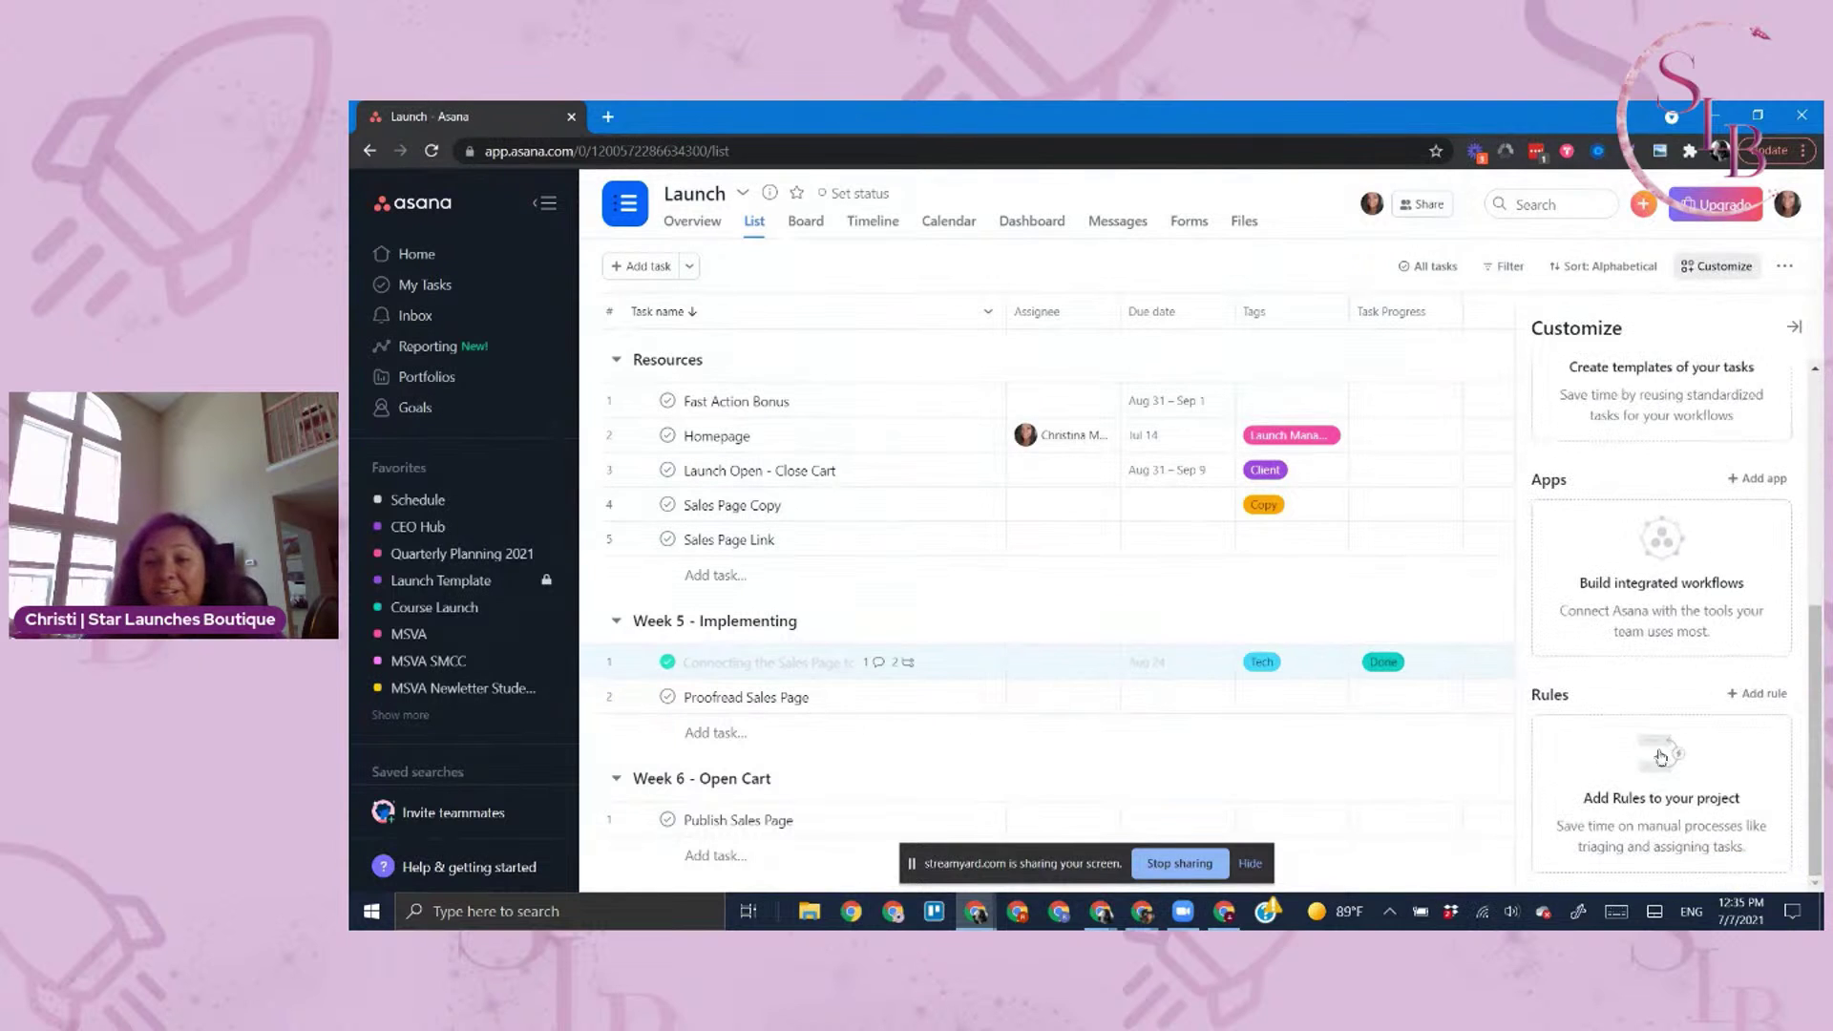
pyautogui.click(1662, 755)
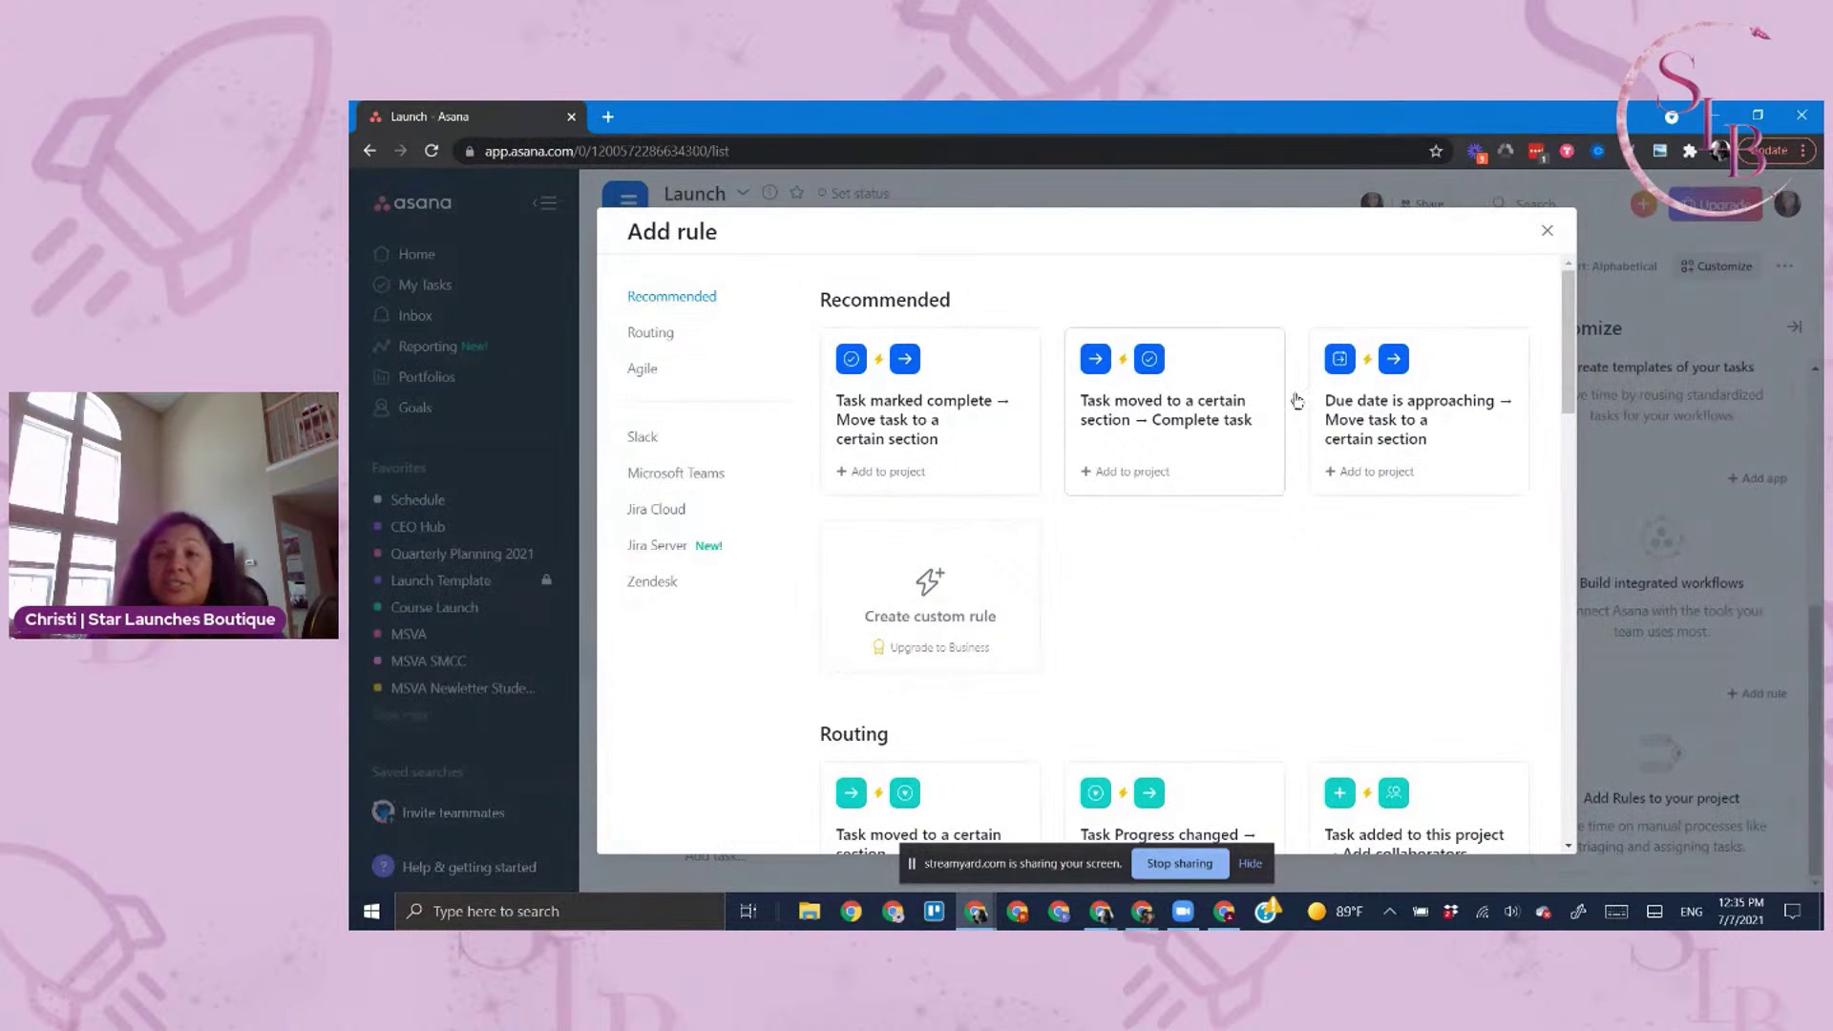
pyautogui.click(1547, 231)
# Add a new section named Complete after the Week 6 - Open Cart section
pyautogui.scroll(-1, 877, 629)
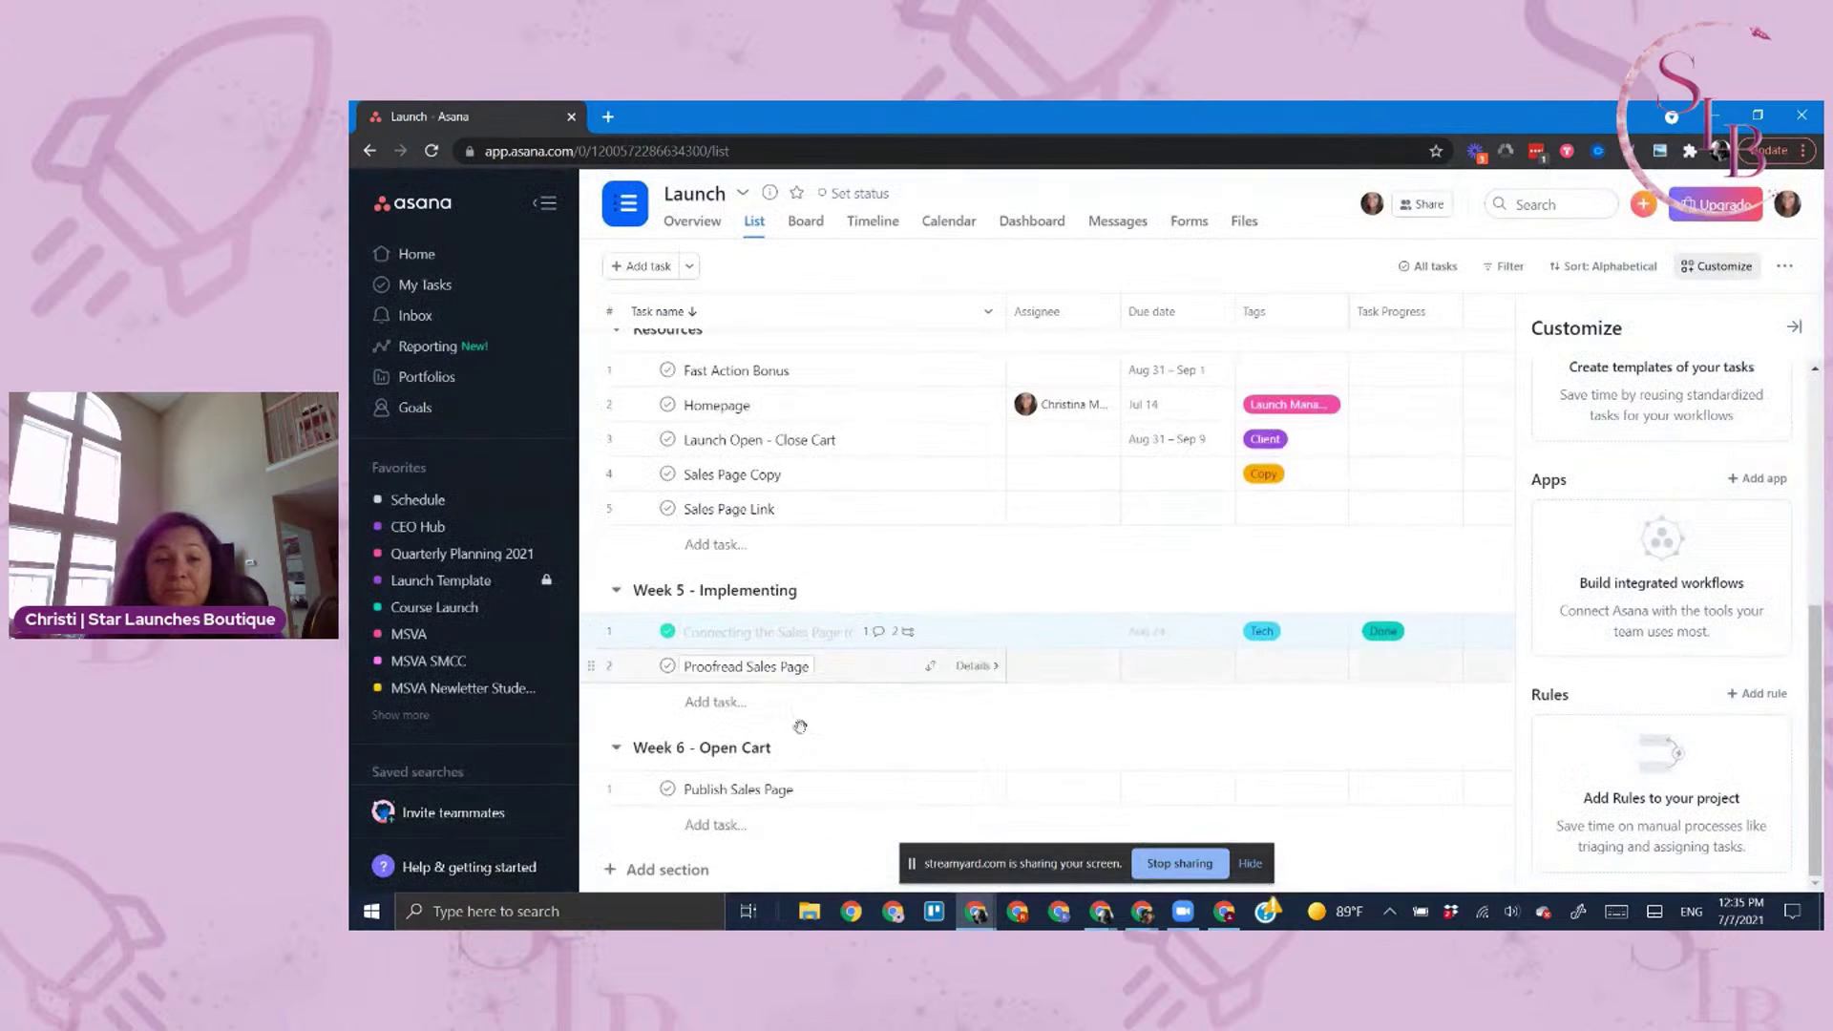
pyautogui.click(634, 870)
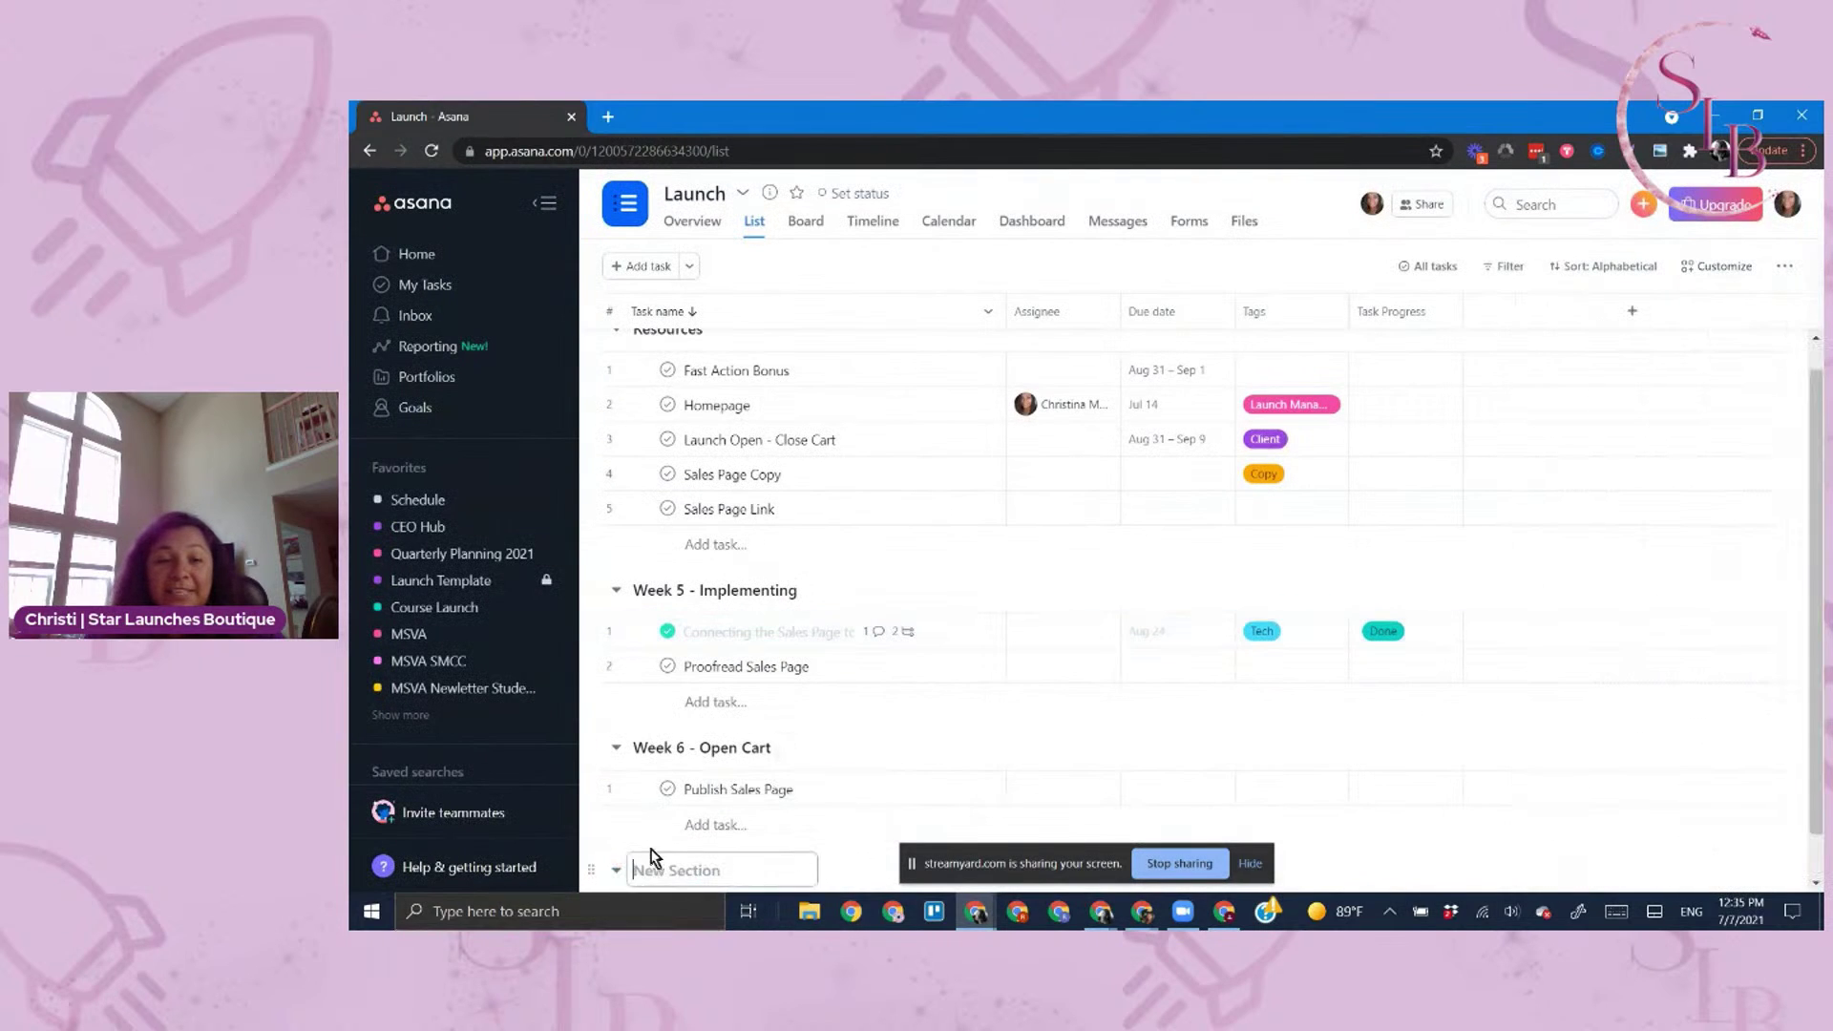
pyautogui.write('Complete')
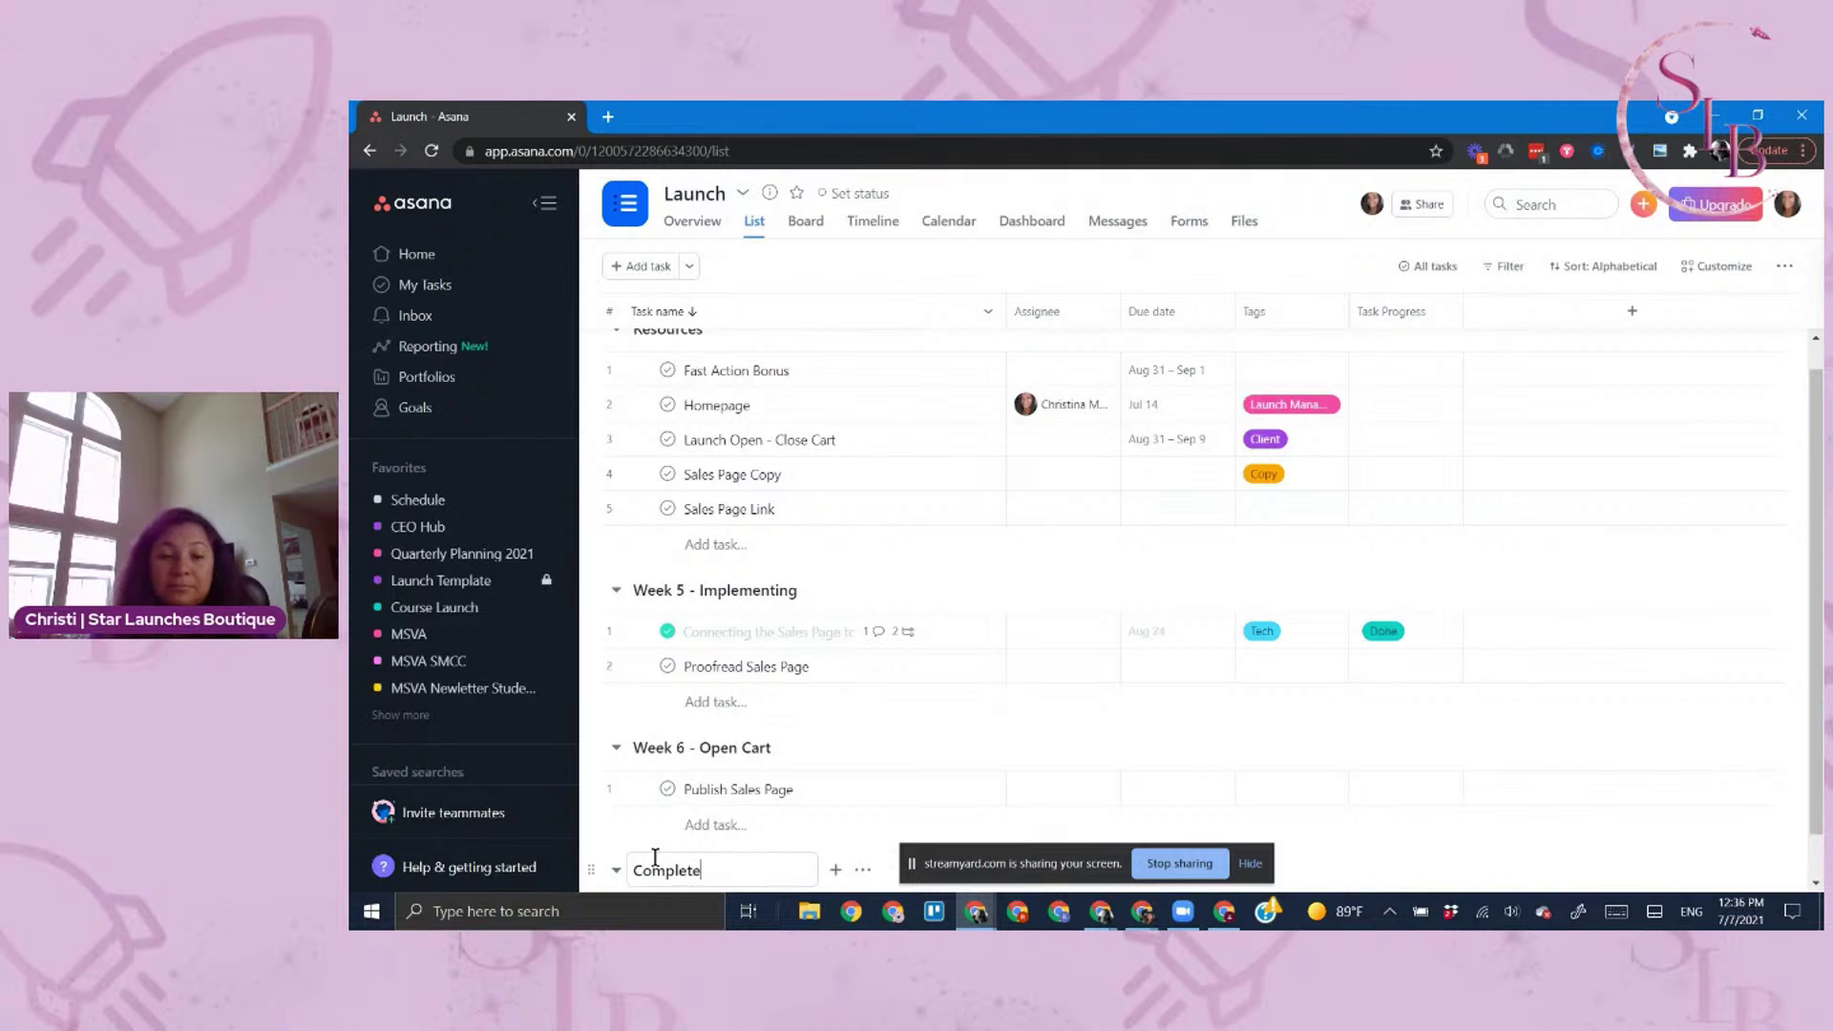
pyautogui.press('Return')
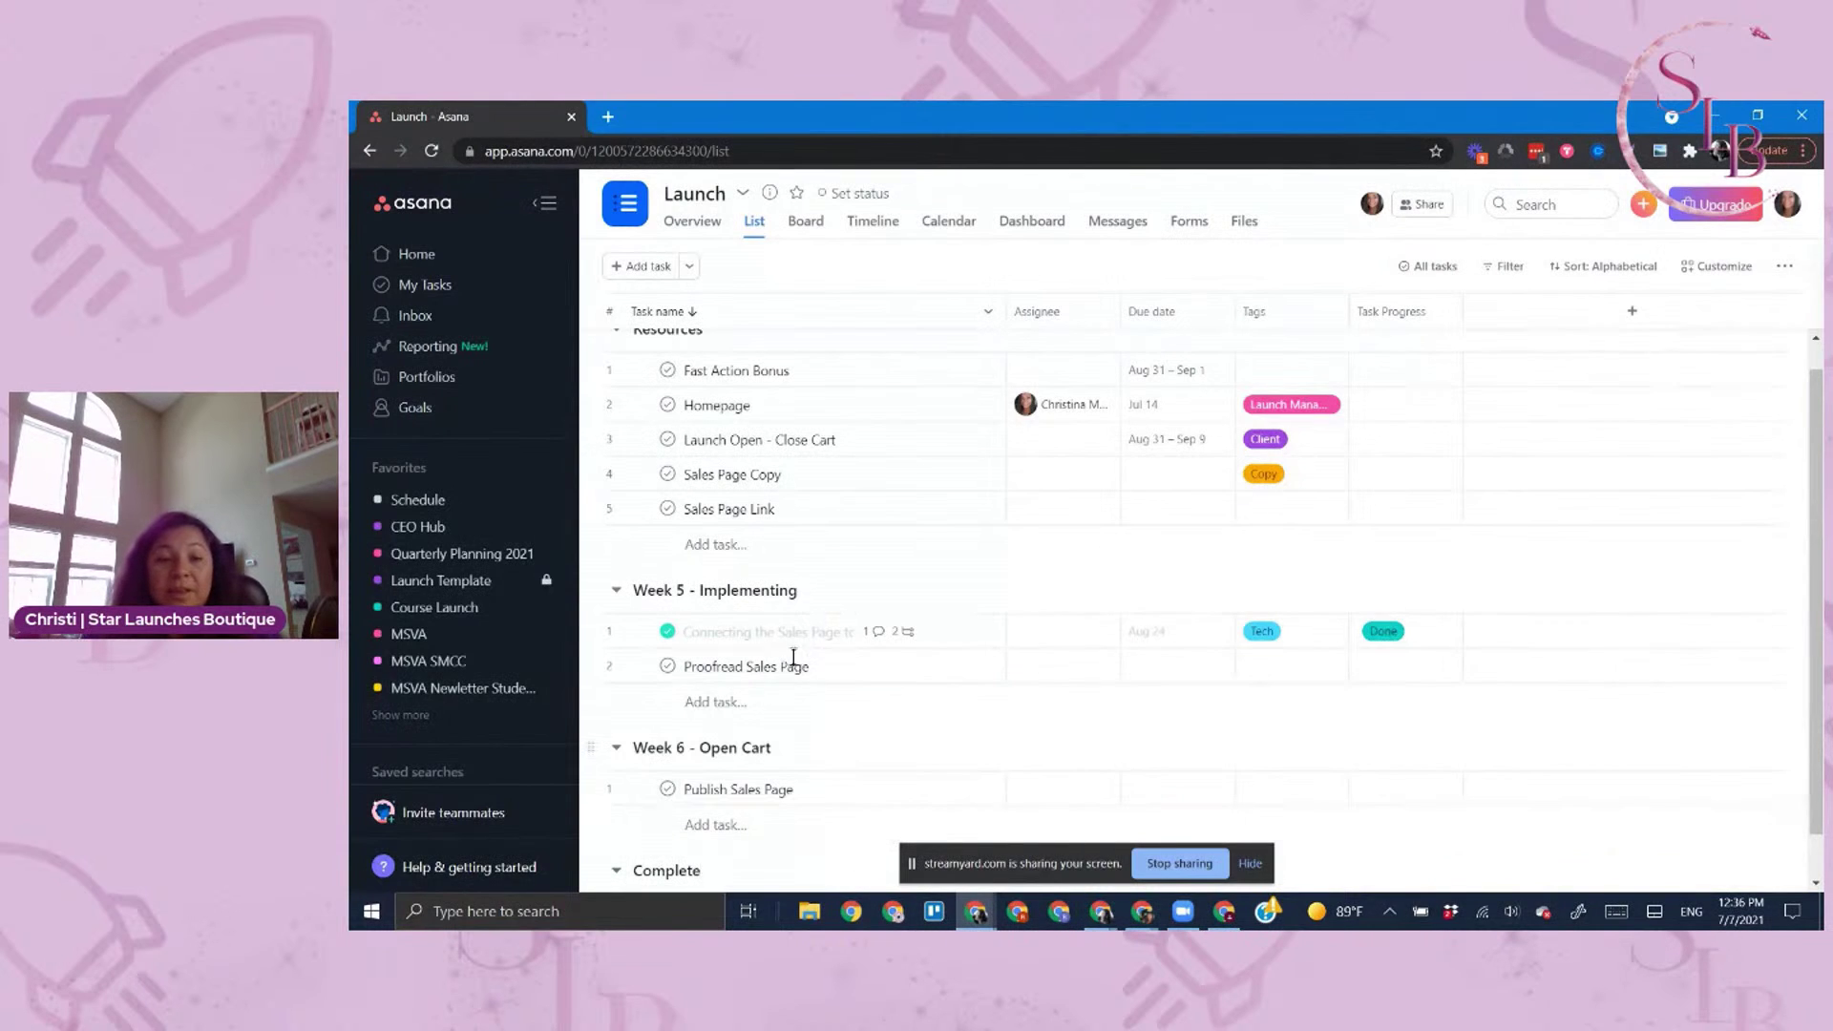
# Reopen the completed Week 5 task and create a rule that moves tasks marked complete to the Complete section
pyautogui.click(667, 632)
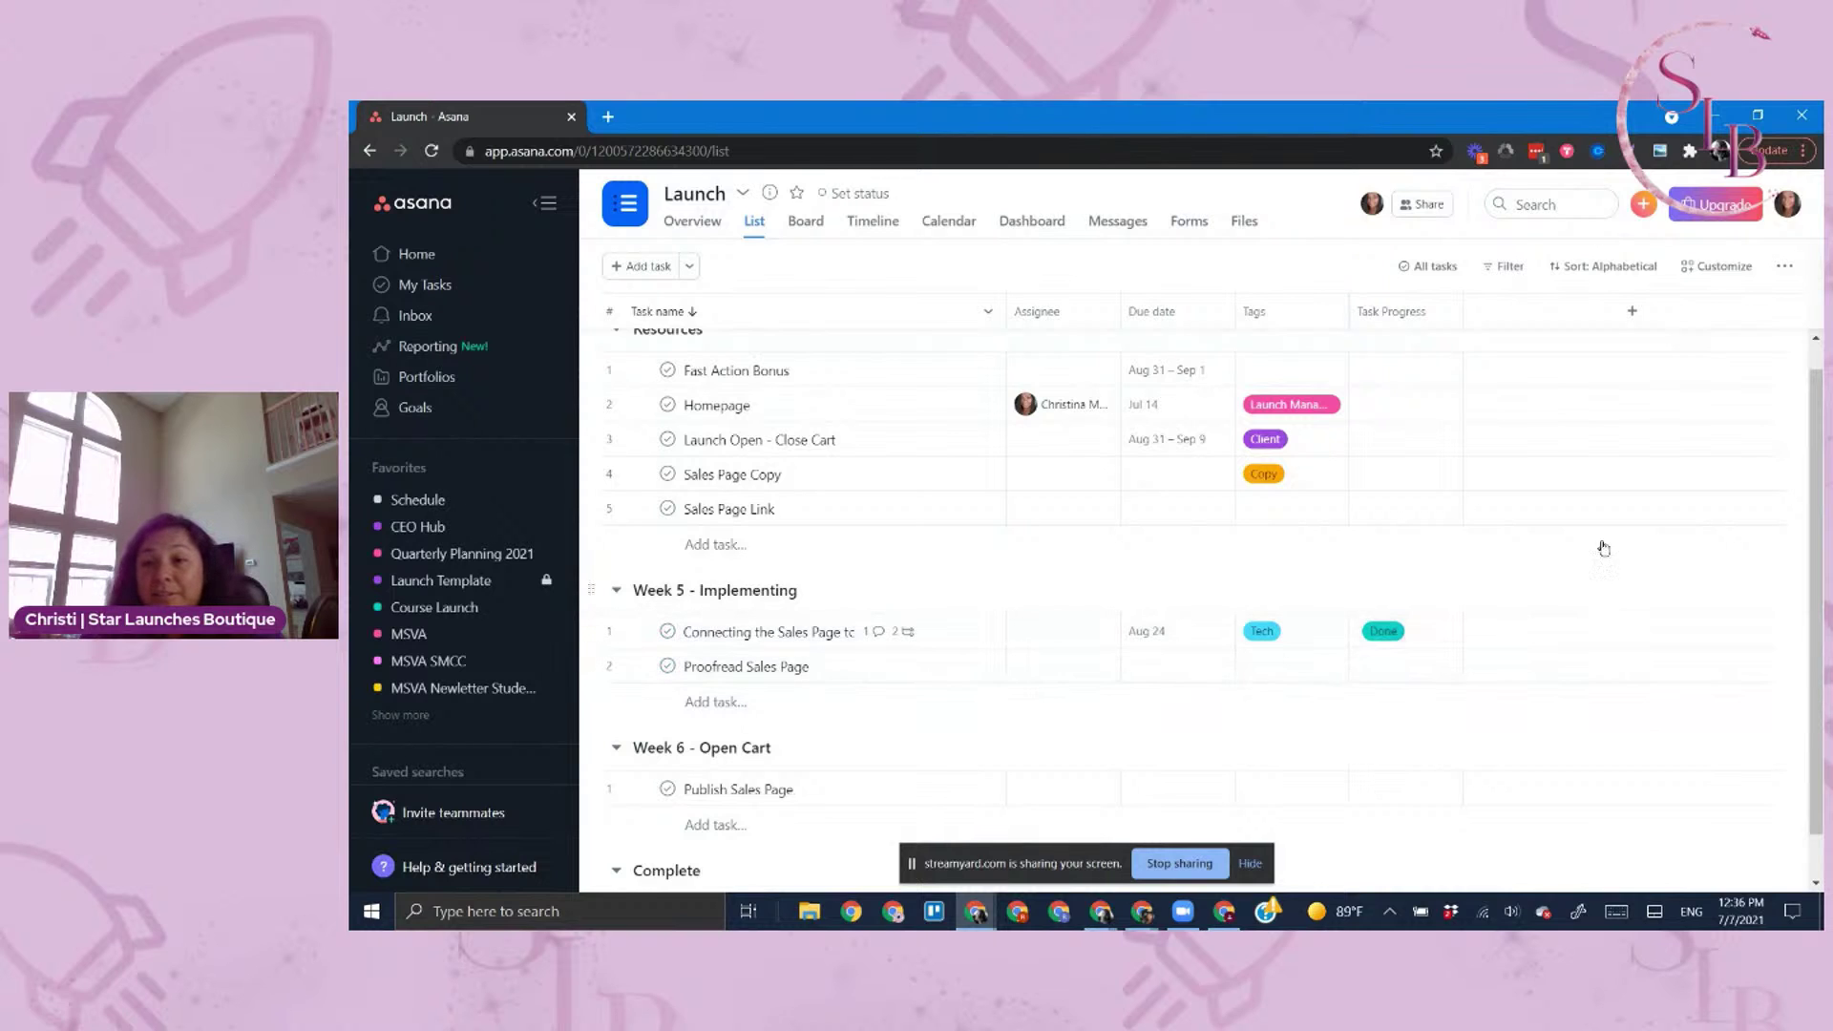
pyautogui.click(1706, 267)
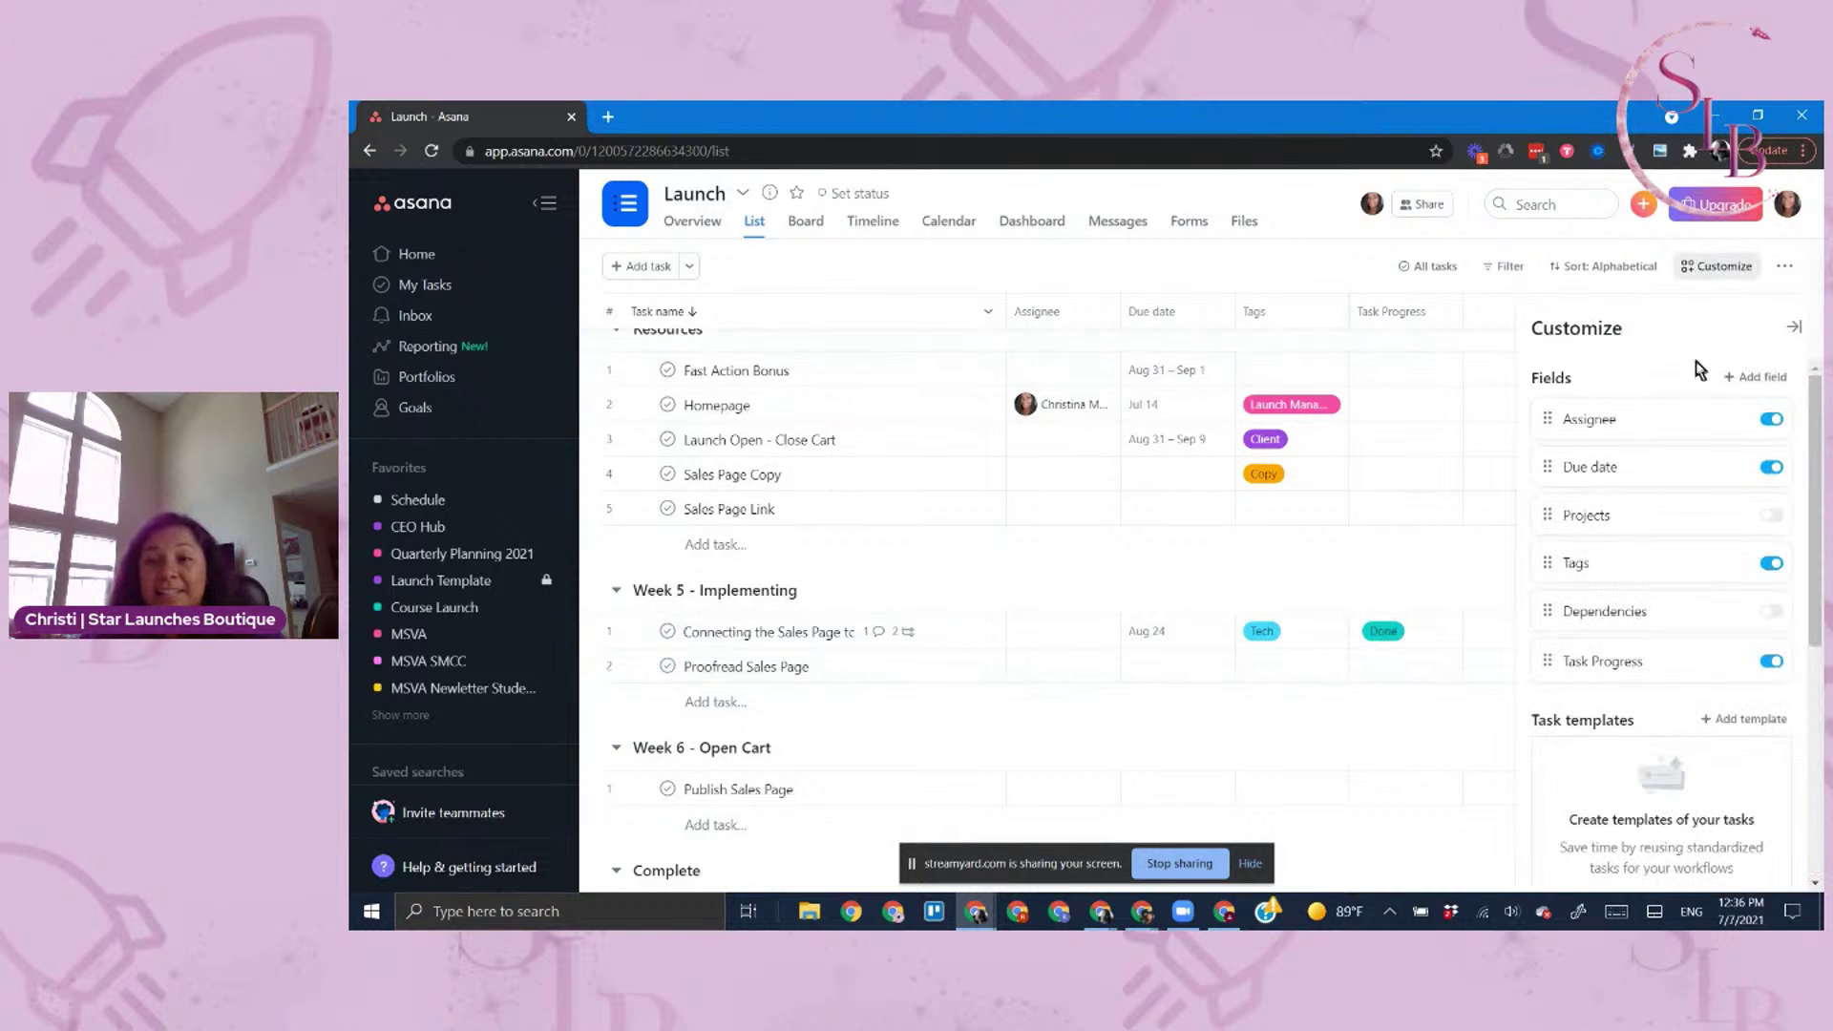
pyautogui.scroll(-5, 1649, 841)
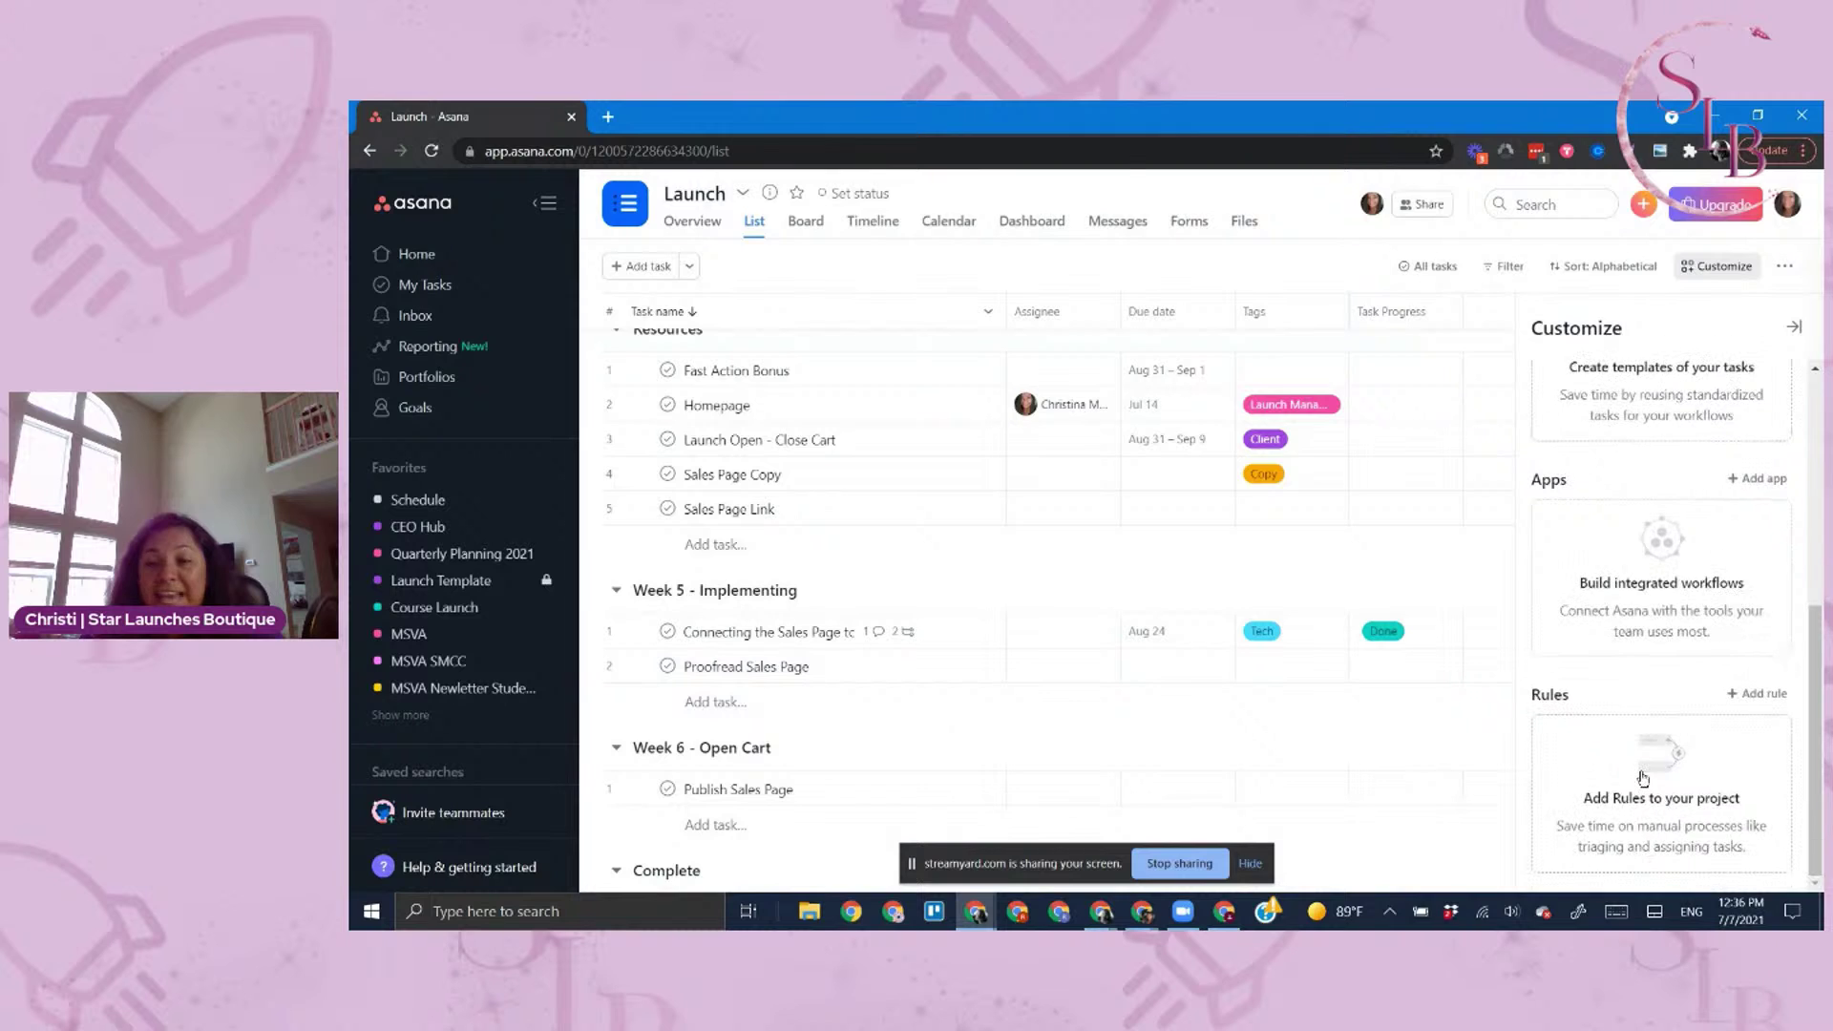
pyautogui.click(1641, 764)
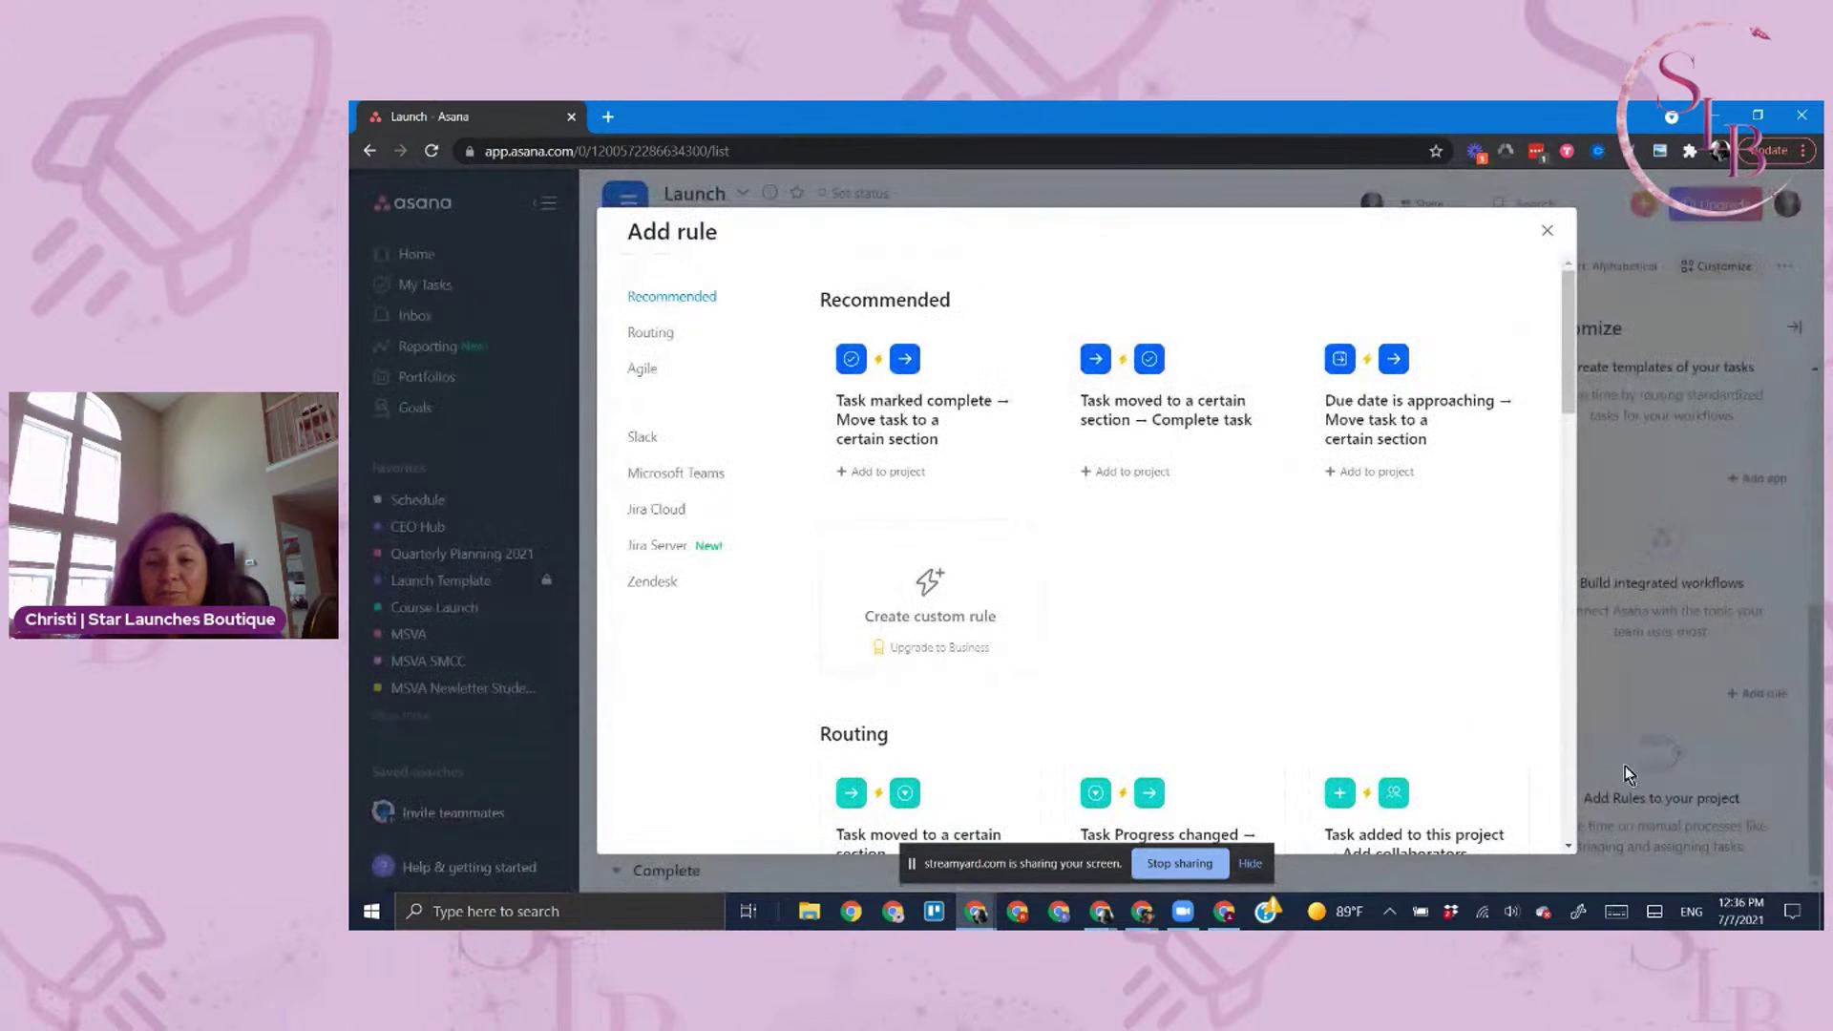
pyautogui.click(903, 395)
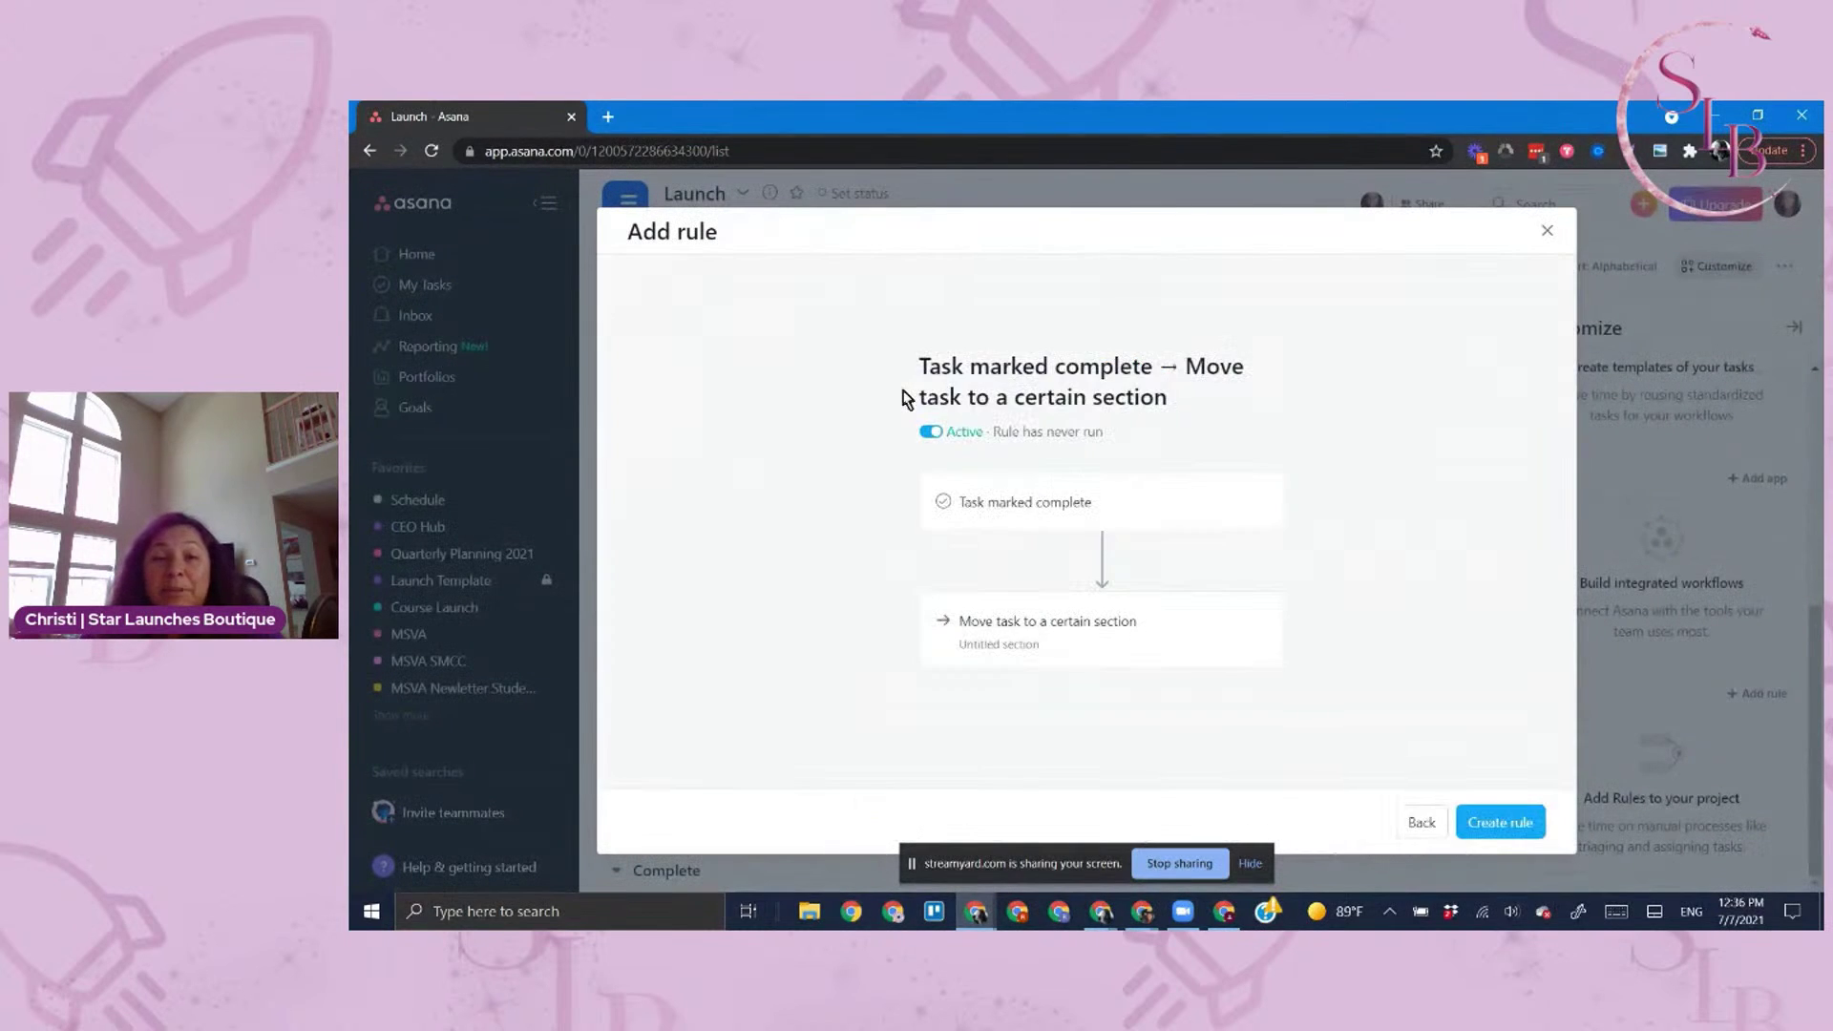
pyautogui.click(1035, 614)
pyautogui.click(1034, 674)
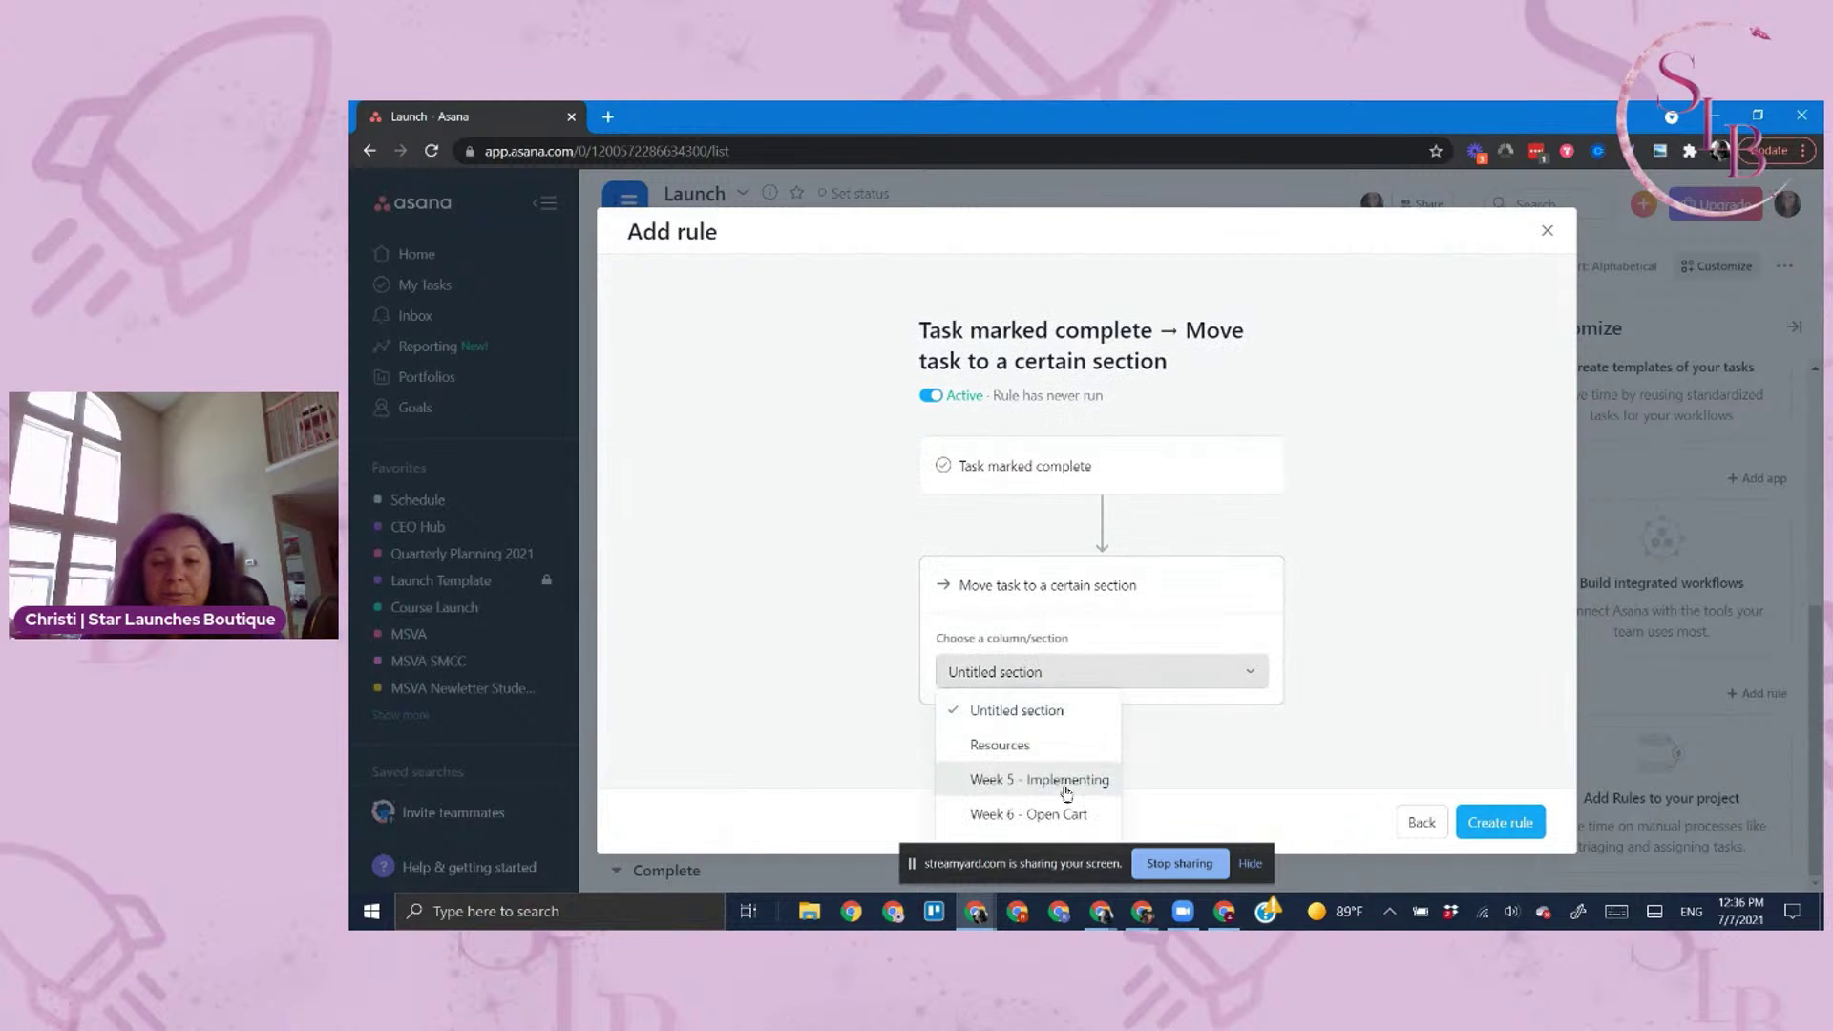
pyautogui.click(1056, 841)
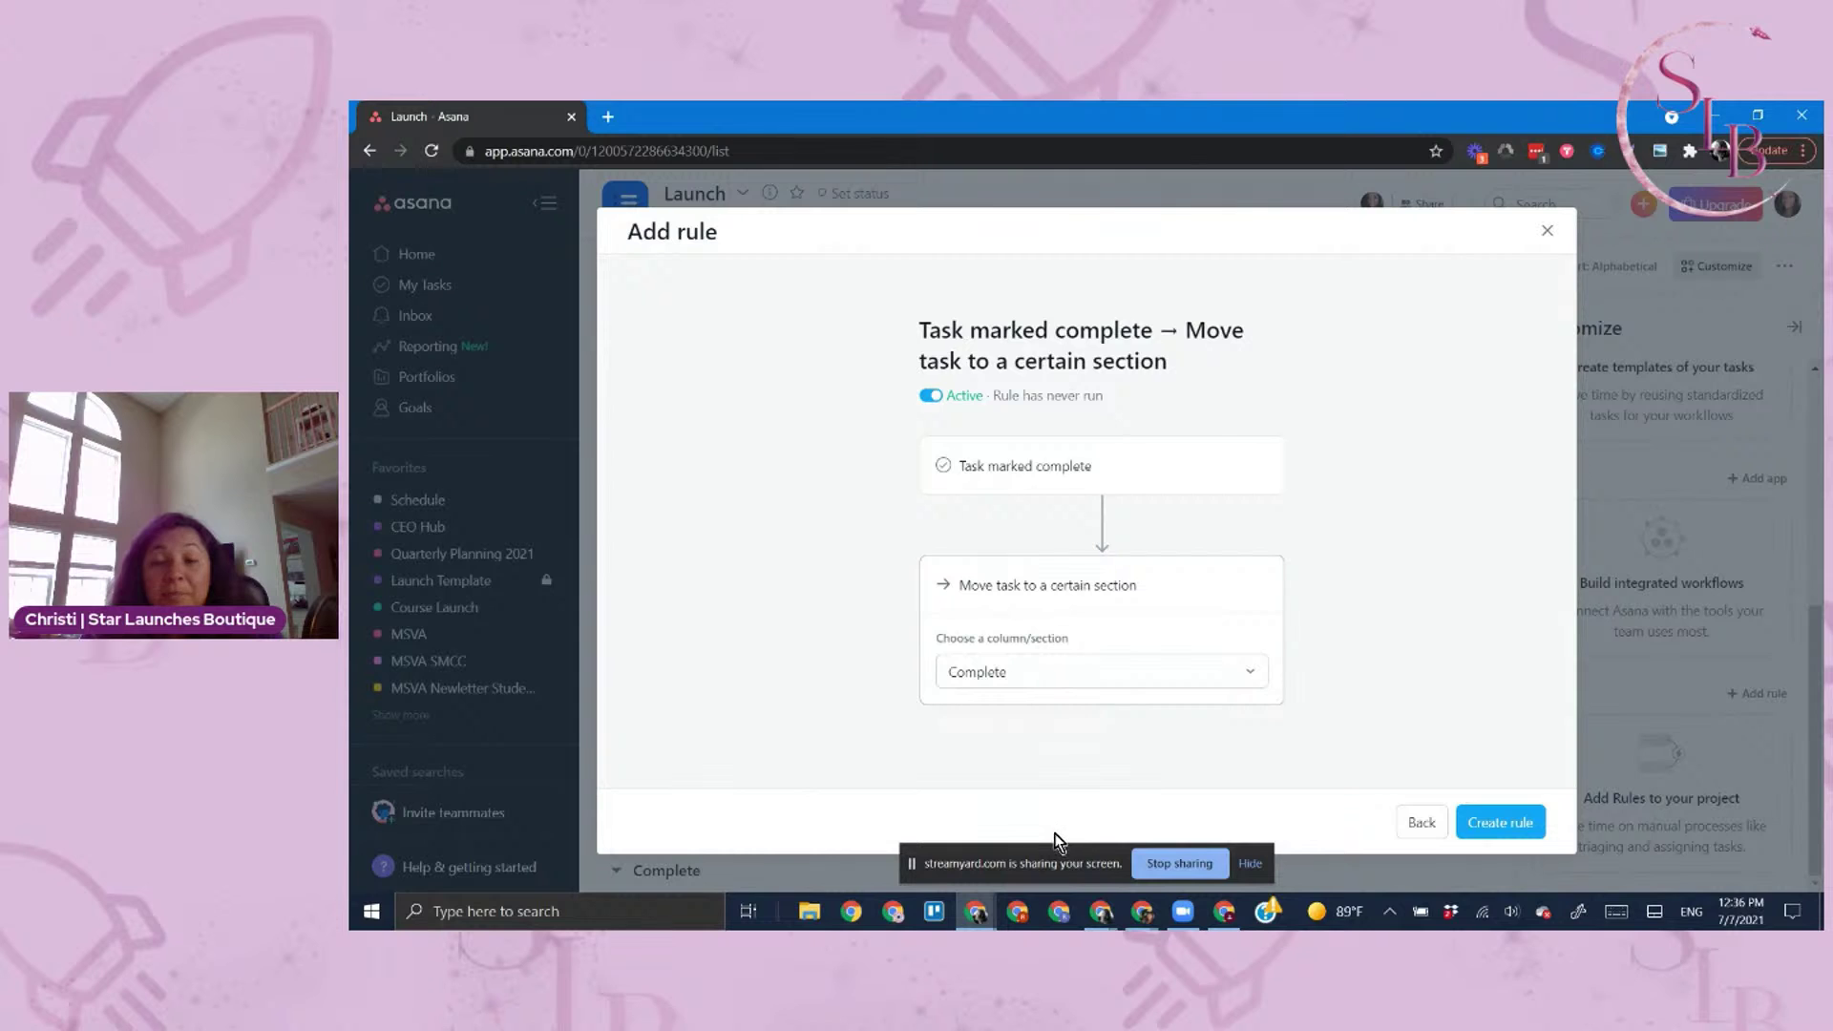
pyautogui.click(1493, 823)
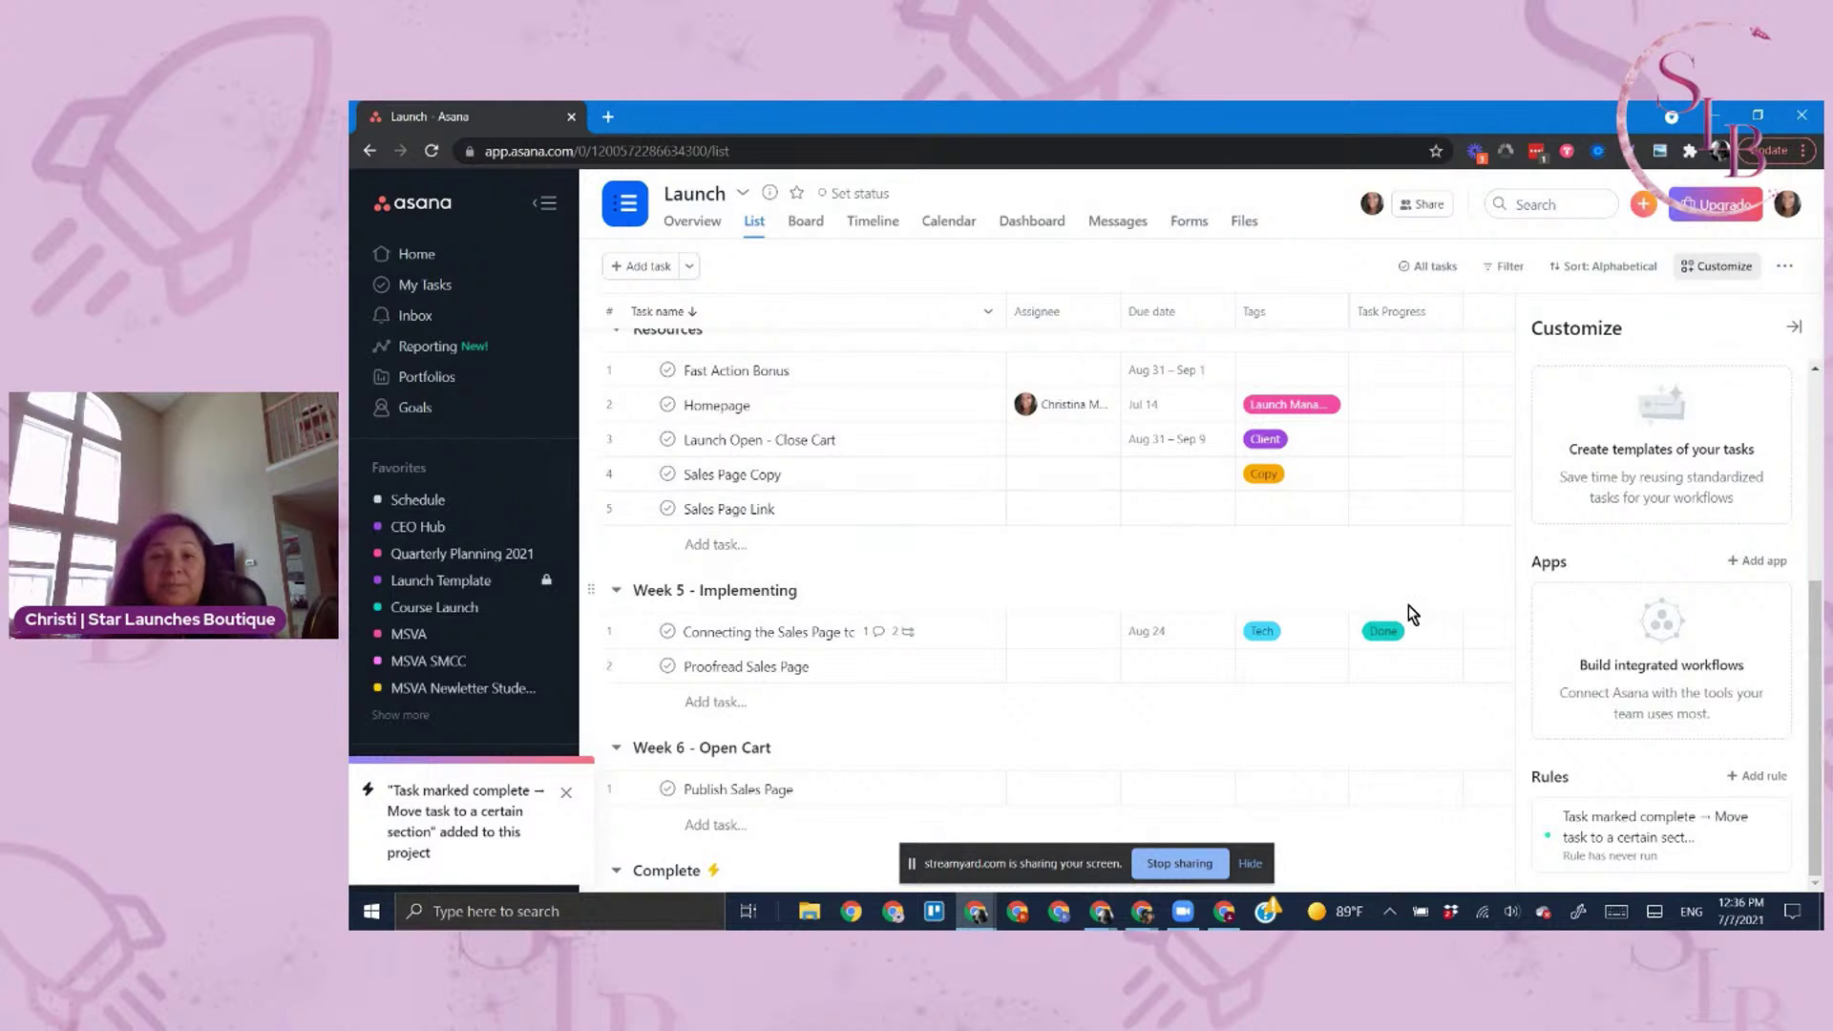
# Reselect Done as the Task Progress of the Connecting the Sales Page to Checkout task and mark the task complete
pyautogui.click(1410, 632)
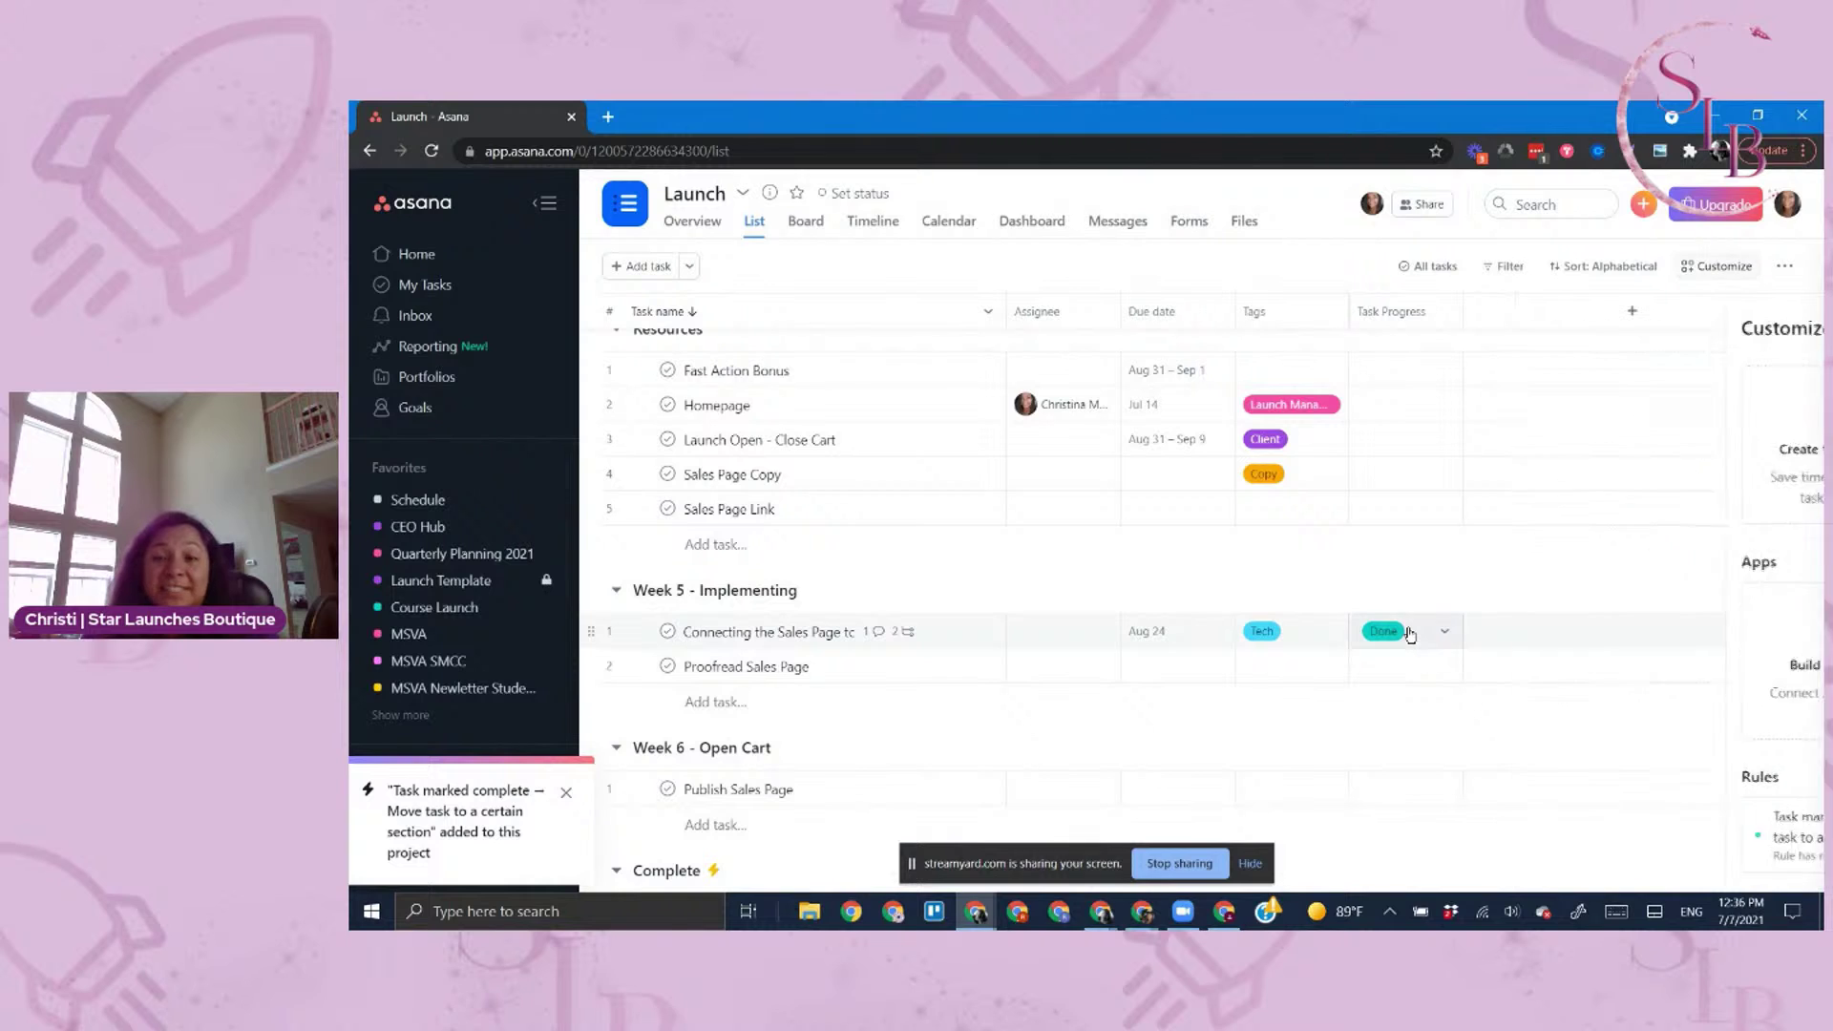
pyautogui.click(1407, 836)
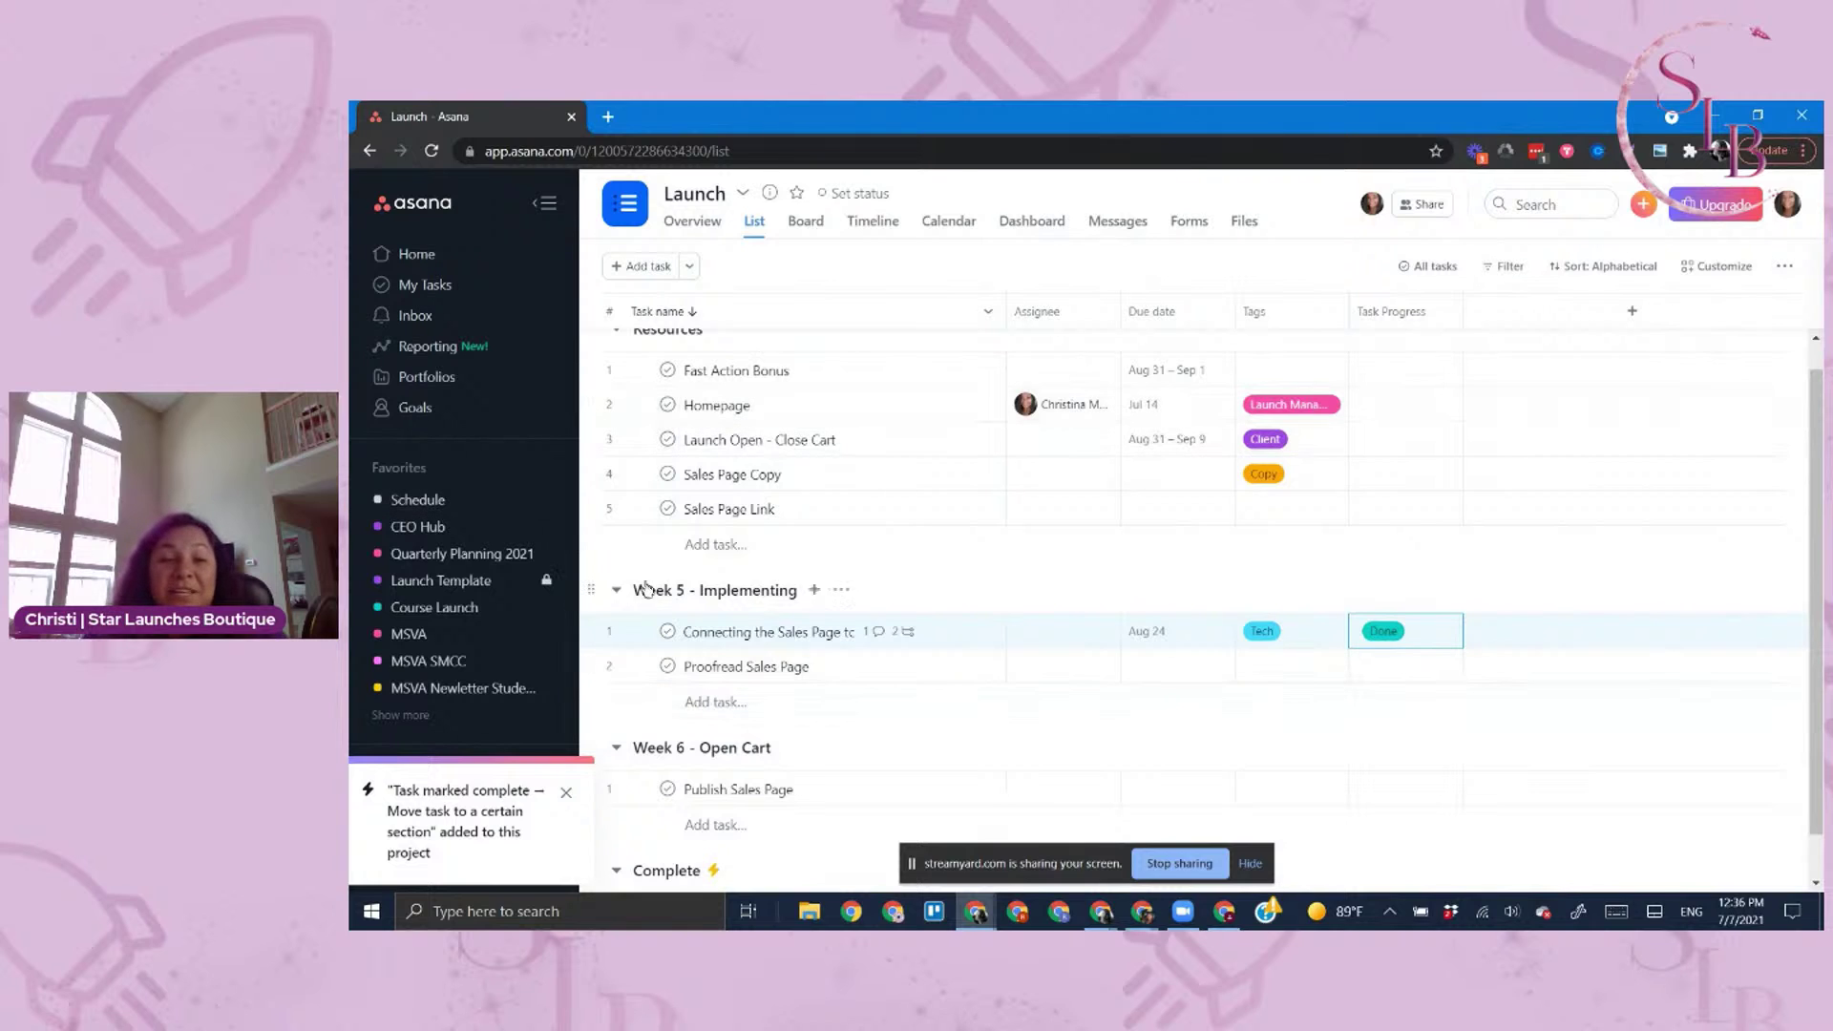
pyautogui.click(668, 633)
pyautogui.click(668, 633)
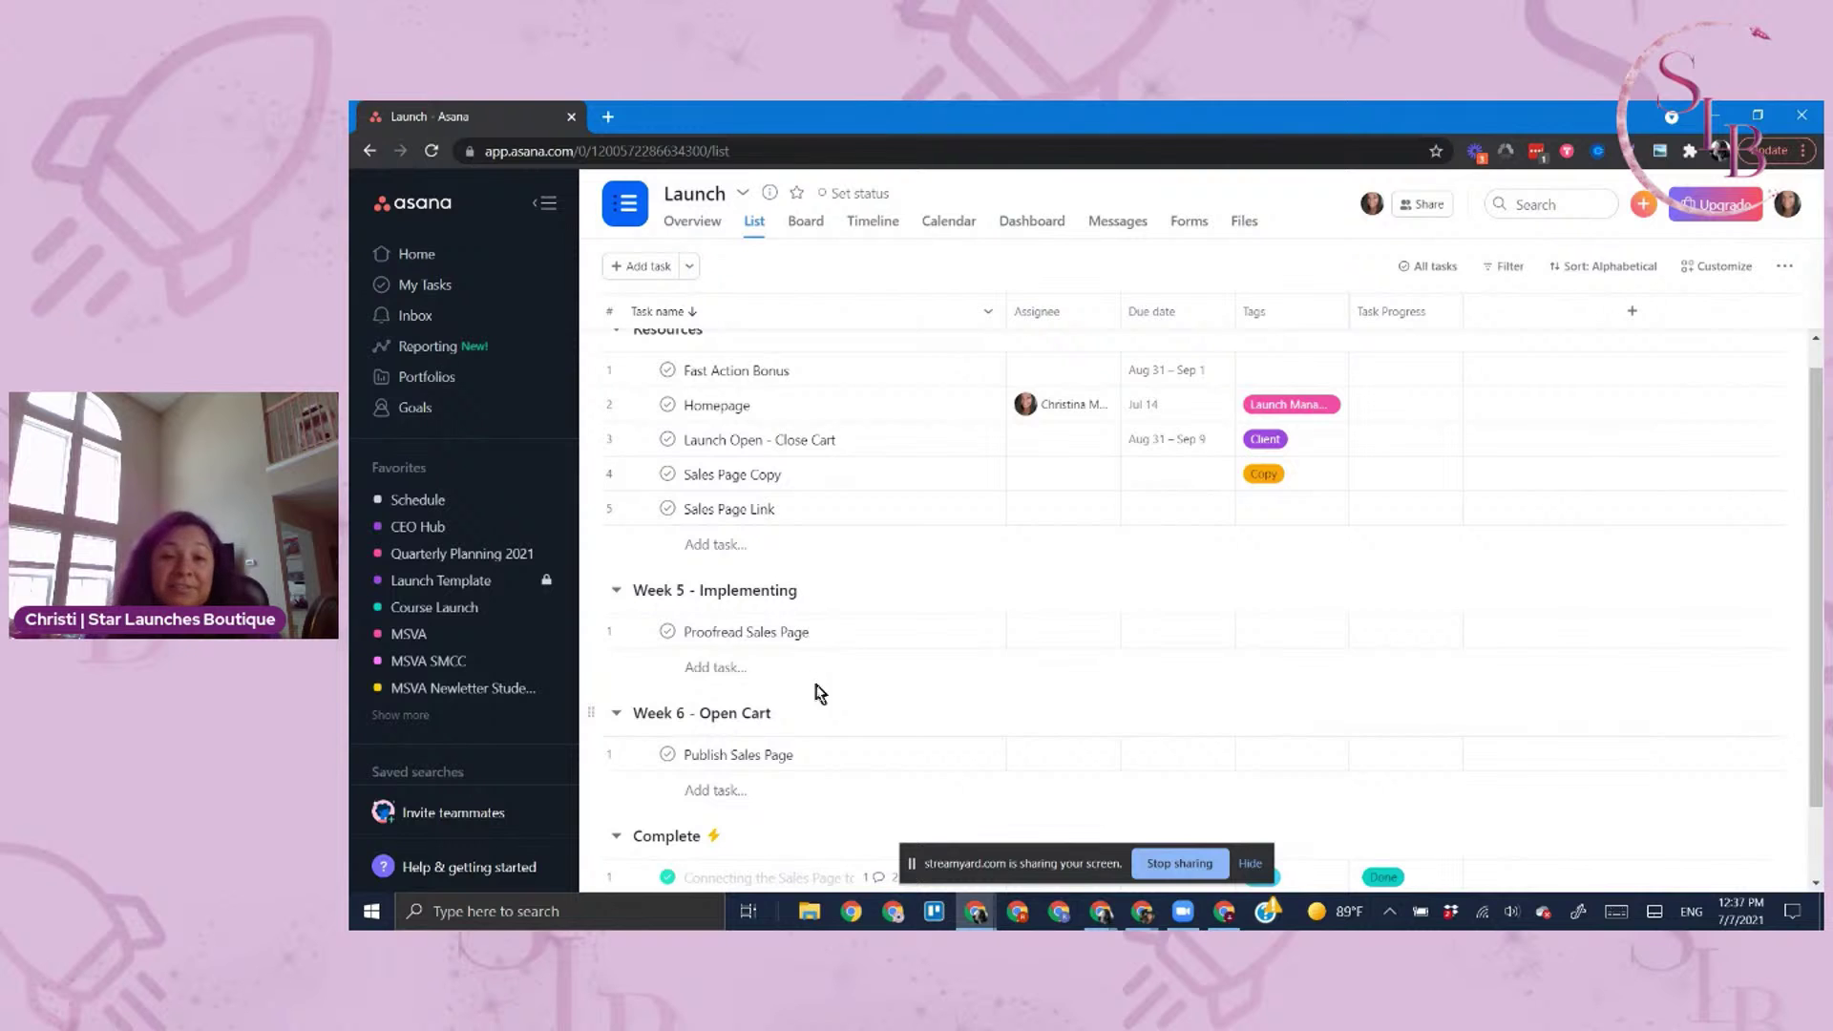
pyautogui.scroll(-1, 783, 601)
pyautogui.scroll(1, 1212, 644)
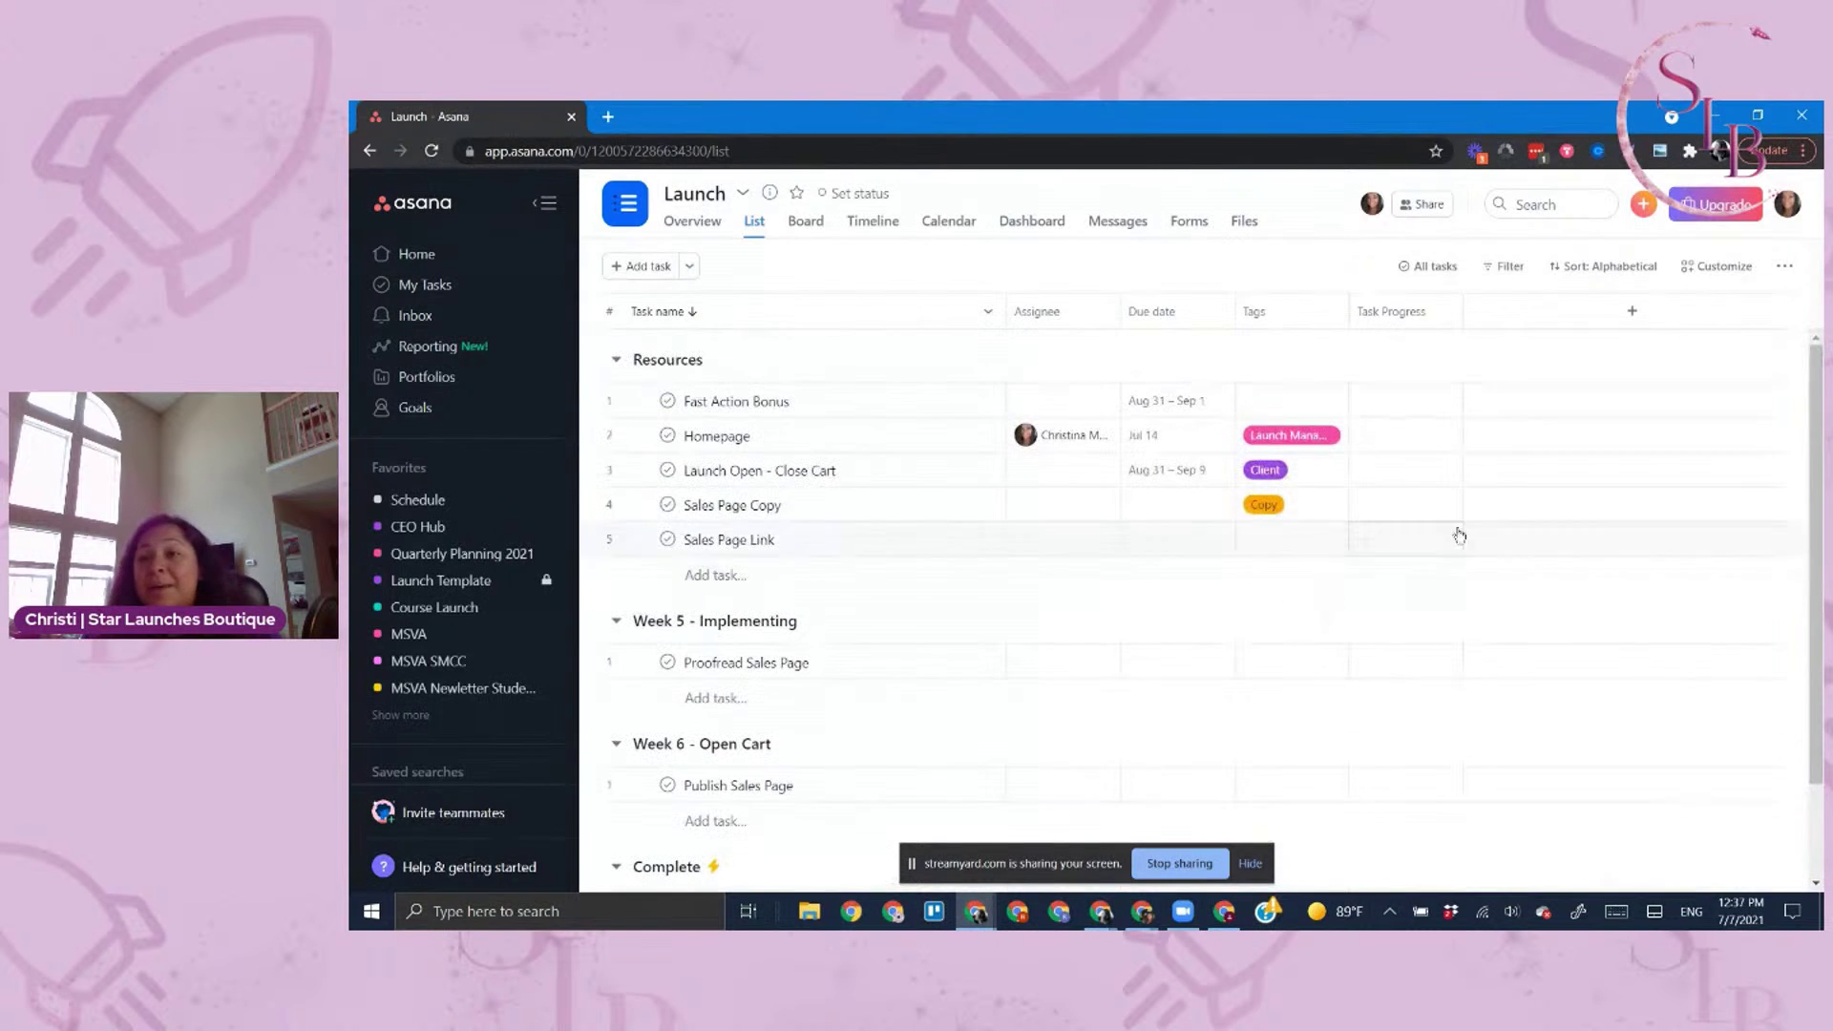
# Review the project's customizable fields and the Task Progress options of the Homepage task
pyautogui.click(1698, 266)
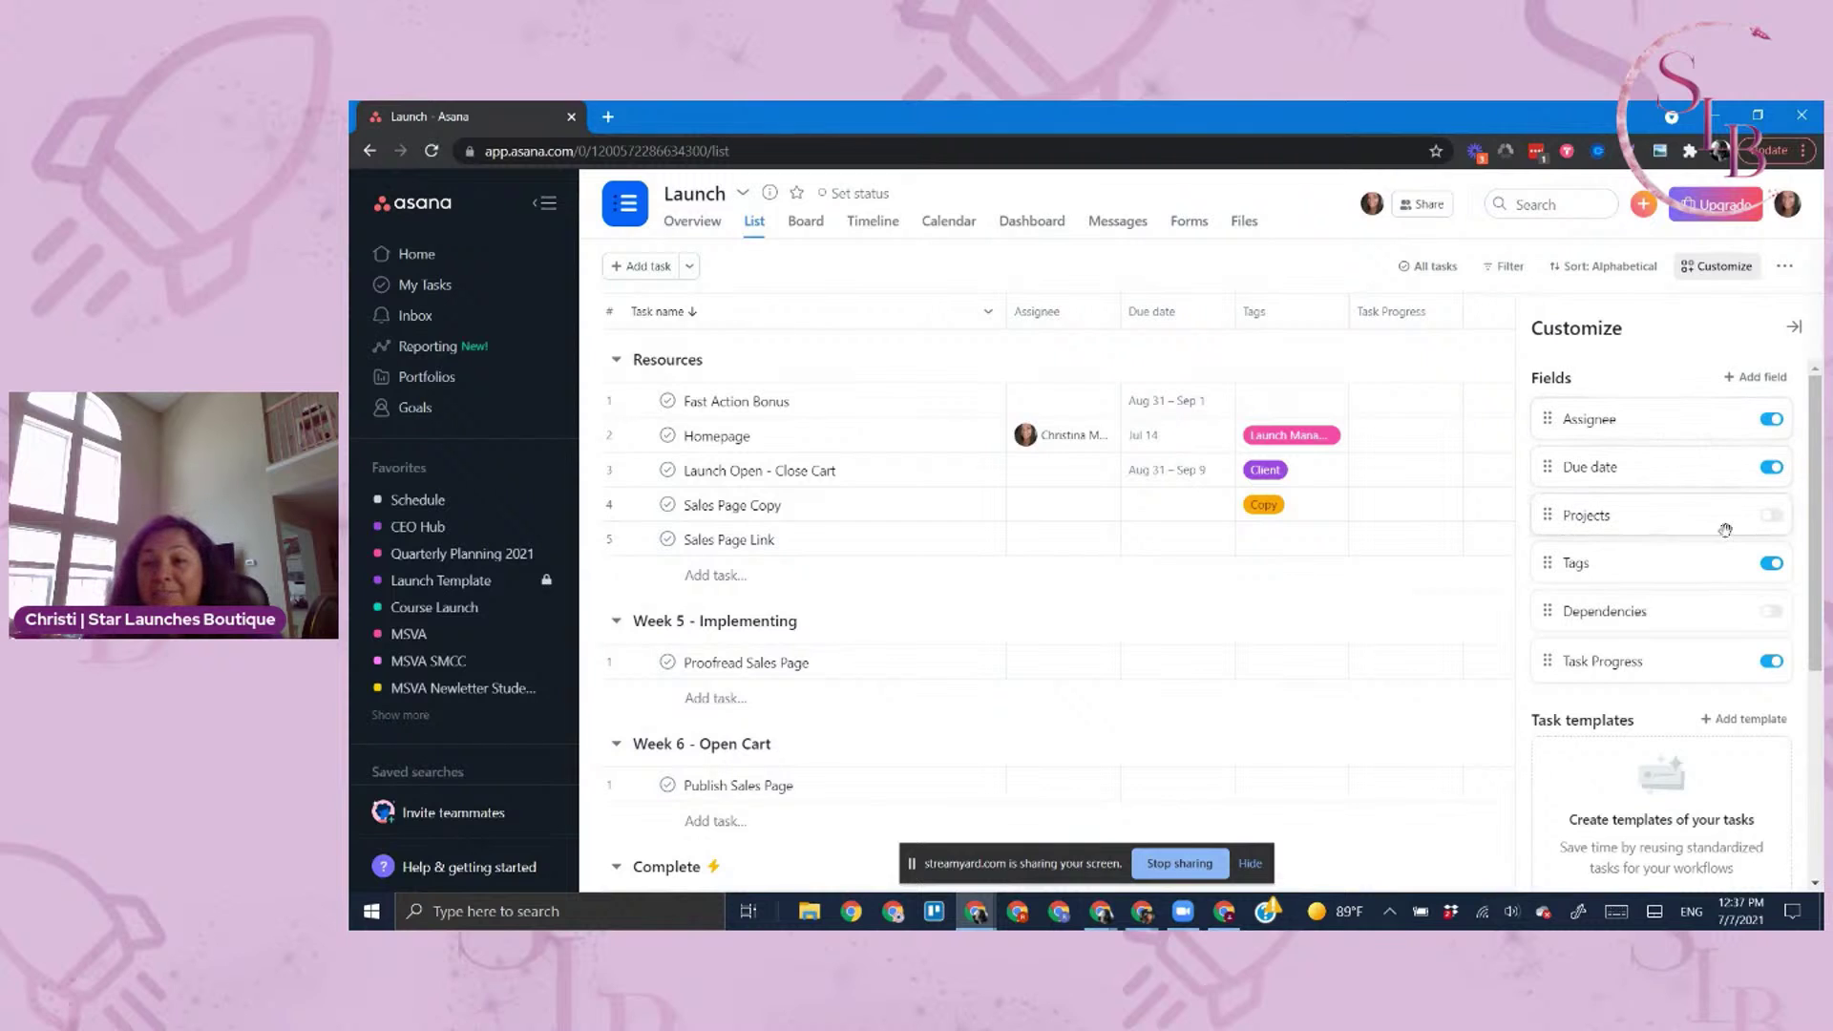
pyautogui.scroll(-2, 1723, 526)
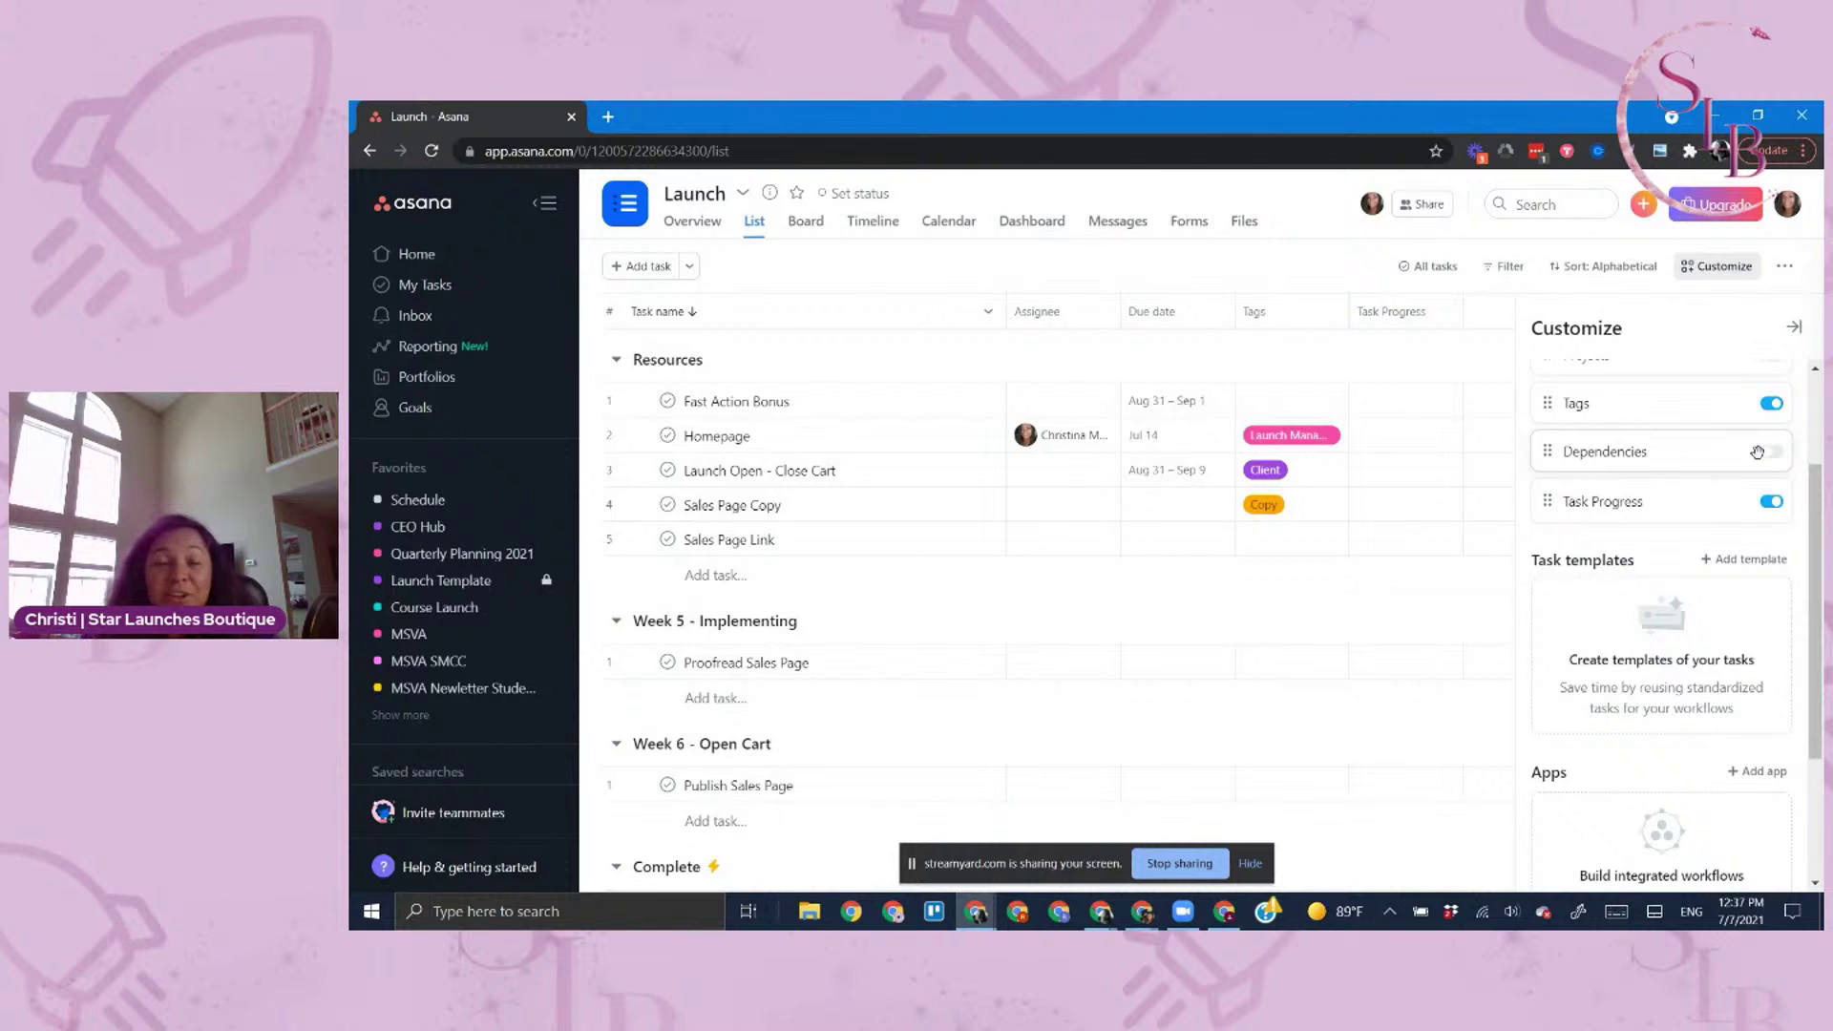
pyautogui.click(1325, 274)
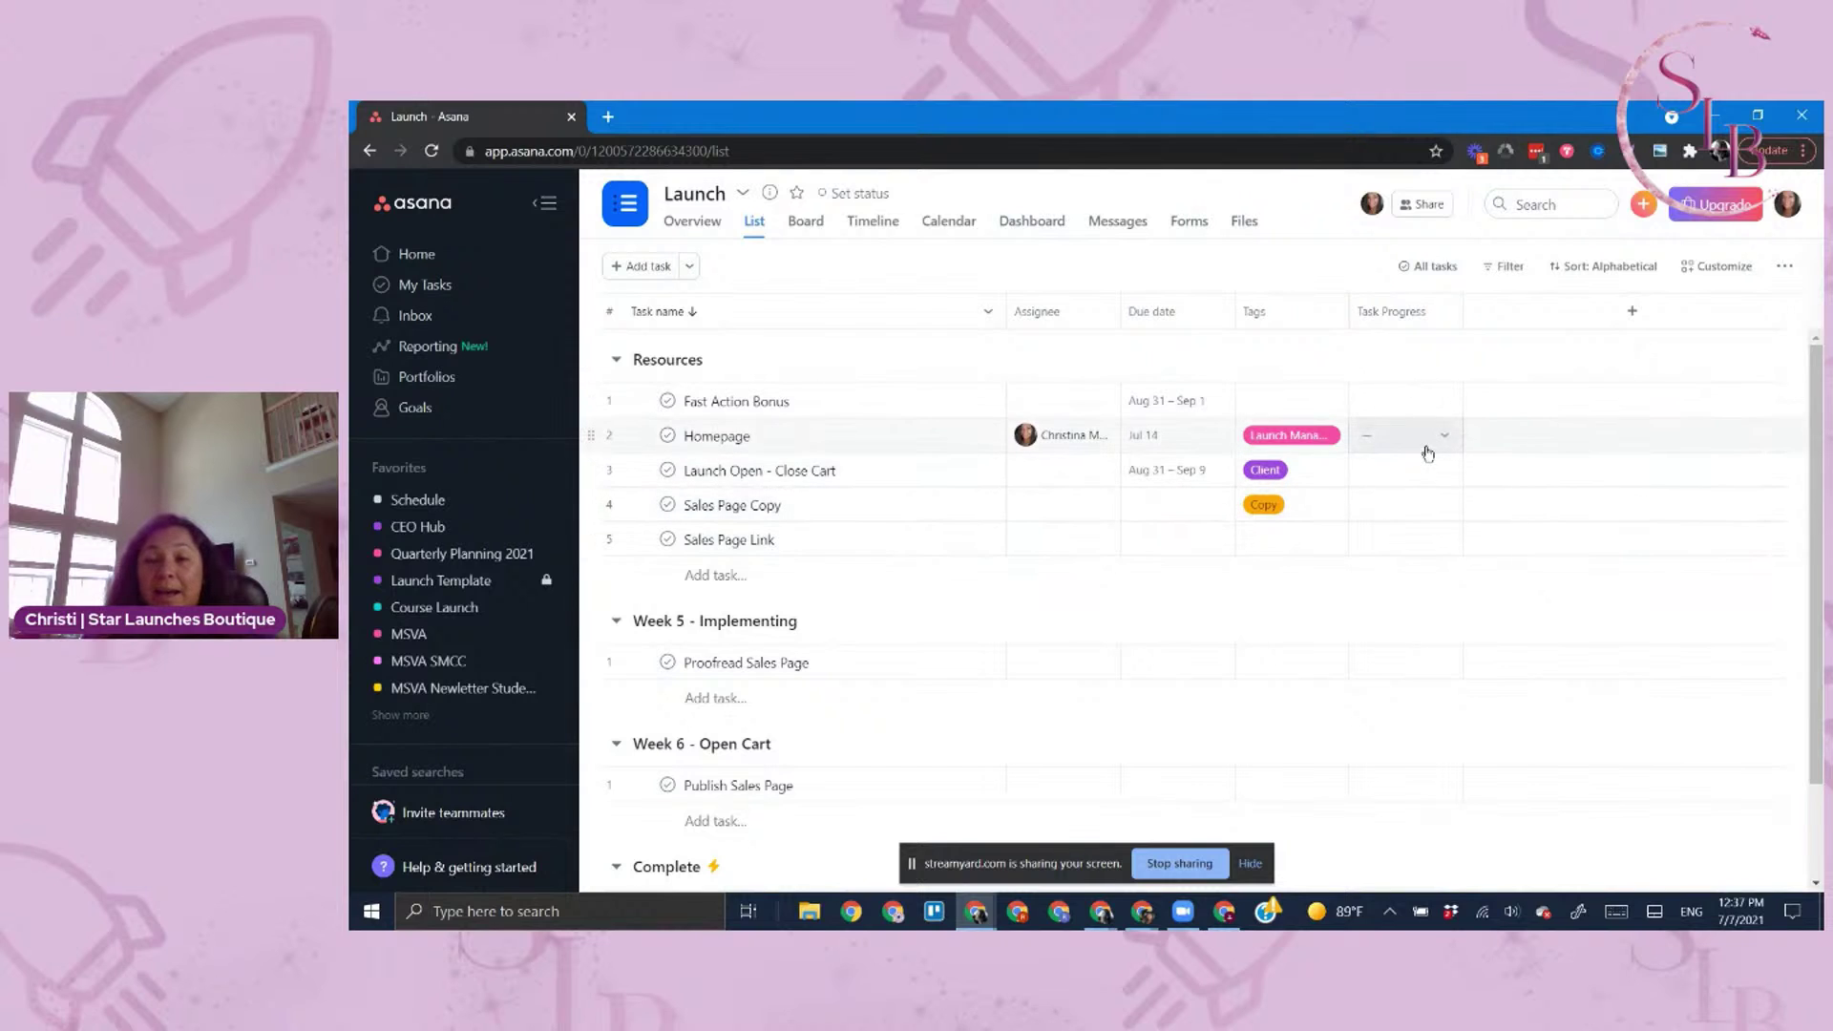
pyautogui.click(1434, 444)
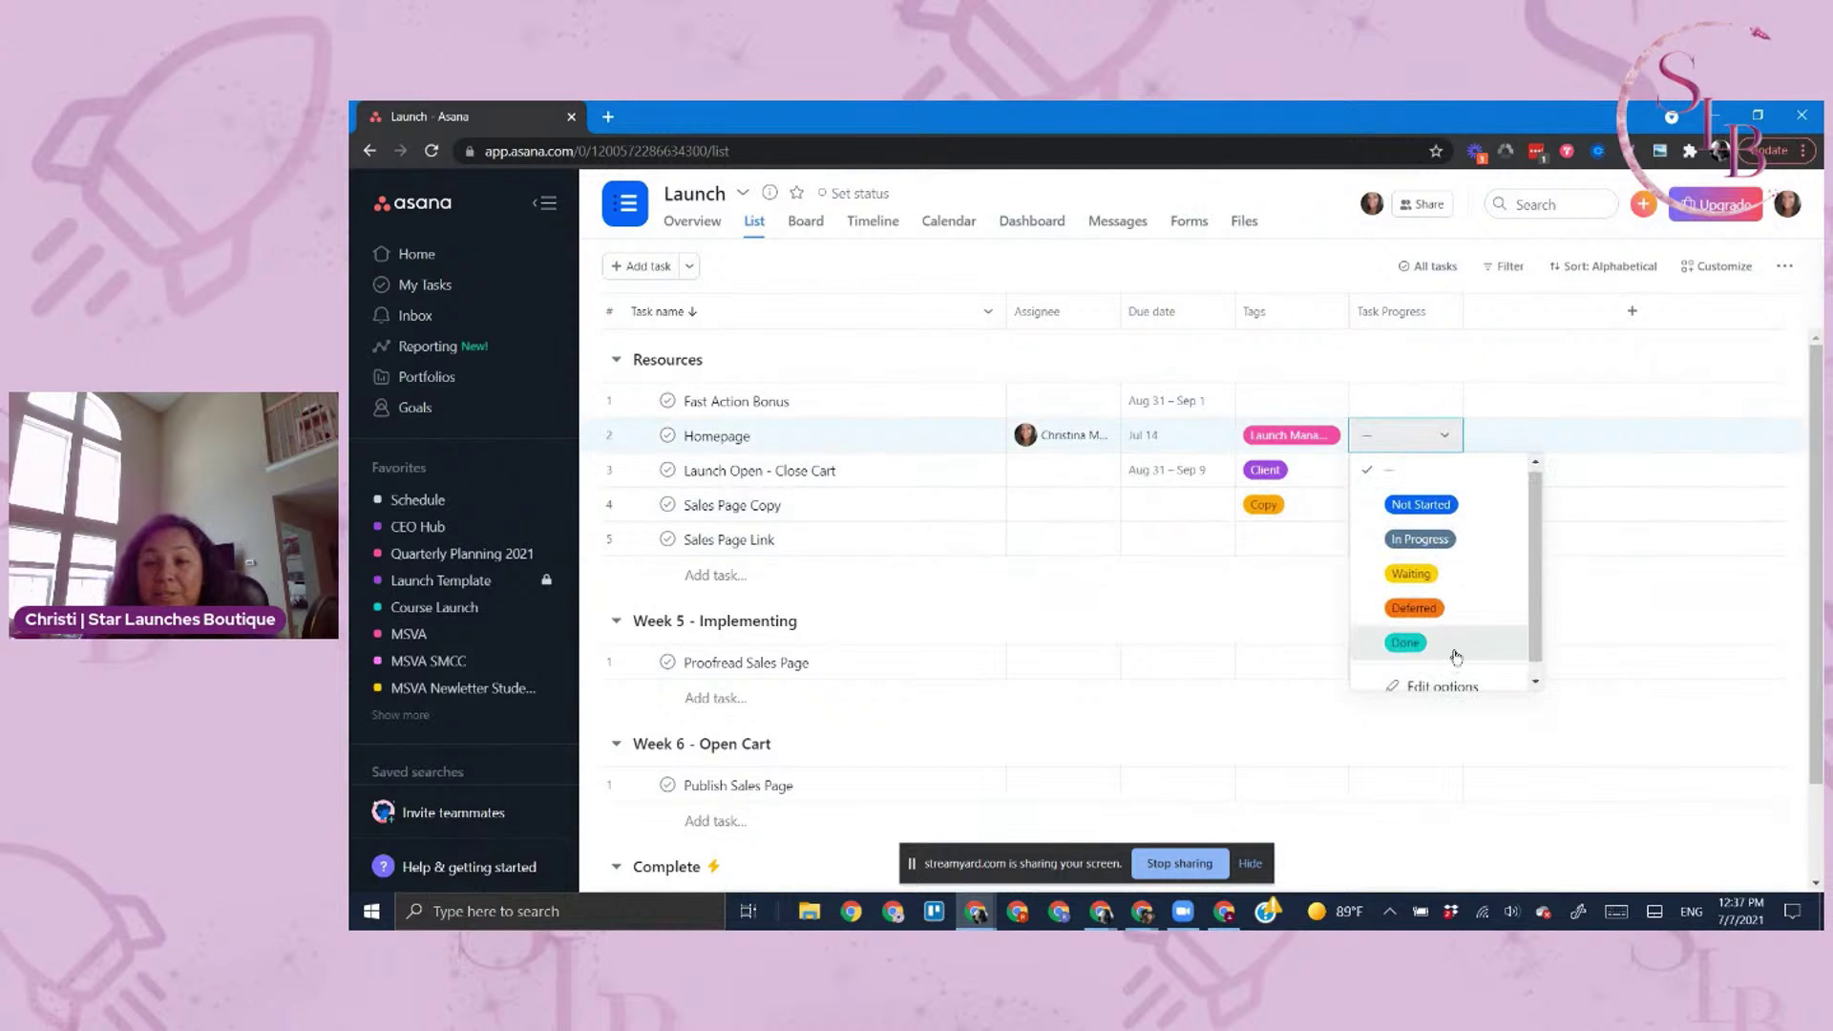
pyautogui.click(1454, 353)
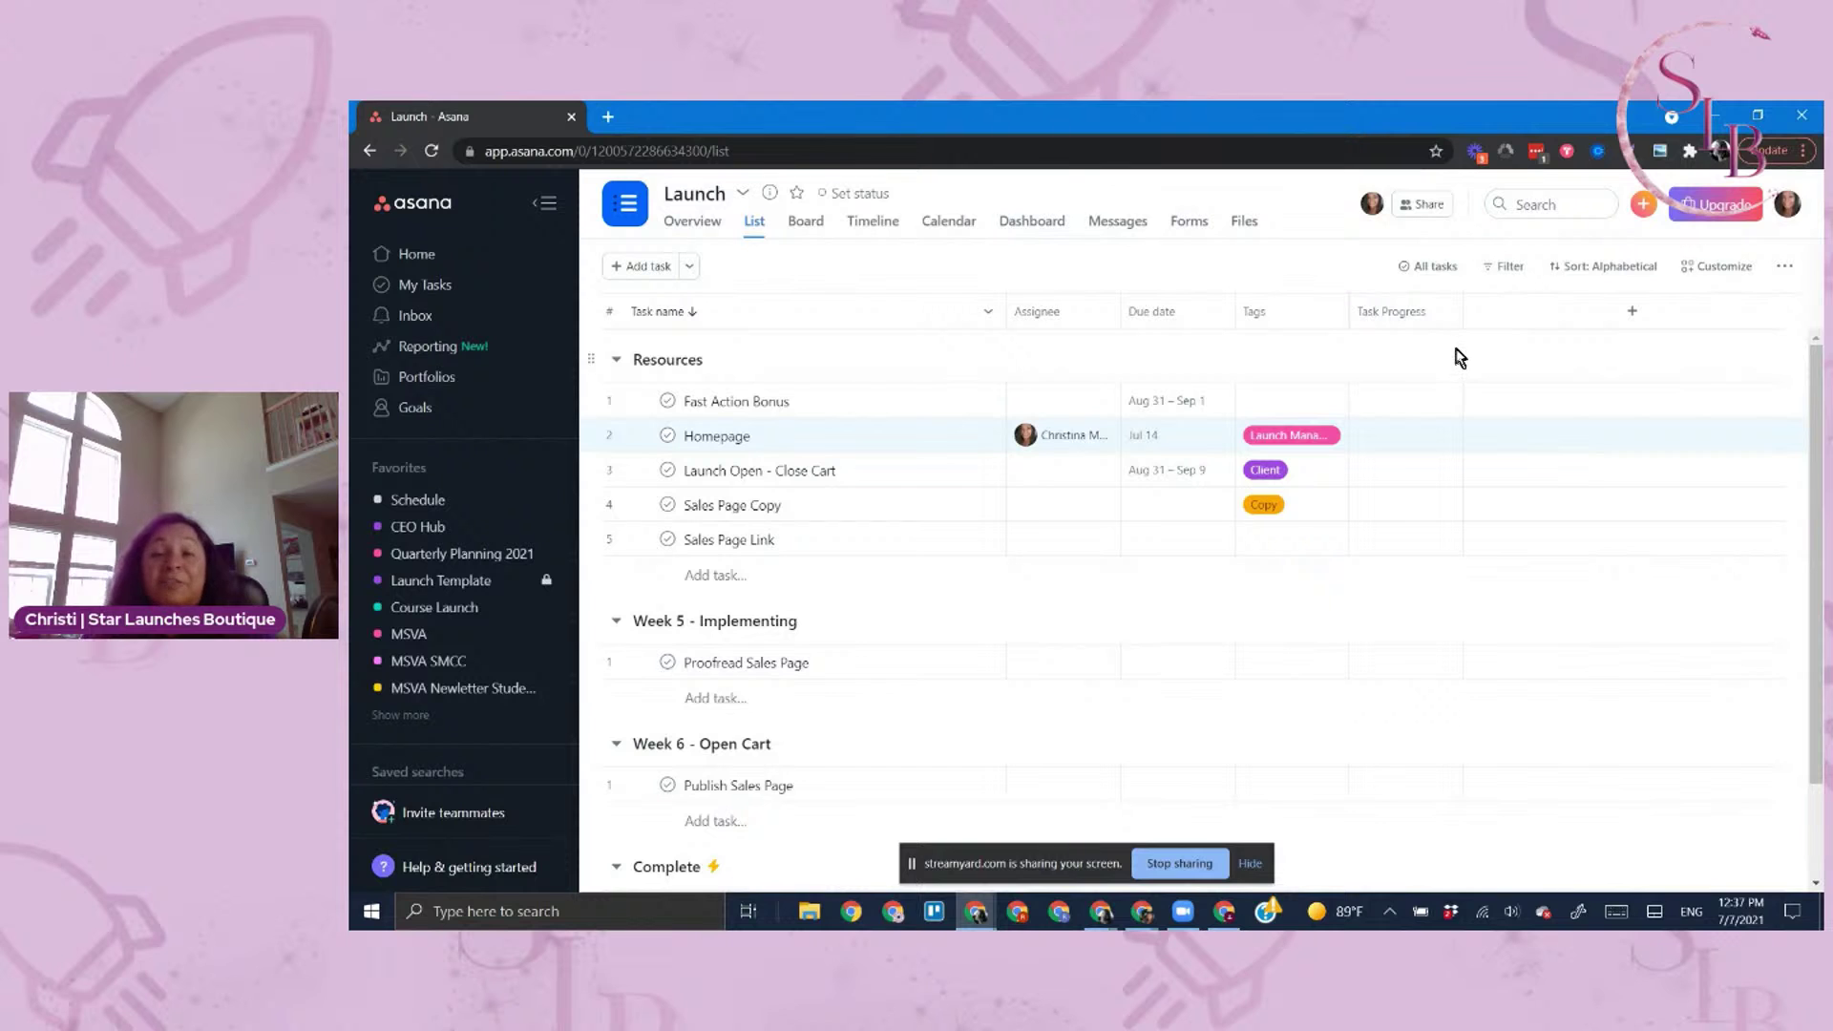
# Add the Priority field from the field library to the project's task list
pyautogui.click(1629, 312)
pyautogui.click(1548, 554)
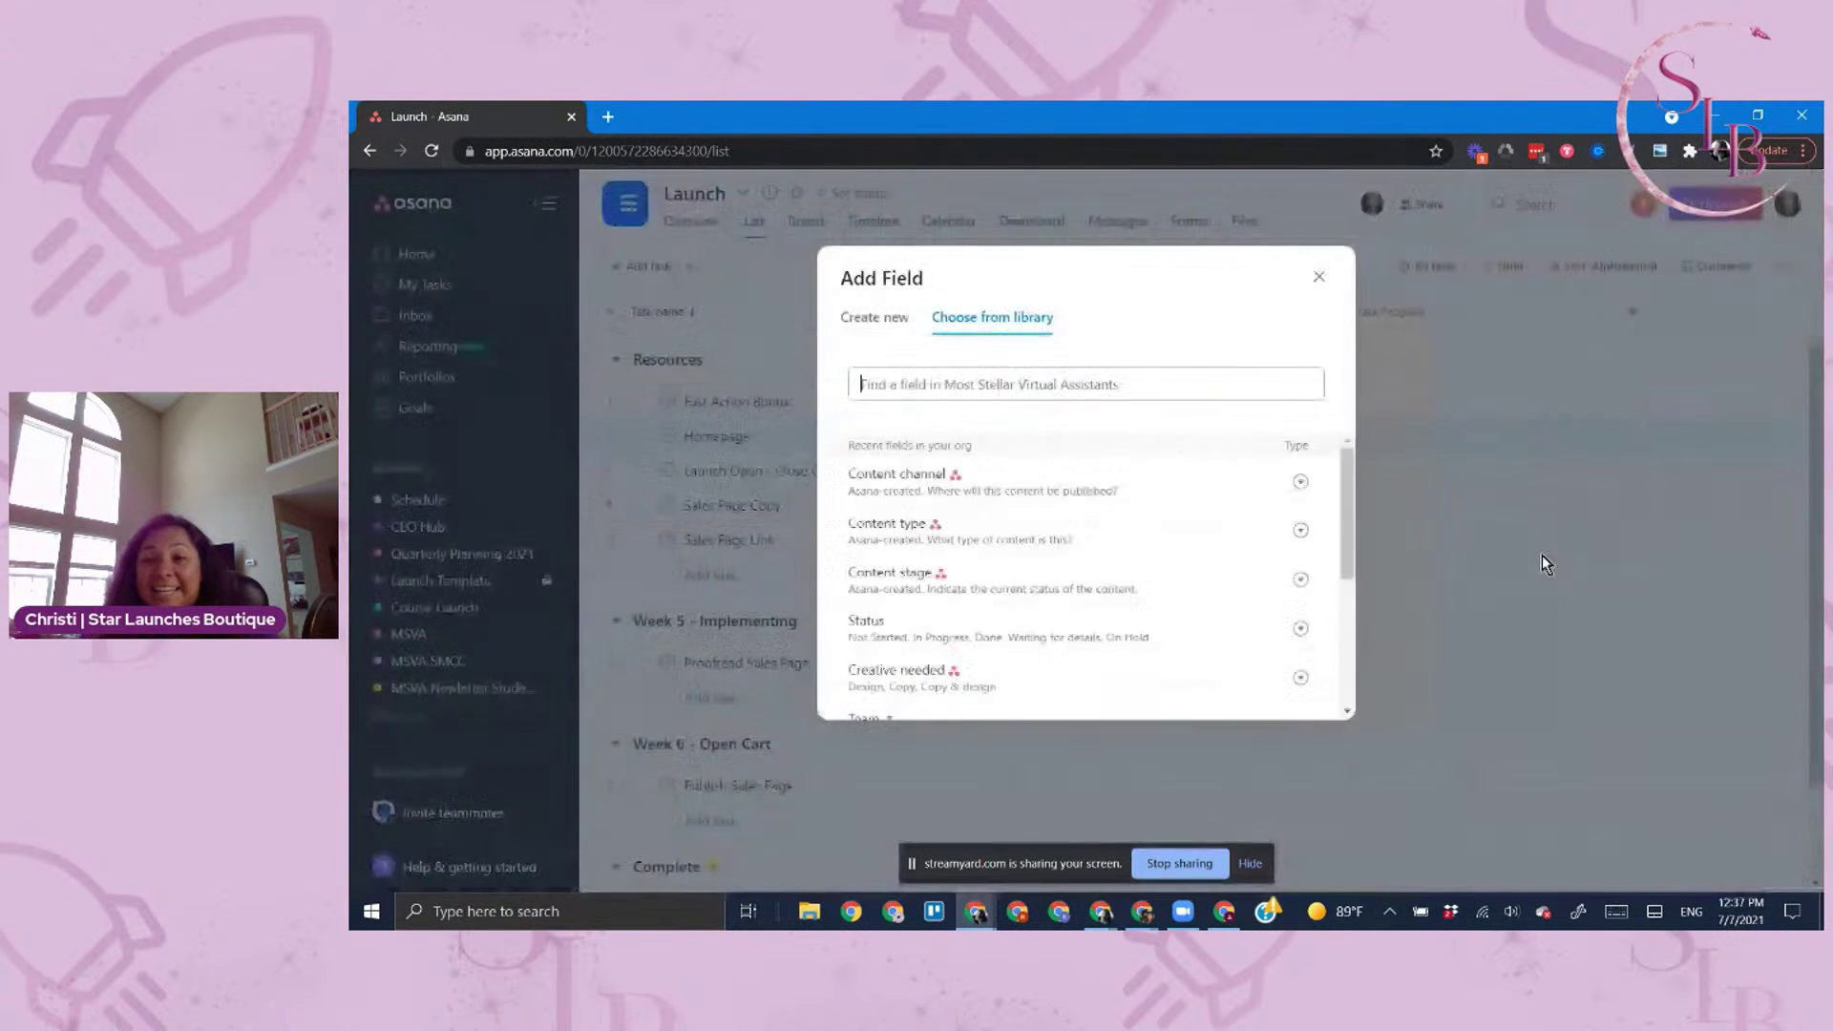
pyautogui.scroll(-10, 1087, 622)
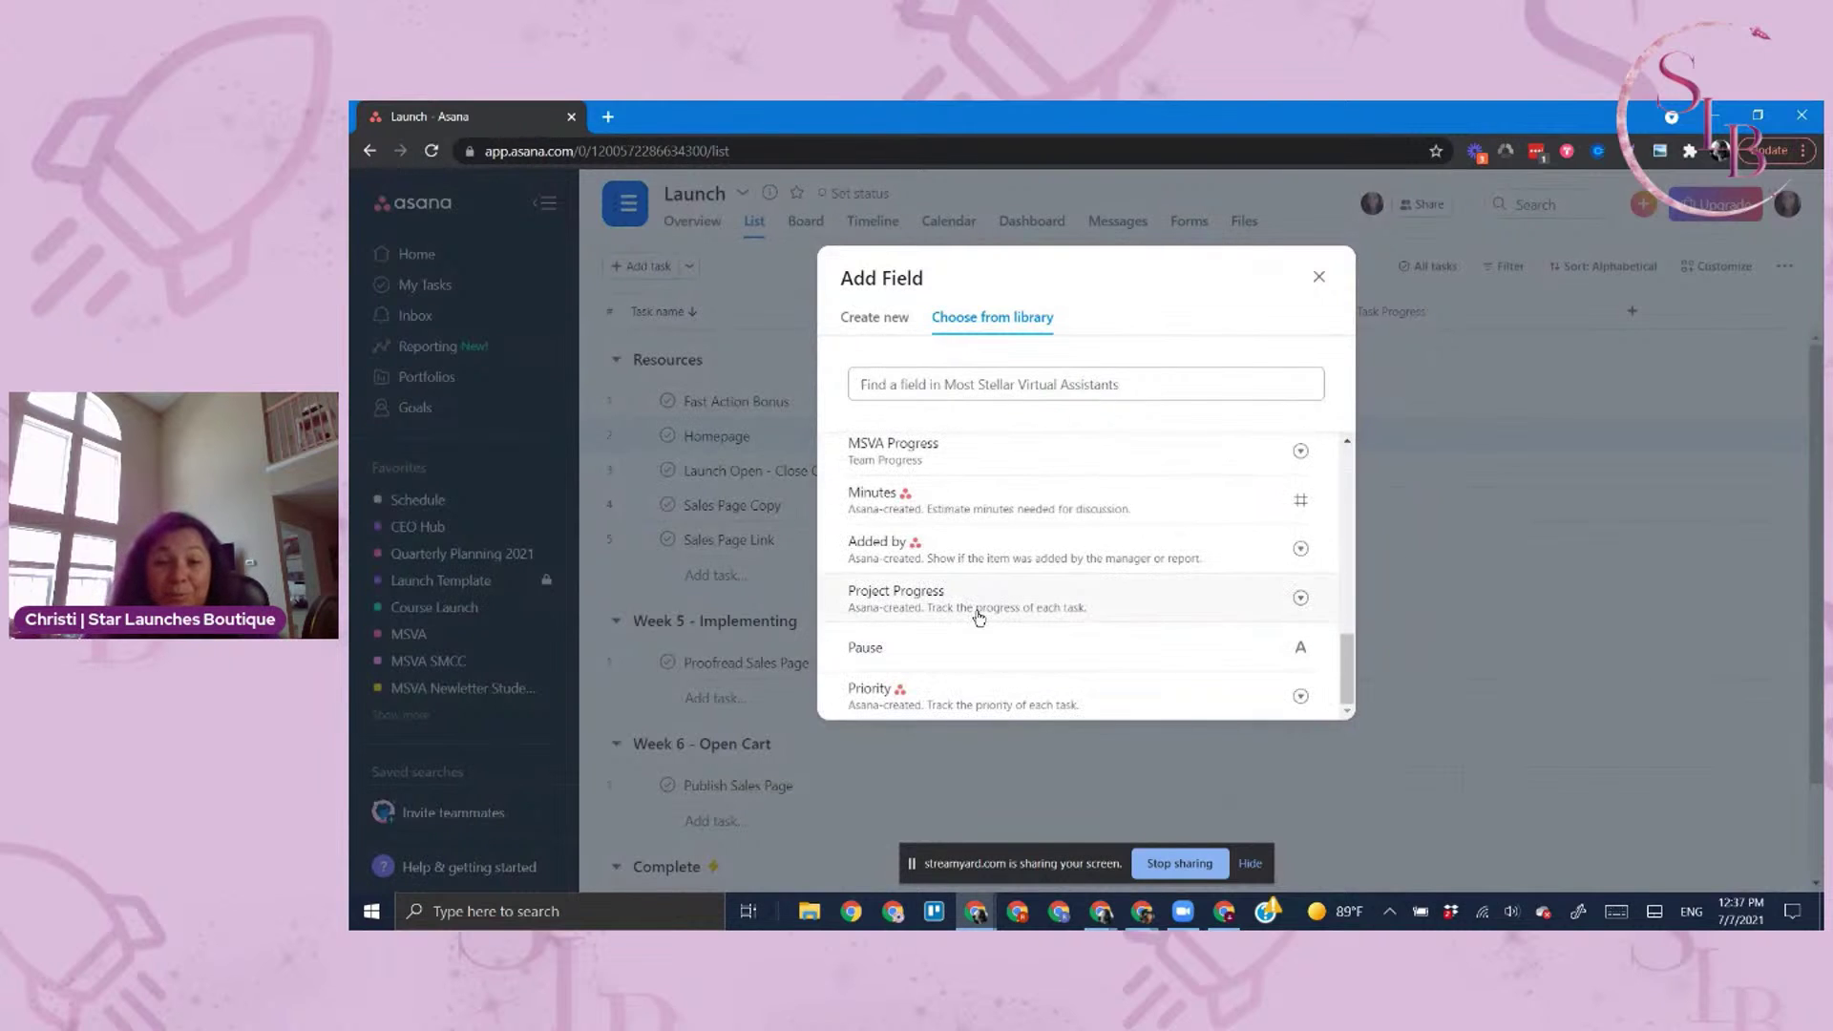
pyautogui.click(963, 711)
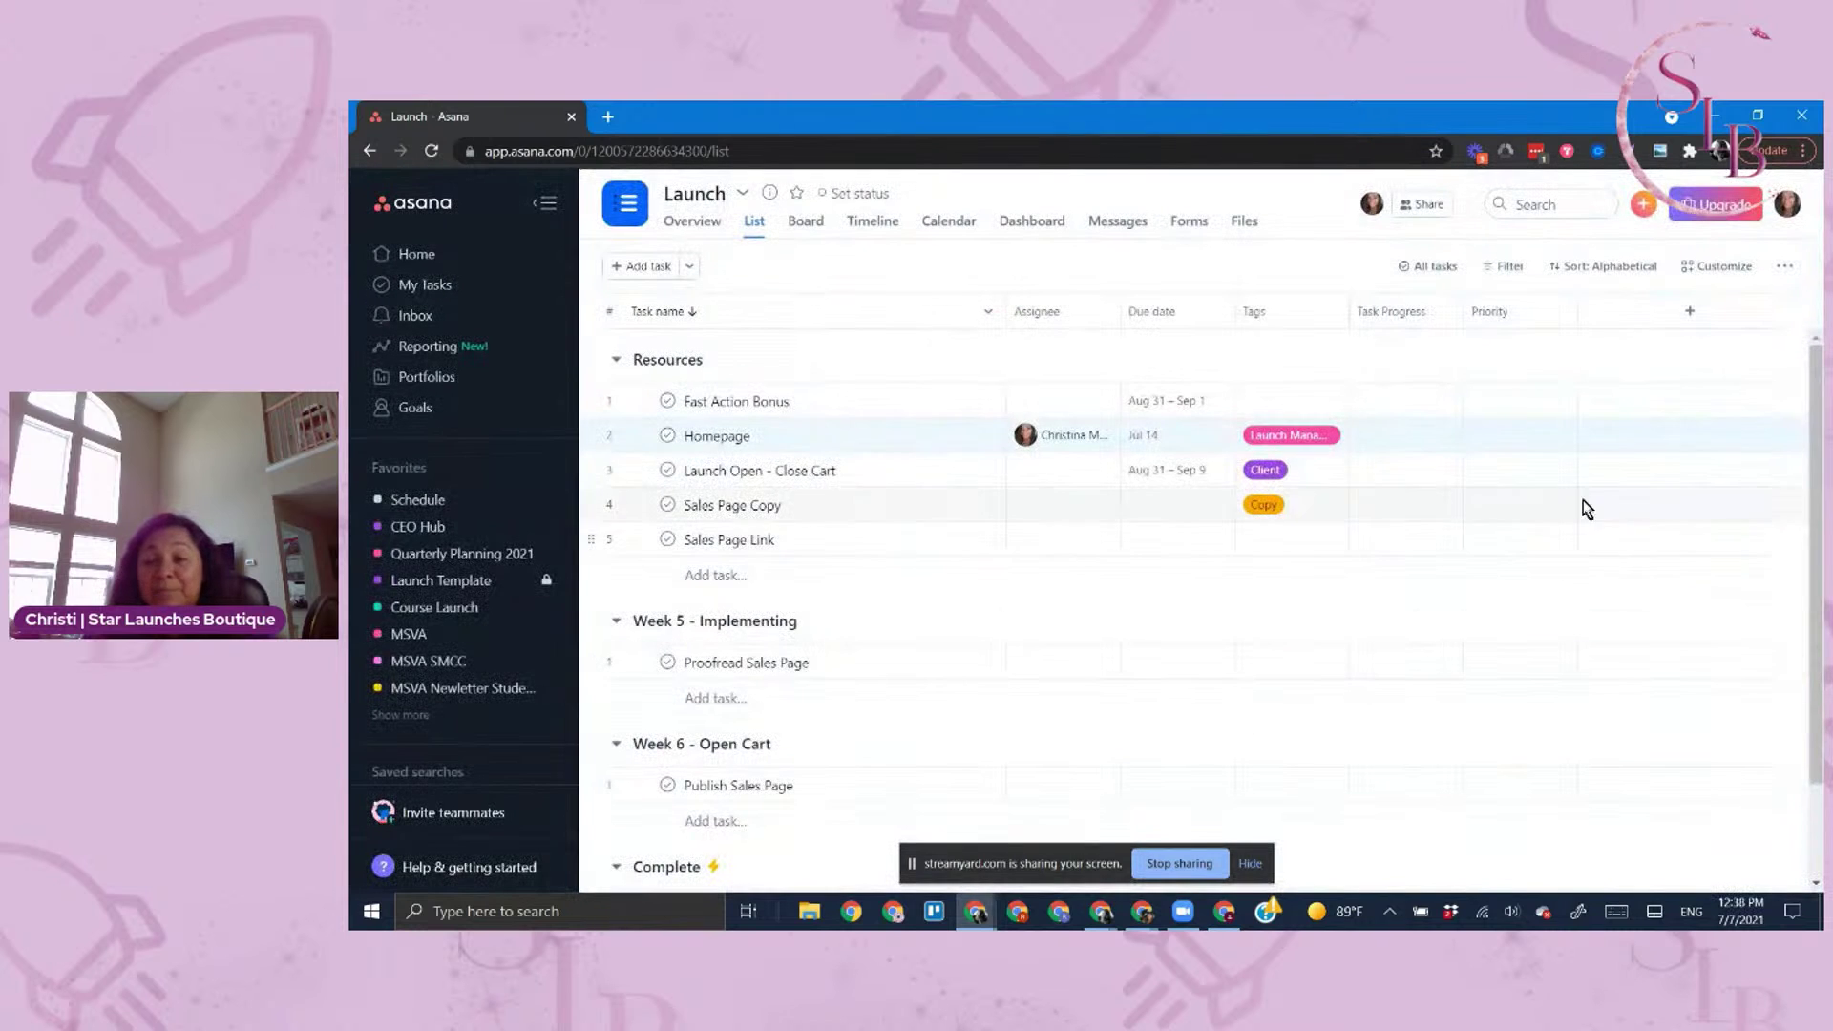
# Try the High priority on the Fast Action Bonus task and clear it again
pyautogui.click(1534, 405)
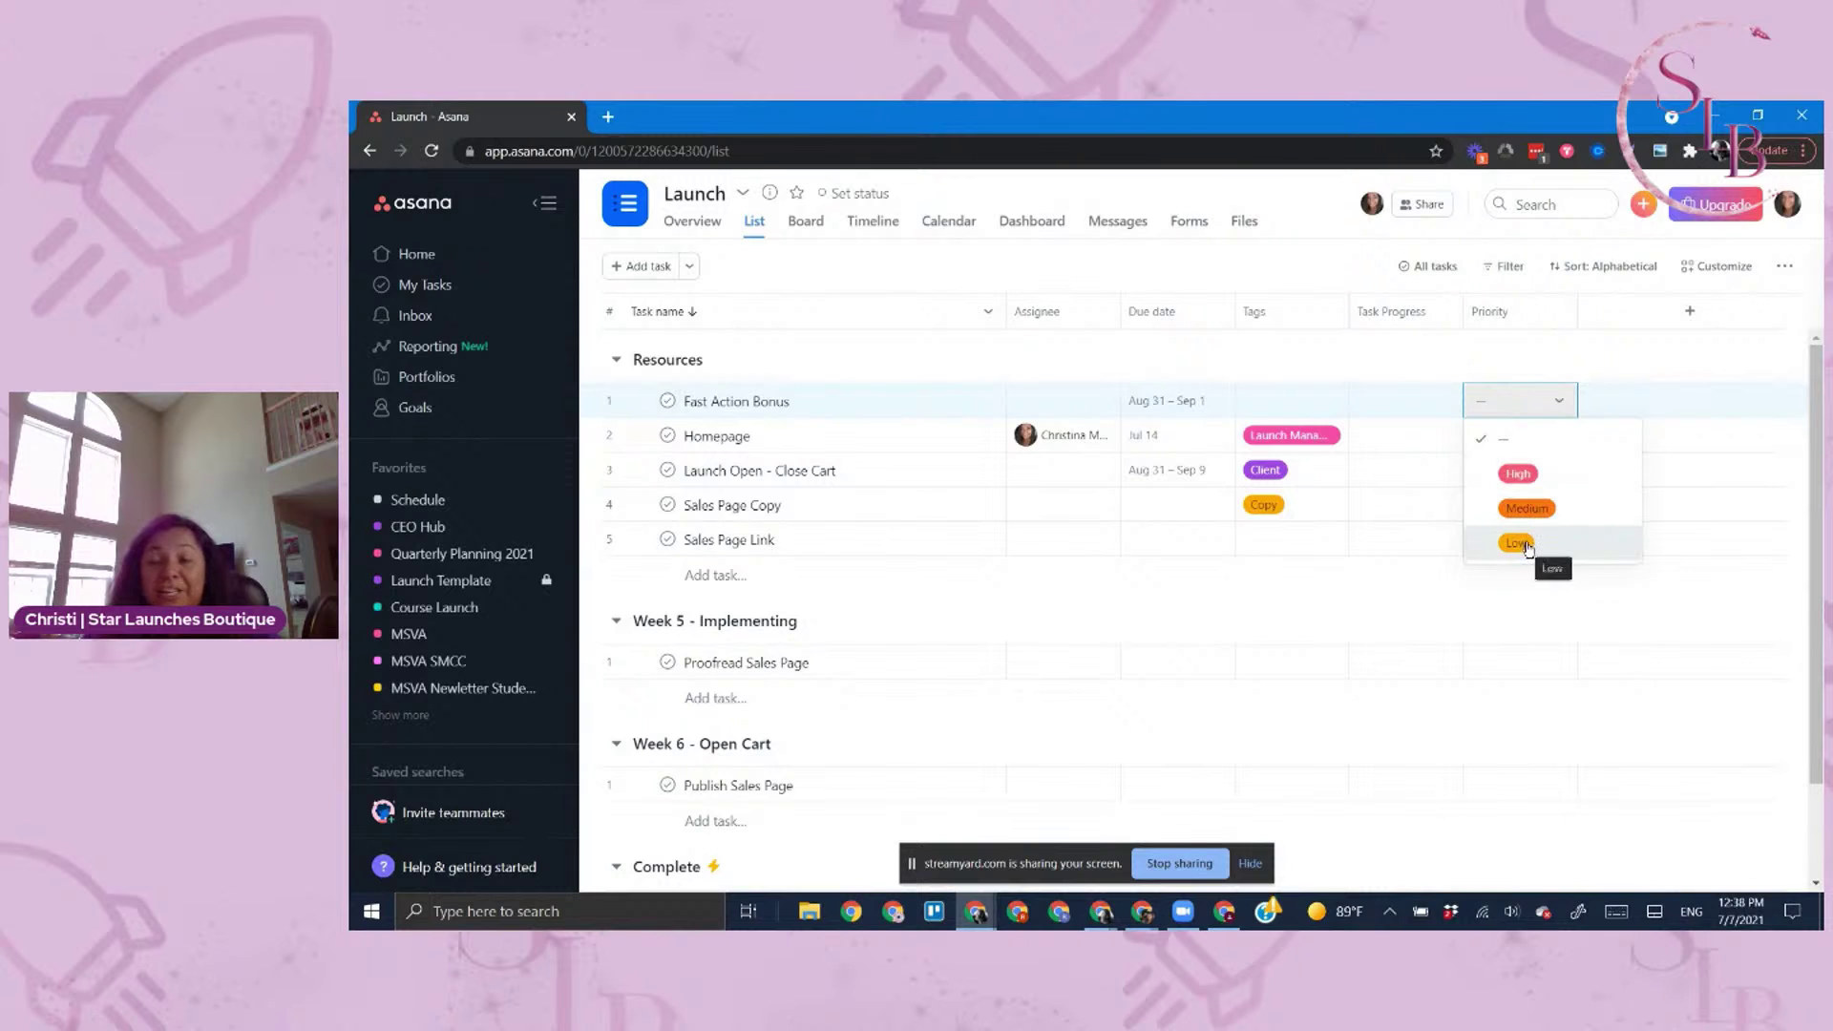
pyautogui.click(1533, 477)
pyautogui.click(1518, 401)
pyautogui.click(1509, 468)
# Set the Priority of the Connecting the Sales Page to Checkout task in the Complete section to High
pyautogui.scroll(-2, 1434, 603)
pyautogui.click(1484, 785)
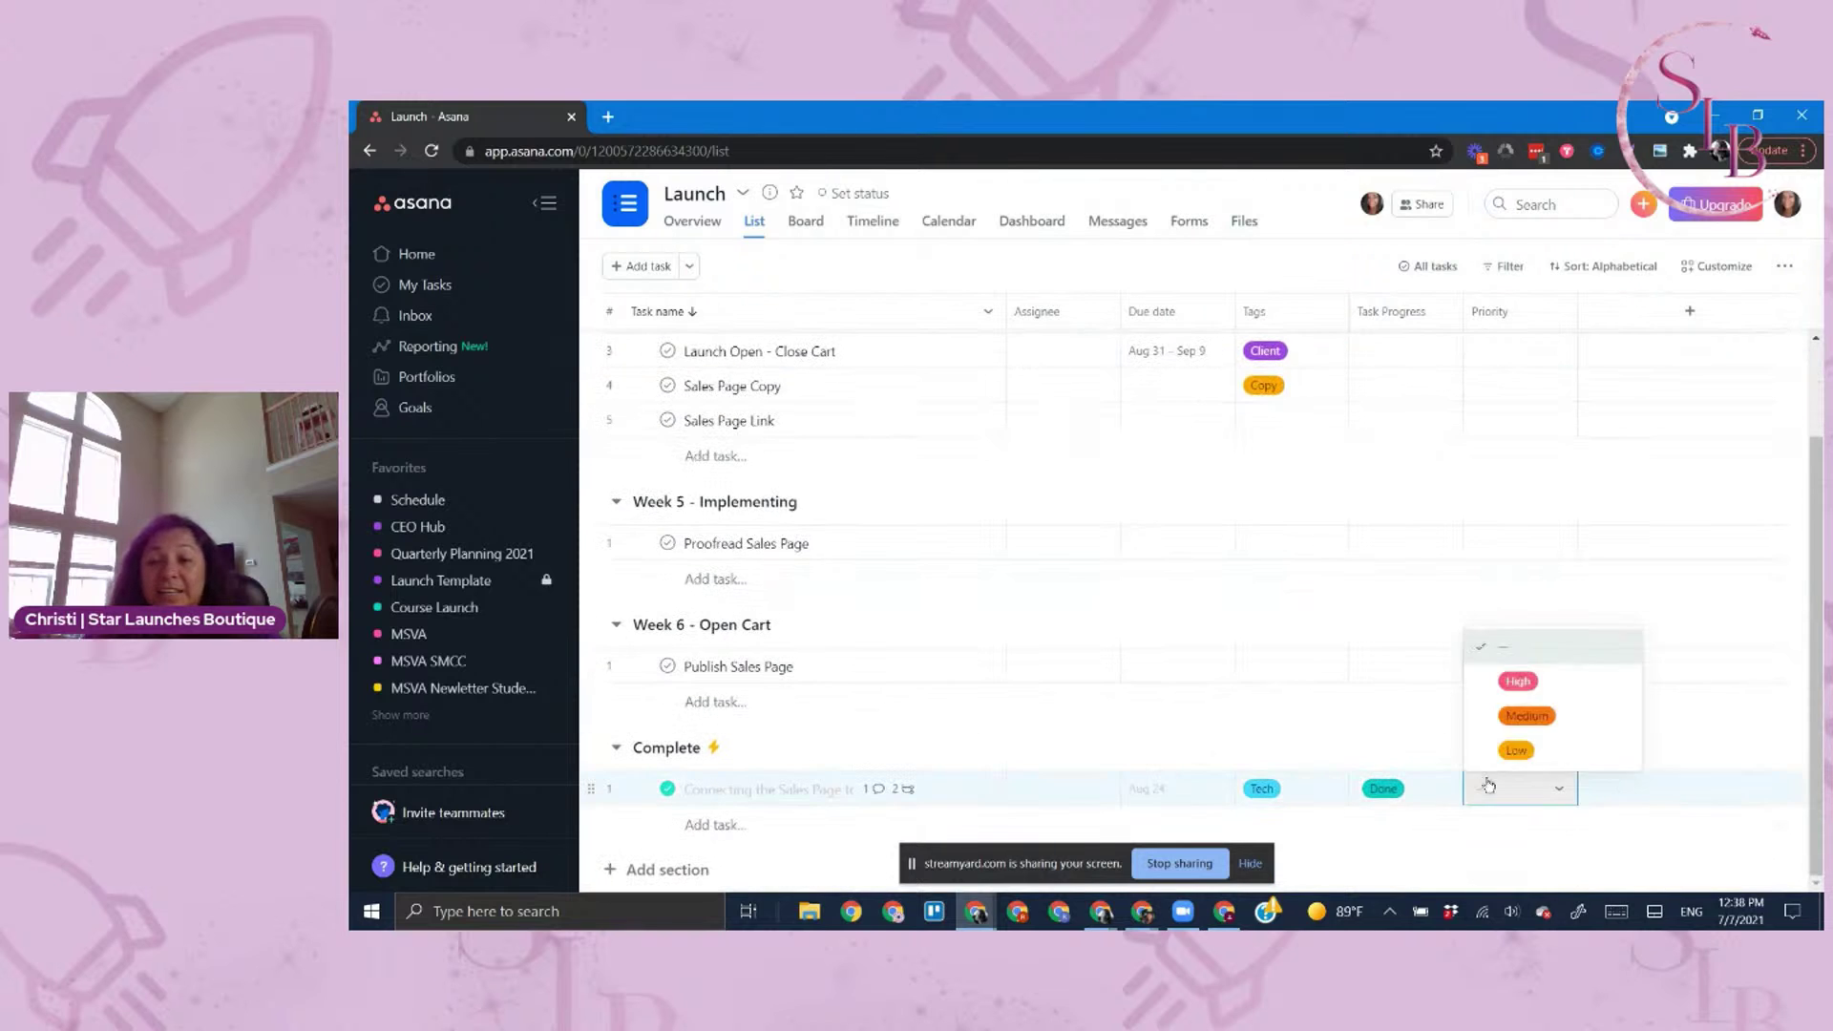
pyautogui.click(1508, 673)
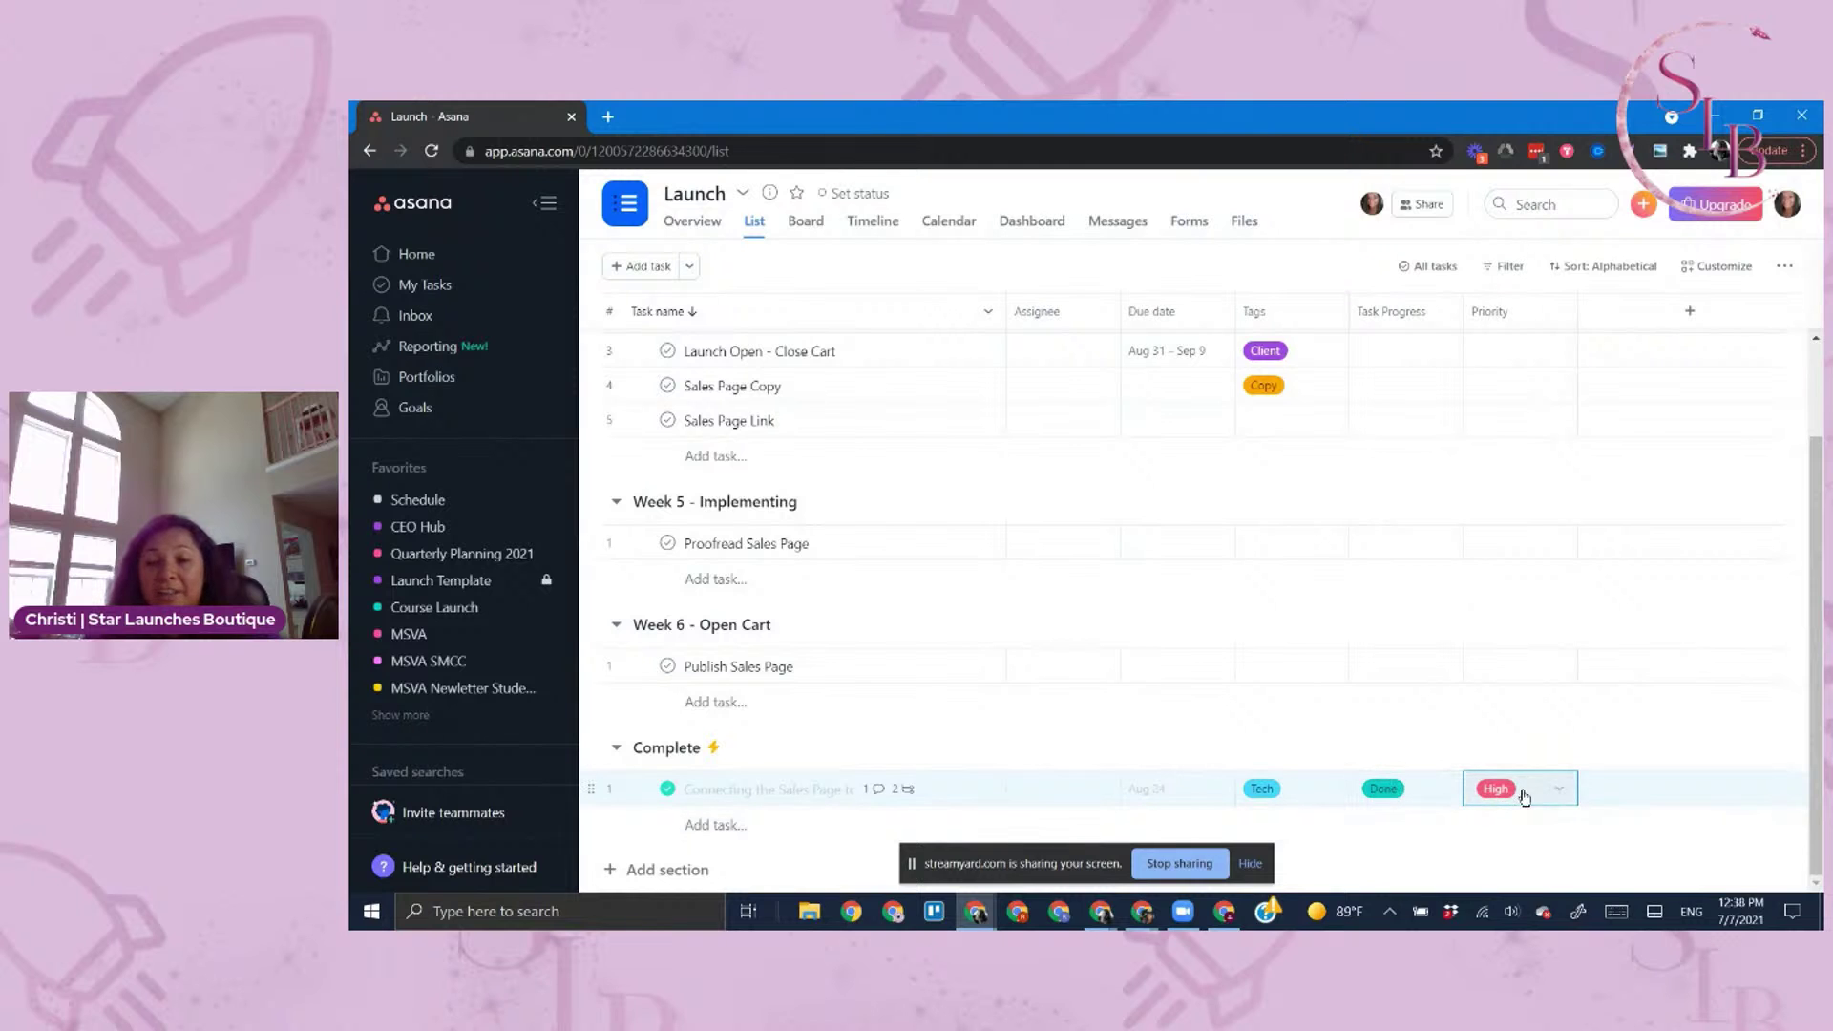
# Review the task list with its Priority column and the field types available for another column
pyautogui.scroll(2, 1516, 759)
pyautogui.scroll(-2, 1432, 520)
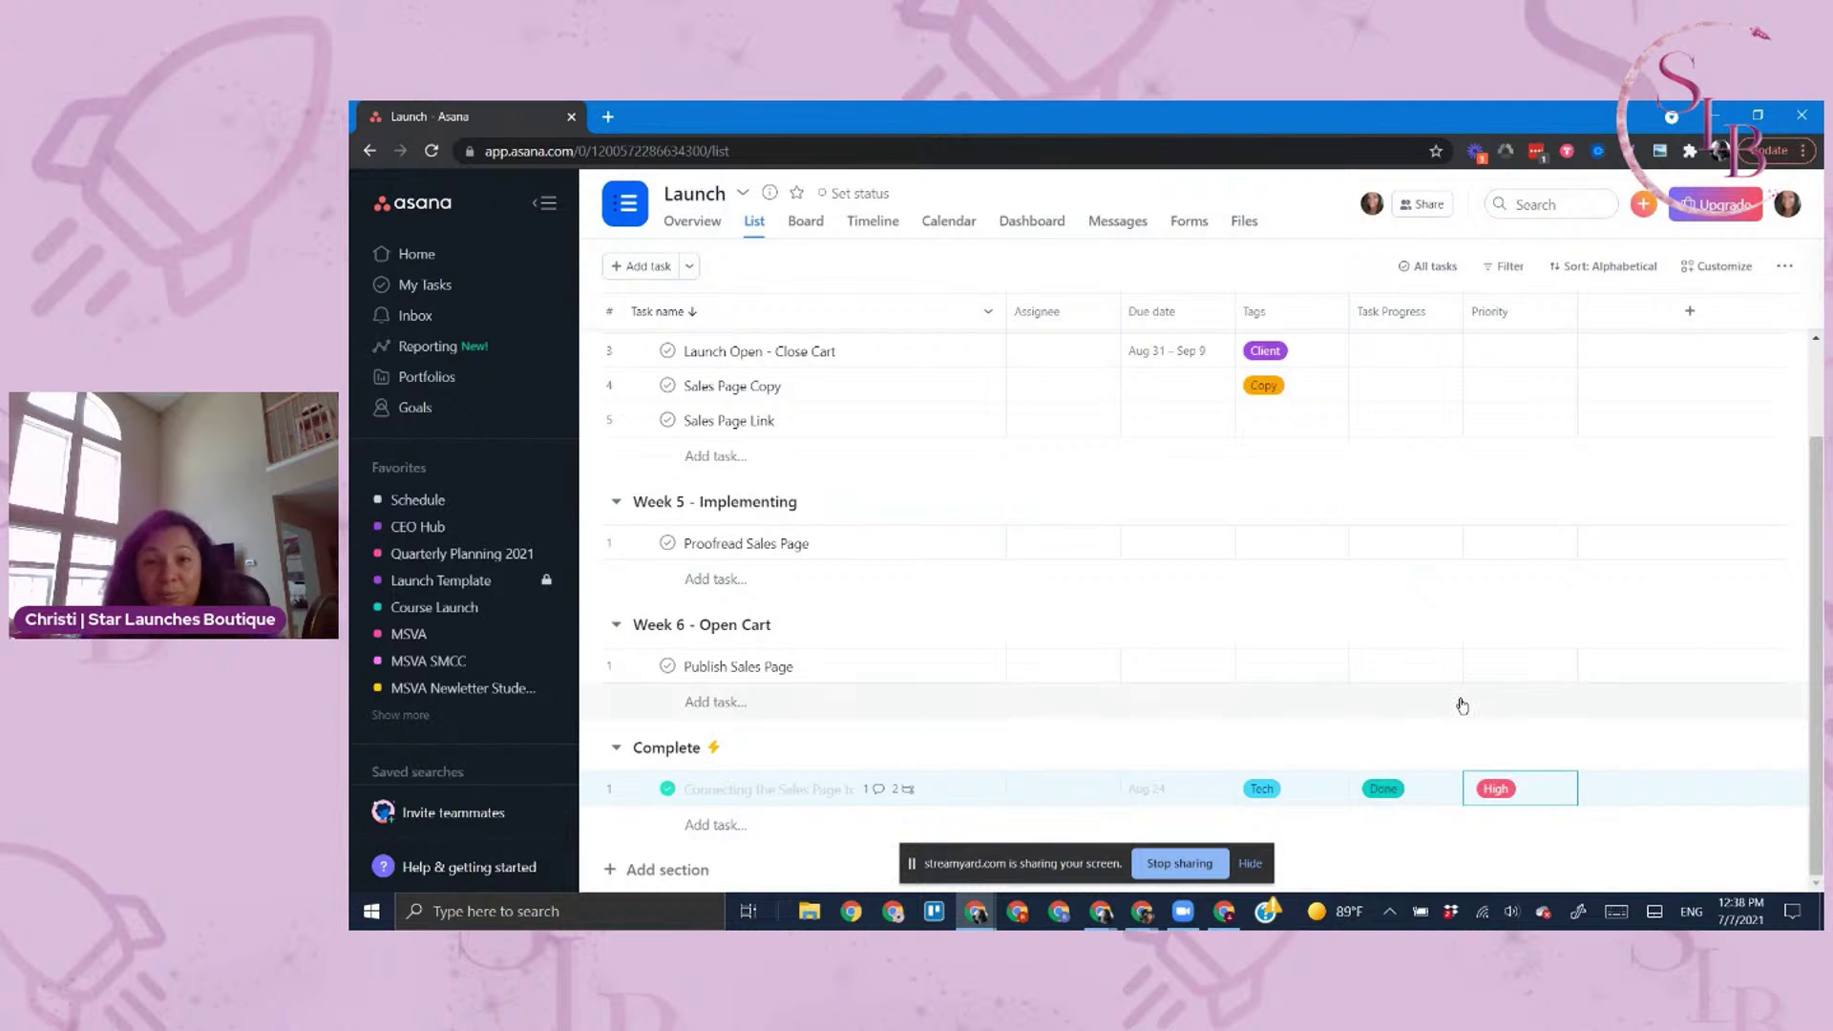
pyautogui.scroll(2, 1470, 649)
pyautogui.scroll(-2, 1485, 621)
pyautogui.click(1690, 311)
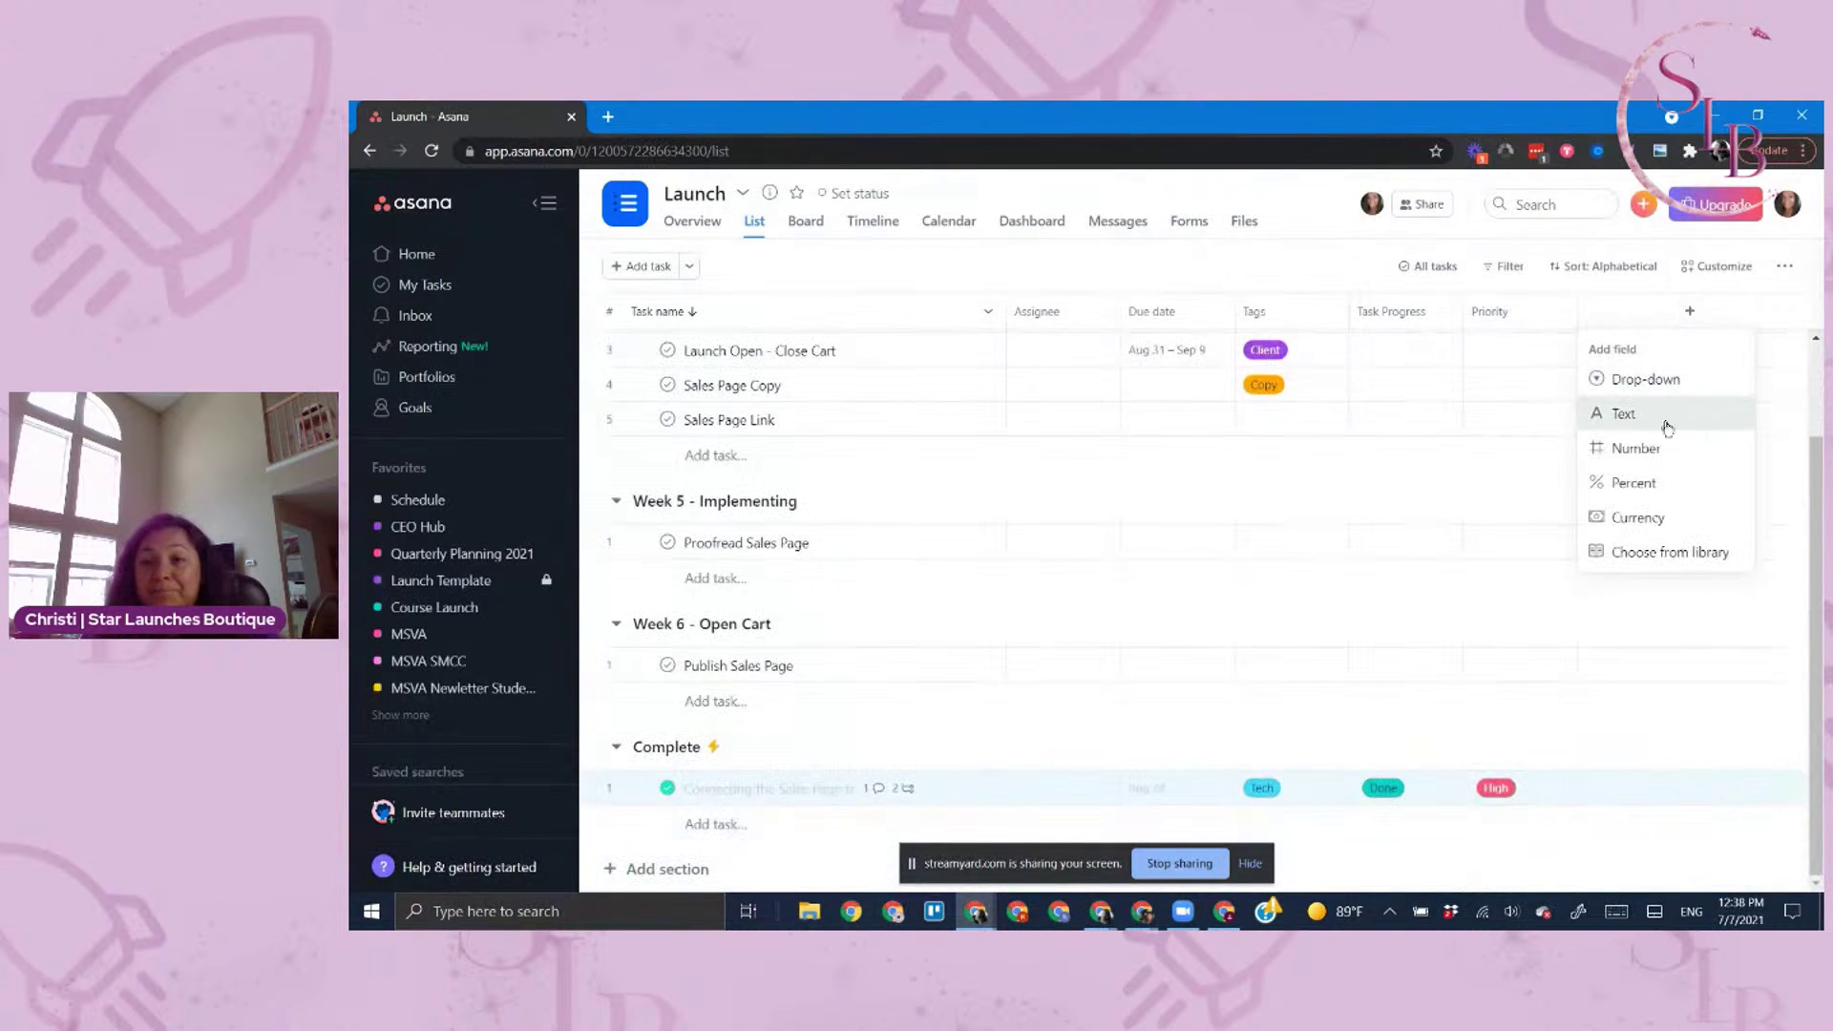
pyautogui.click(1317, 294)
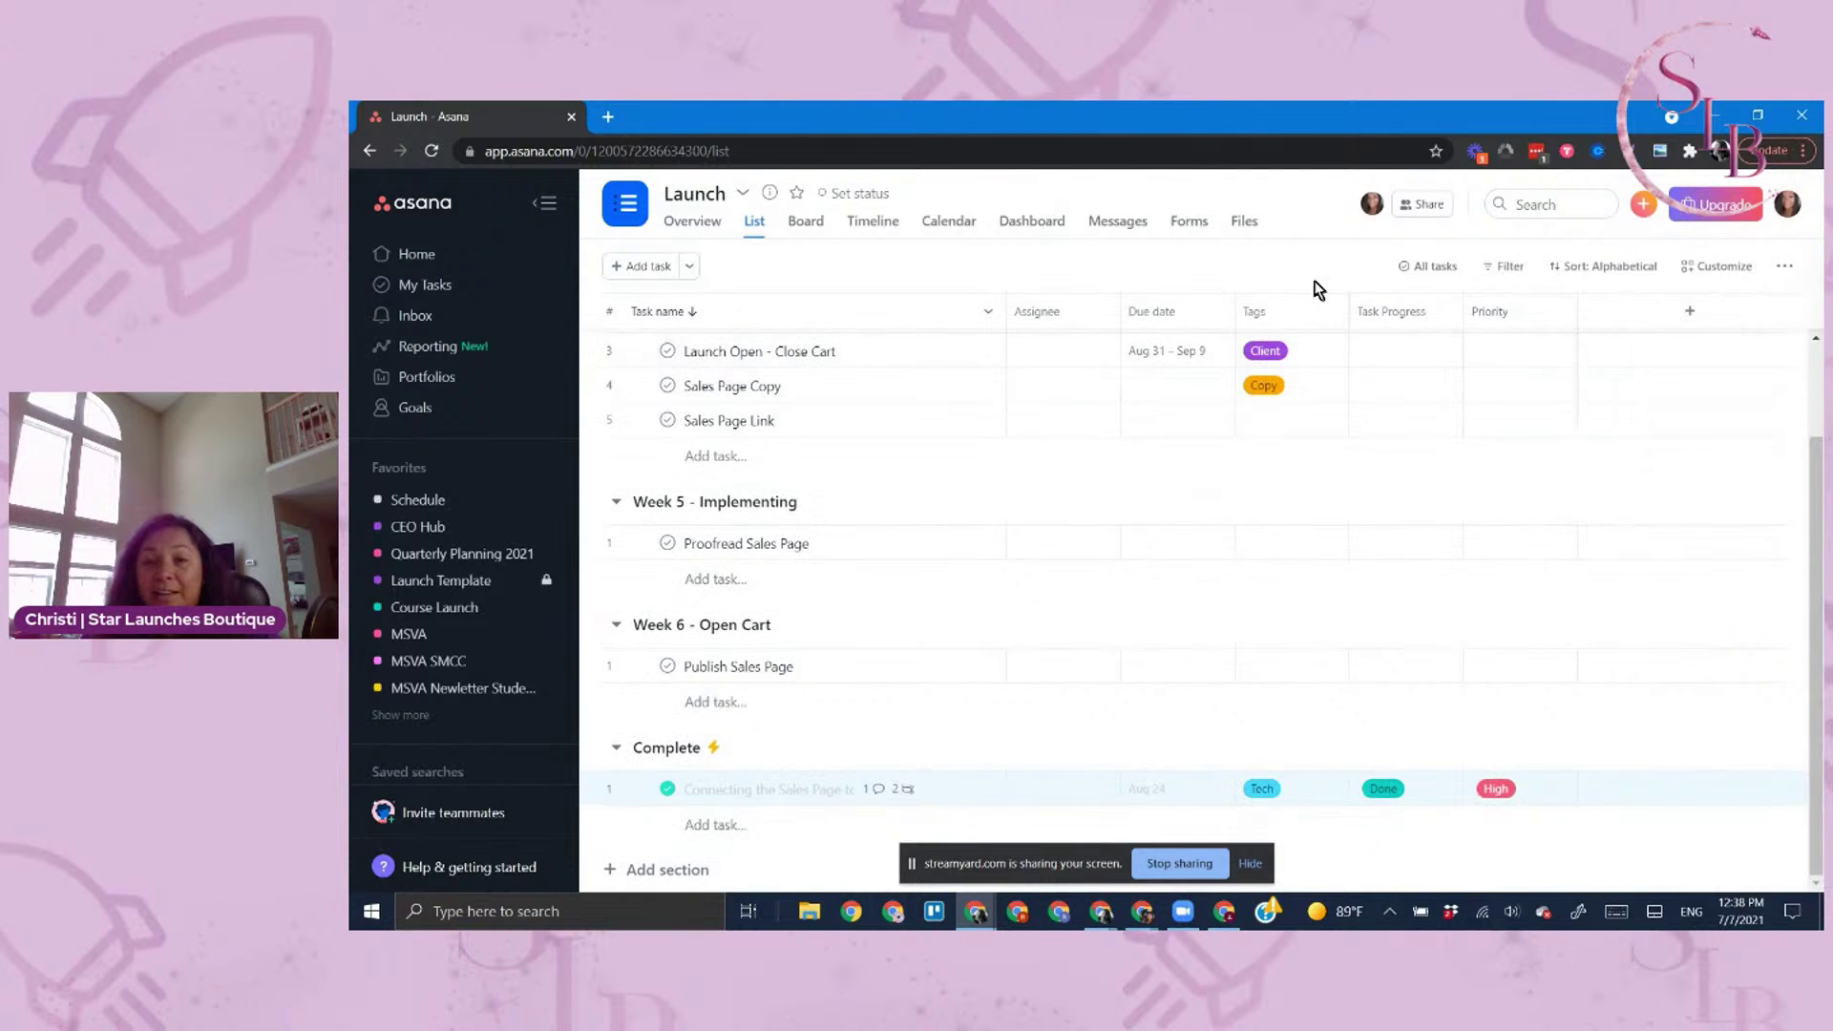
pyautogui.scroll(2, 1098, 401)
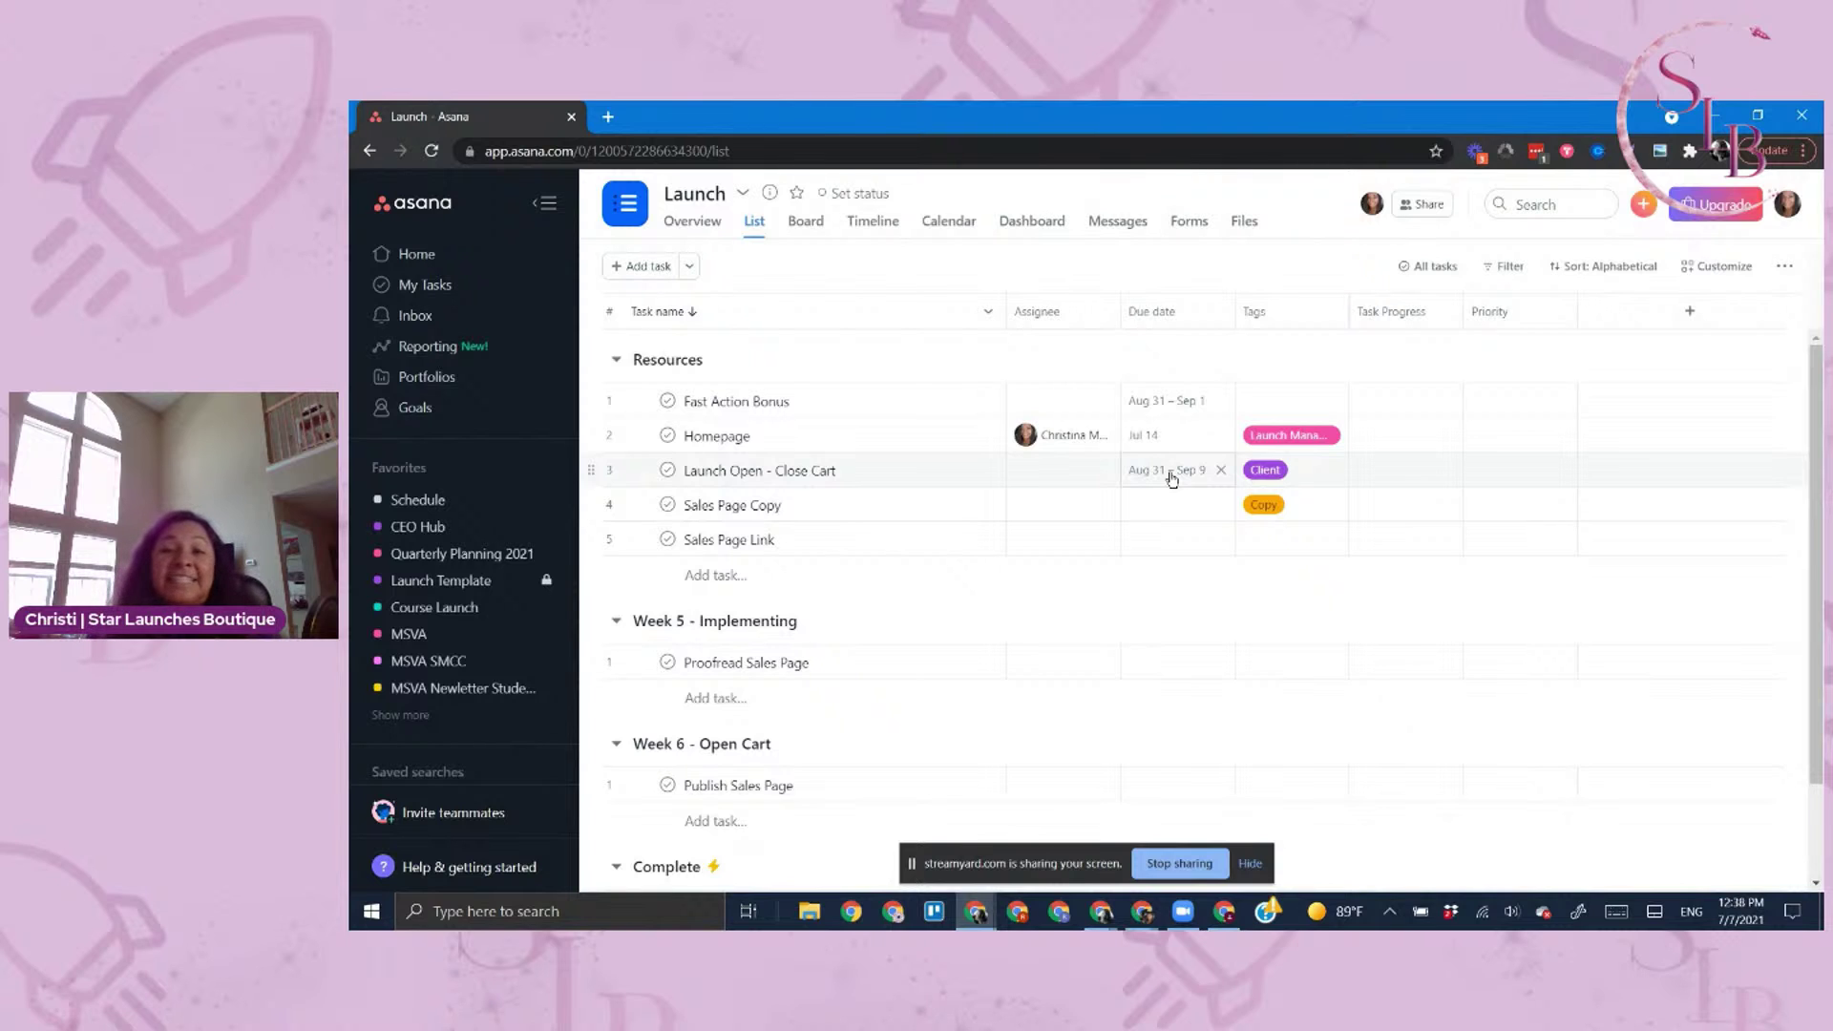
# Check the full name of the tag assigned to the Homepage task in the Resources section
pyautogui.click(1310, 440)
pyautogui.click(1310, 375)
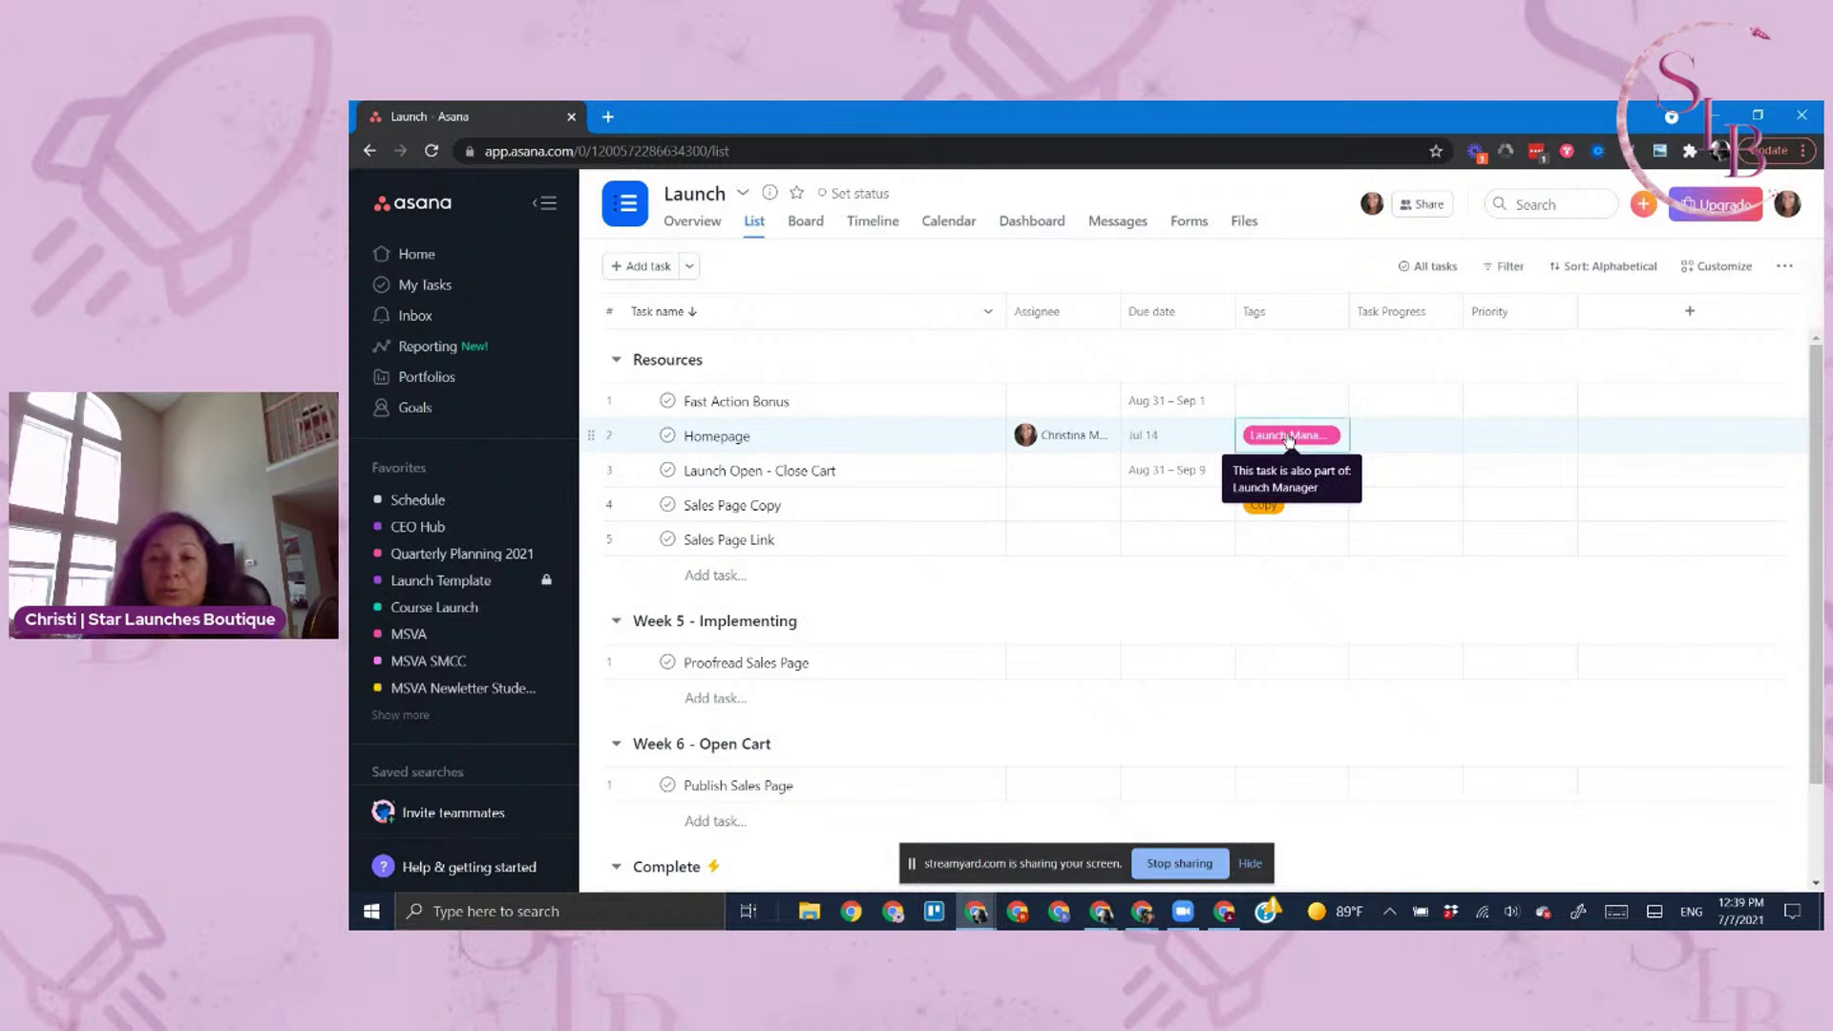
pyautogui.click(1288, 437)
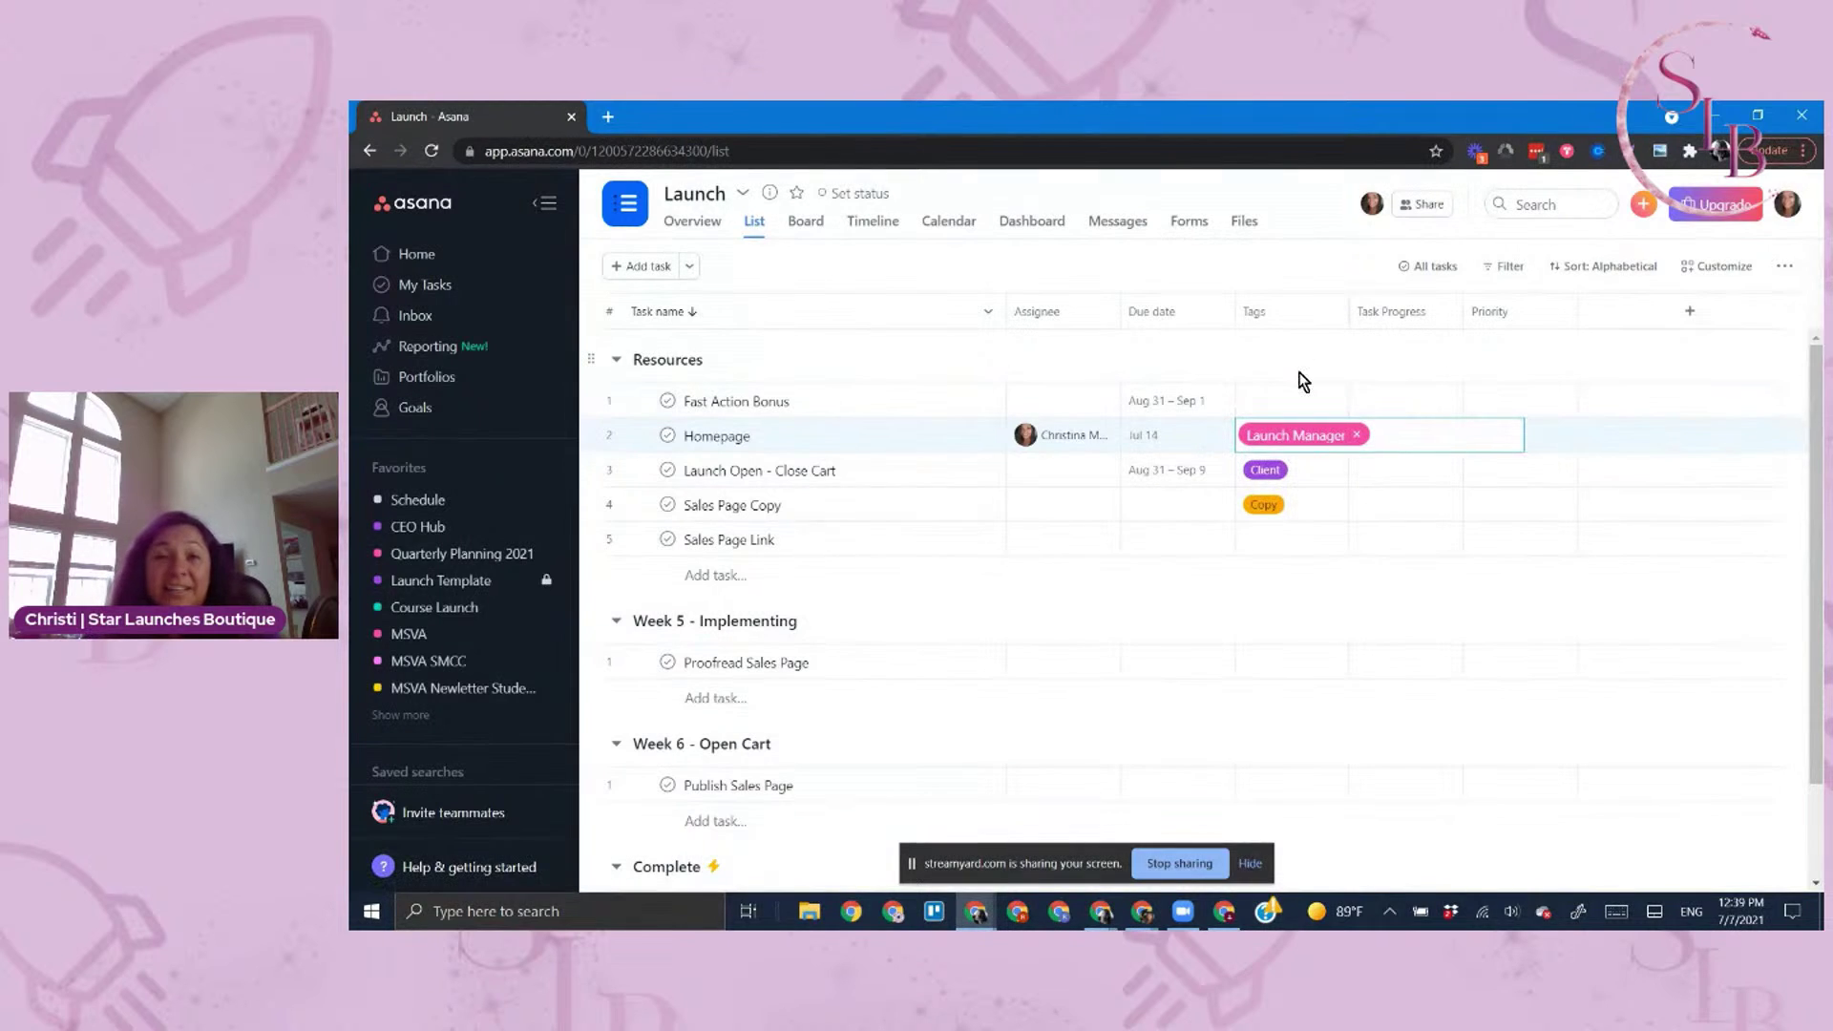
# Examine the project's customization settings and the preset rules available to add, and close them without adding anything
pyautogui.click(1713, 267)
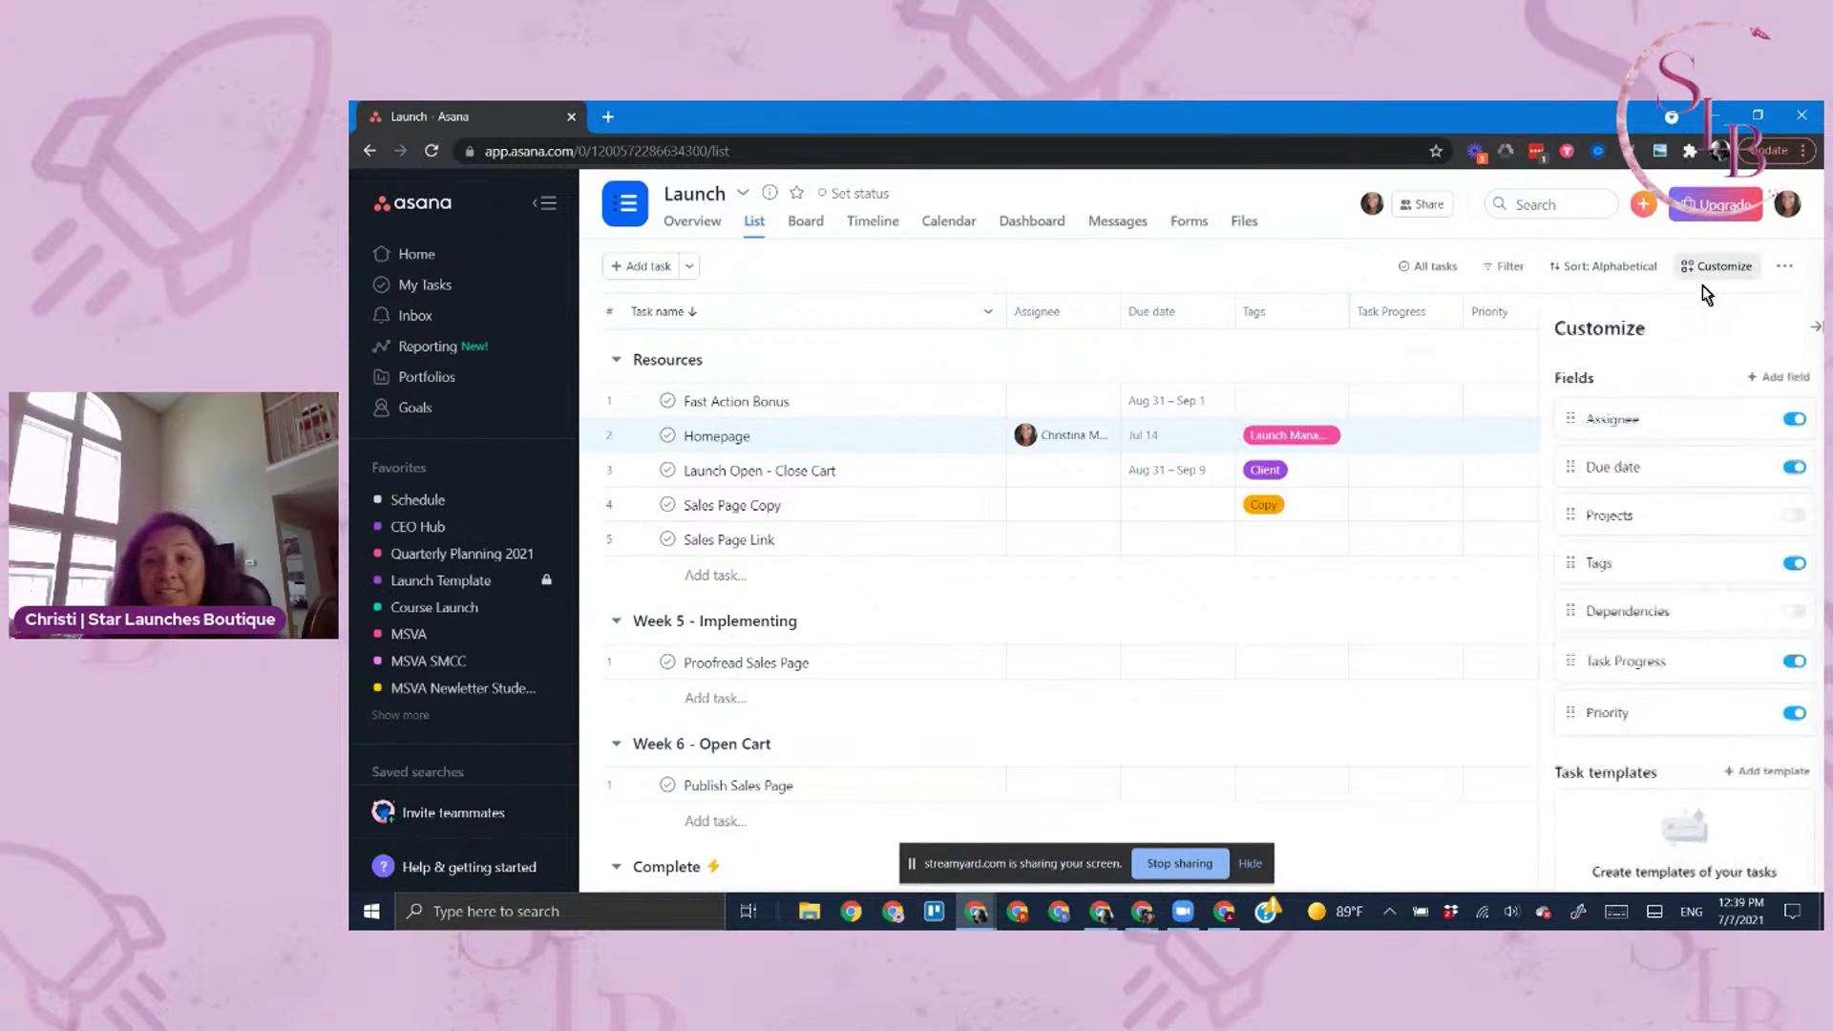
pyautogui.scroll(-5, 1682, 637)
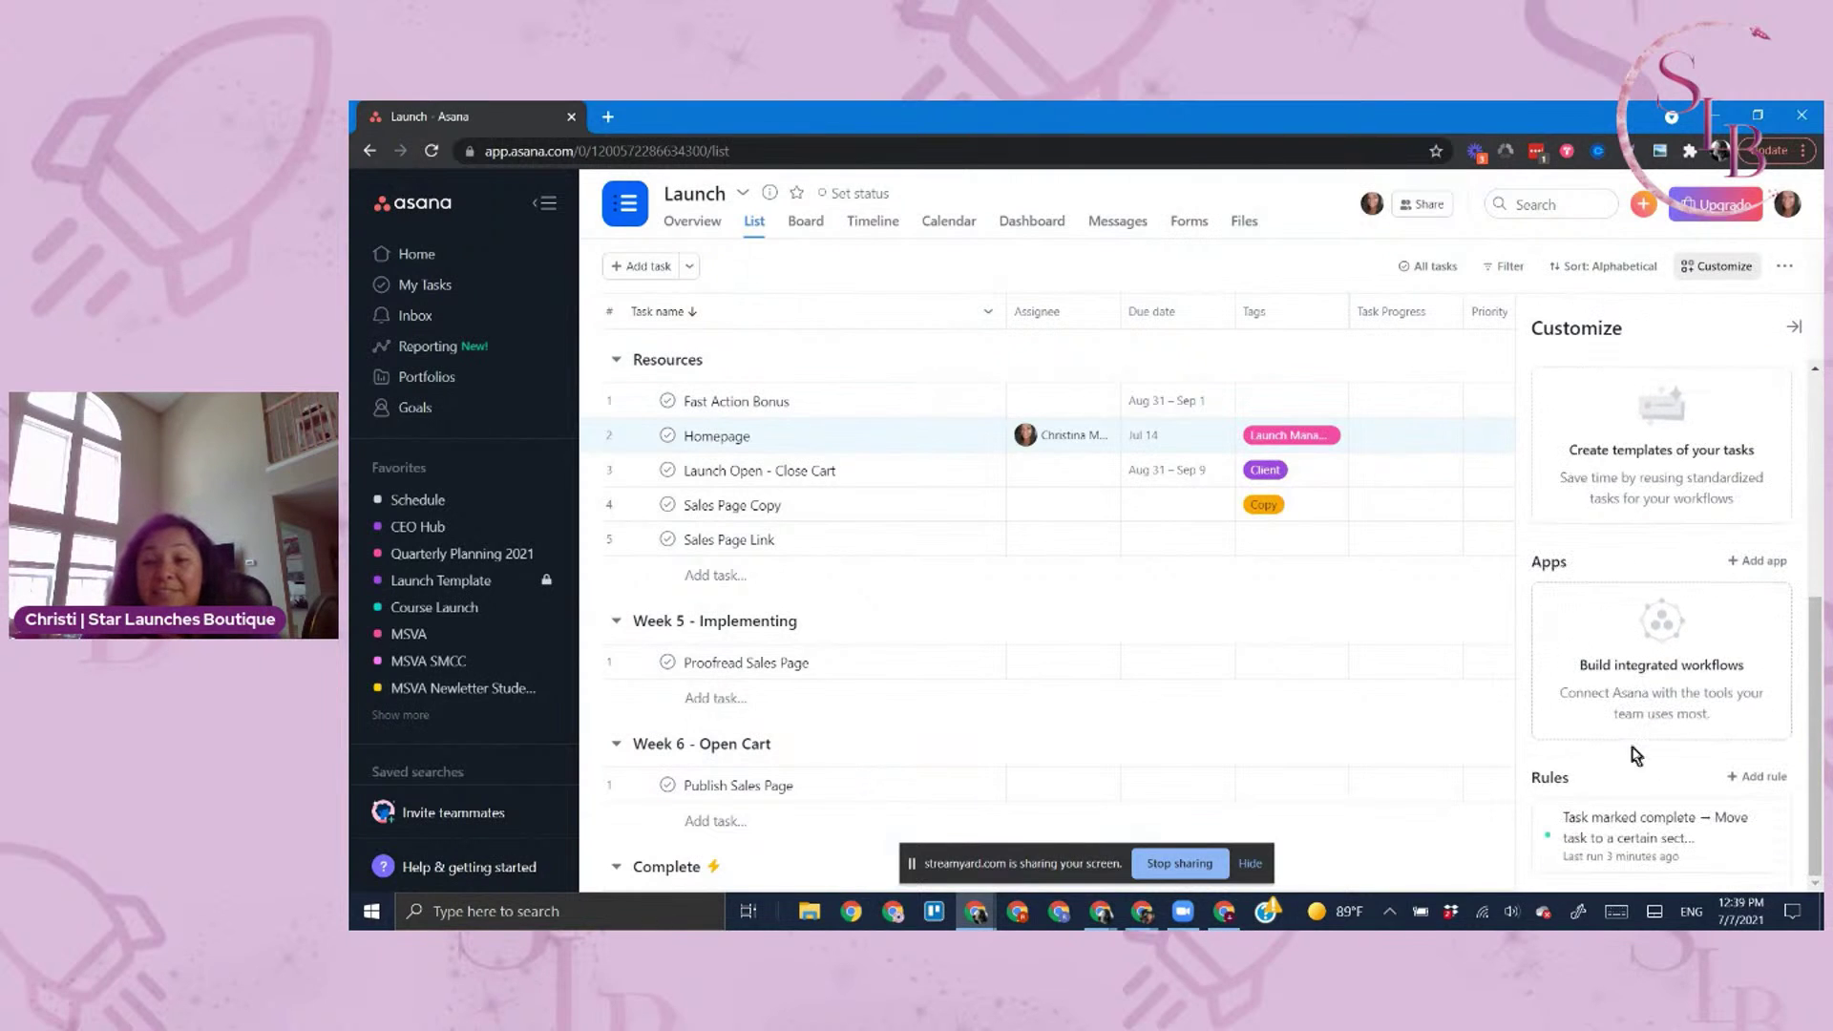
pyautogui.scroll(2, 1620, 749)
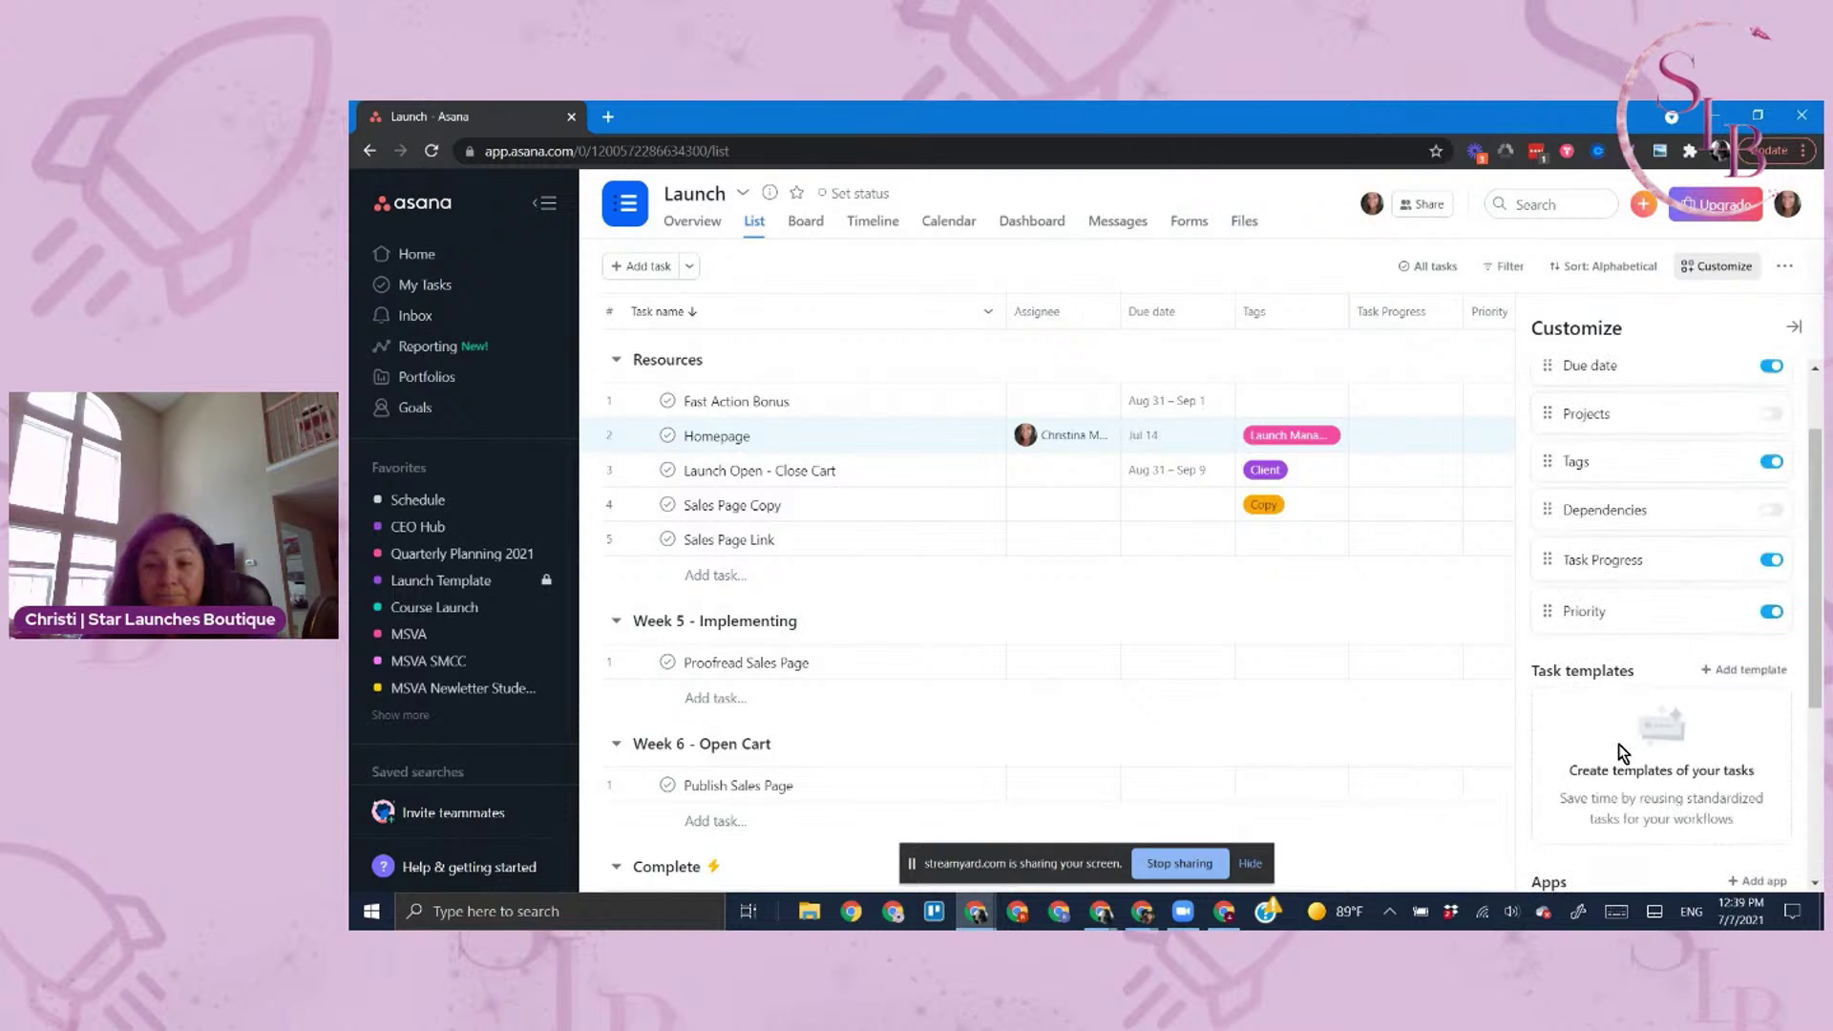
pyautogui.scroll(-3, 1621, 750)
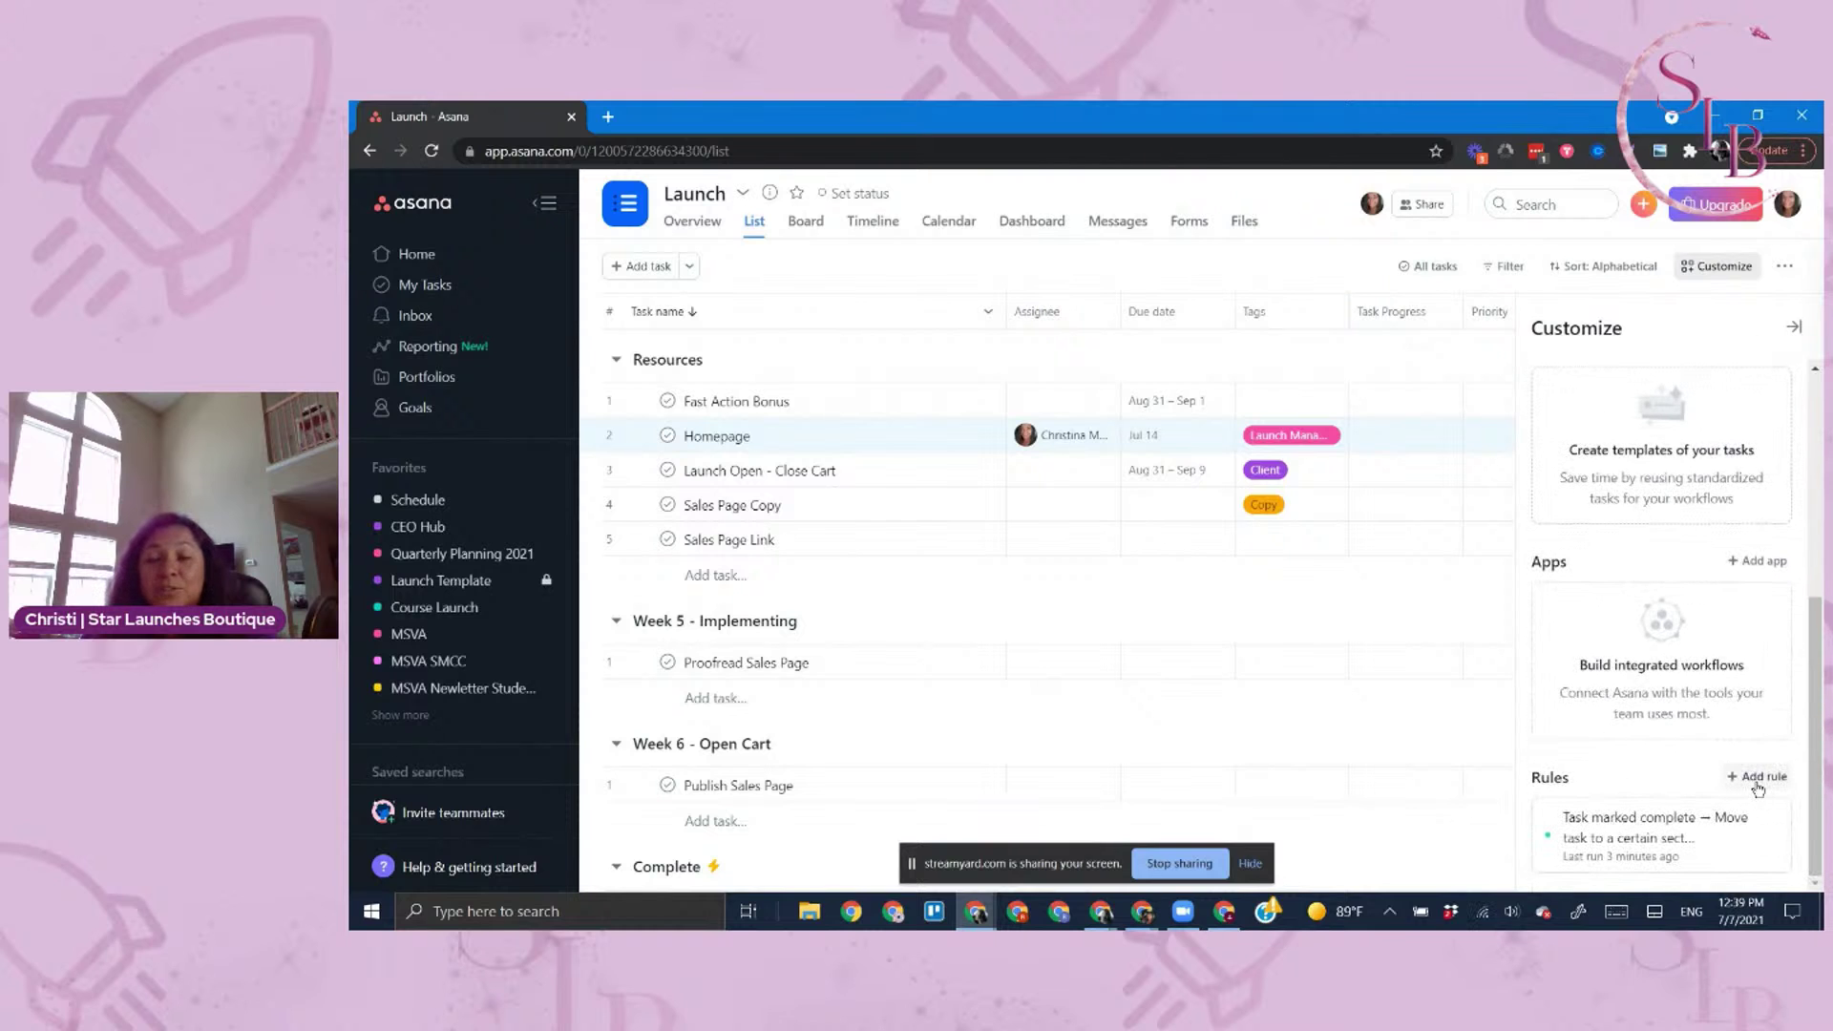
pyautogui.click(1760, 776)
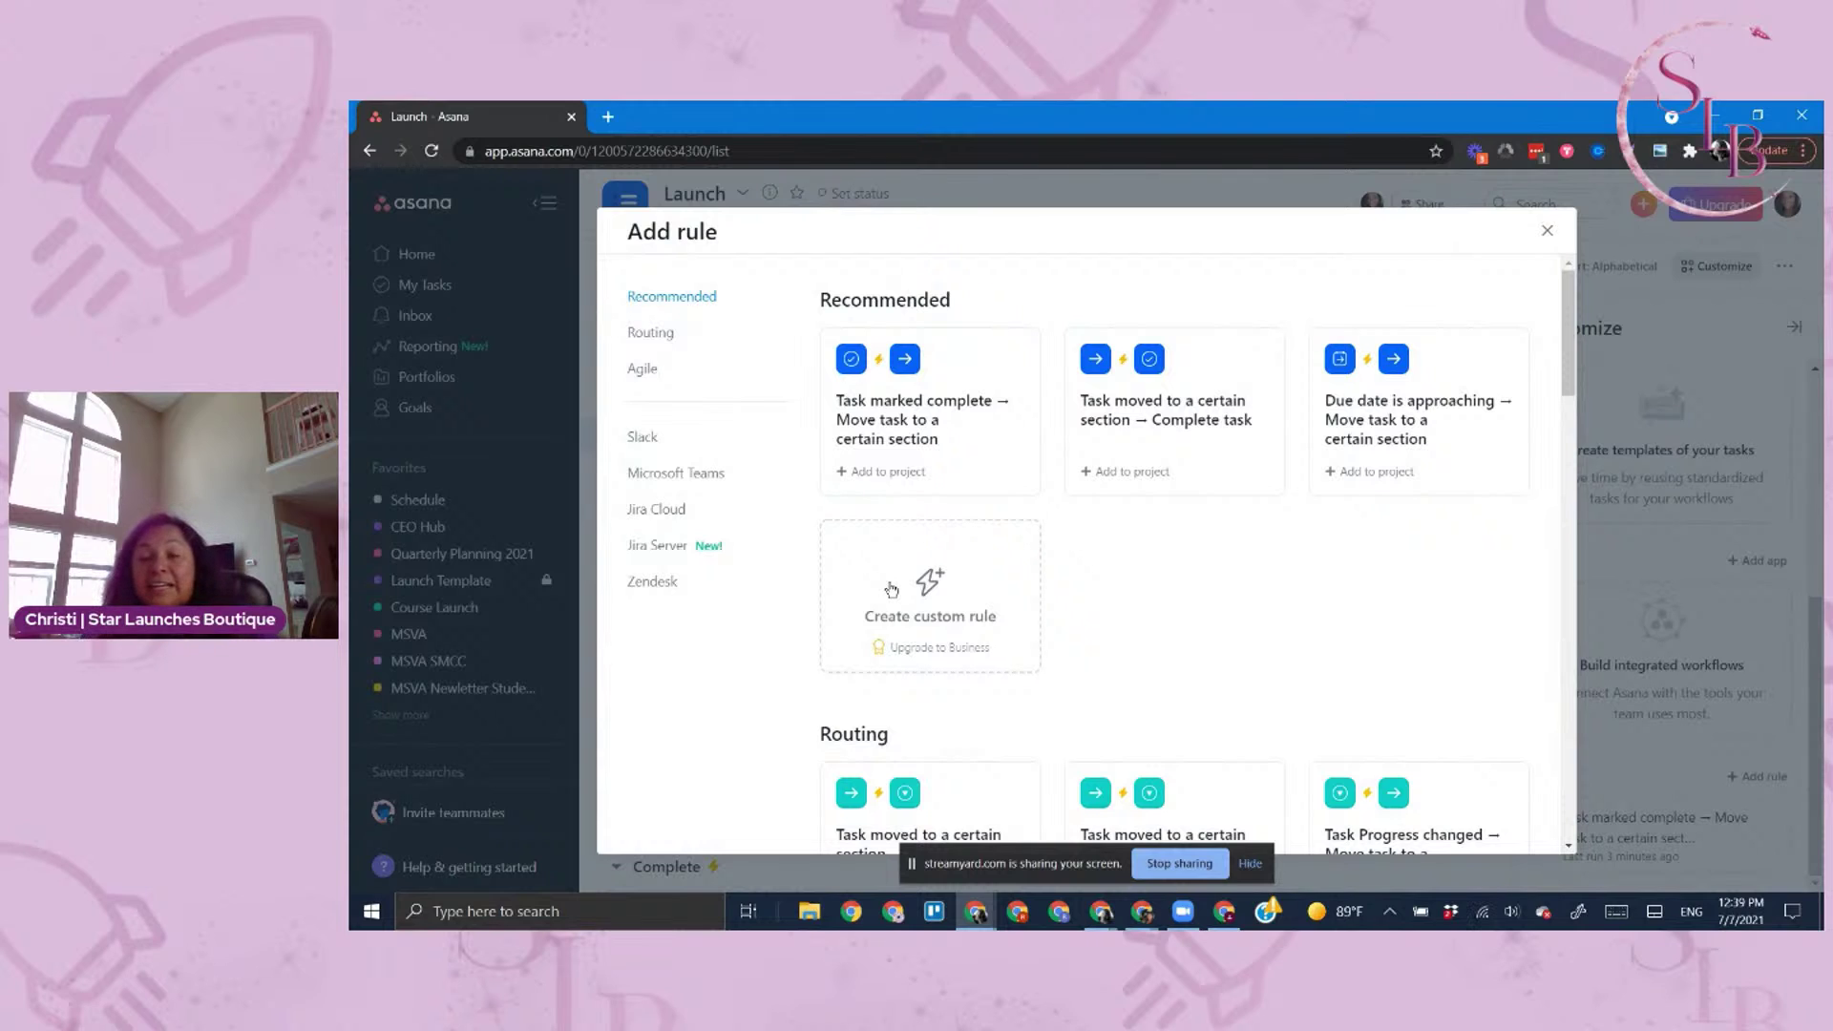
pyautogui.click(1548, 231)
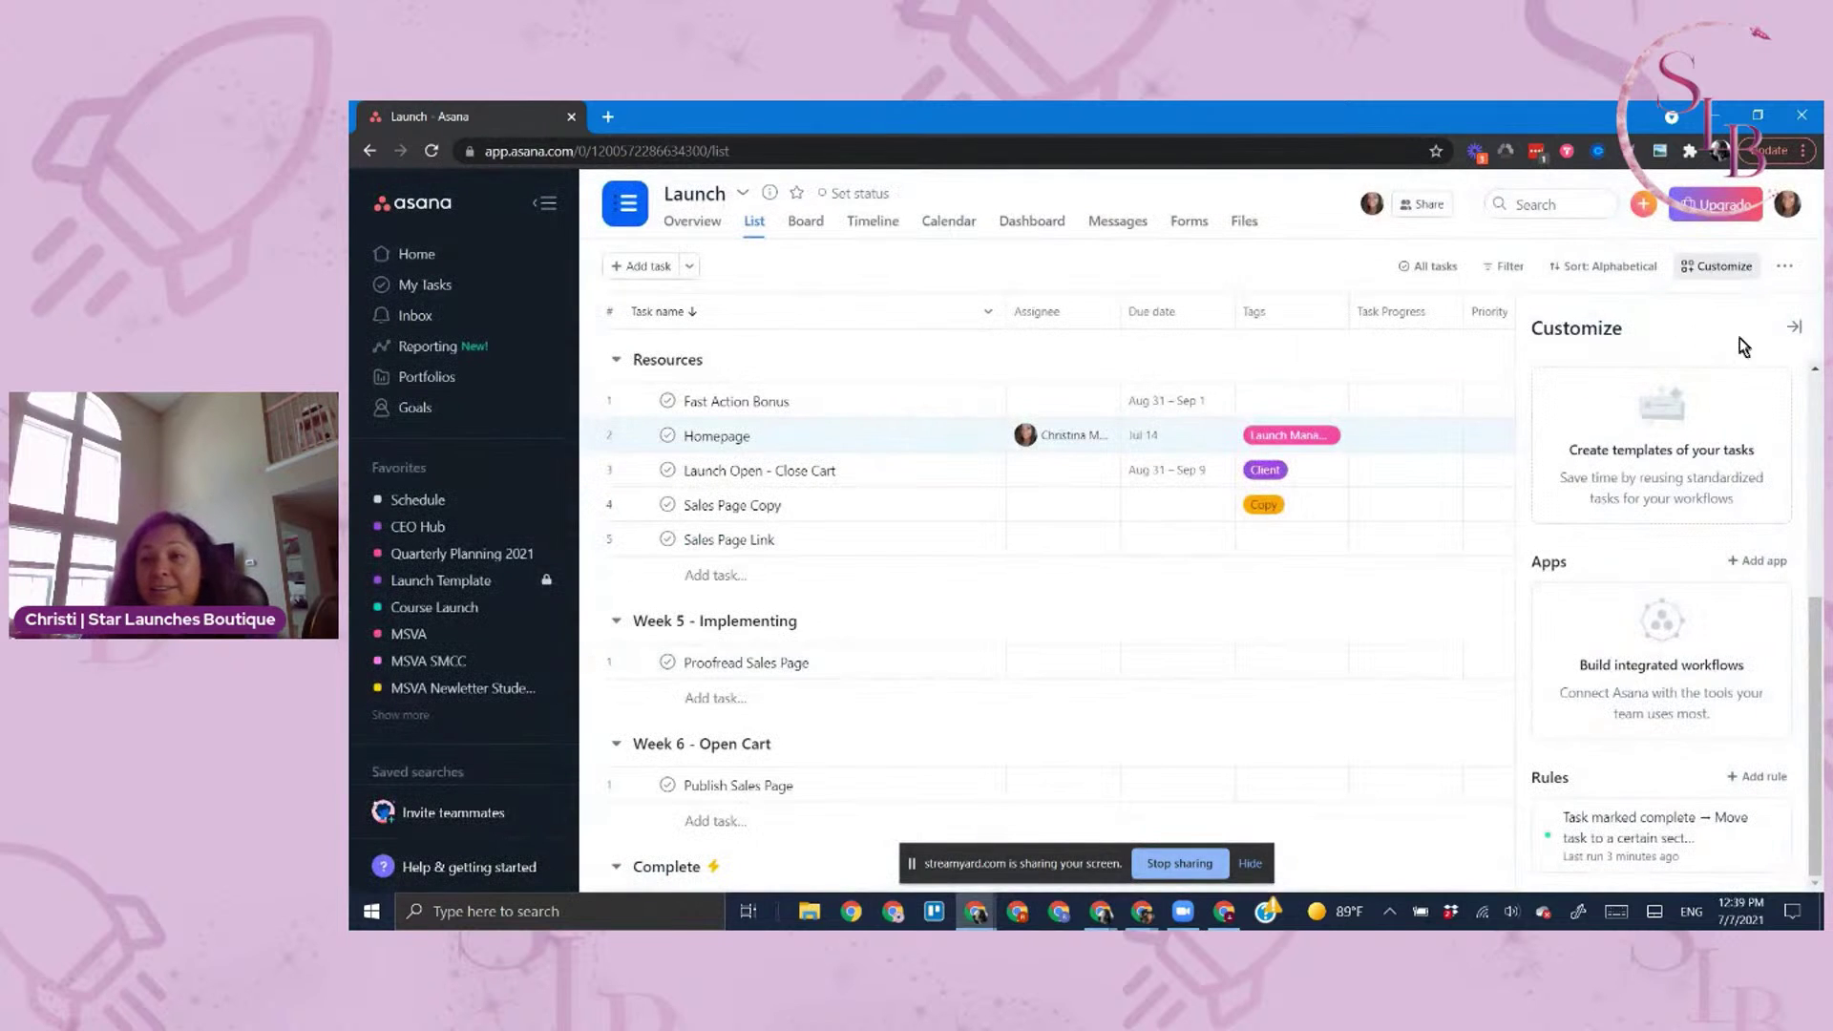
pyautogui.click(1791, 330)
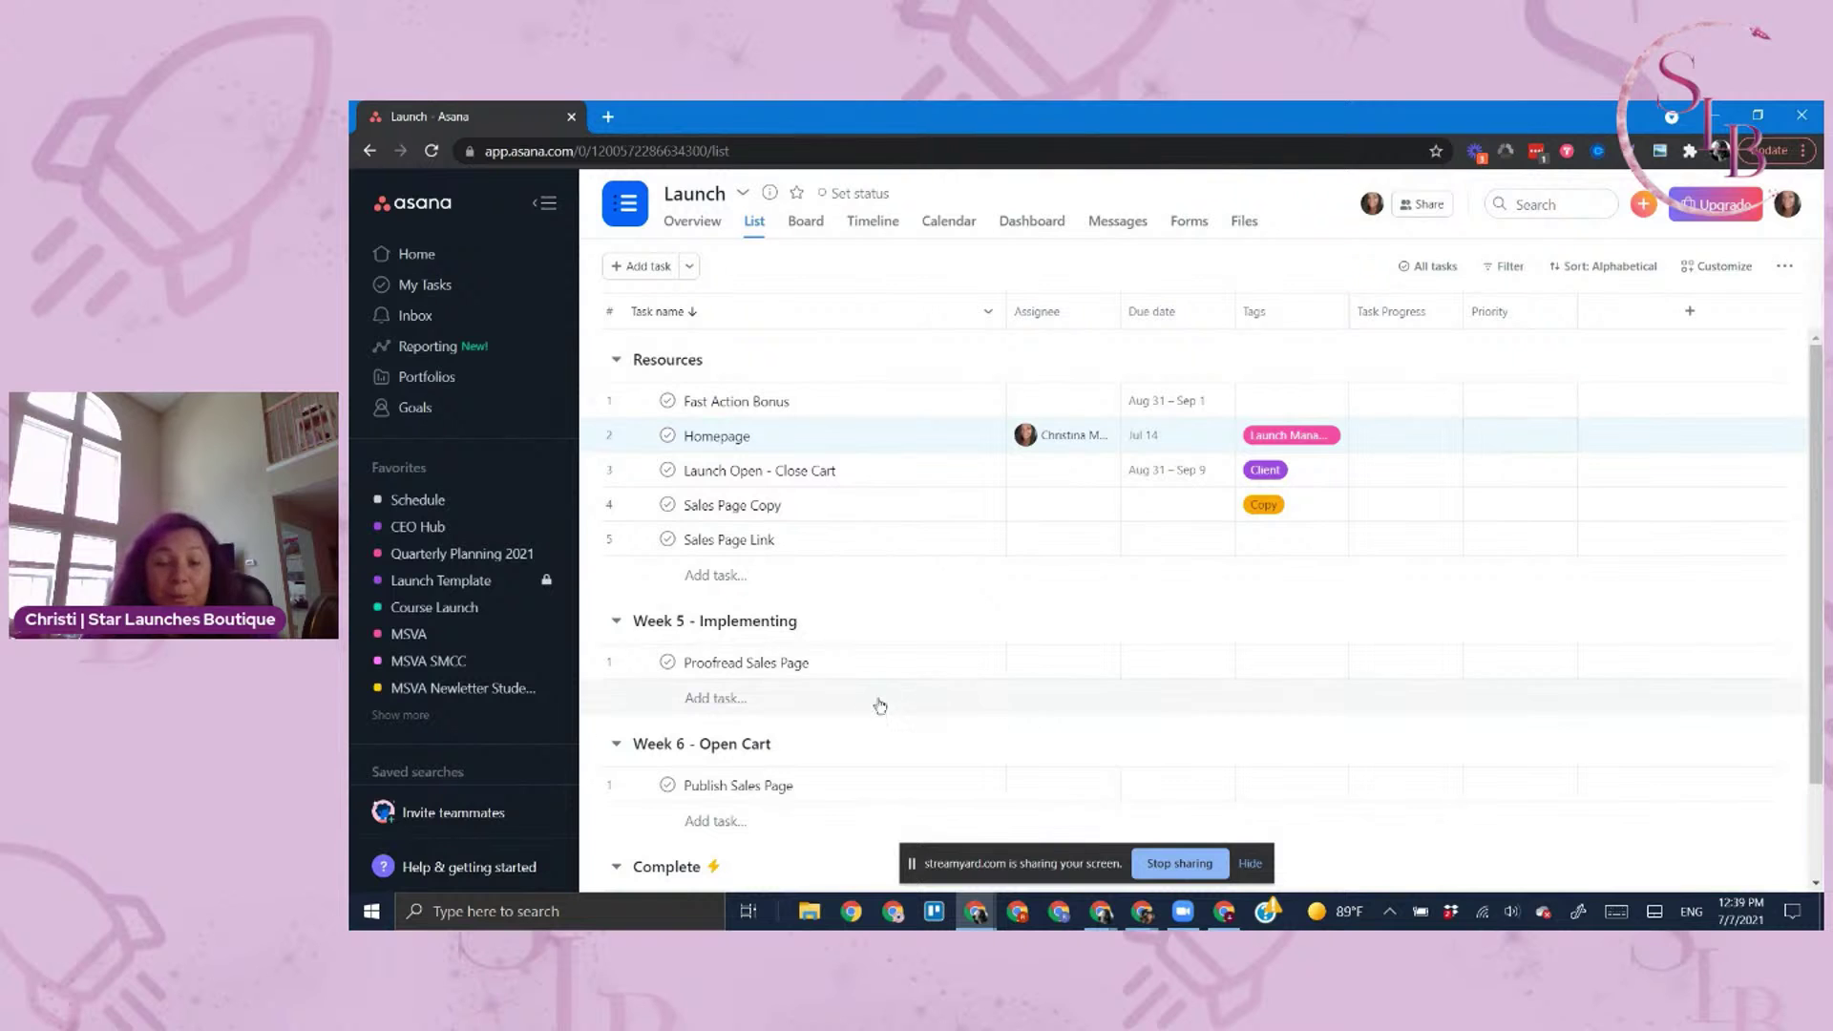
# Review the Launch project's tasks as a board, from the Resources section across to the Complete section
pyautogui.scroll(-1, 883, 778)
pyautogui.scroll(2, 888, 798)
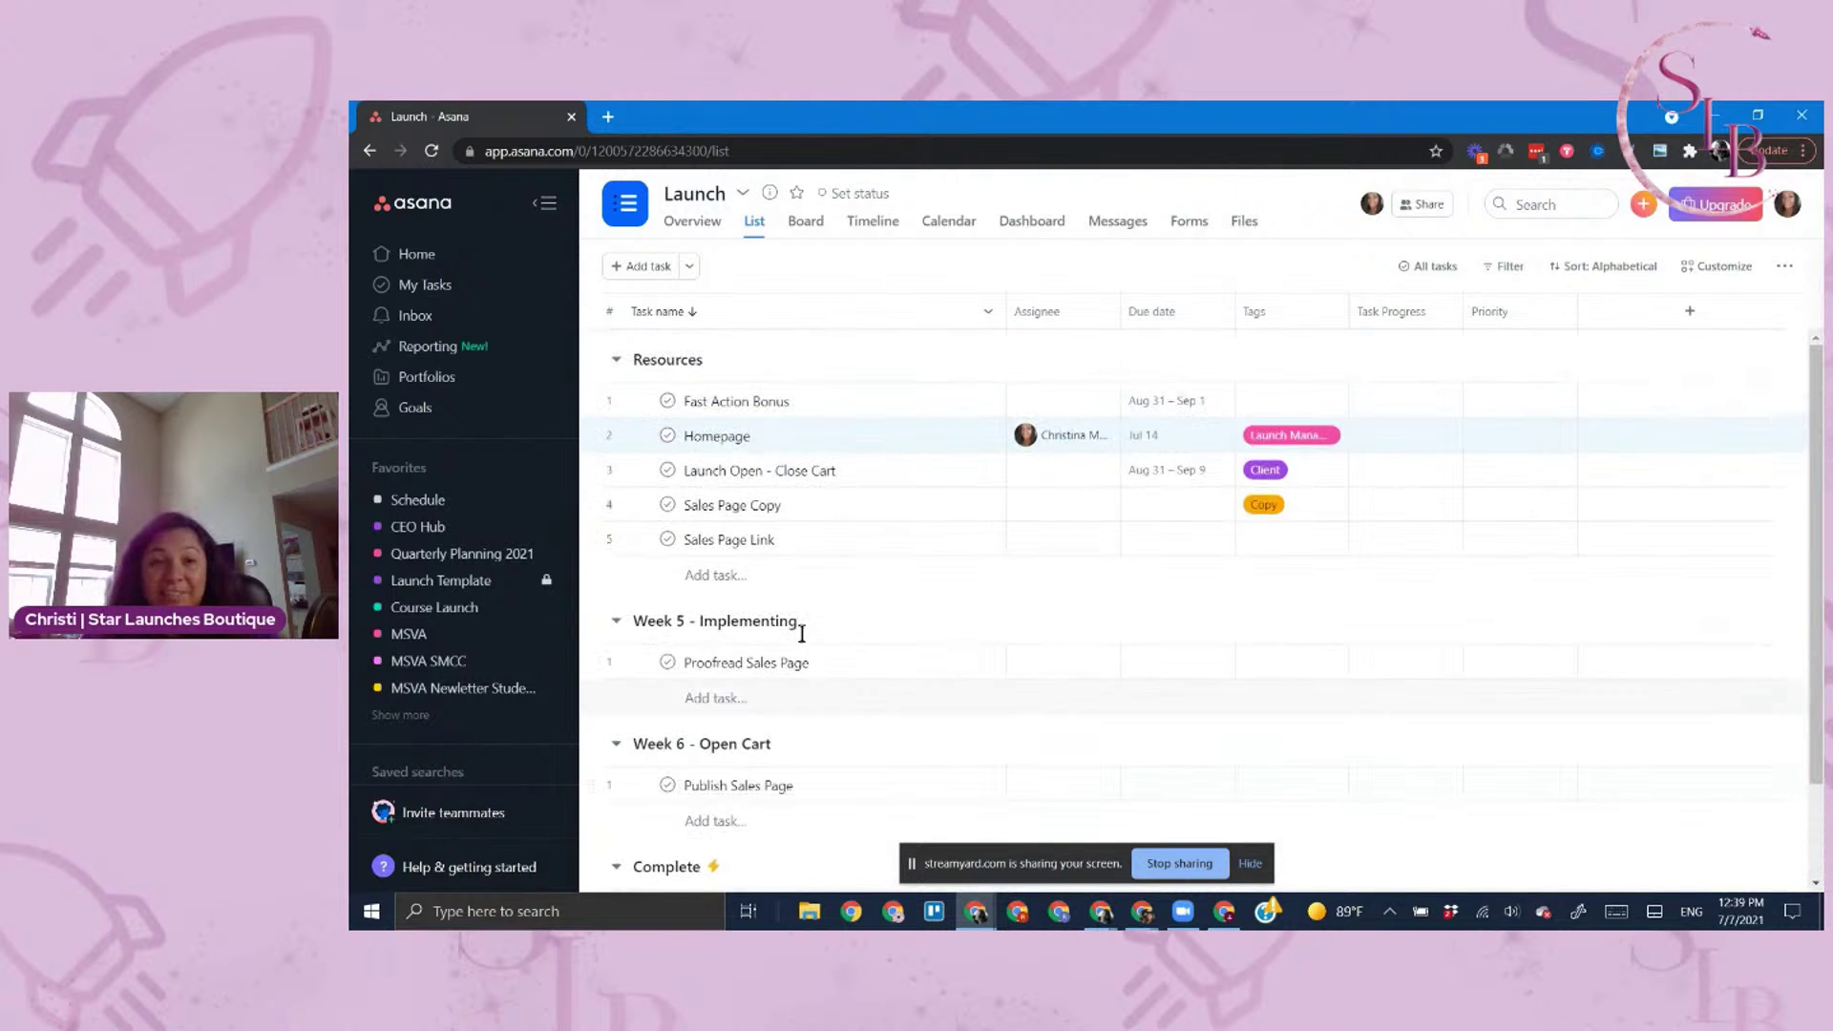
pyautogui.click(803, 225)
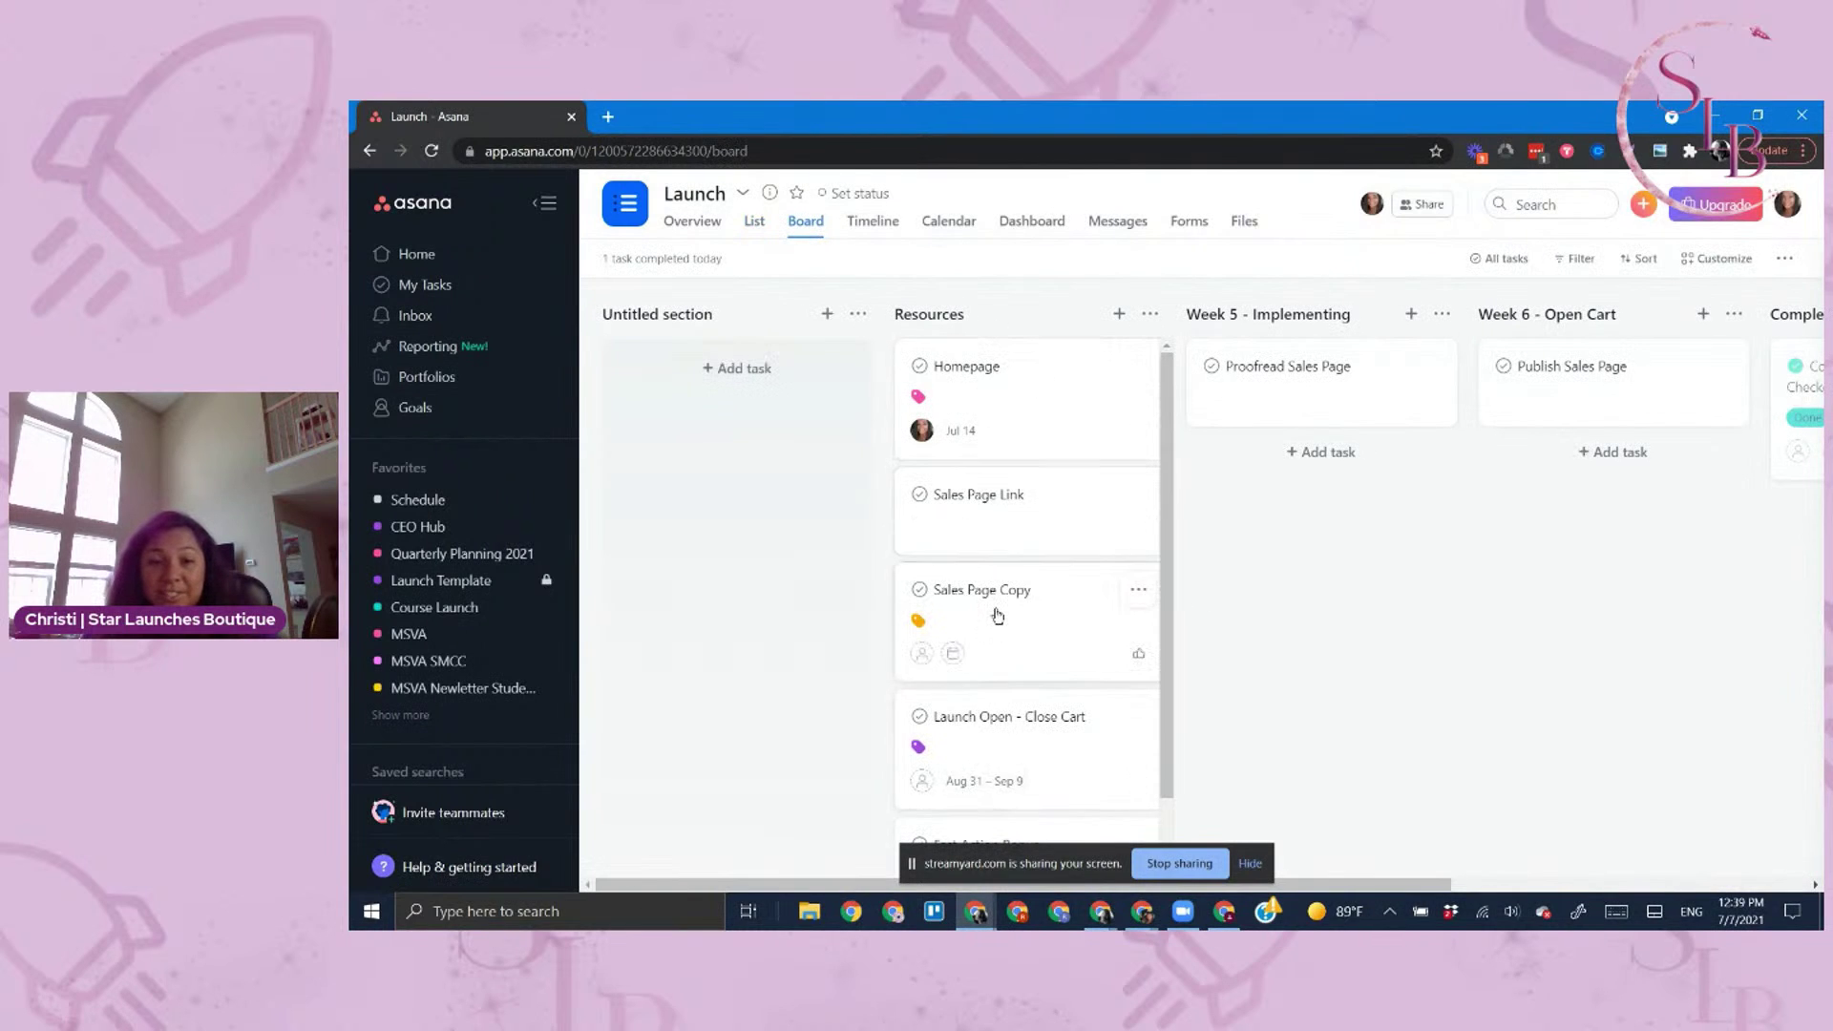
pyautogui.scroll(-1, 998, 659)
pyautogui.scroll(1, 1009, 726)
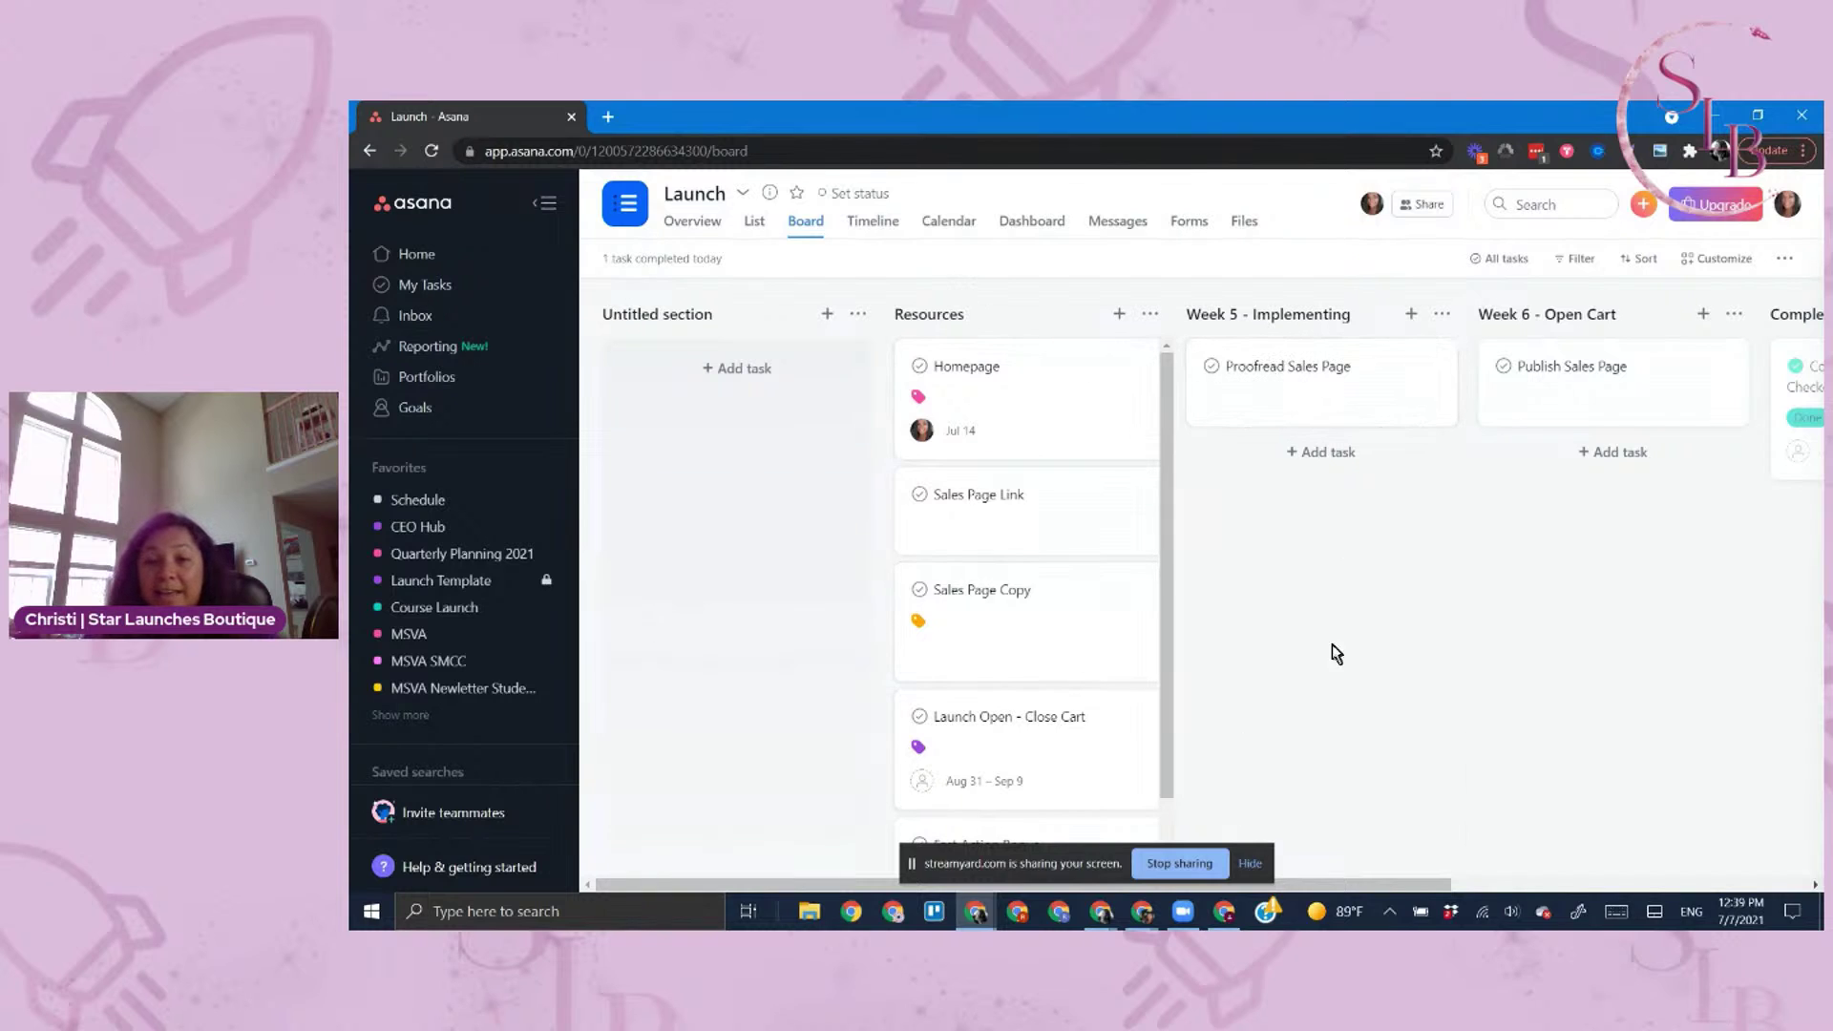
pyautogui.moveTo(1386, 881); pyautogui.dragTo(1716, 880)
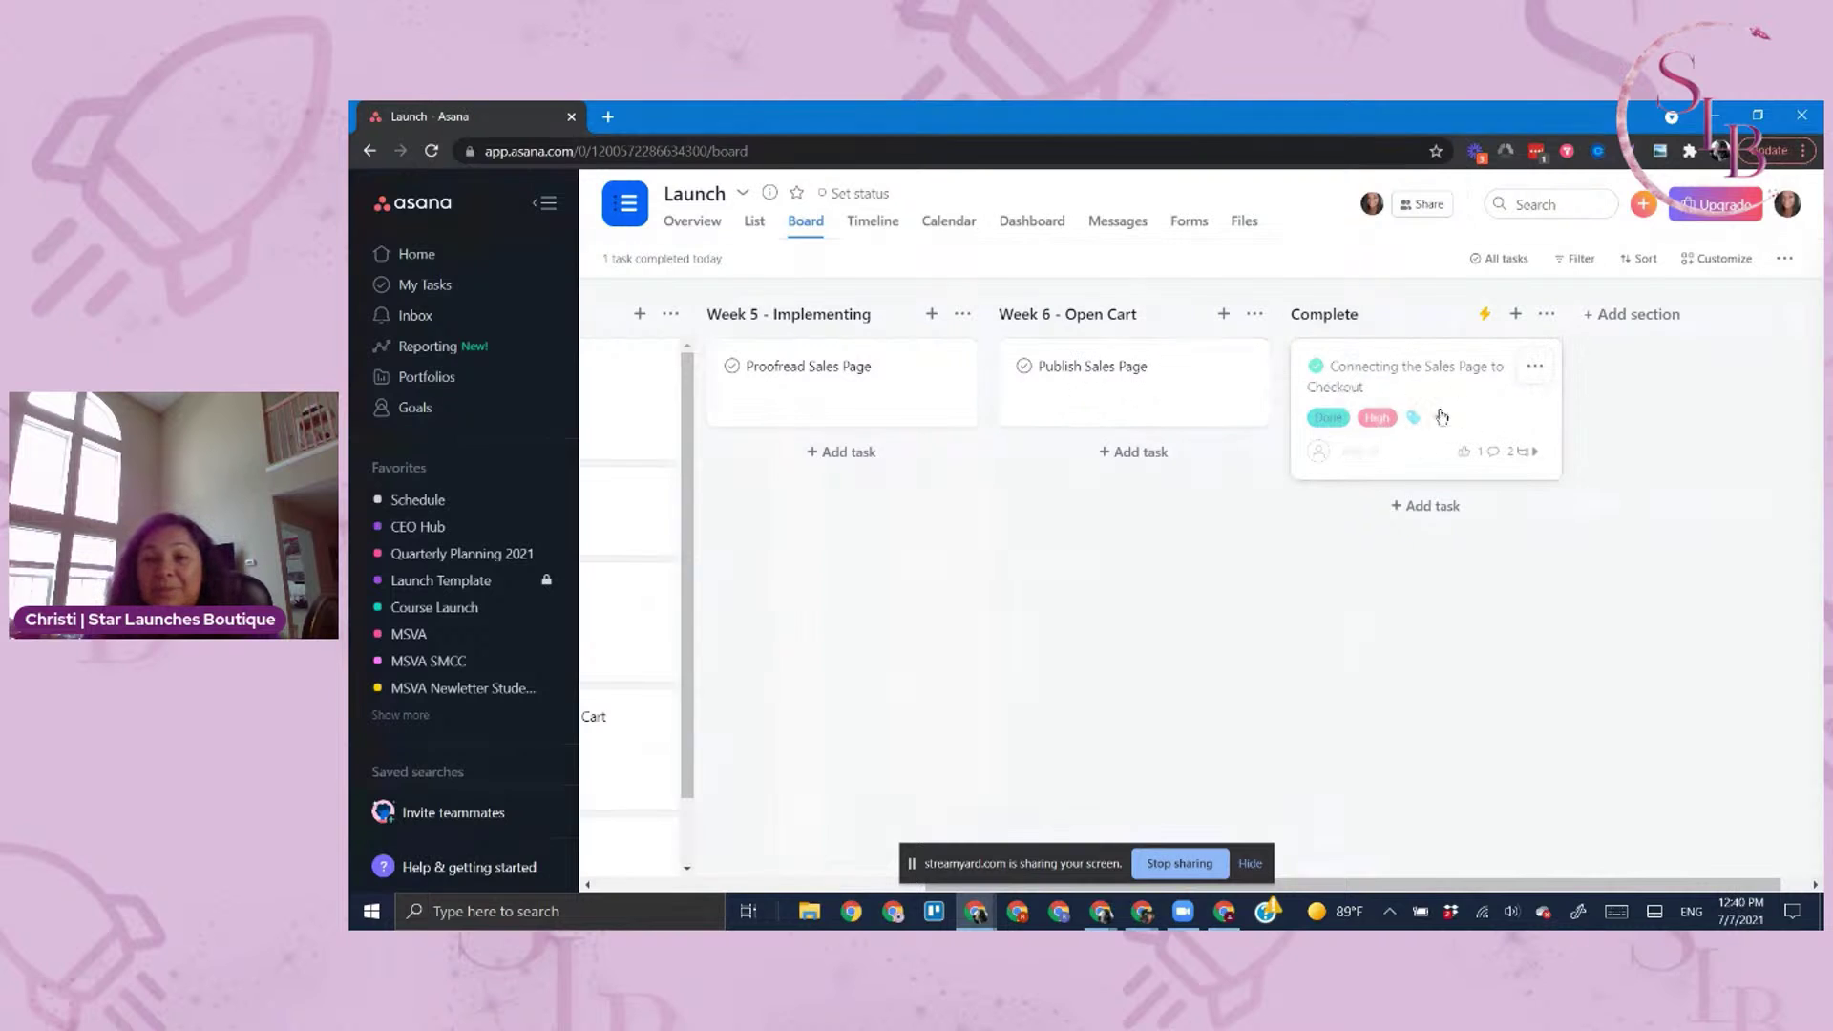
pyautogui.moveTo(1630, 886); pyautogui.dragTo(1286, 886)
# Examine the scheduled tasks on the project timeline at the Quarters scale and collapse the Resources section
pyautogui.click(876, 225)
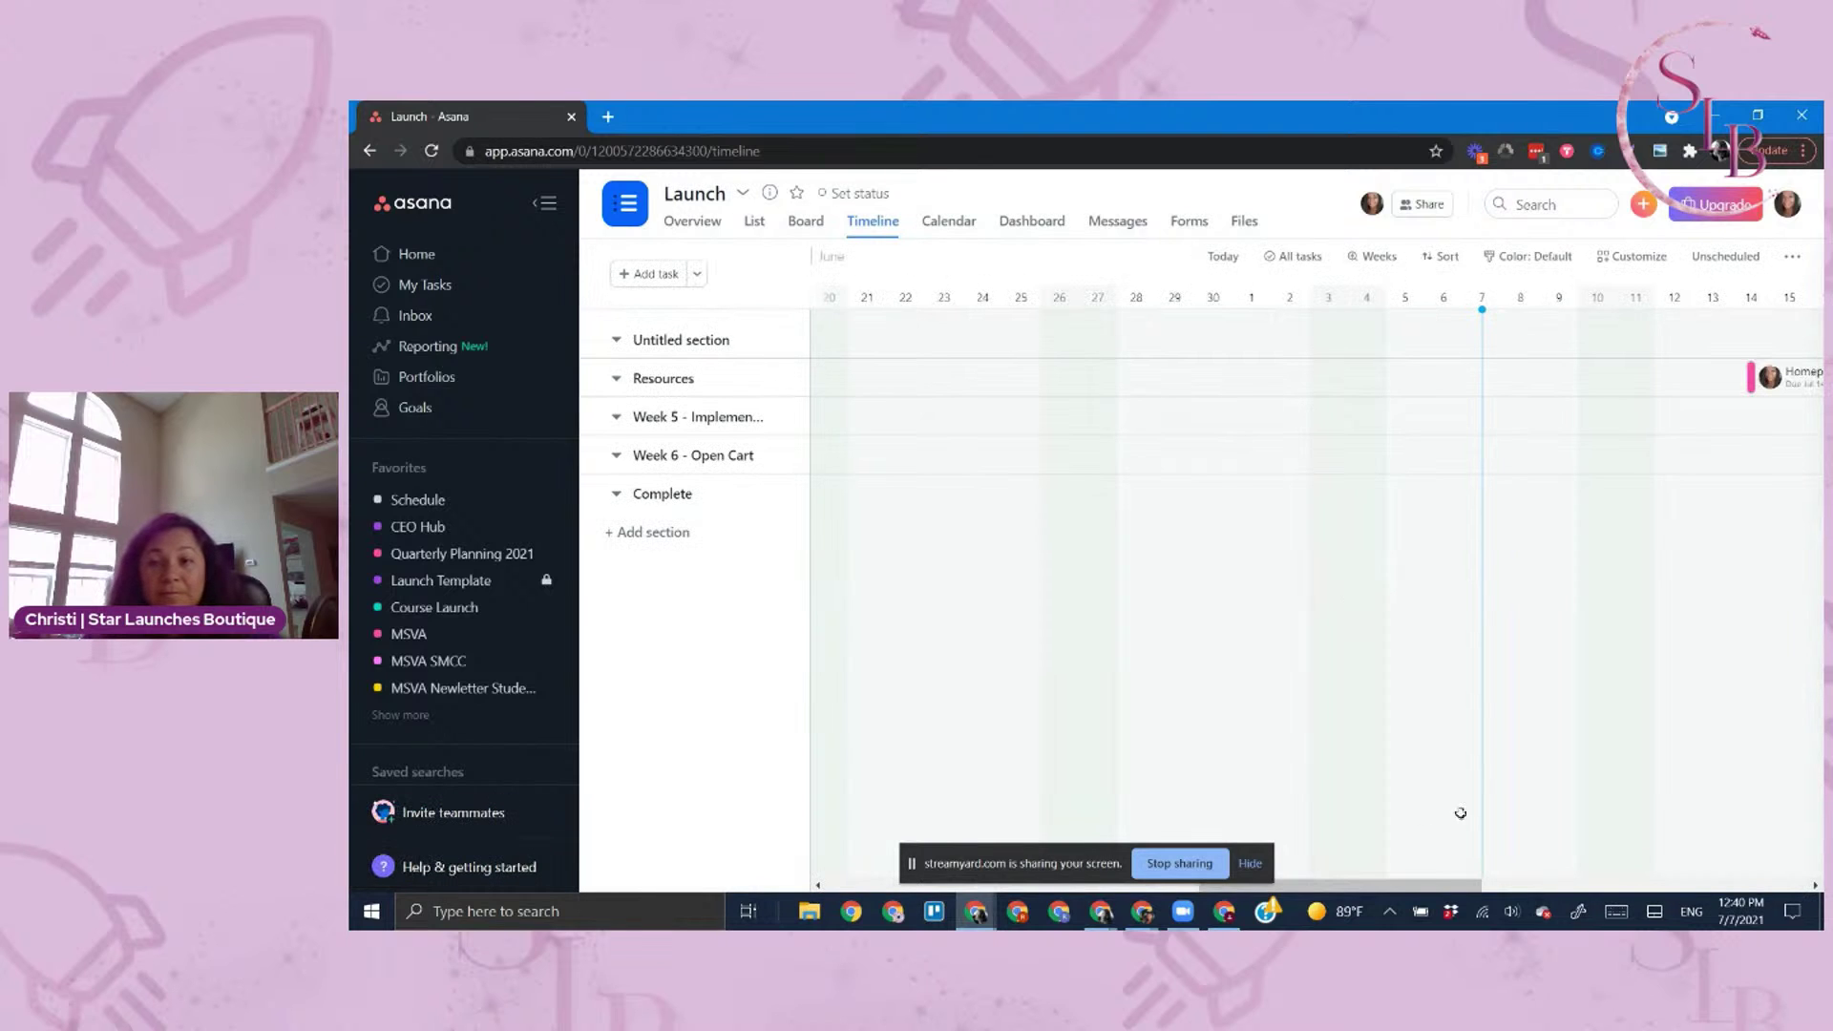
pyautogui.moveTo(1315, 886); pyautogui.dragTo(1649, 517)
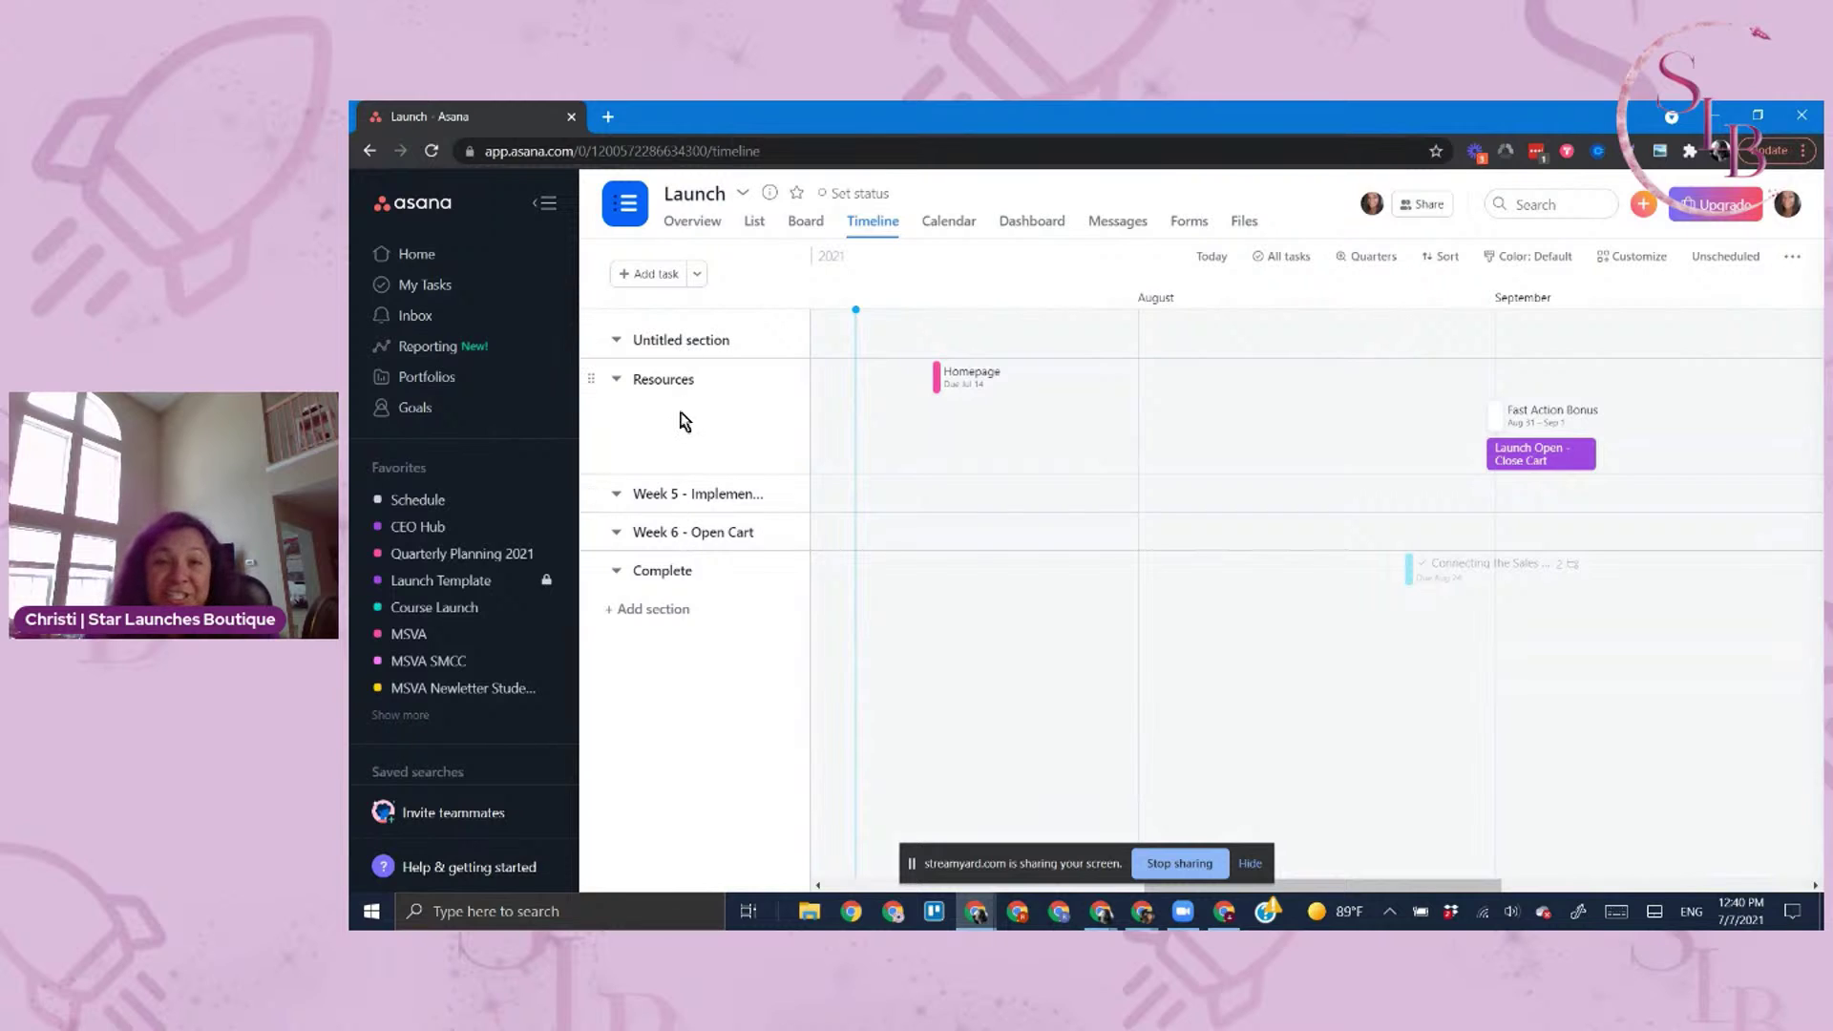
pyautogui.click(613, 380)
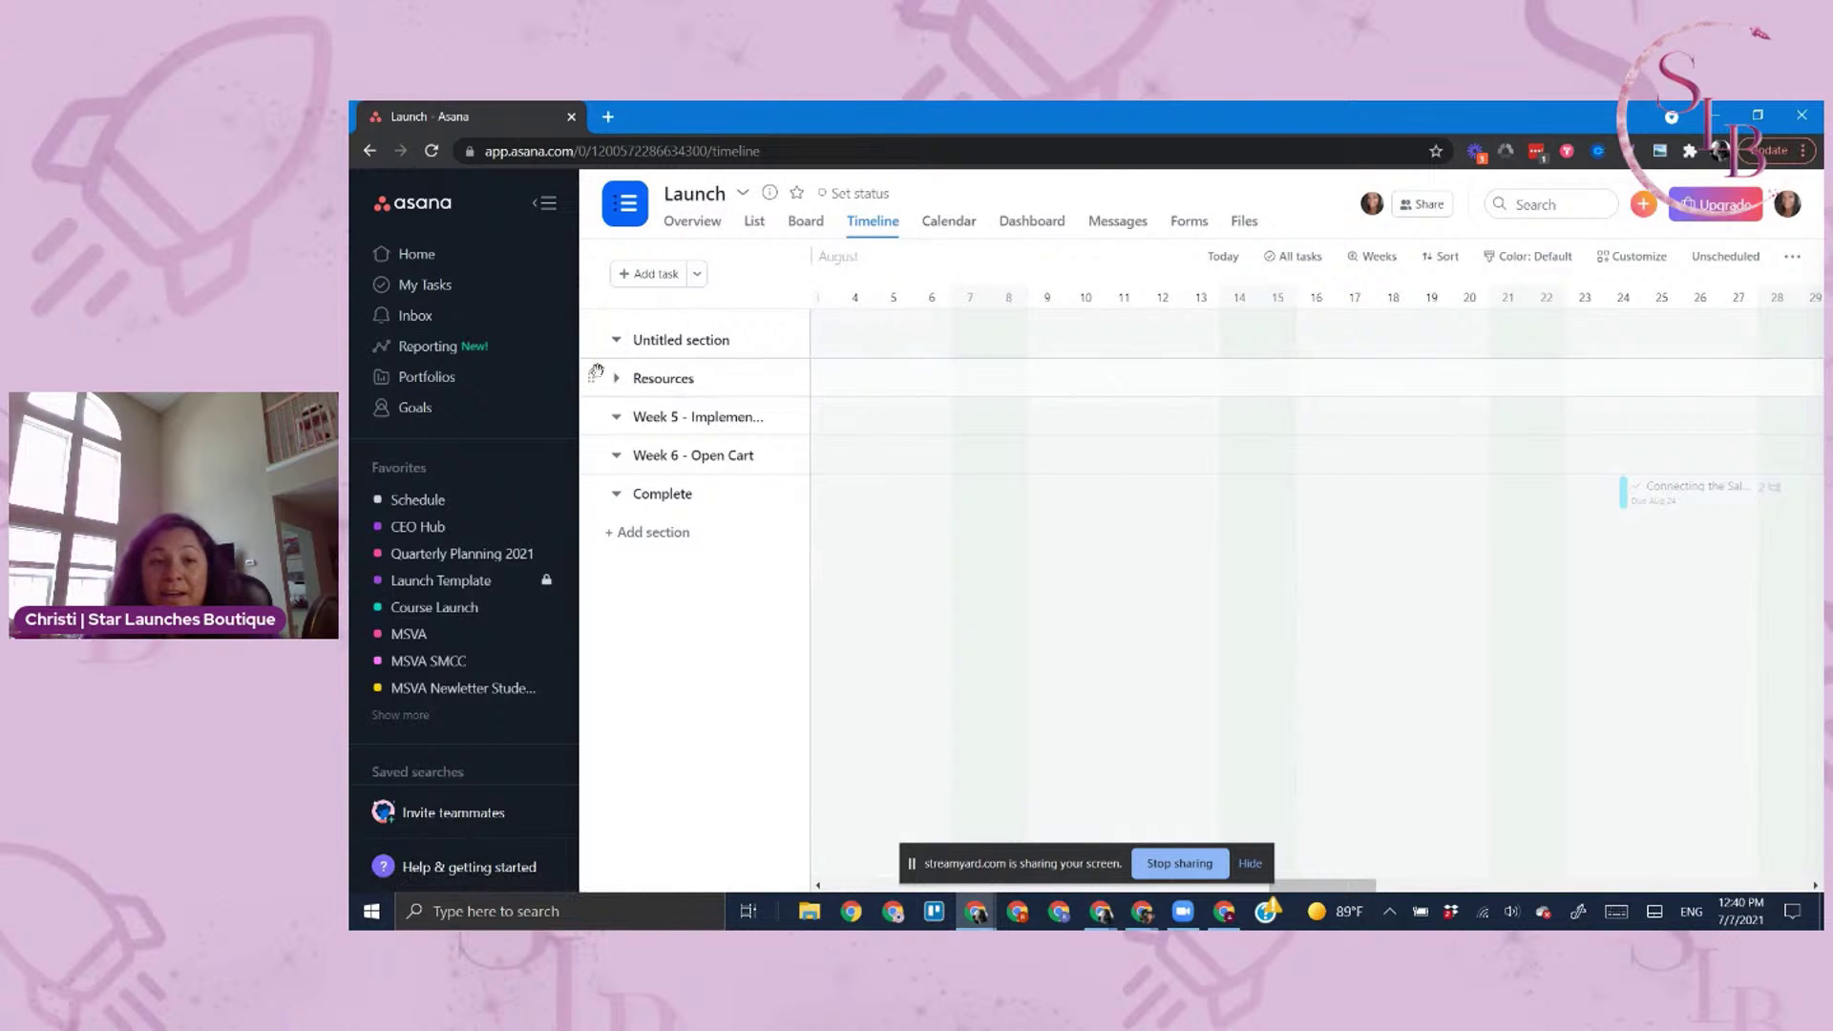
# Review the project calendar from July to early September 2021 and inspect the markers on the August 24 task
pyautogui.click(940, 225)
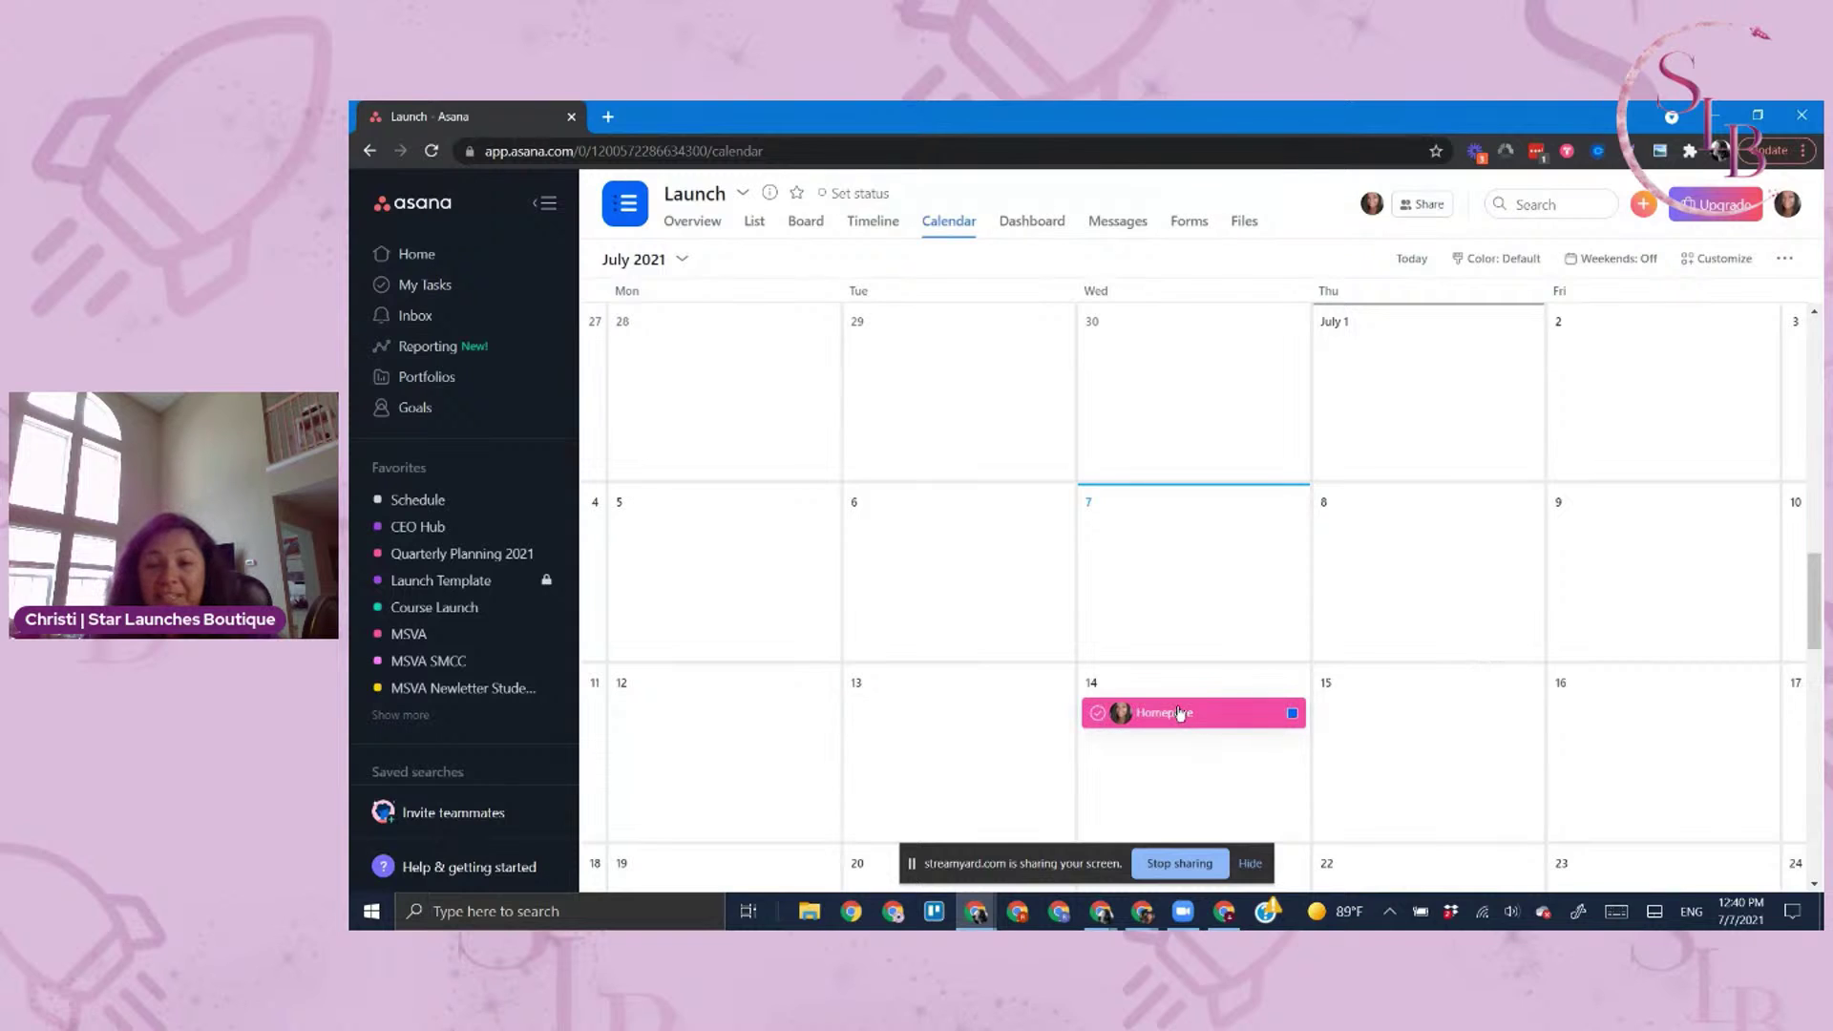
pyautogui.scroll(-2, 1215, 716)
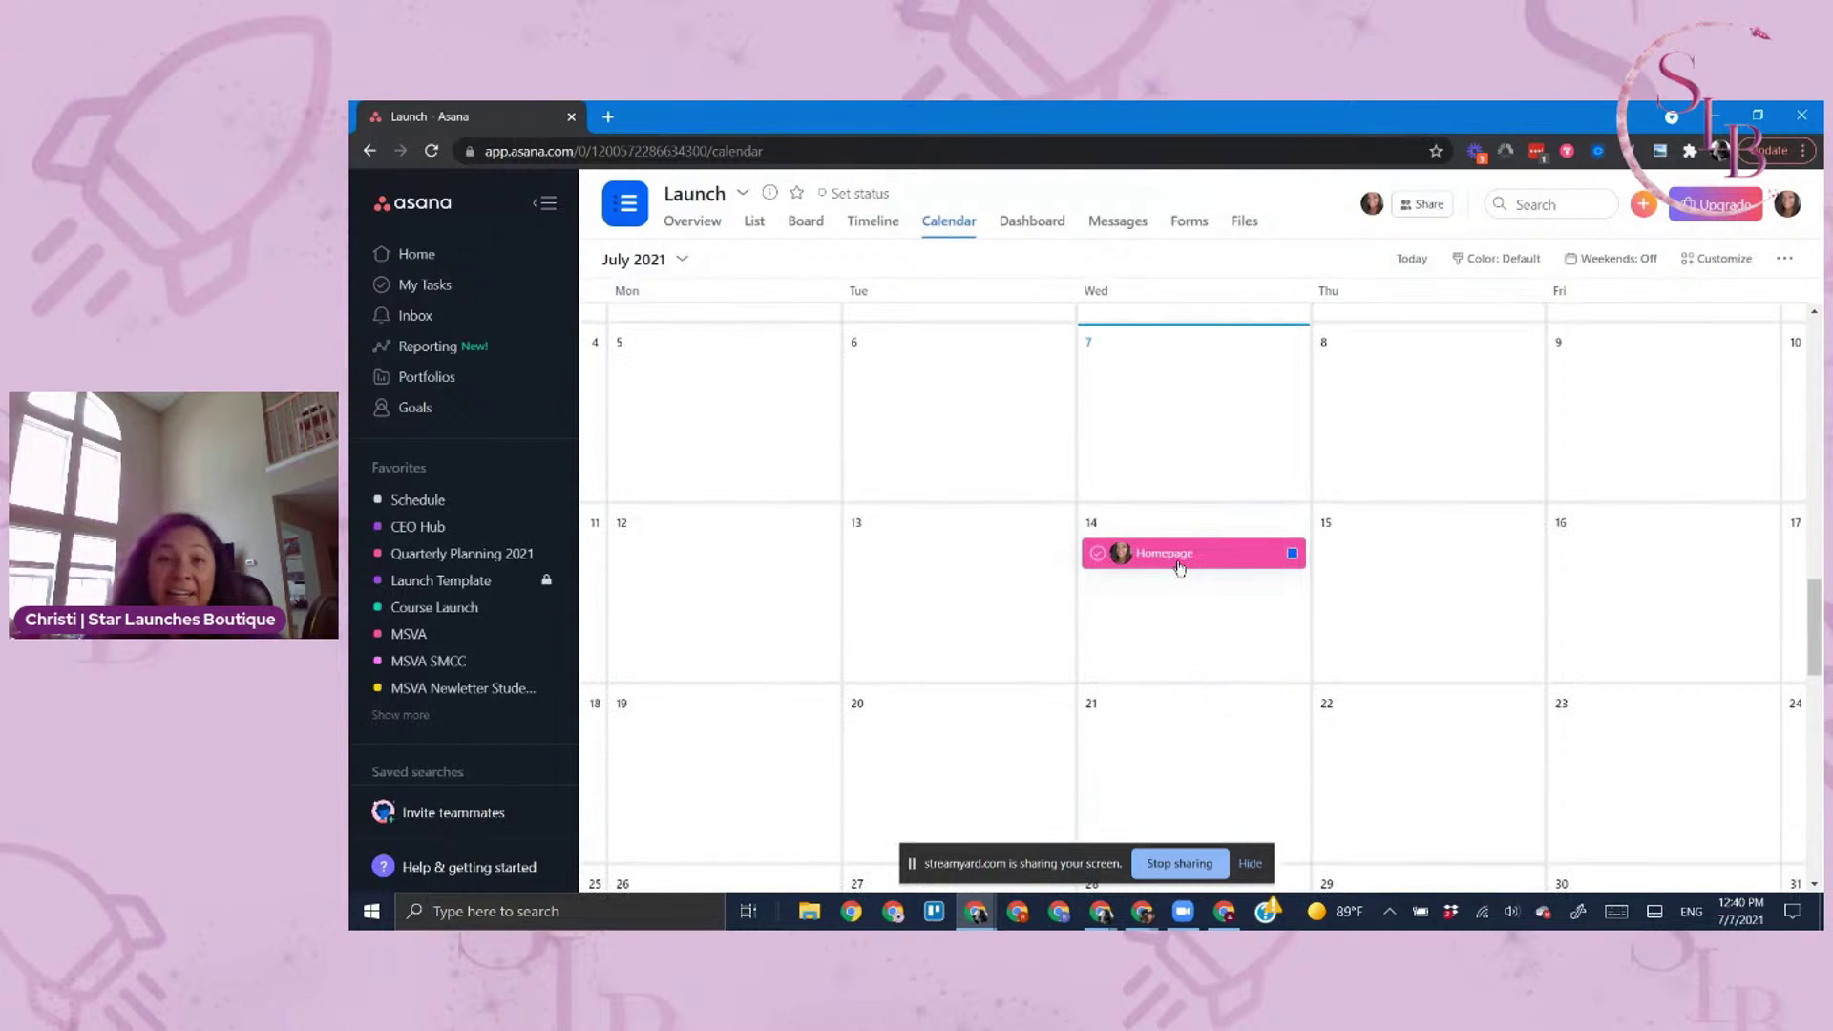
pyautogui.scroll(-3, 1187, 556)
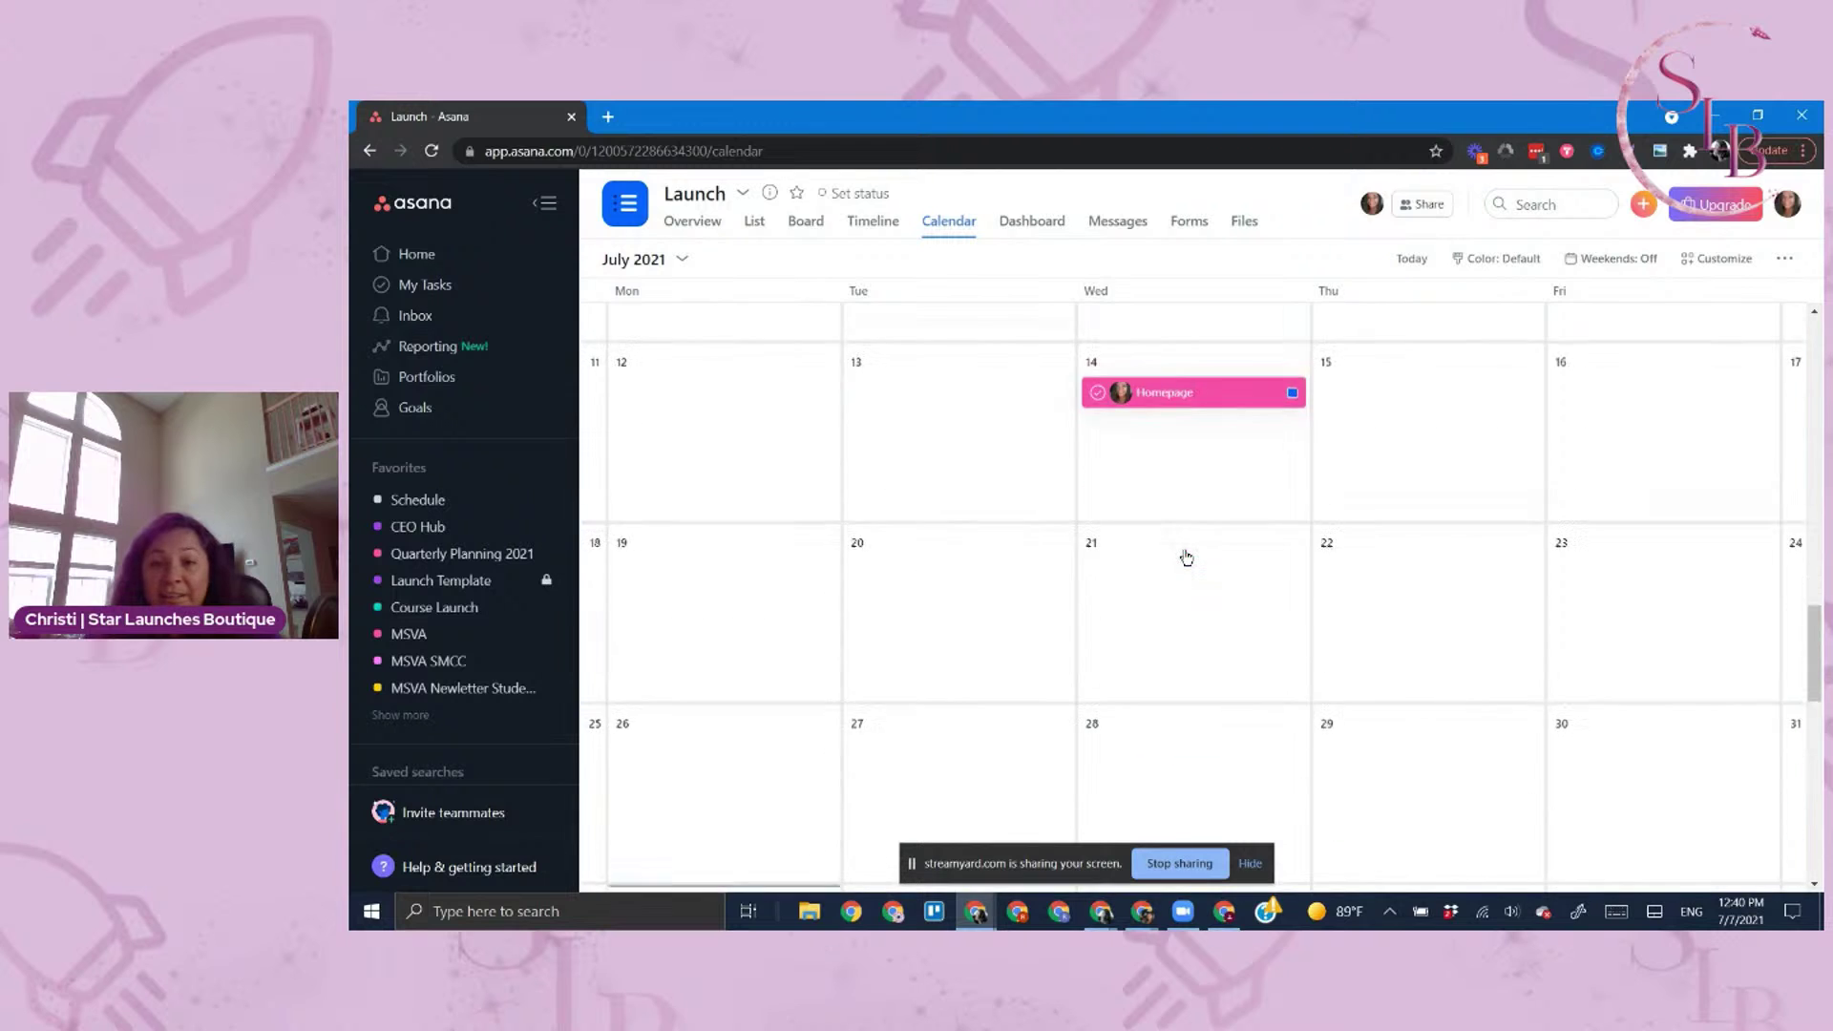
pyautogui.scroll(-10, 1206, 593)
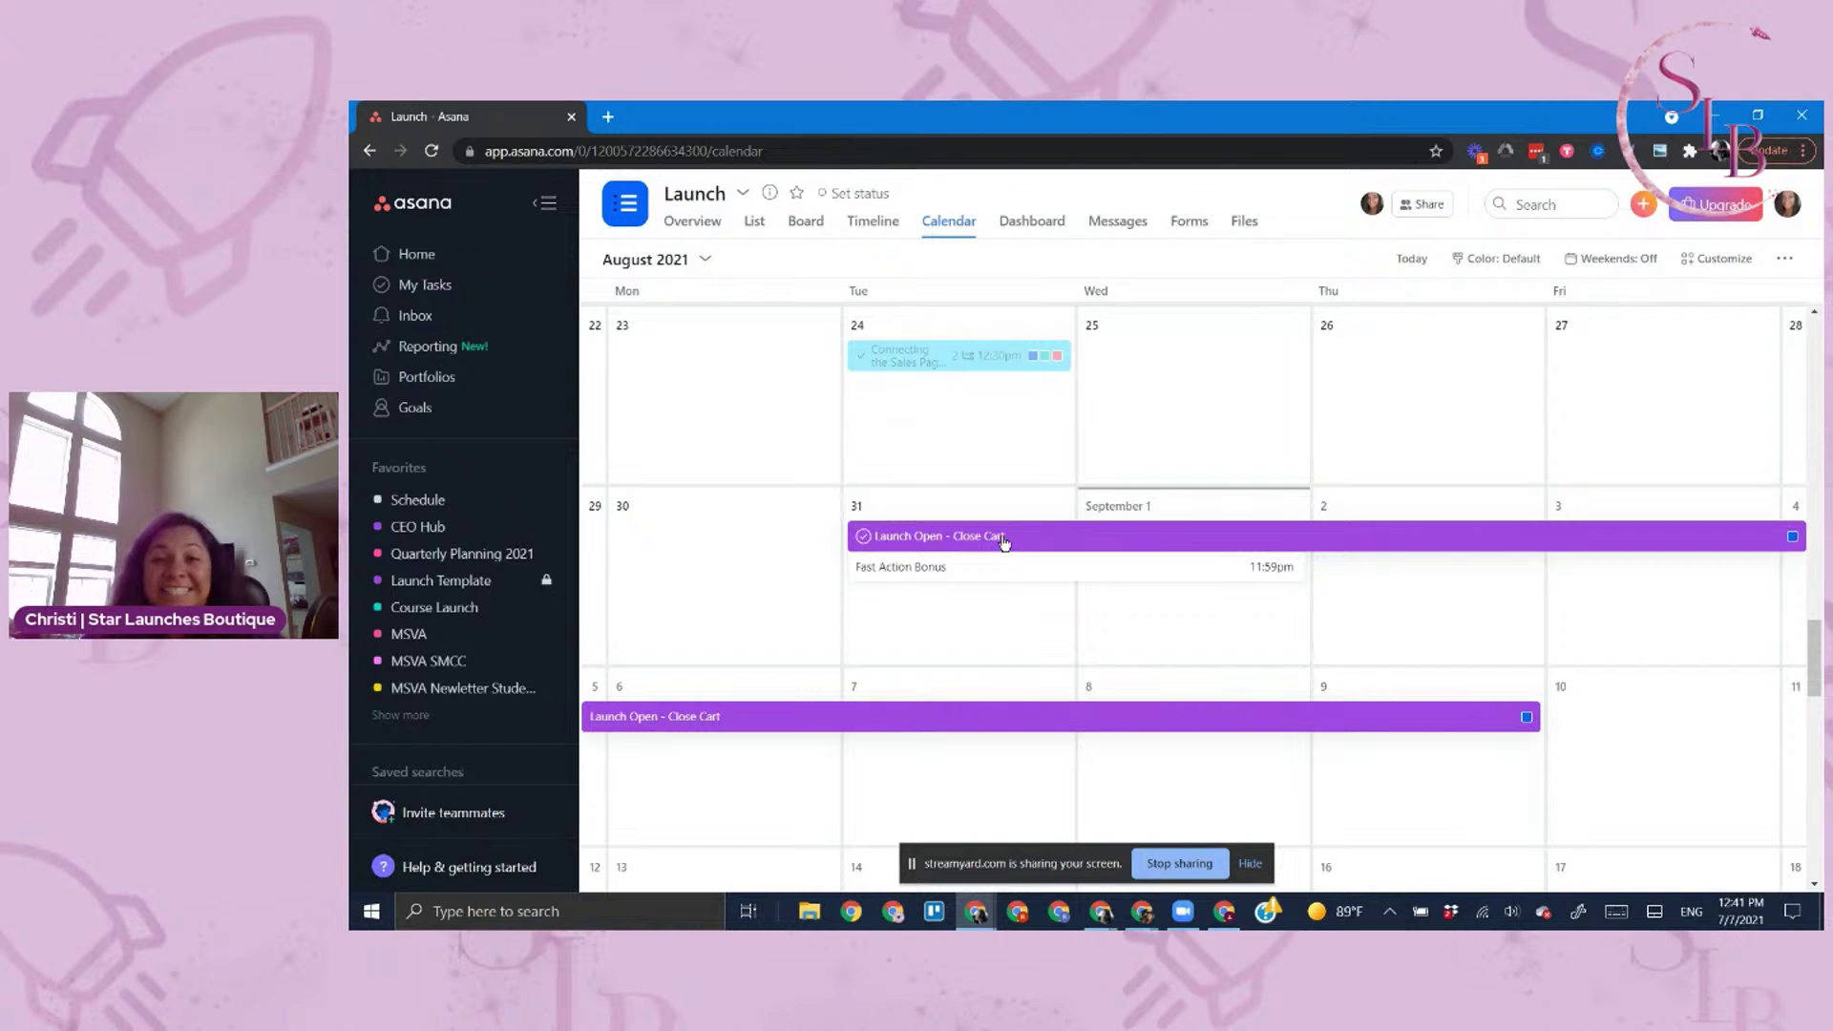
pyautogui.scroll(2, 1004, 542)
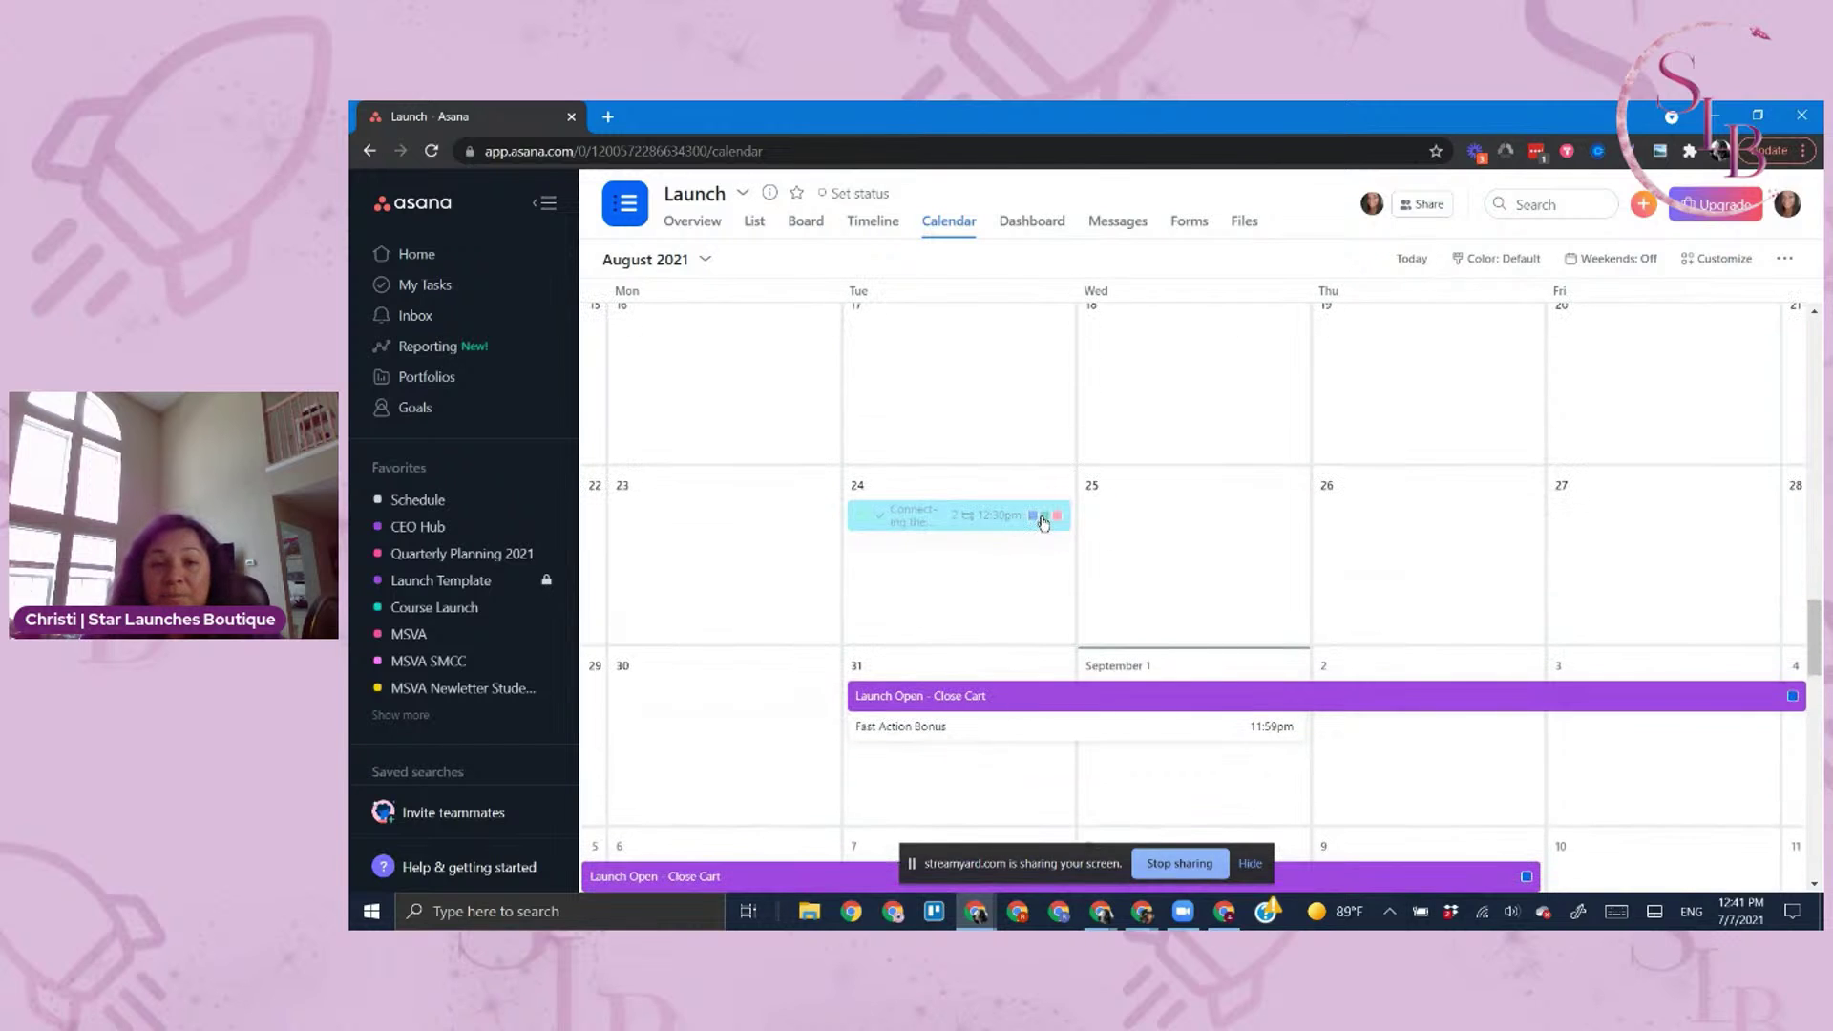
pyautogui.moveTo(1045, 523)
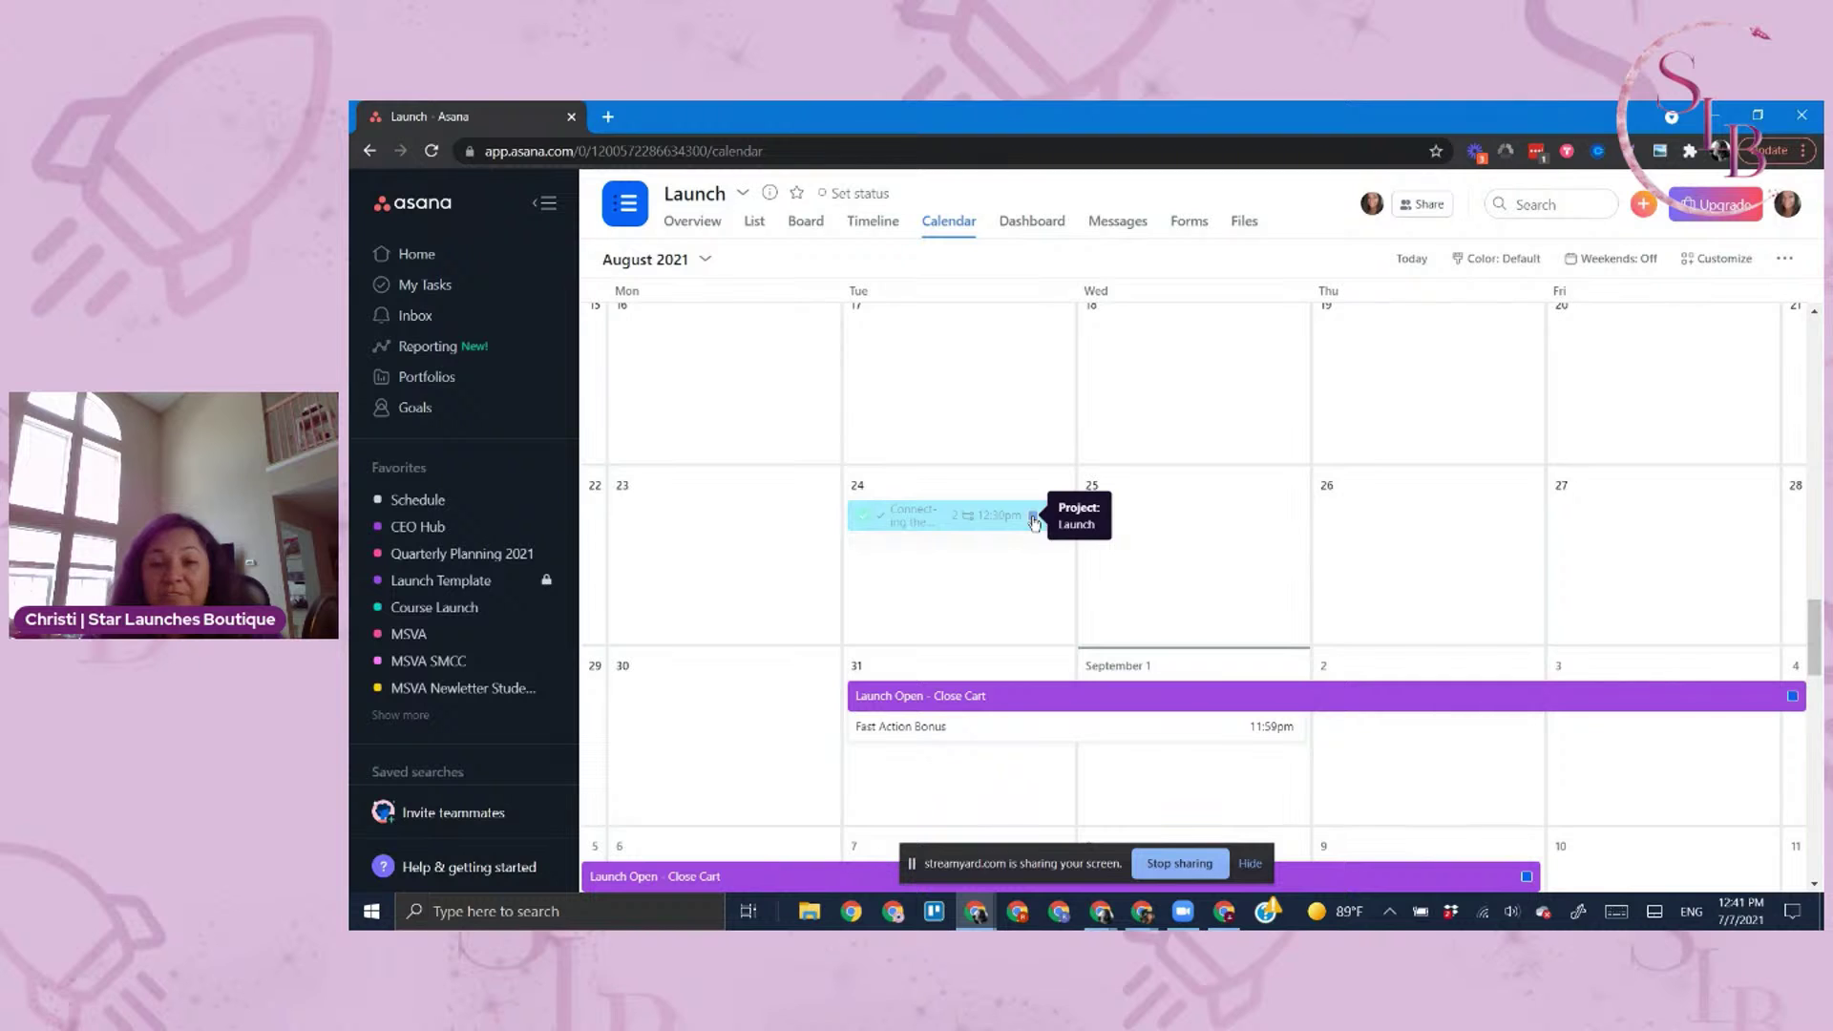
# Compare the project marker on the July 14 Homepage task with those on the late August and September calendar tasks
pyautogui.scroll(7, 1133, 601)
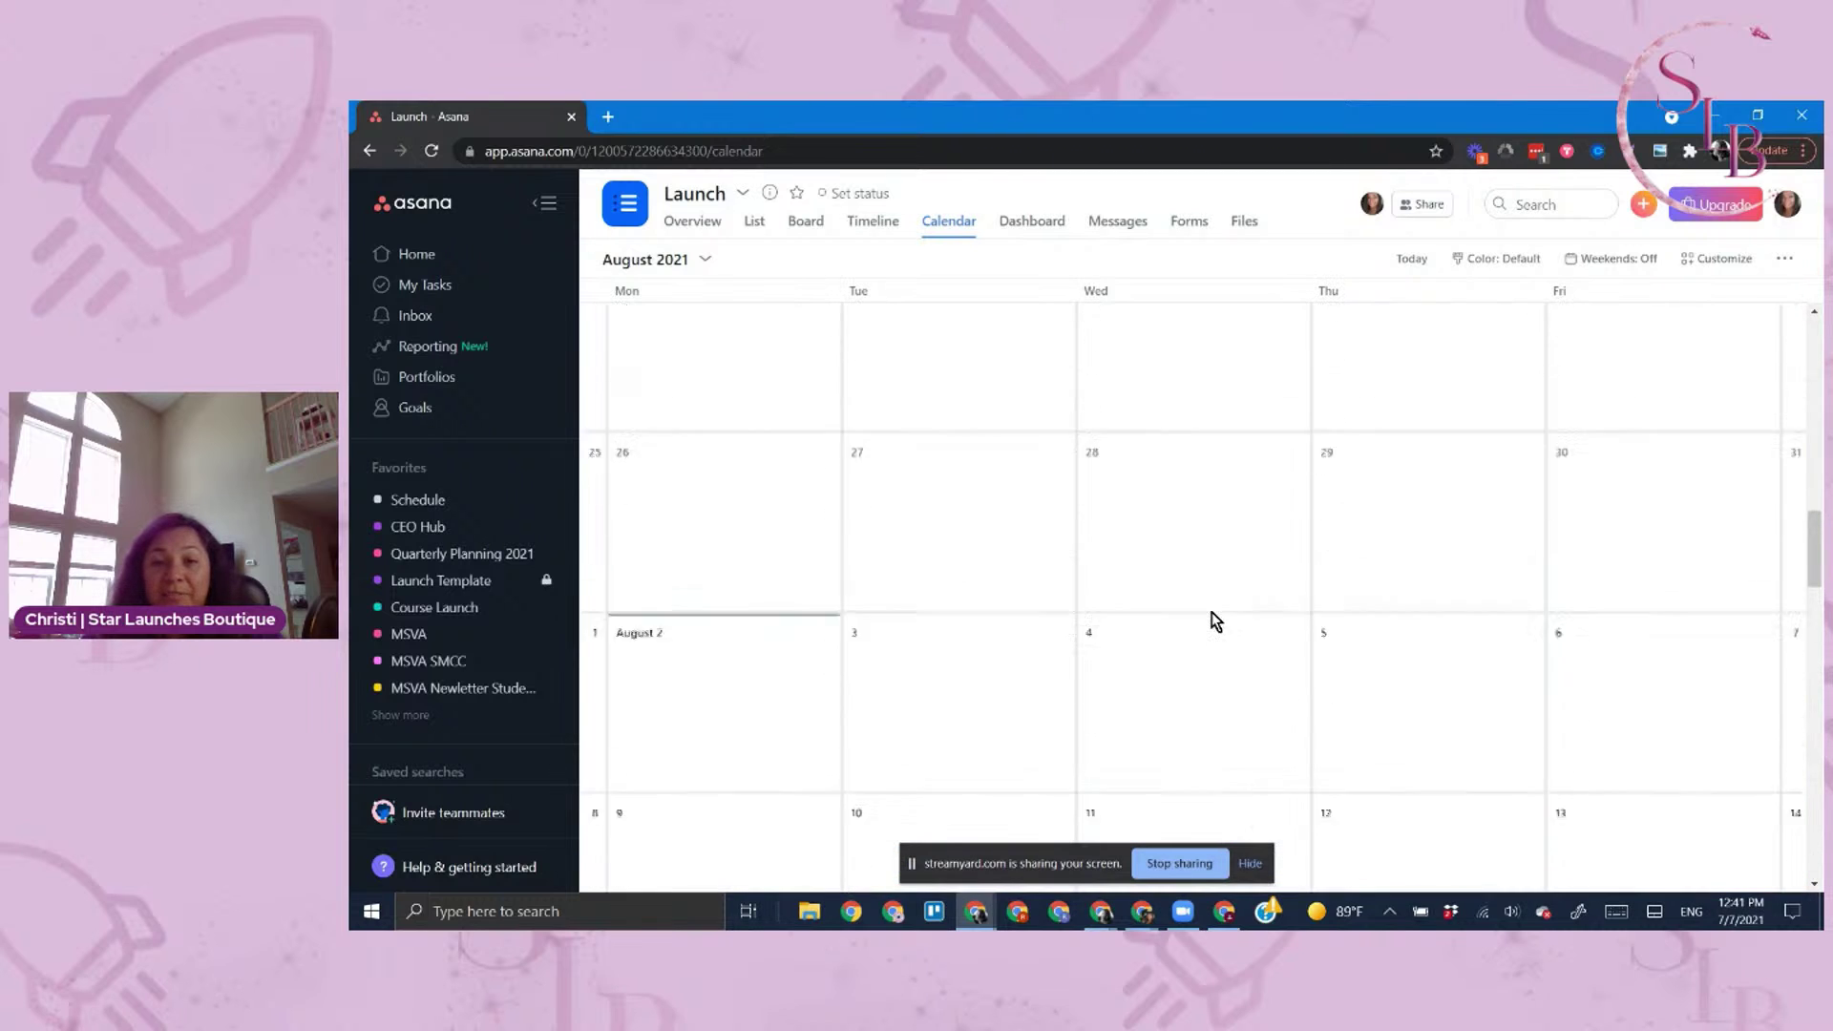
pyautogui.scroll(5, 1212, 616)
pyautogui.moveTo(1293, 558)
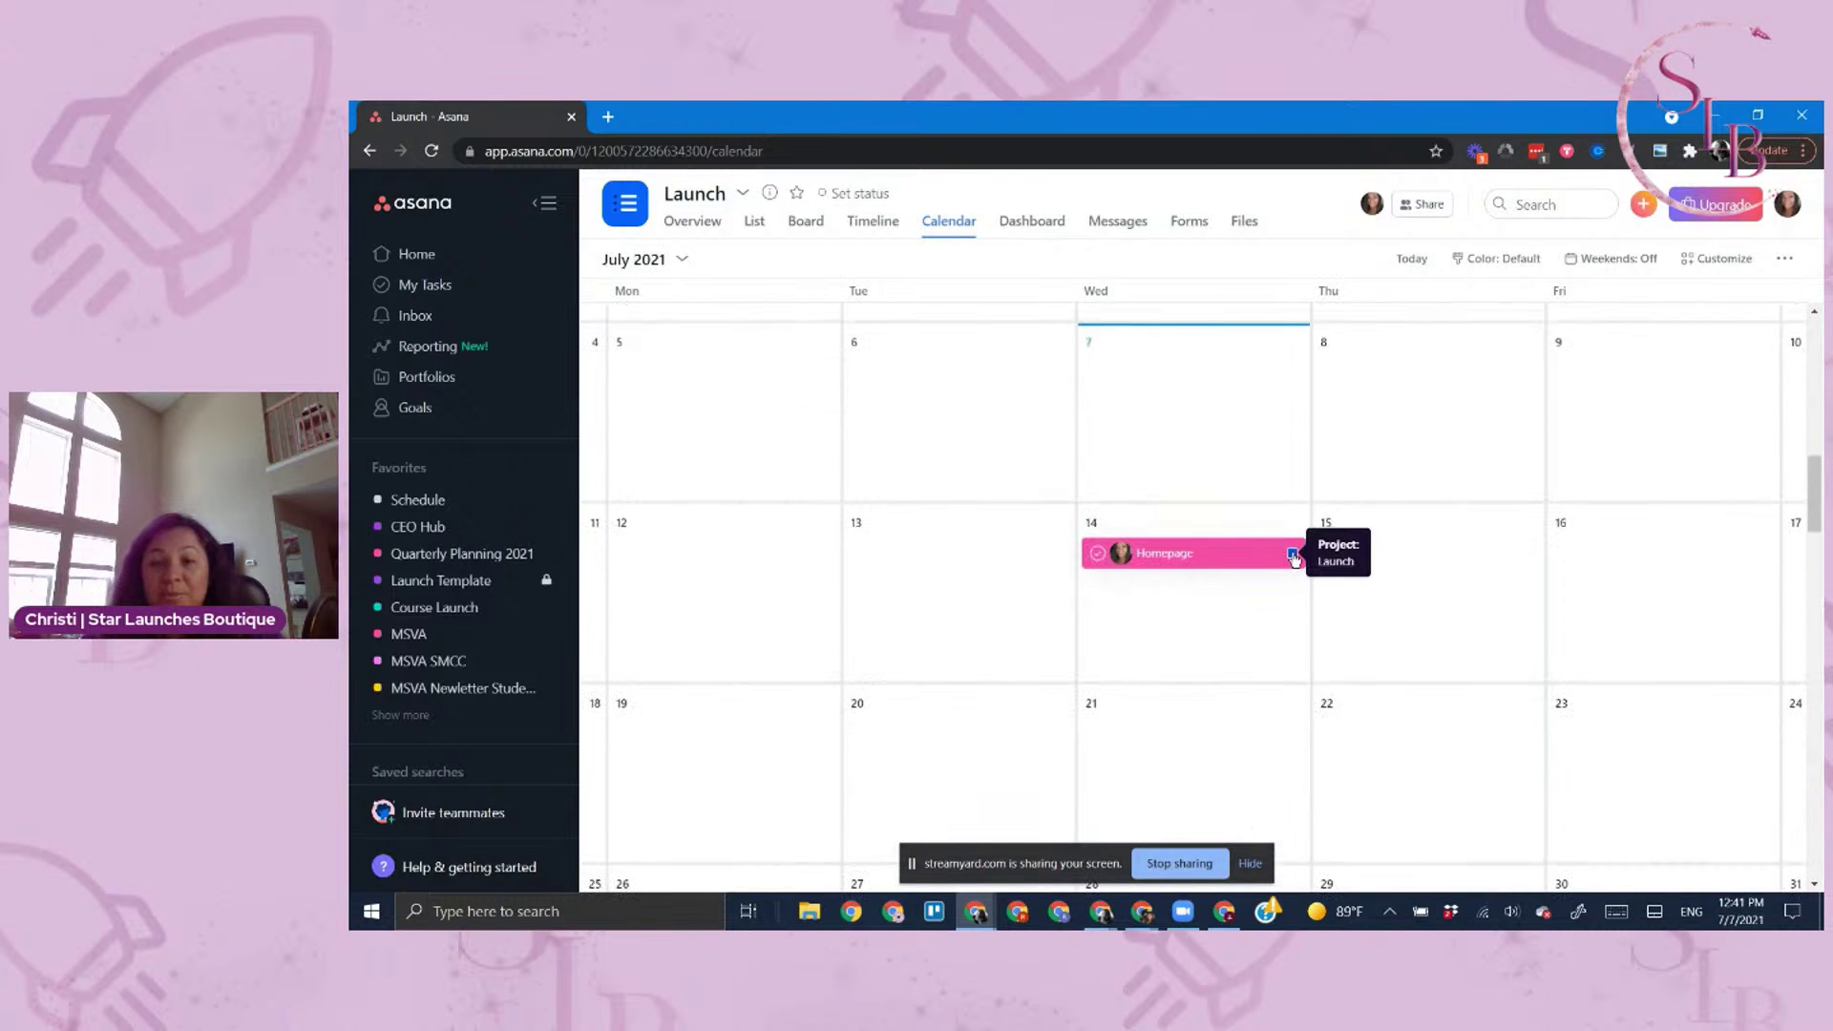
pyautogui.scroll(-4, 1229, 611)
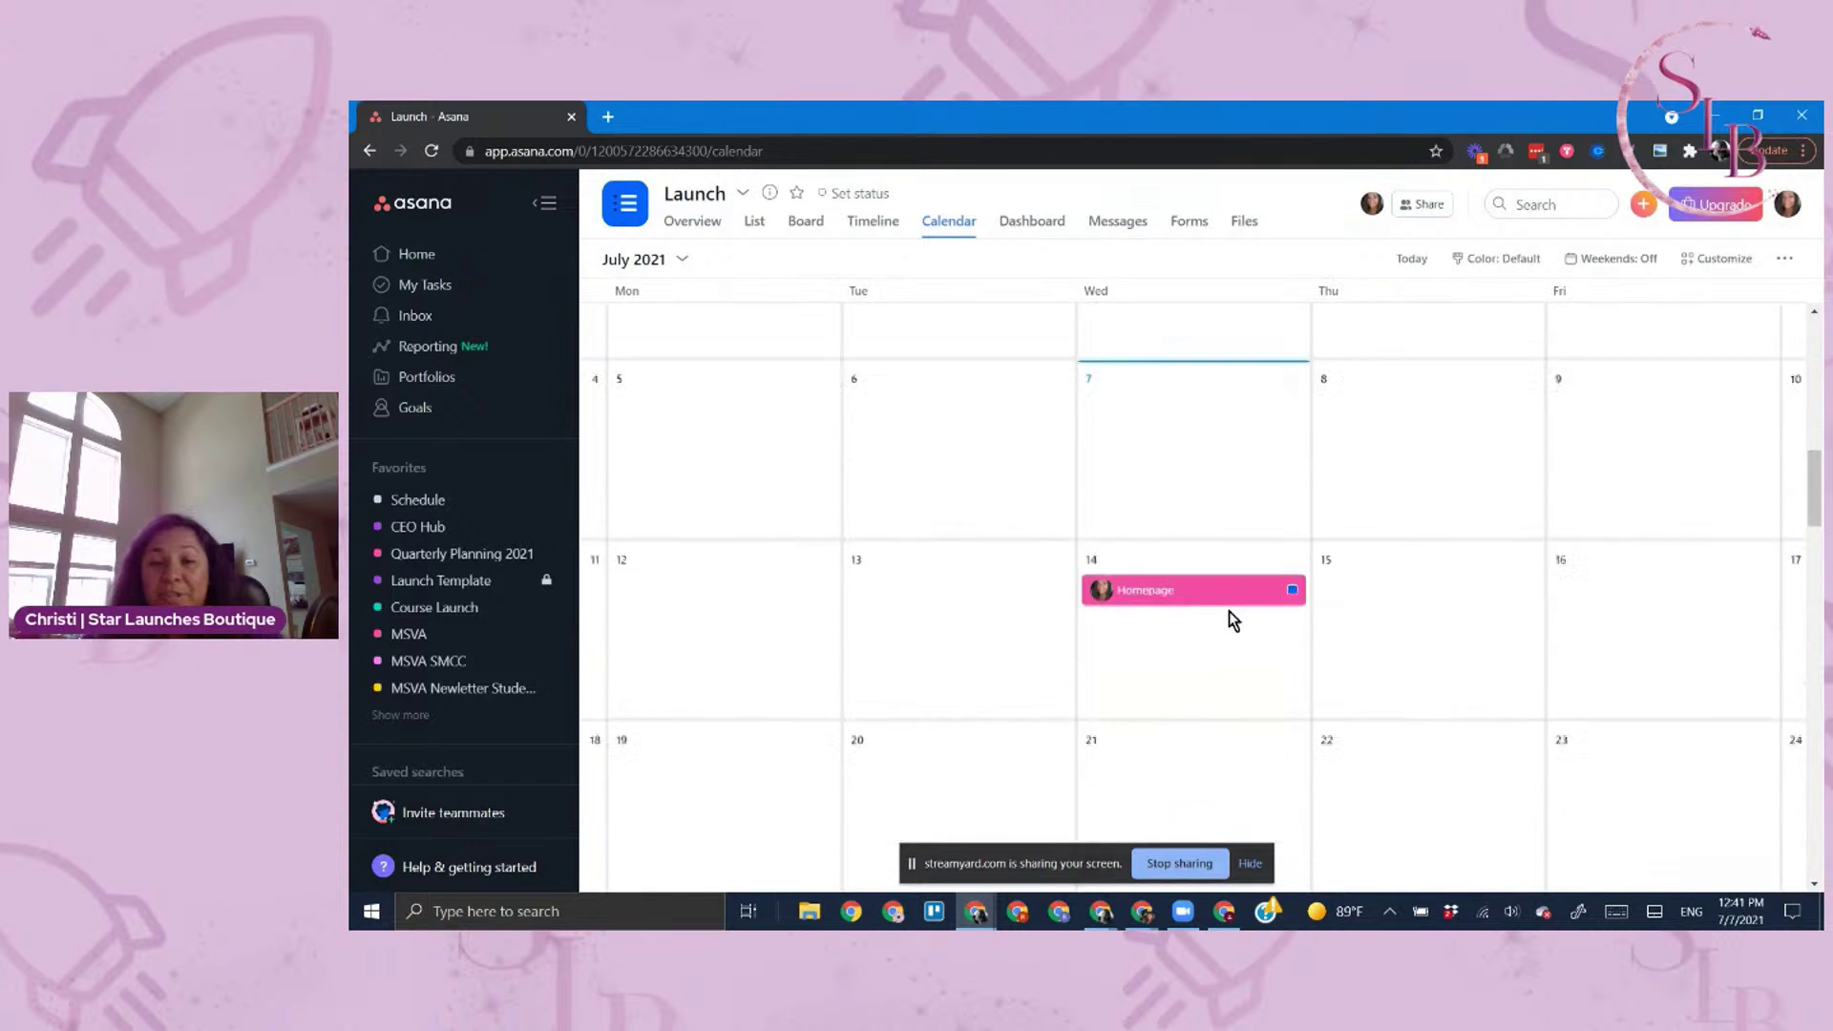
pyautogui.scroll(-10, 1229, 611)
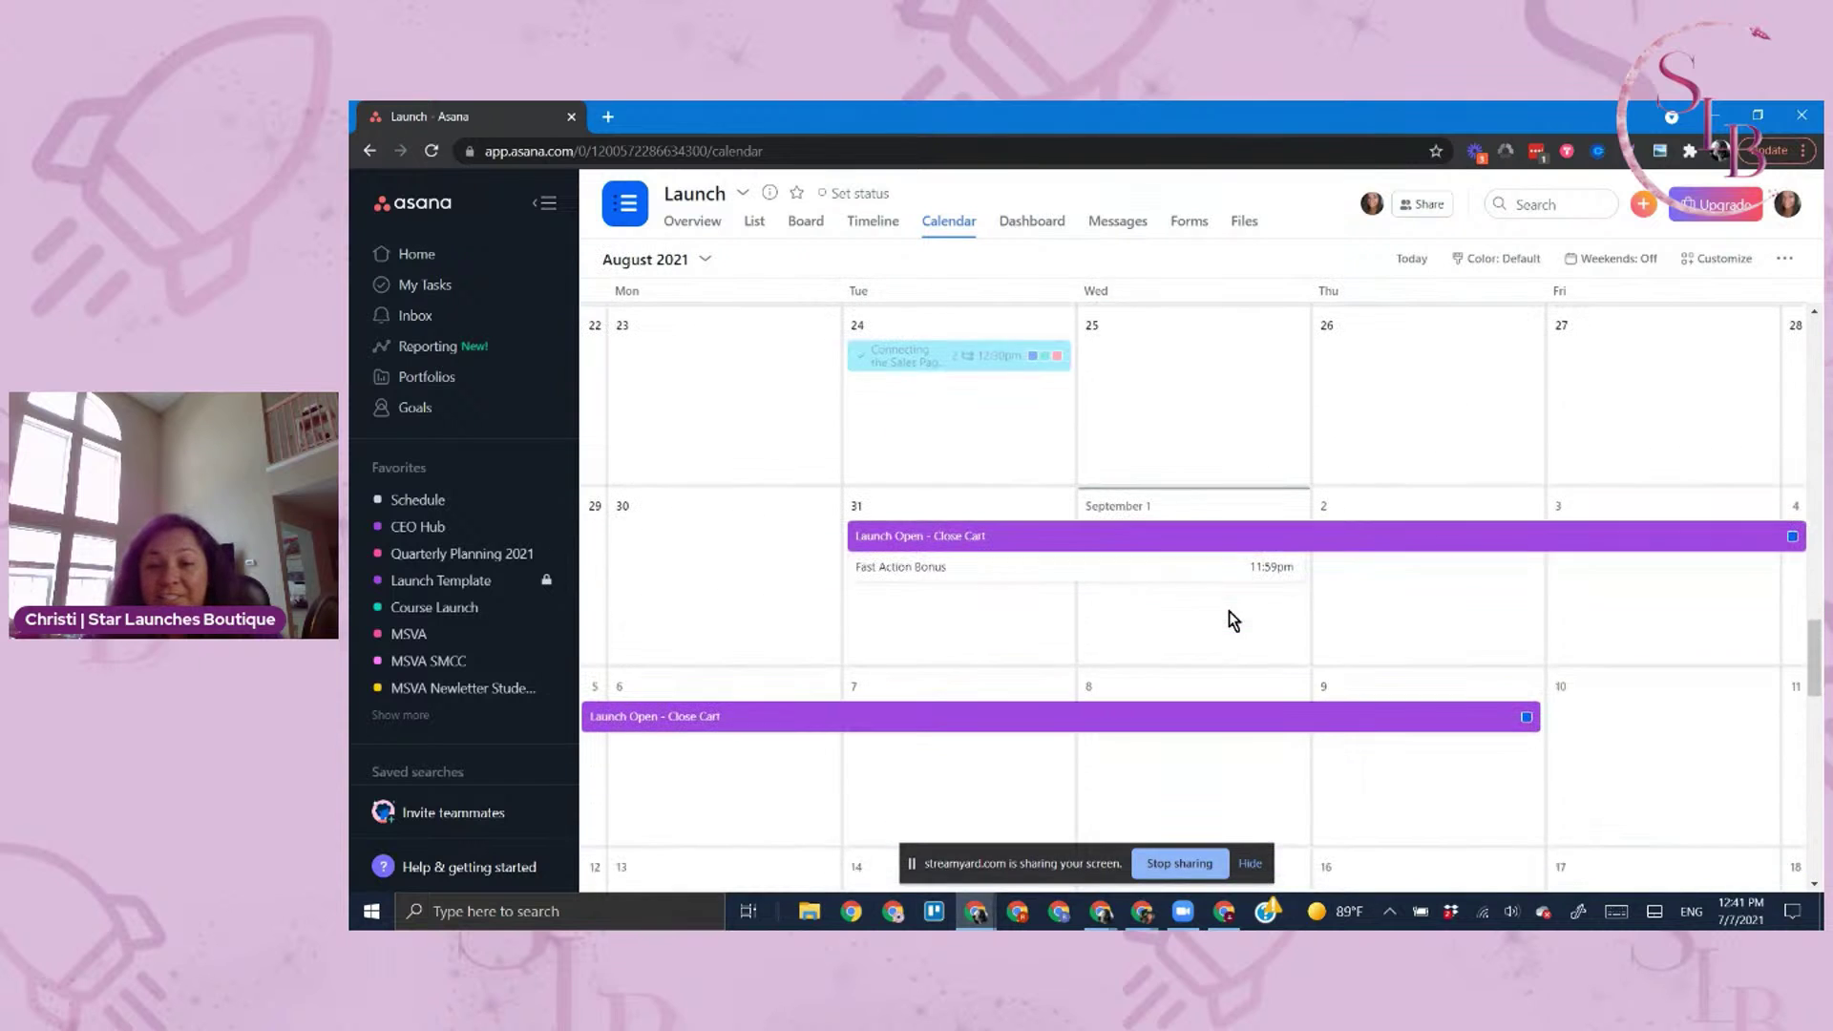
pyautogui.moveTo(1526, 723)
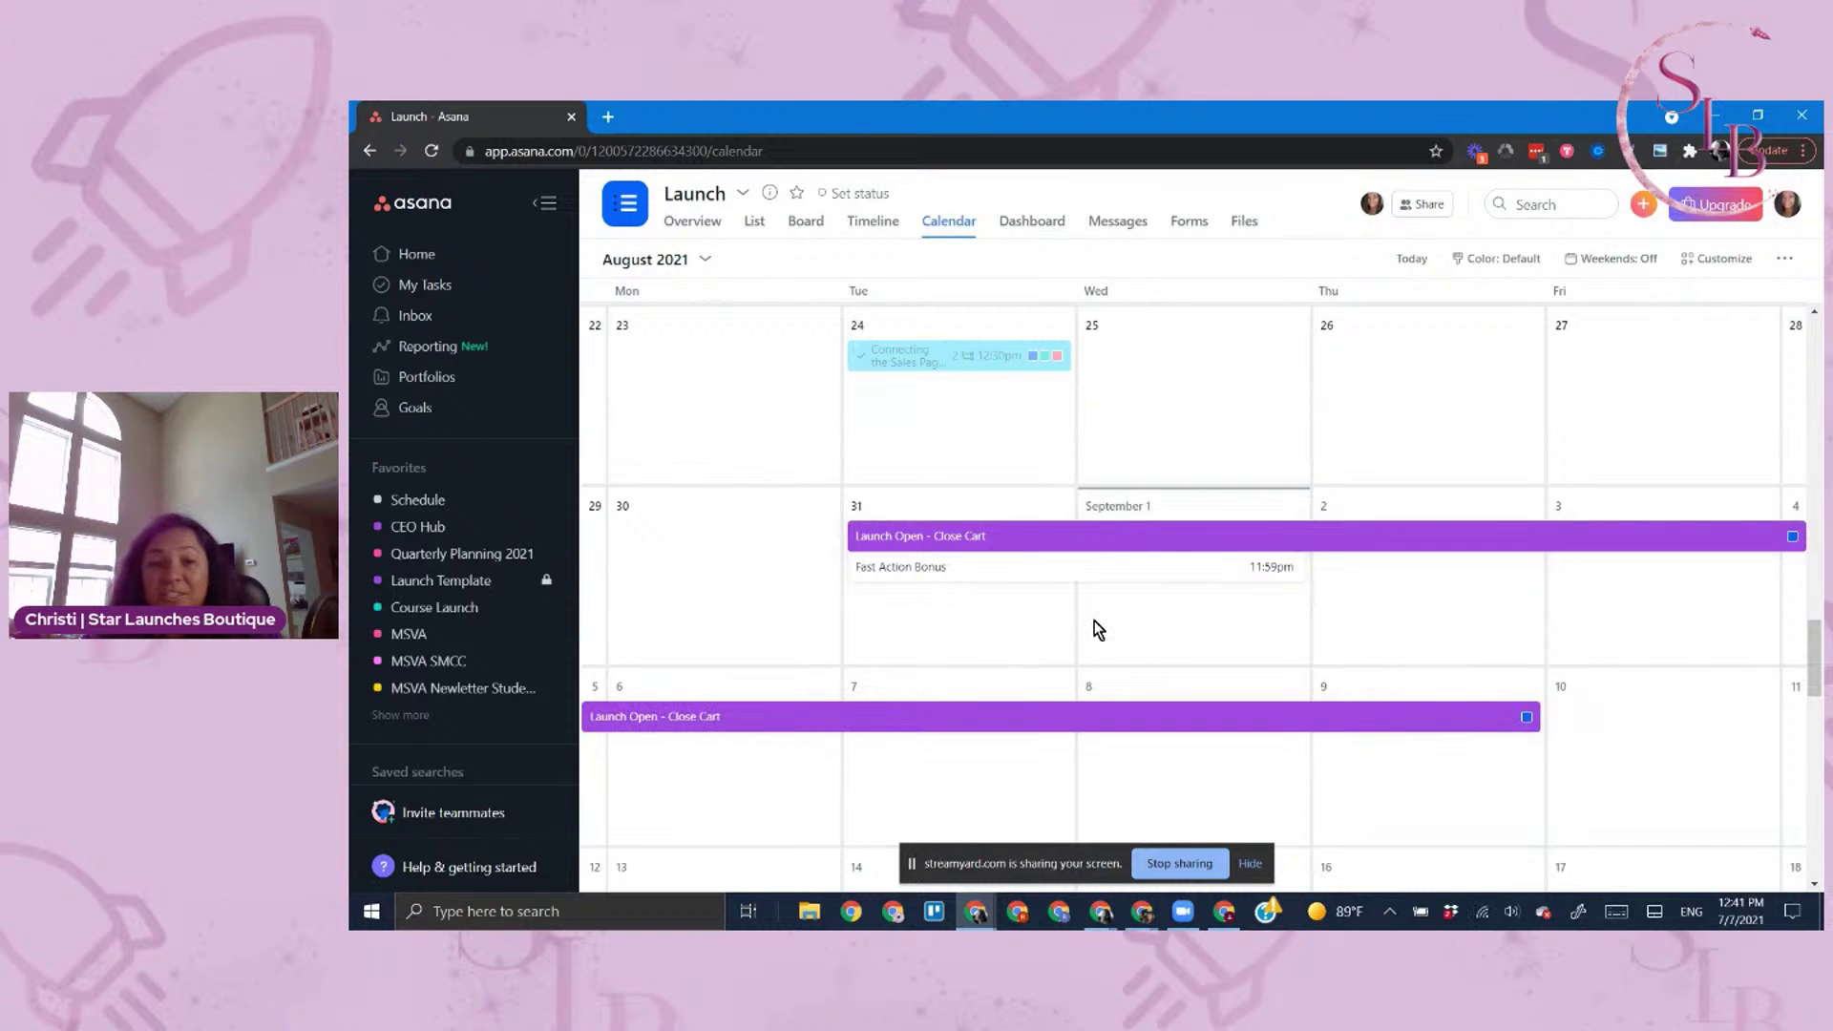
pyautogui.scroll(2, 1094, 621)
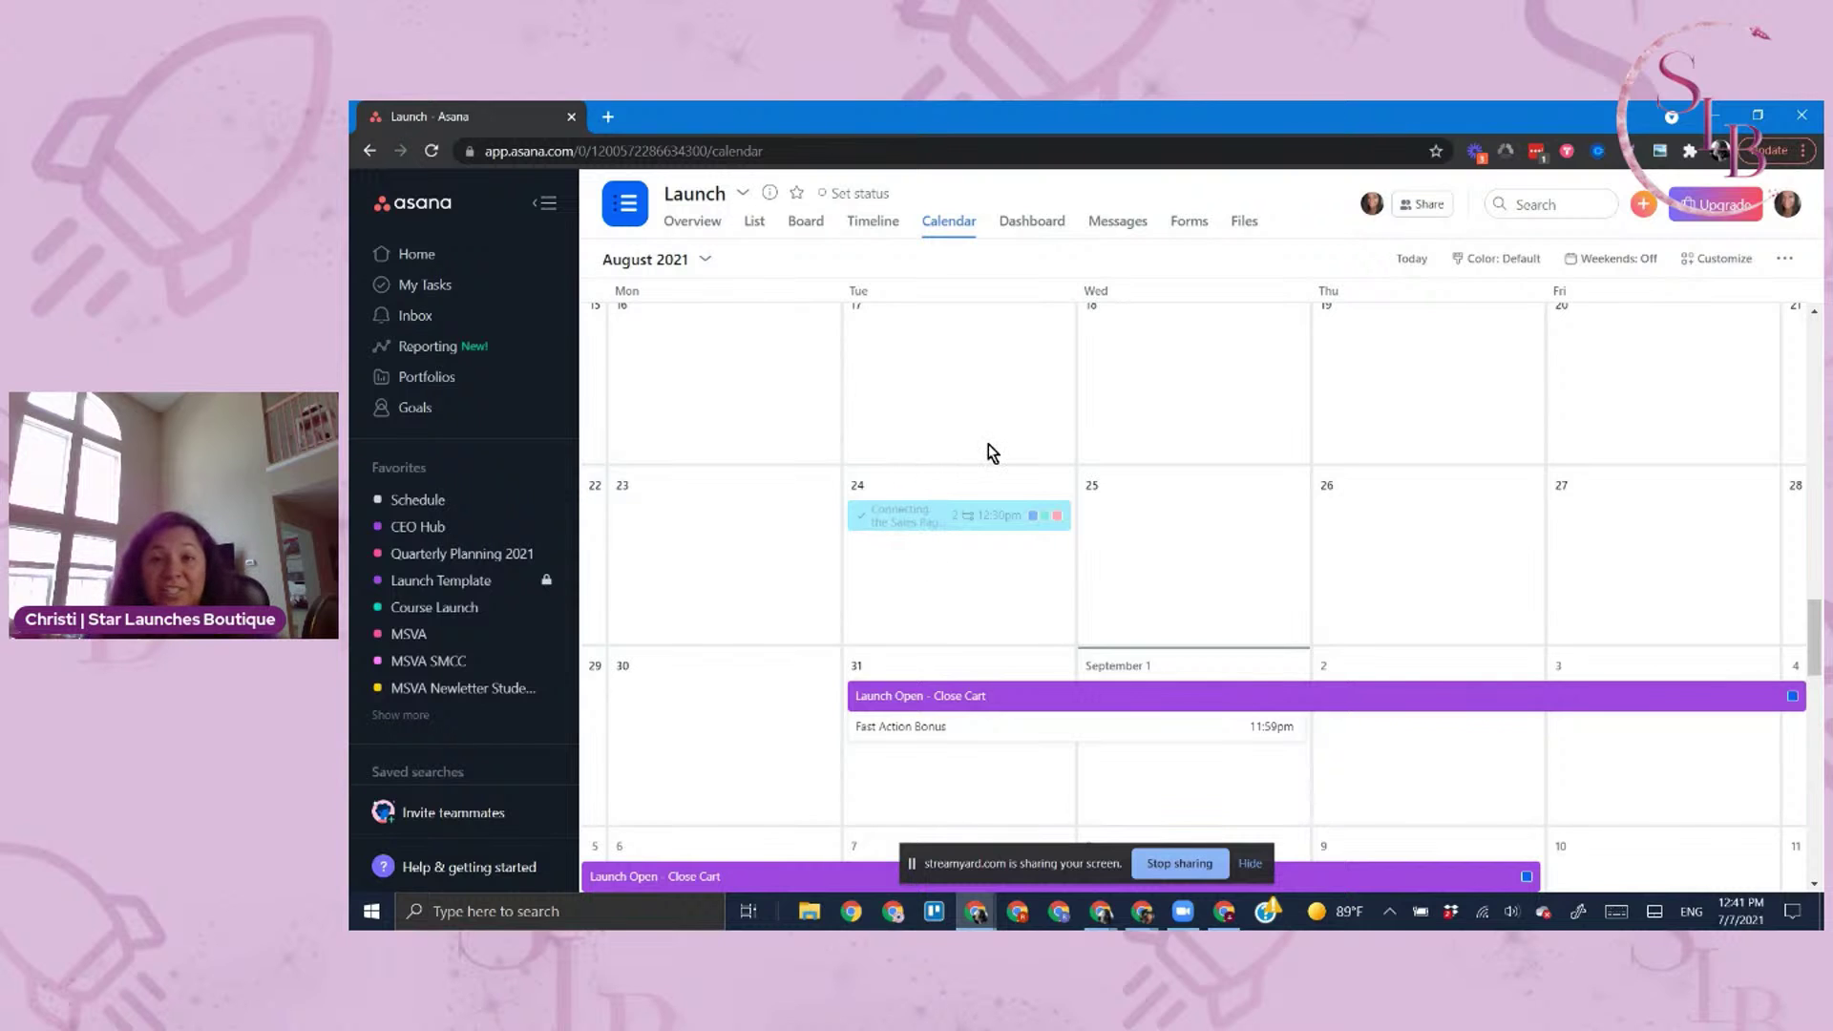
pyautogui.scroll(-2, 1111, 666)
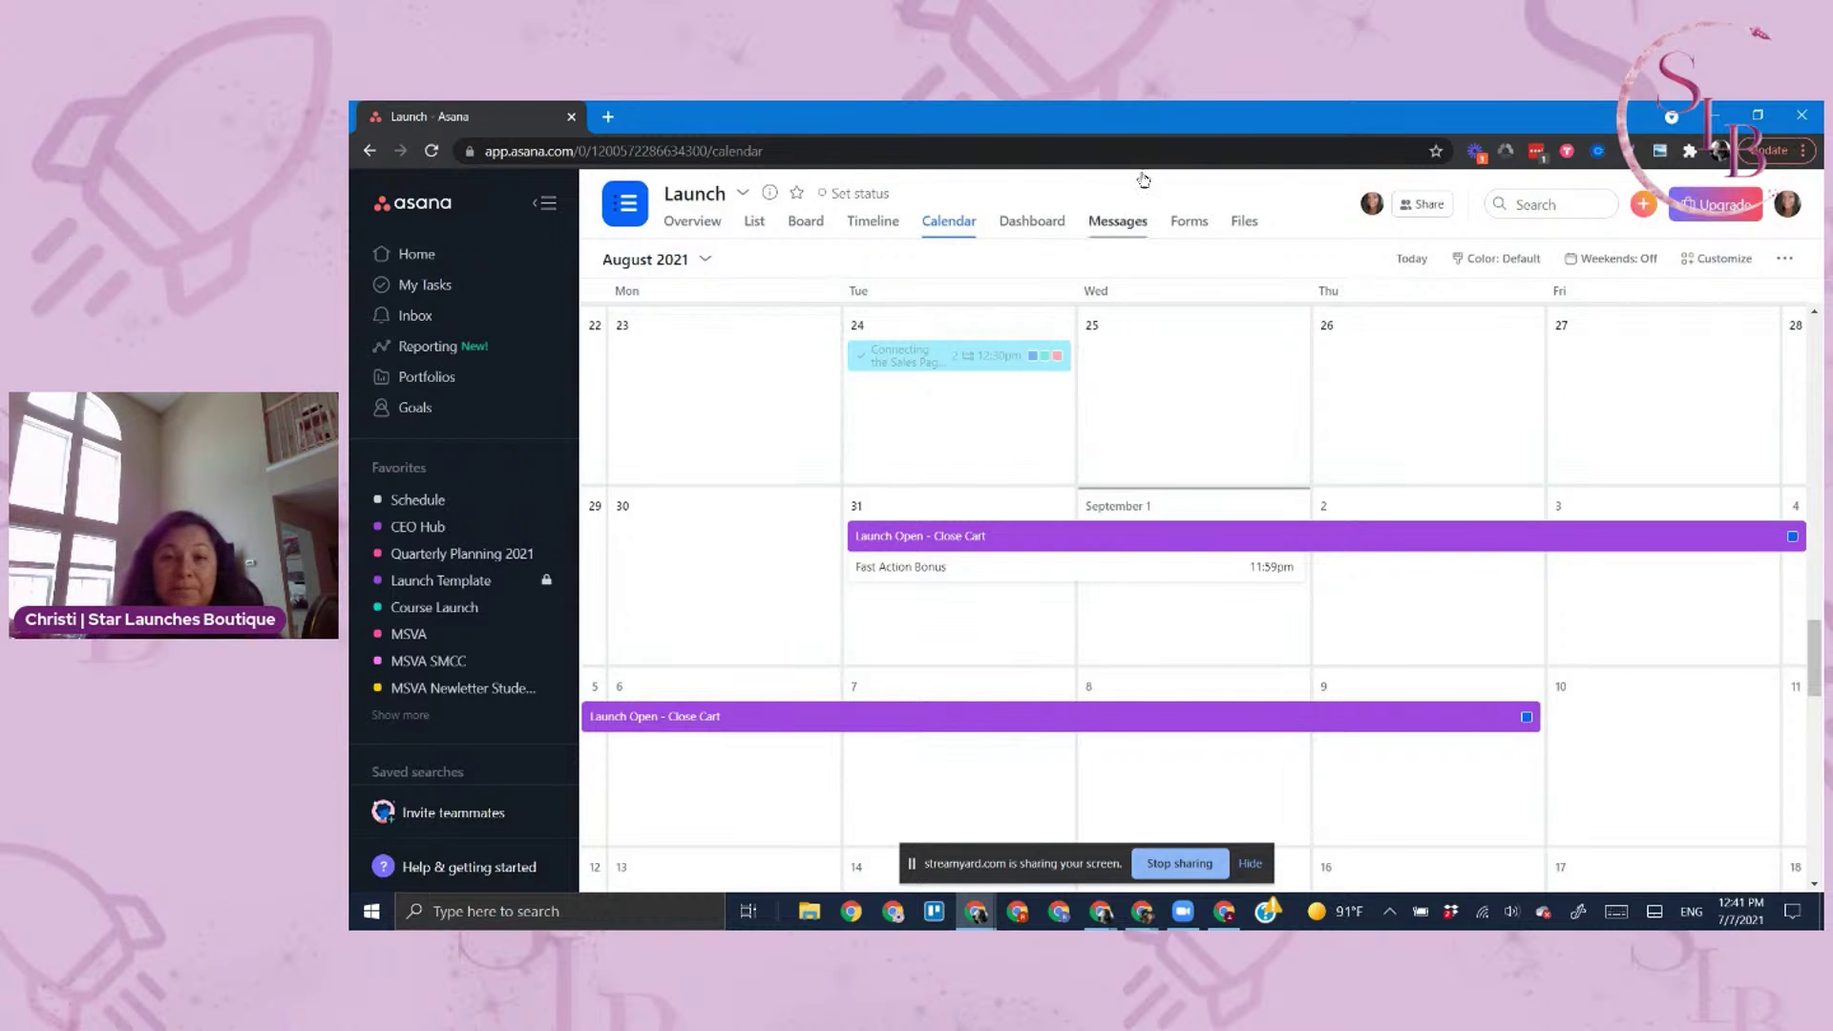
# Review the project dashboard's task counts and its charts by section, completion status, assignee and completion over time
pyautogui.click(1050, 225)
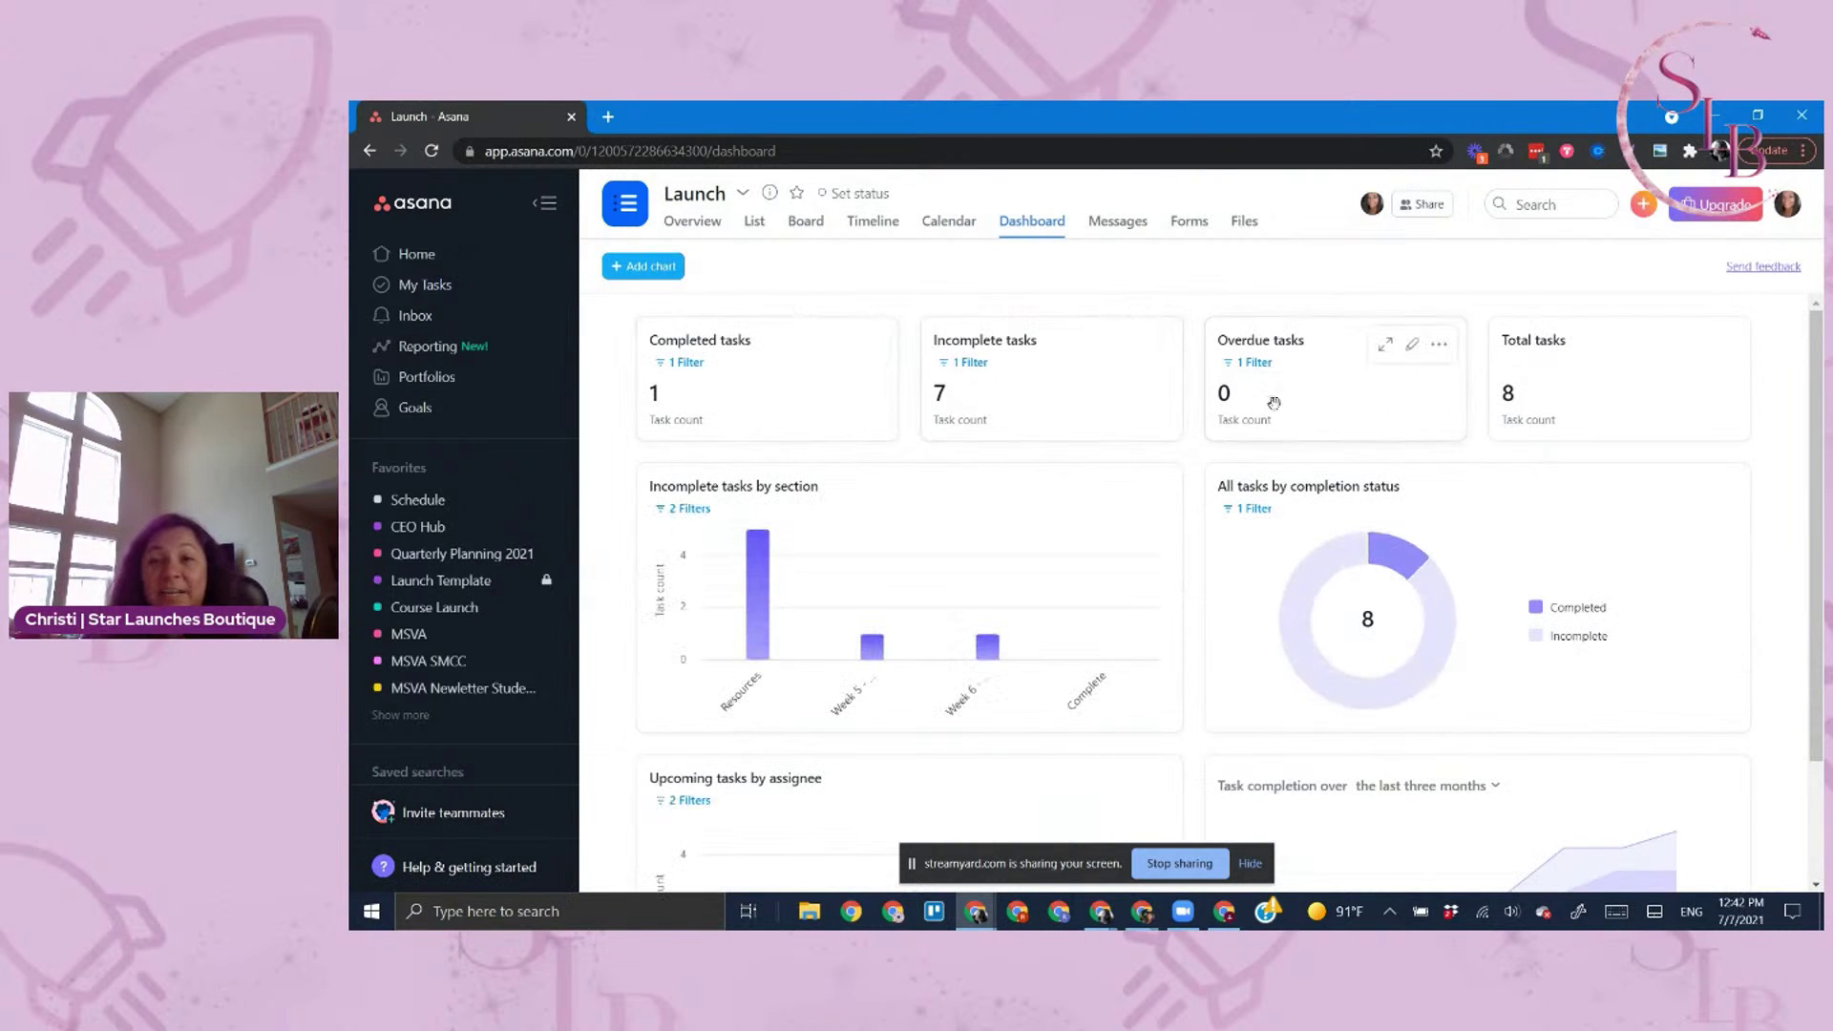
pyautogui.scroll(-2, 1337, 573)
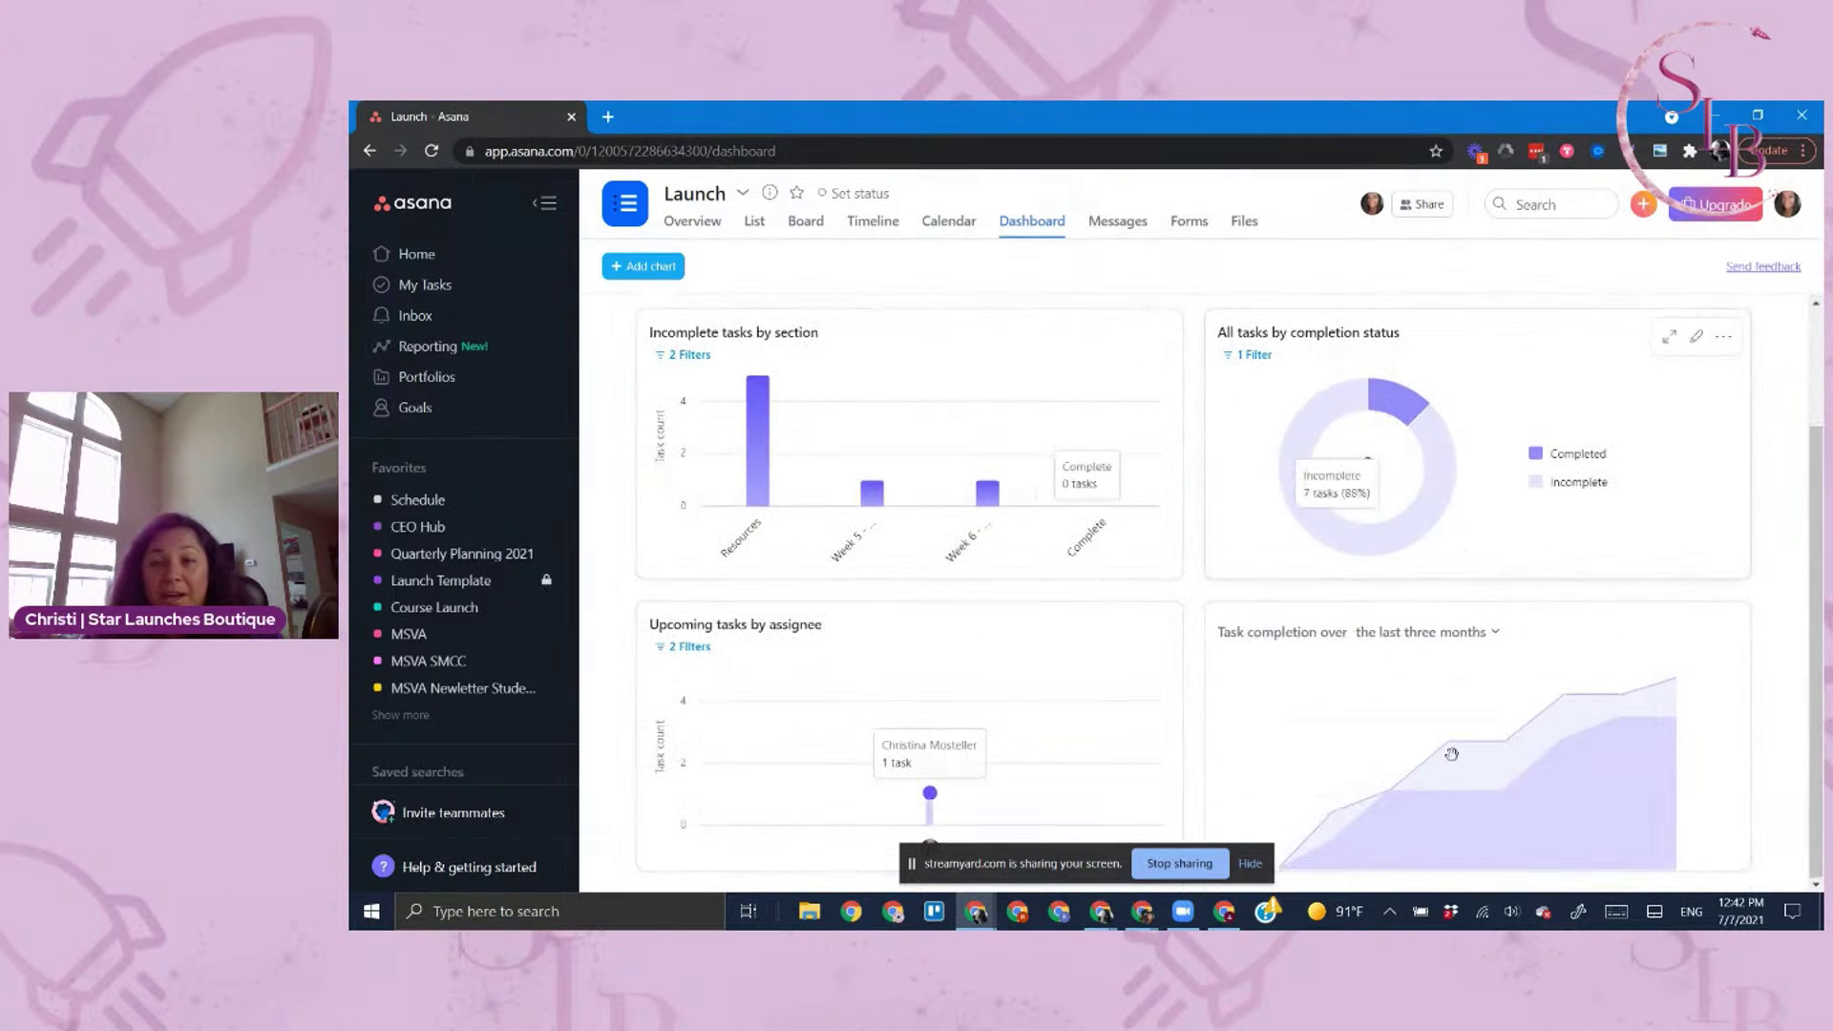
pyautogui.scroll(2, 1026, 708)
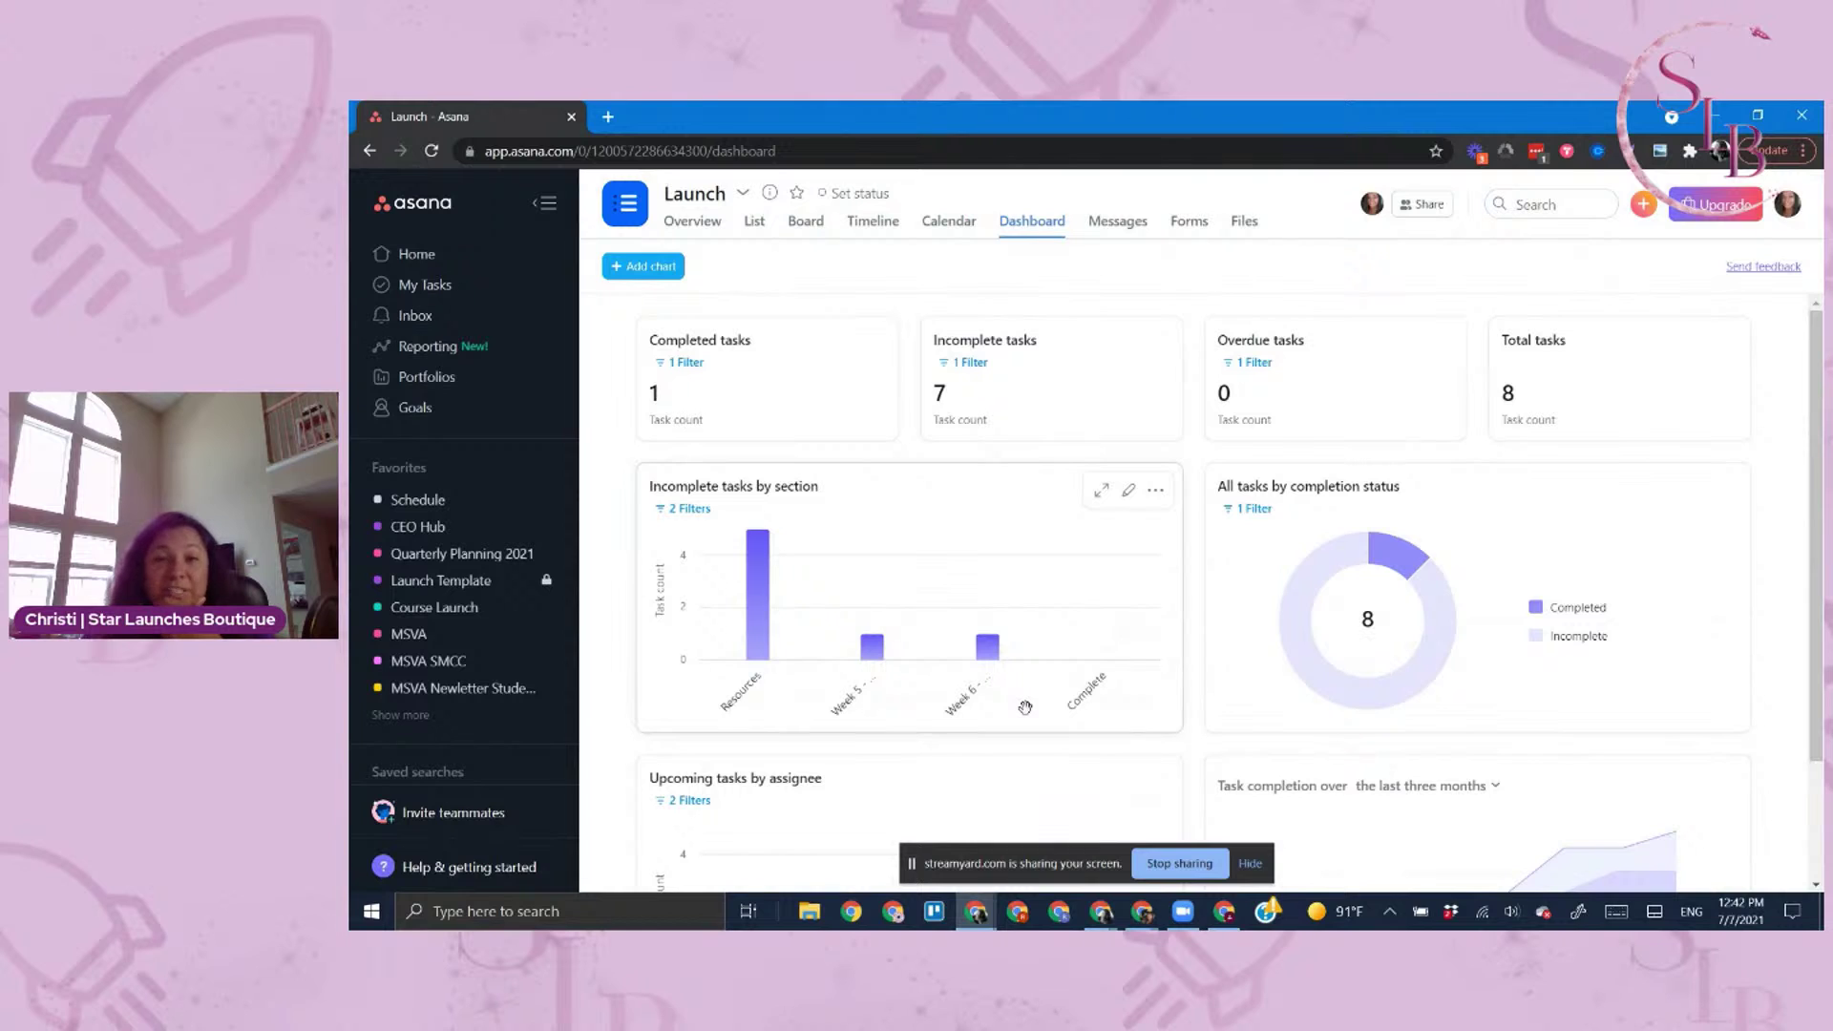
# Look through the project's Messages, Forms and Files pages
pyautogui.click(1118, 221)
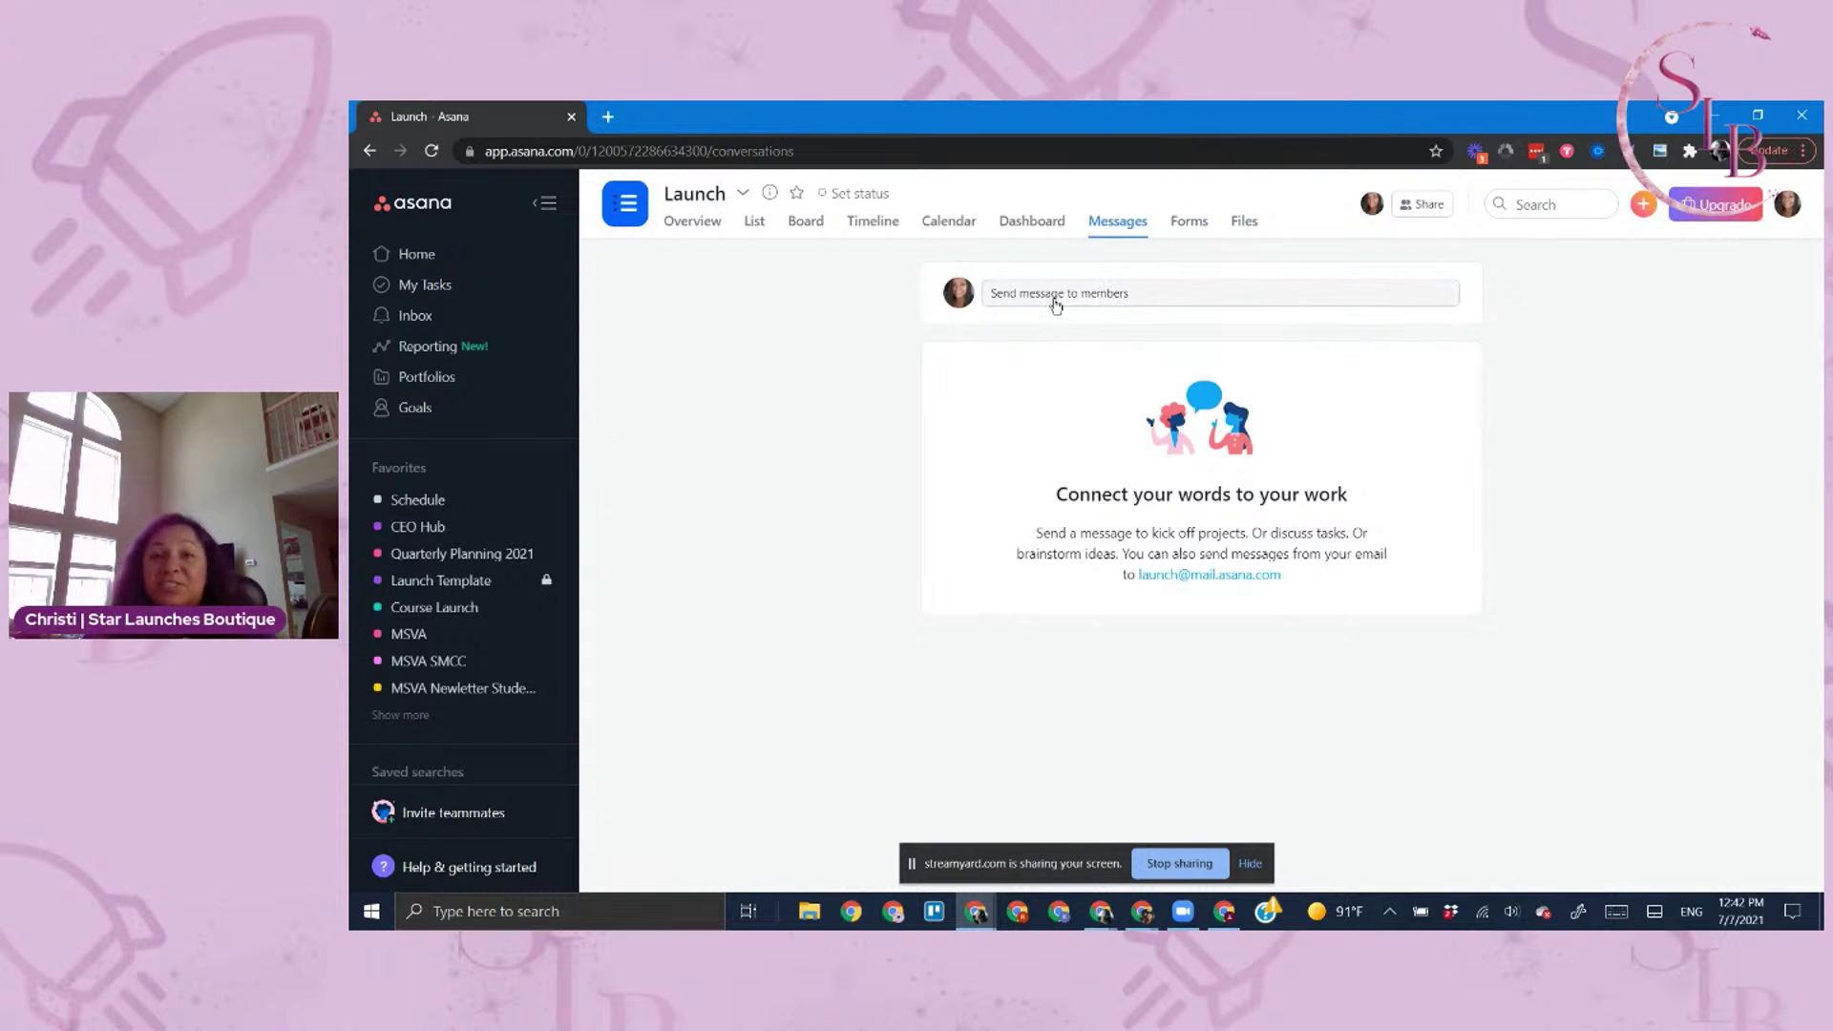
pyautogui.click(1199, 226)
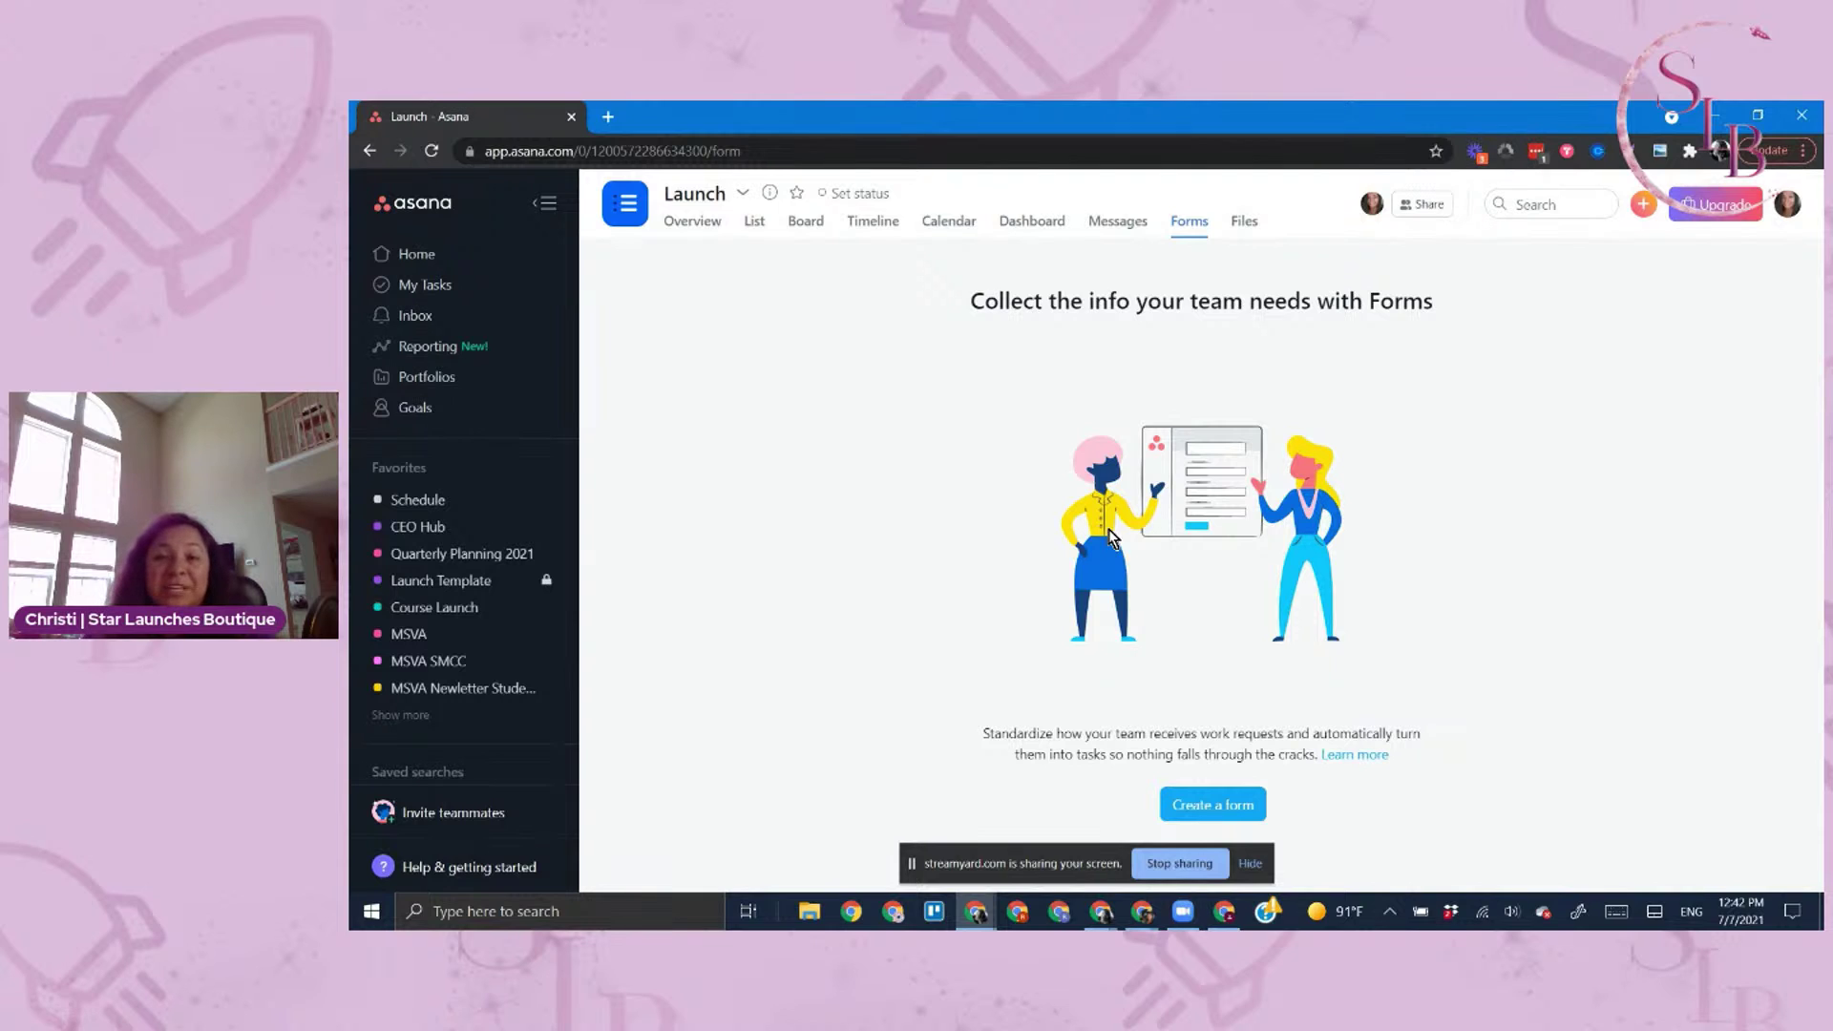
pyautogui.click(1243, 225)
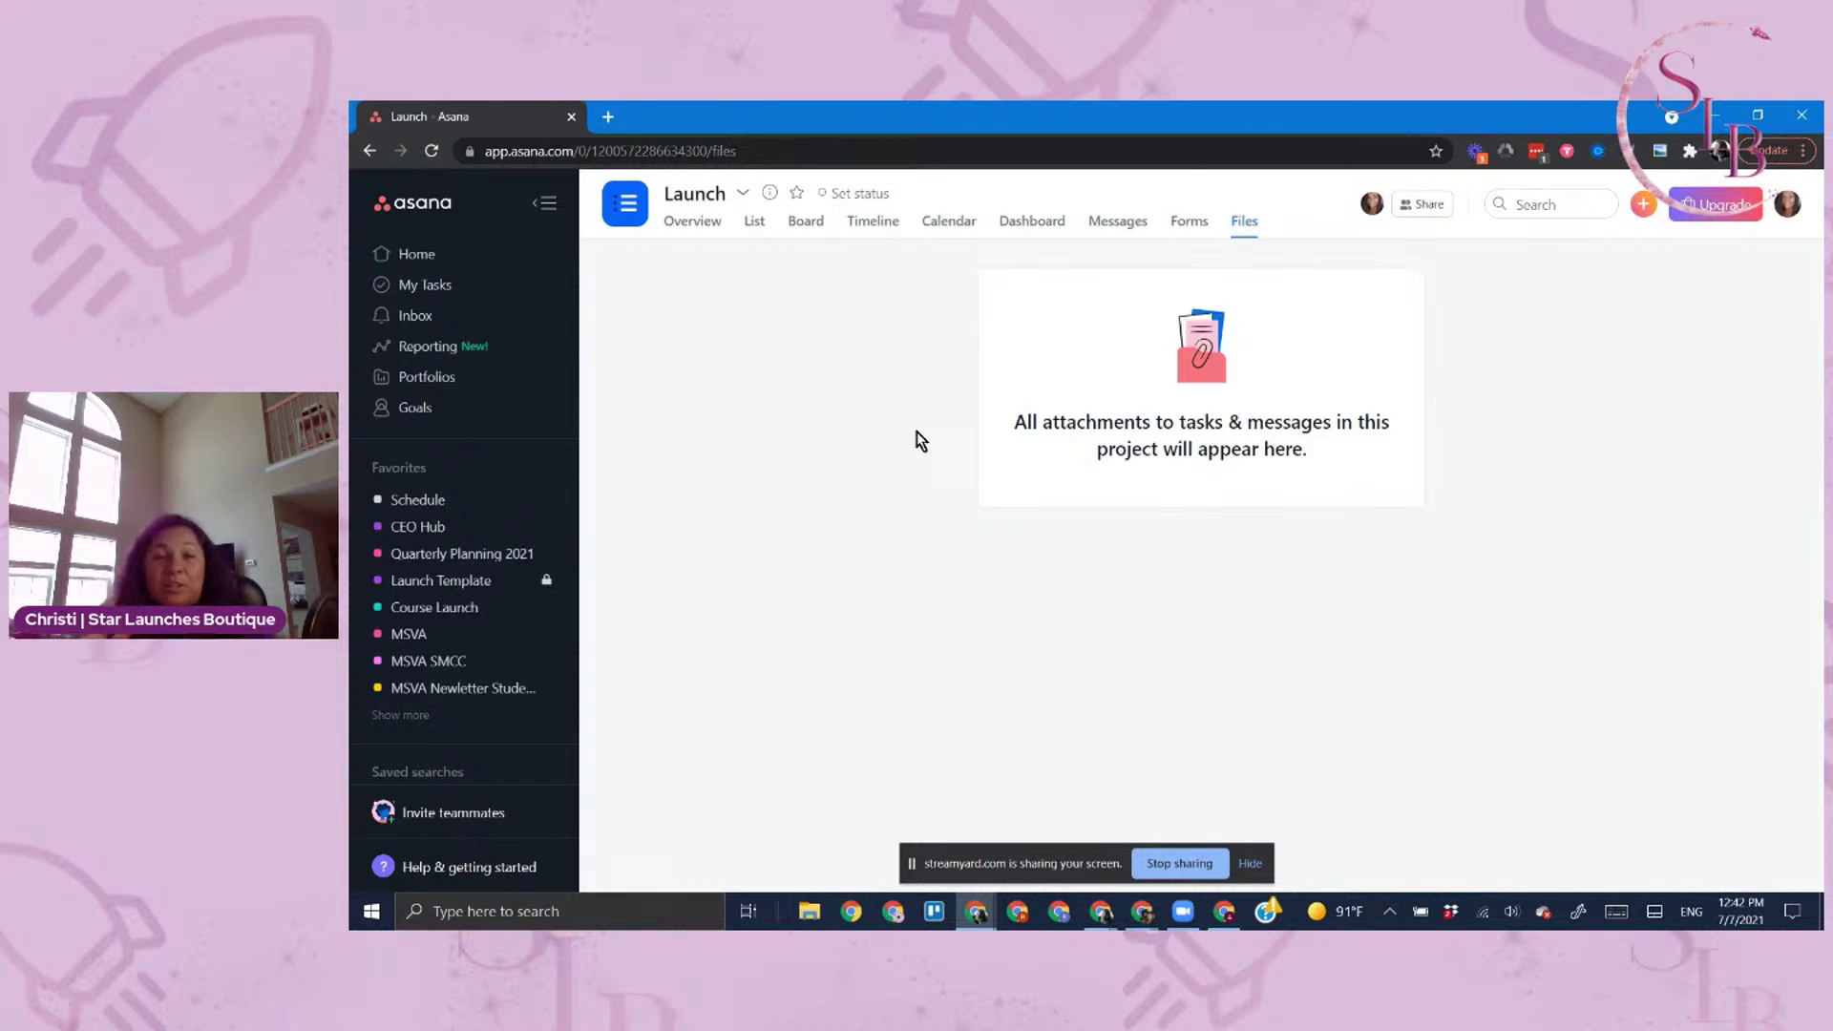
# Open the Sales Page Copy task from the project list and view the link text and URL fields of its description
pyautogui.click(755, 225)
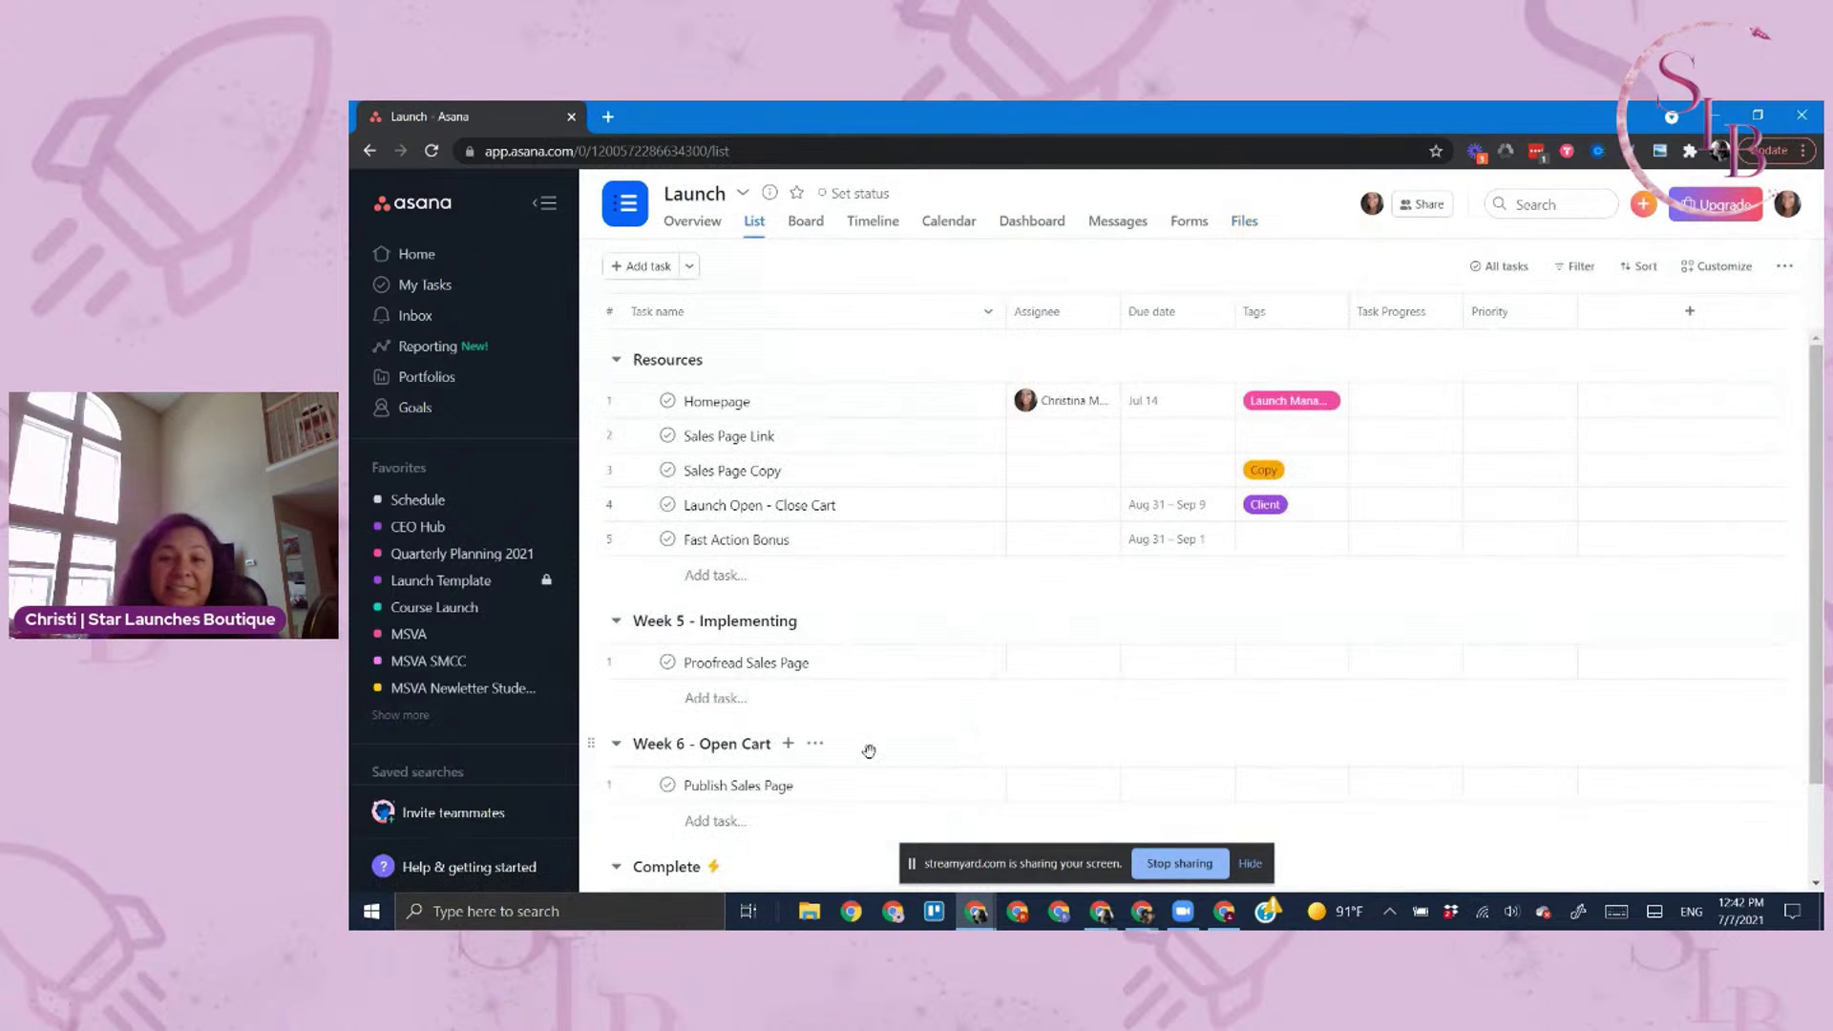
pyautogui.click(815, 478)
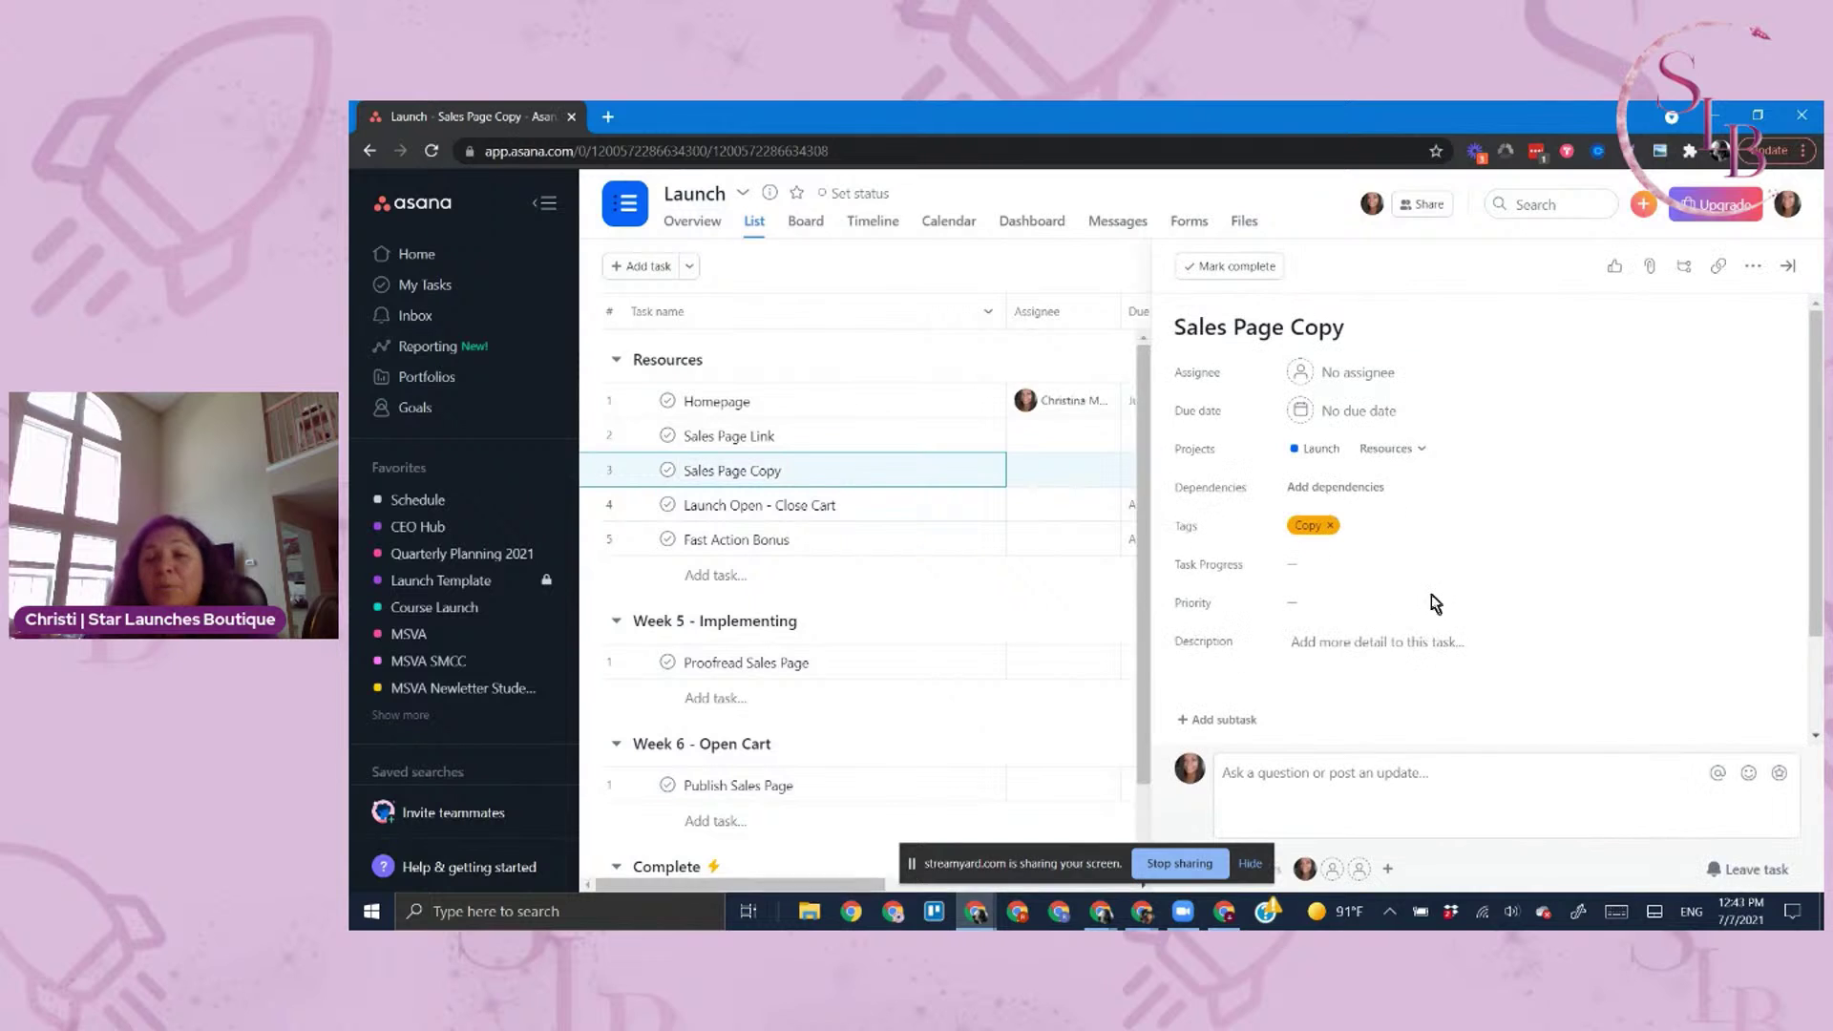
pyautogui.click(1334, 644)
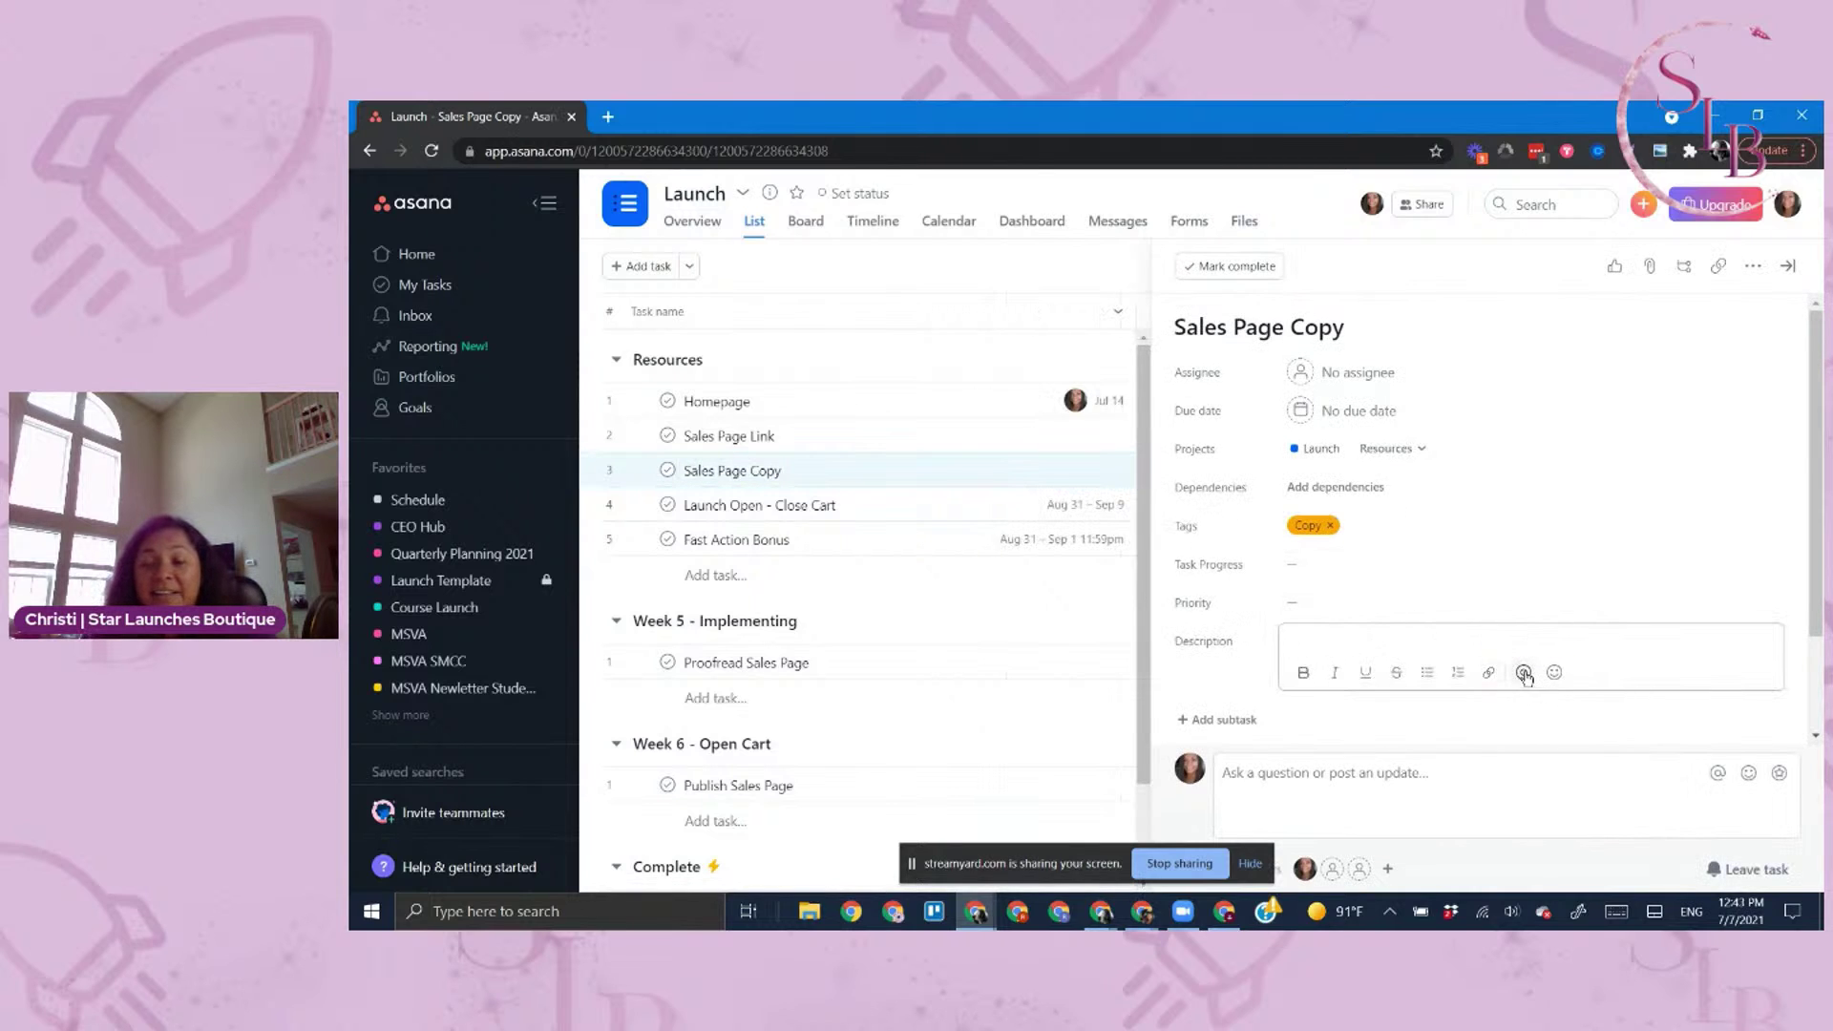
pyautogui.click(1490, 673)
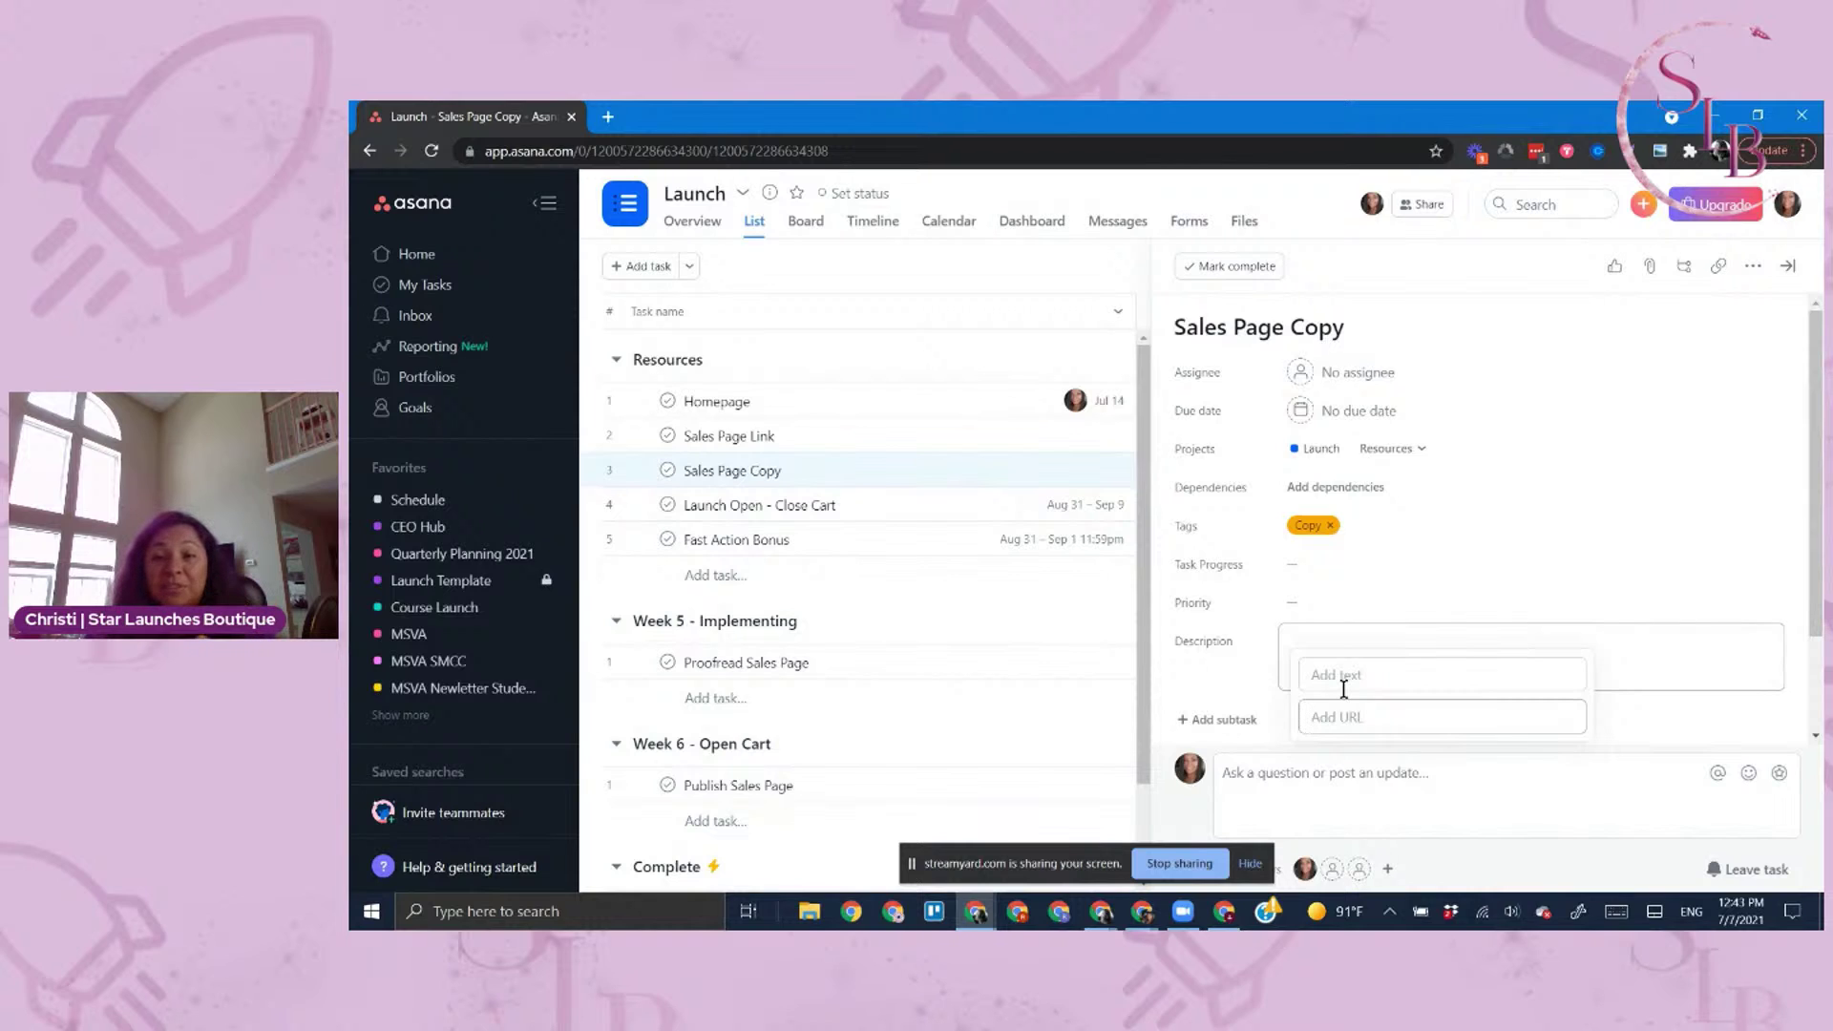
pyautogui.click(1406, 635)
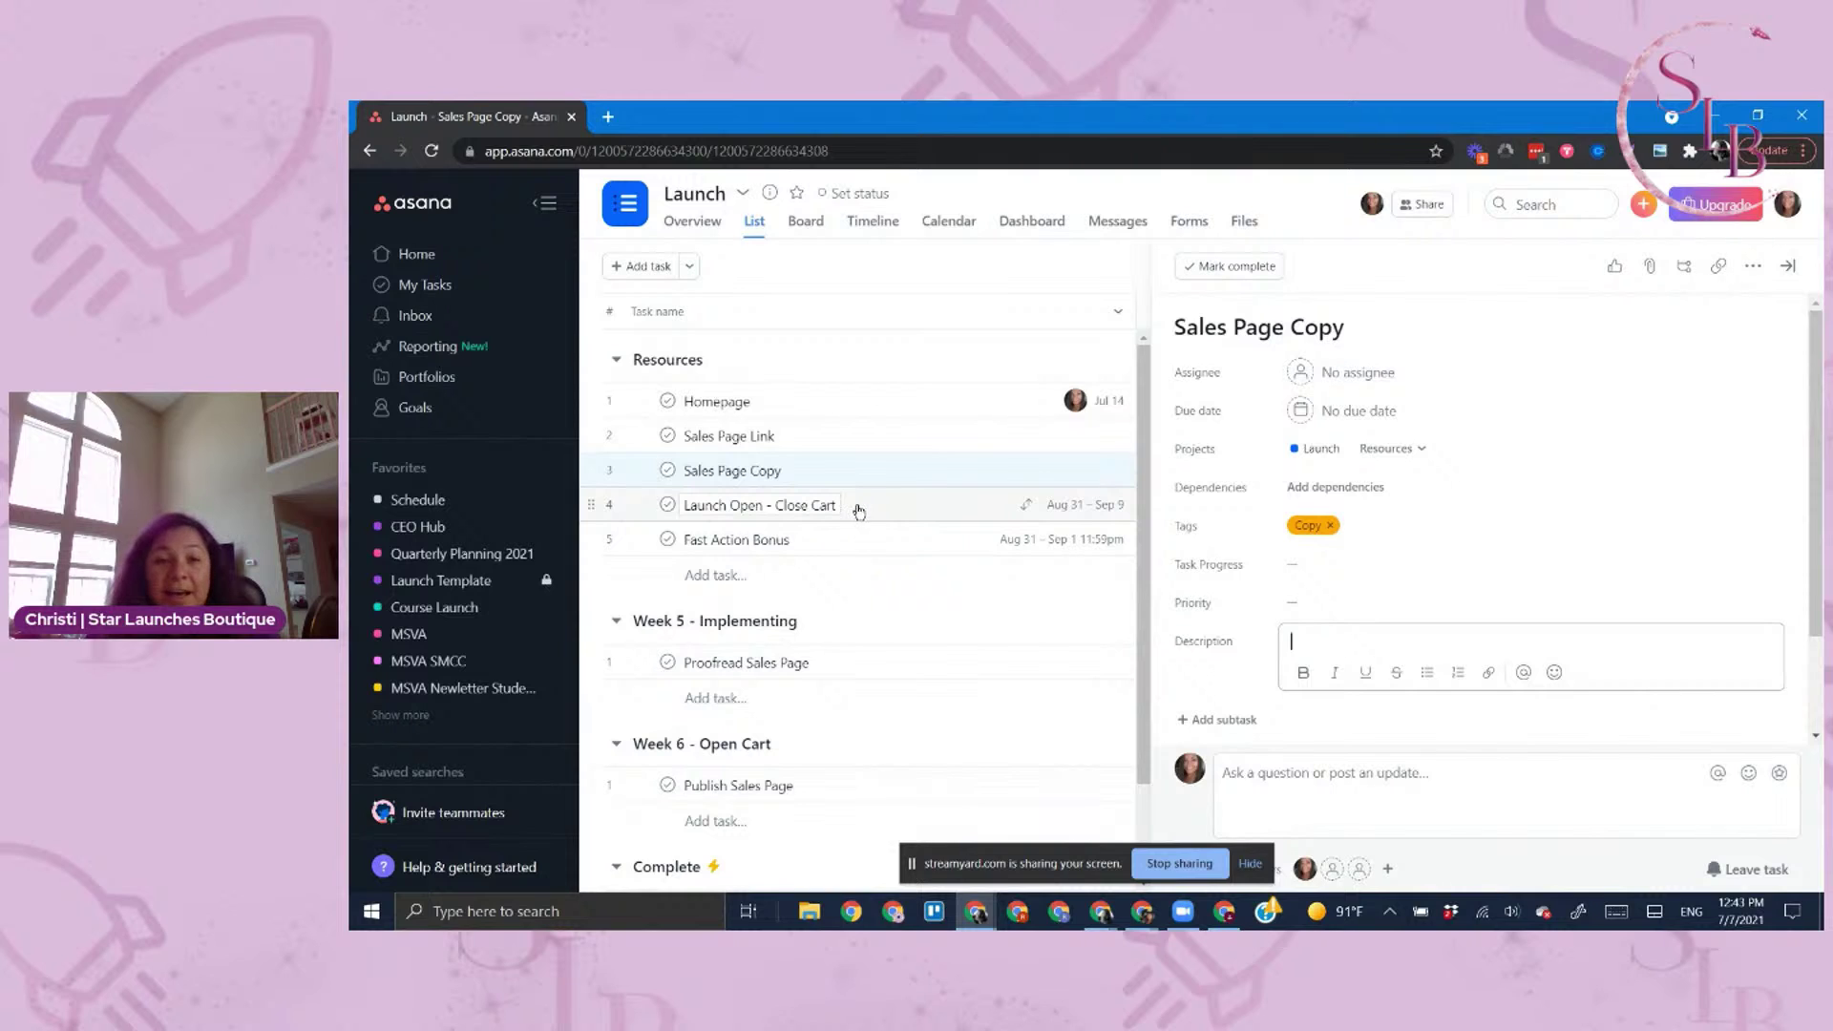
# Look at the empty description editor of the Sales Page Link task and close the task details
pyautogui.click(872, 437)
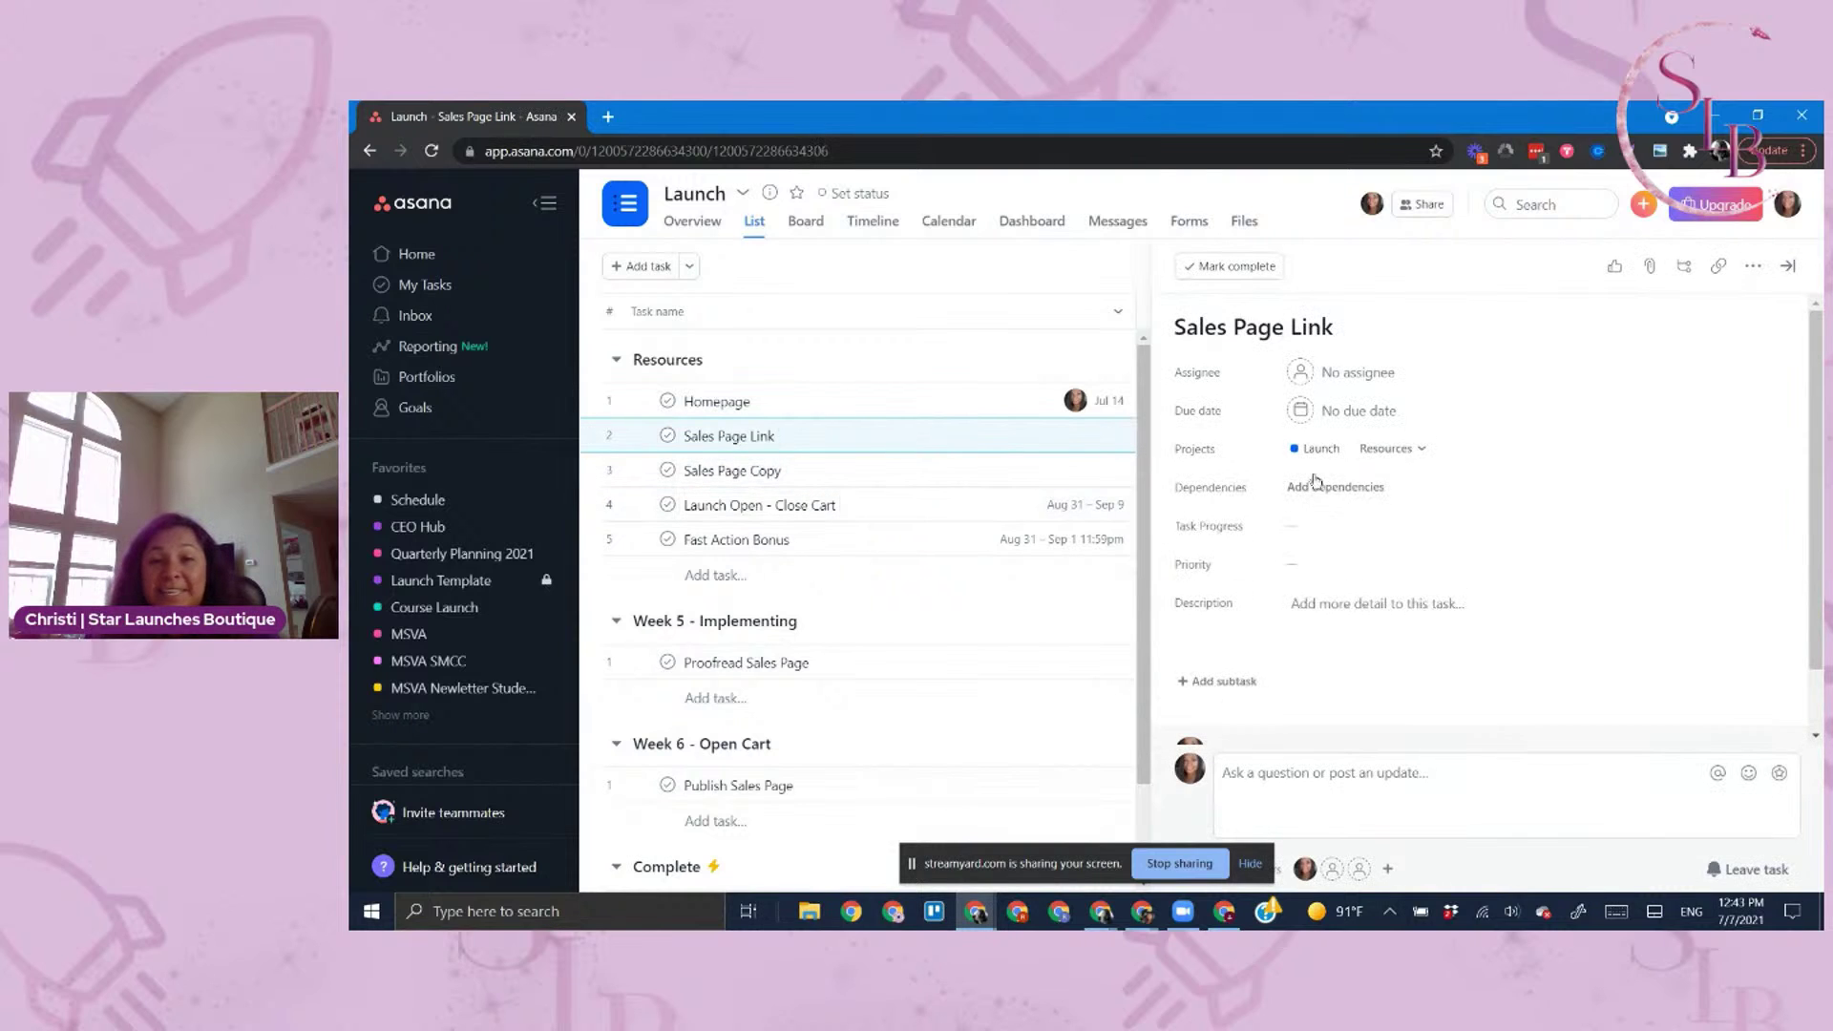
pyautogui.click(1318, 609)
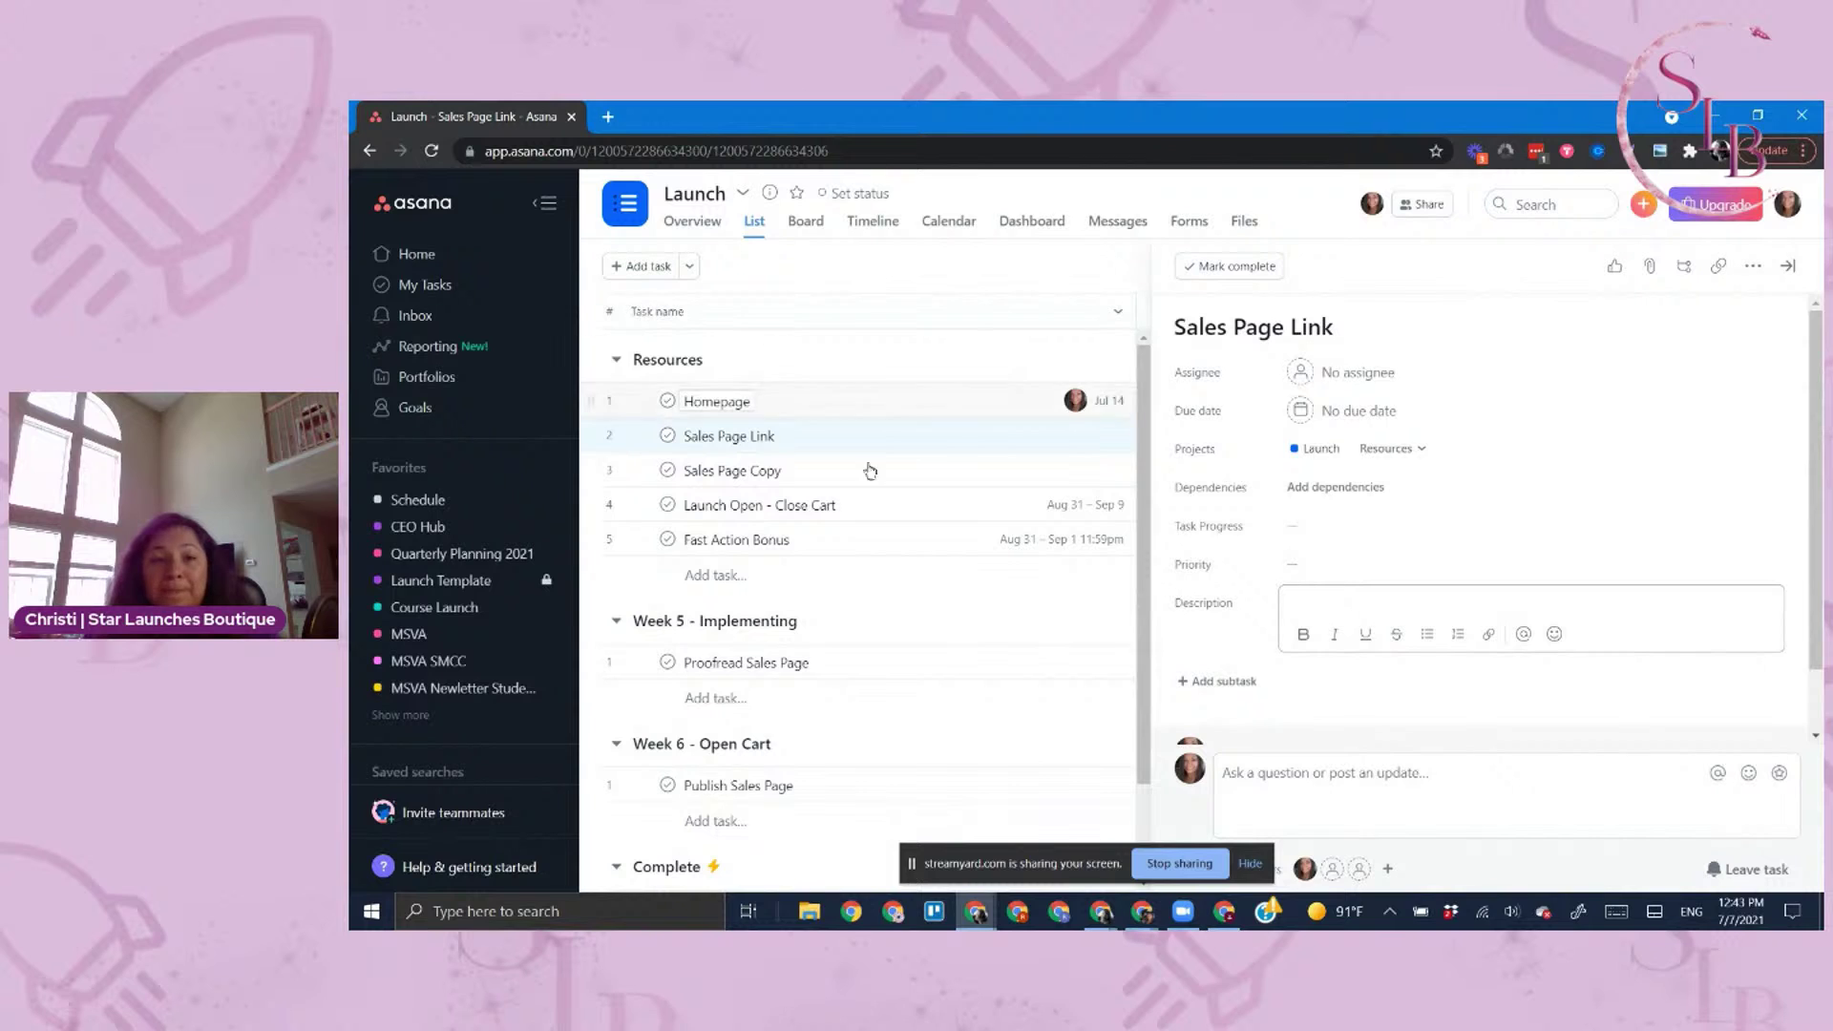
pyautogui.scroll(-2, 1010, 707)
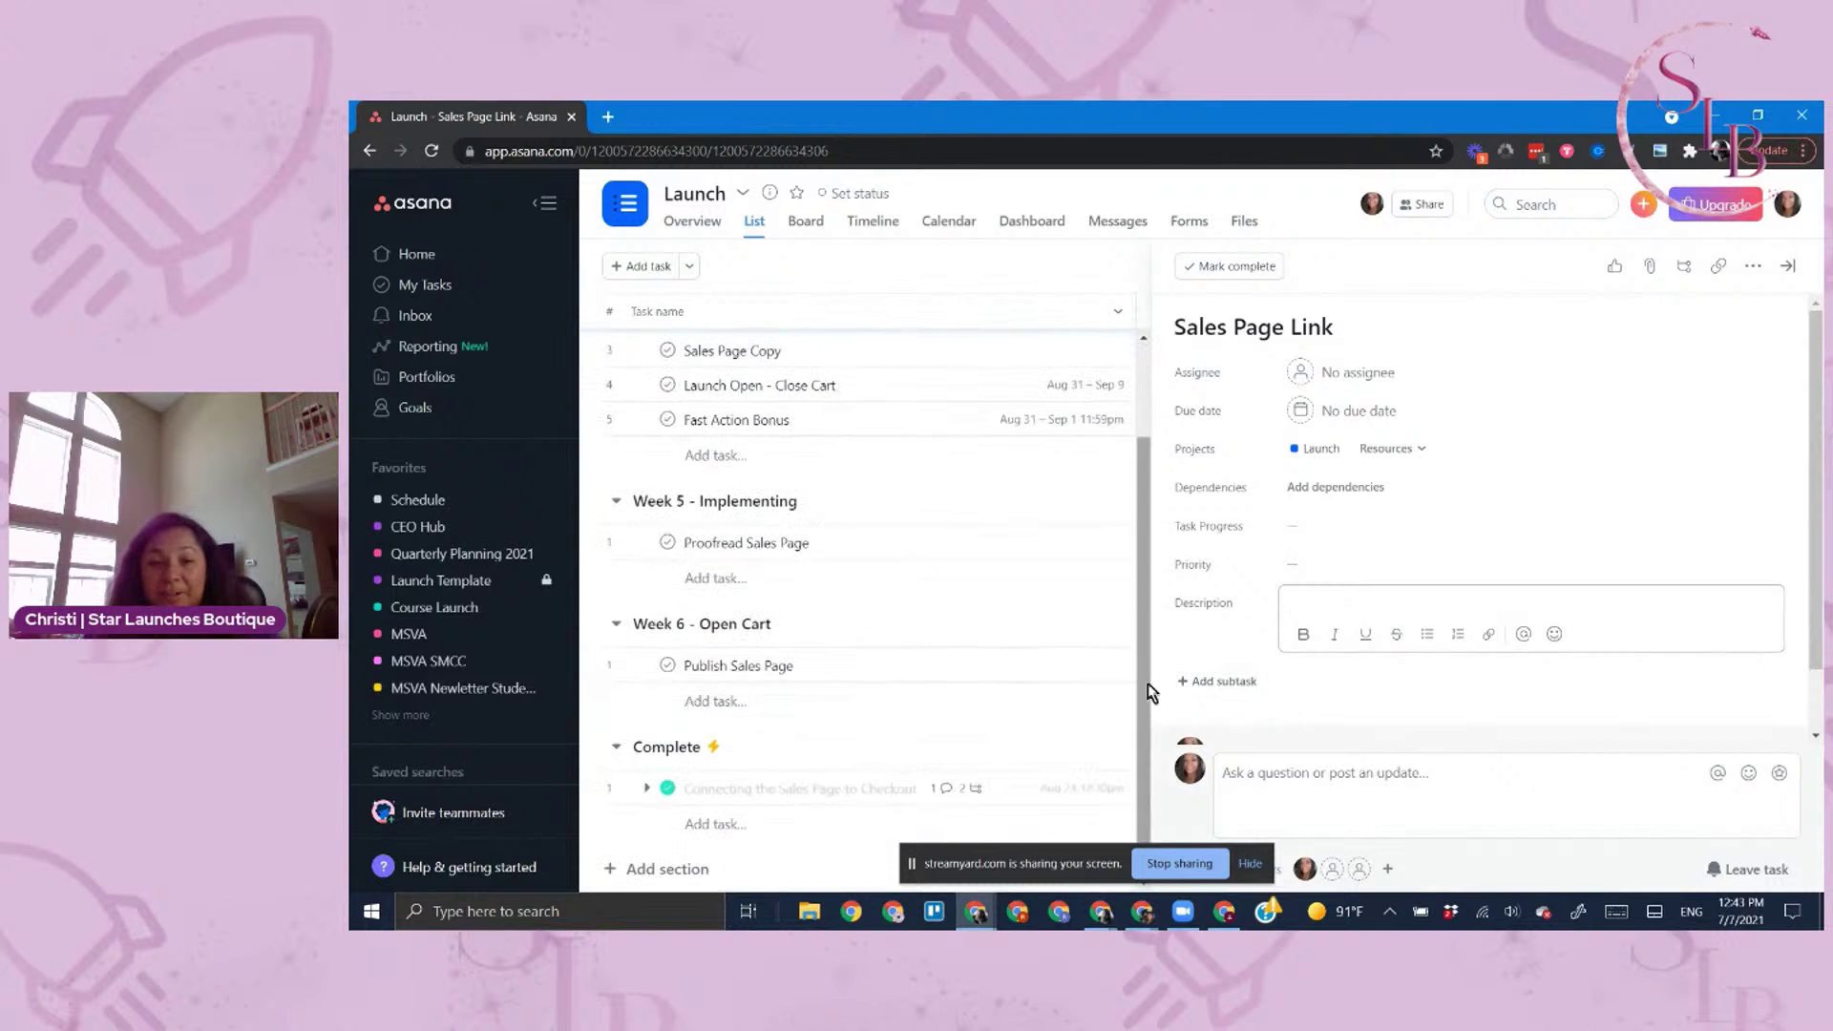
pyautogui.click(1787, 266)
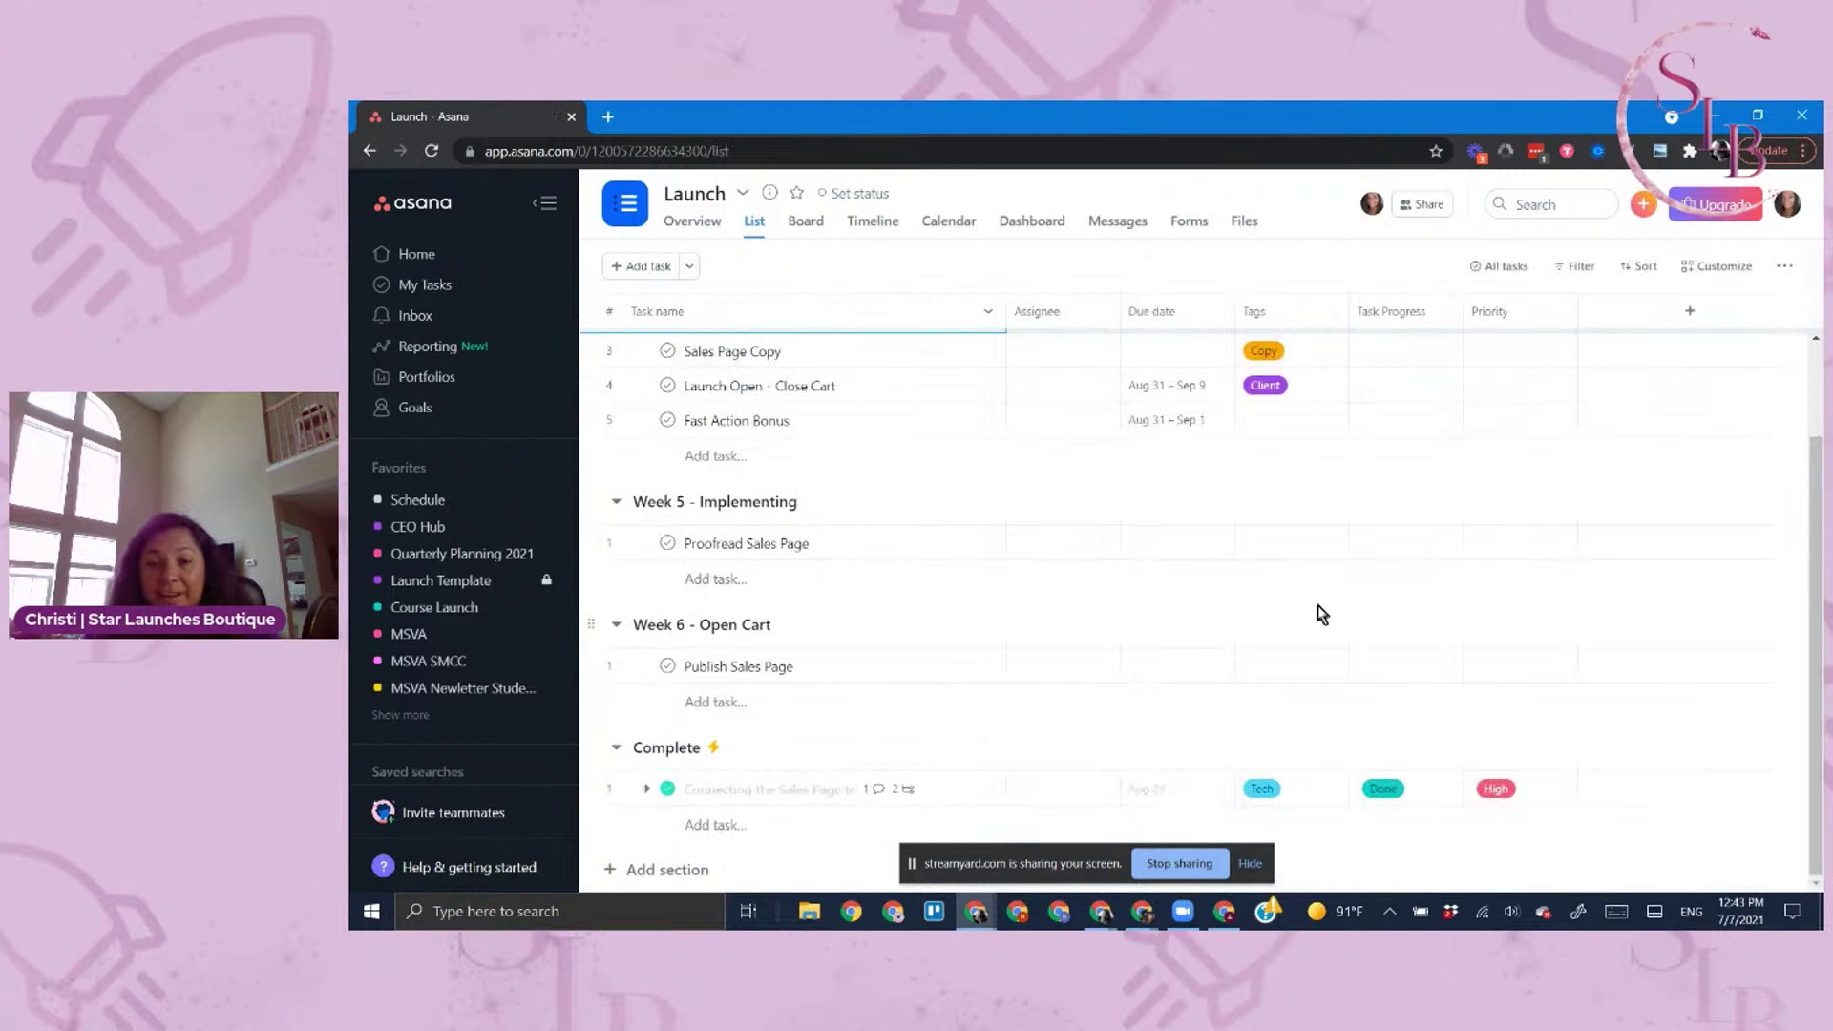
# Remove the Tech tag from the Connecting the Sales Page to Checkout task in the Complete section and mark the task incomplete
pyautogui.scroll(2, 1321, 467)
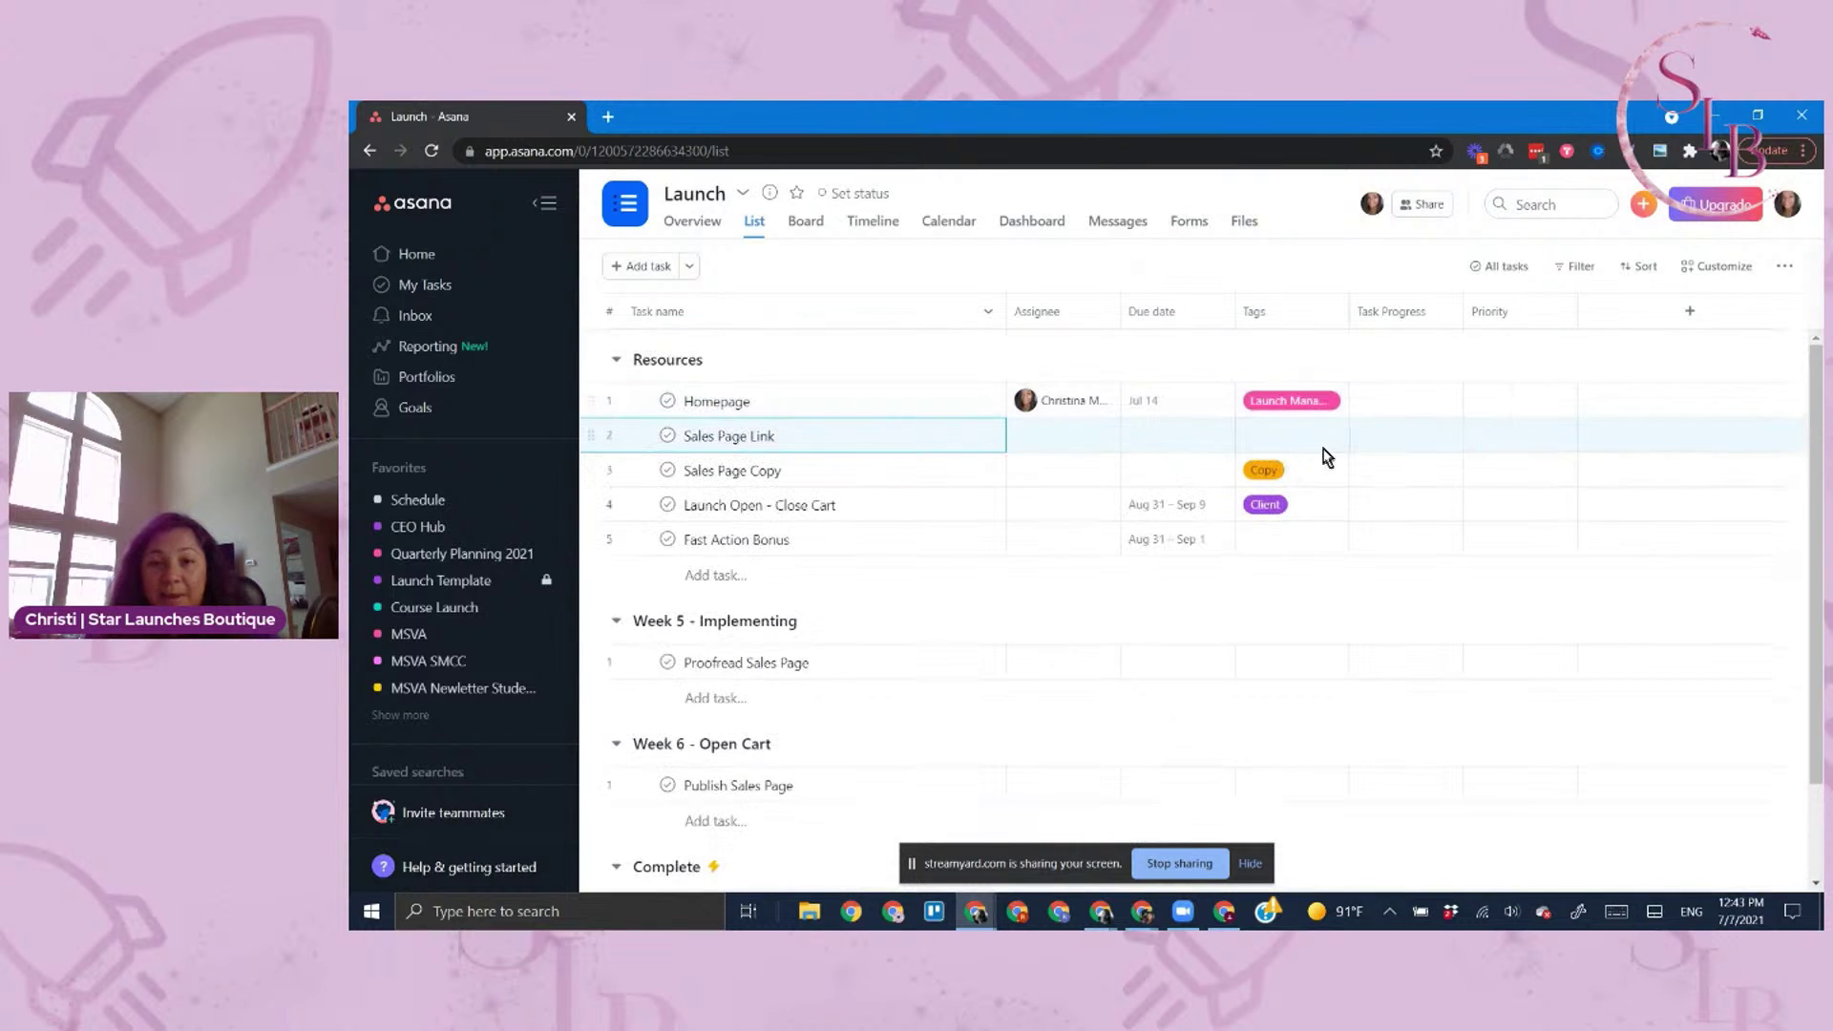
pyautogui.scroll(-2, 1362, 553)
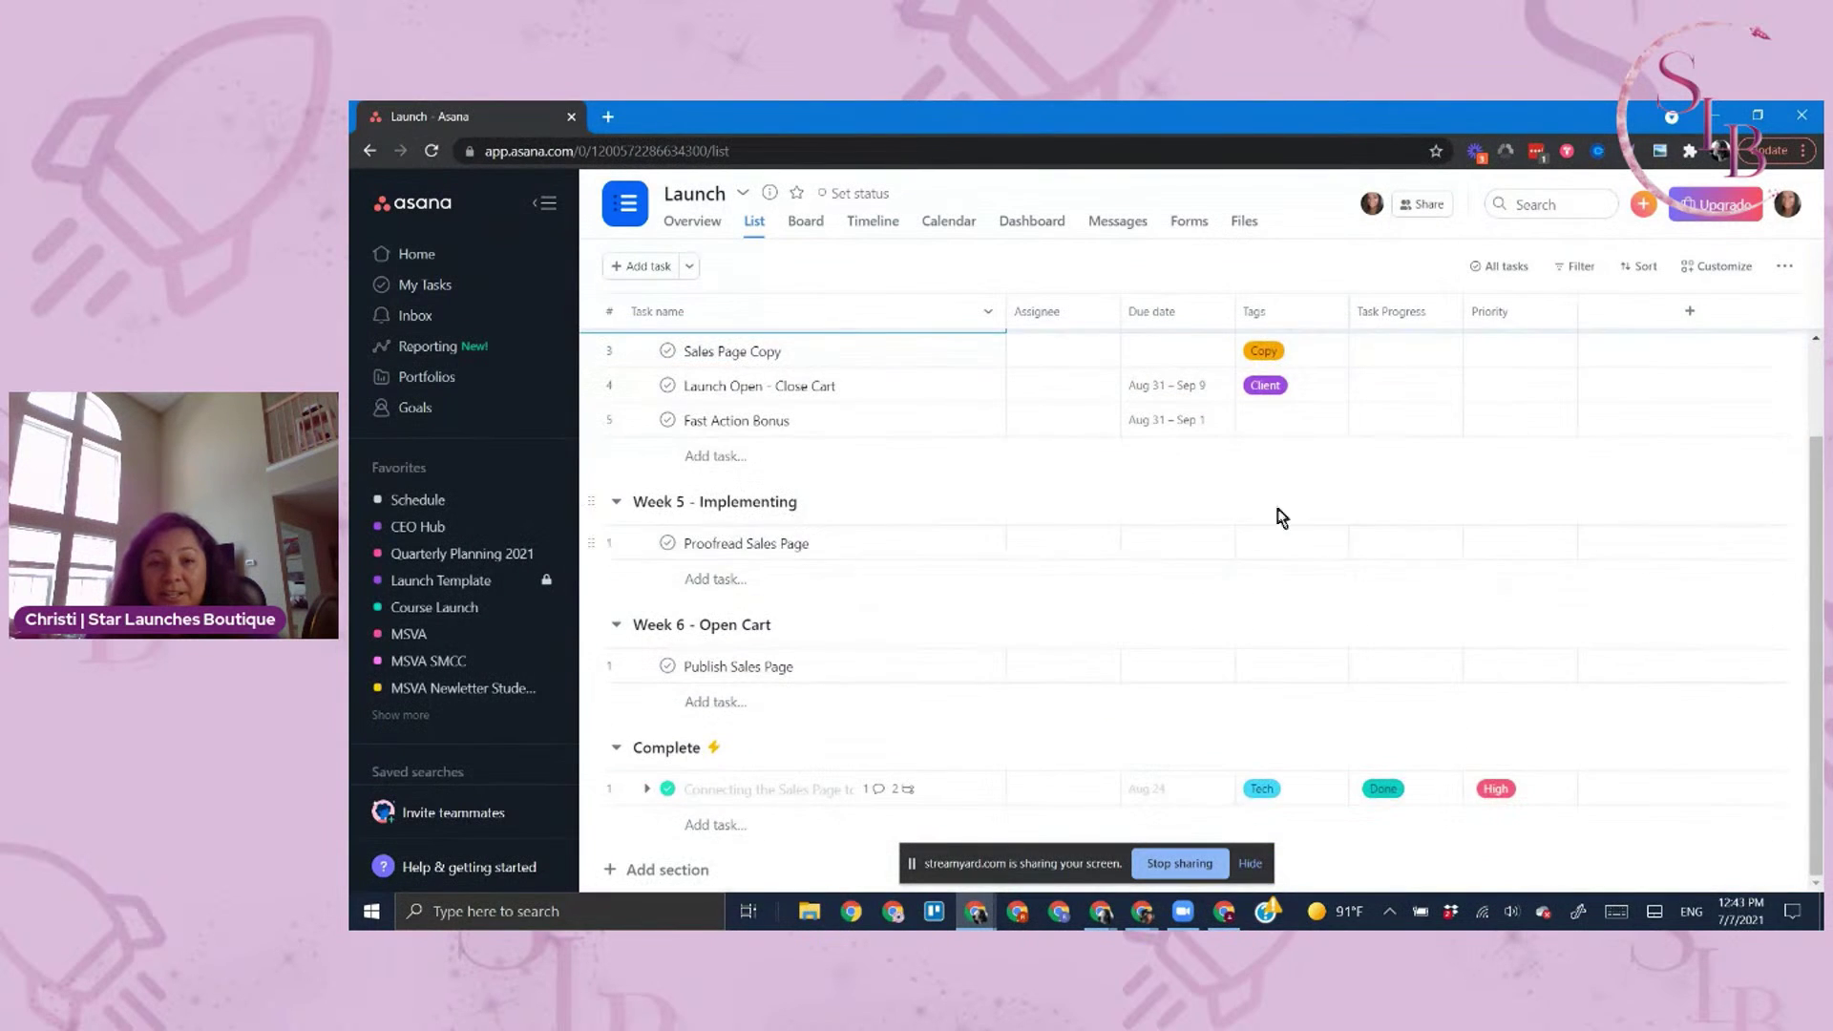
pyautogui.scroll(2, 1241, 506)
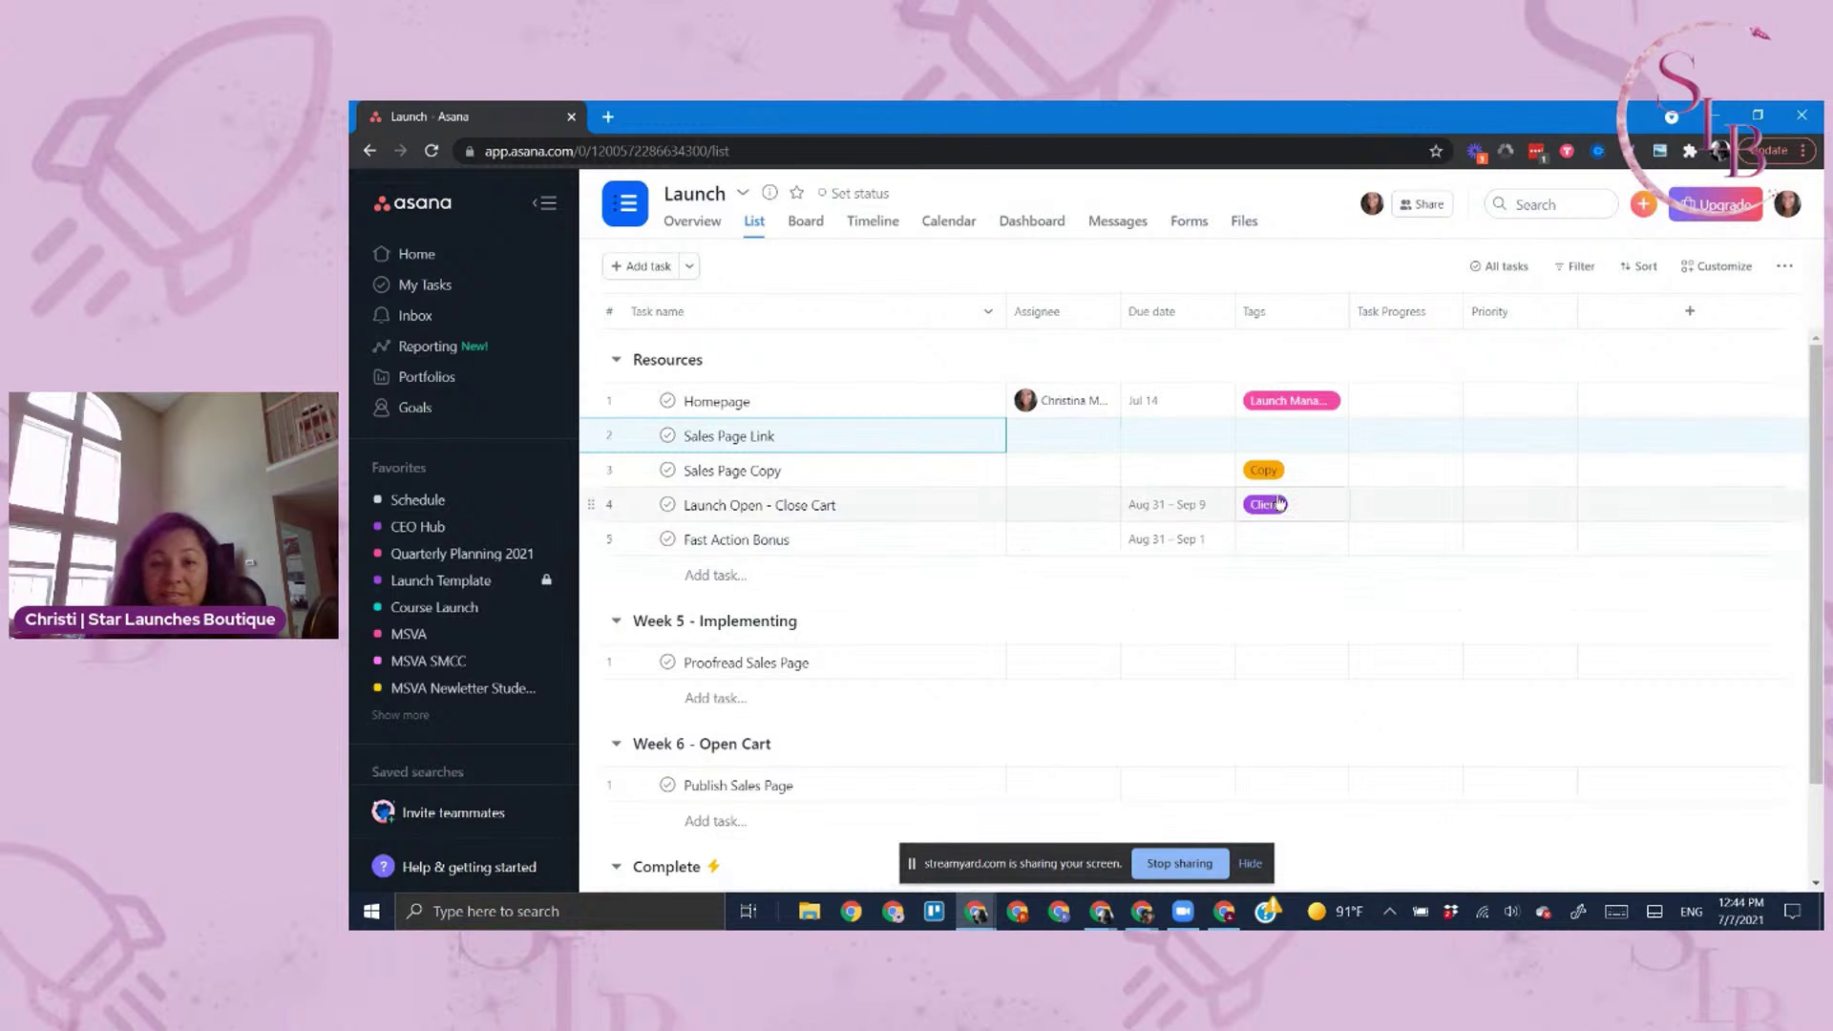
pyautogui.scroll(-2, 1077, 544)
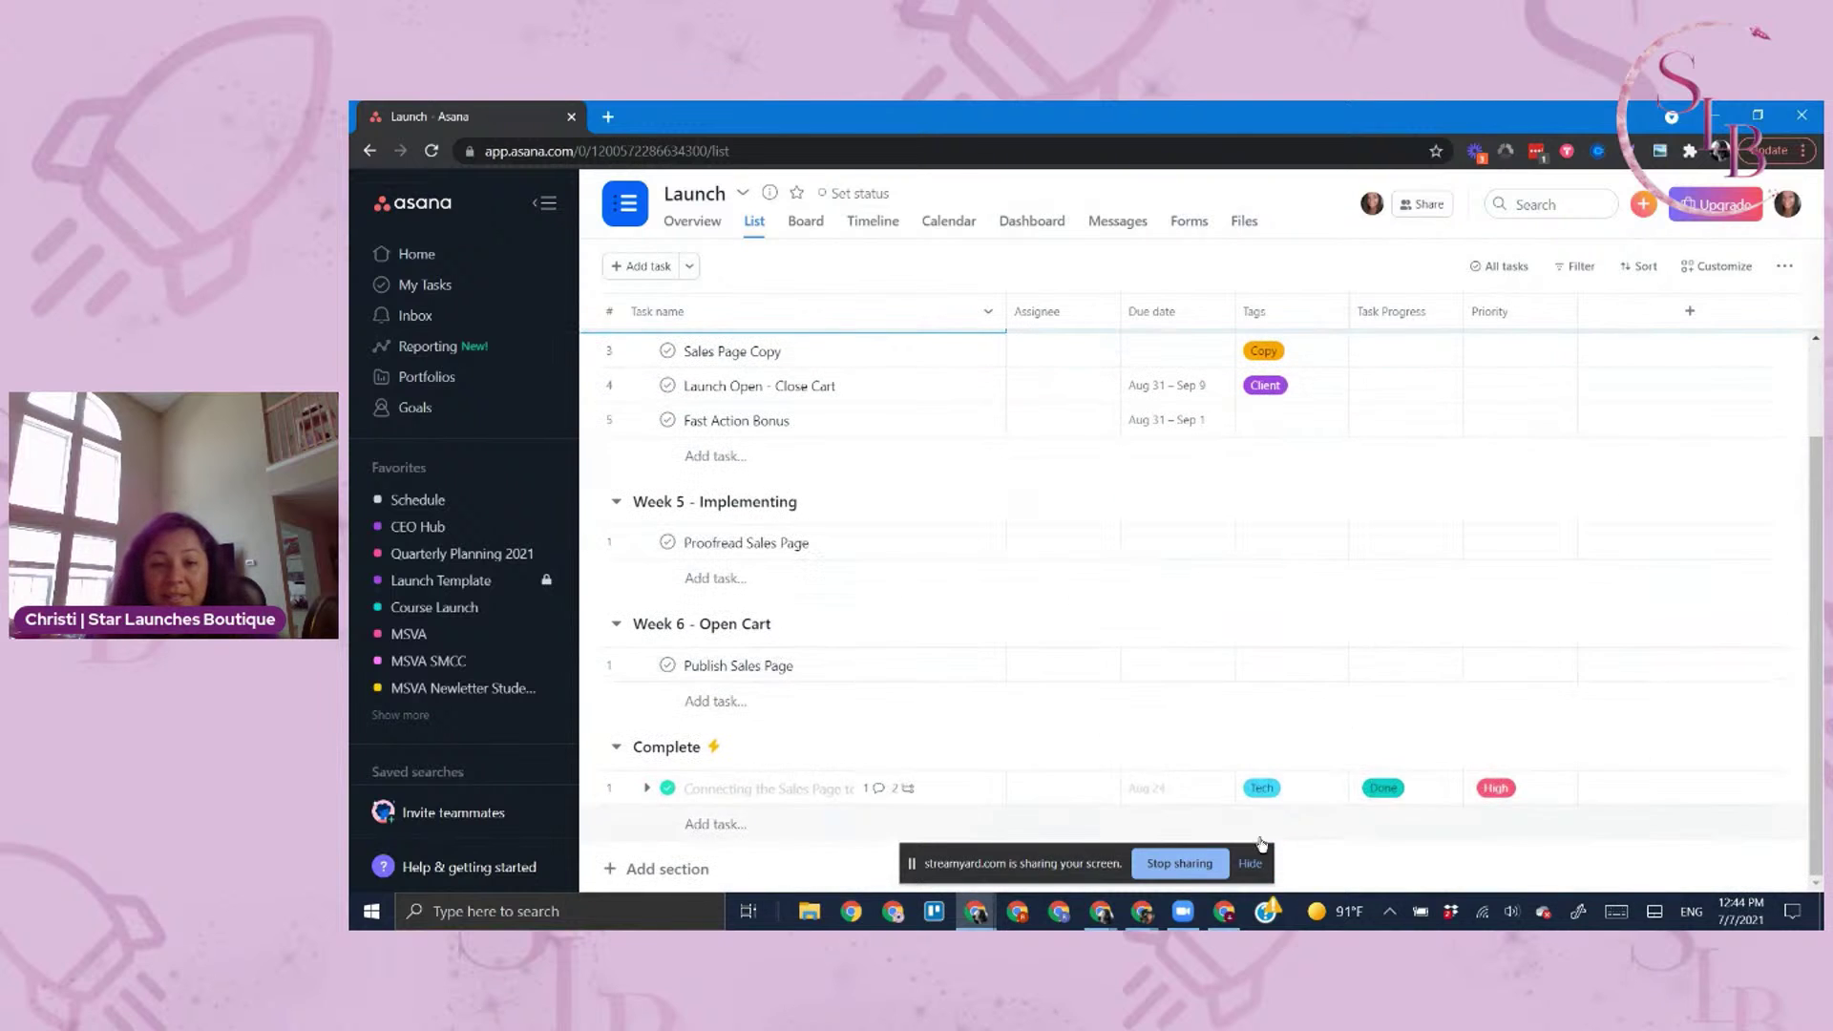
pyautogui.click(1280, 792)
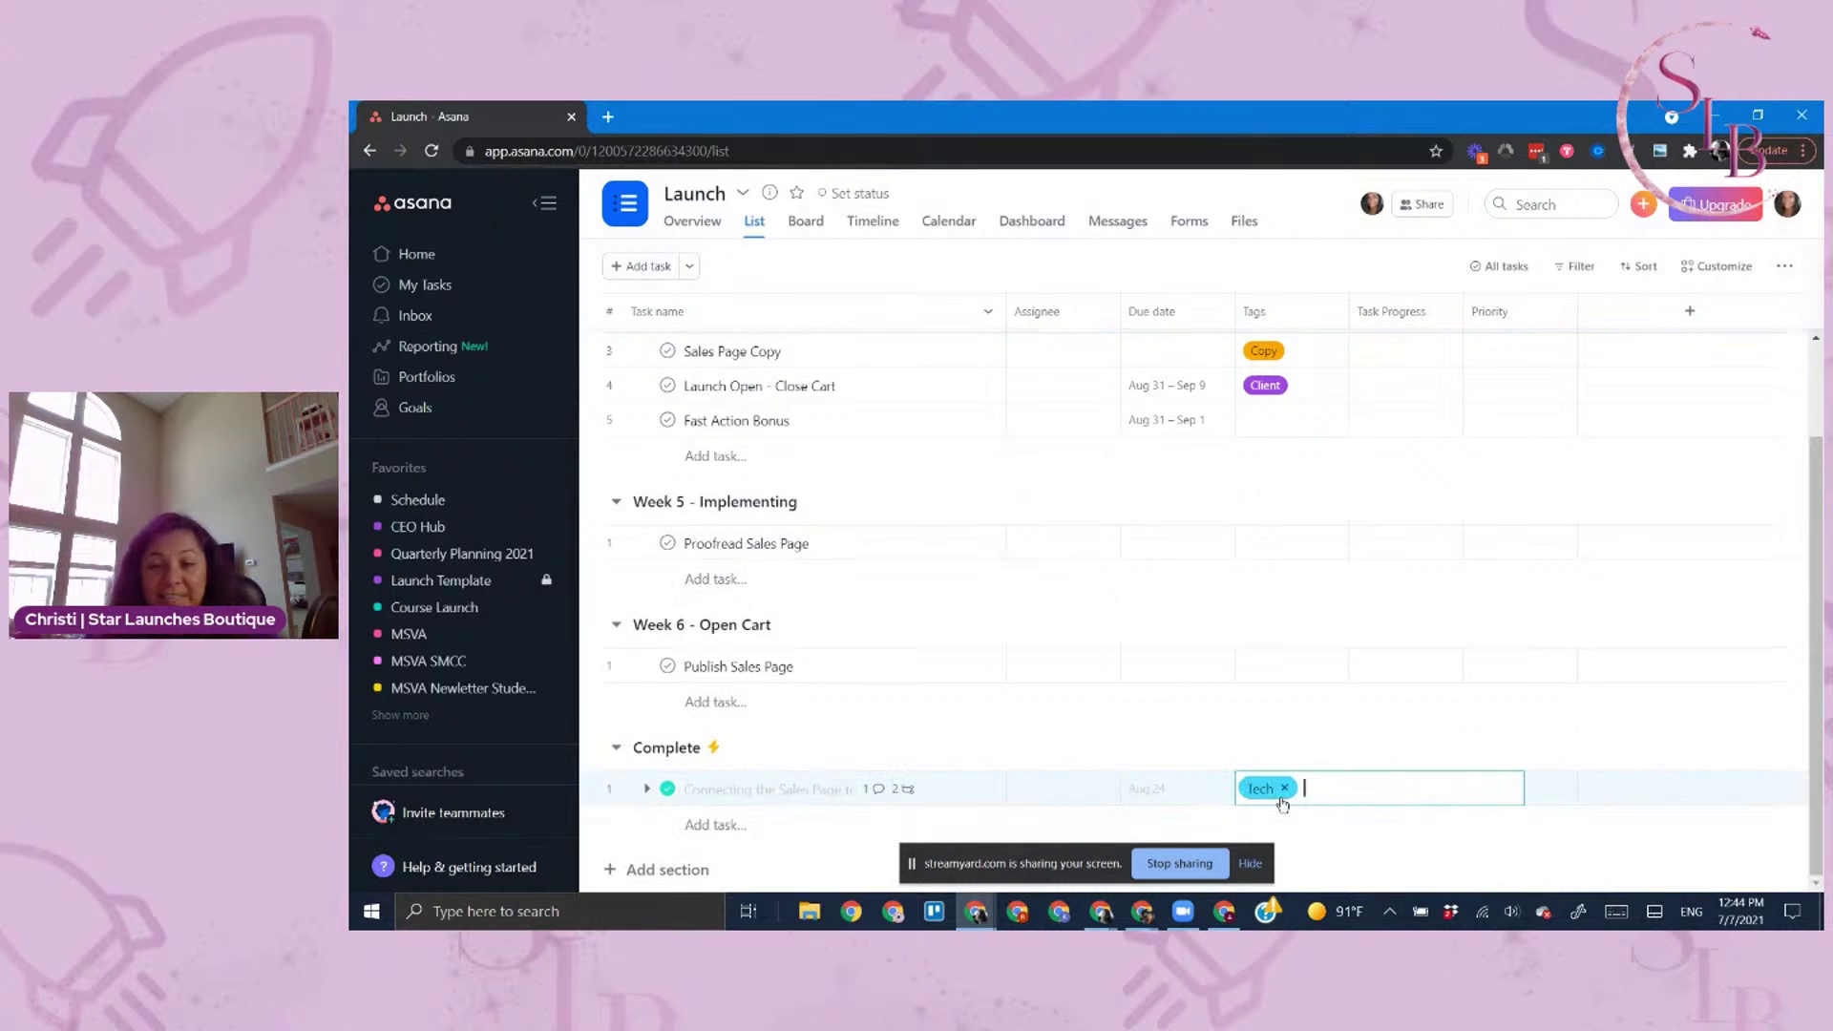
pyautogui.click(1284, 787)
pyautogui.click(1054, 792)
pyautogui.click(652, 789)
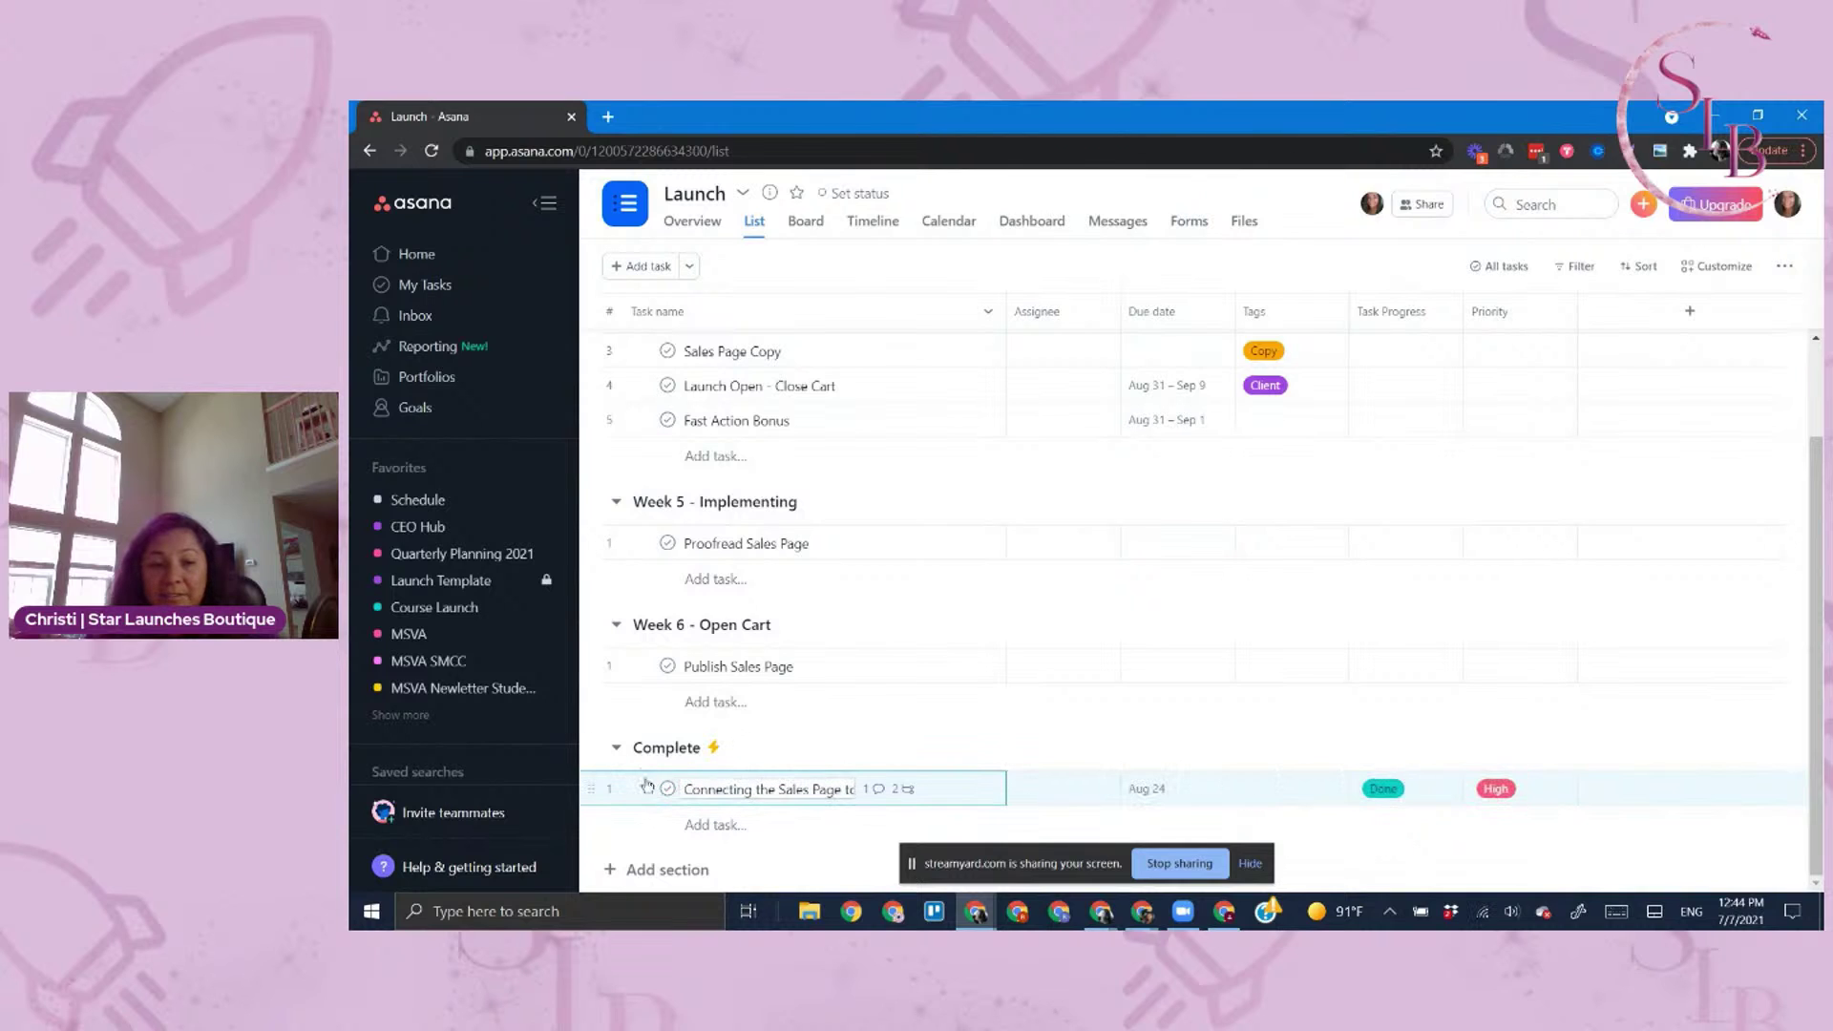
# Move the Connecting the Sales Page to Checkout task to the start of Week 5 - Implementing and set its Task Progress to Not Started
pyautogui.moveTo(590, 788); pyautogui.dragTo(617, 544)
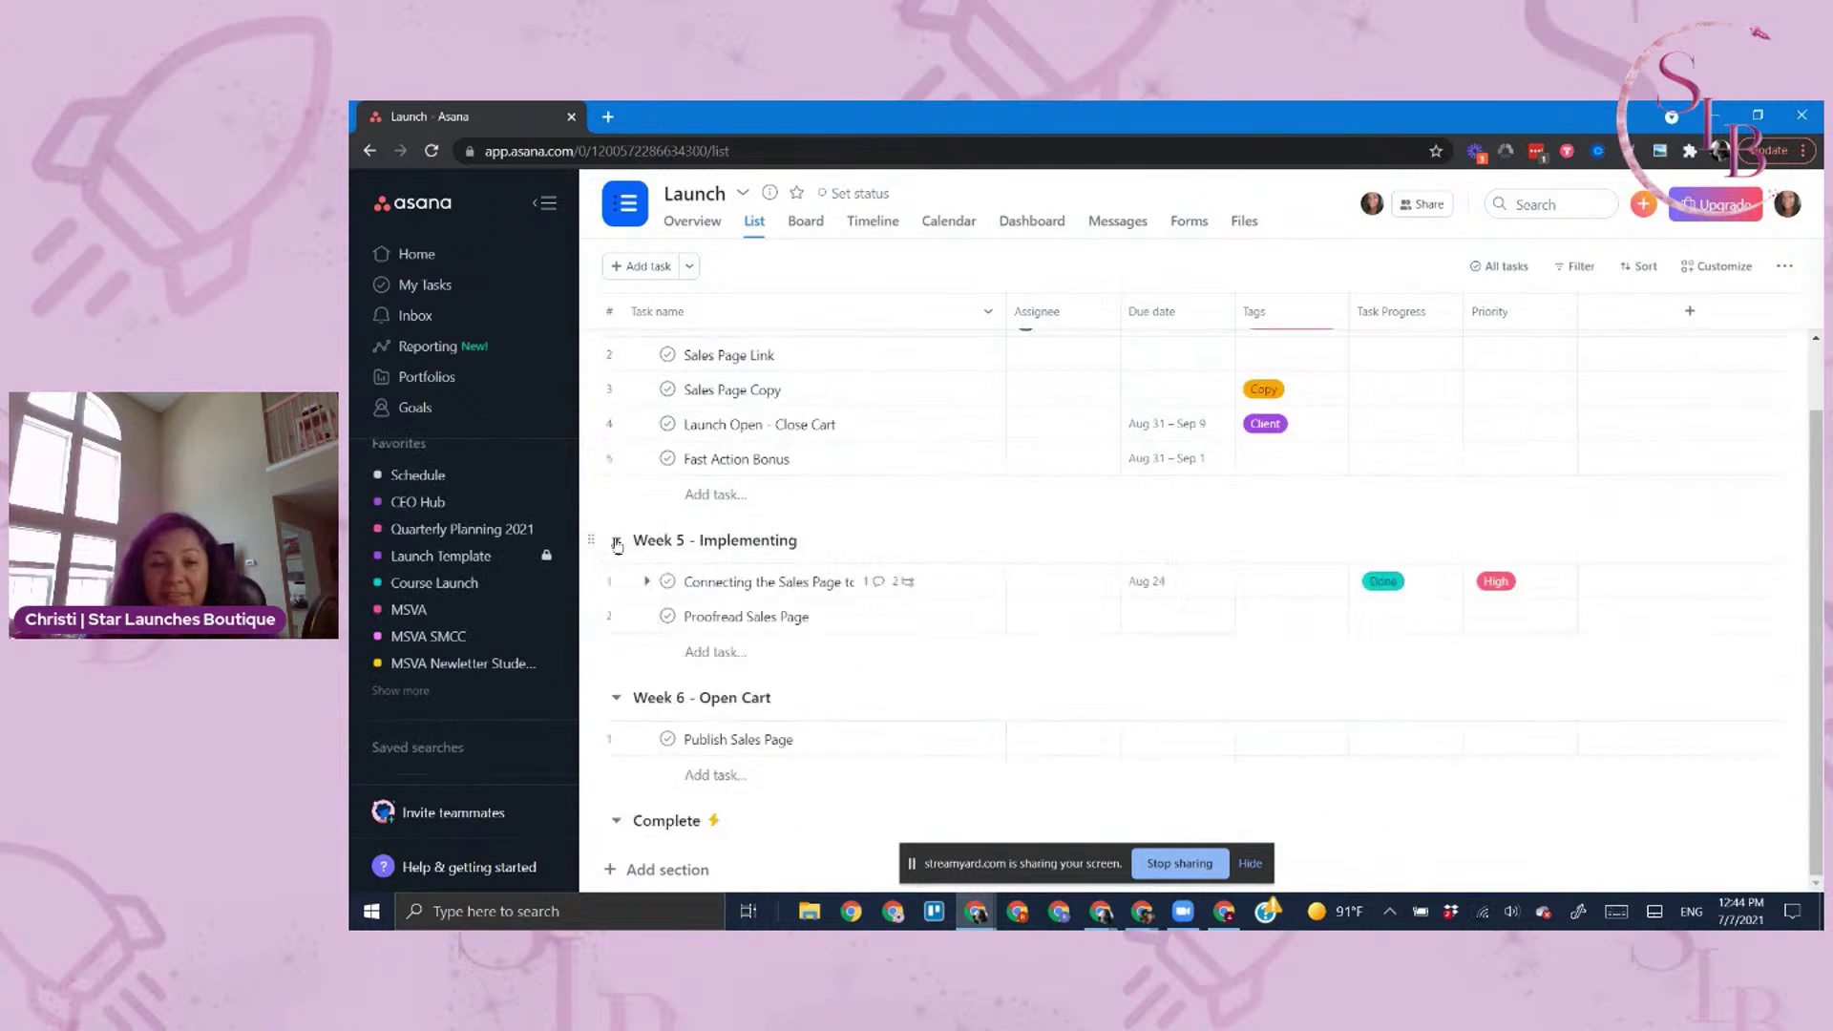
pyautogui.click(1370, 582)
pyautogui.click(1421, 634)
# Add the Launch Manager tag to the Connecting the Sales Page to Checkout task and assign the task to your own account
pyautogui.click(1323, 580)
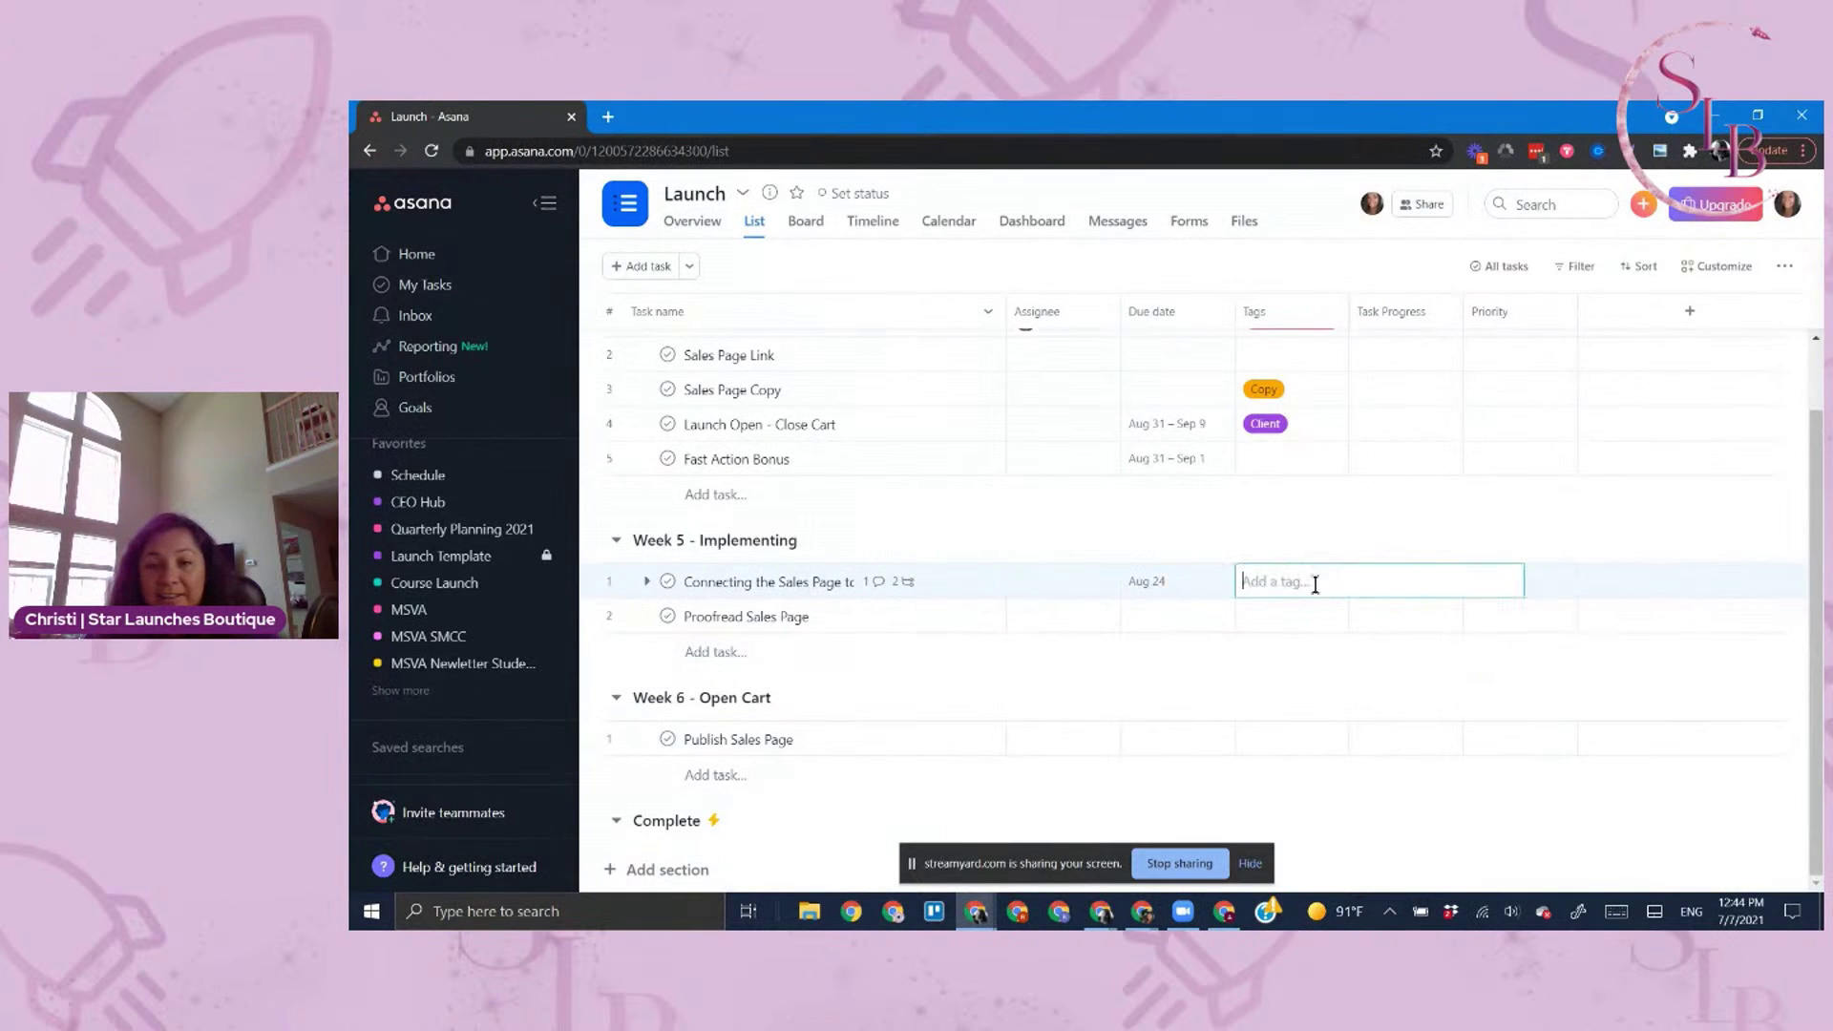
pyautogui.write('lau')
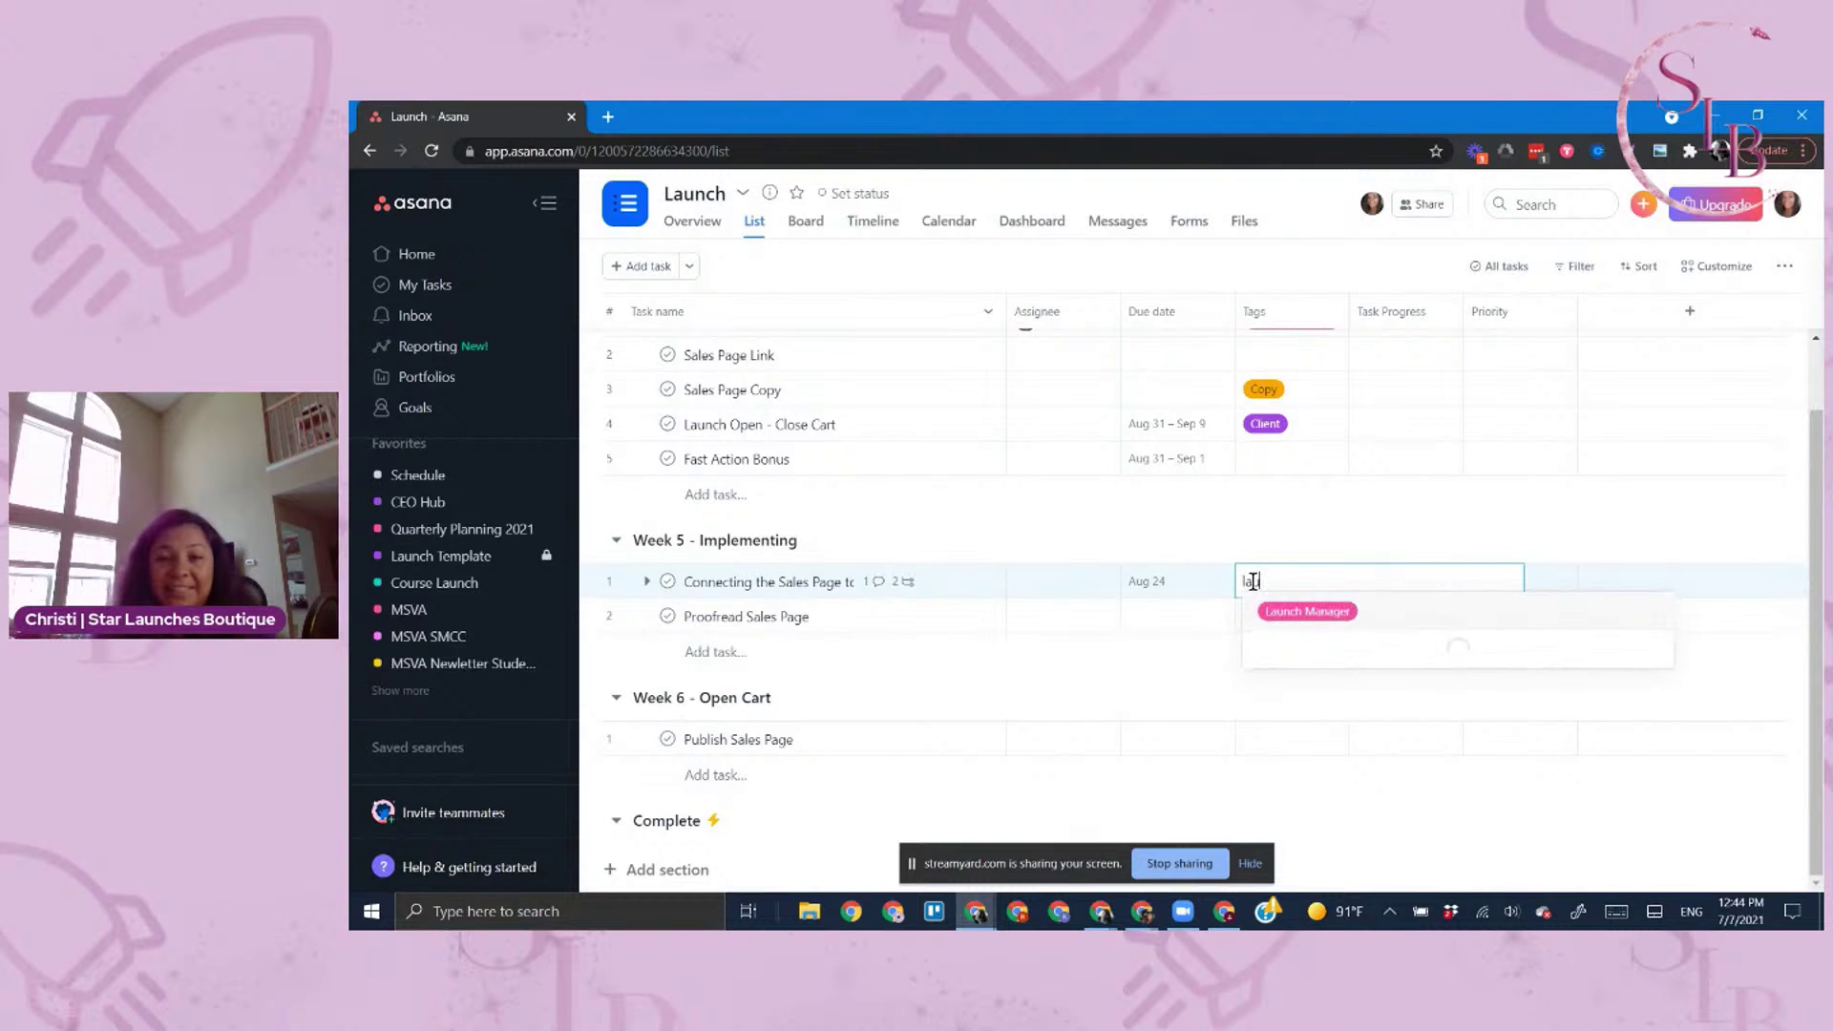
pyautogui.click(1303, 611)
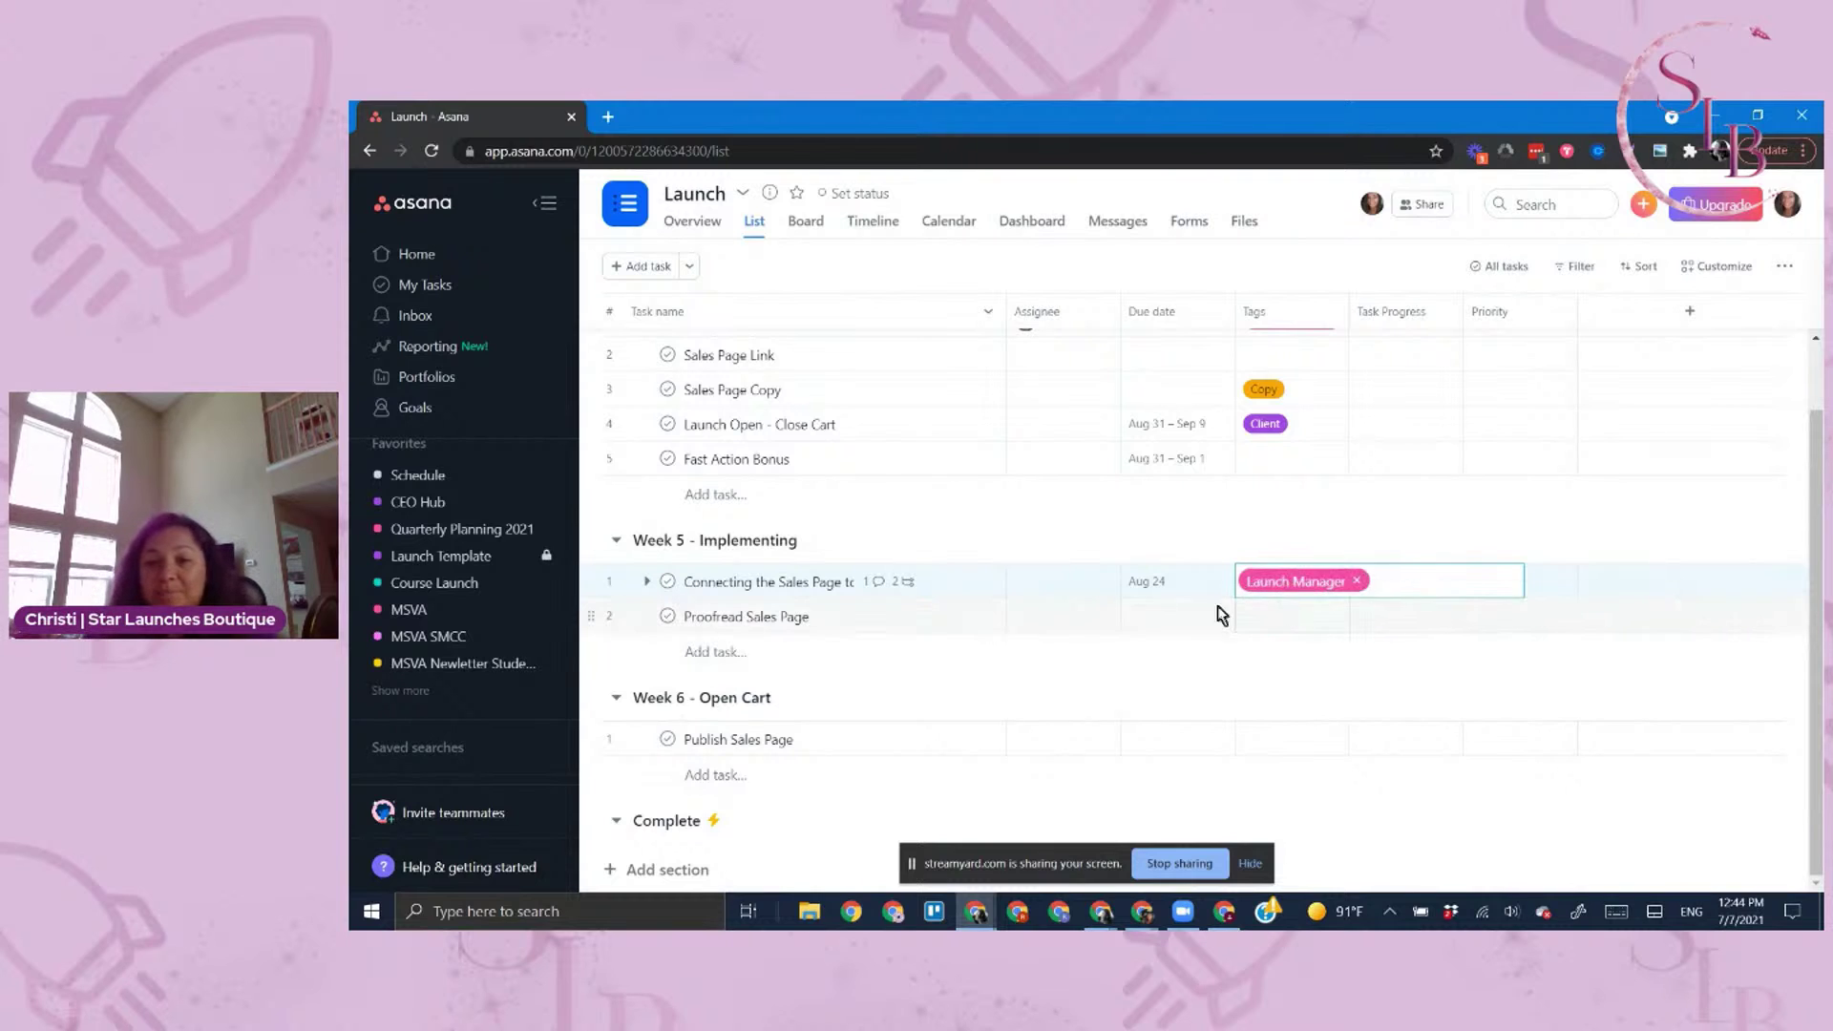
pyautogui.click(1080, 580)
pyautogui.click(1079, 618)
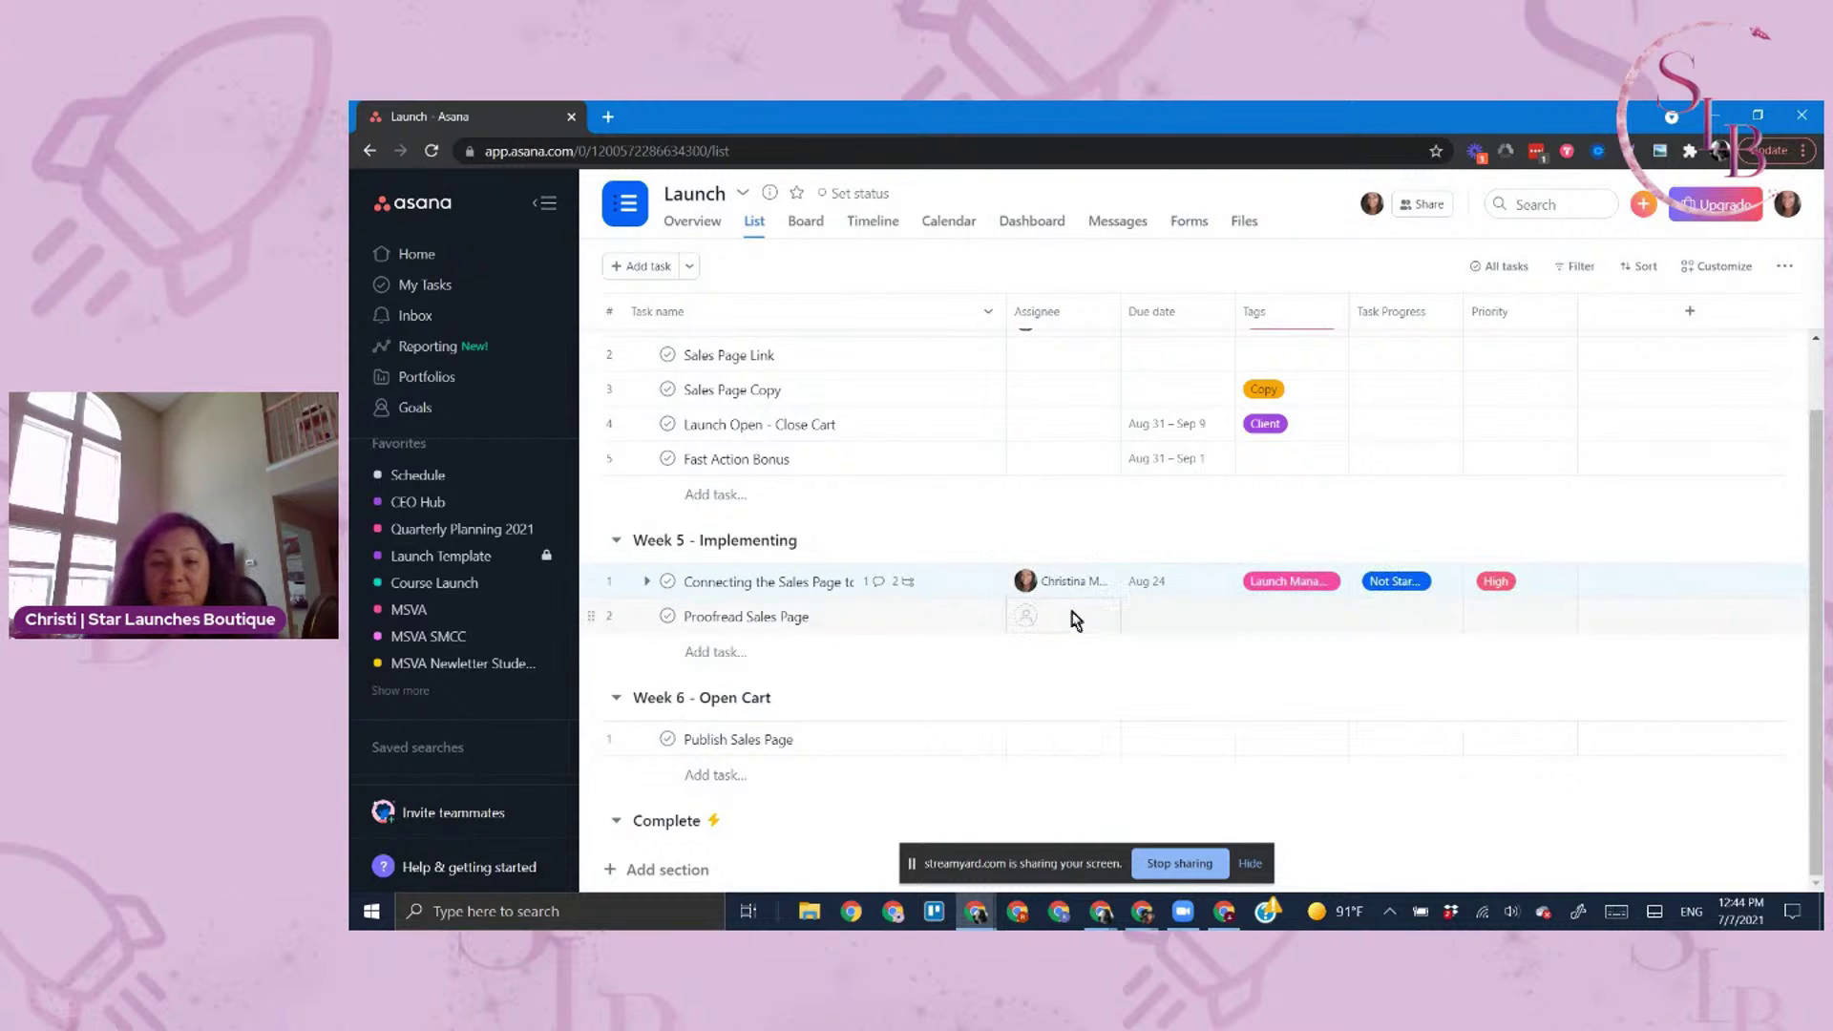
# Tag the Fast Action Bonus task in Resources with Launch Manager and assign it to your own account
pyautogui.scroll(2, 1284, 680)
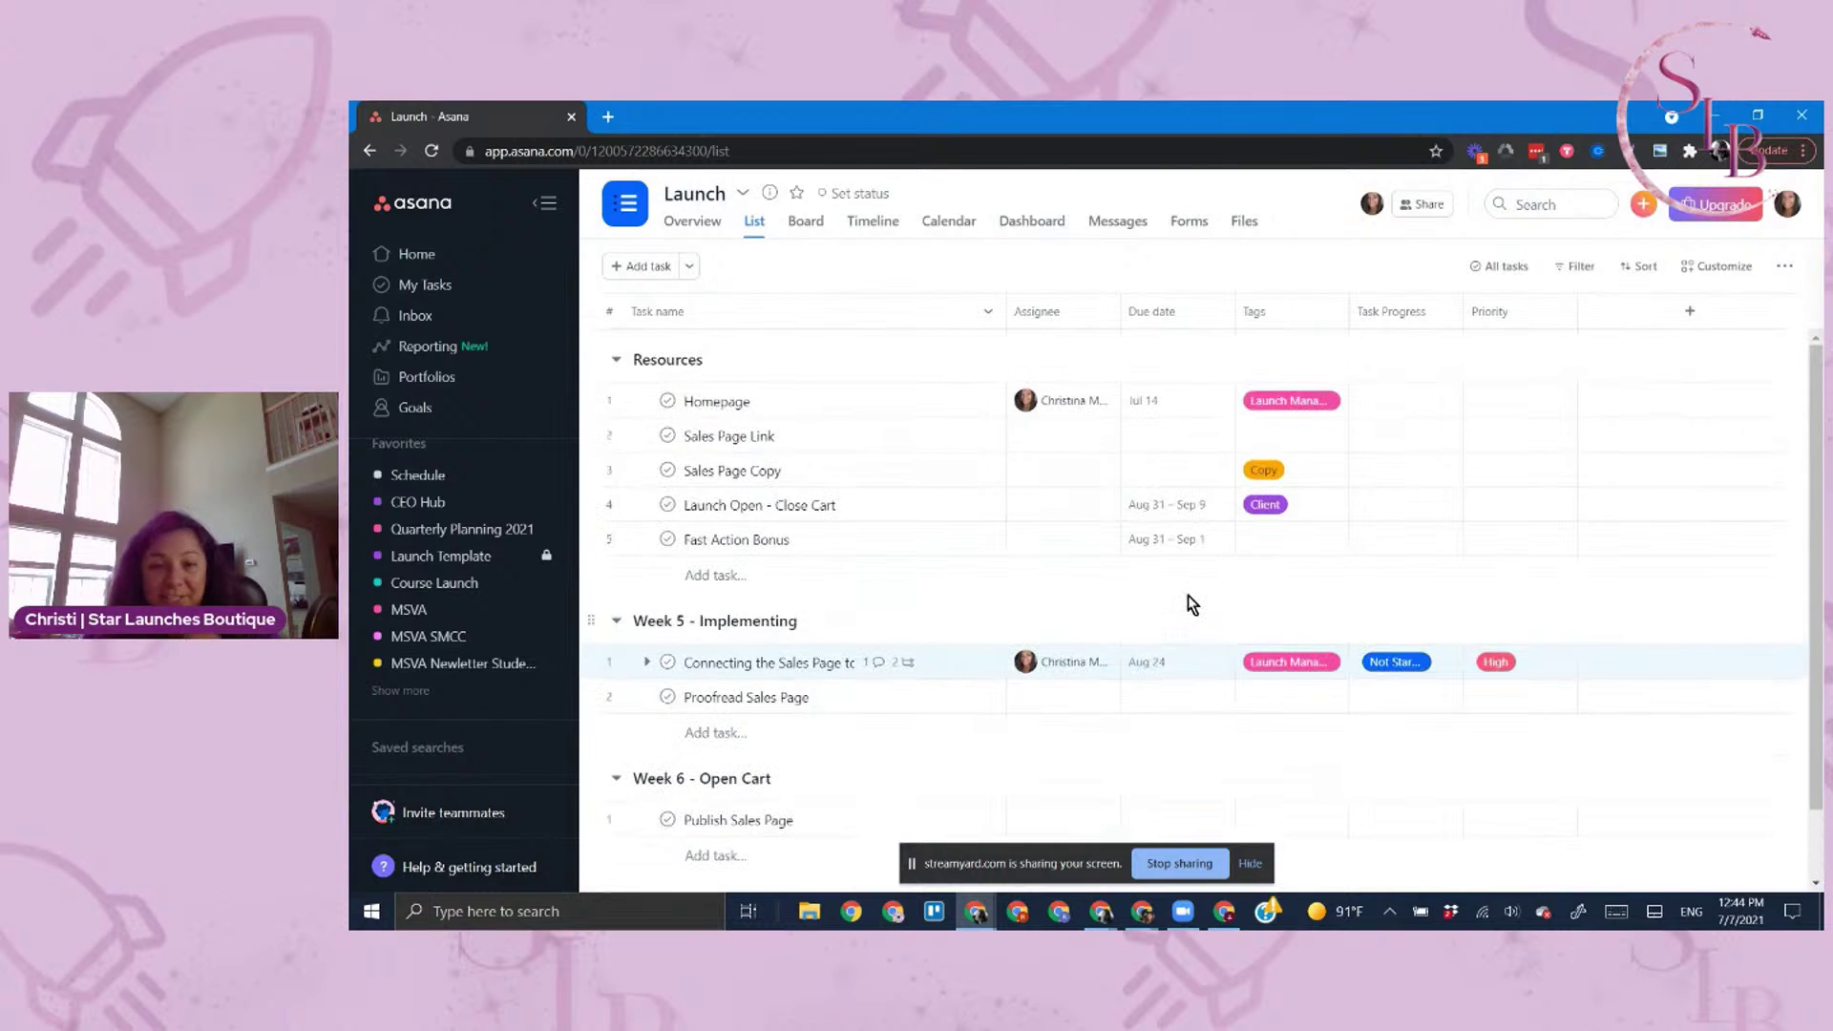
pyautogui.click(1269, 549)
pyautogui.write('LAu')
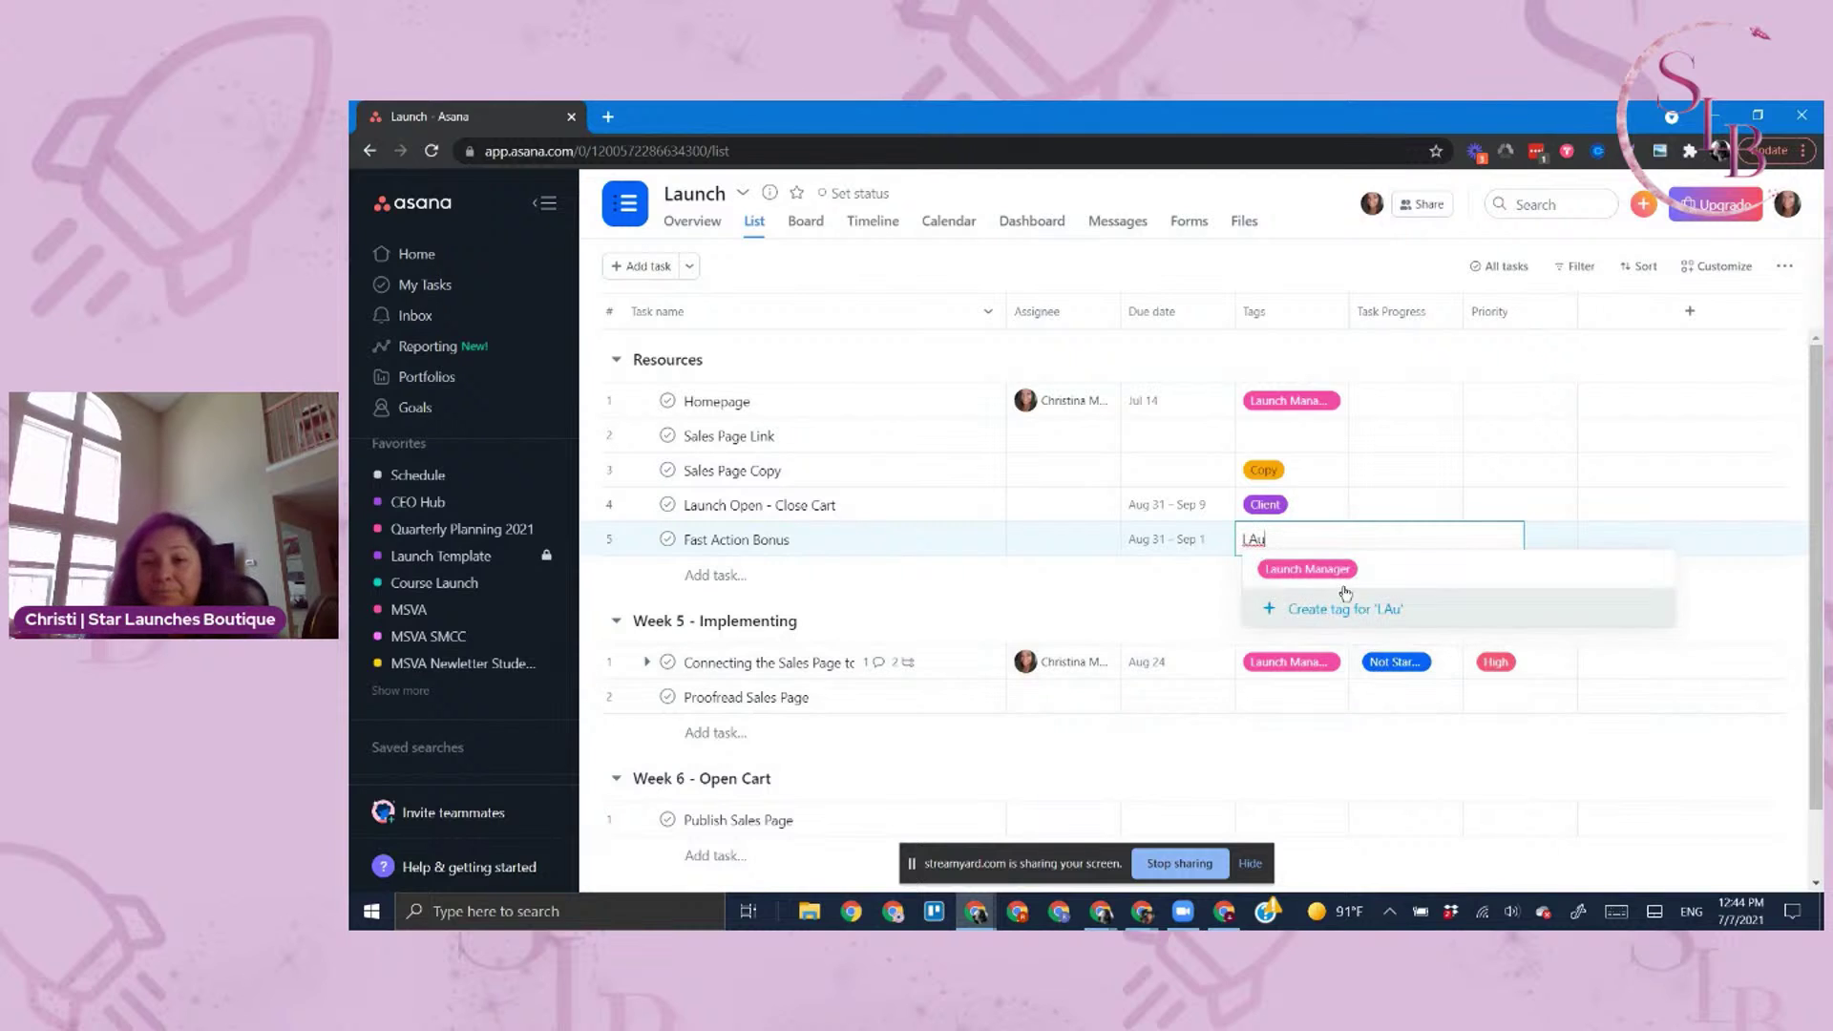
pyautogui.click(1335, 570)
pyautogui.click(1088, 539)
pyautogui.click(1050, 577)
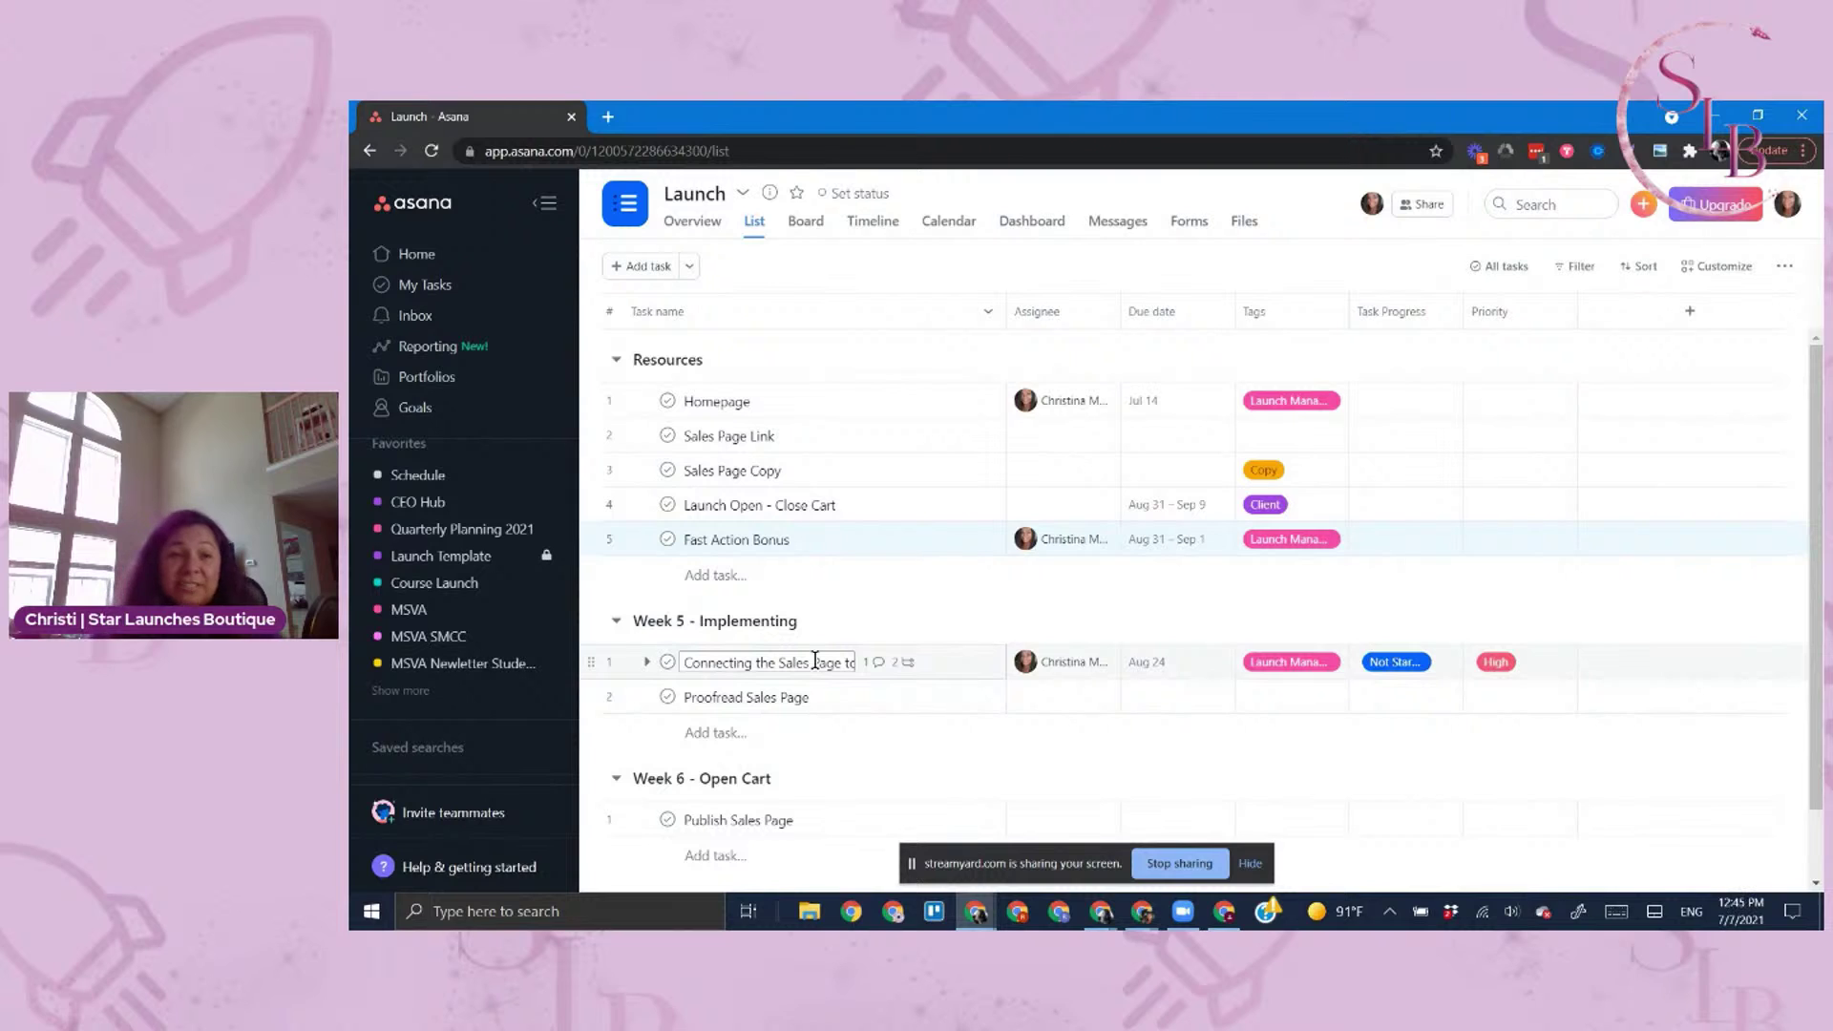
# Check the Inbox activity and the My Tasks list, and inspect the project and tag details of the Email Campaign Copy task
pyautogui.click(416, 318)
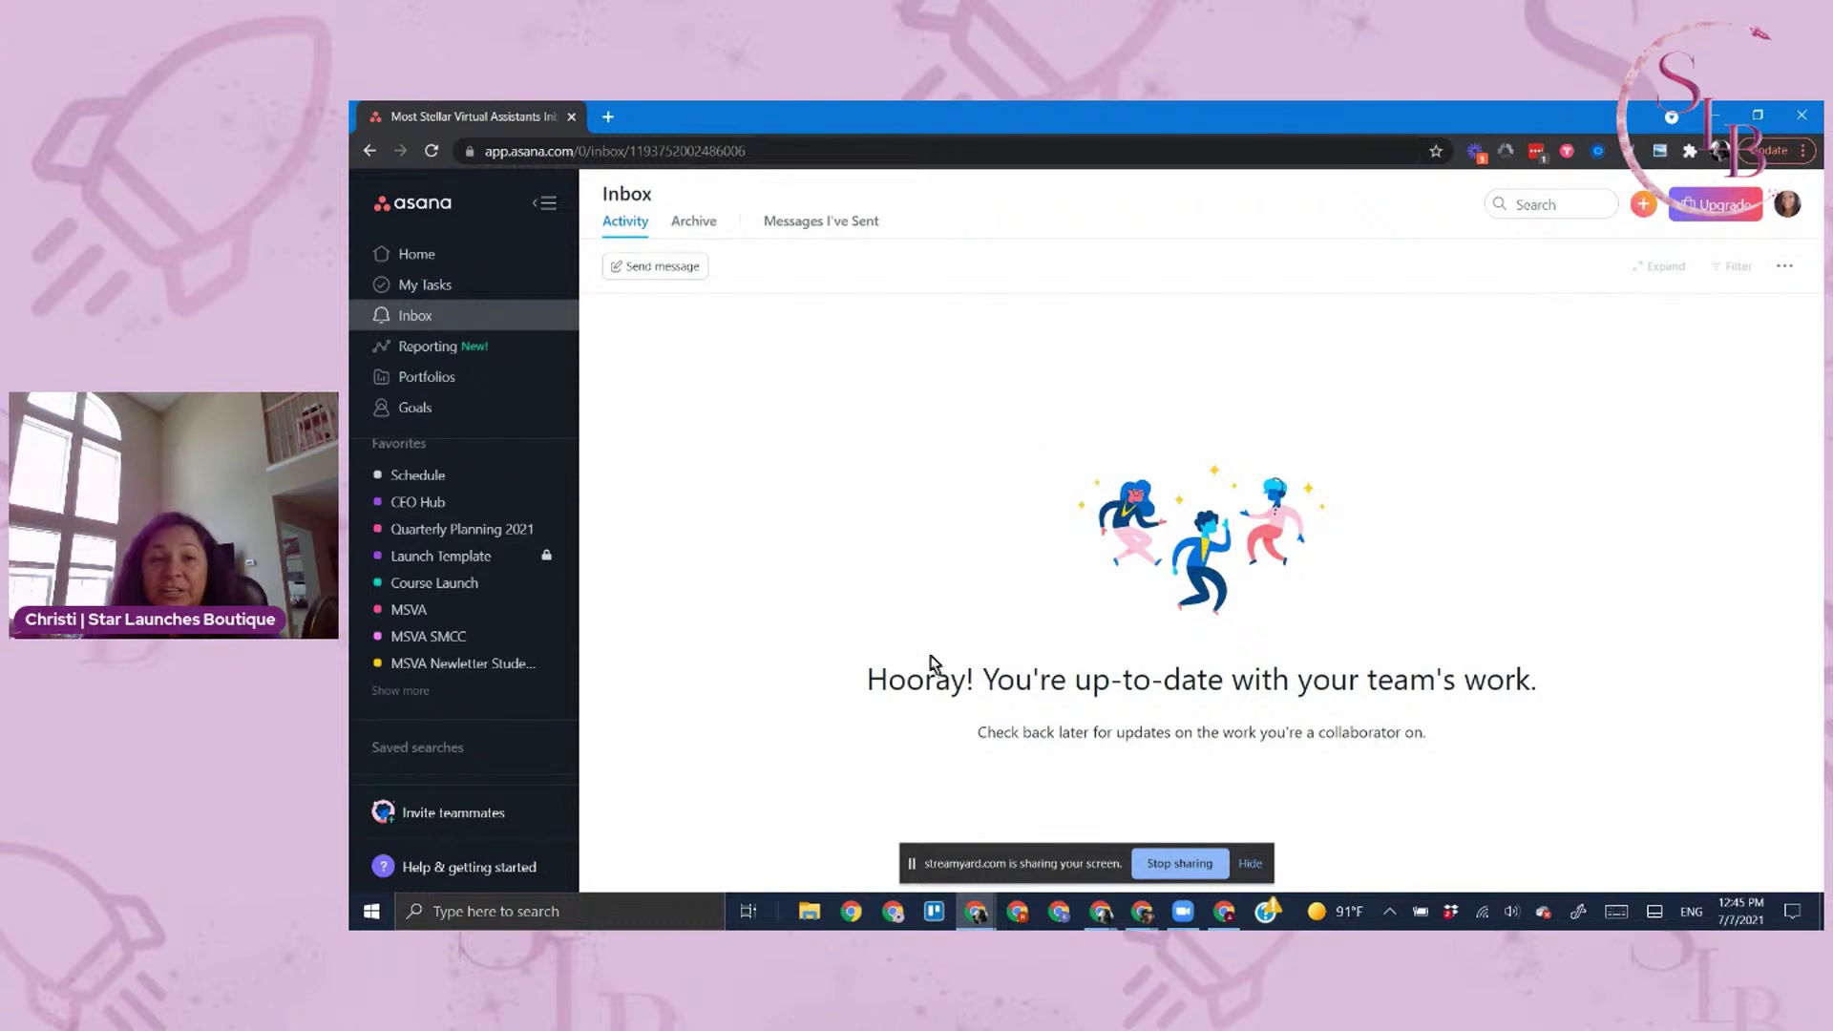
pyautogui.click(430, 289)
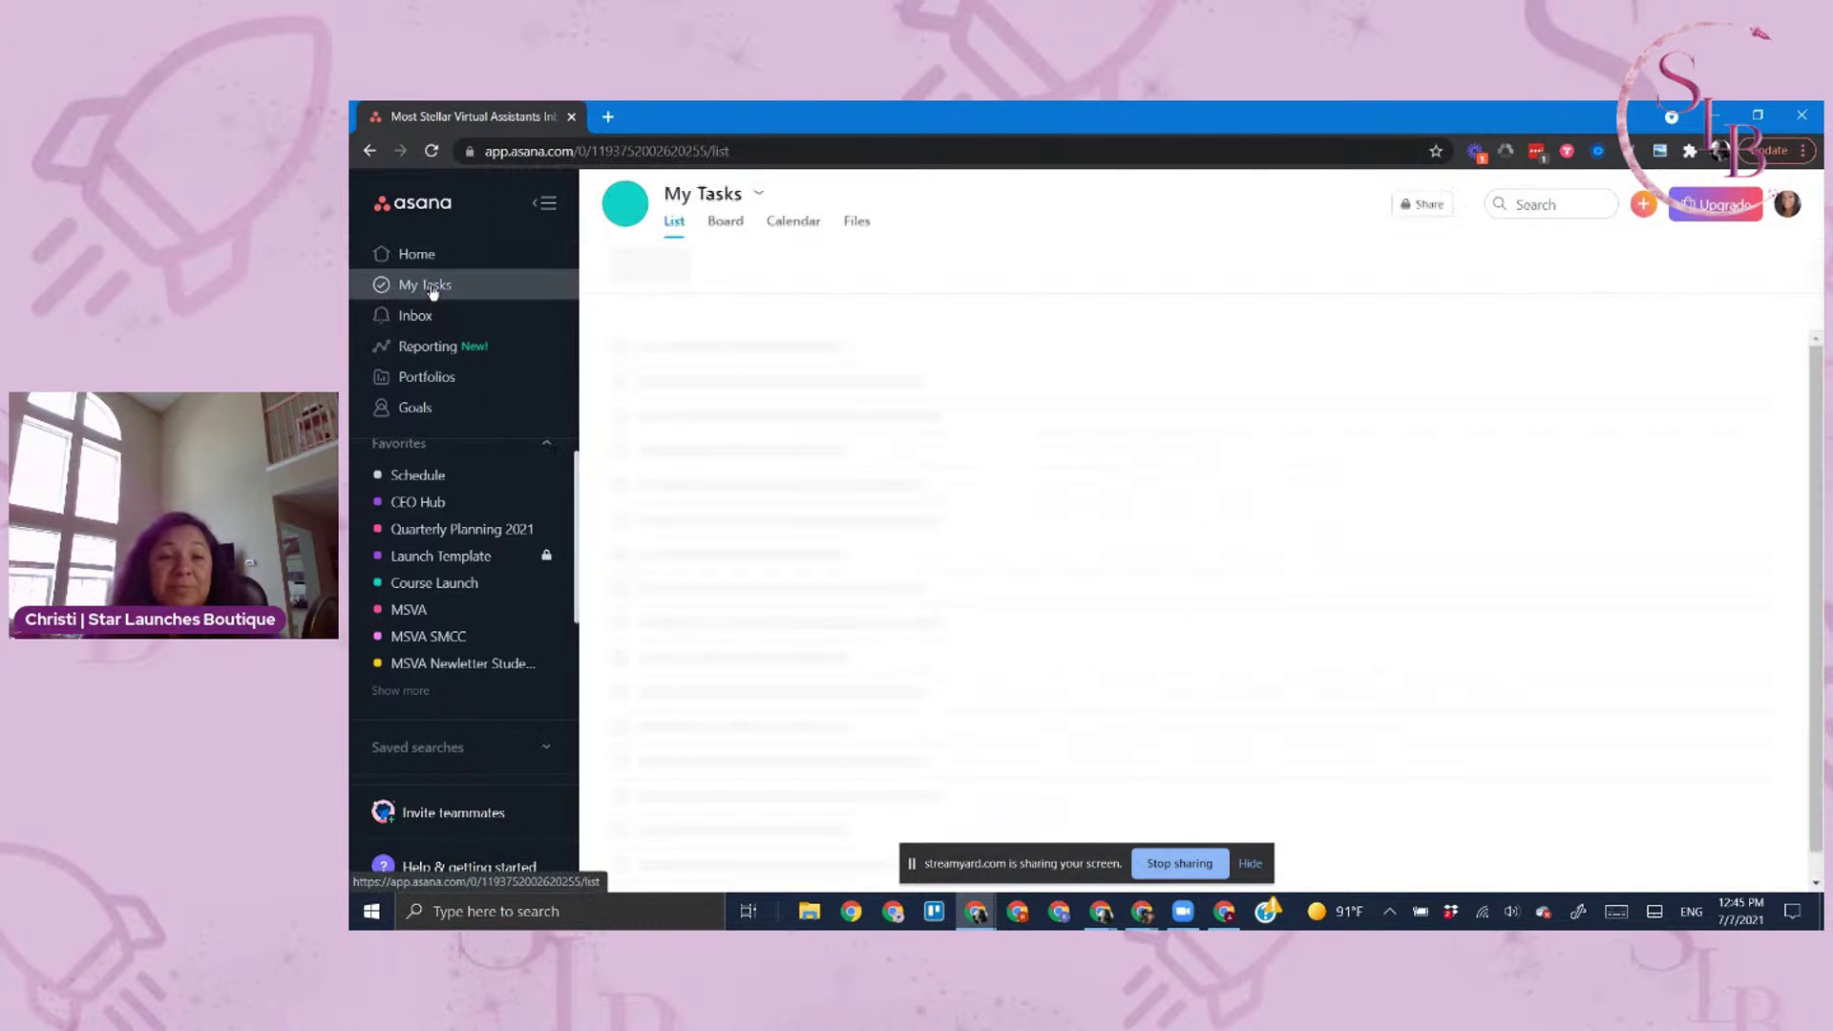
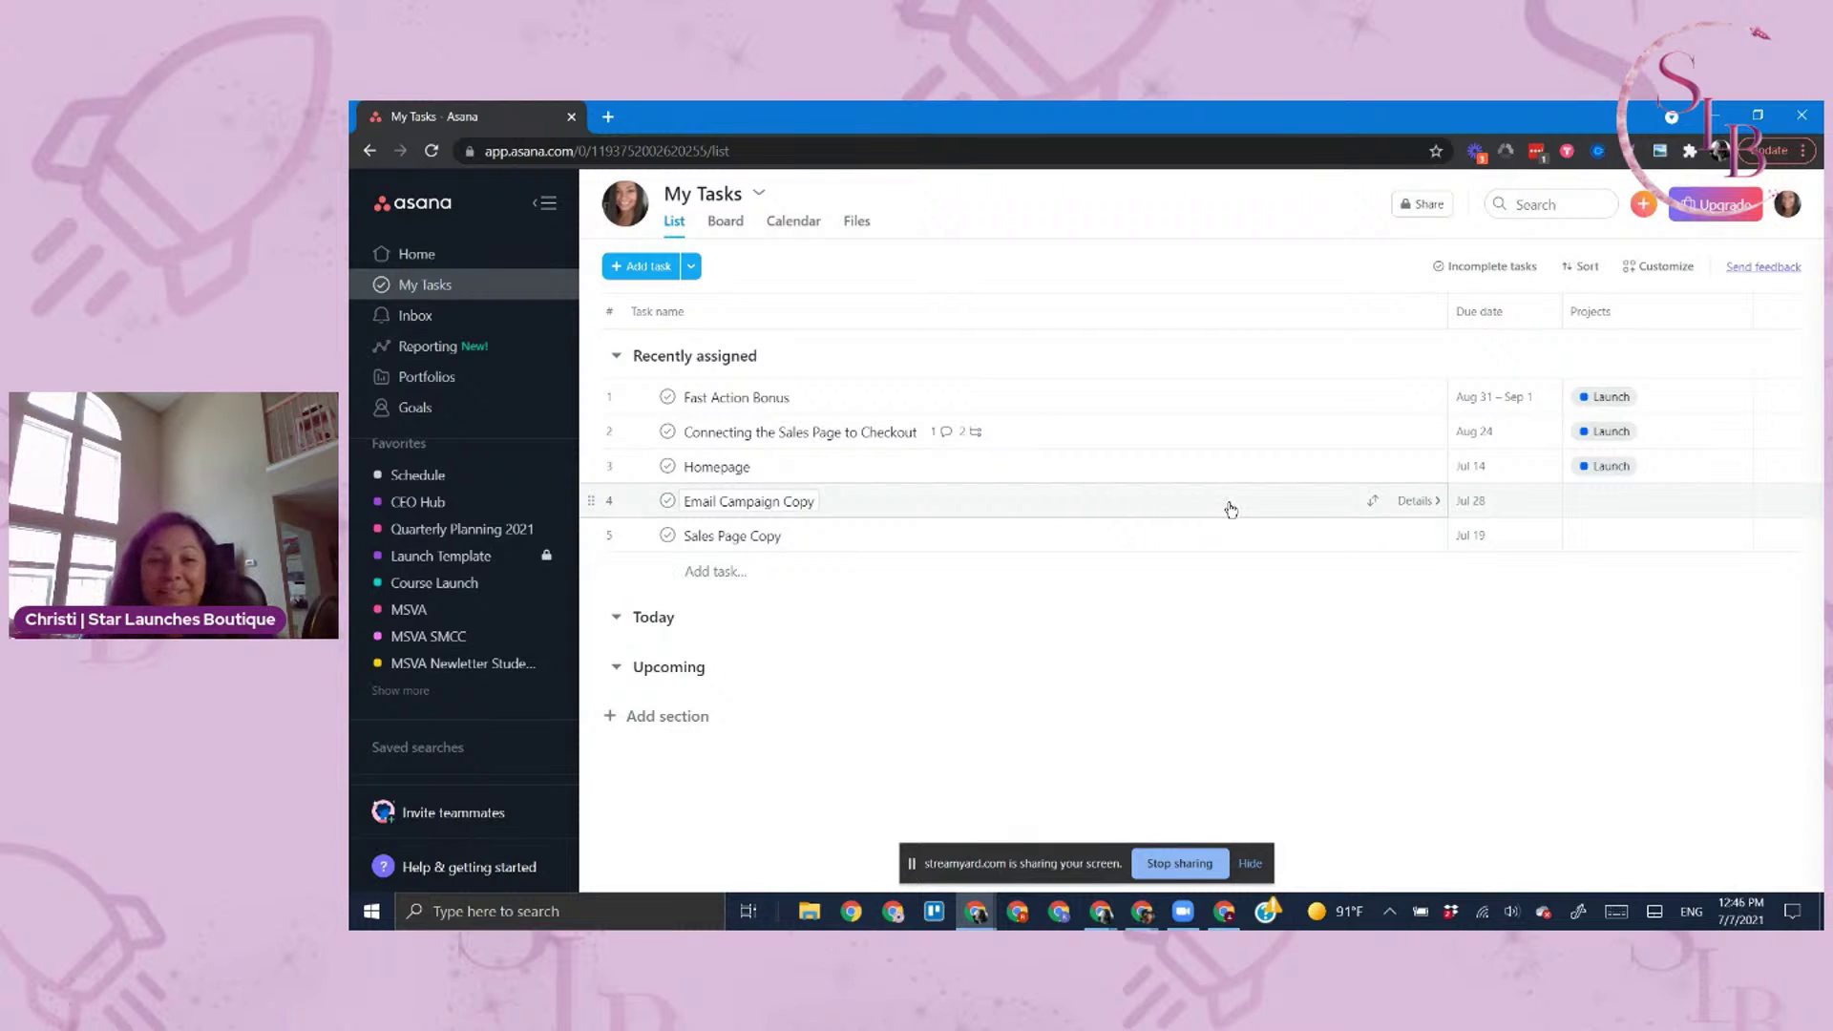
pyautogui.click(1316, 518)
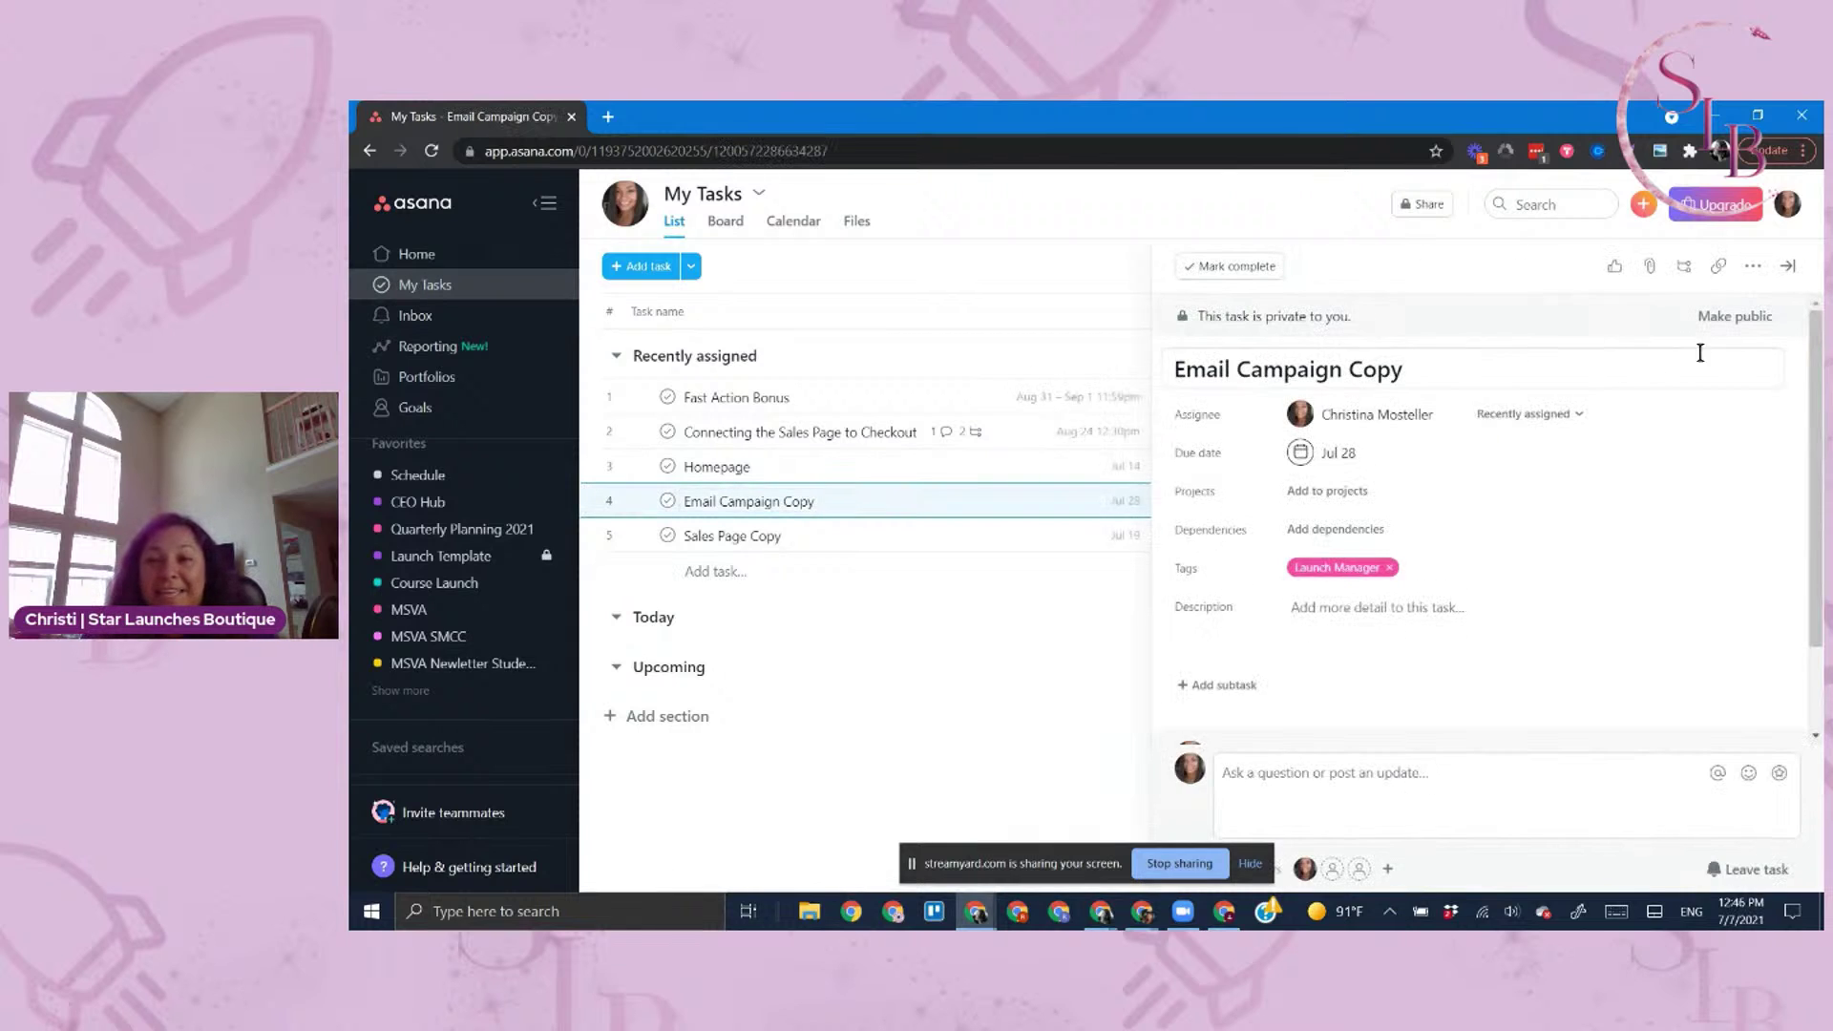
pyautogui.click(1788, 268)
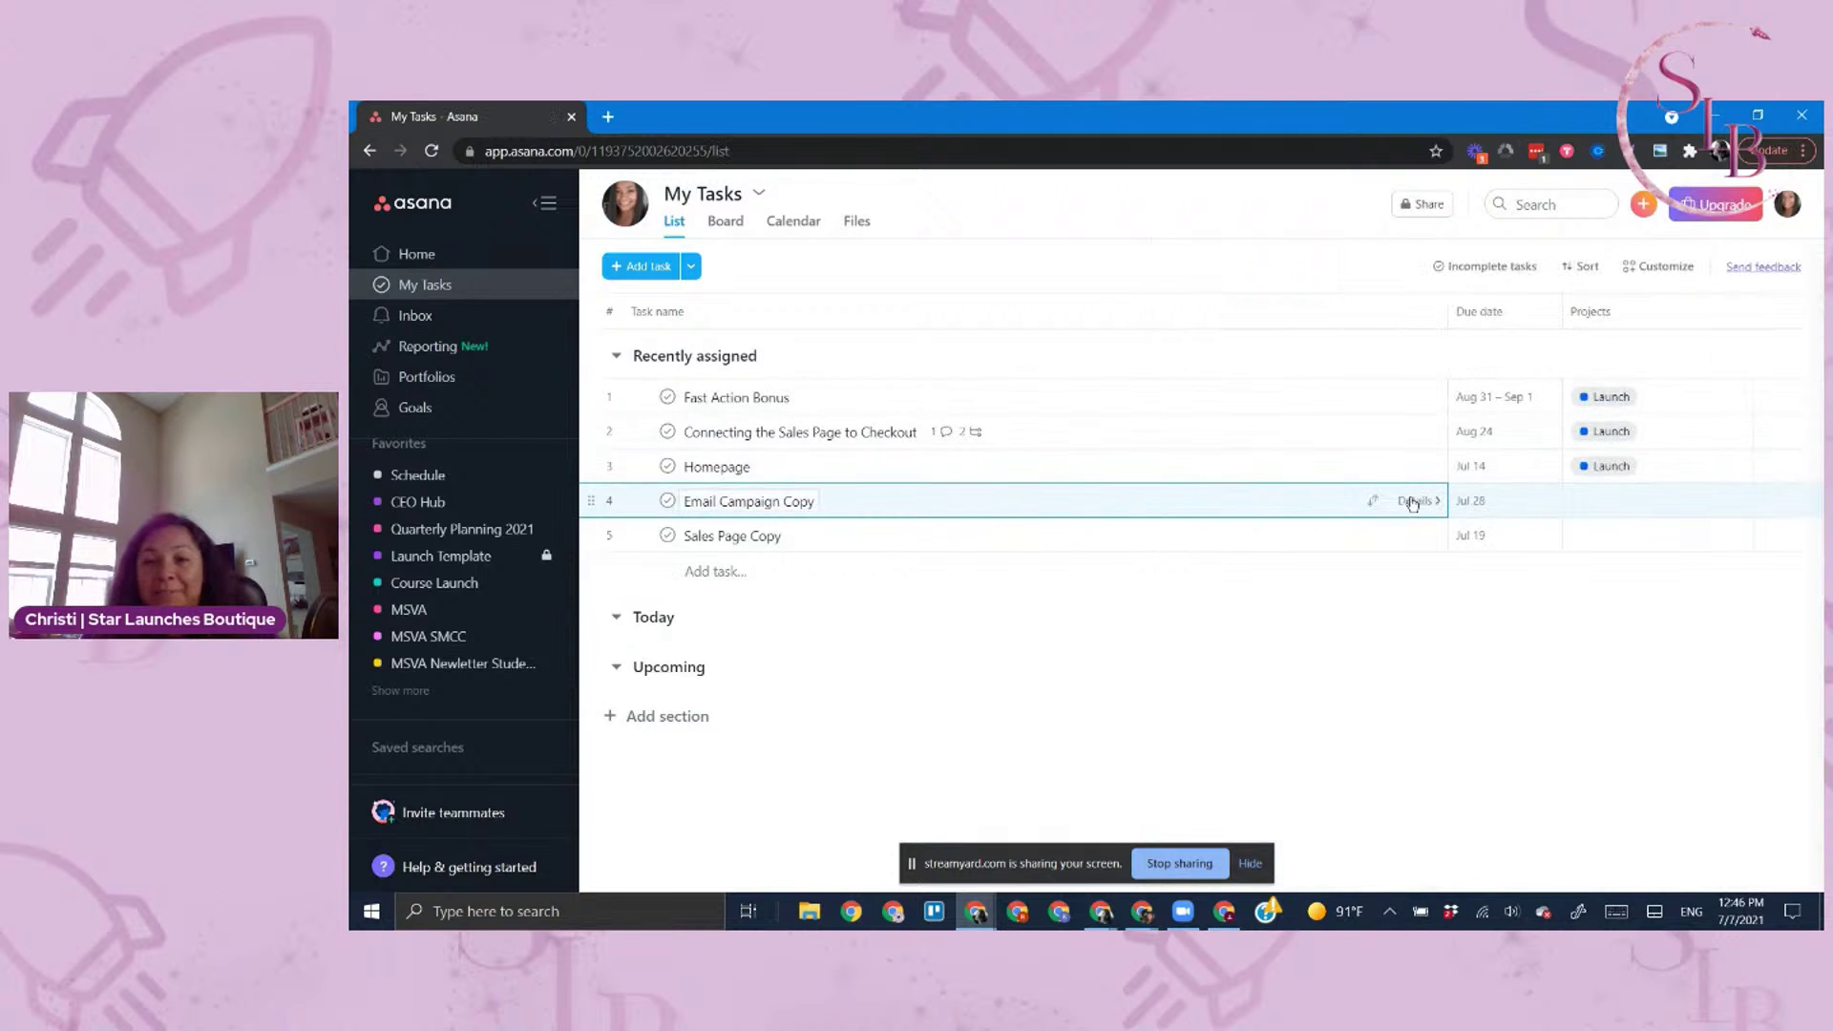
pyautogui.click(1334, 506)
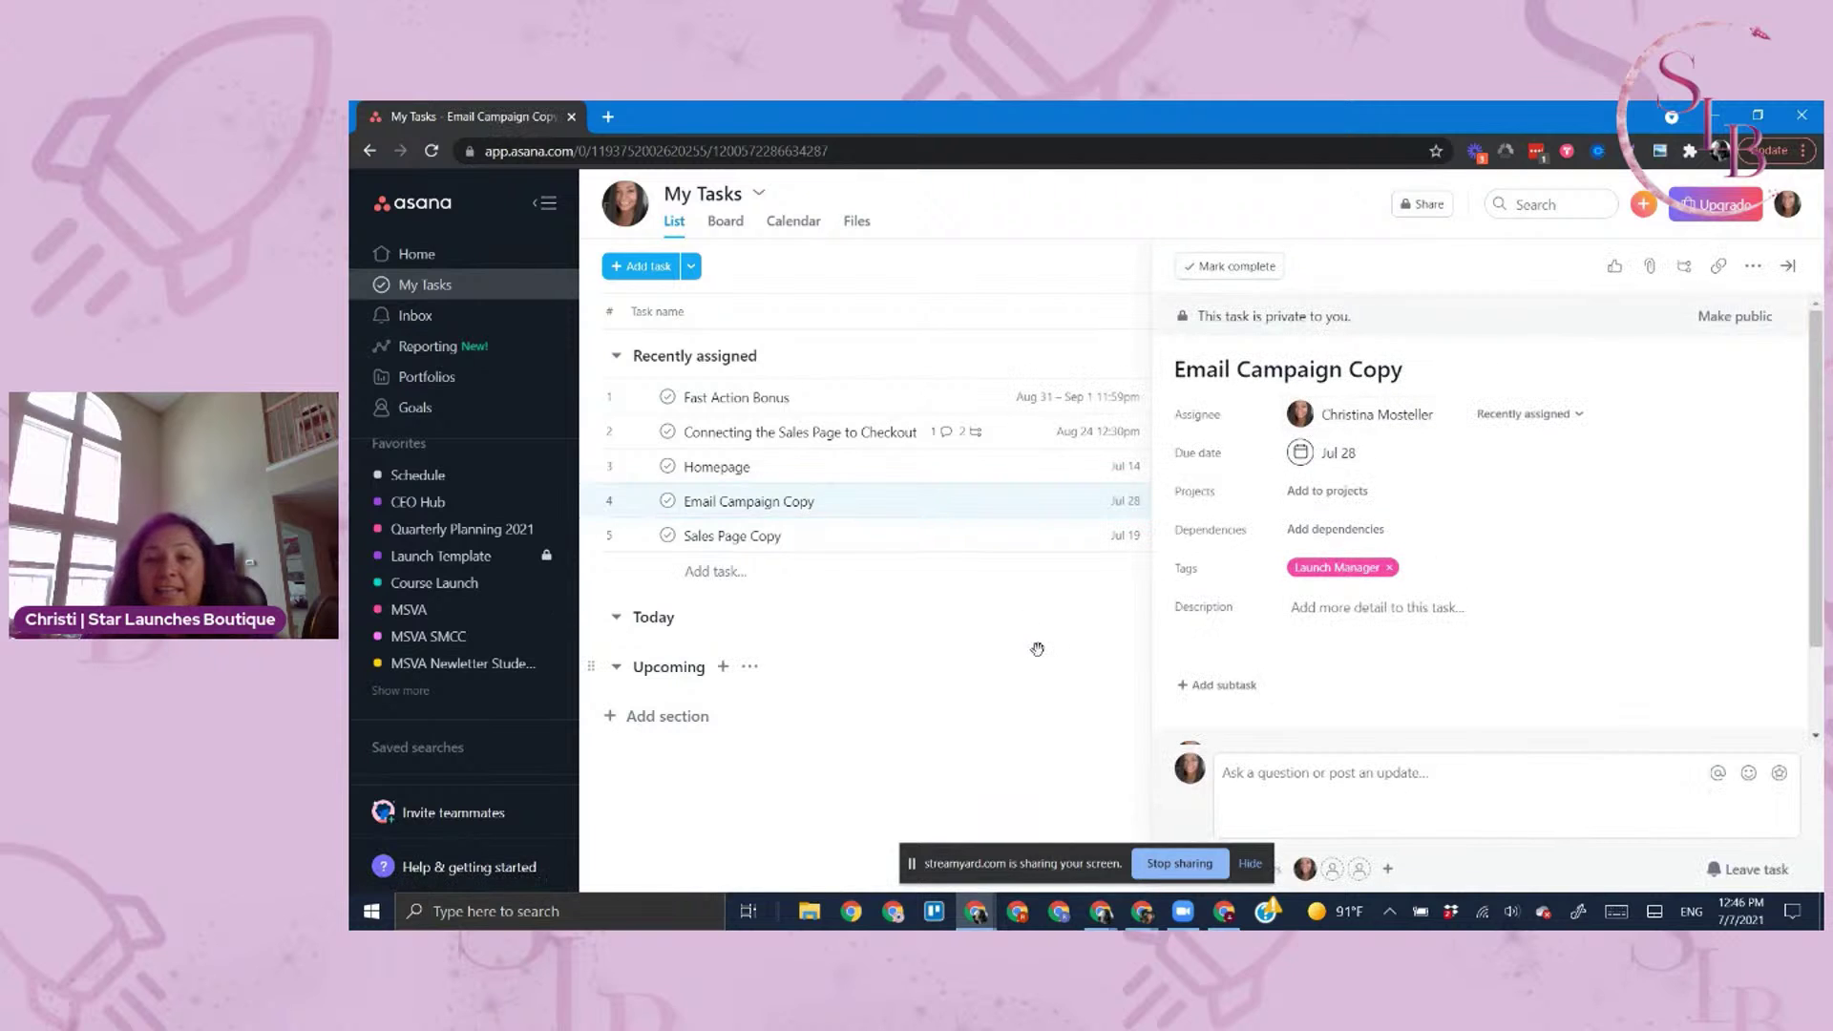
pyautogui.click(1788, 266)
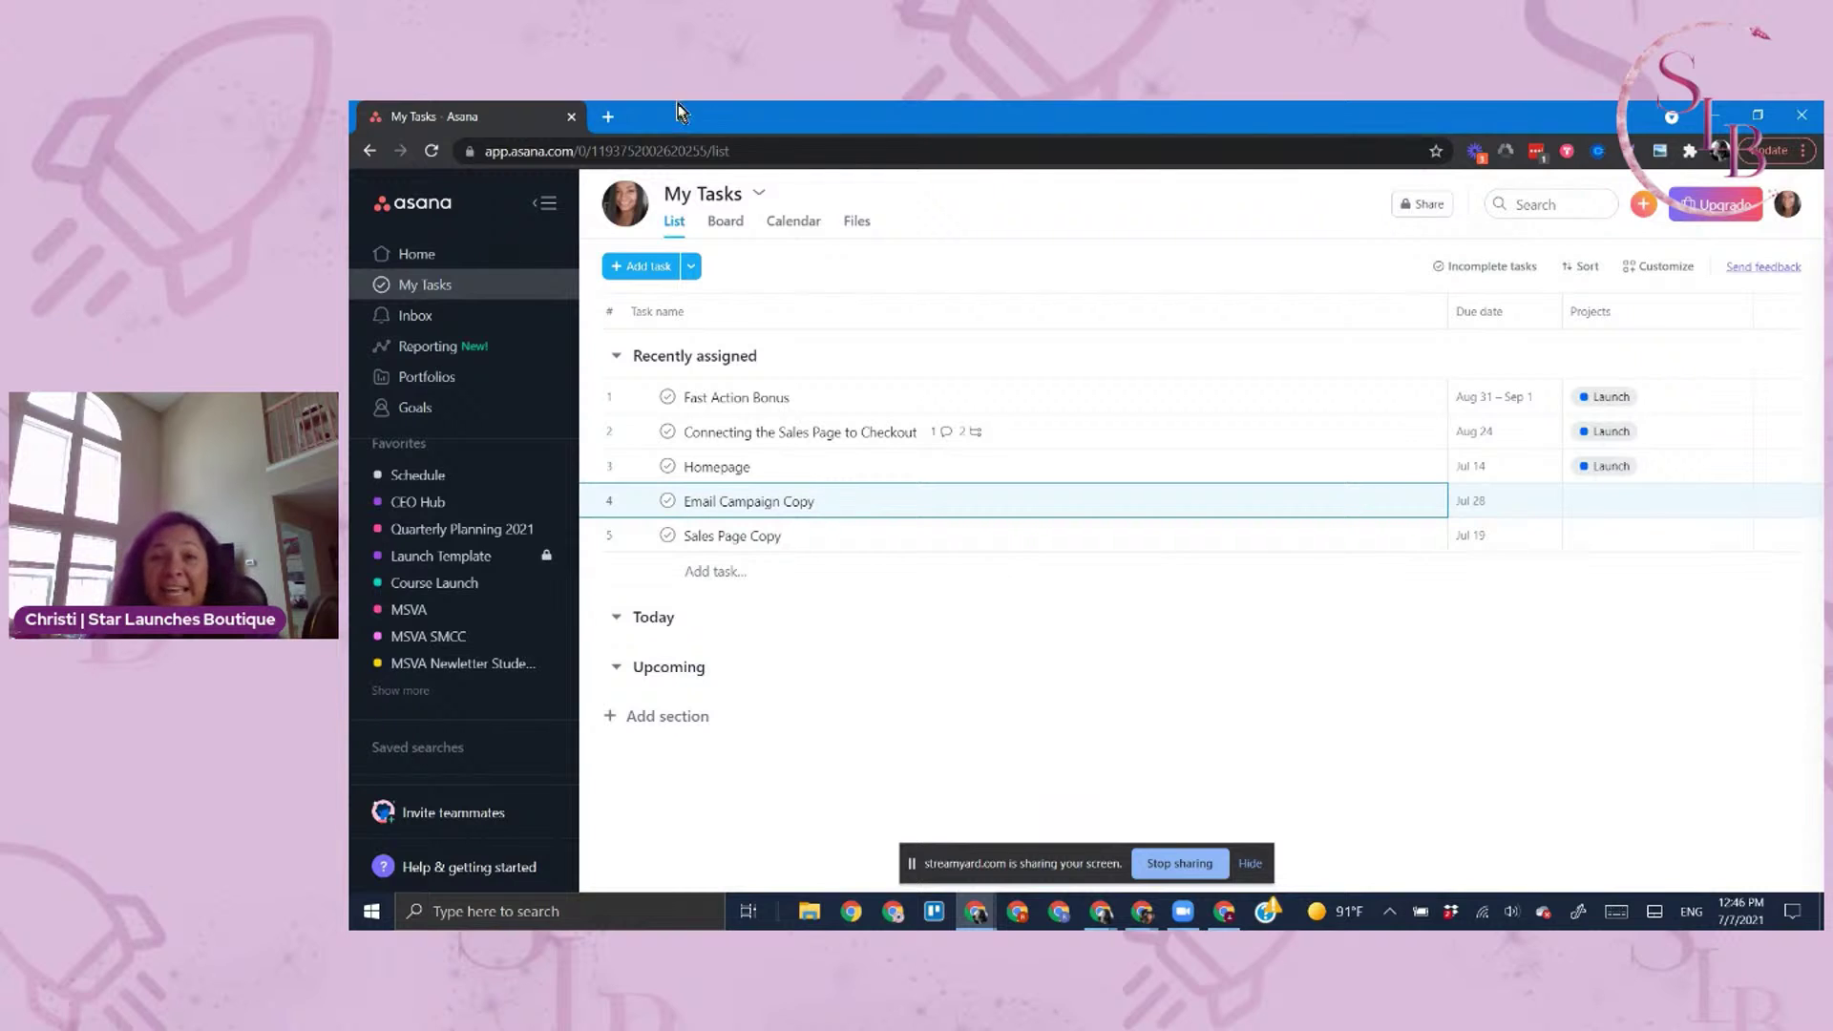
# Review the personal tasks as a board, in the July 2021 calendar and as a list, and look at their attached files
pyautogui.click(736, 226)
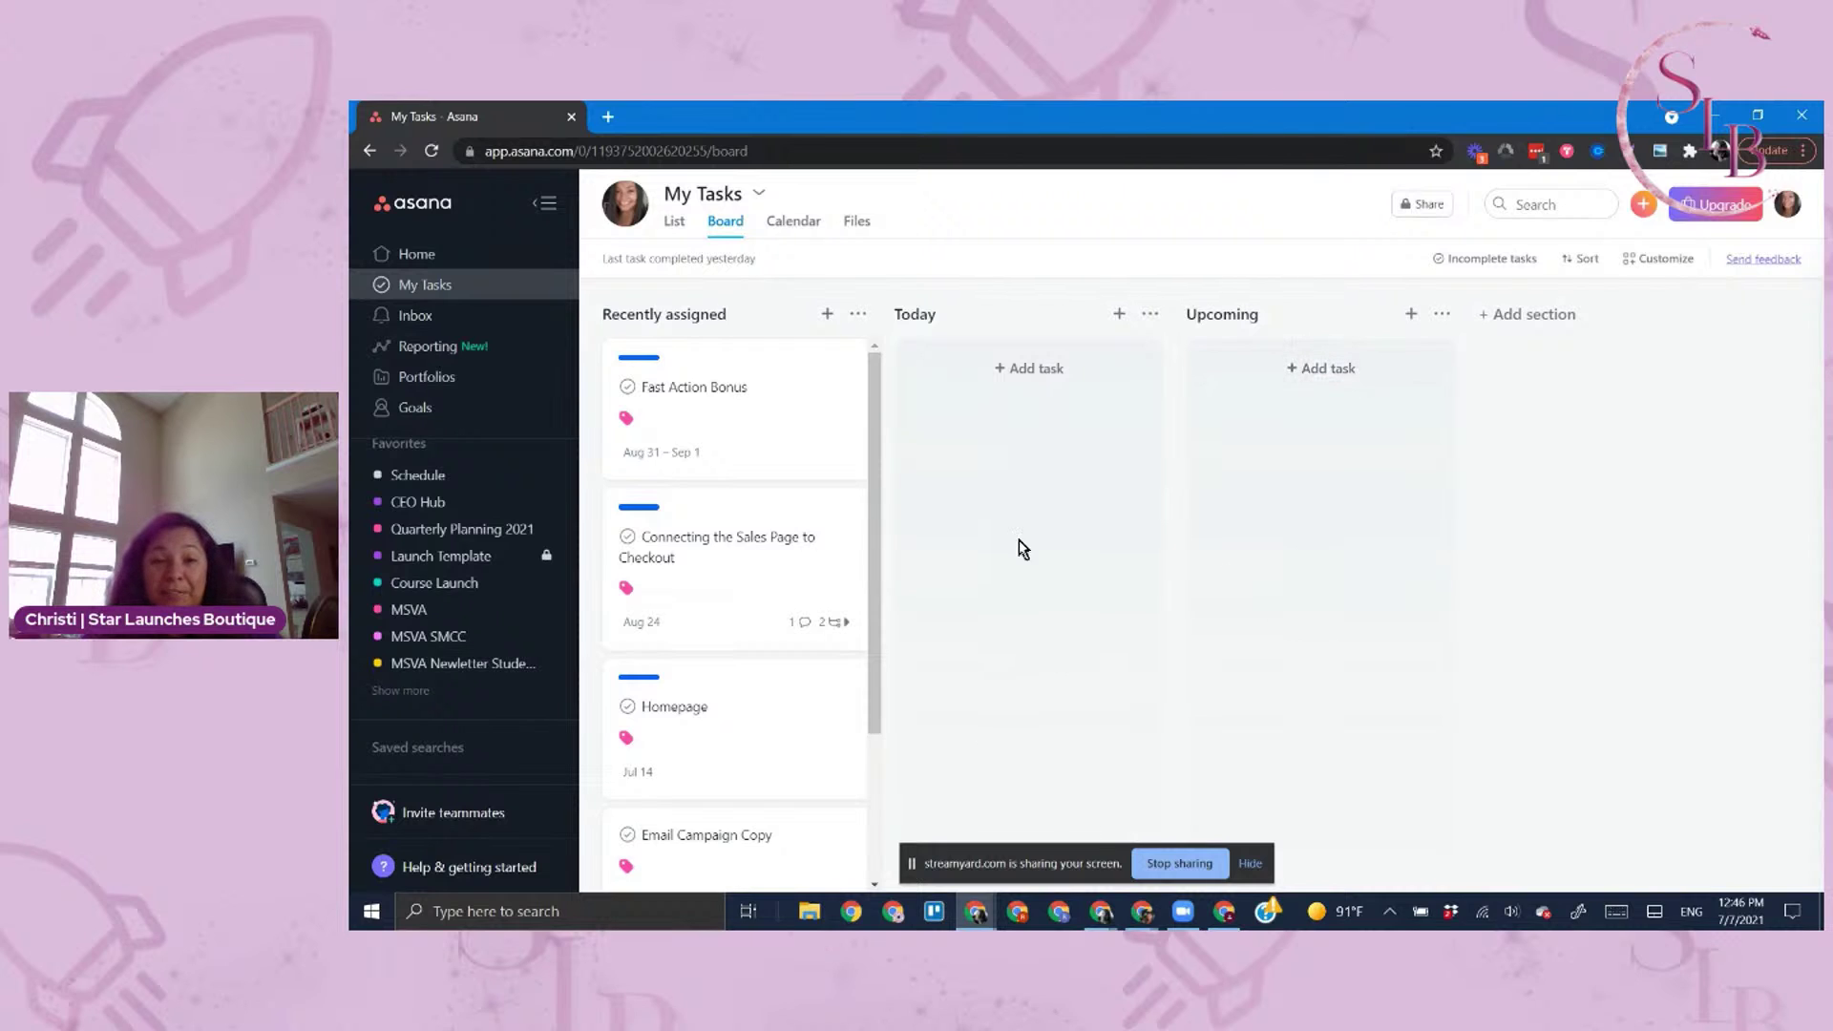
pyautogui.click(810, 229)
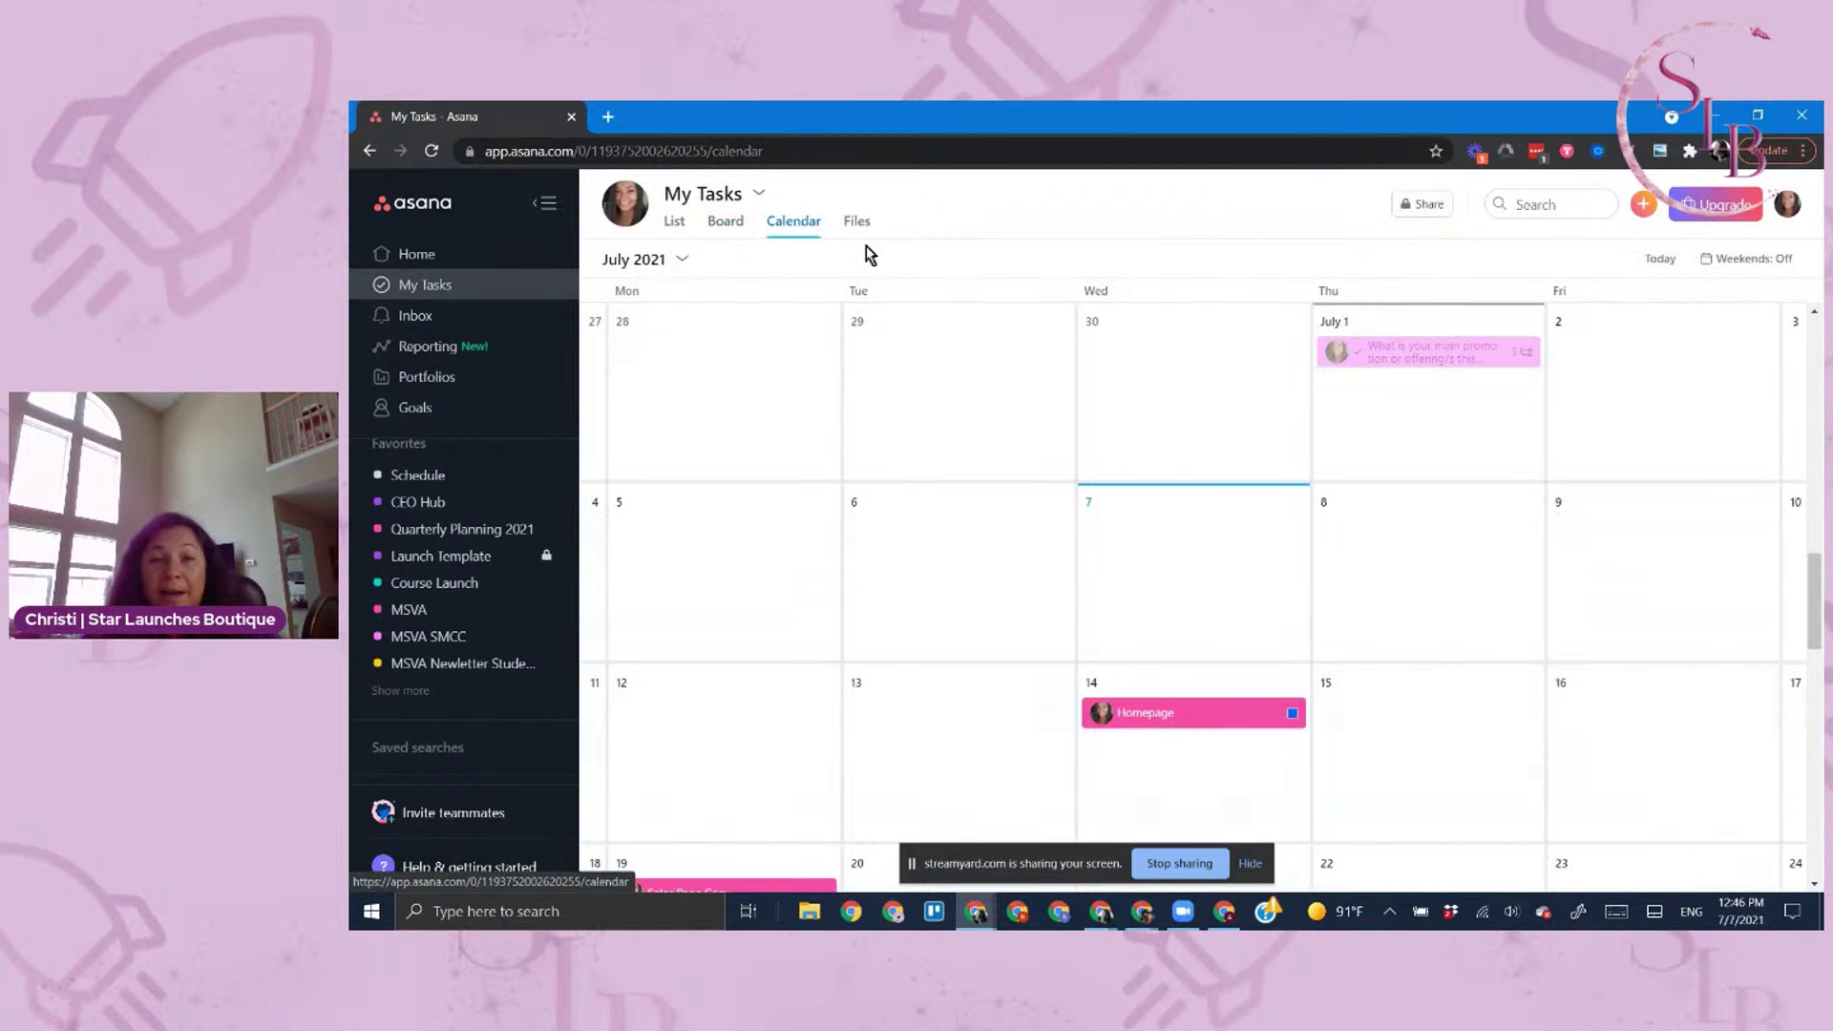
pyautogui.scroll(-2, 1374, 540)
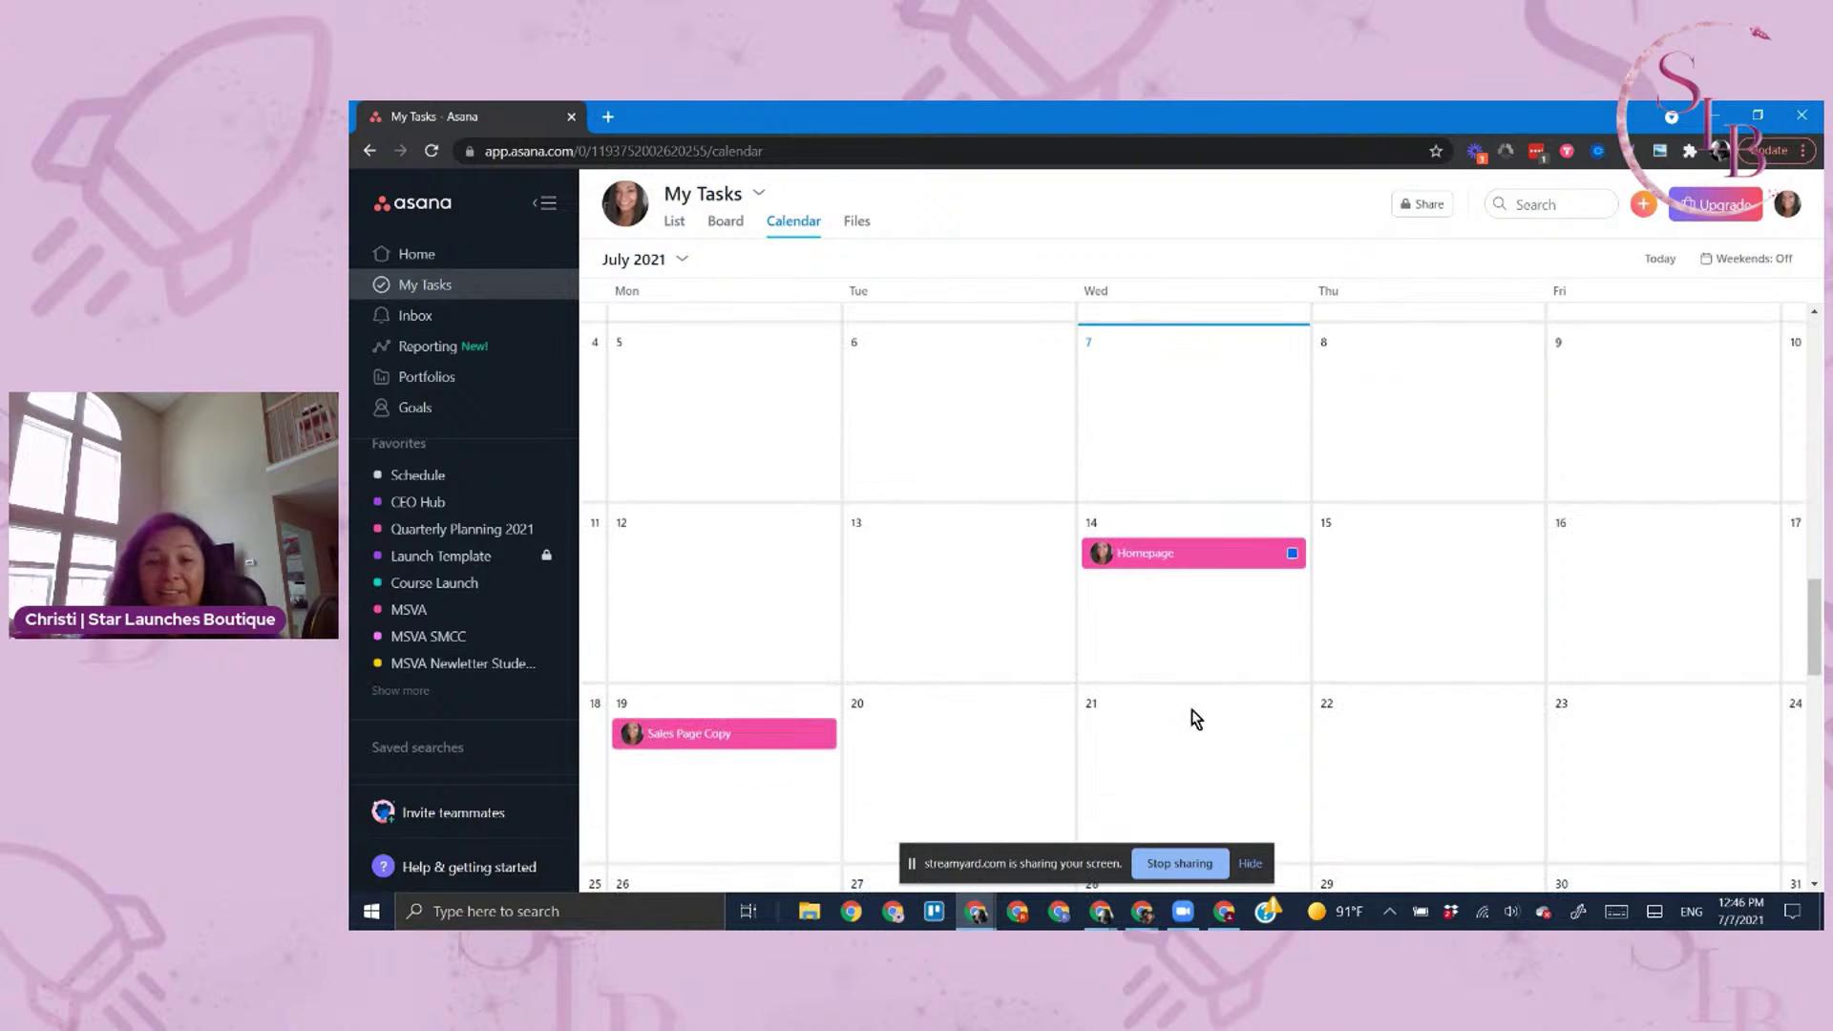
pyautogui.scroll(-2, 1193, 718)
pyautogui.scroll(2, 1193, 718)
pyautogui.click(674, 223)
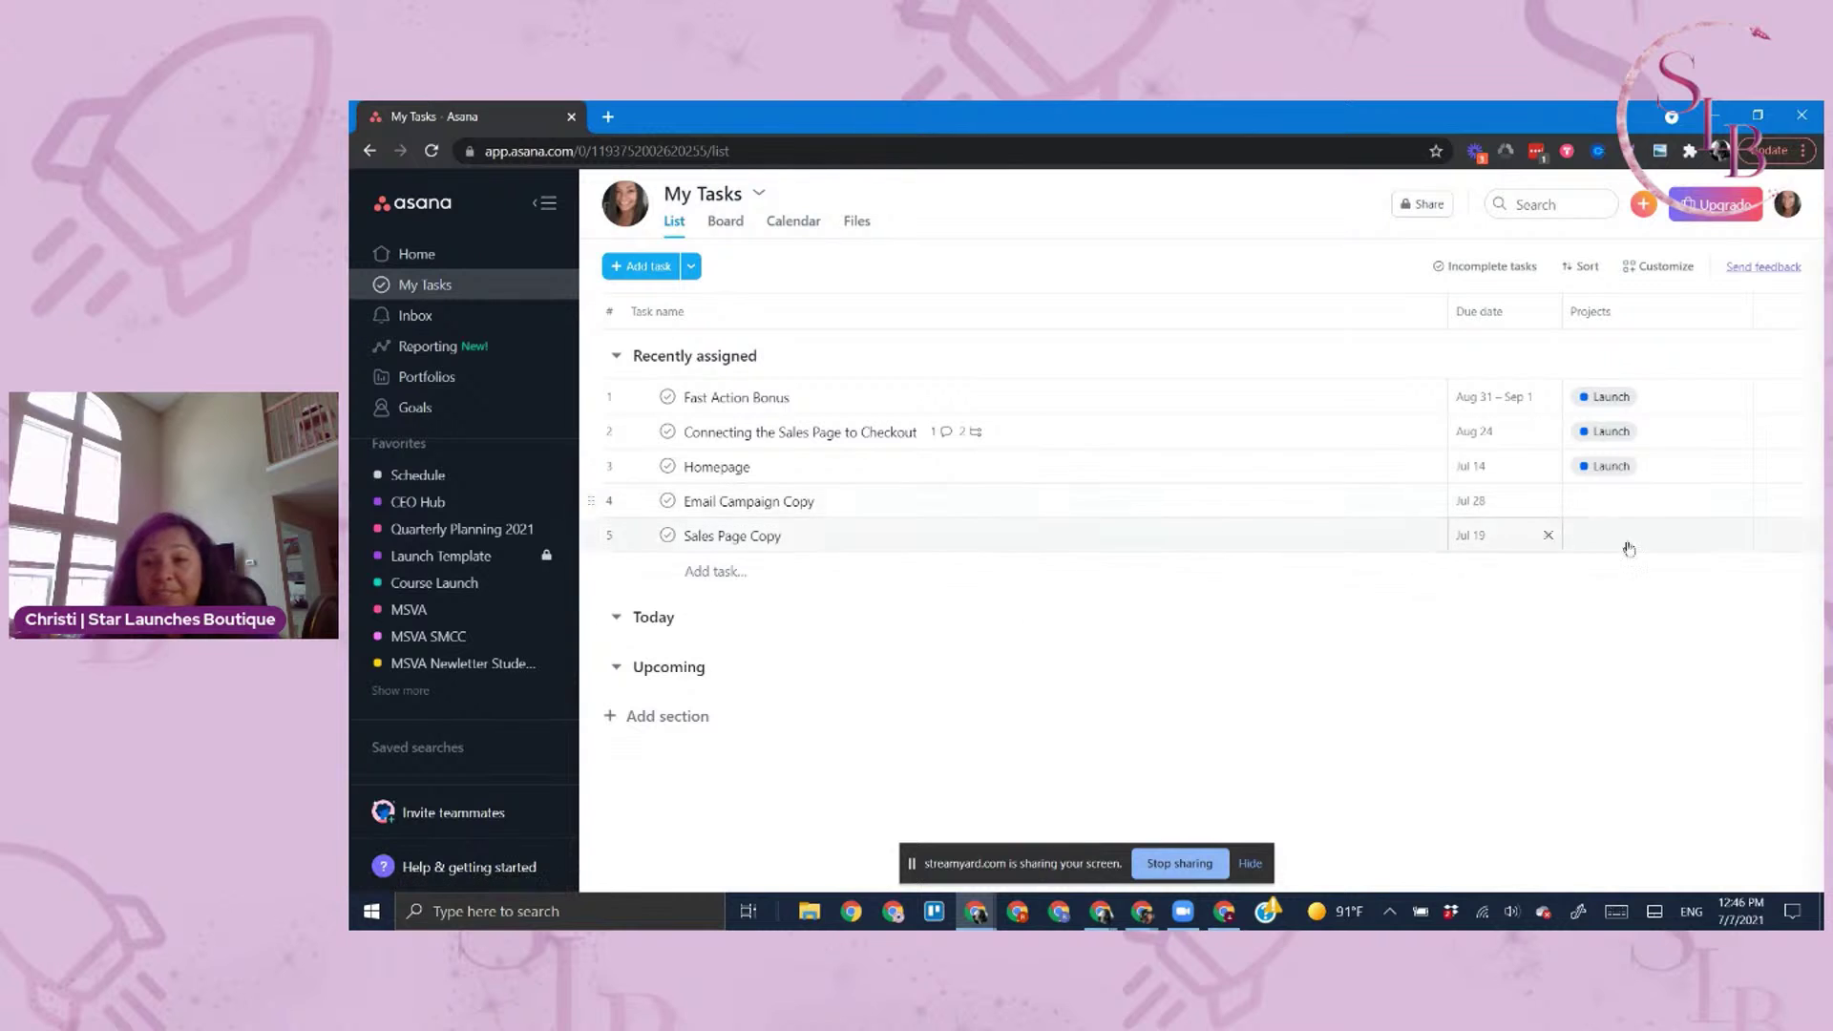
pyautogui.click(849, 225)
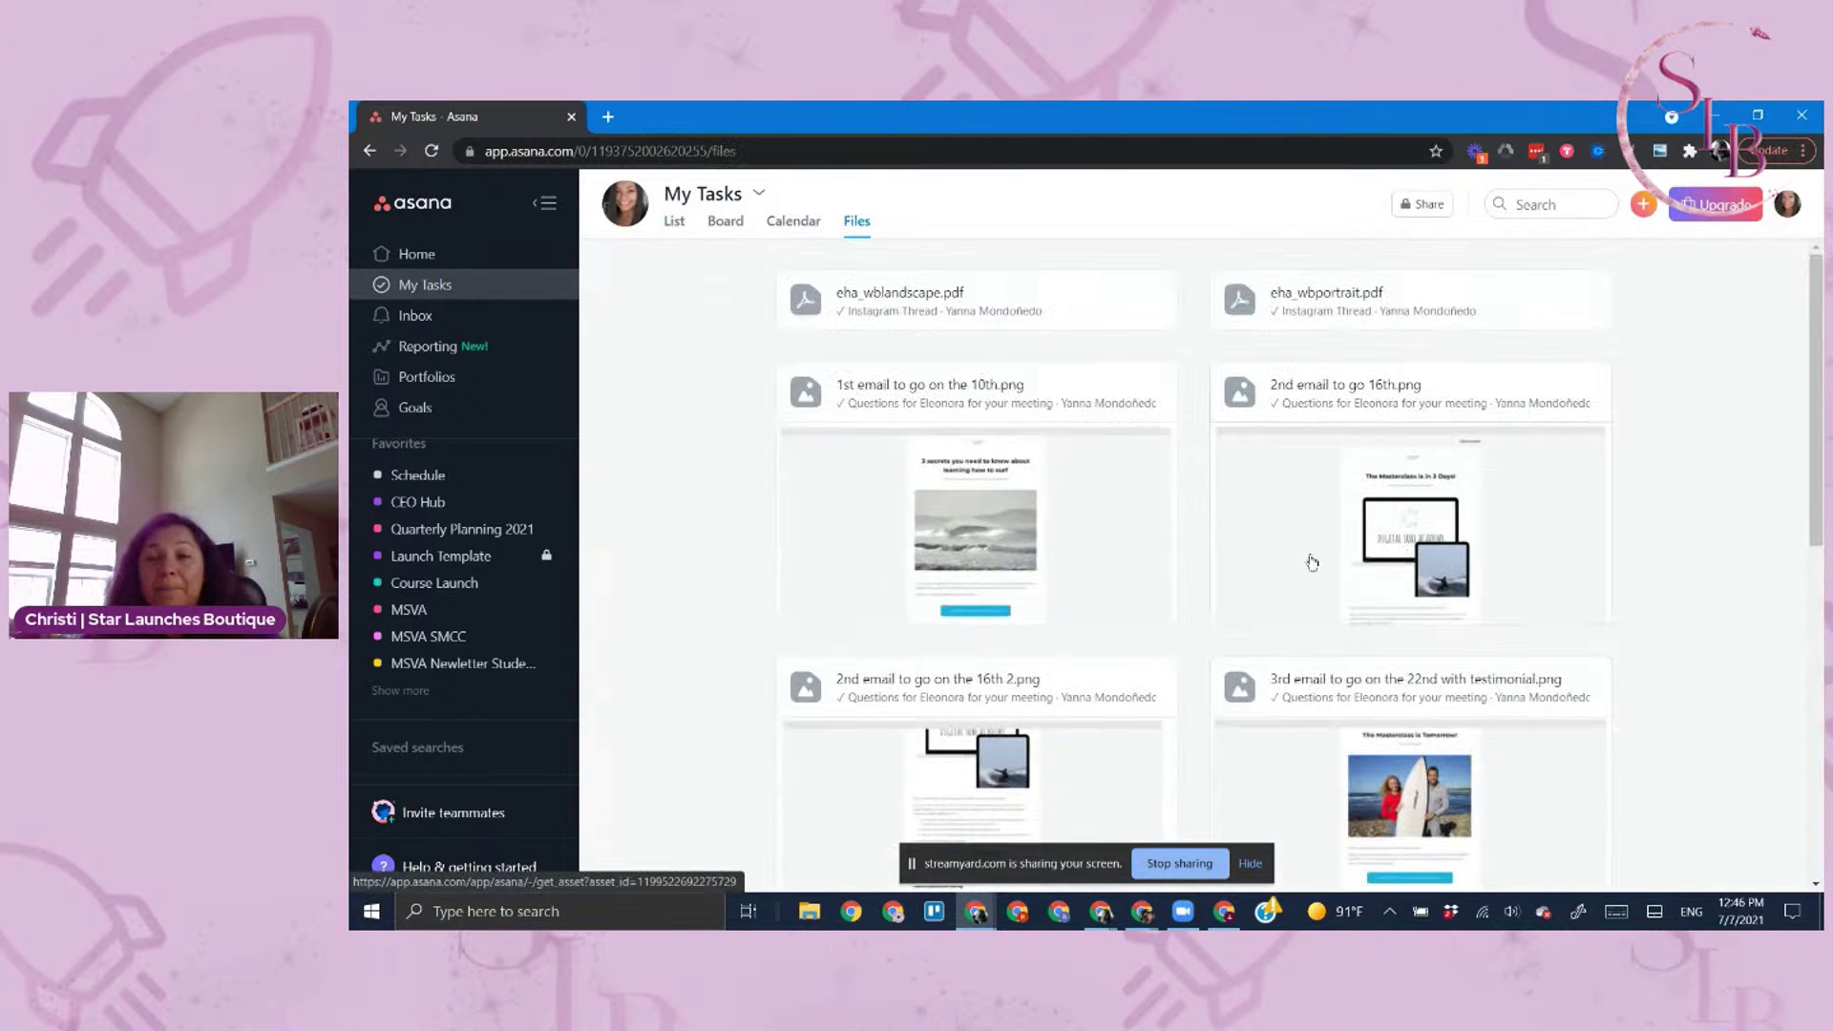
# Look through the files attached to the personal tasks and go back to the My Tasks list
pyautogui.scroll(-2, 1128, 772)
pyautogui.scroll(2, 1127, 772)
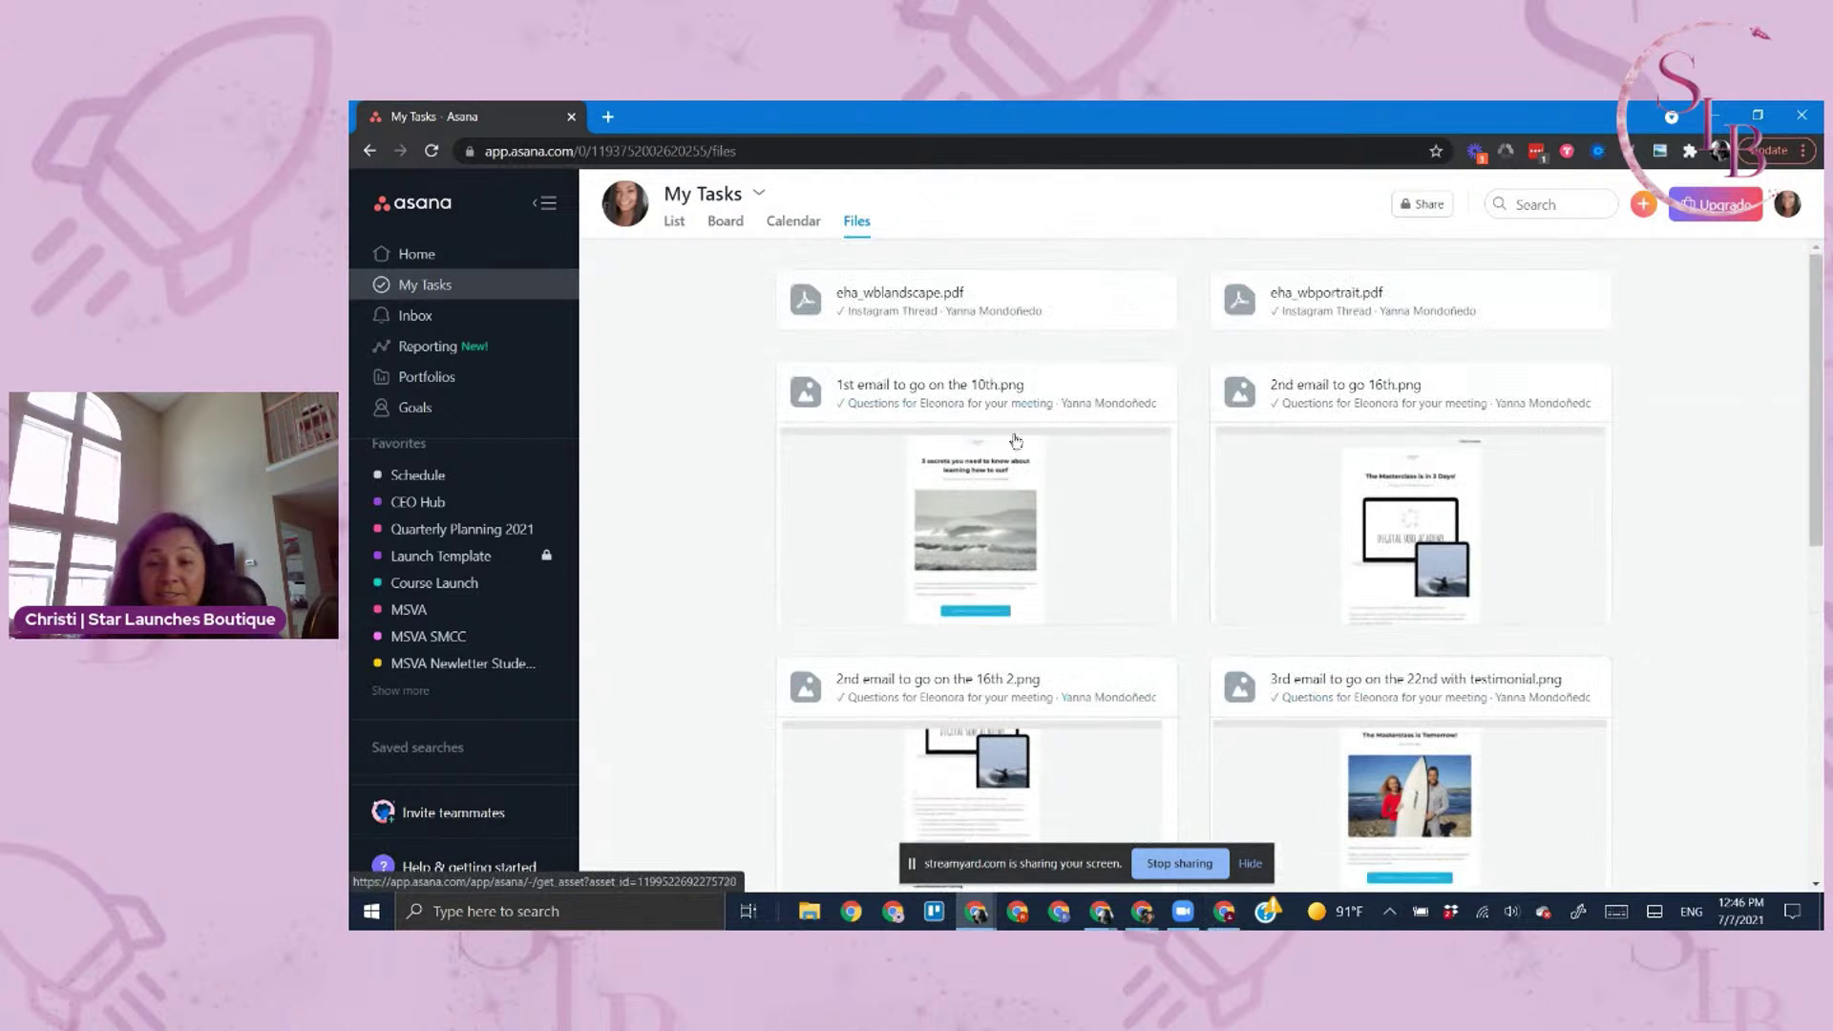
pyautogui.click(674, 223)
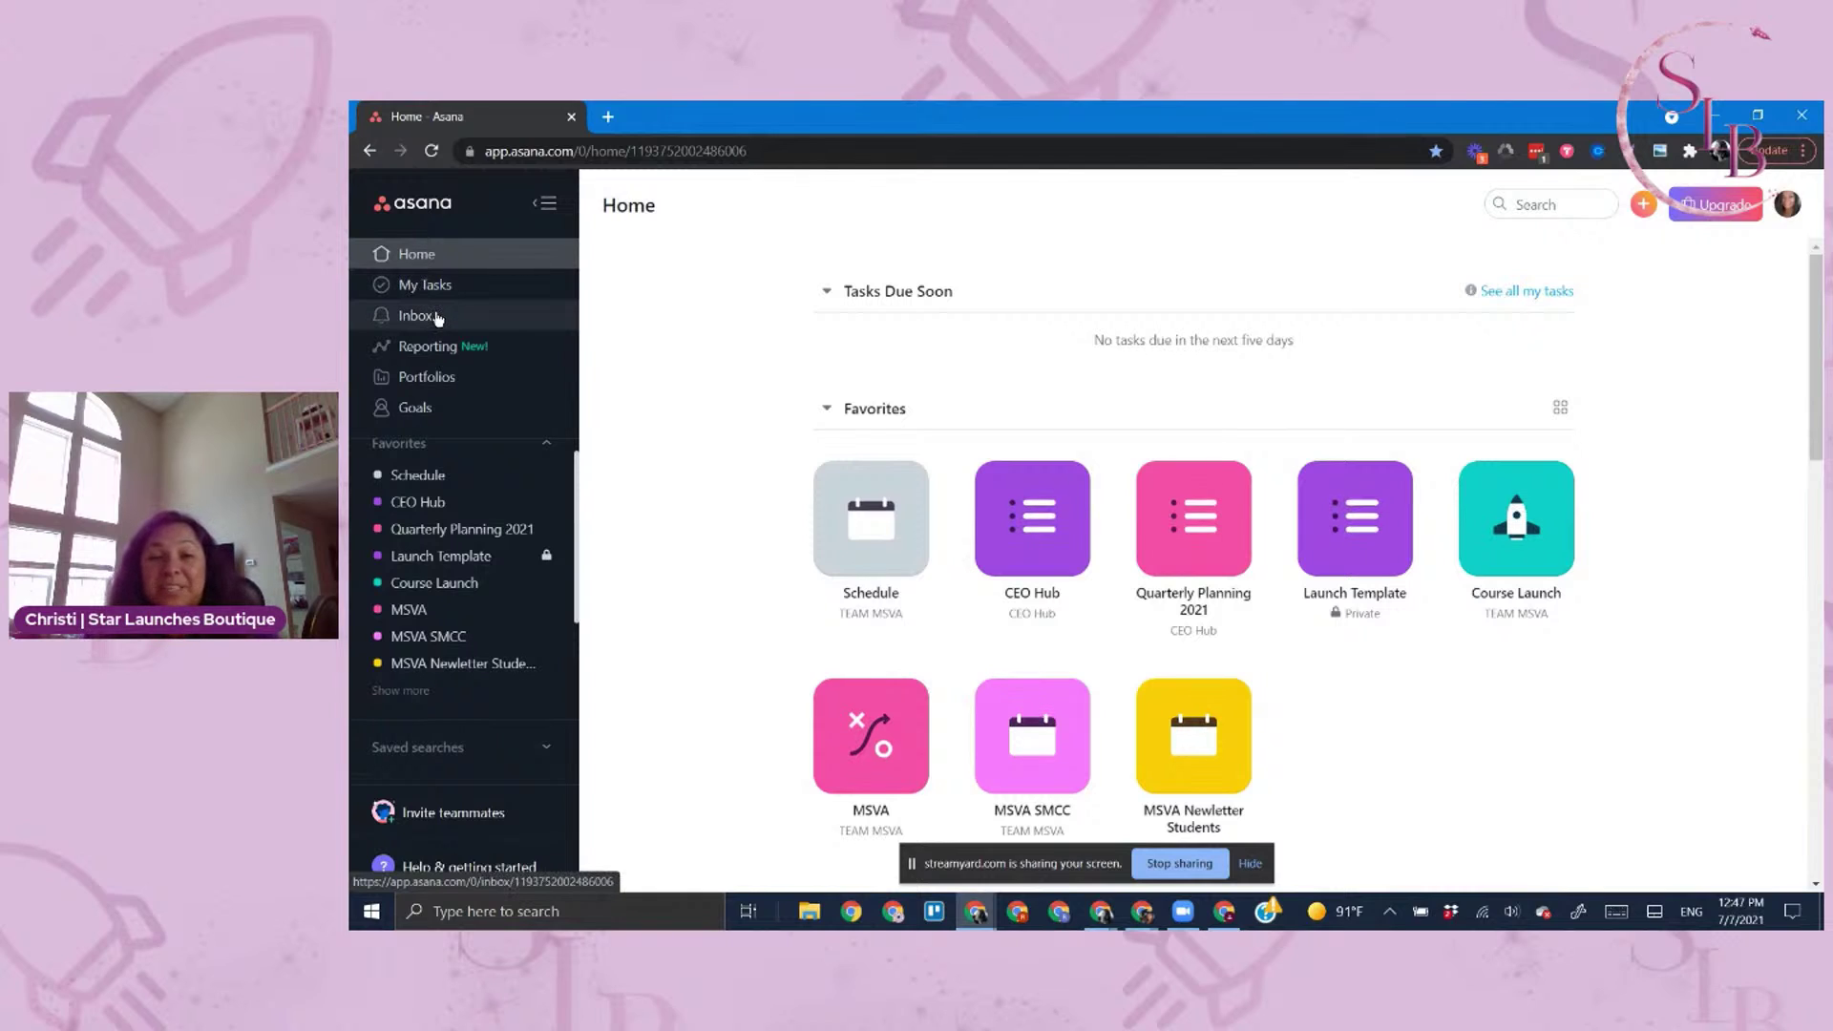
# Open the Launch Template project and collapse all its sections from Client Resources through Week 8: Debrief
pyautogui.click(1358, 516)
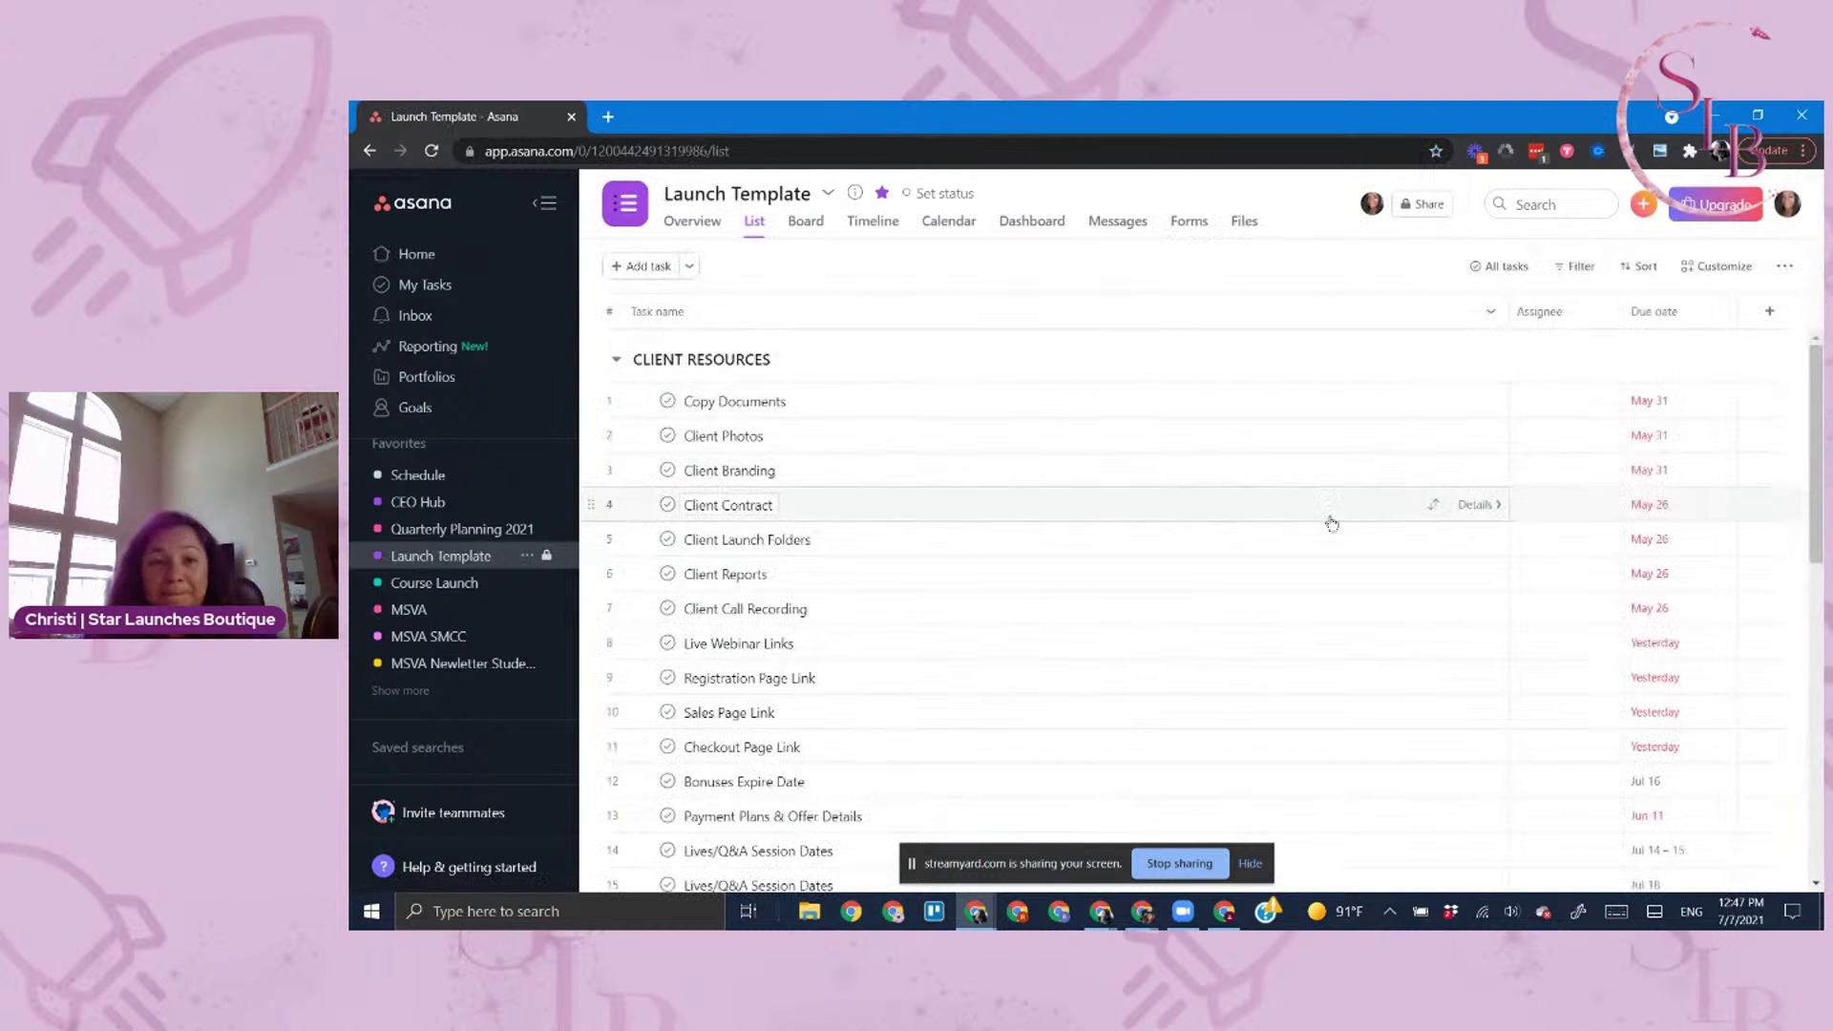
pyautogui.click(616, 359)
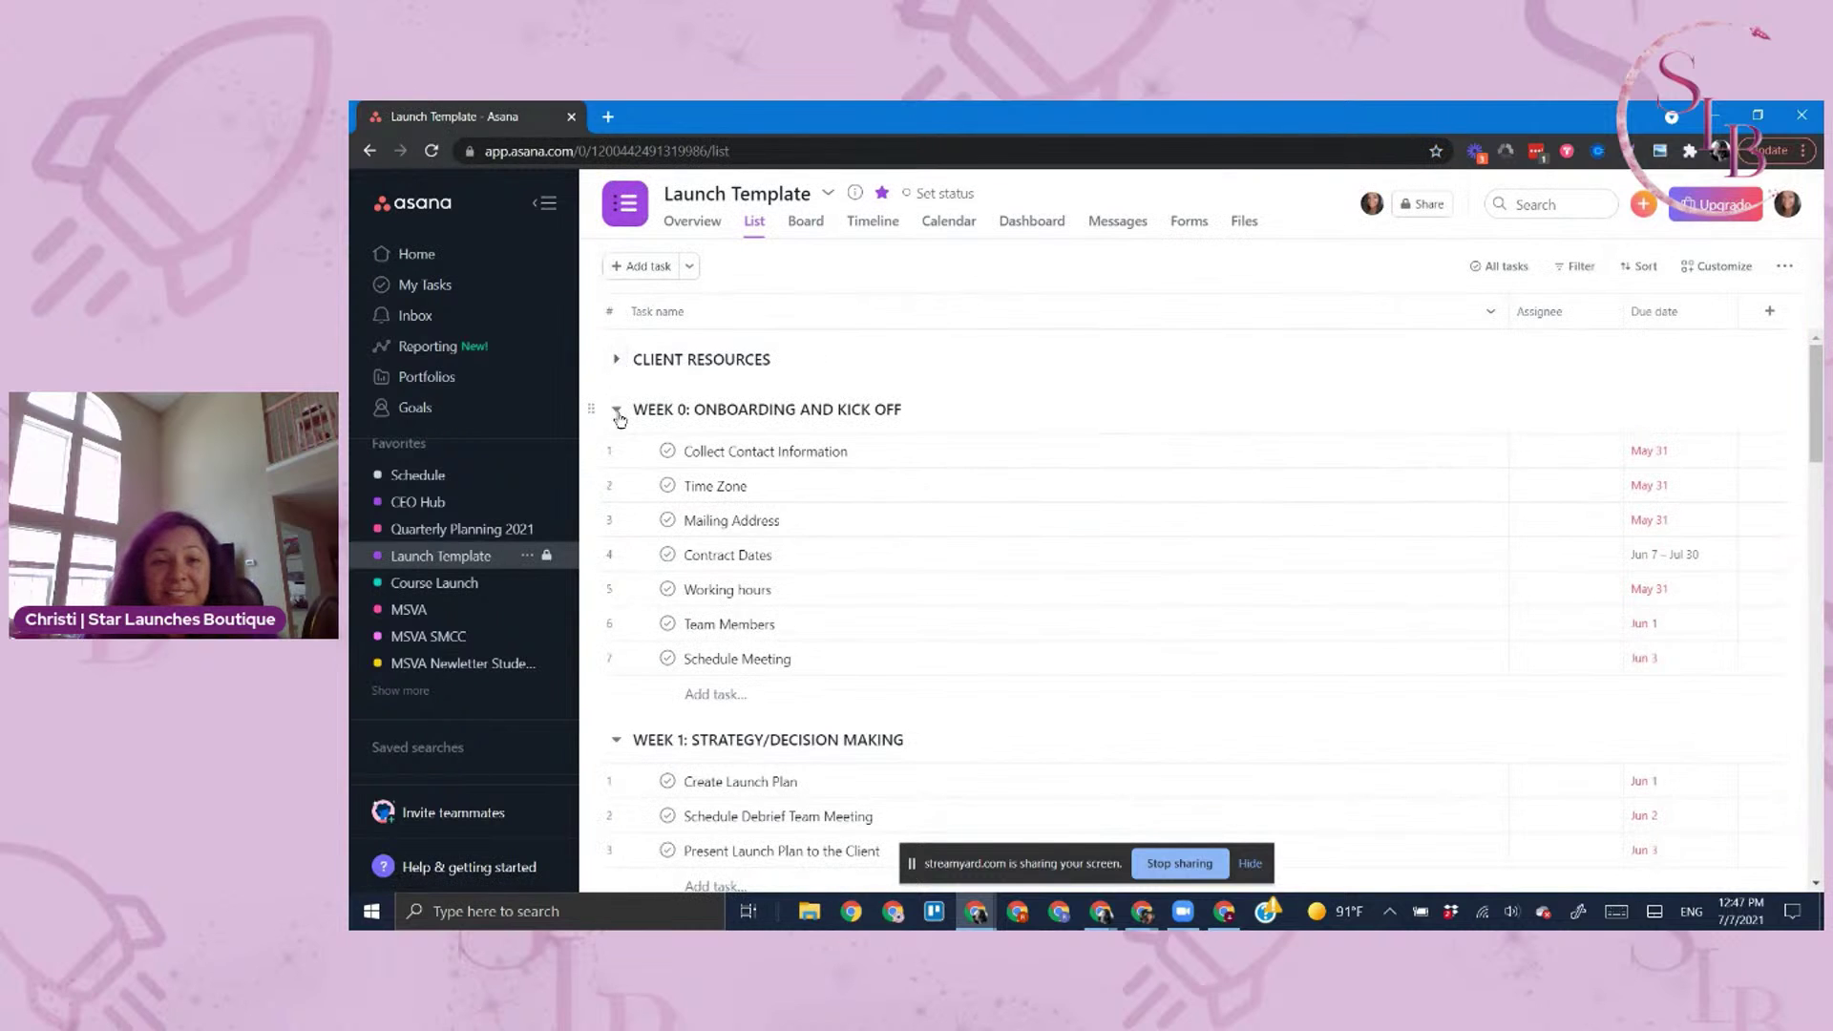
pyautogui.click(617, 408)
pyautogui.click(618, 461)
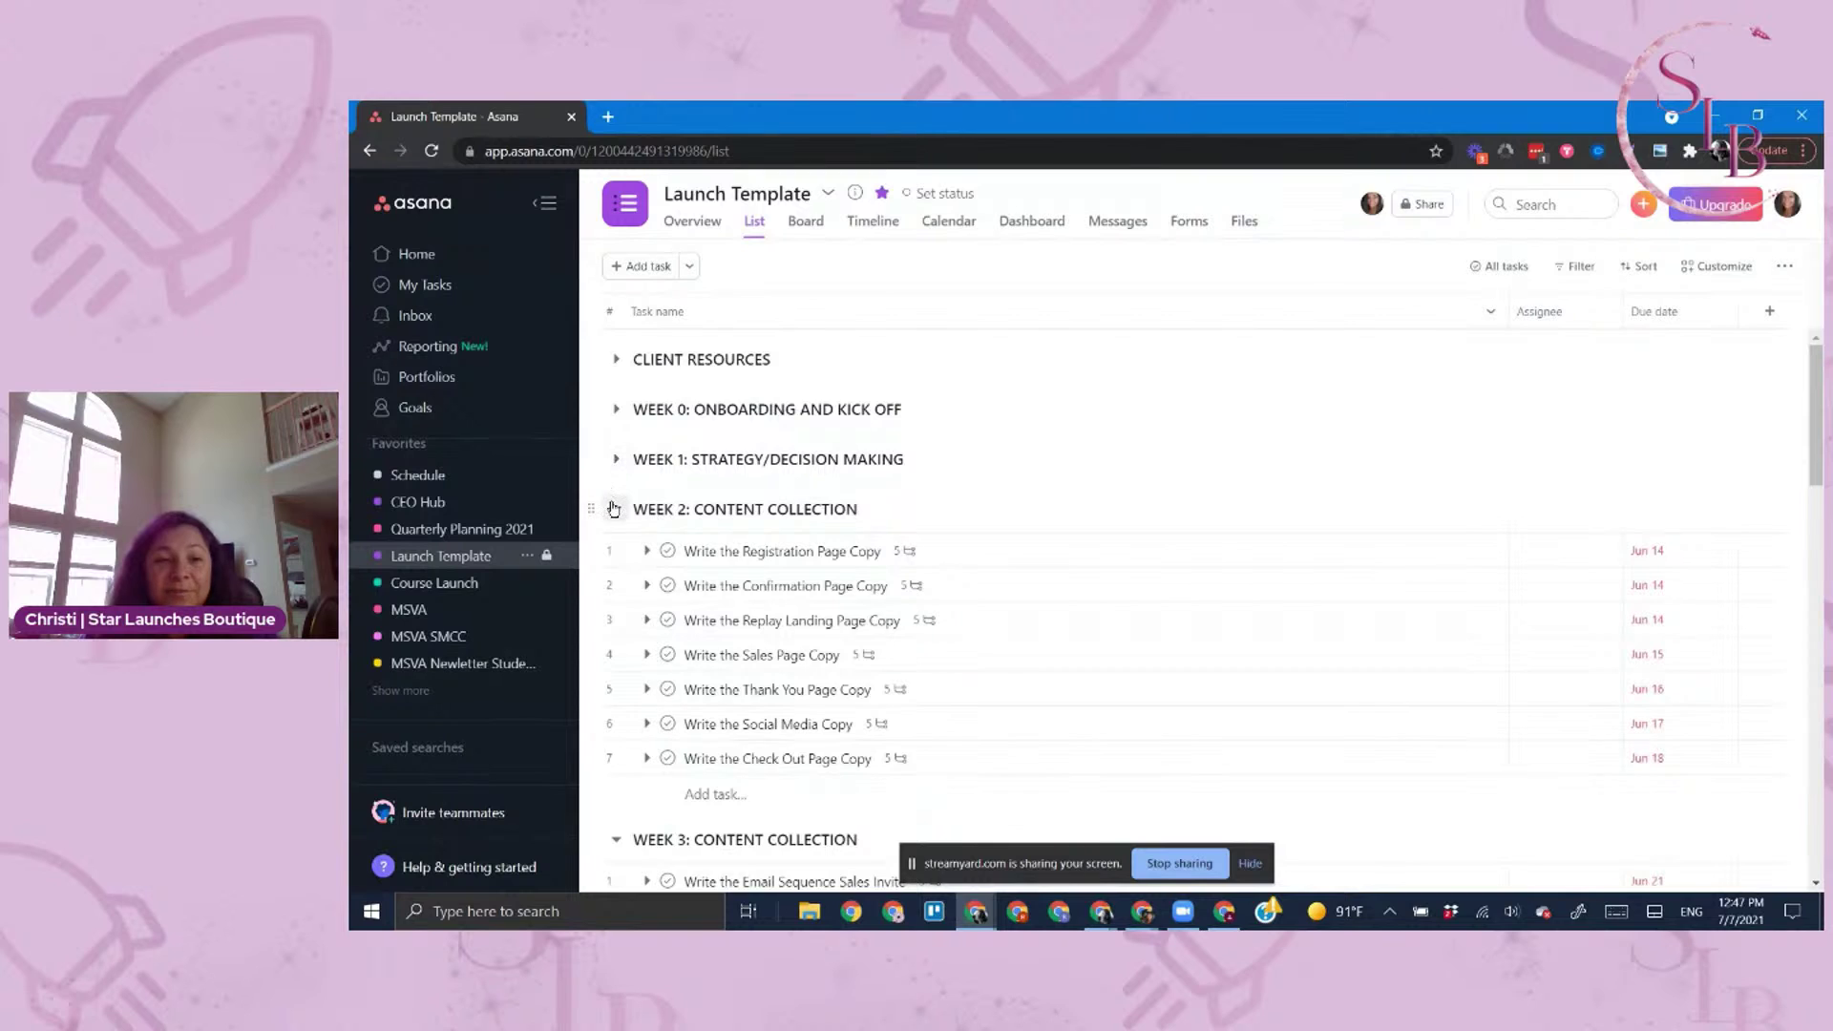
pyautogui.click(615, 510)
pyautogui.click(617, 560)
pyautogui.click(616, 609)
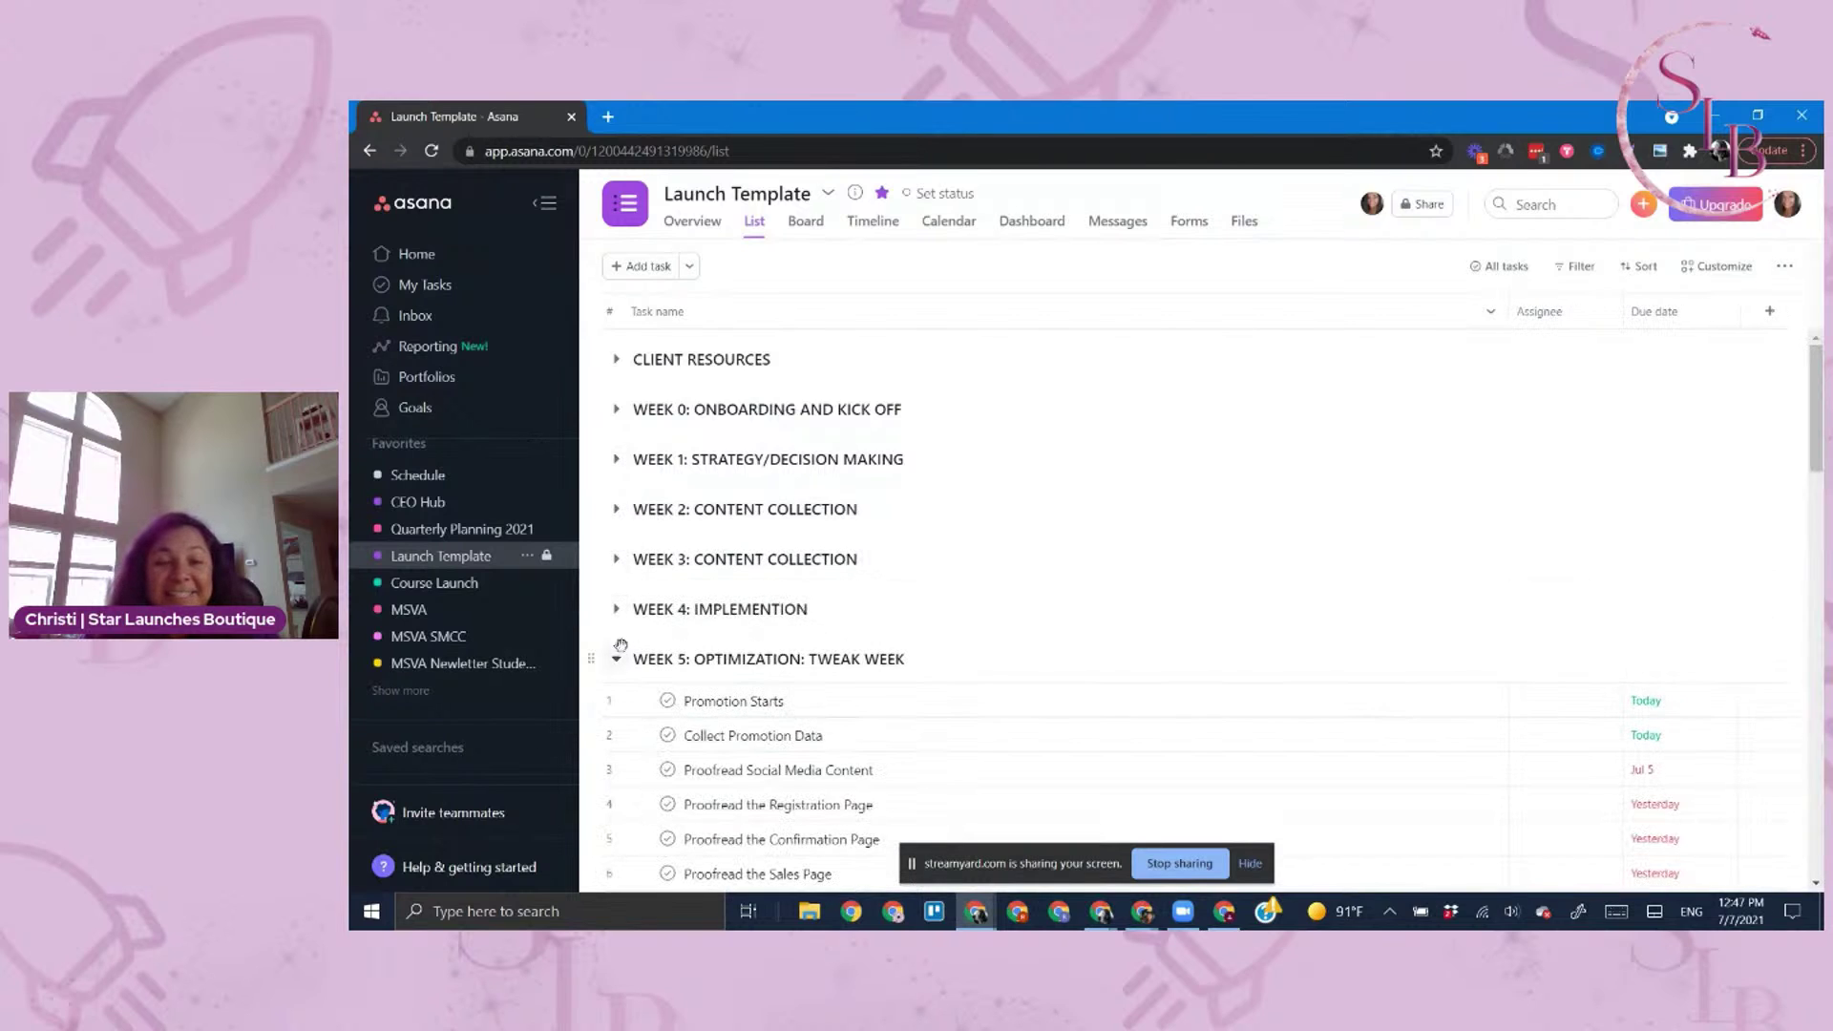
pyautogui.click(615, 668)
pyautogui.click(616, 708)
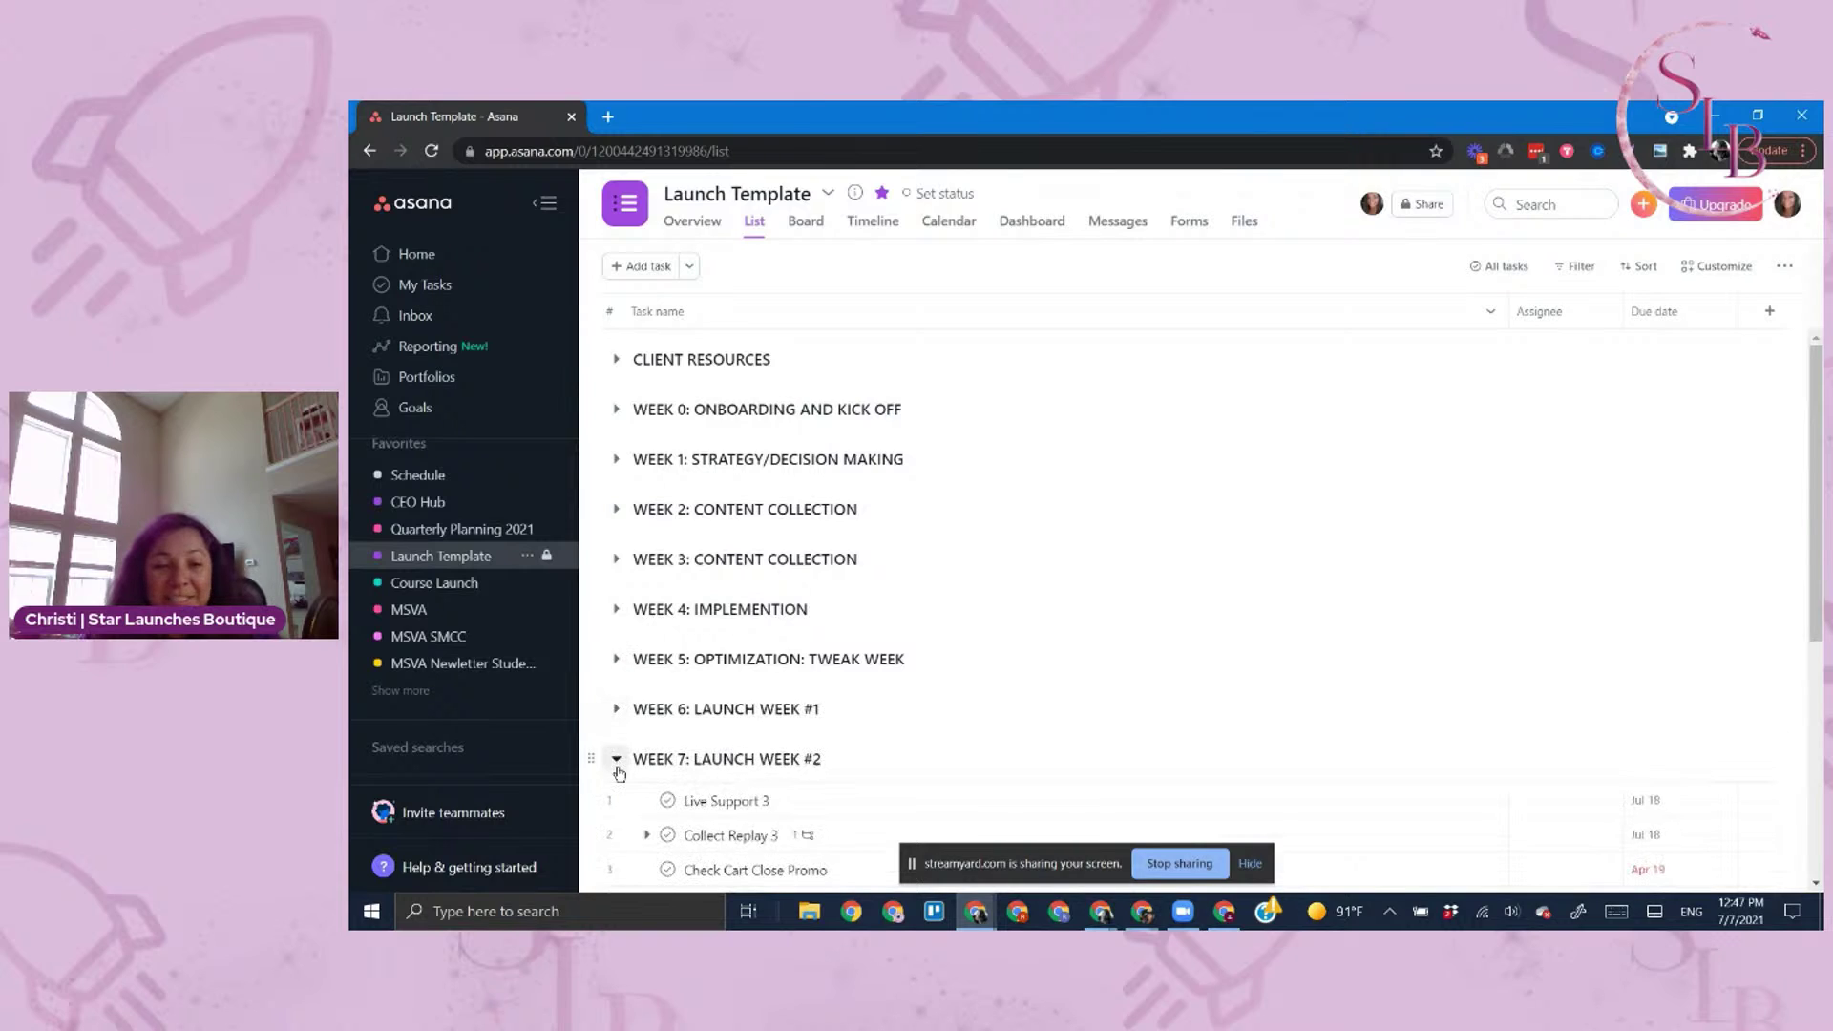
pyautogui.click(616, 759)
pyautogui.click(615, 809)
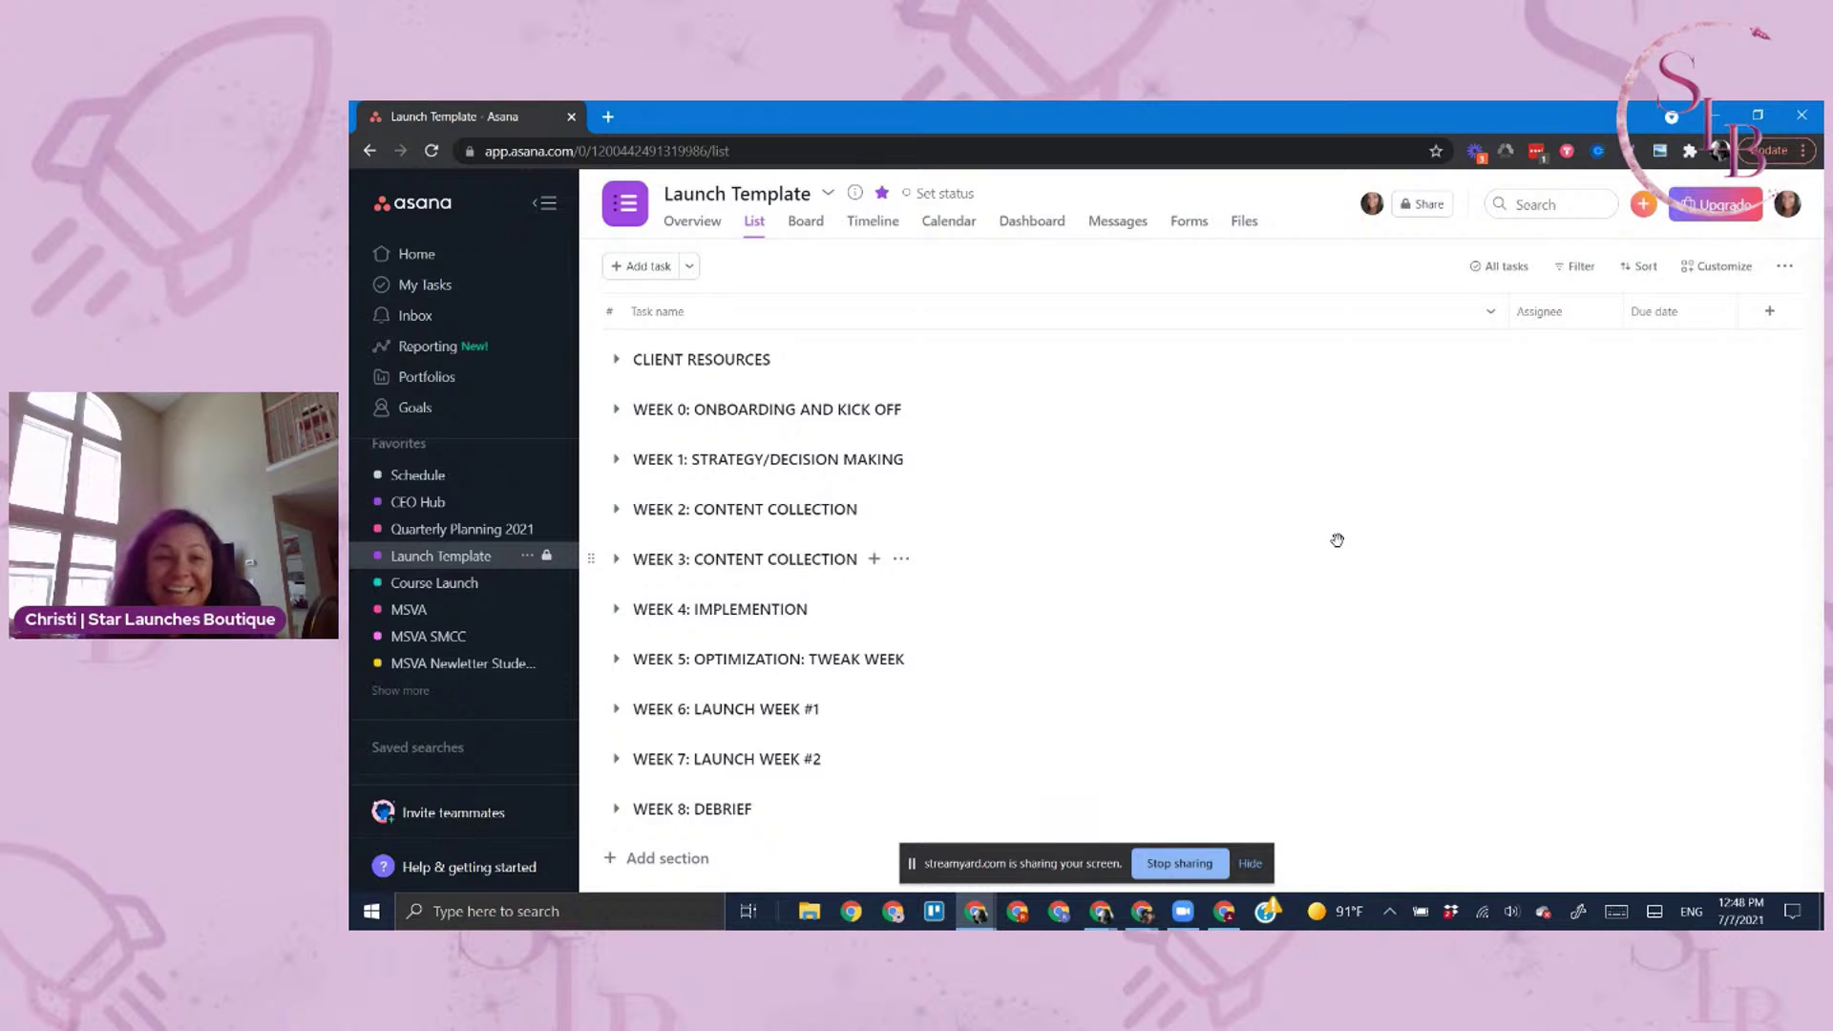
# Review the tasks under Client Resources, check the due date picker of Copy Documents without changing it, and collapse the section
pyautogui.click(617, 360)
pyautogui.scroll(-2, 831, 427)
pyautogui.scroll(-3, 844, 434)
pyautogui.scroll(5, 879, 463)
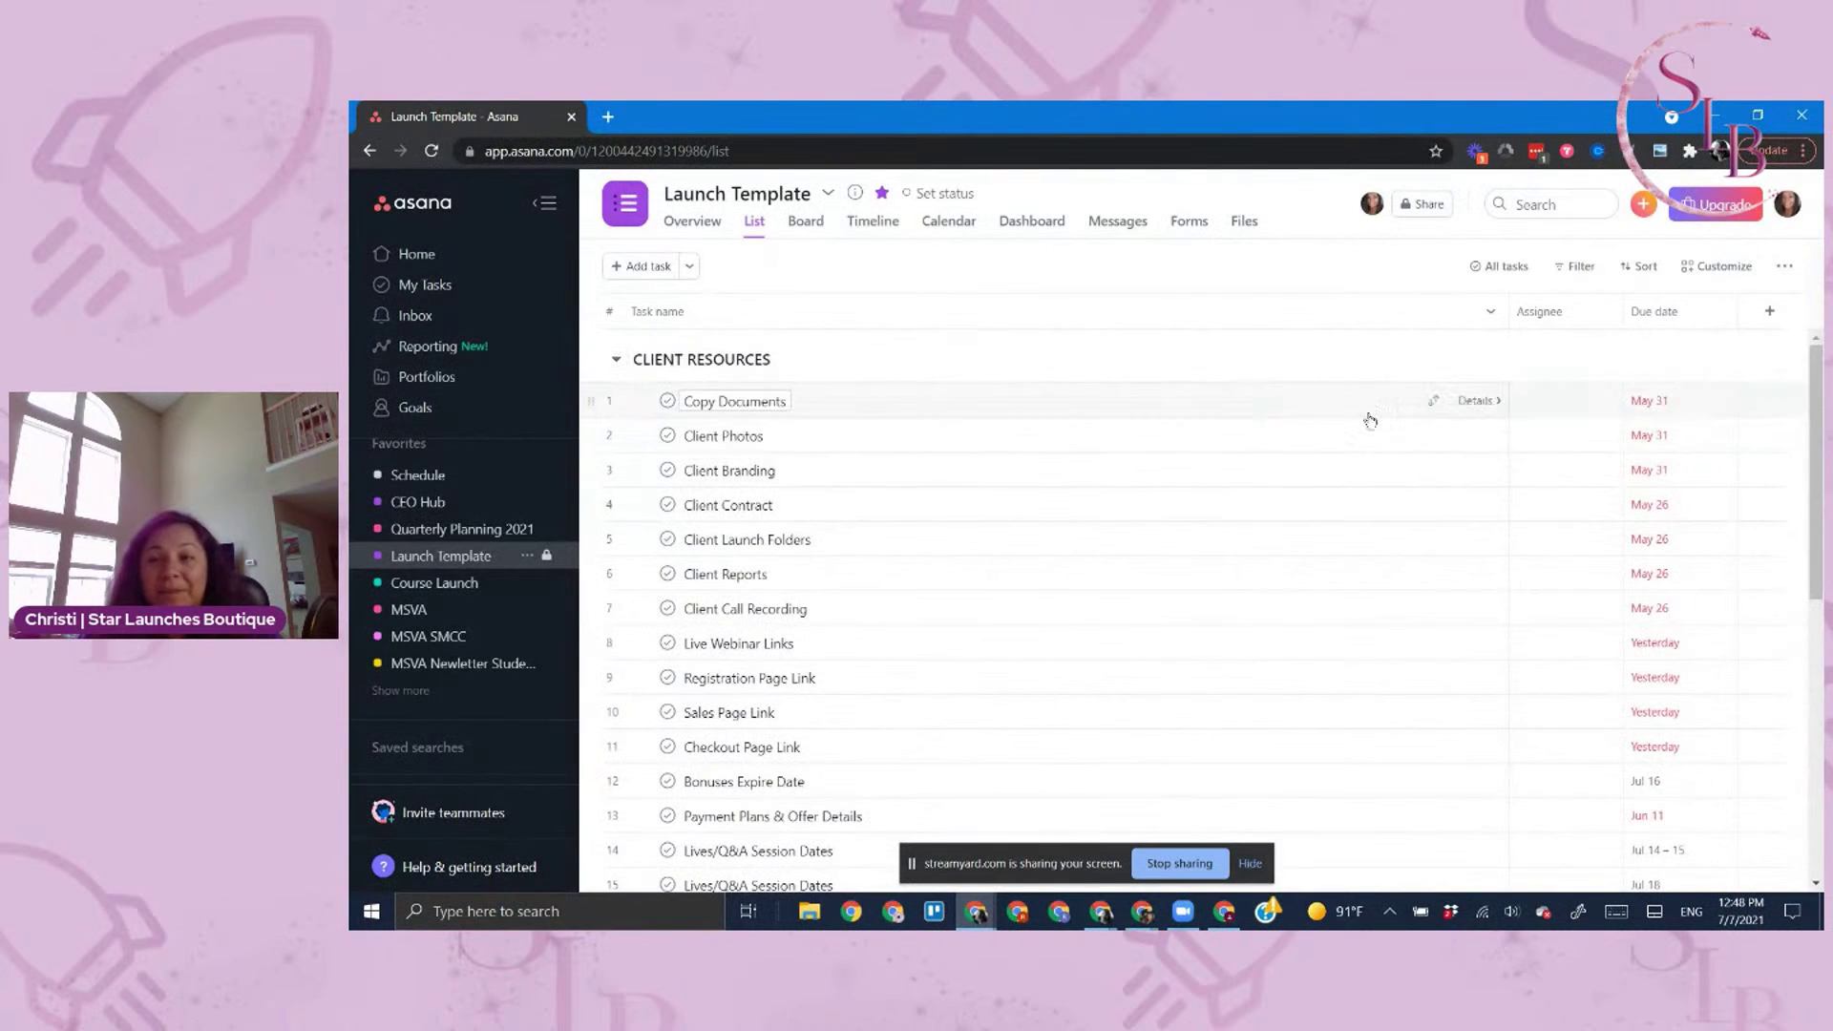
pyautogui.click(1684, 406)
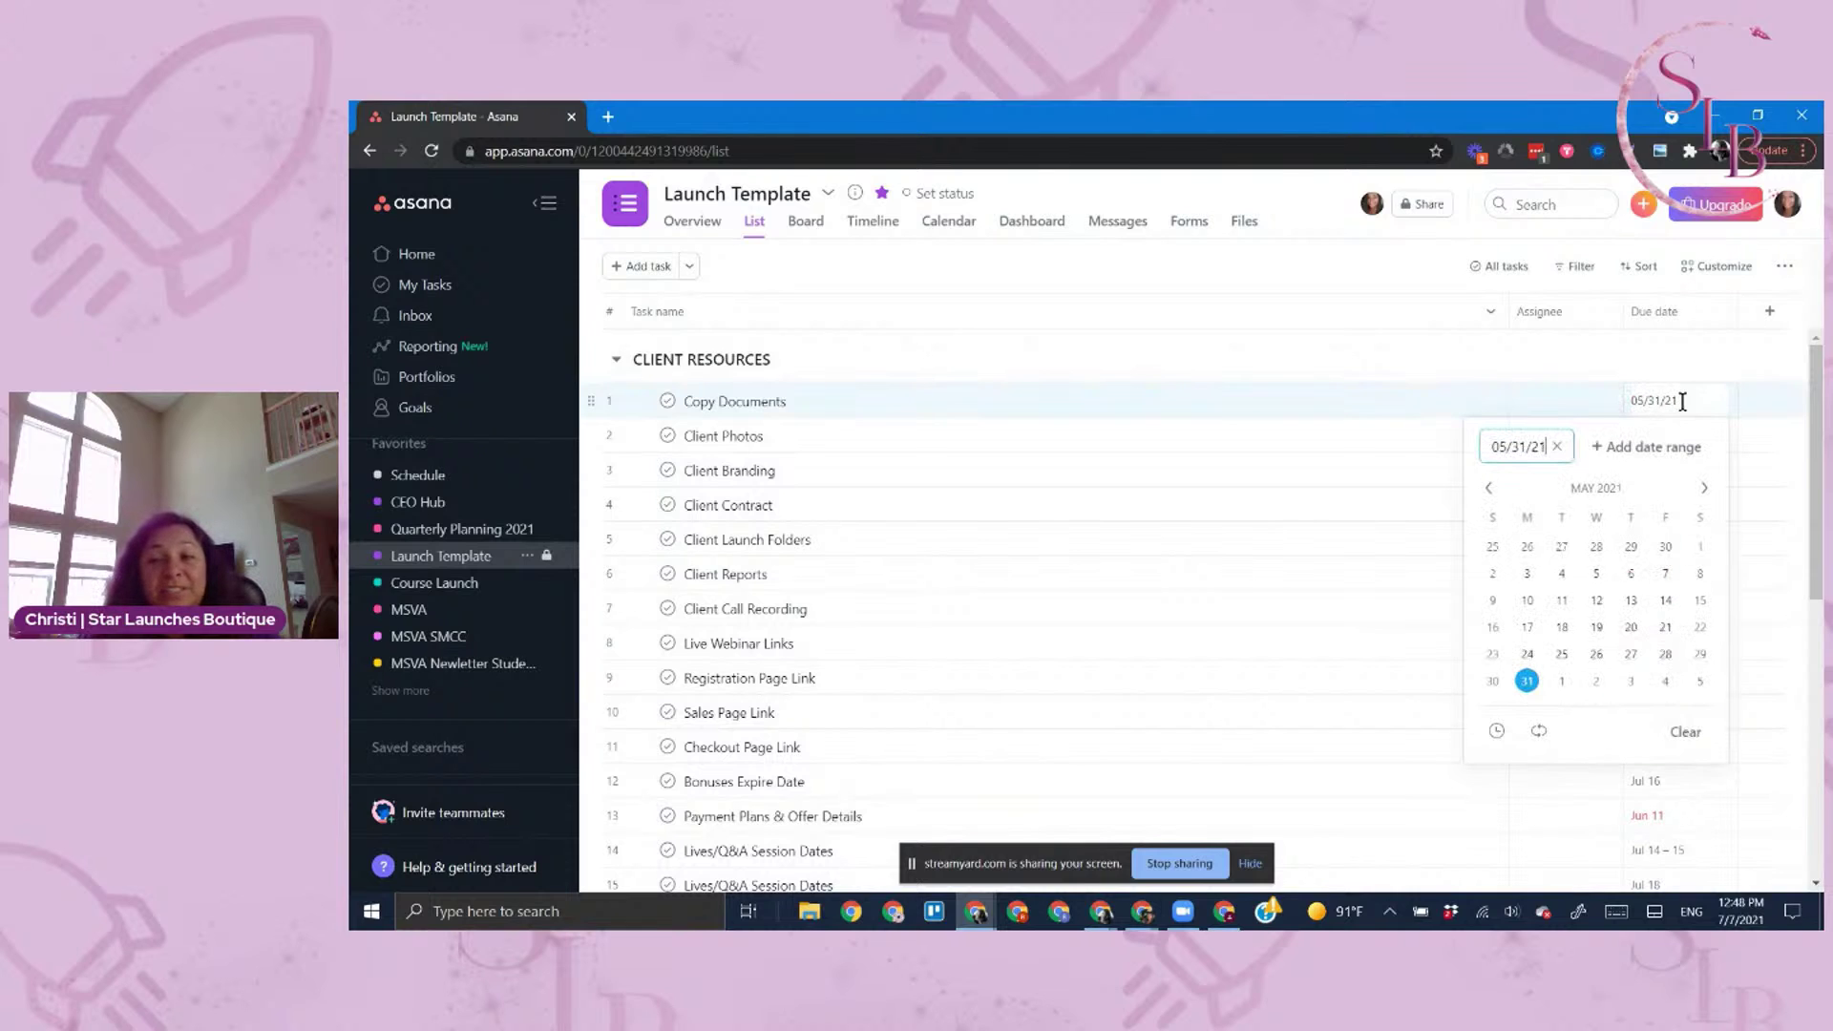
pyautogui.click(1619, 365)
pyautogui.scroll(-3, 1658, 839)
pyautogui.scroll(4, 1657, 840)
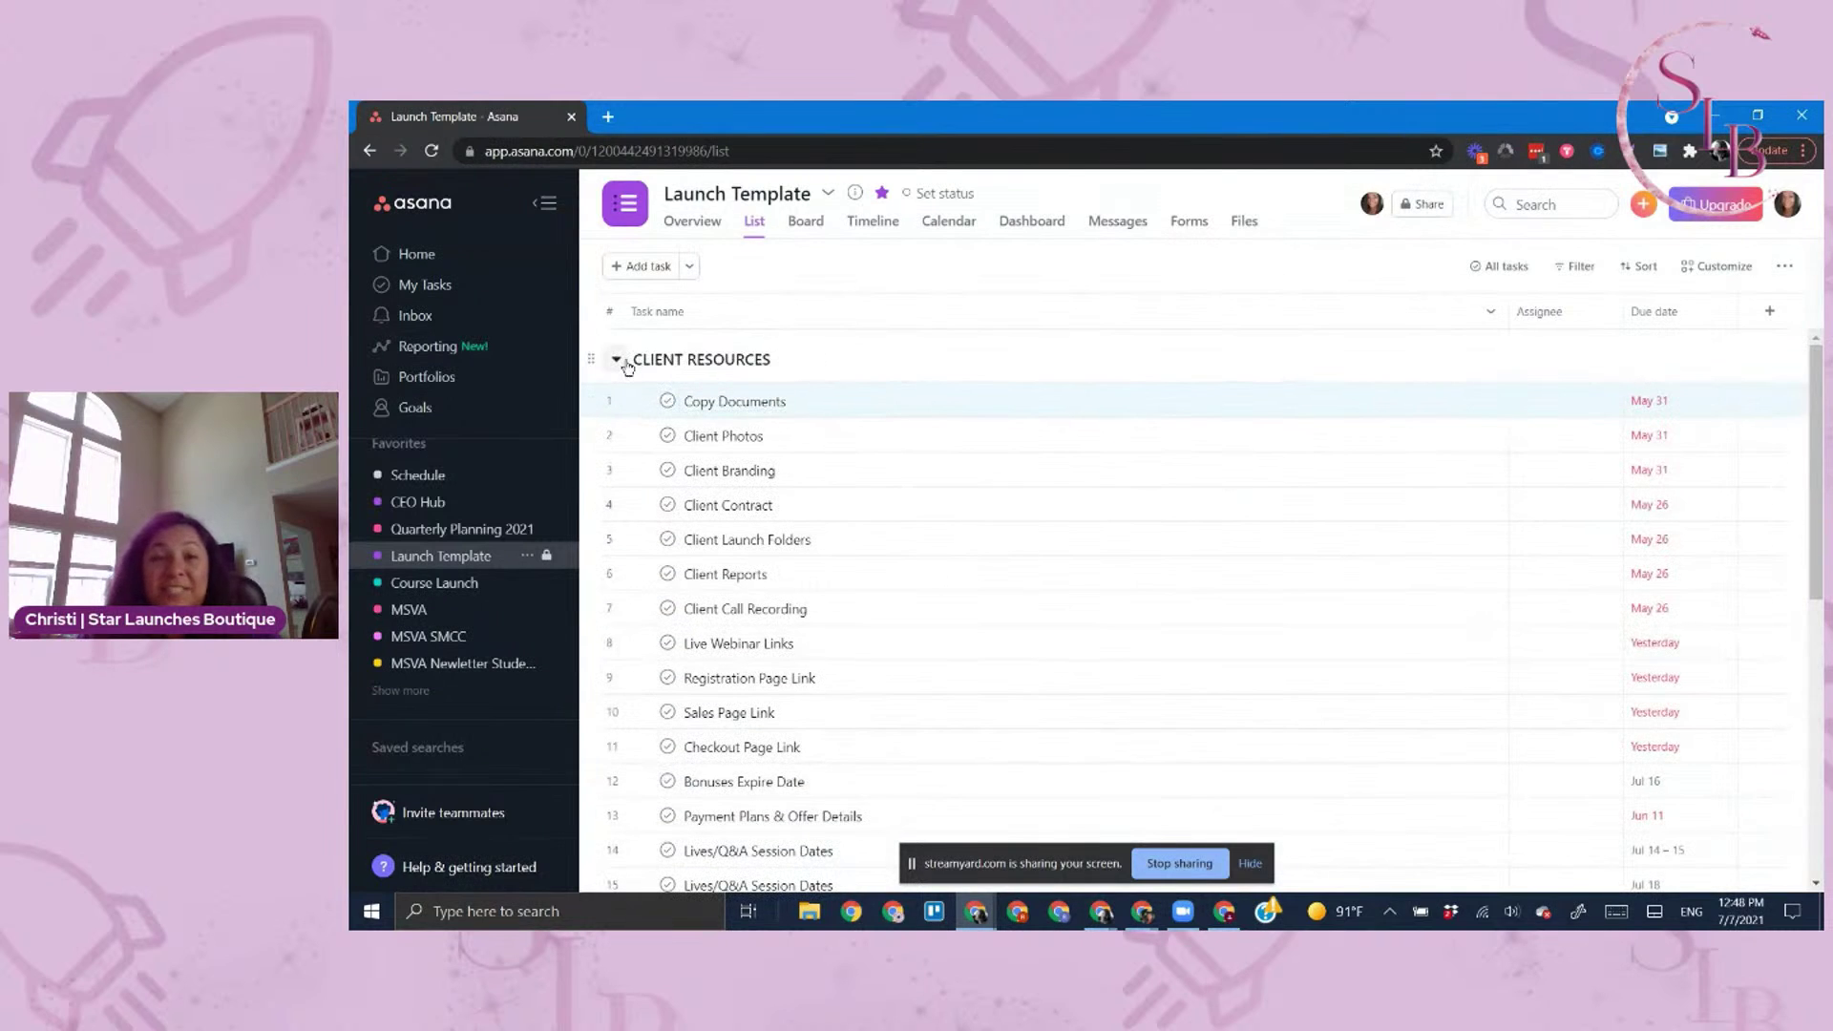
pyautogui.click(617, 359)
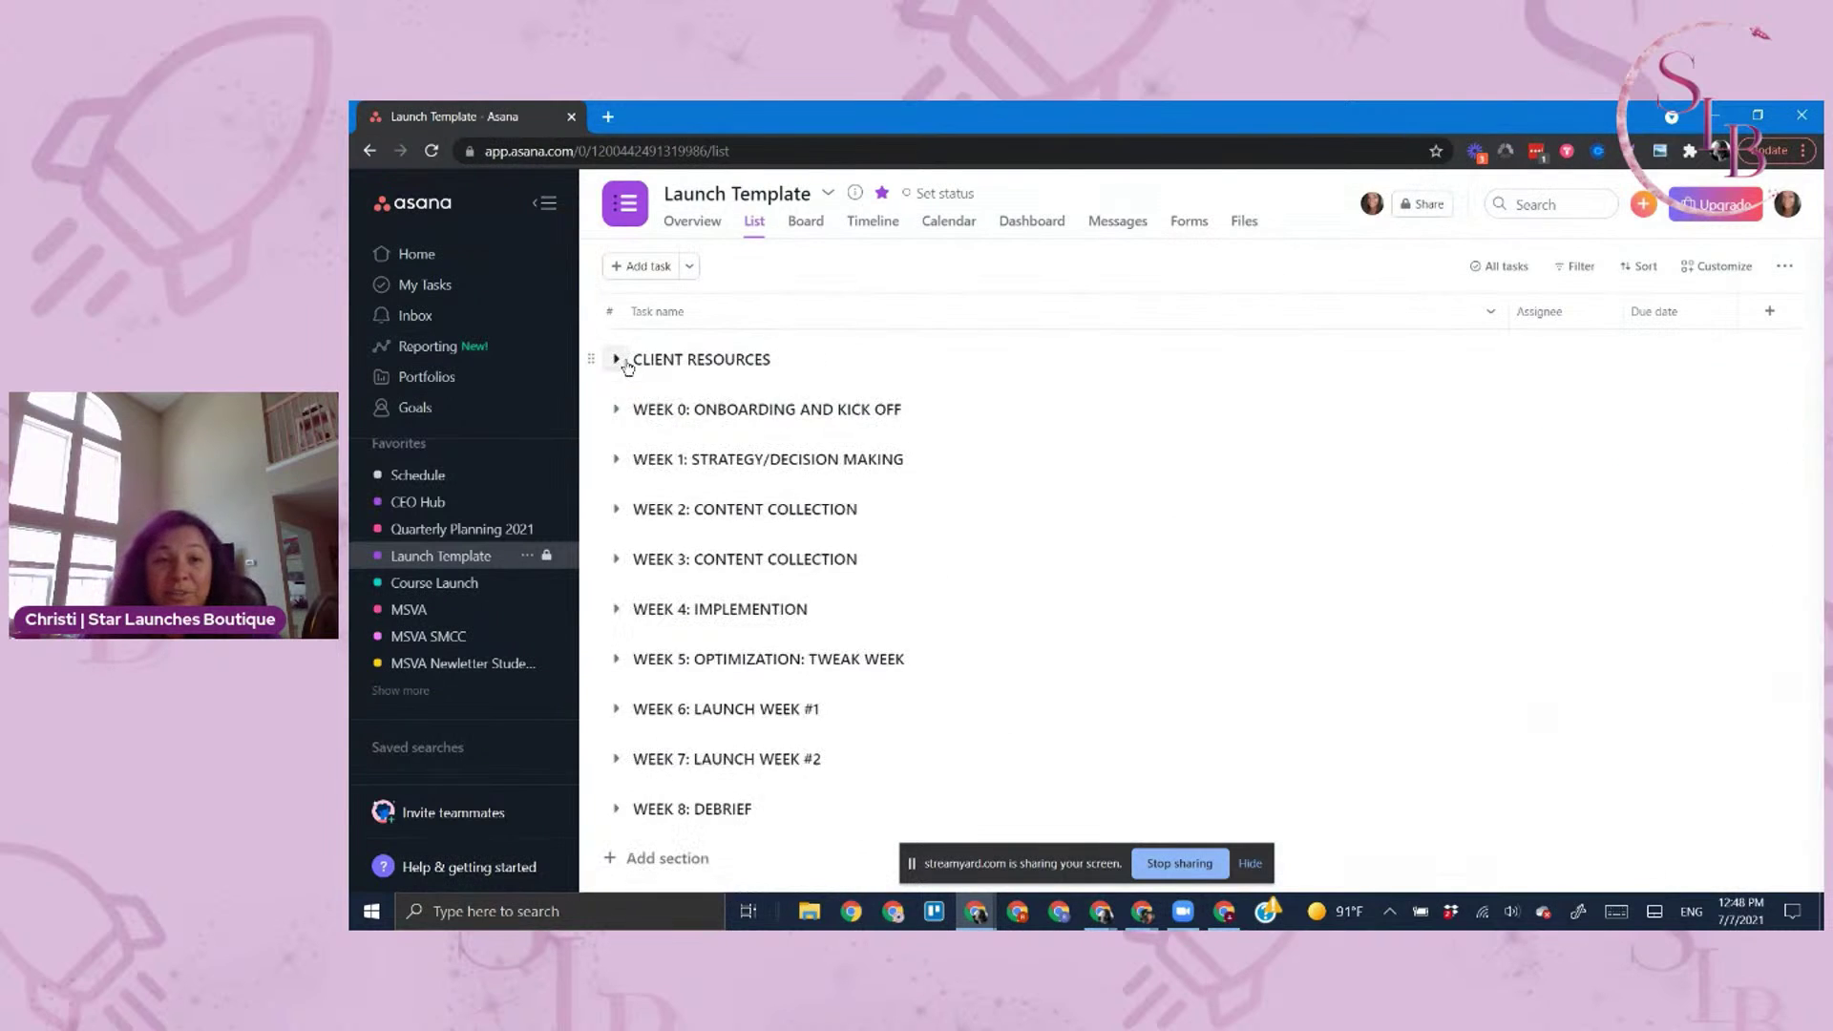
# Expand and review the Week 0: Onboarding and Kick Off and Week 2: Content Collection sections, collapsing each one
pyautogui.click(617, 411)
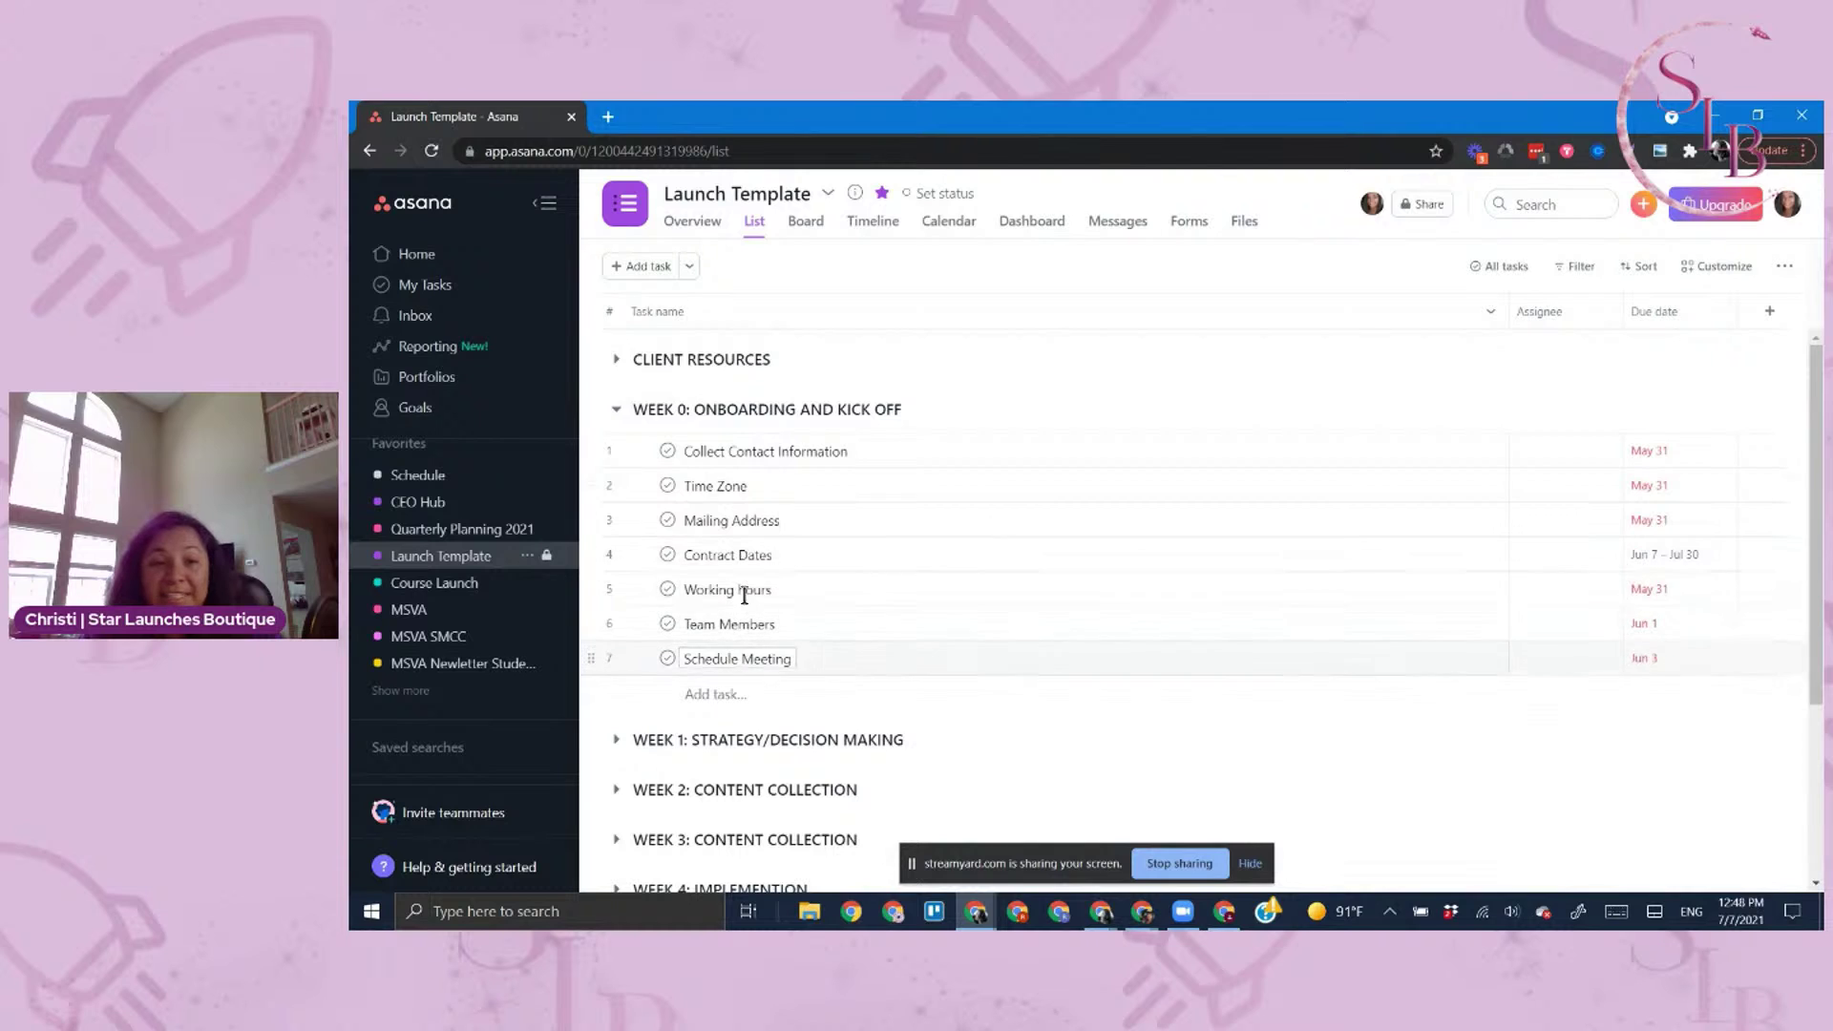
pyautogui.click(612, 412)
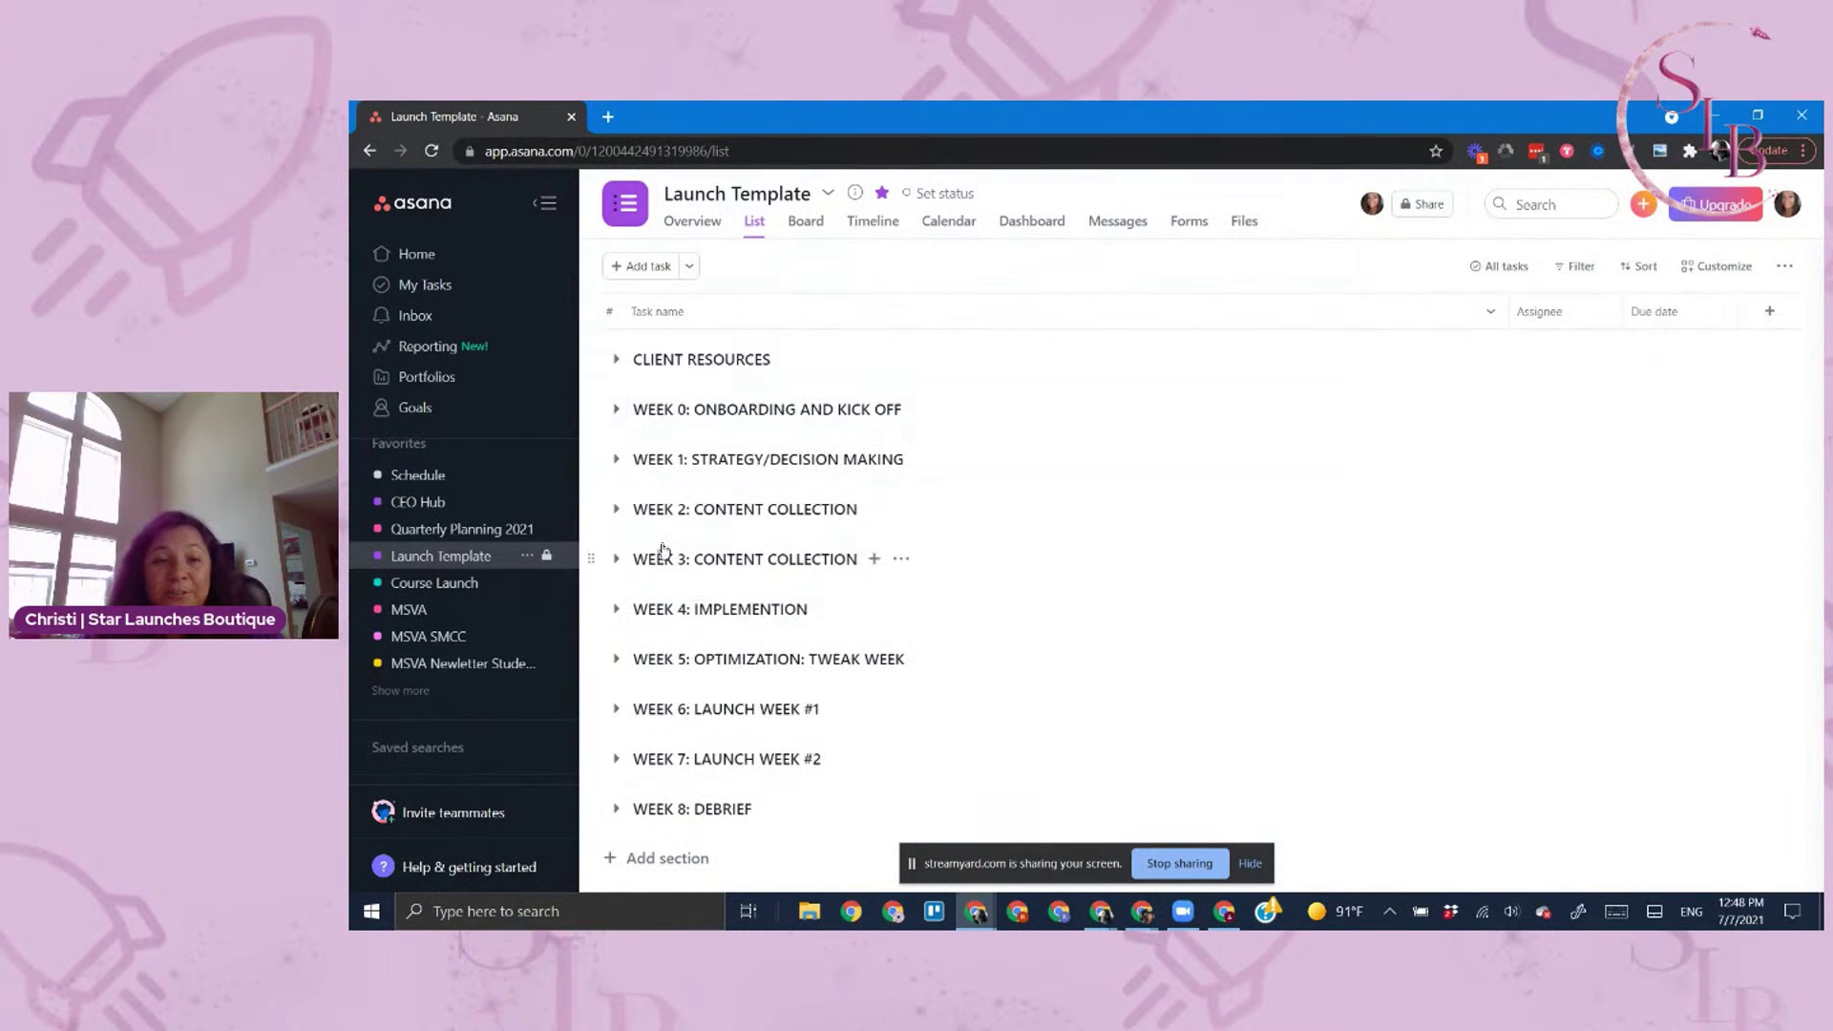
pyautogui.click(613, 514)
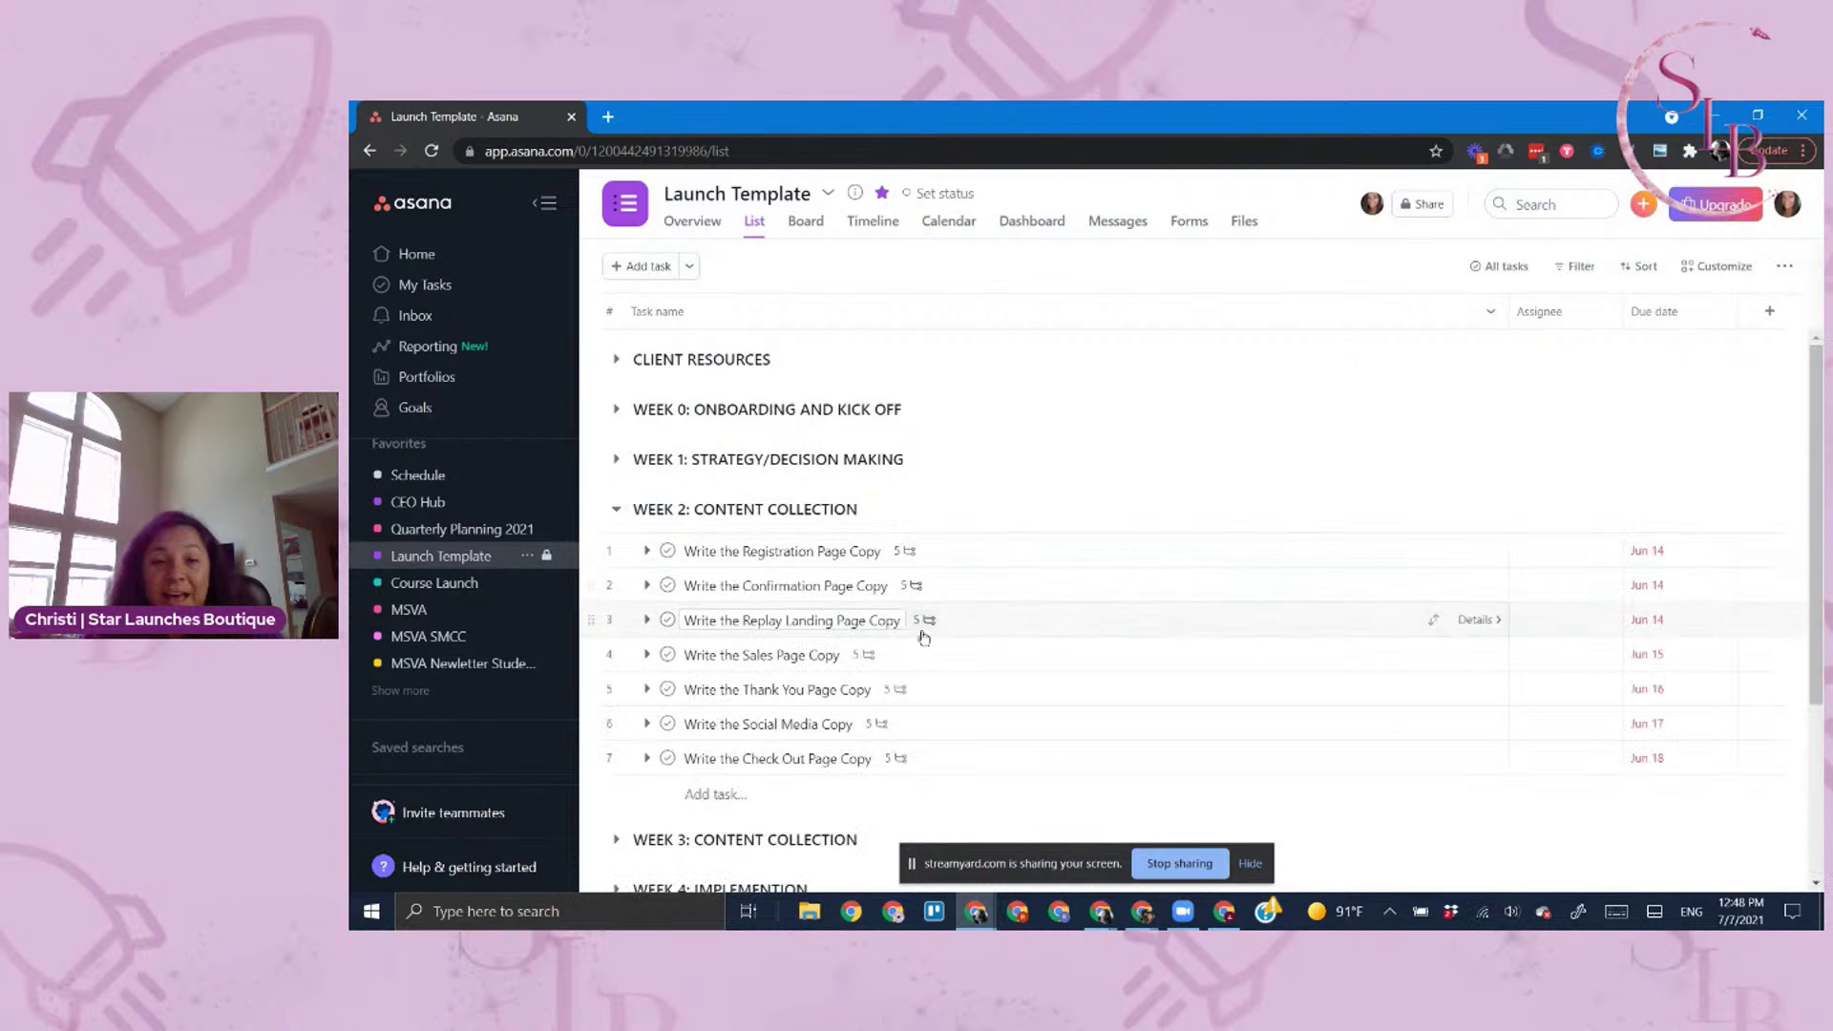
pyautogui.click(615, 510)
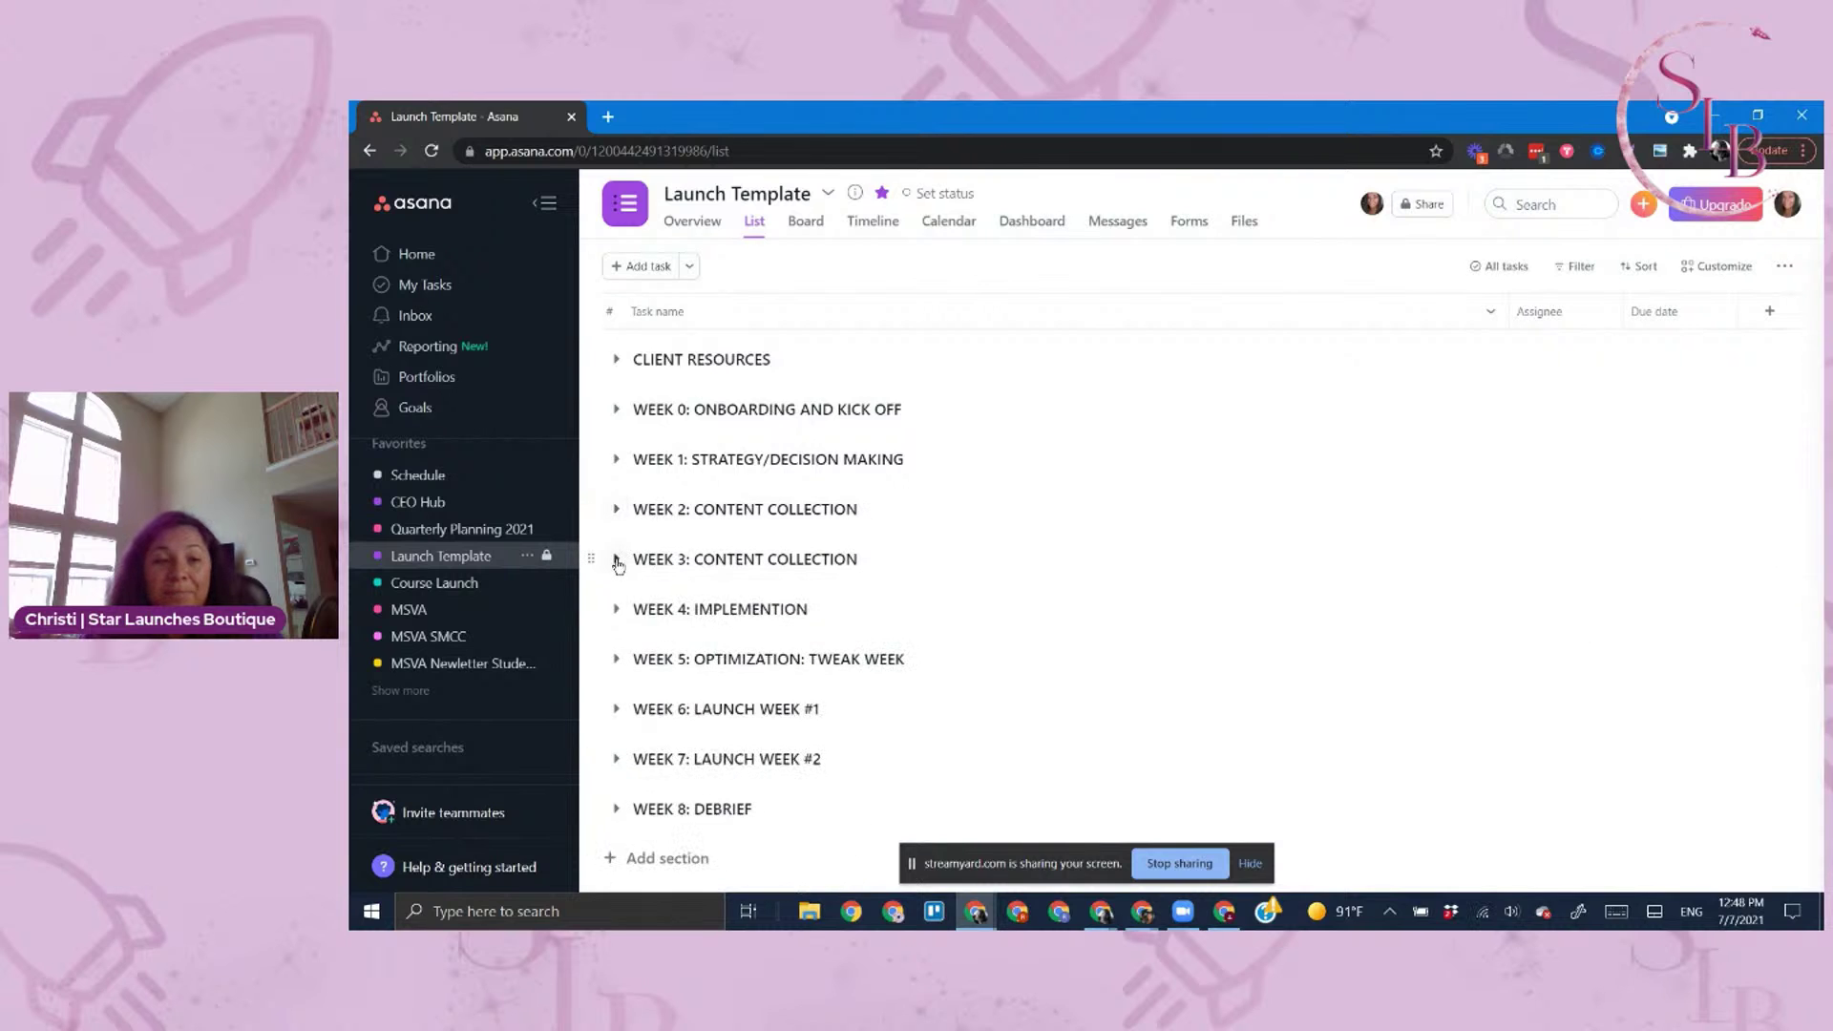
# Expand and review the Week 3: Content Collection and Week 6: Launch Week #1 sections, collapsing each one
pyautogui.click(616, 561)
pyautogui.scroll(-2, 982, 675)
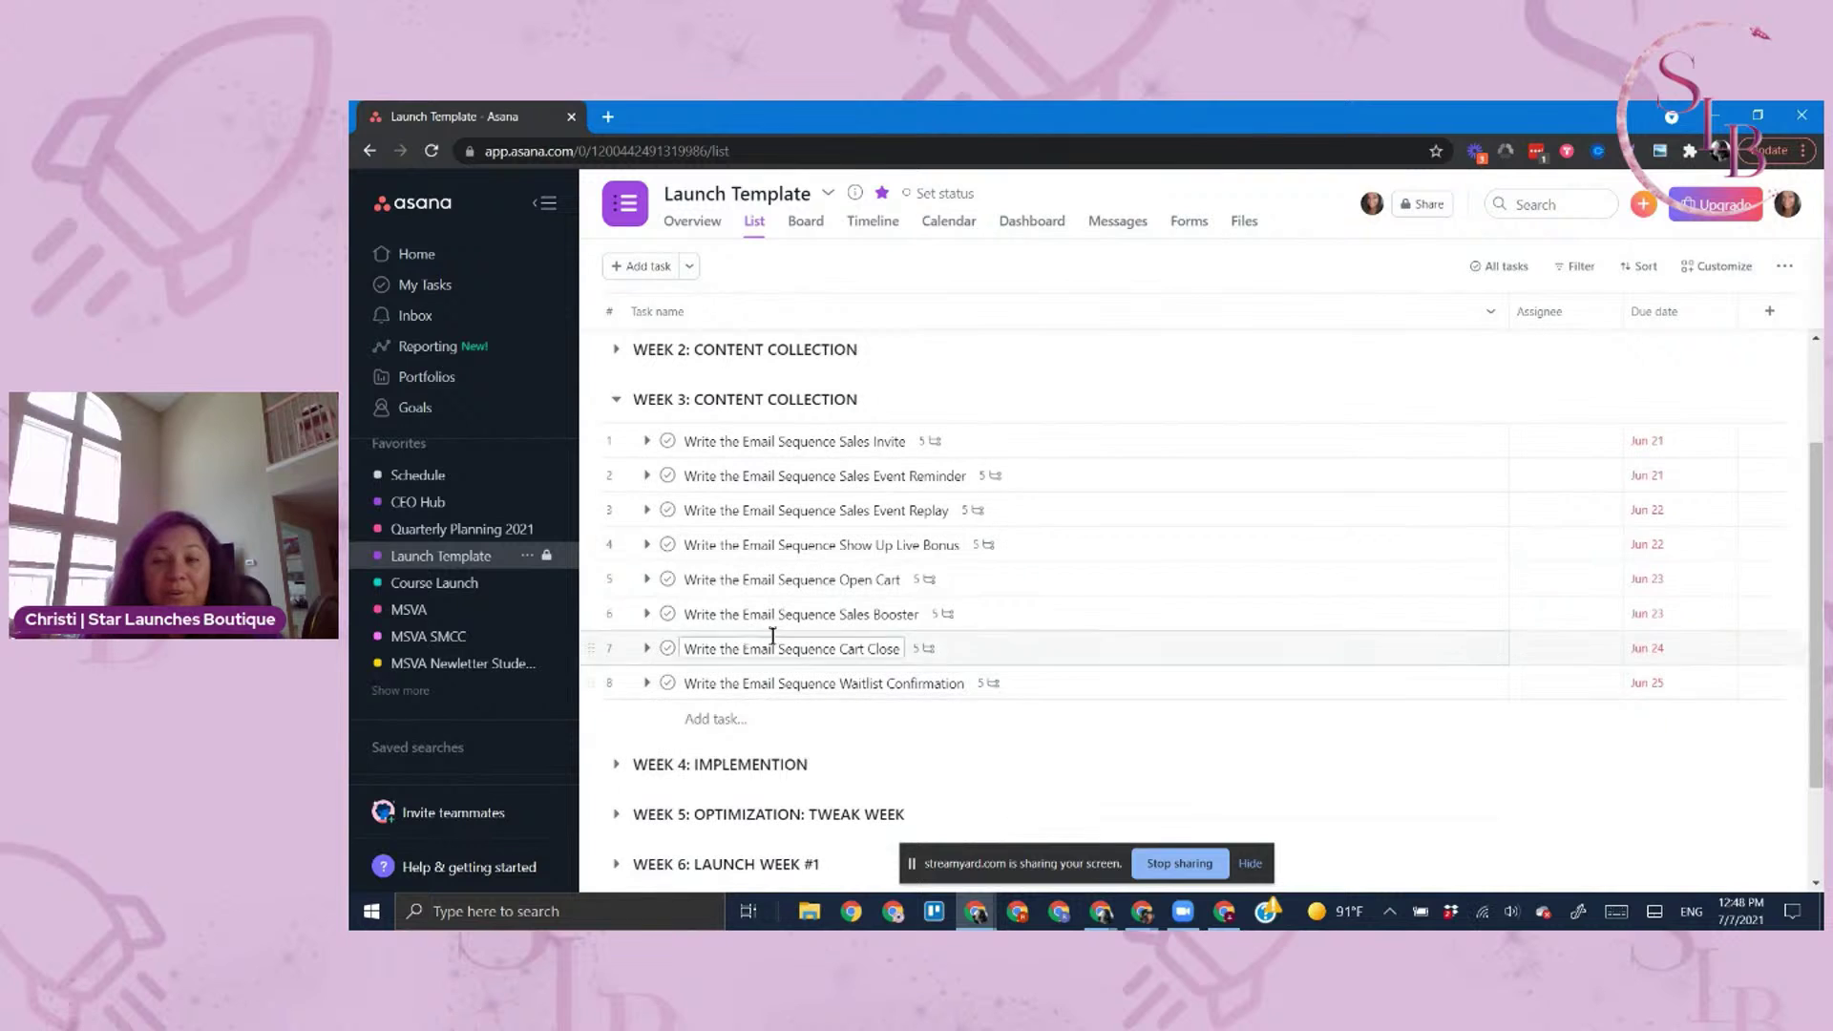
pyautogui.click(615, 399)
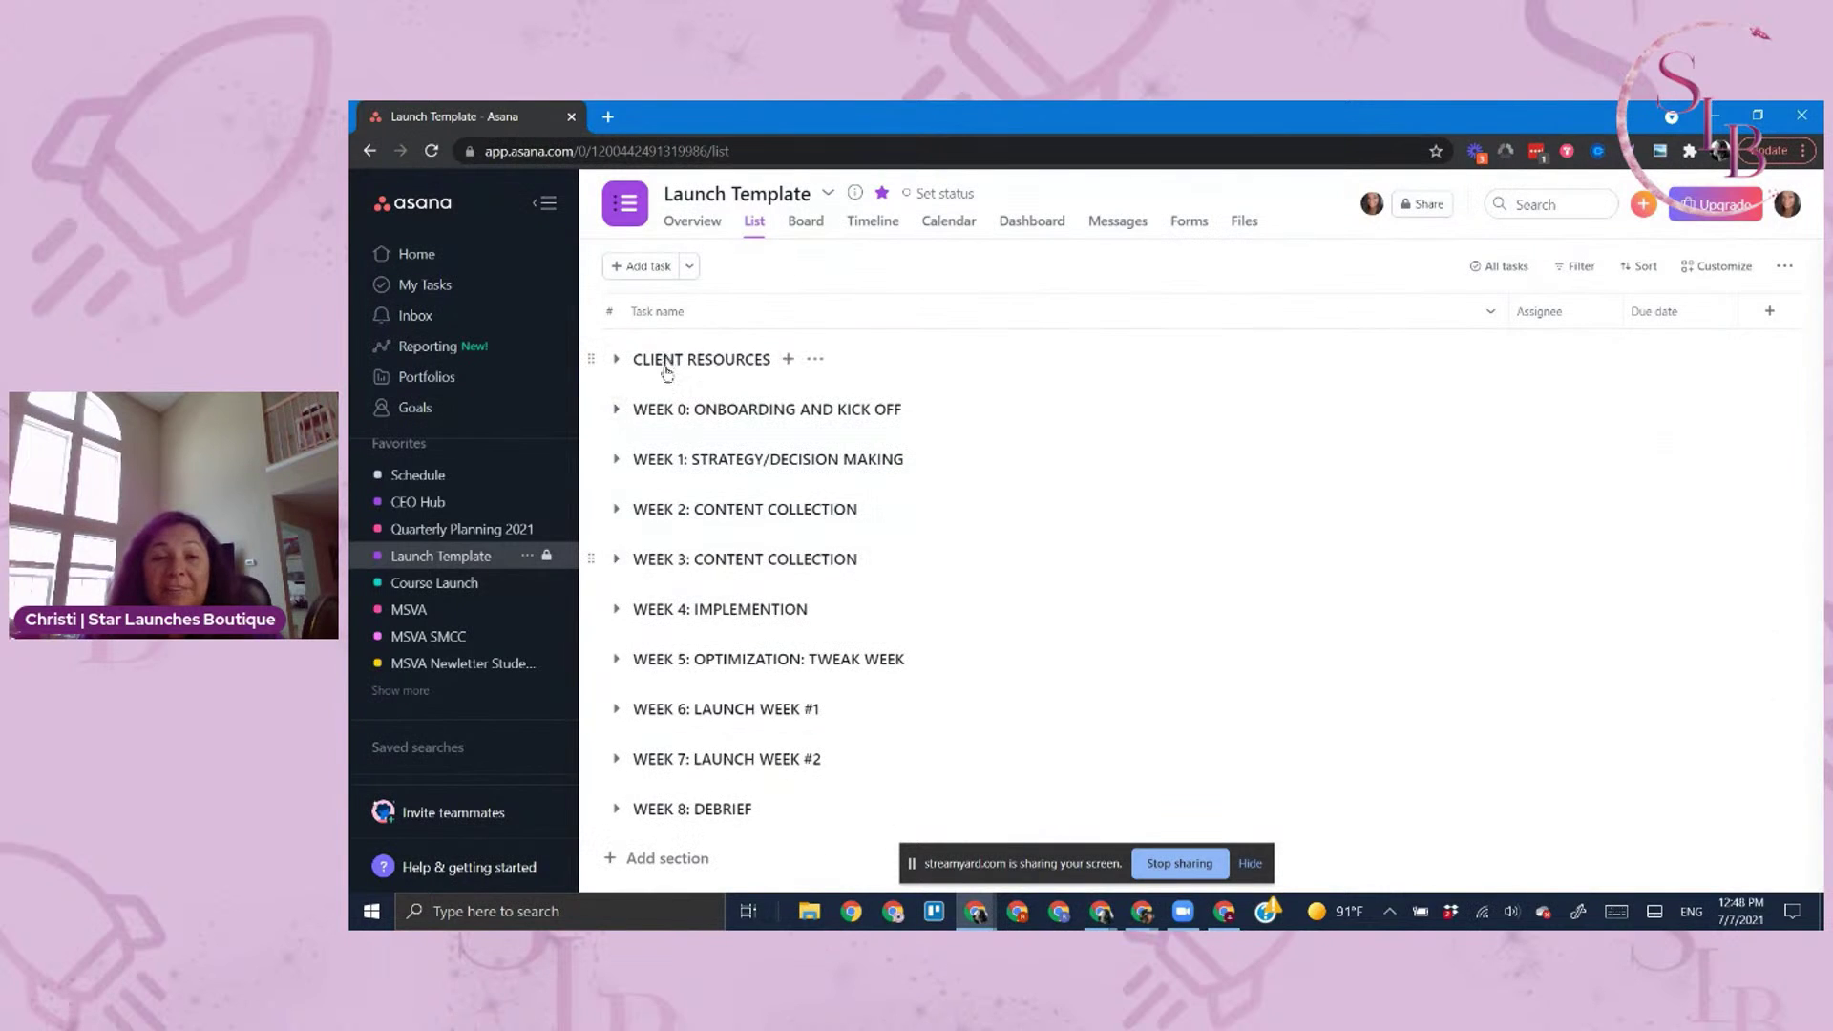
pyautogui.click(614, 716)
pyautogui.scroll(-5, 764, 668)
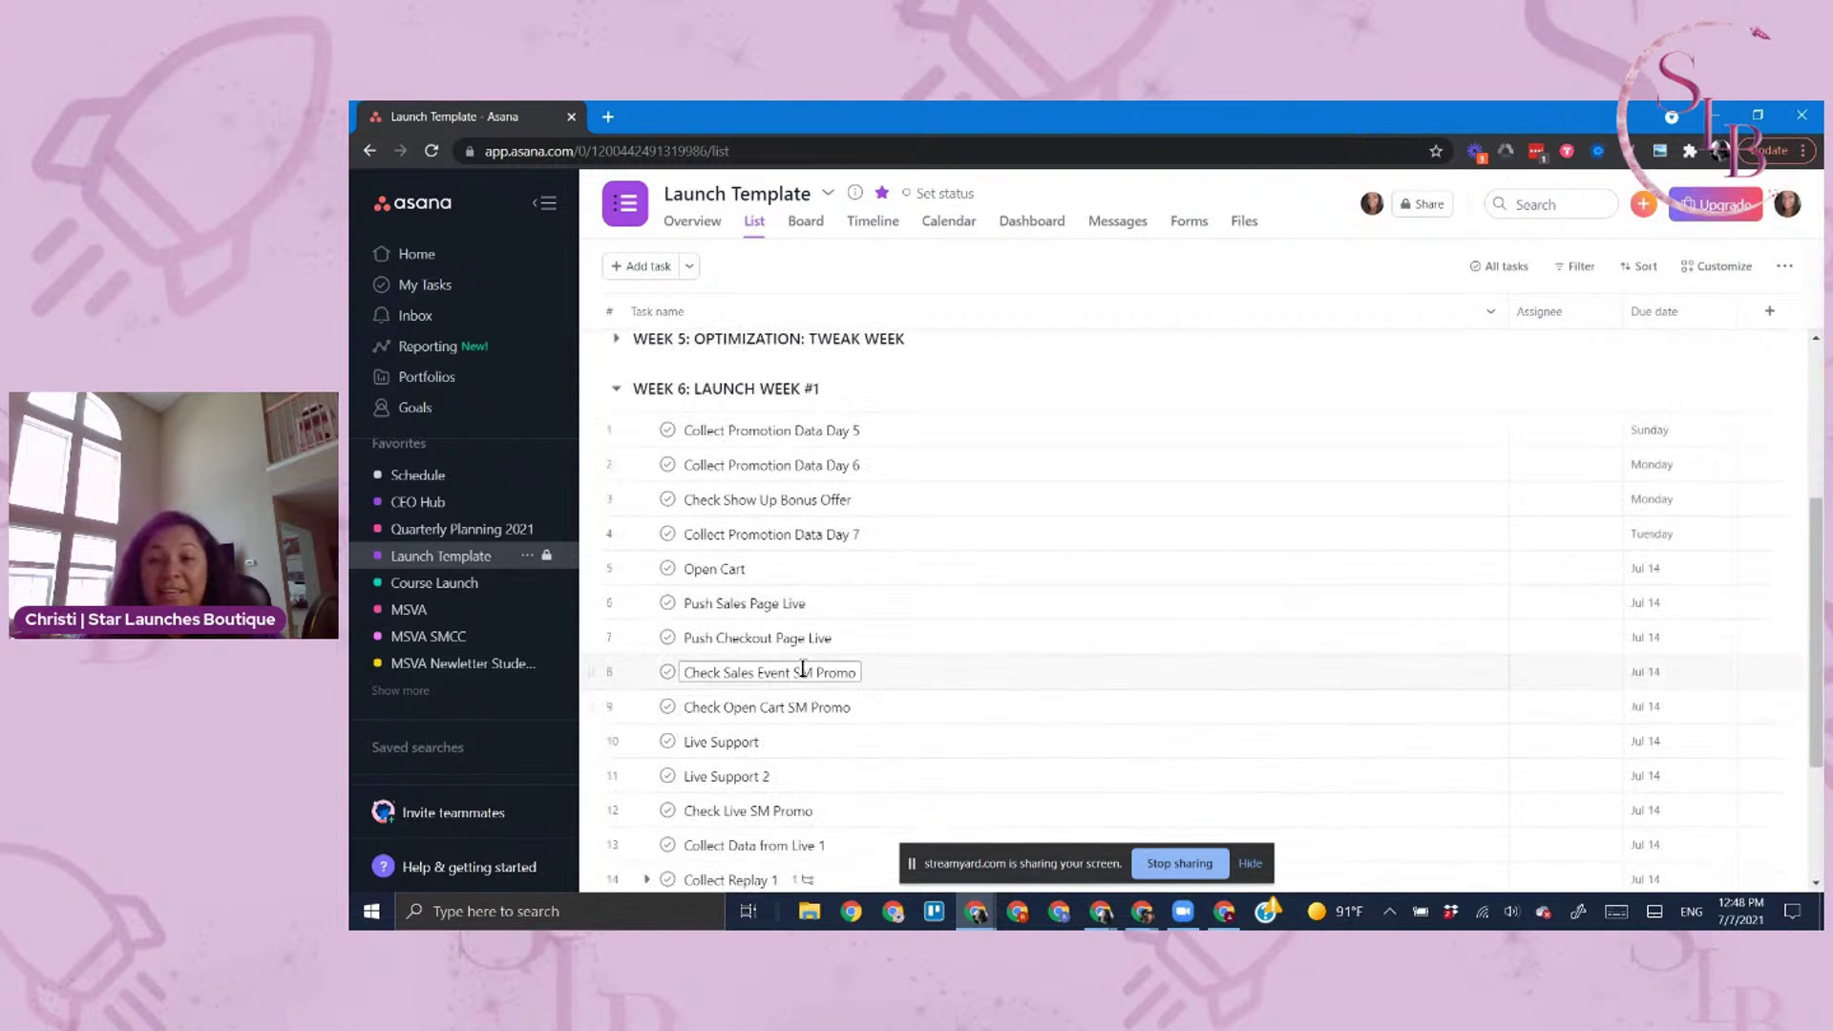
pyautogui.scroll(5, 674, 611)
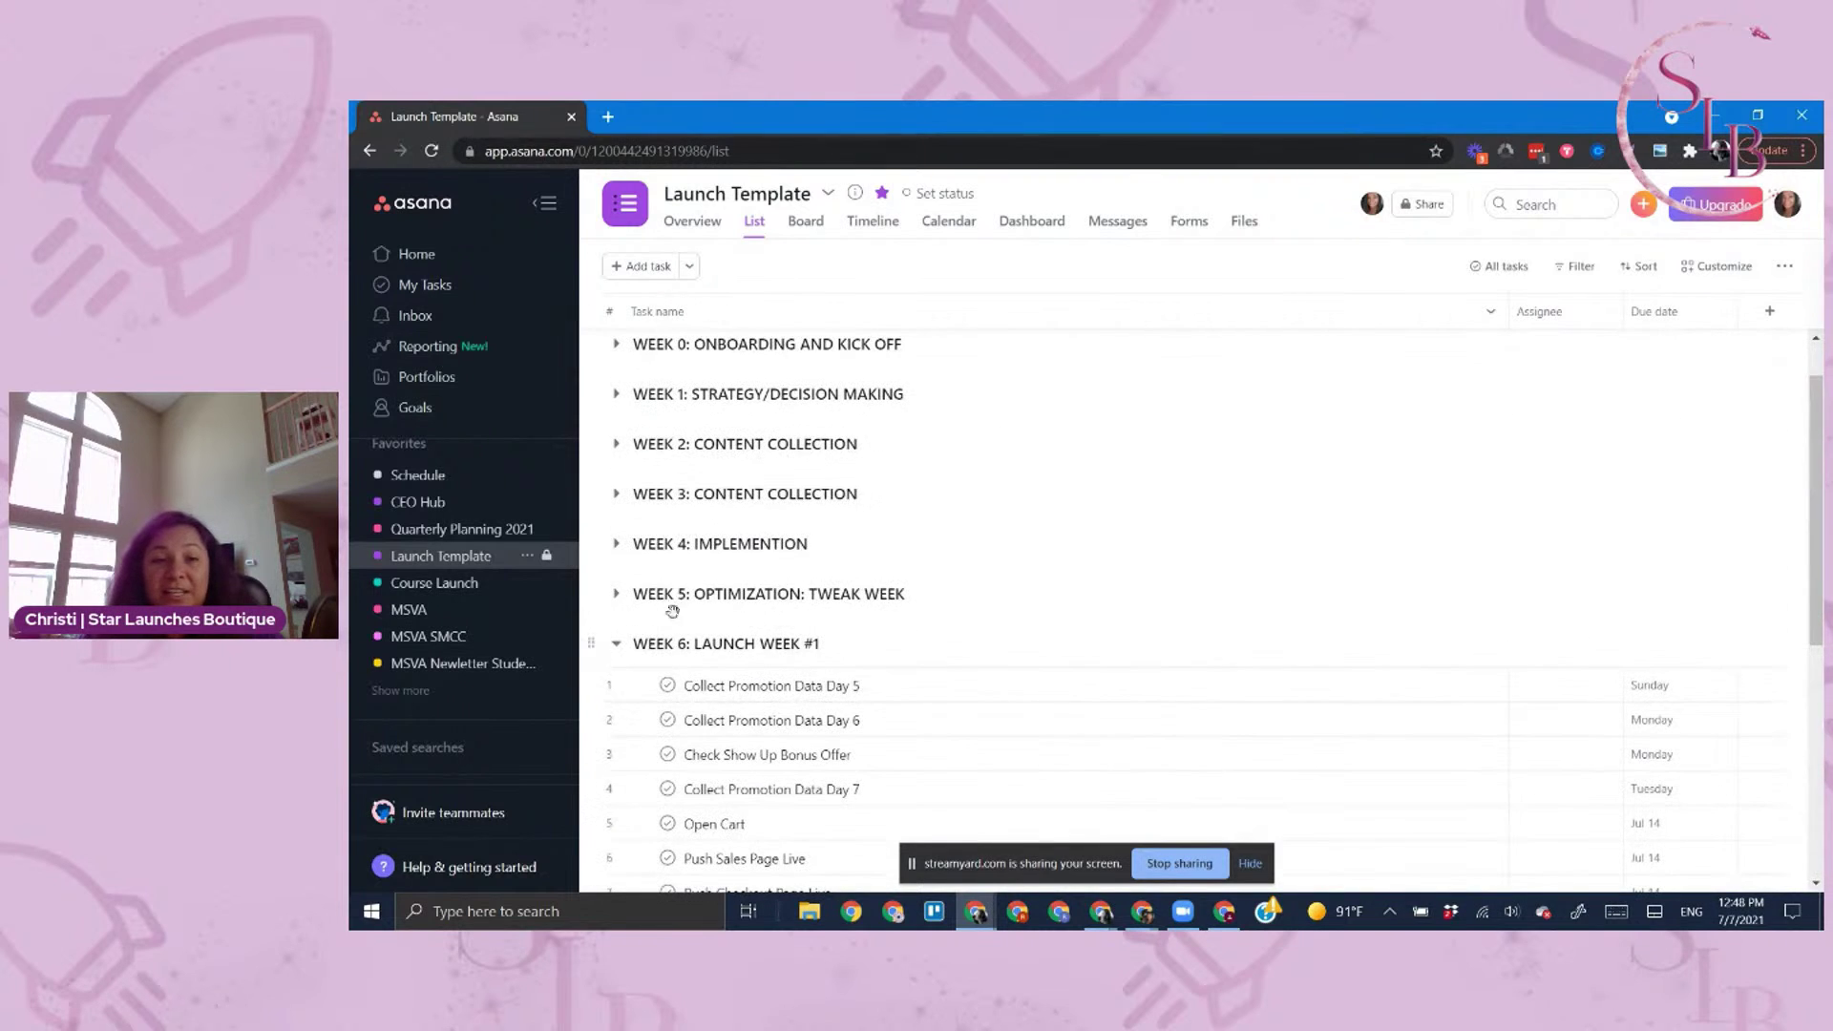
pyautogui.click(617, 646)
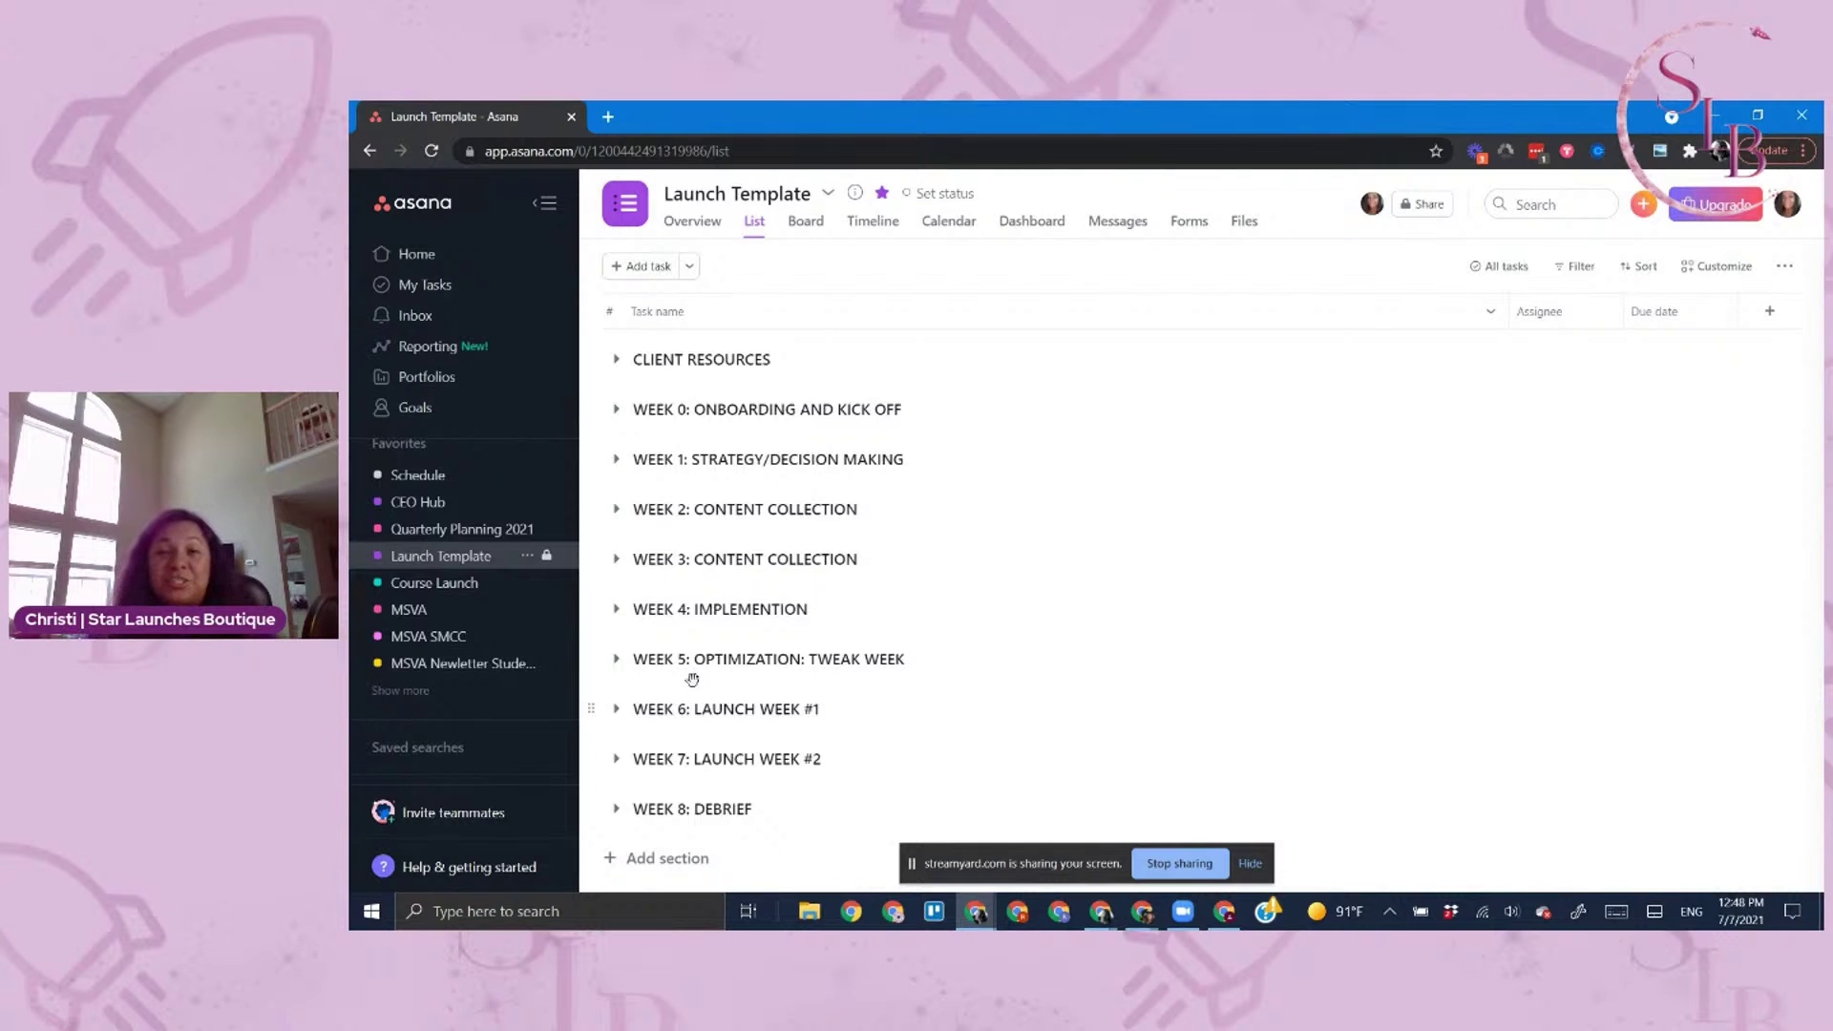
# Visit My Tasks and the Inbox, then reopen the Launch Template project from Home
pyautogui.click(485, 287)
pyautogui.click(450, 316)
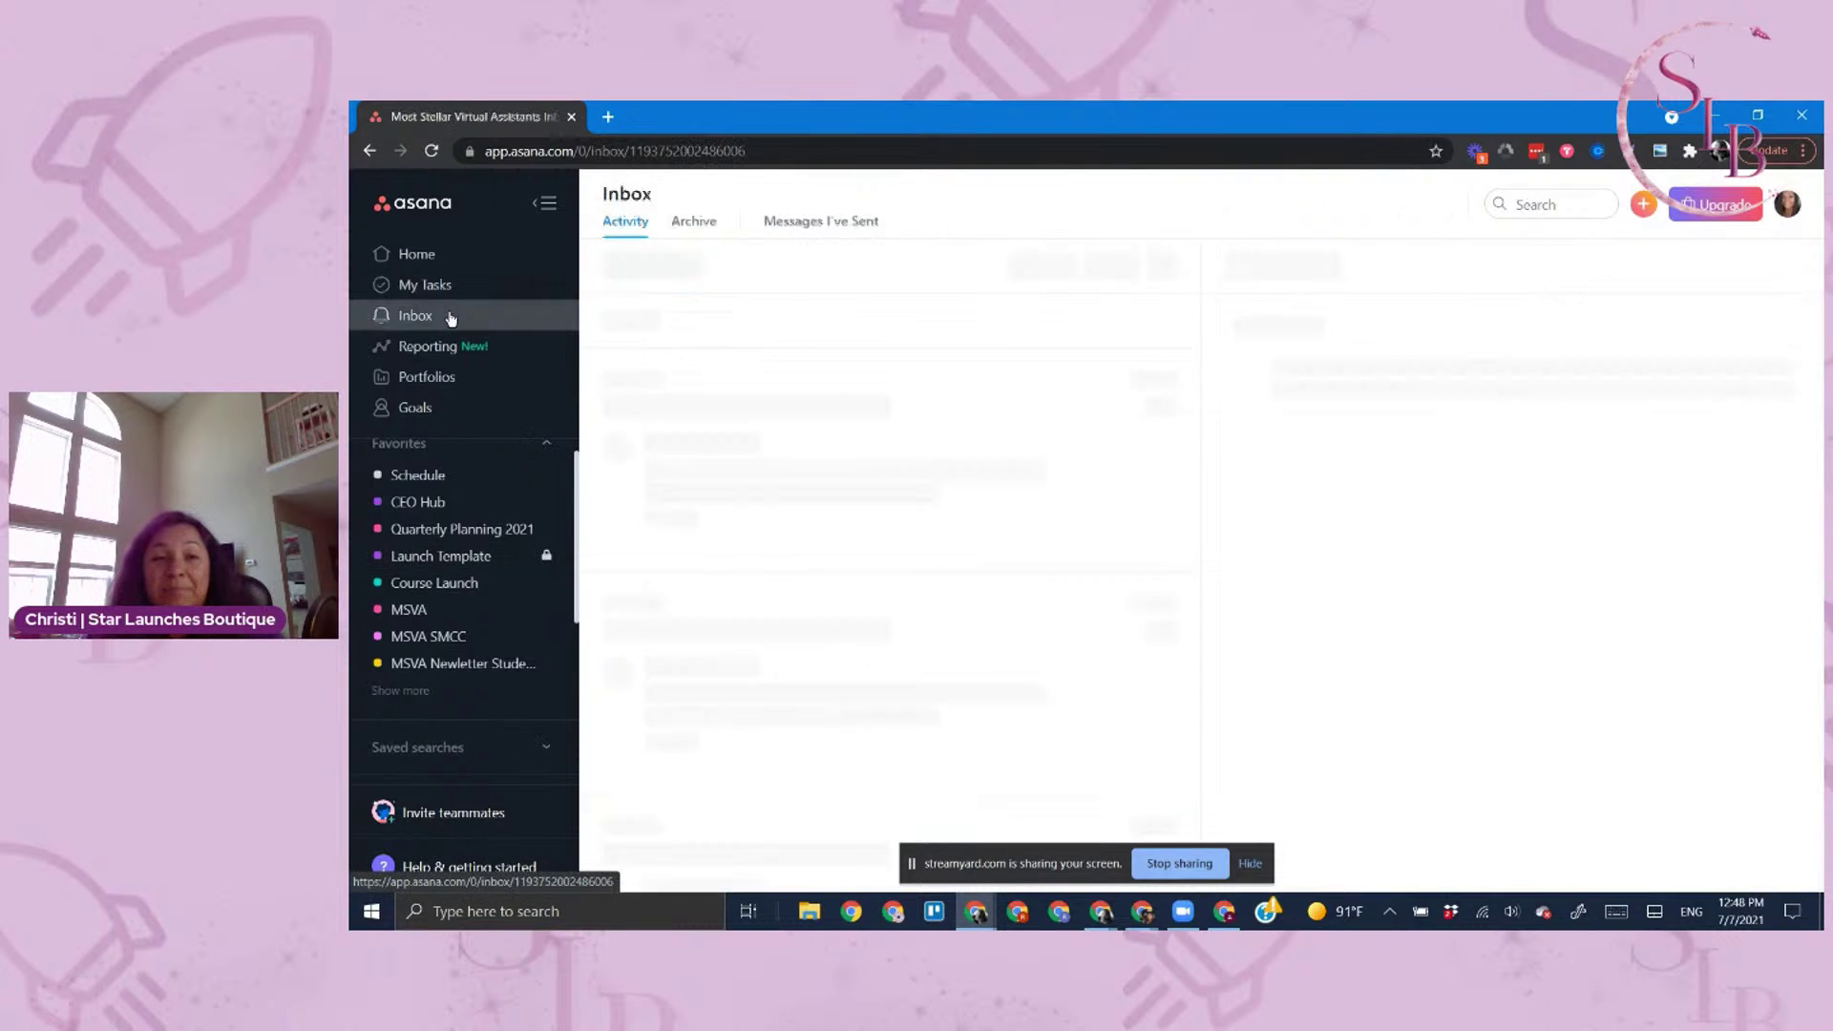
pyautogui.click(431, 259)
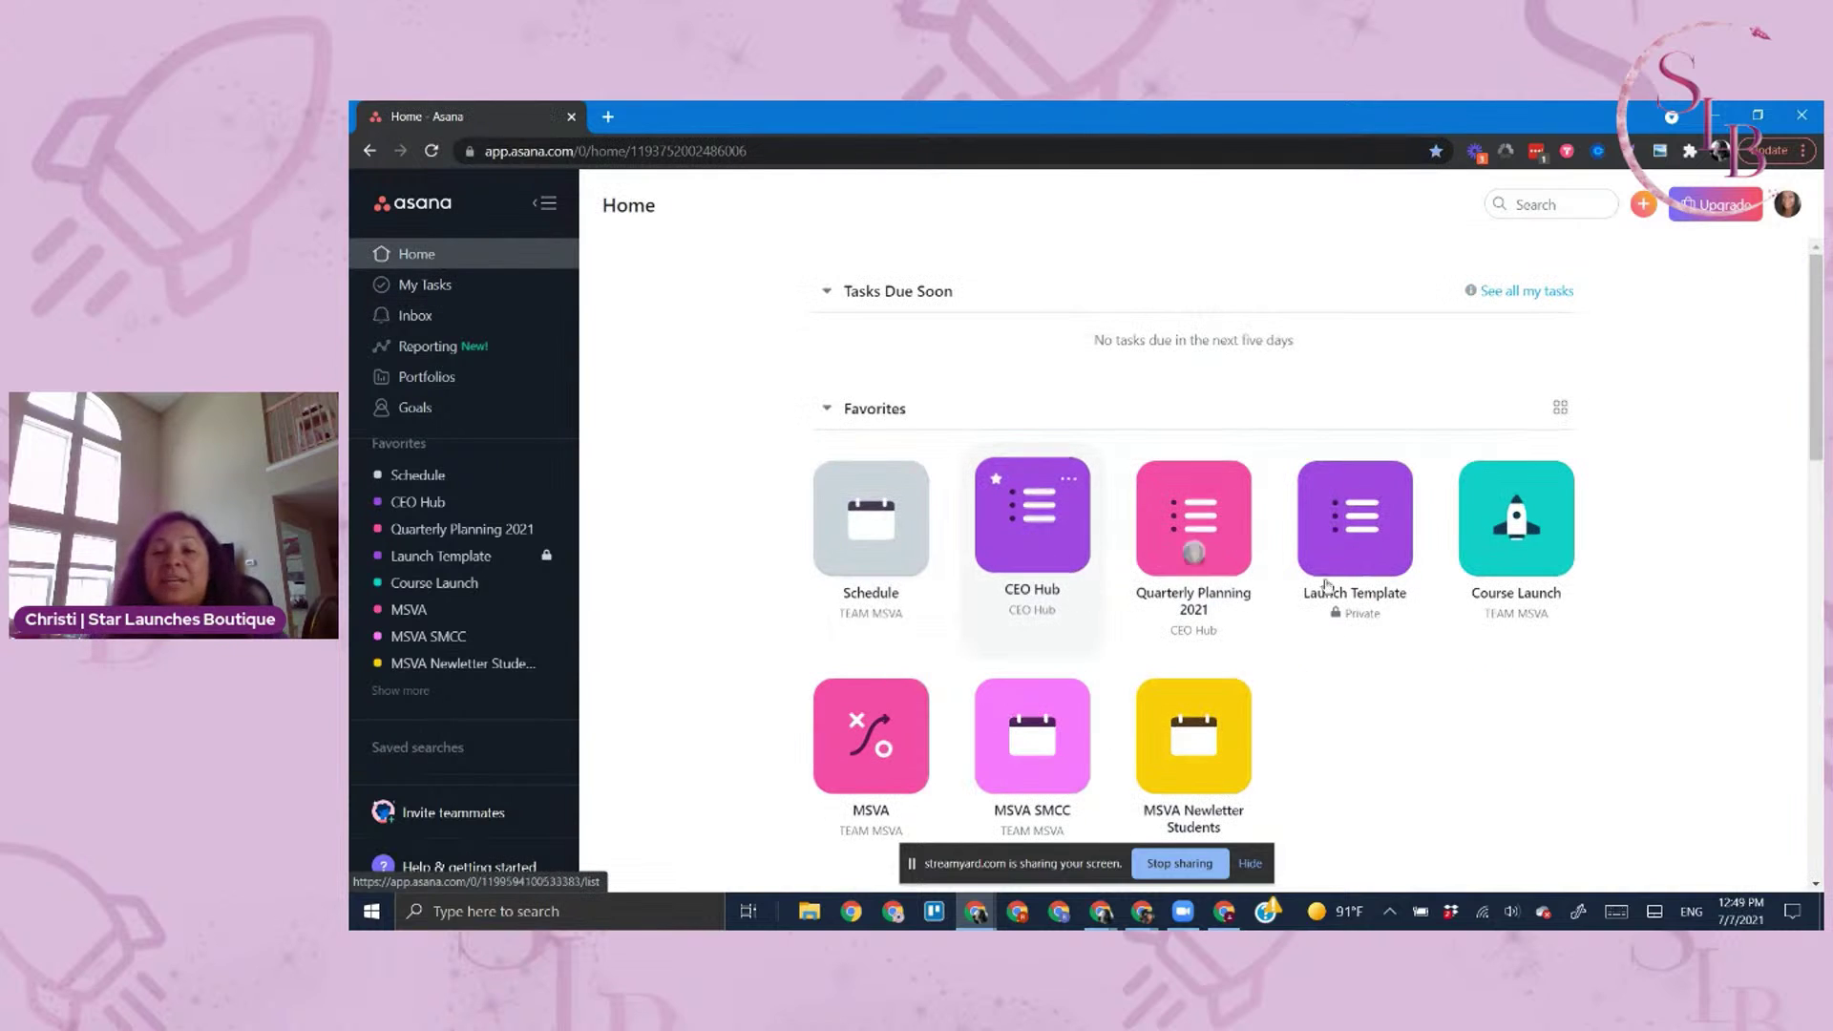
pyautogui.click(1380, 571)
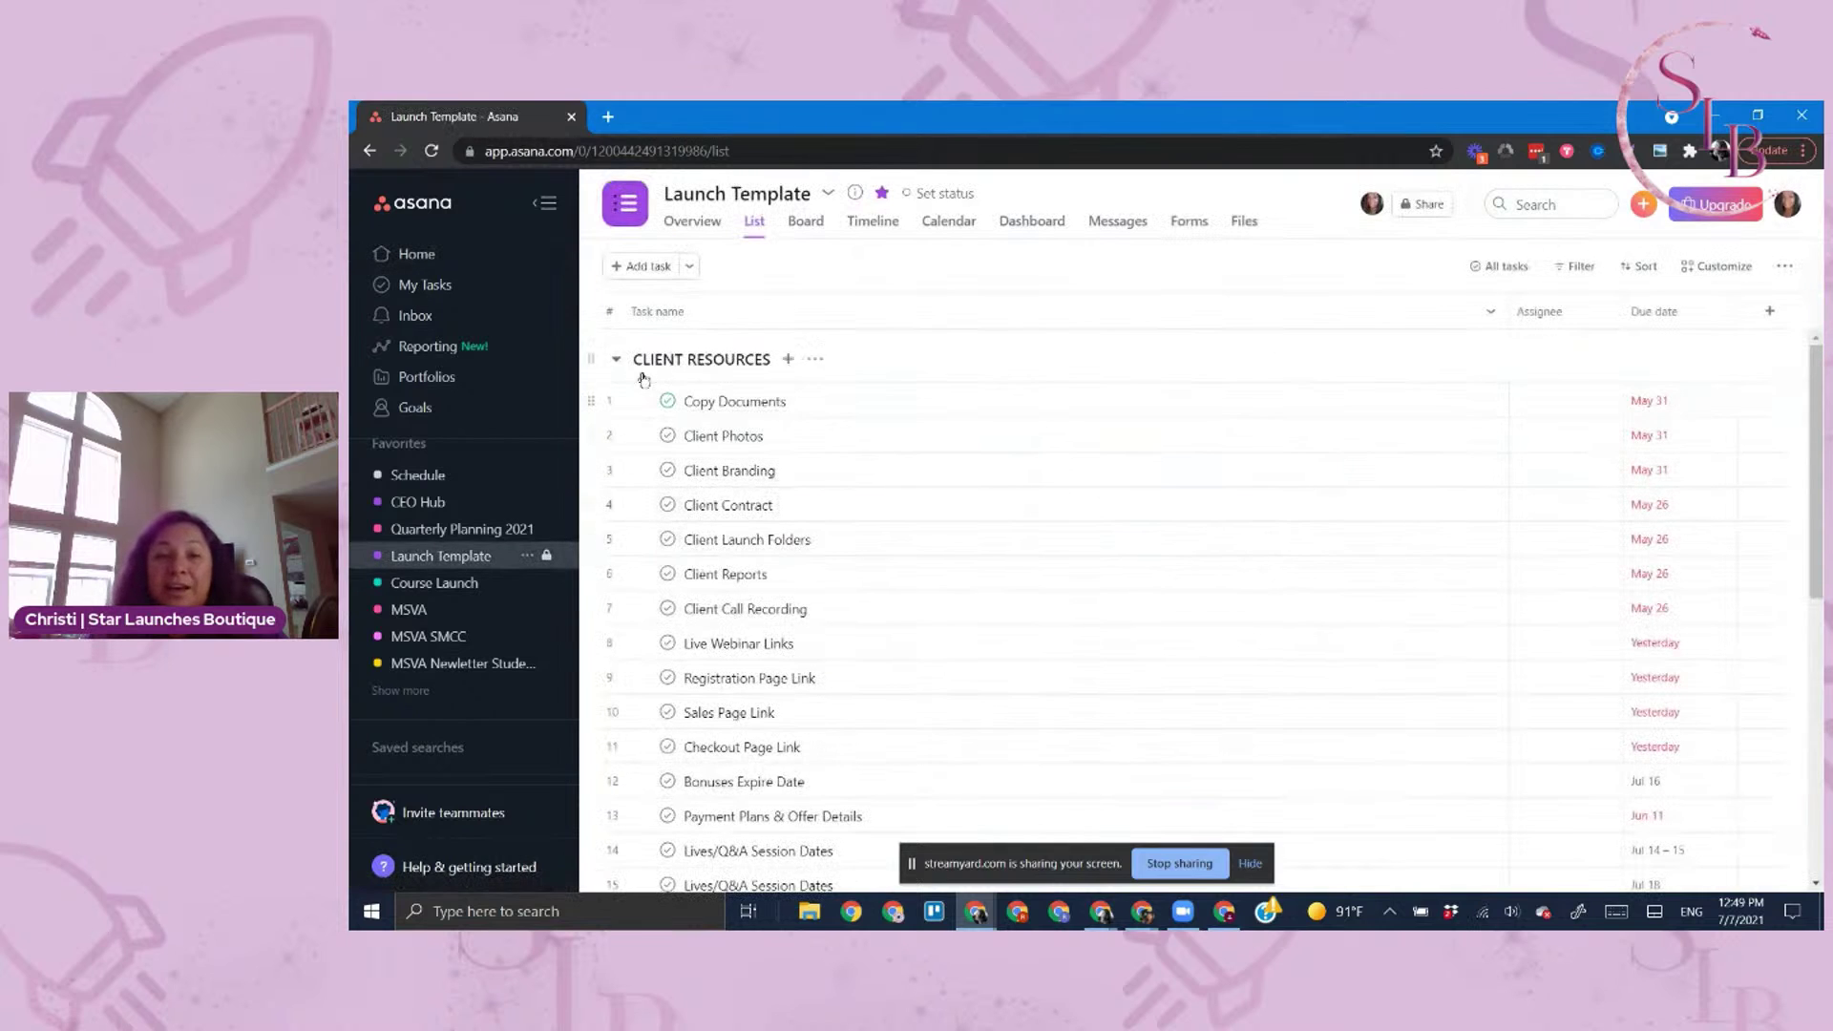
# Collapse the Client Resources section and the Week 0 through Week 3 sections of the Launch Template list
pyautogui.click(616, 359)
pyautogui.click(616, 409)
pyautogui.click(617, 460)
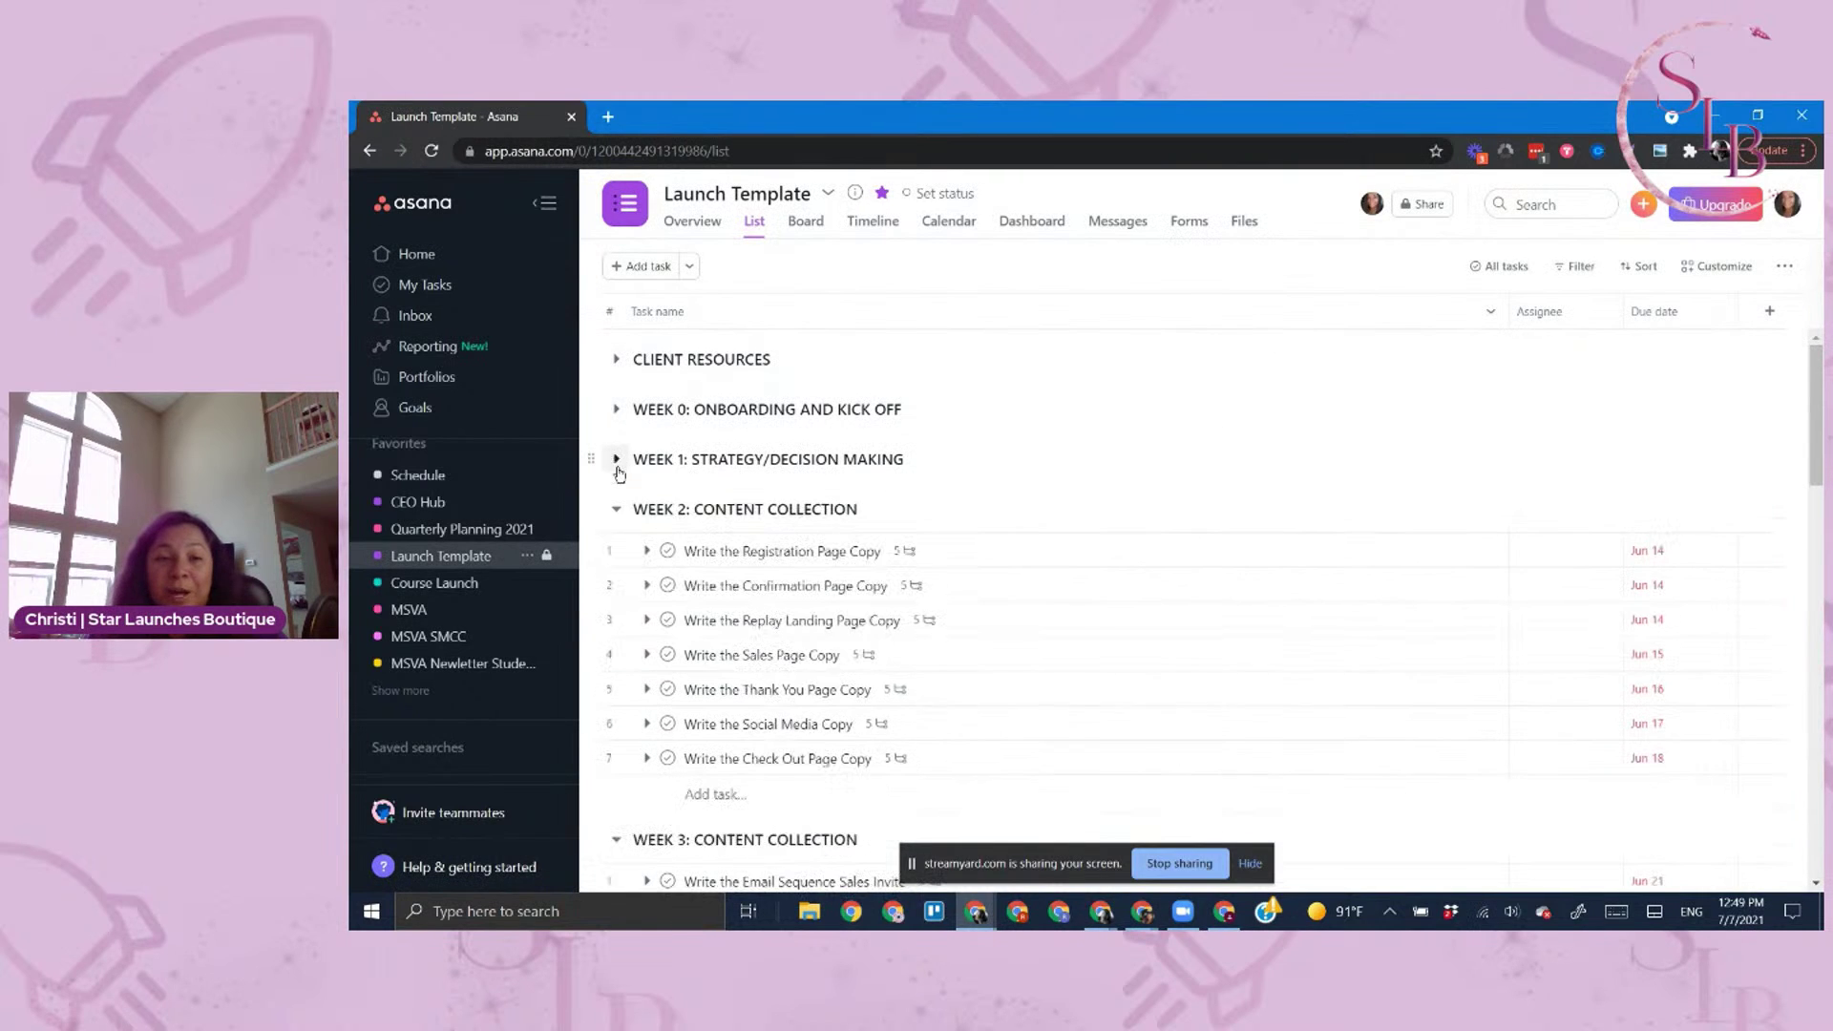
pyautogui.click(613, 509)
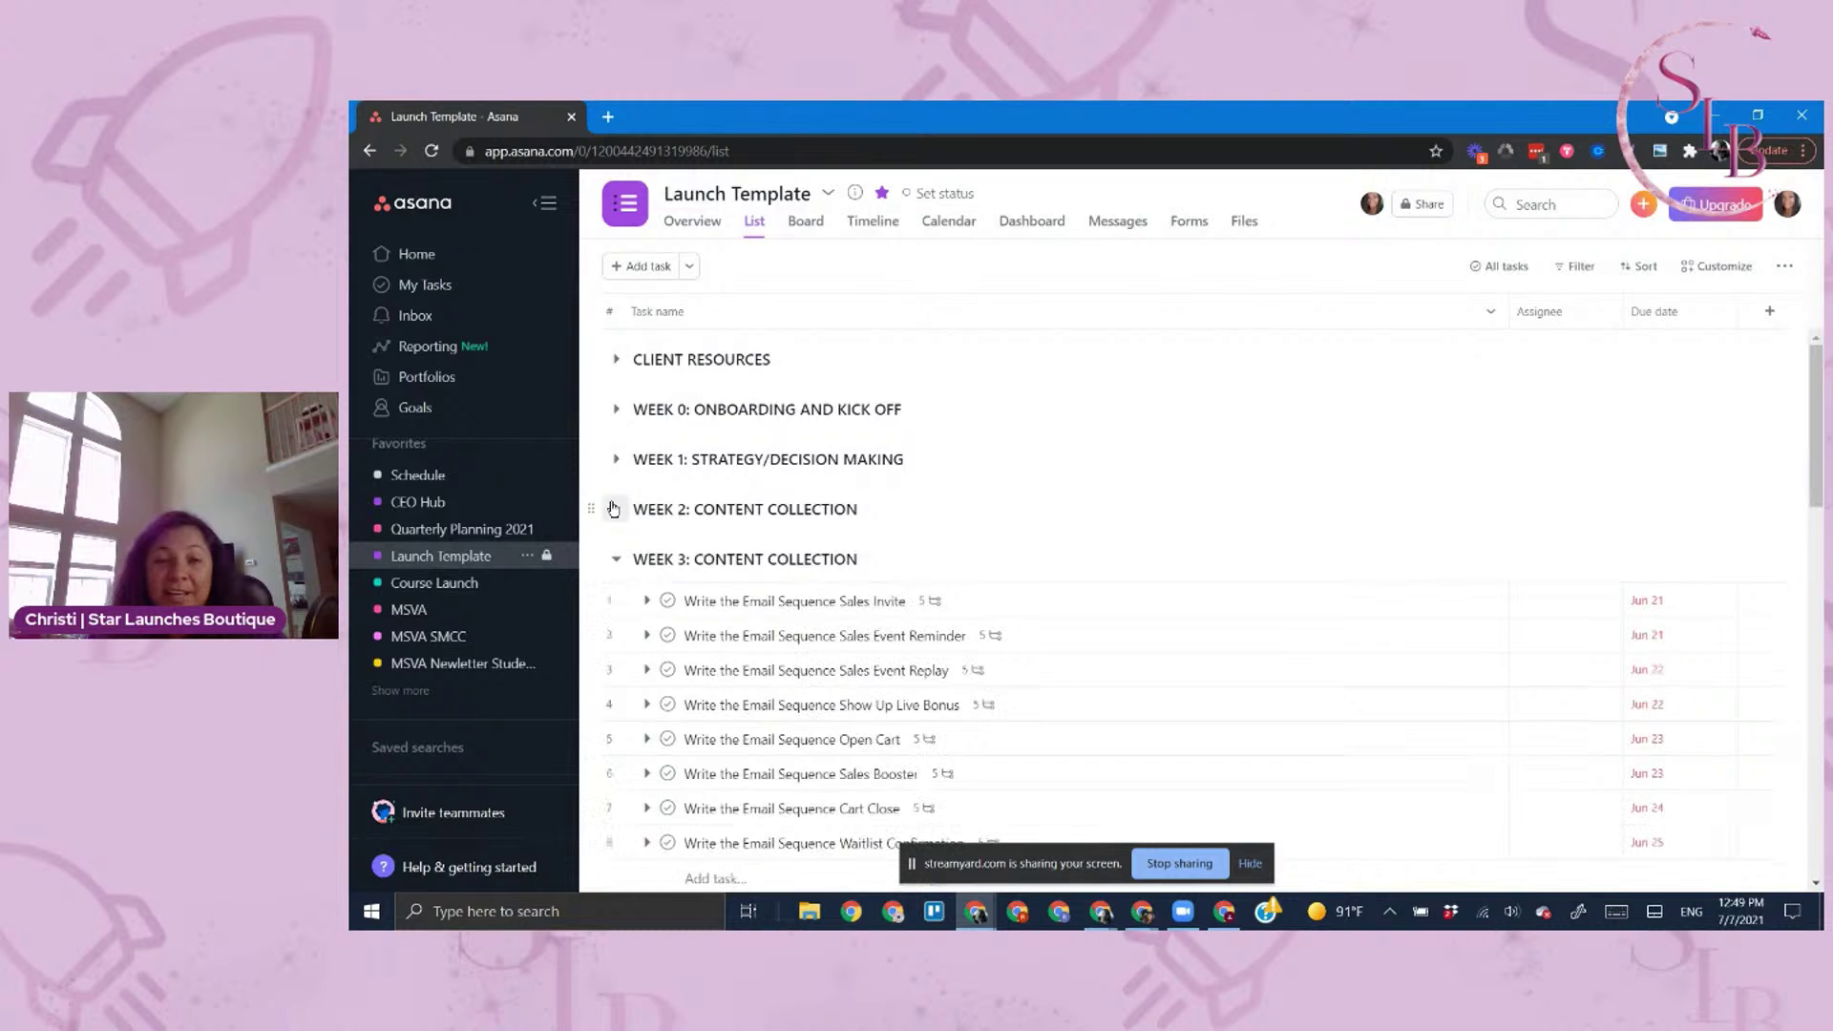
pyautogui.click(615, 559)
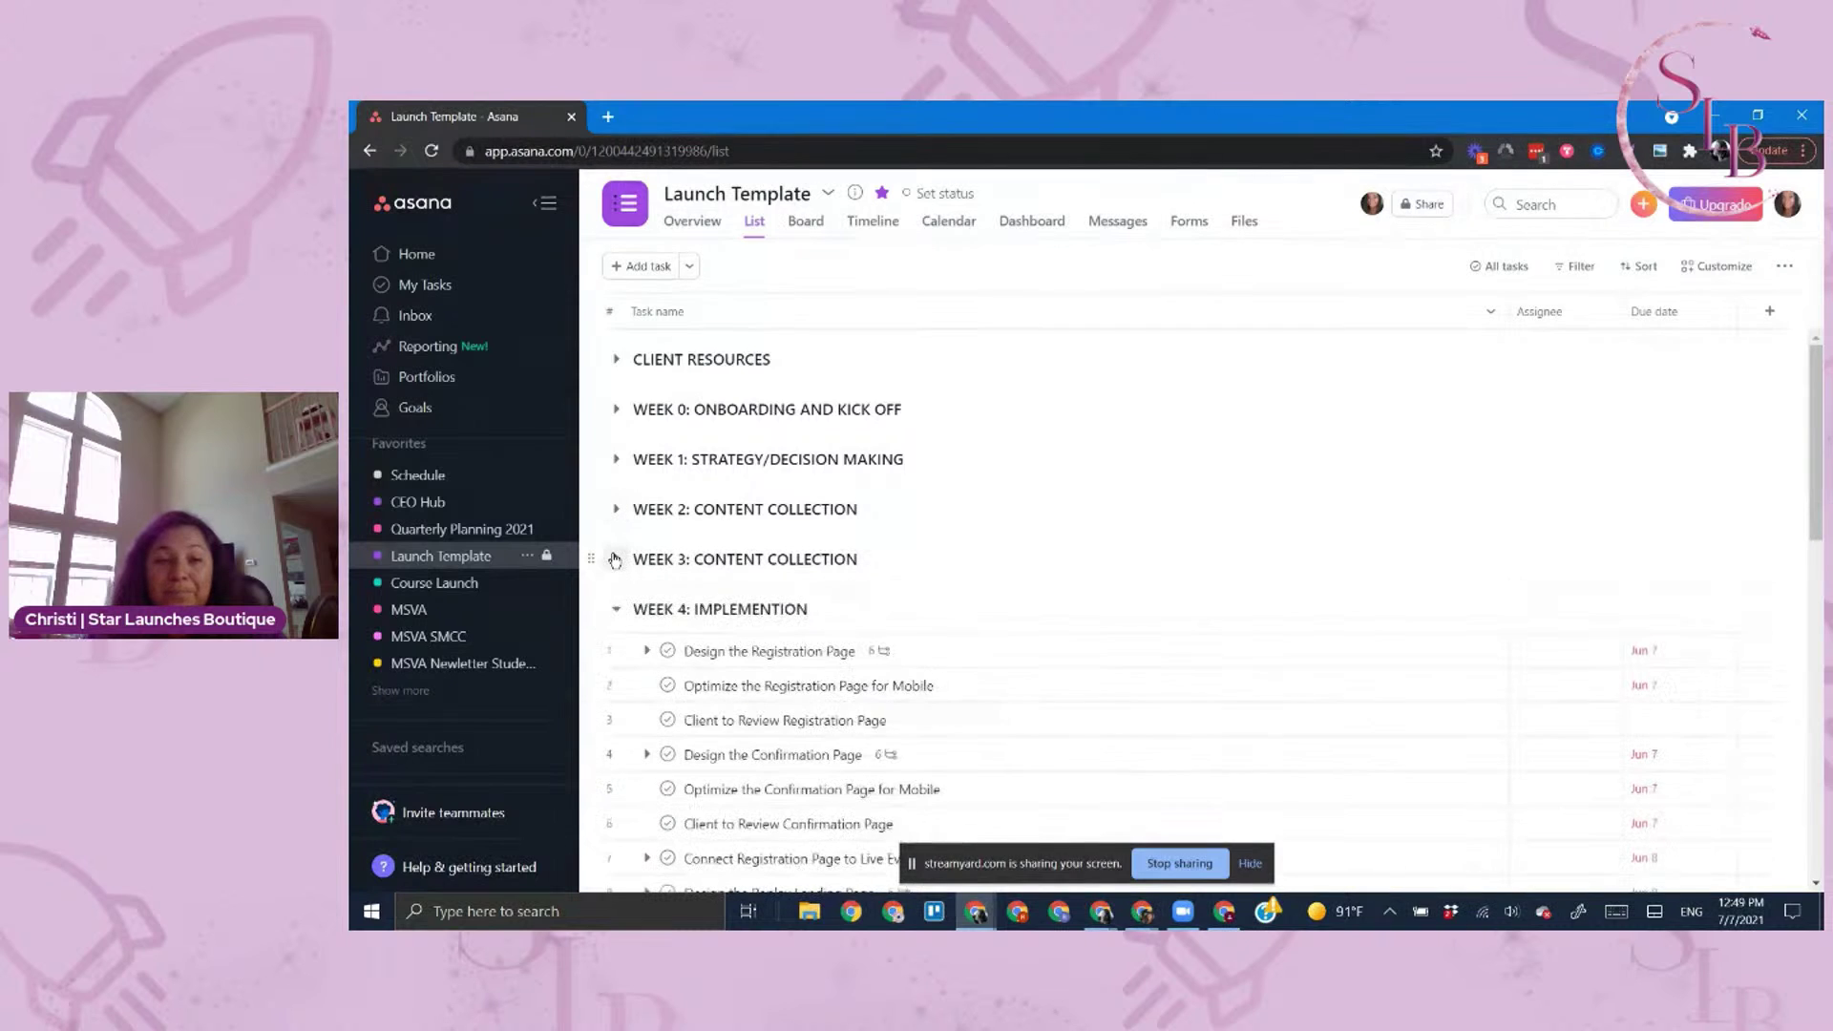
# Open the Design the Registration Page task in Week 4 and examine its description fields and subtasks
pyautogui.click(888, 651)
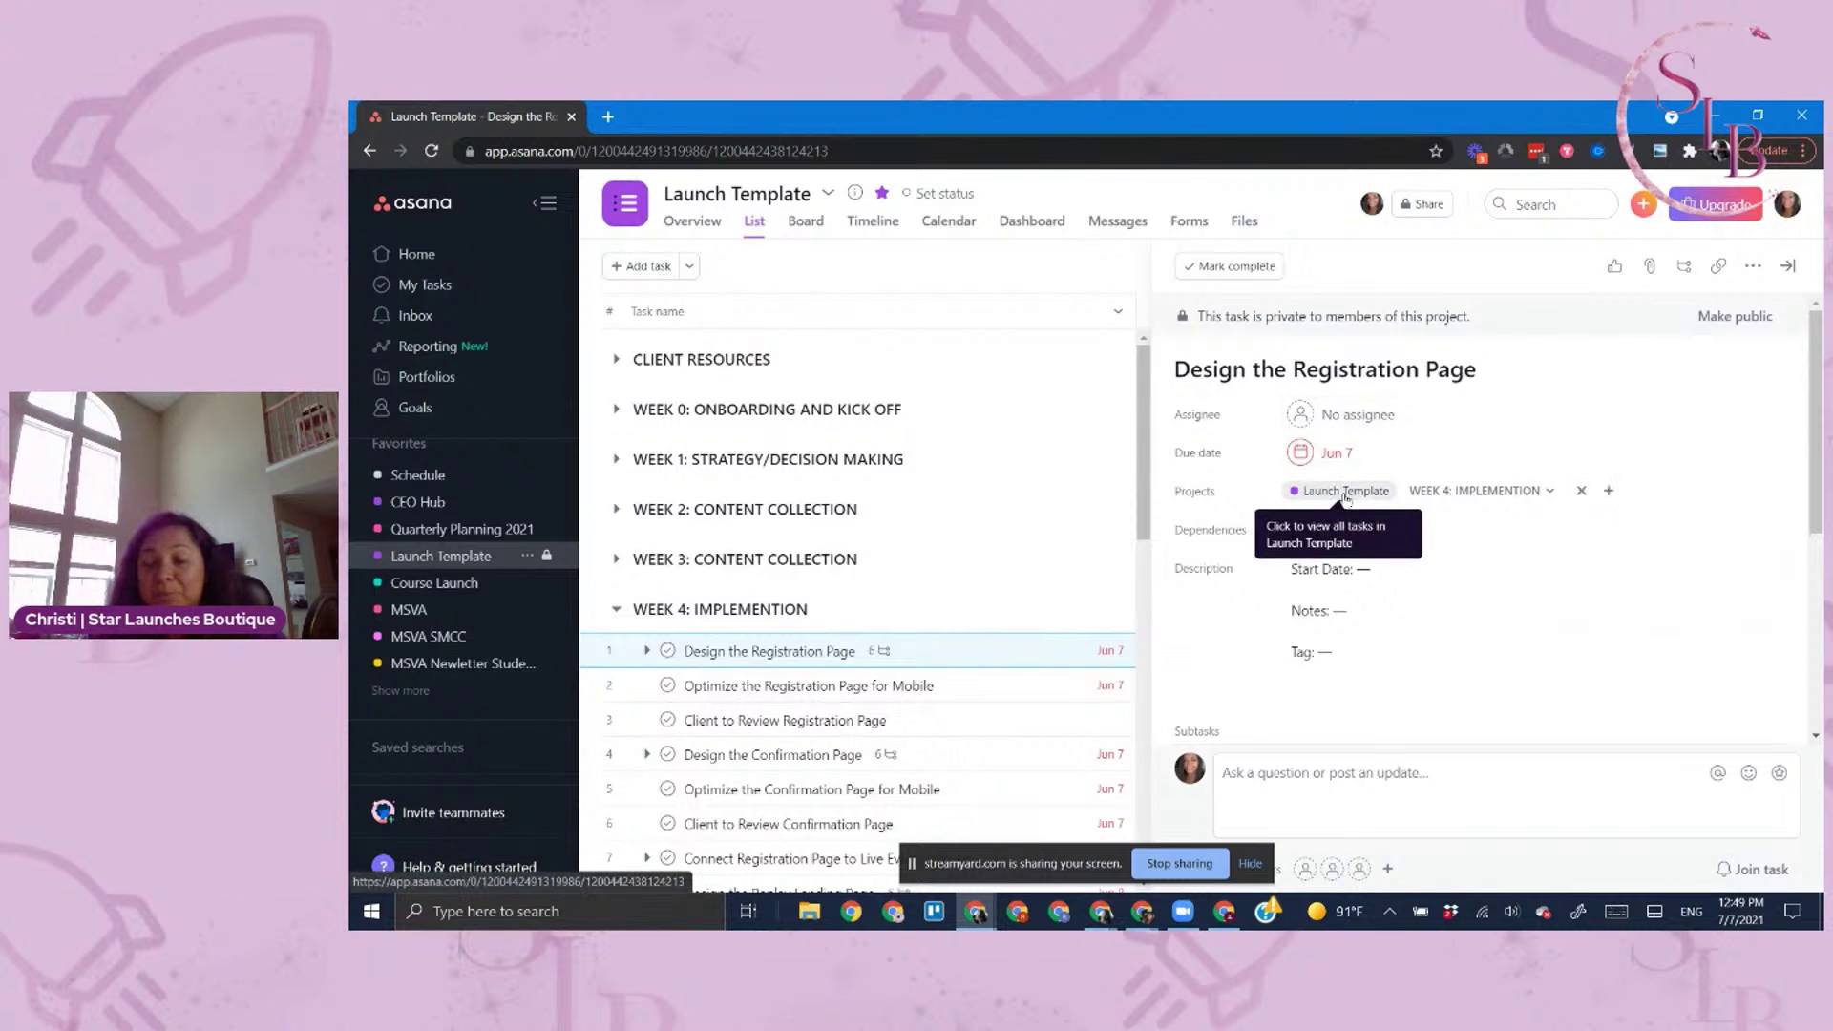
pyautogui.scroll(-4, 1375, 535)
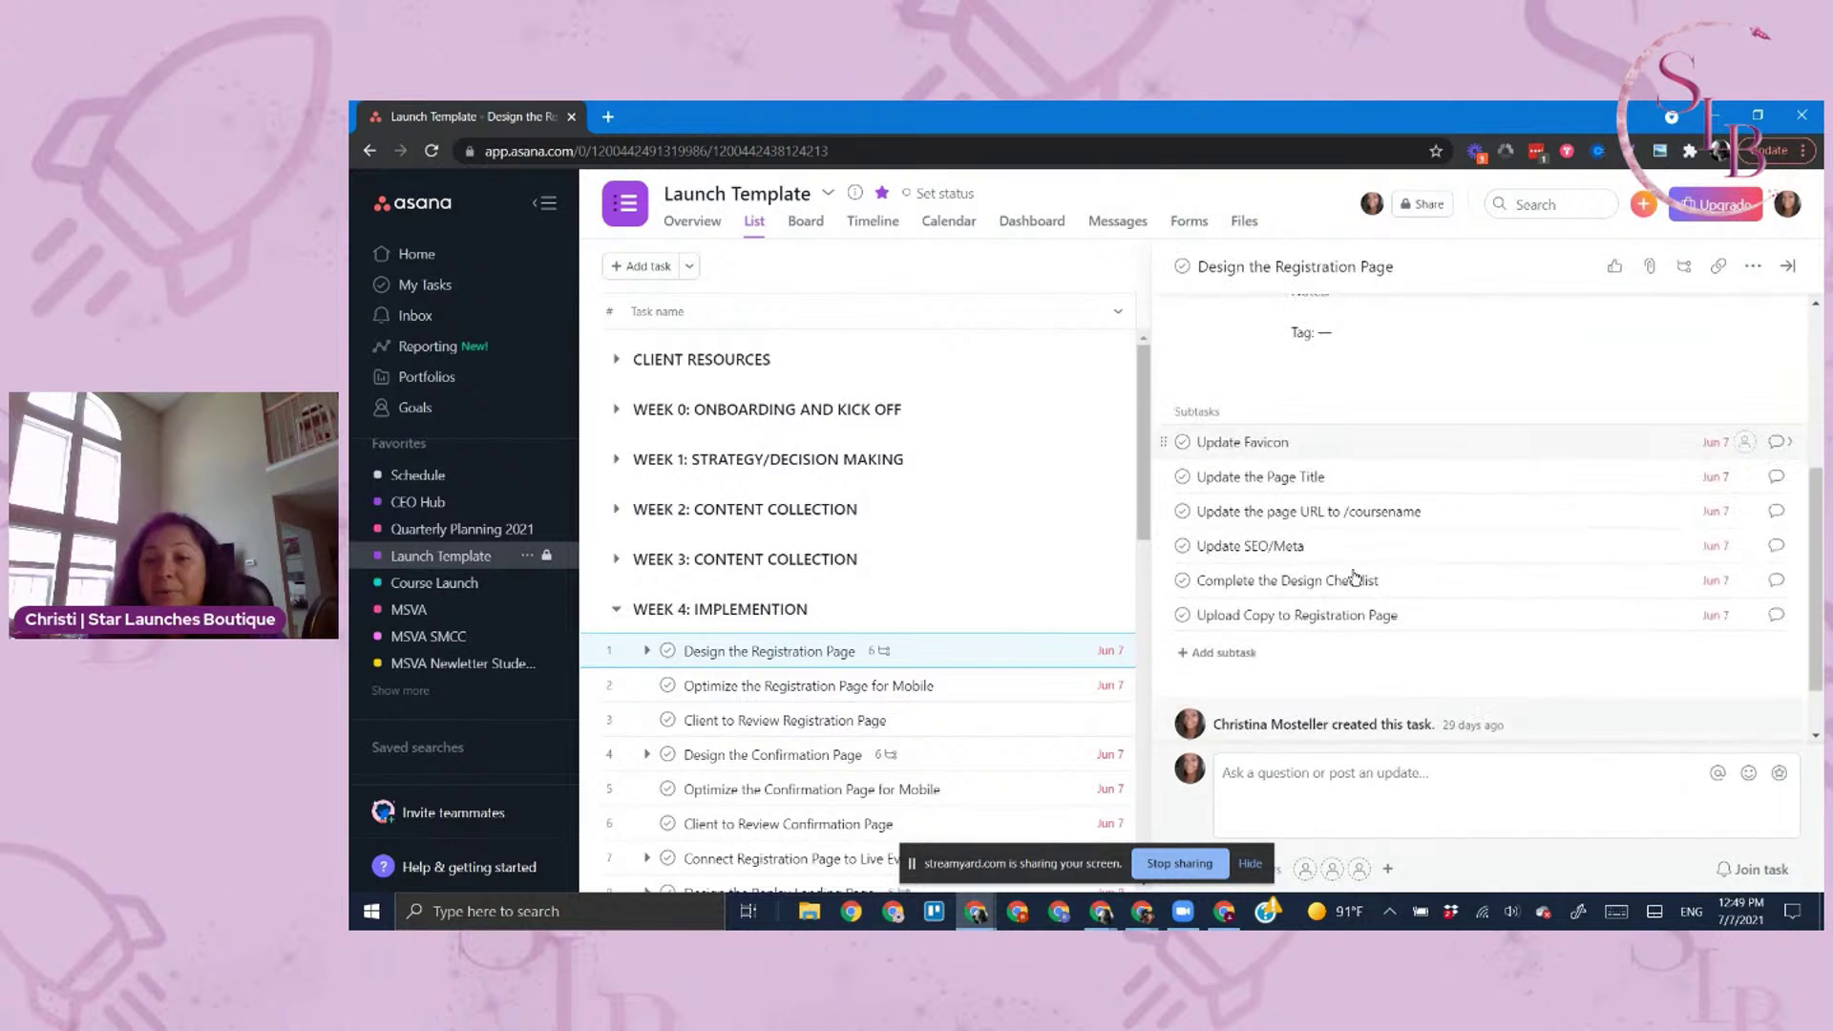
pyautogui.scroll(3, 1376, 541)
pyautogui.scroll(-5, 1339, 515)
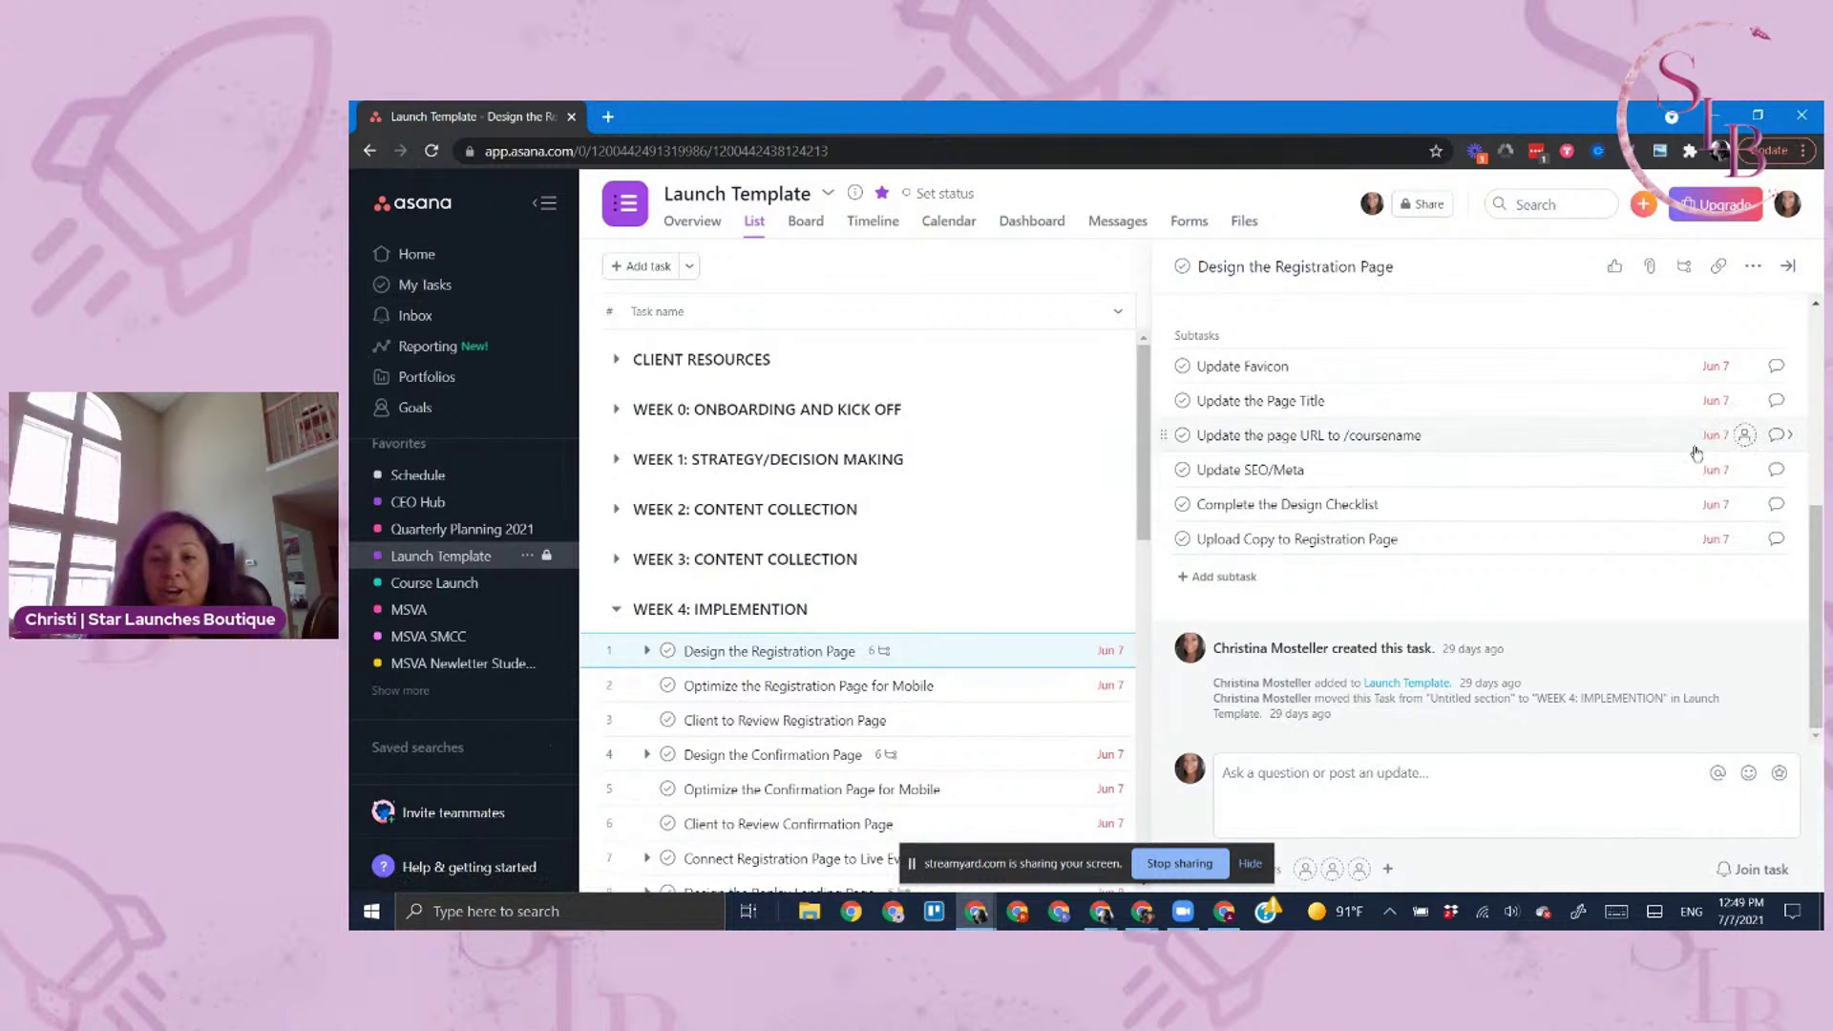
# Collapse Week 4: Implemention and review the tasks listed under Week 5: Optimization: Tweak Week
pyautogui.click(614, 611)
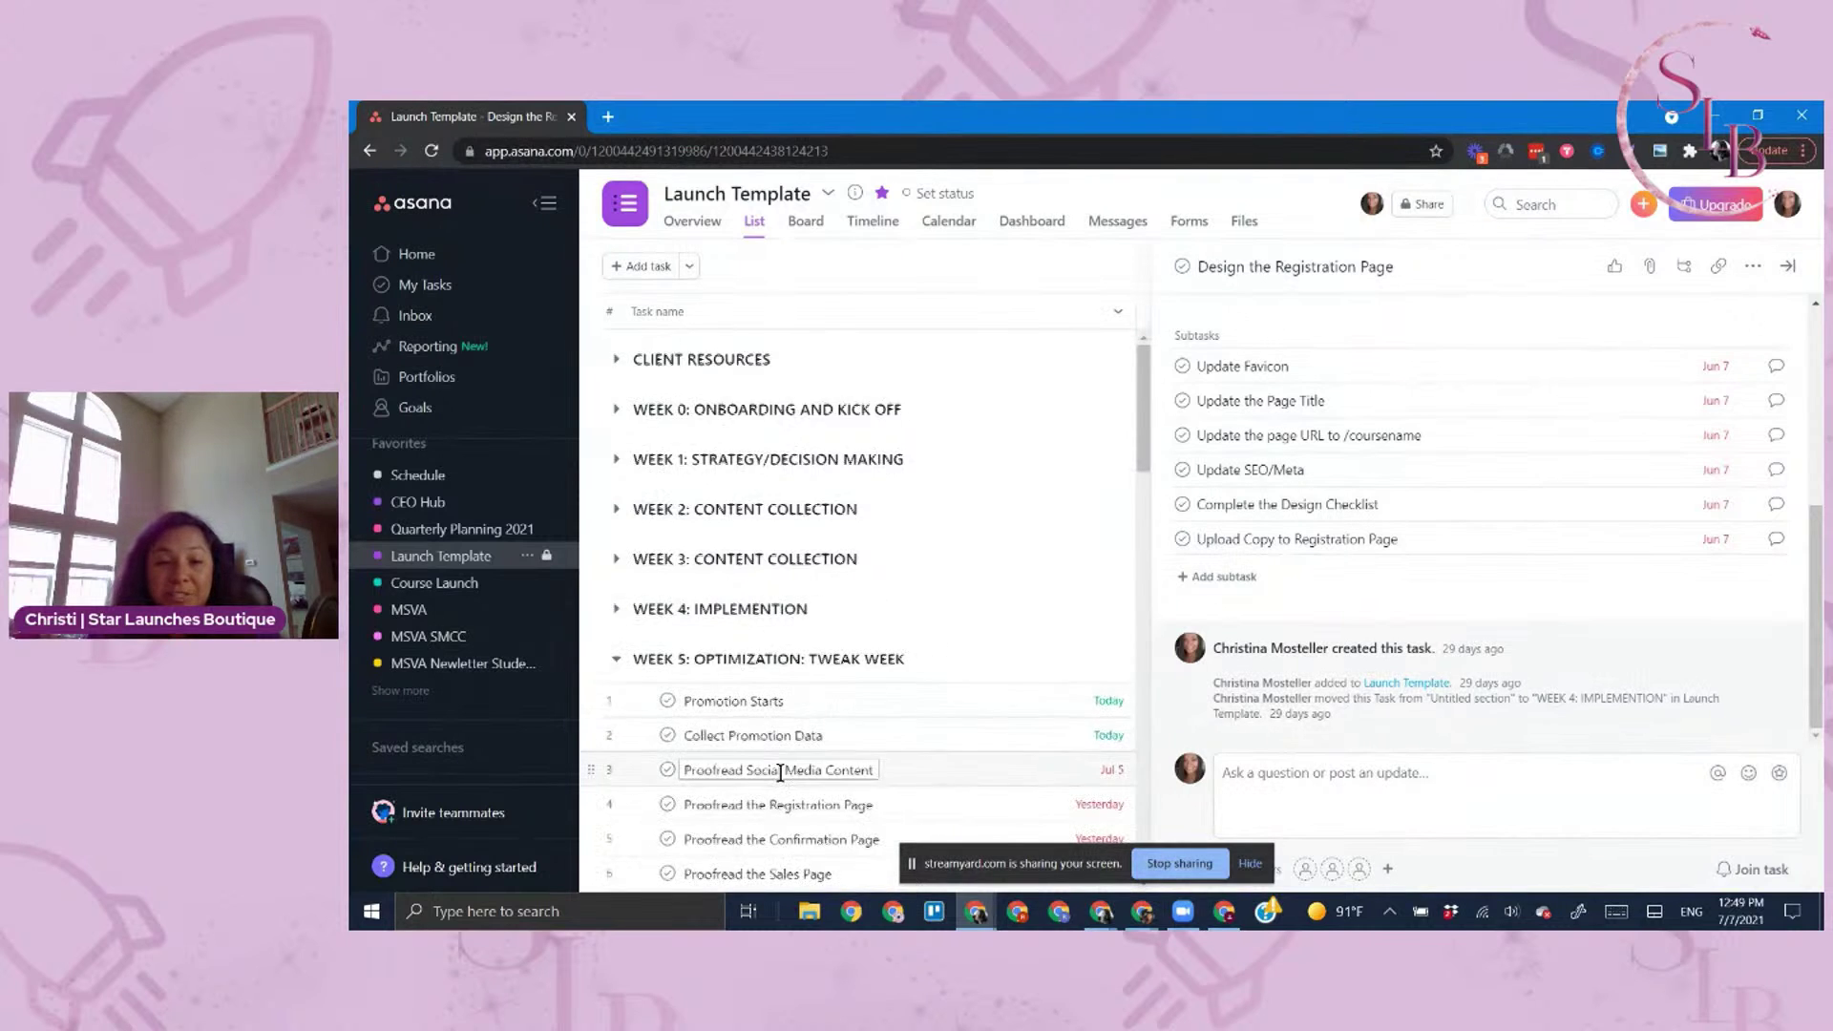
pyautogui.scroll(-5, 773, 682)
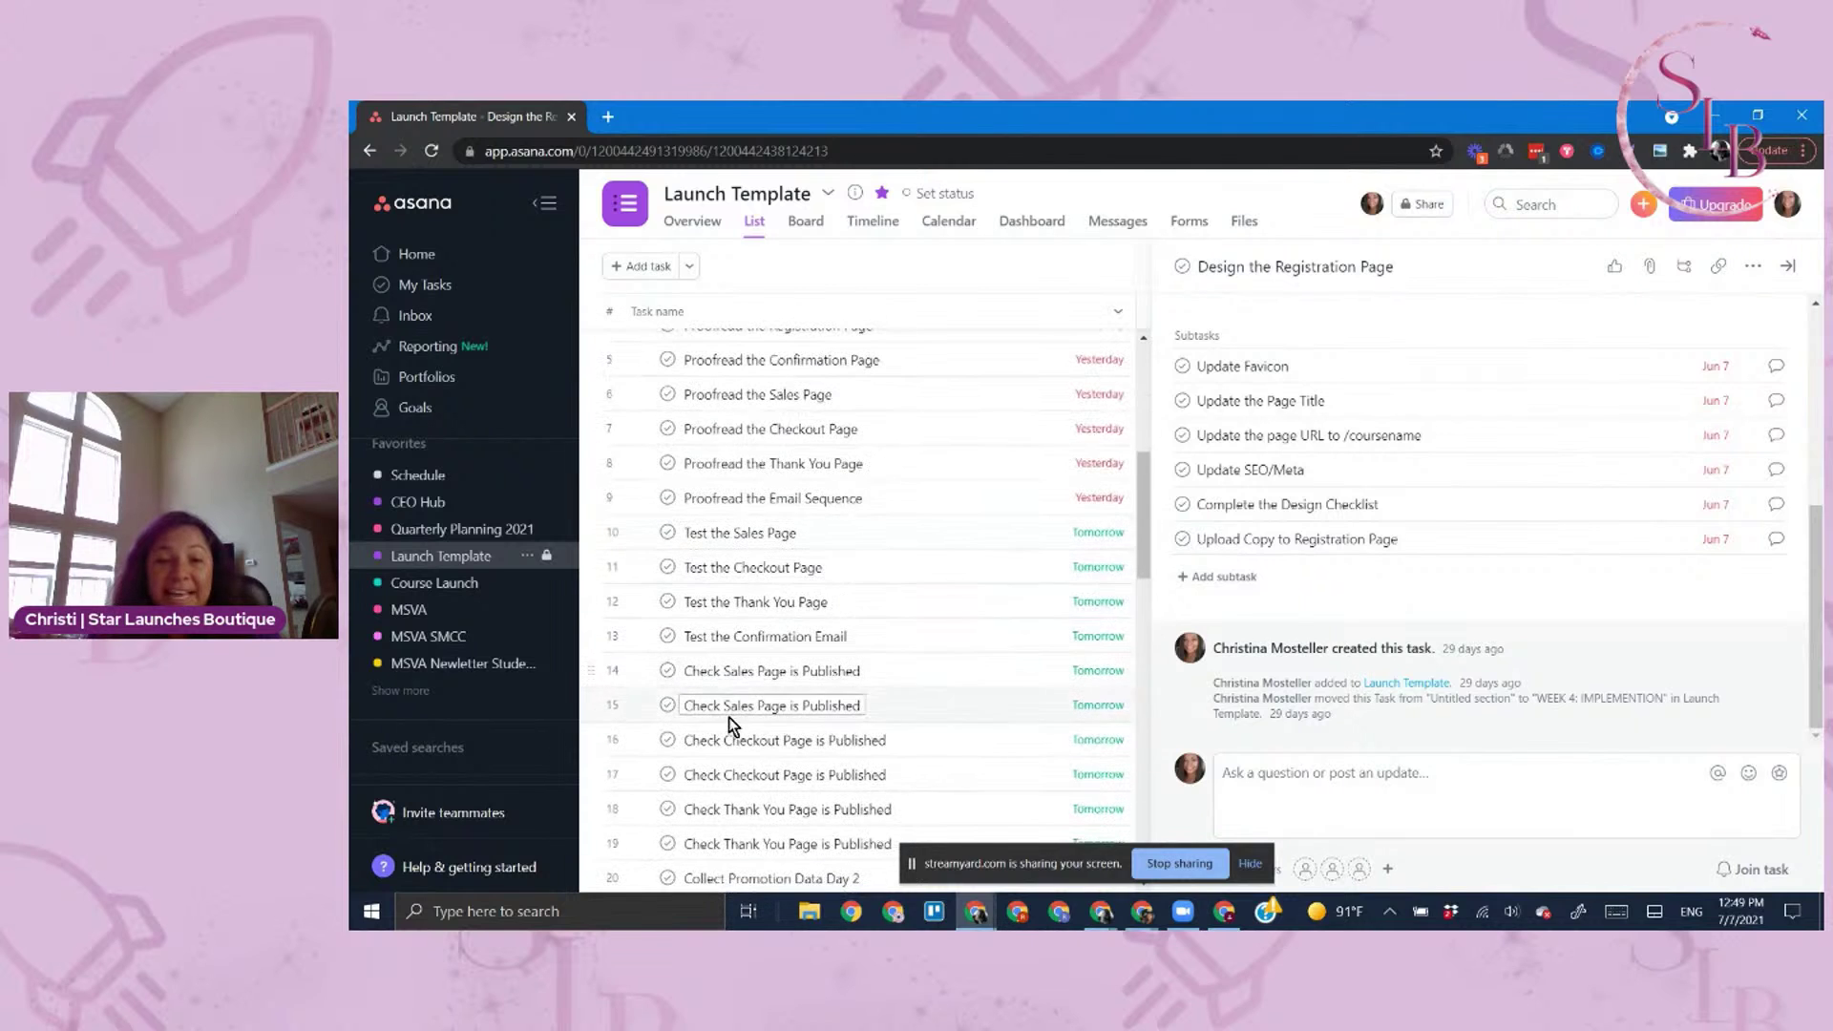
pyautogui.scroll(-3, 725, 668)
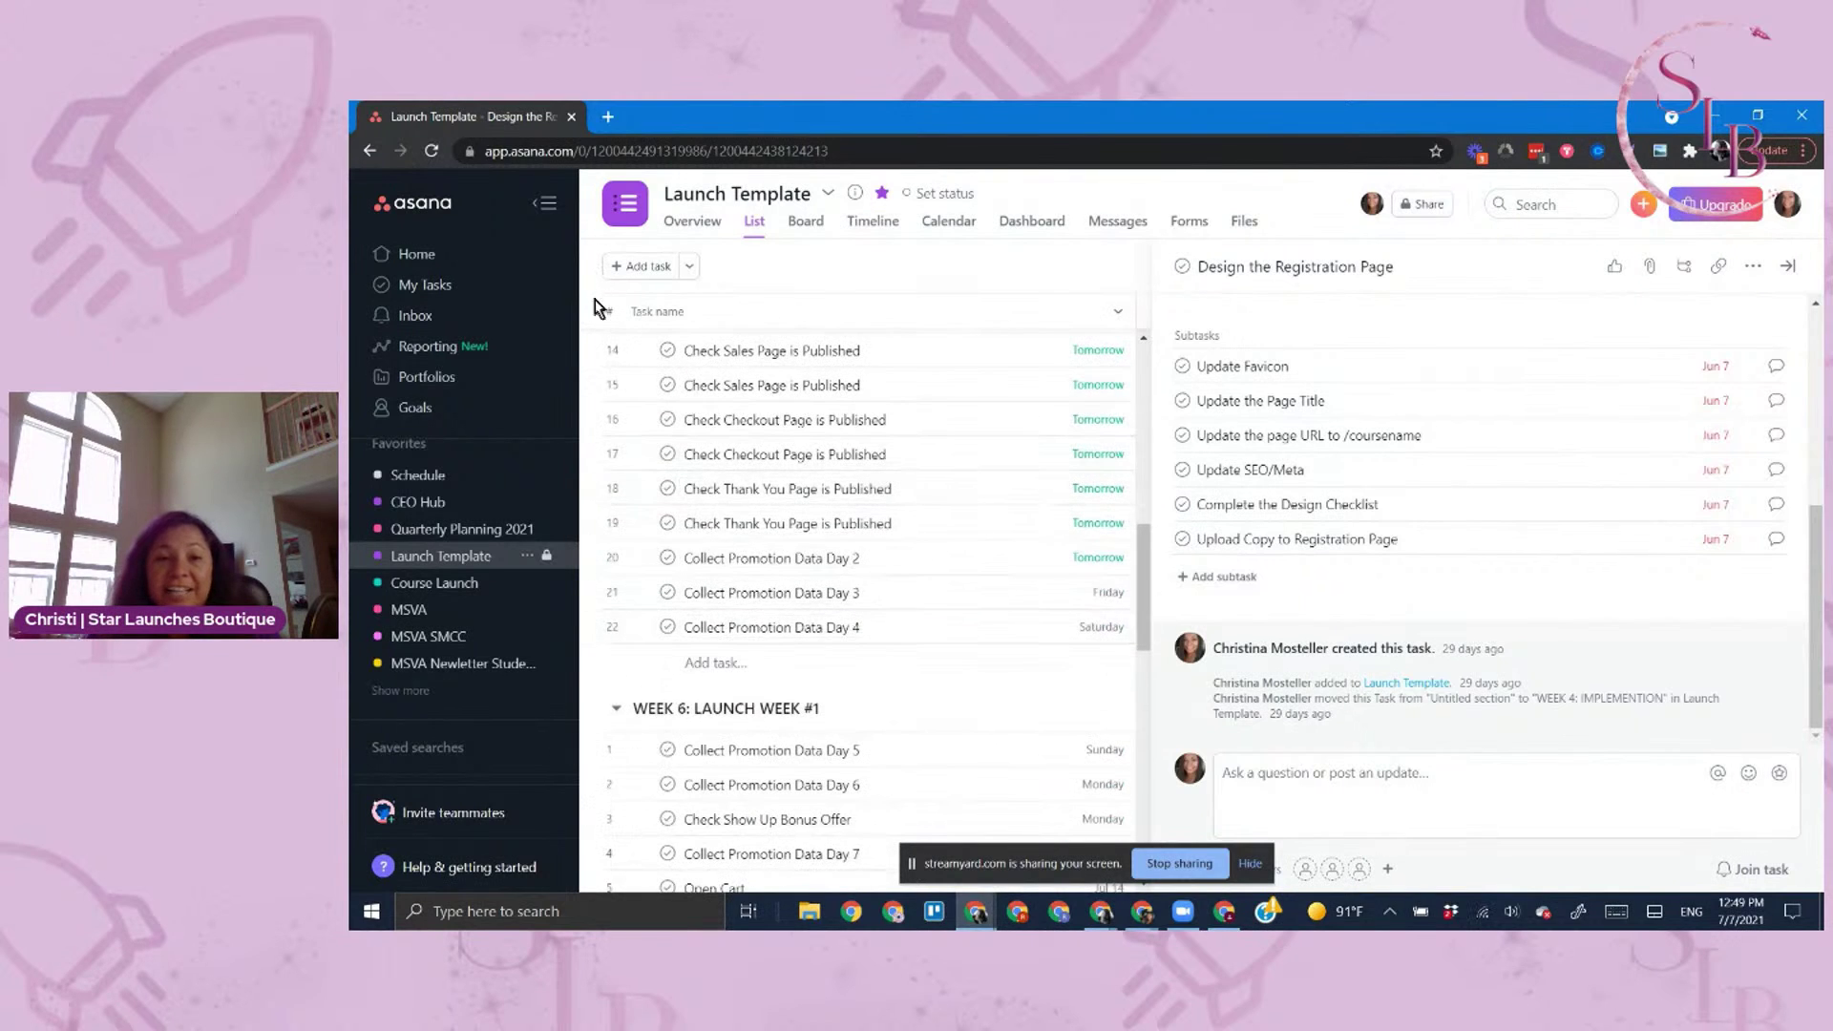
pyautogui.scroll(5, 649, 468)
pyautogui.scroll(2, 630, 467)
# Collapse the Week 5, Week 6 and Week 7 sections to reach the Week 8: Debrief tasks
pyautogui.click(615, 498)
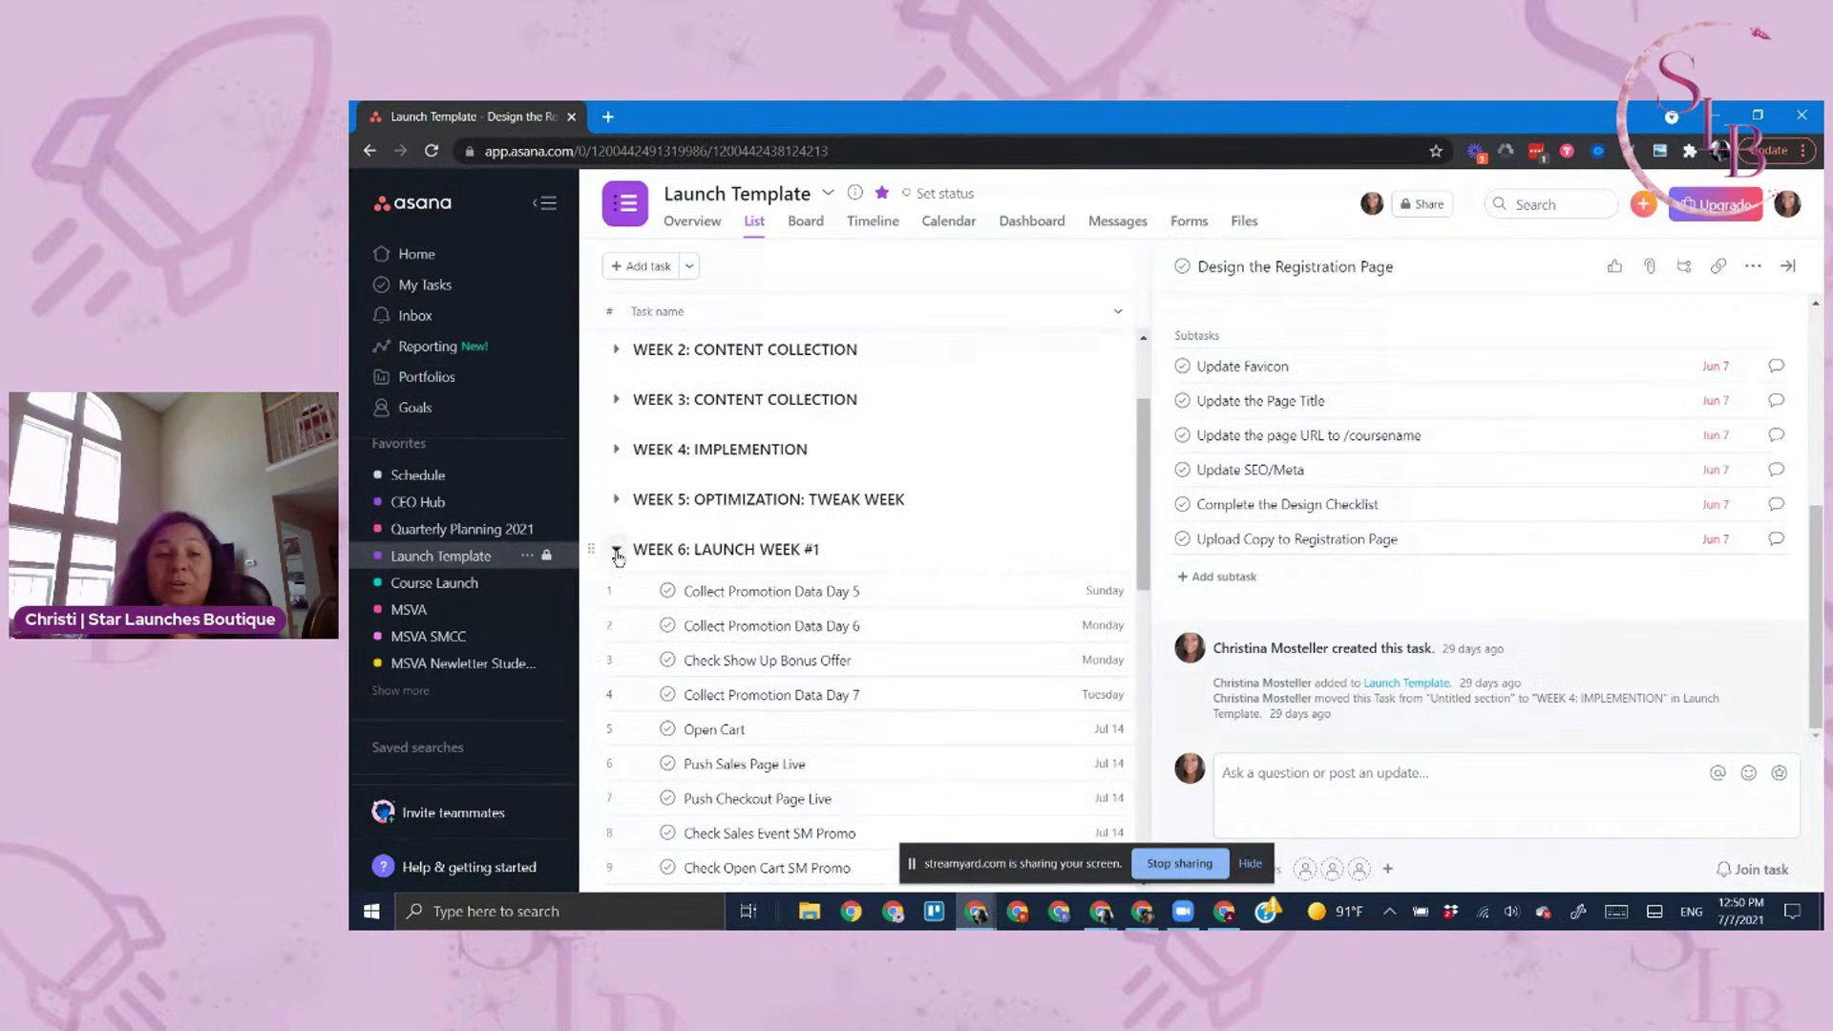
pyautogui.click(616, 550)
pyautogui.click(614, 596)
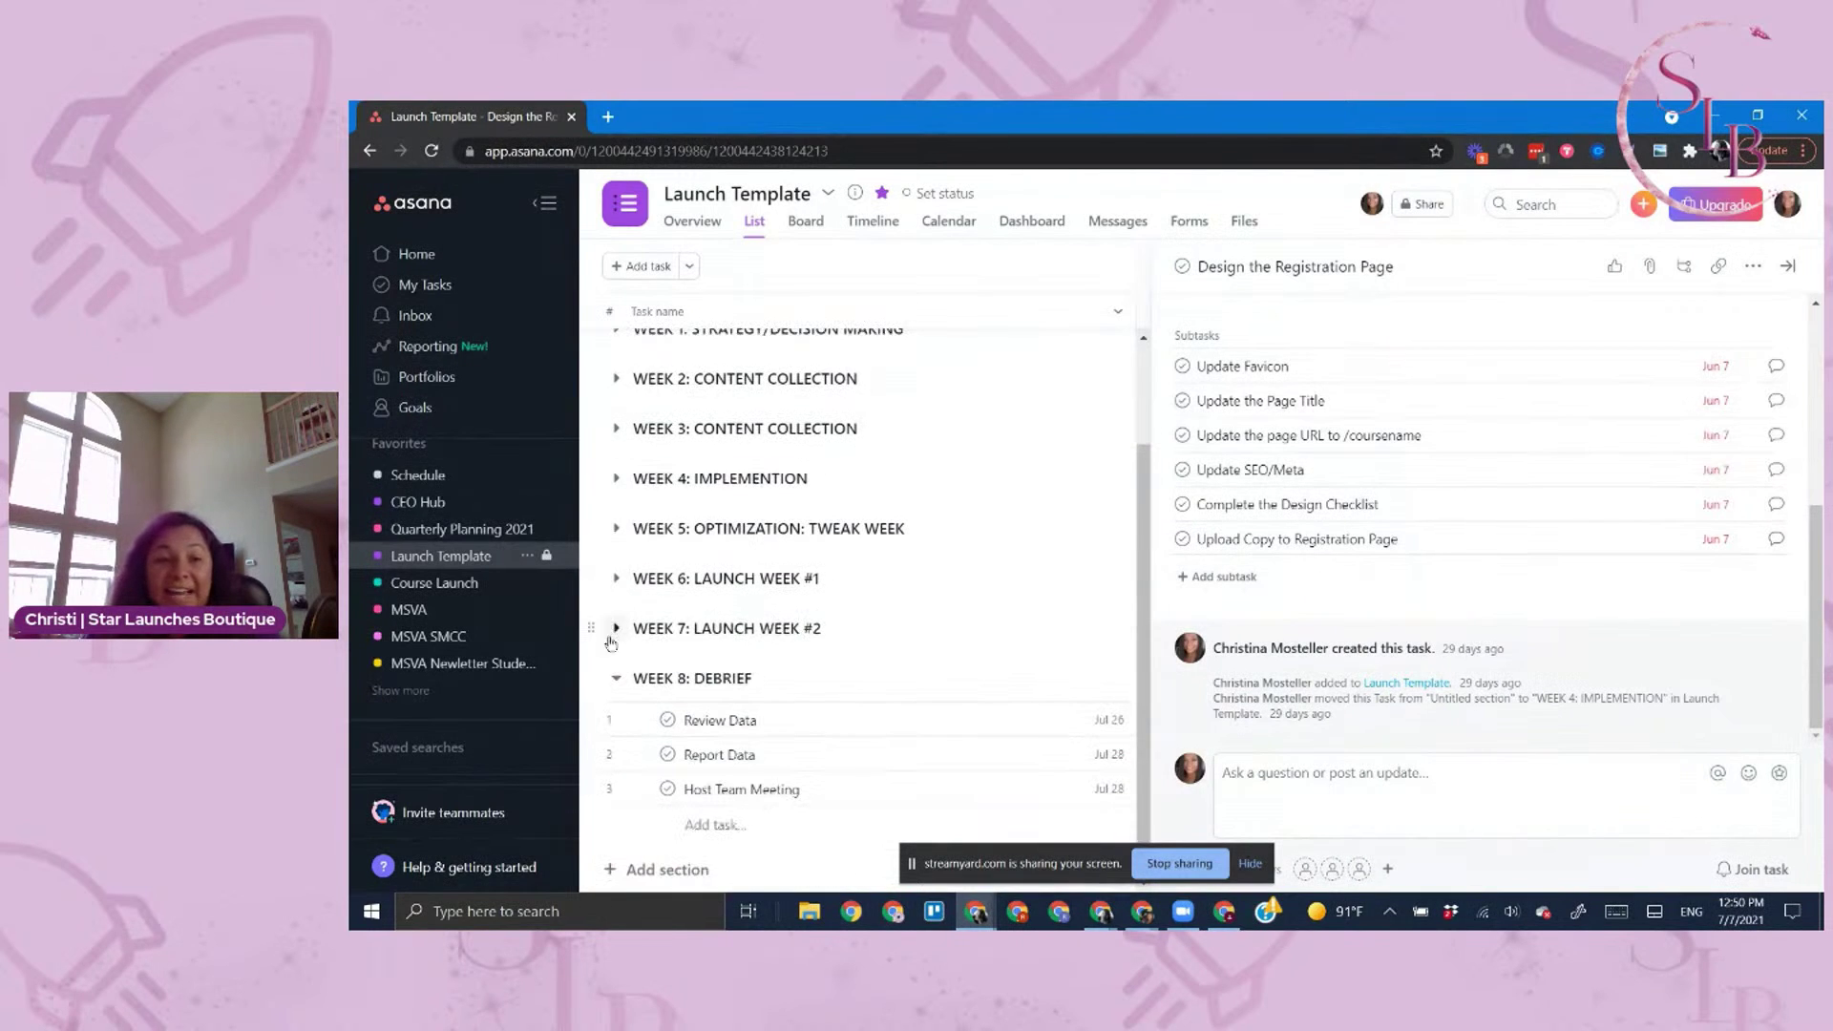
# Collapse the Week 8: Debrief section and close the Design the Registration Page task details
pyautogui.click(615, 679)
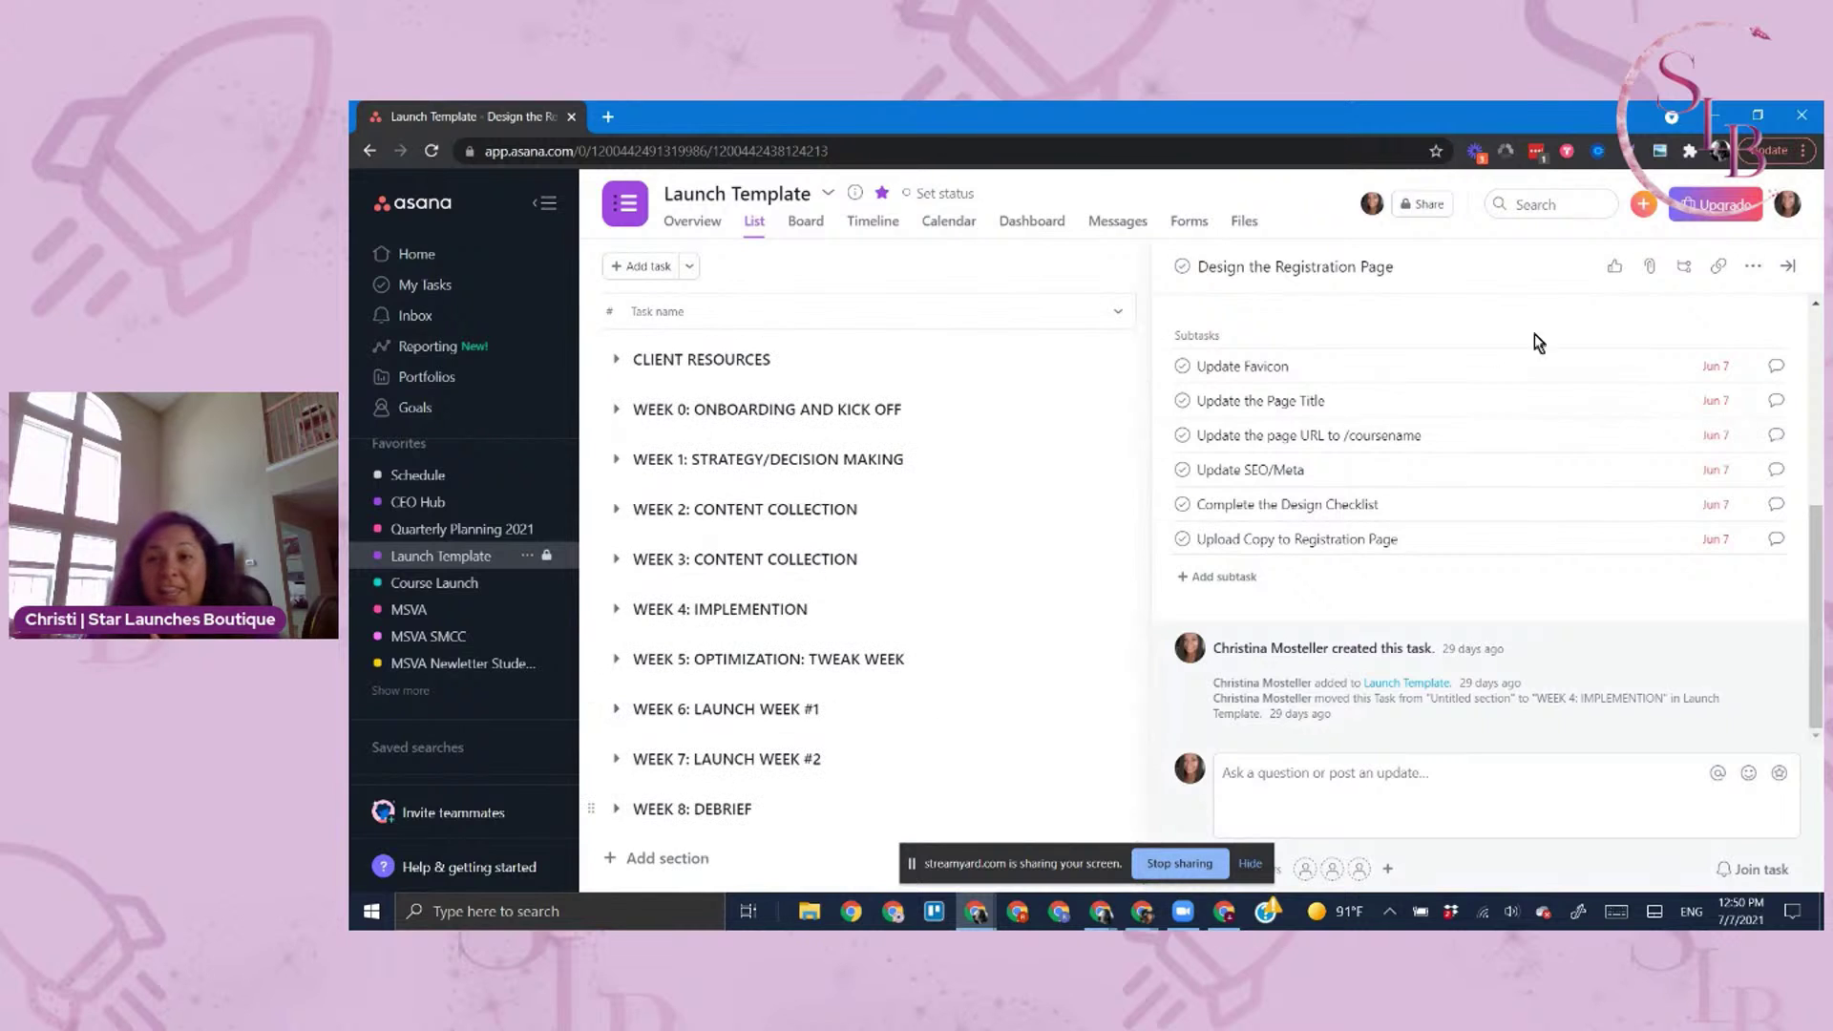
pyautogui.click(1787, 266)
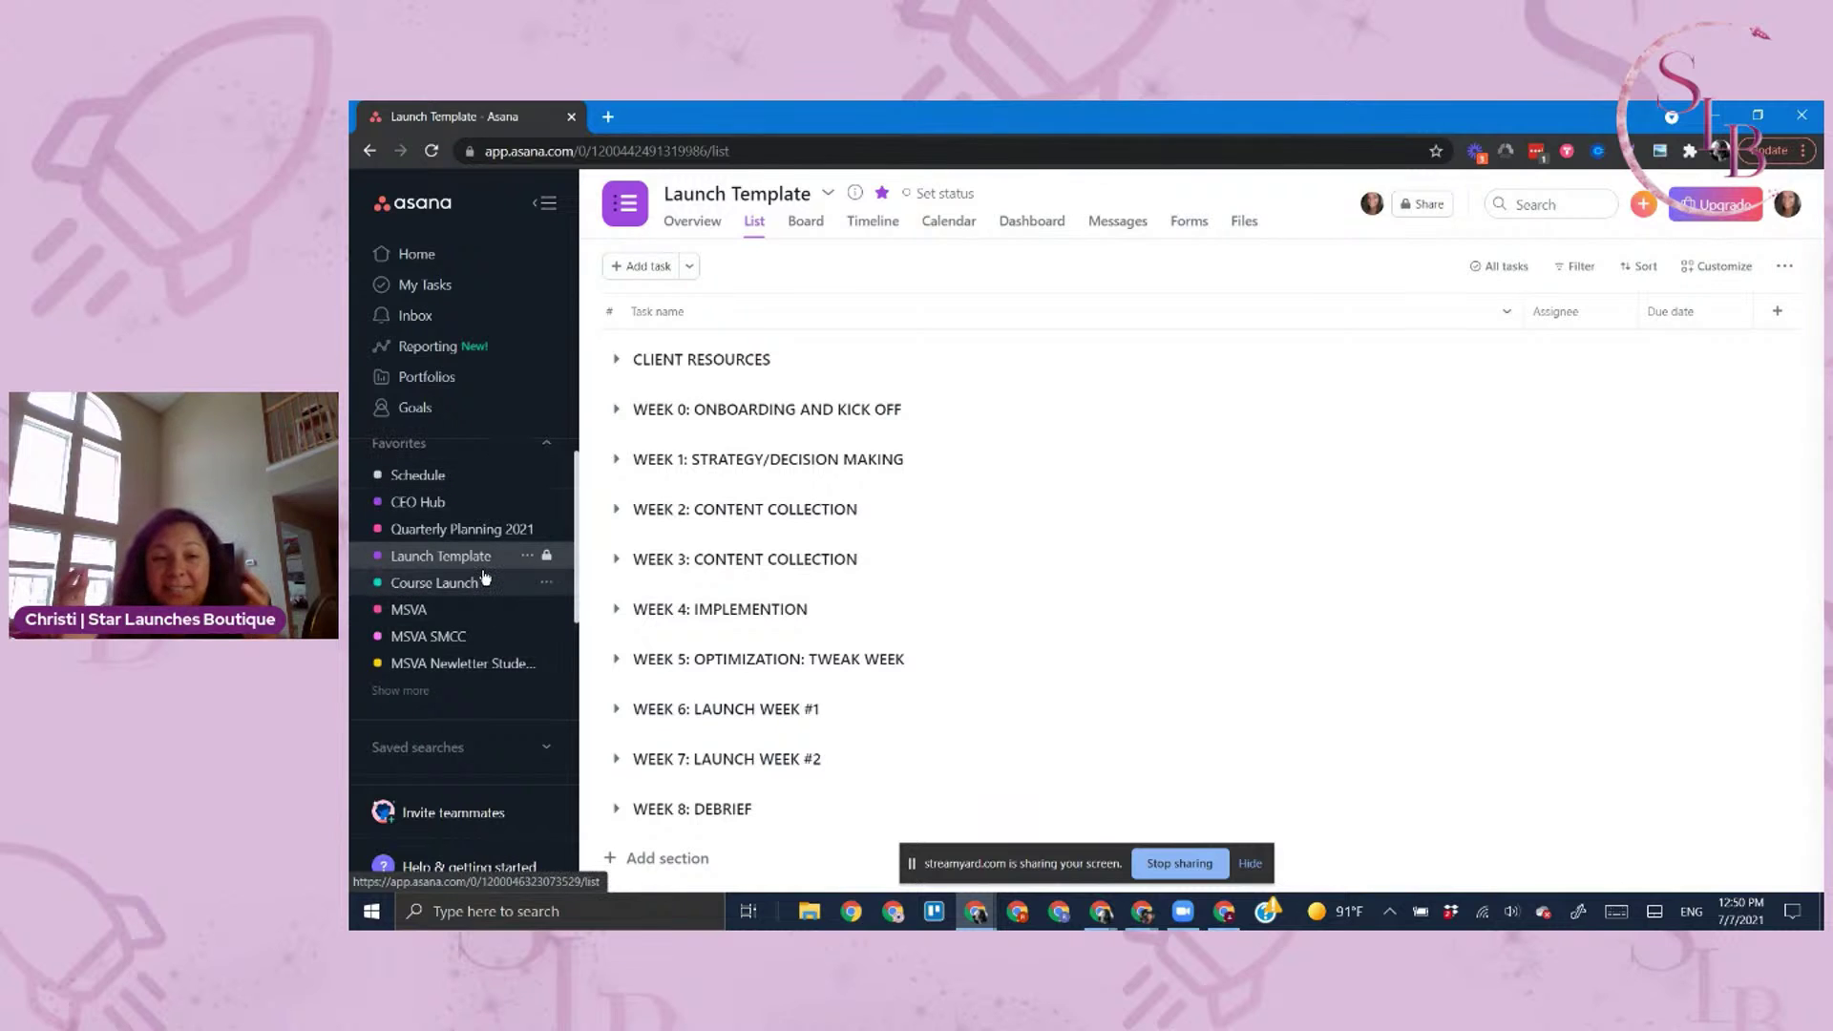
# Go to the Home page, search for "launch" and open the Launch project belonging to the Admin team
pyautogui.click(439, 256)
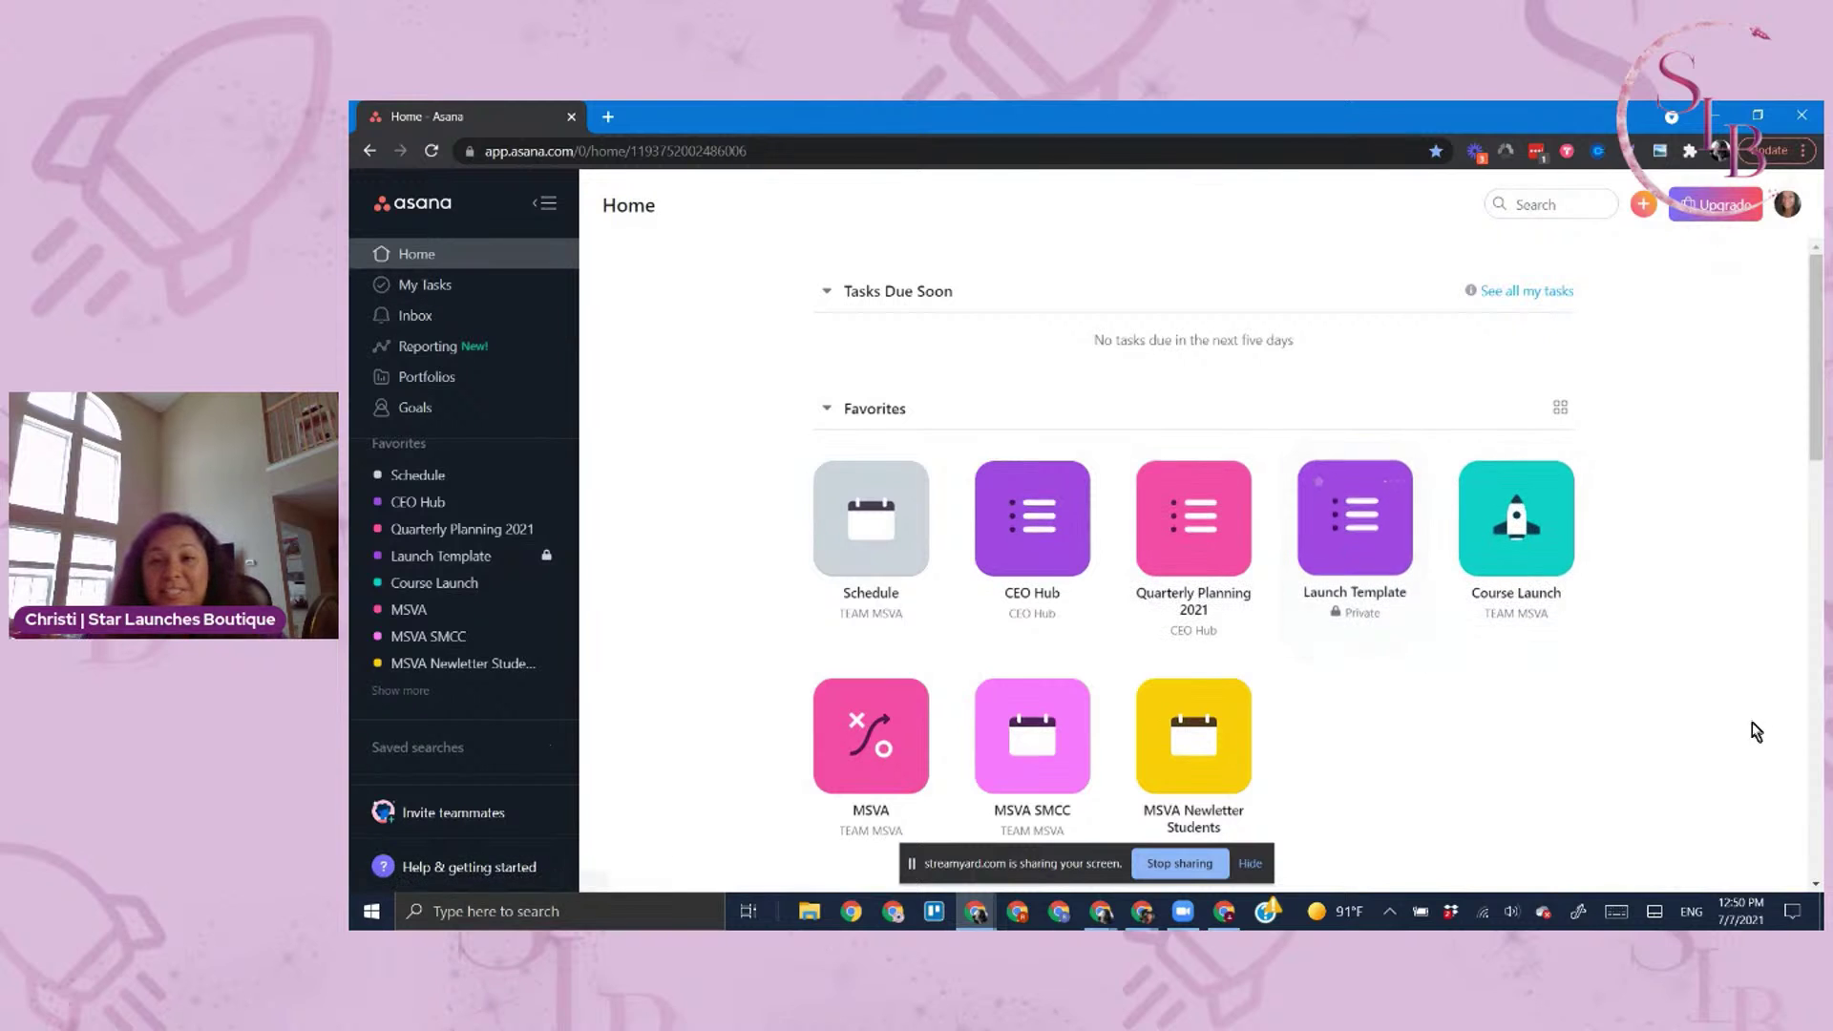
pyautogui.click(1531, 204)
pyautogui.write('launch')
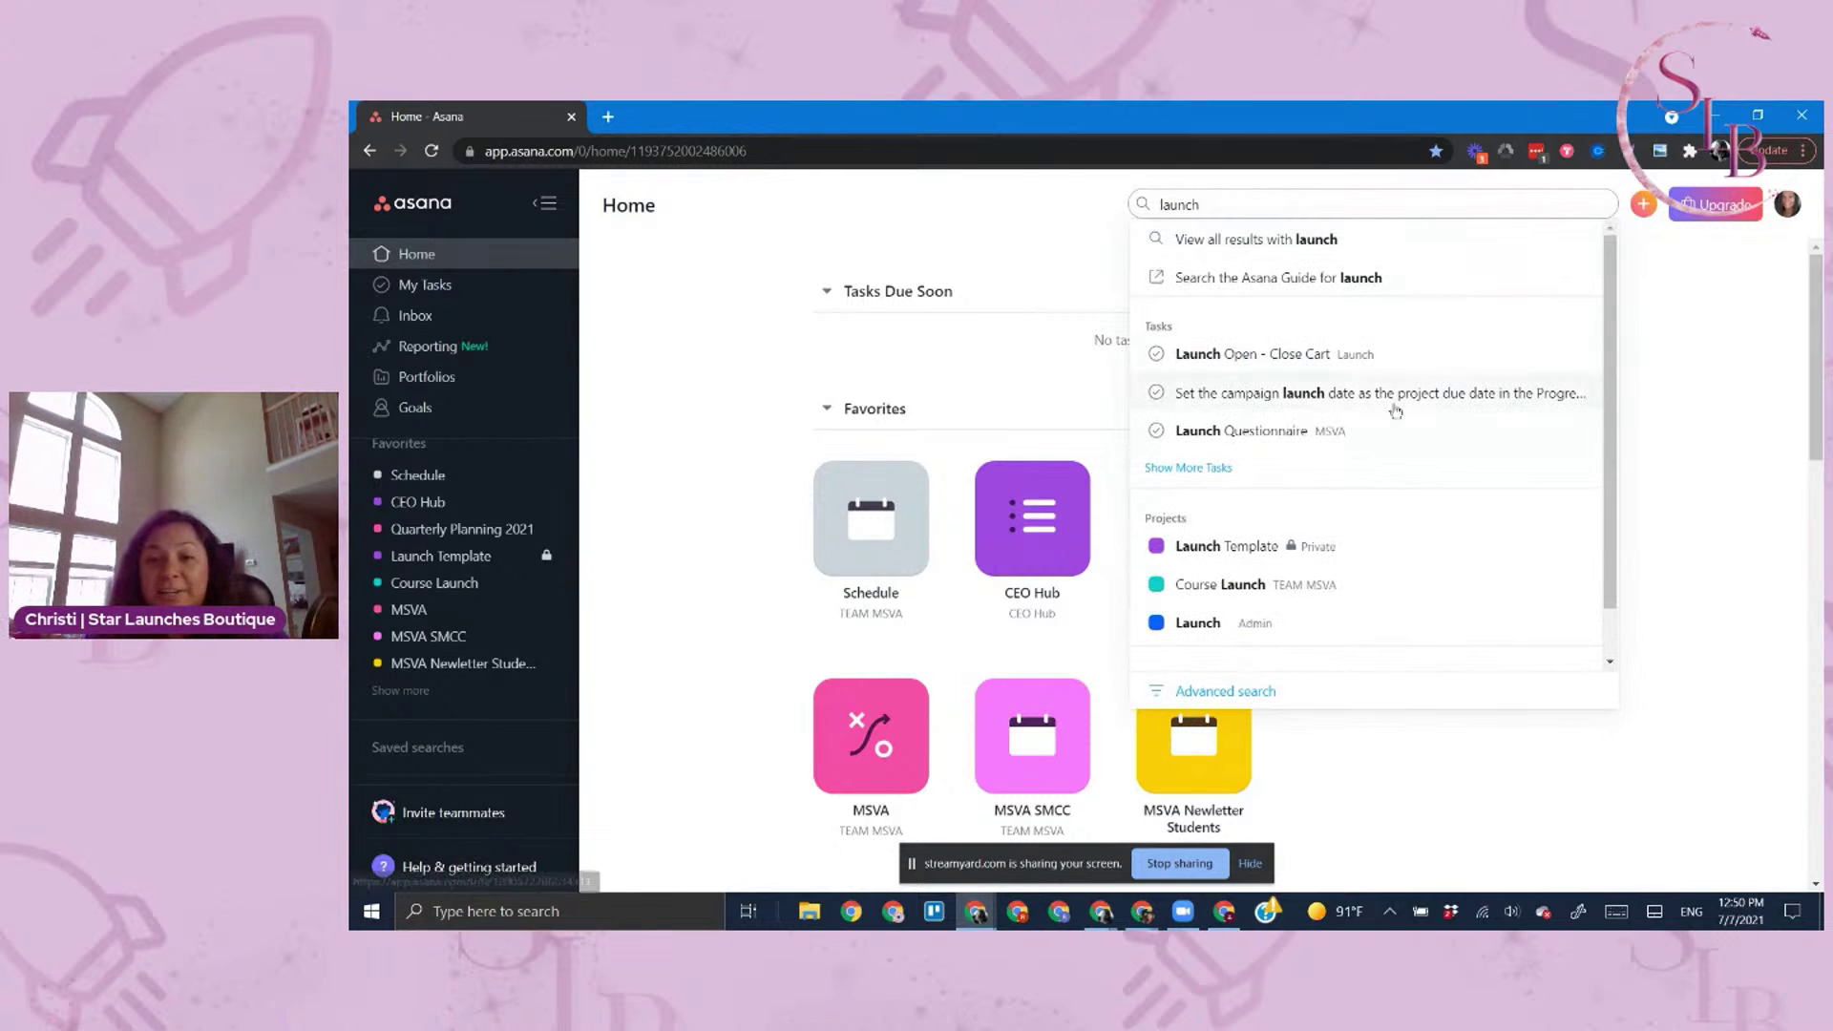
pyautogui.click(1197, 623)
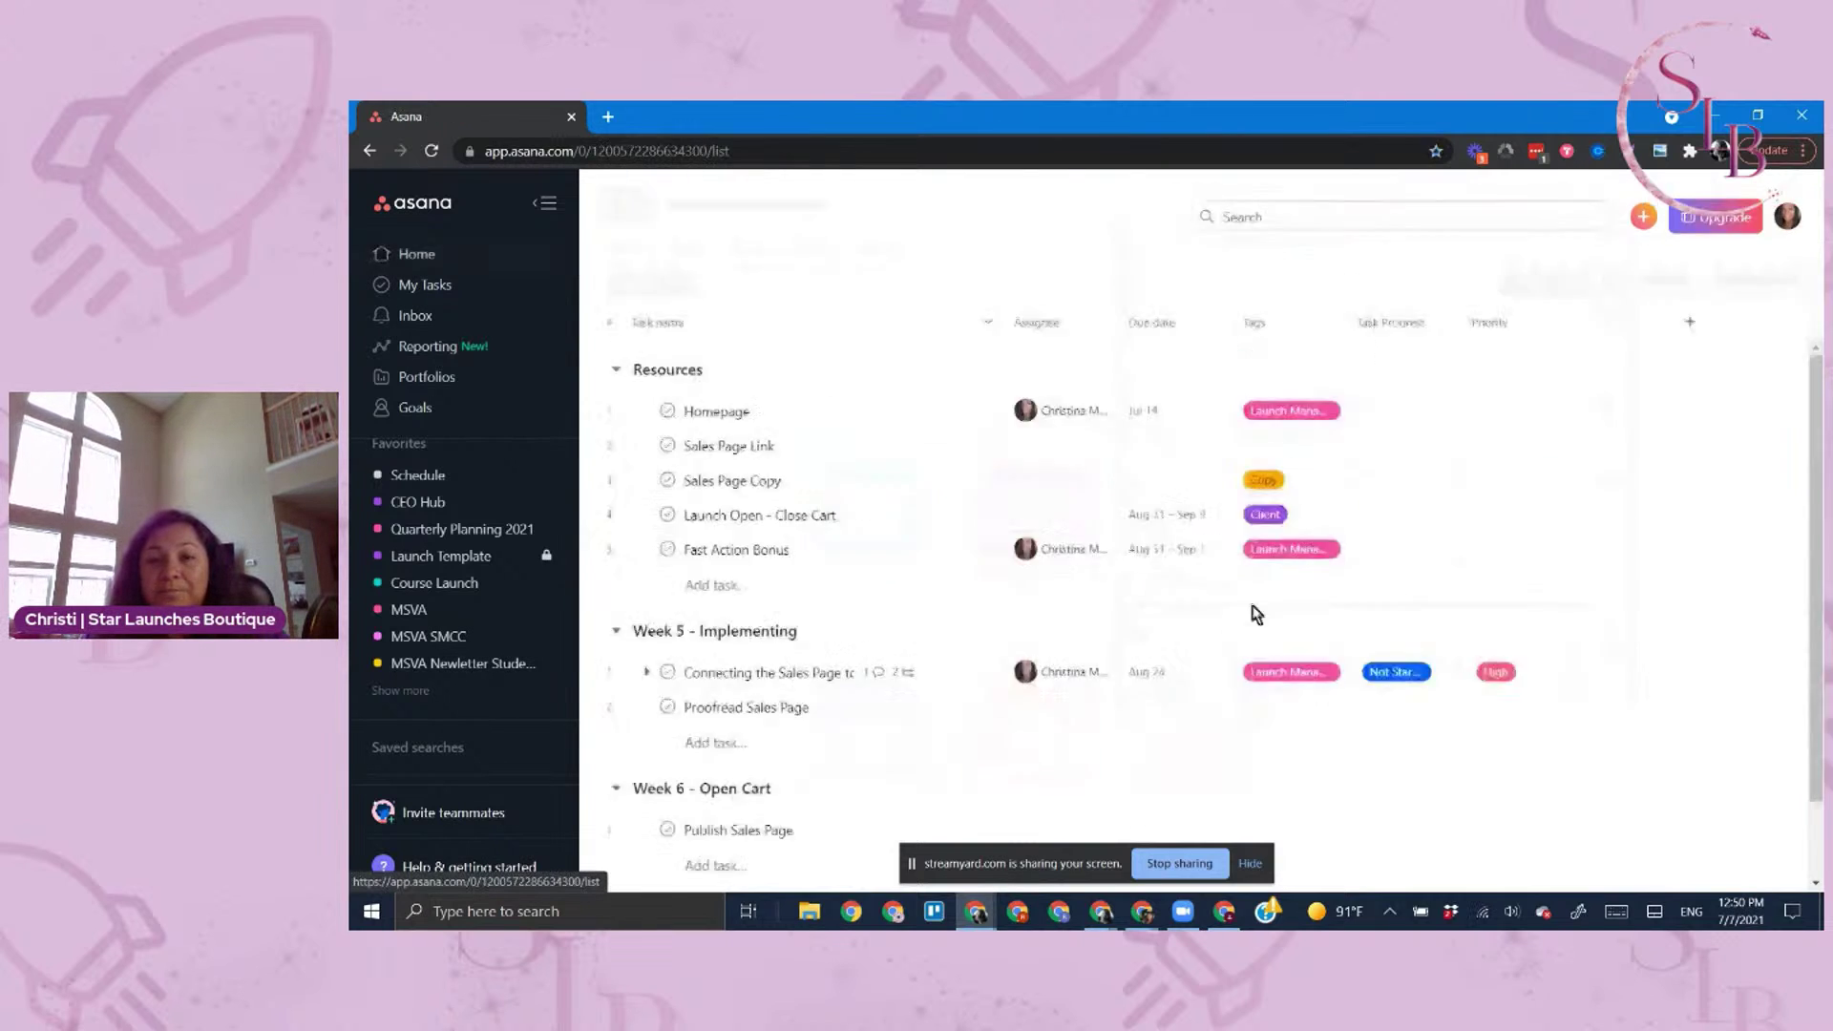
# Review the tasks tagged Launch Manager, check the assignee choices for Connecting the Sales Page to Checkout, and return to the Launch project
pyautogui.click(1295, 400)
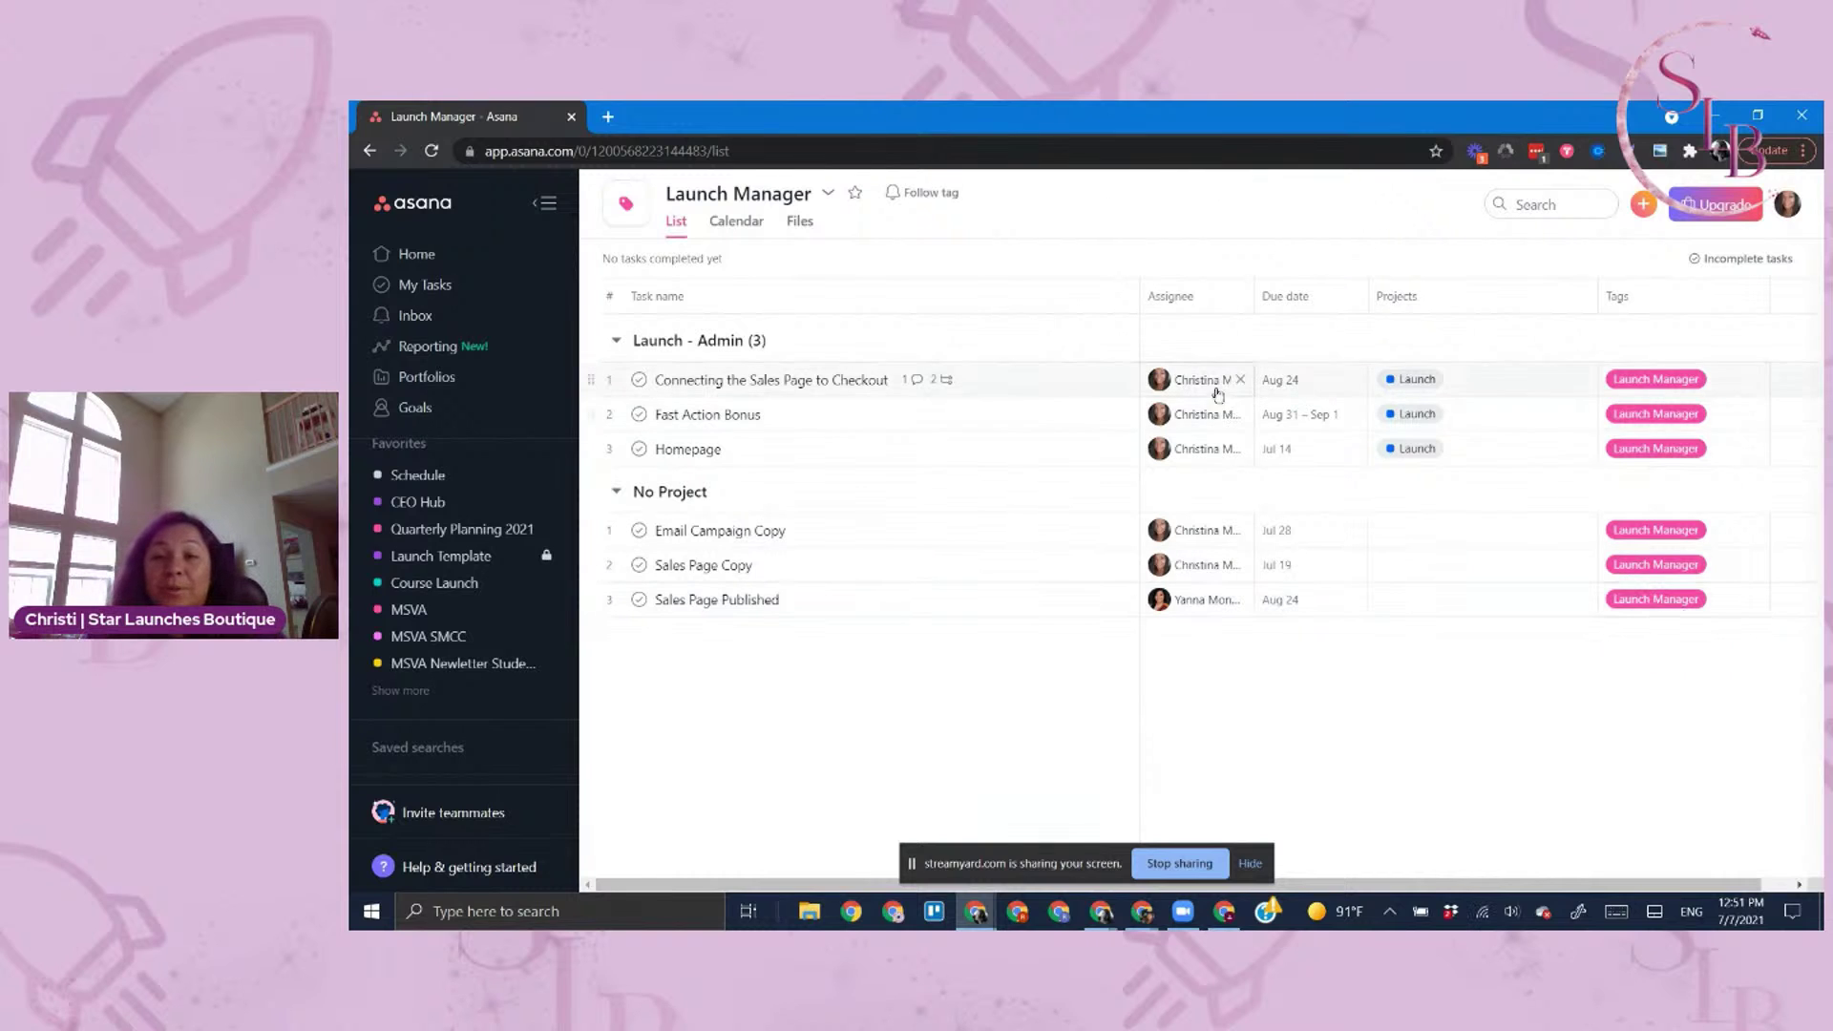
pyautogui.moveTo(1207, 385)
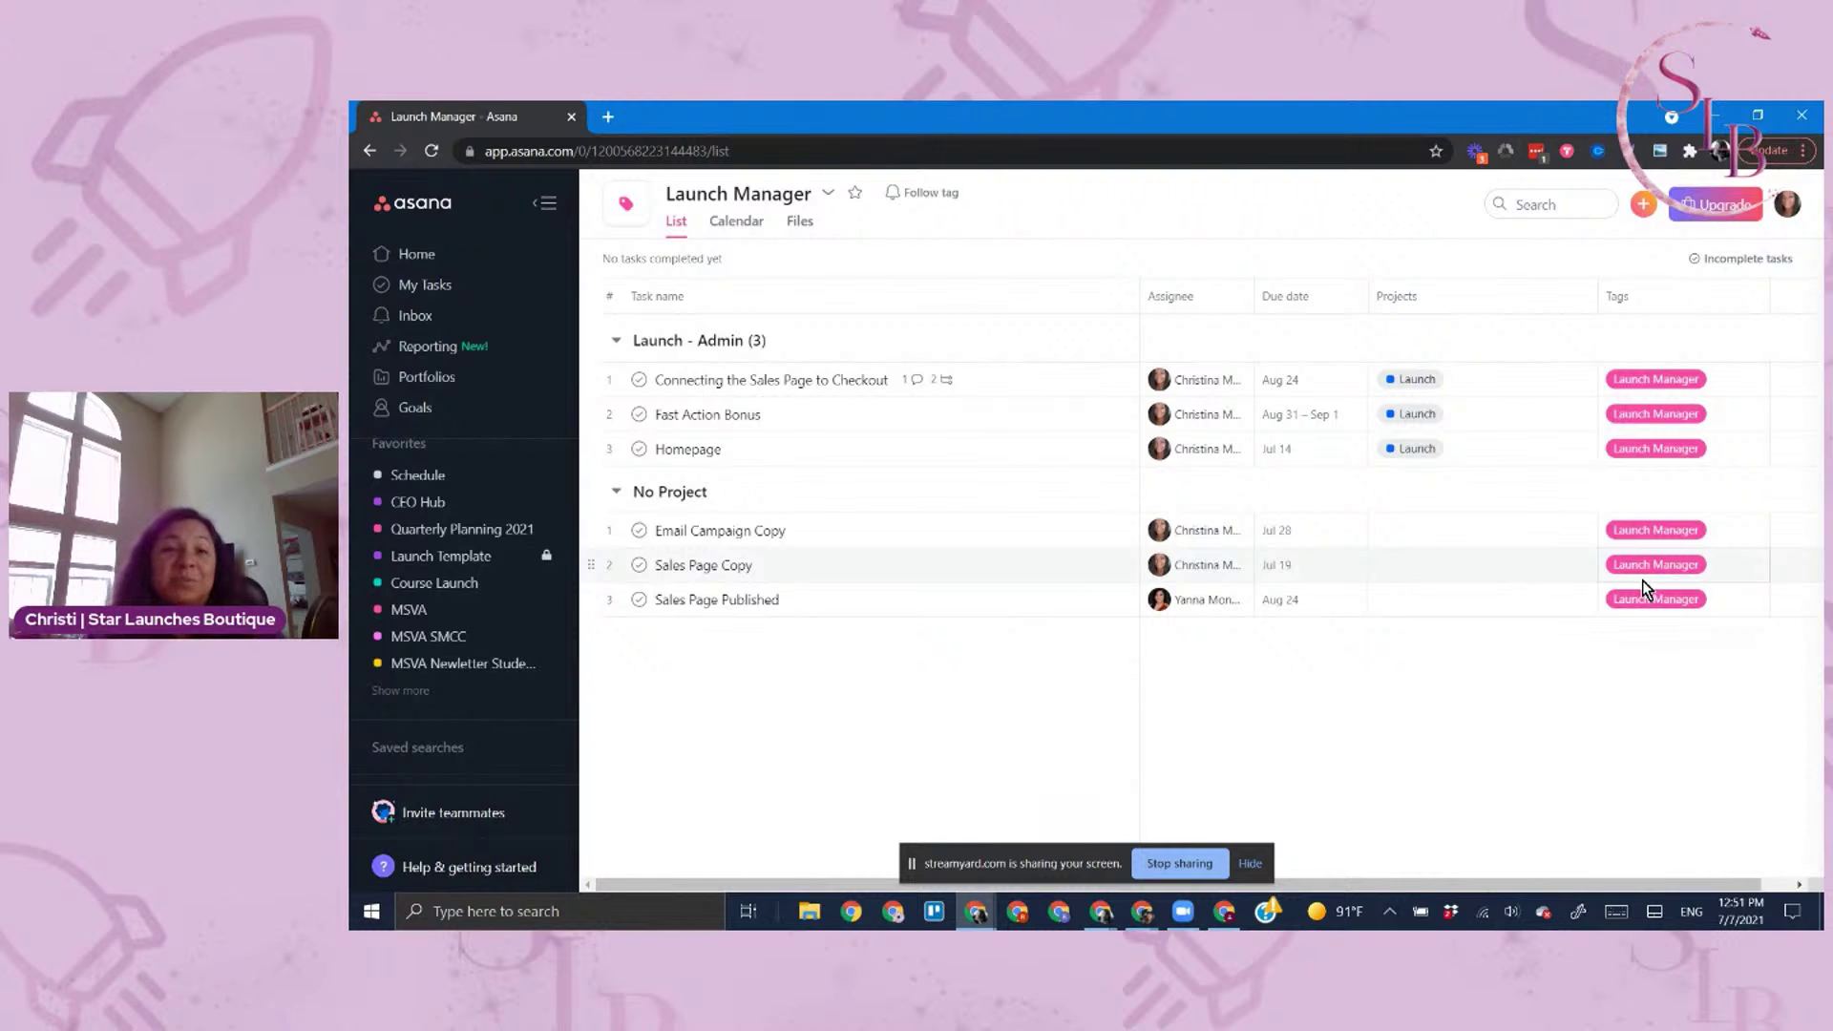
pyautogui.click(1178, 374)
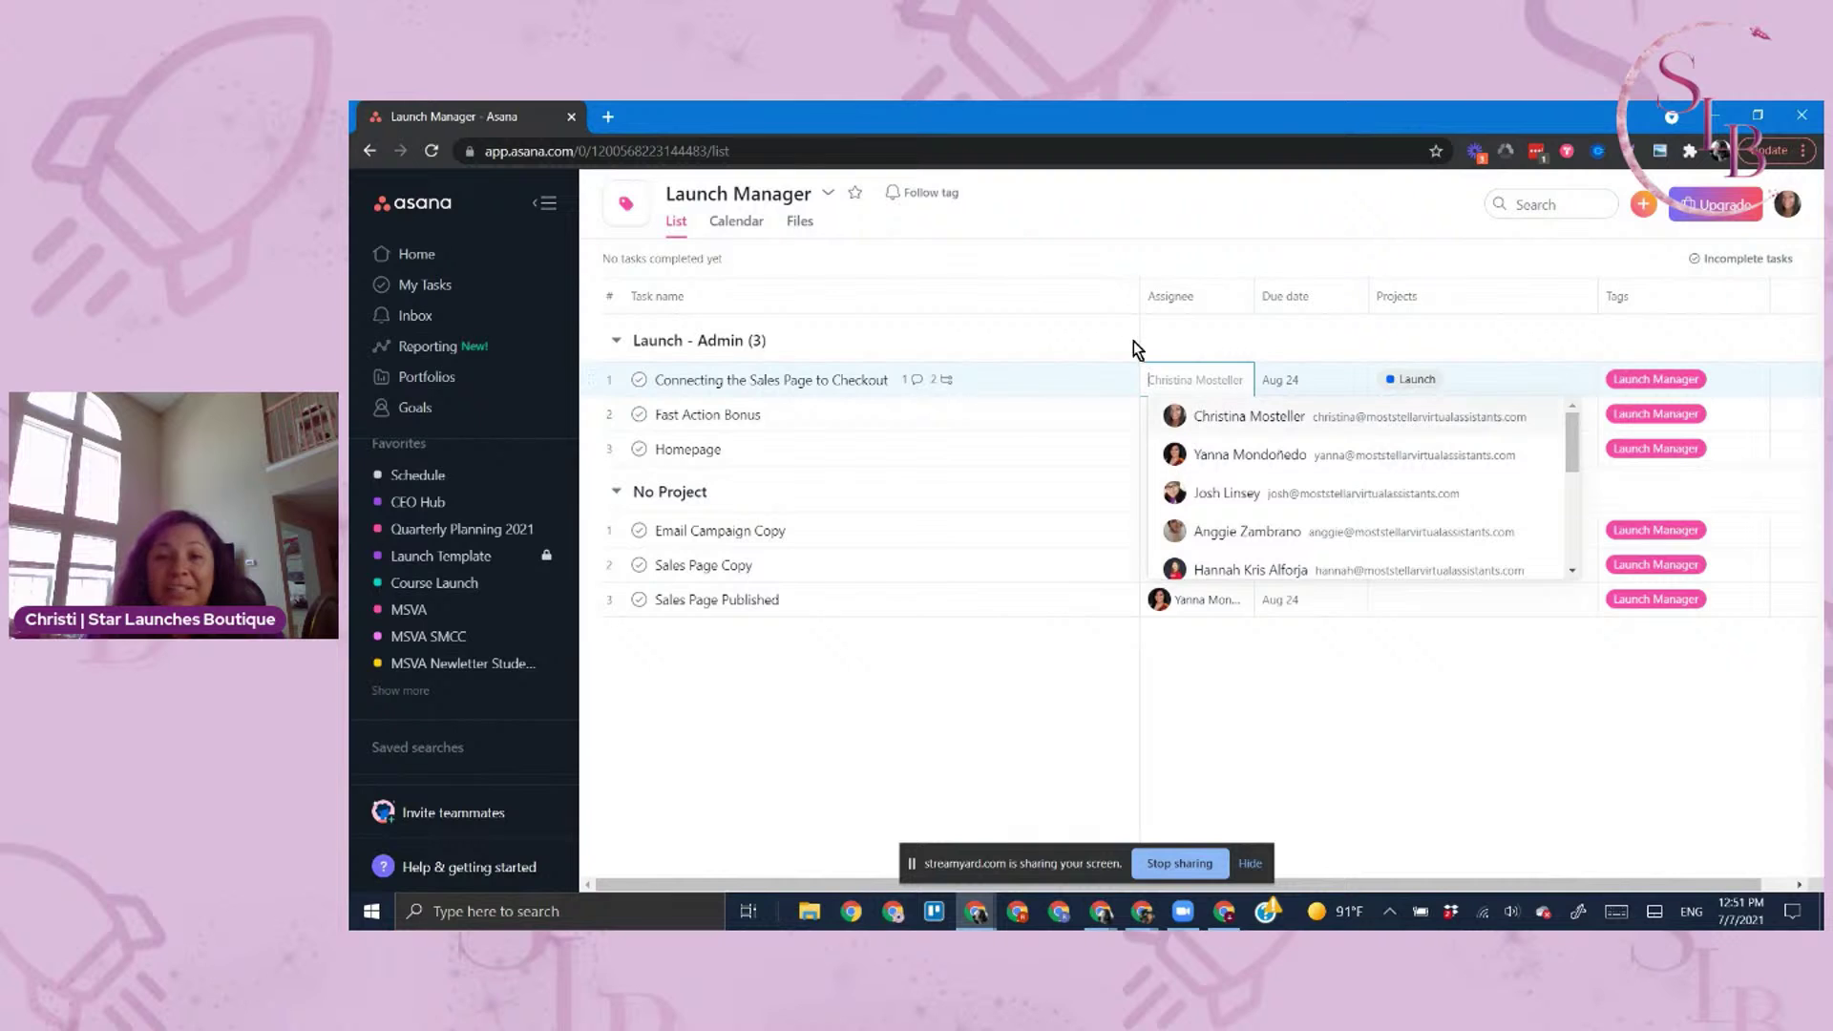
pyautogui.click(1150, 347)
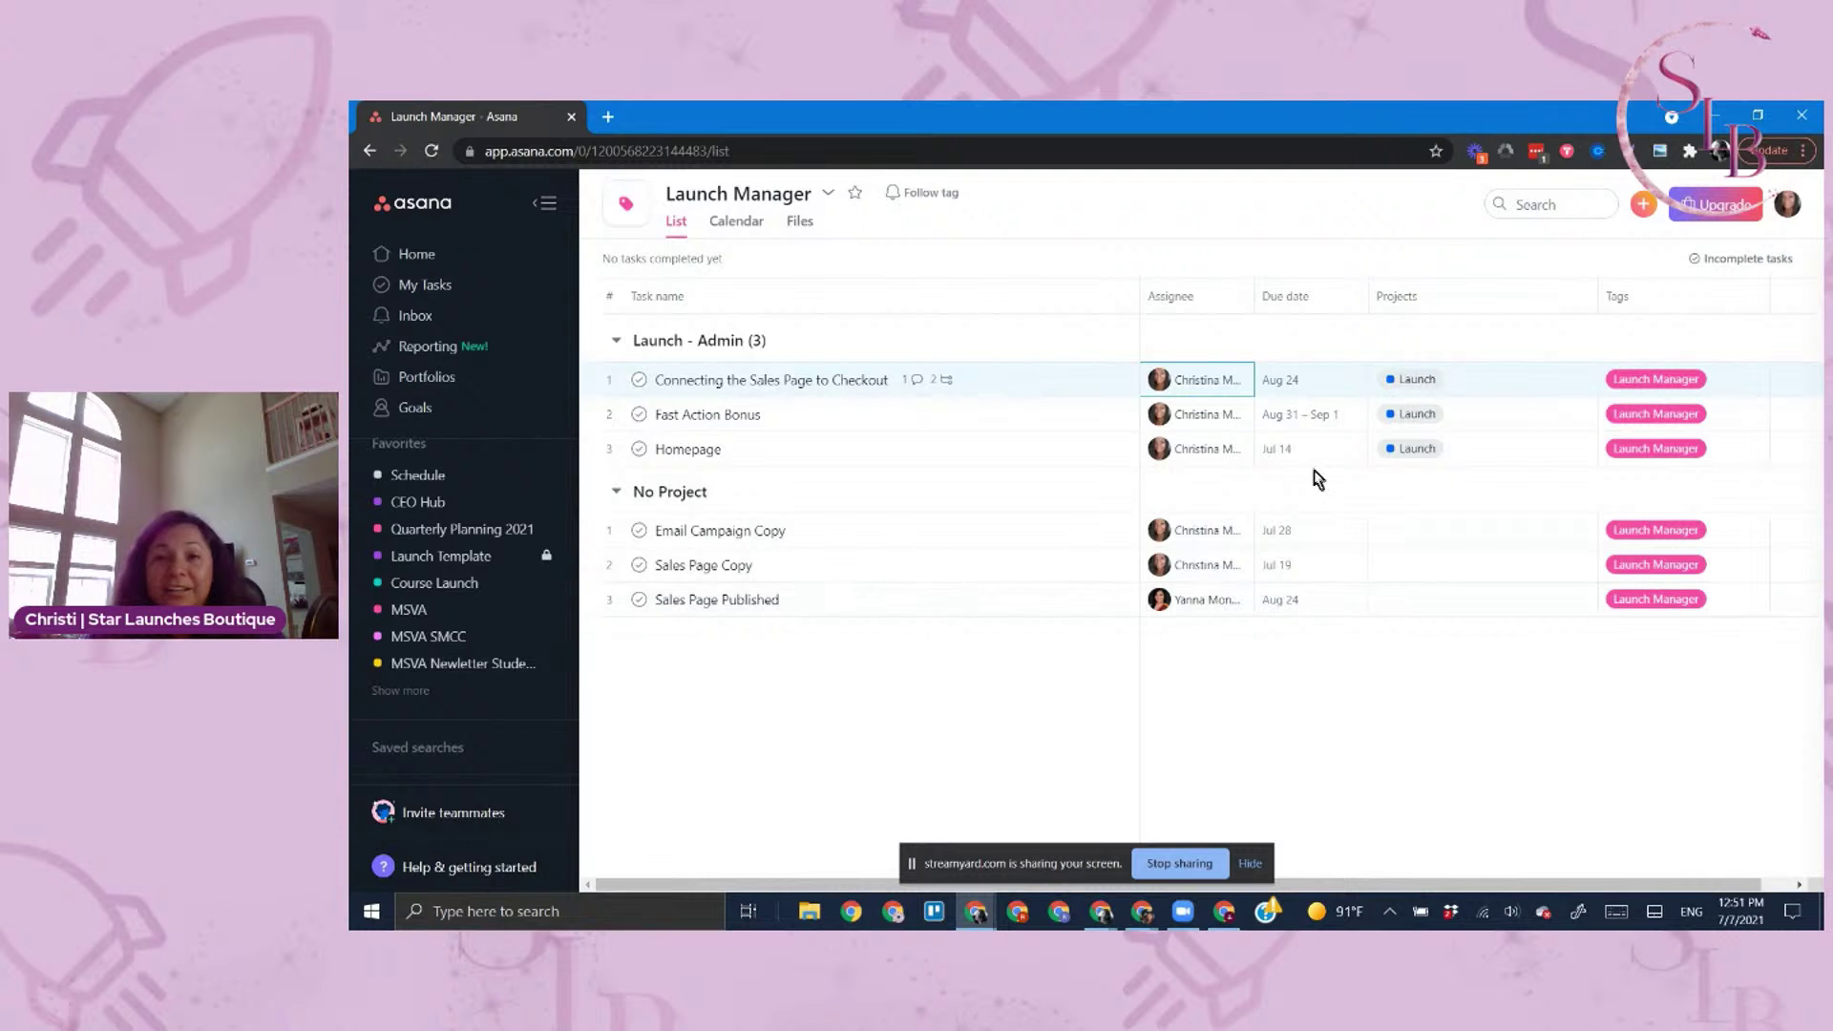
pyautogui.click(369, 151)
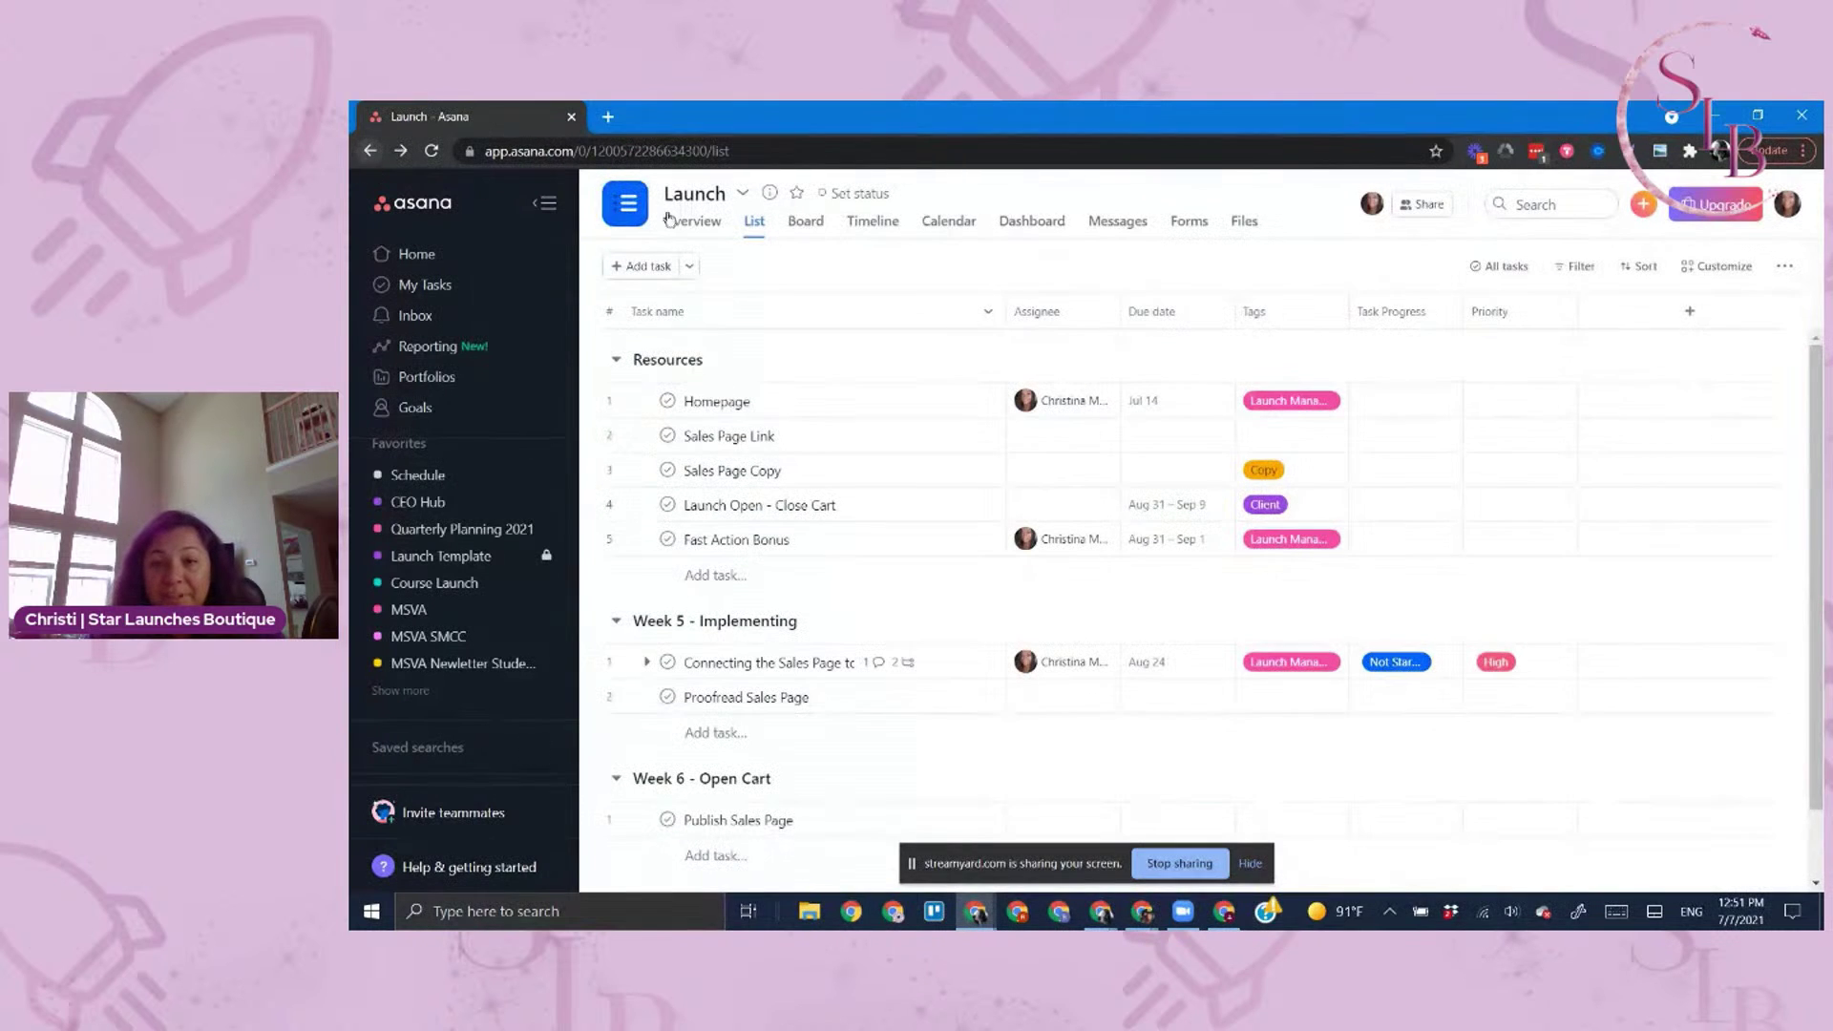
# View the tasks tagged Client from the Launch Open - Close Cart task, and return to the Launch project
pyautogui.click(1272, 516)
pyautogui.click(1278, 506)
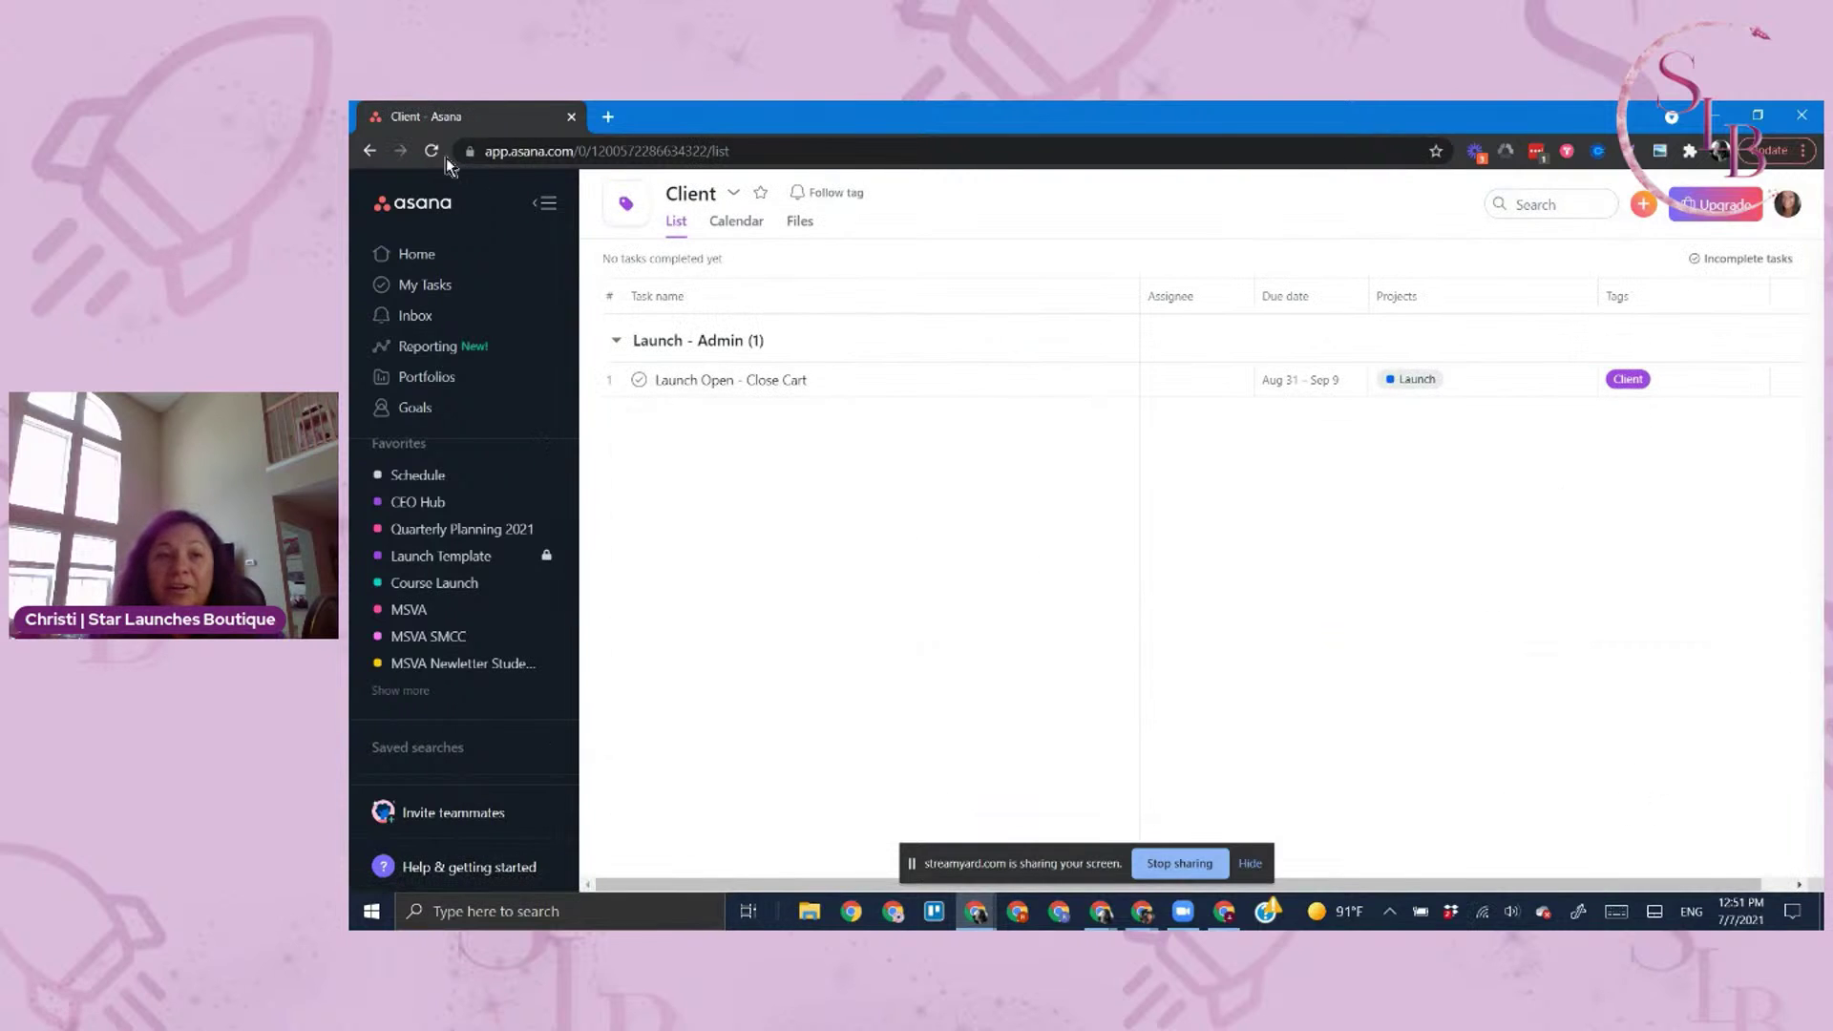
pyautogui.click(368, 151)
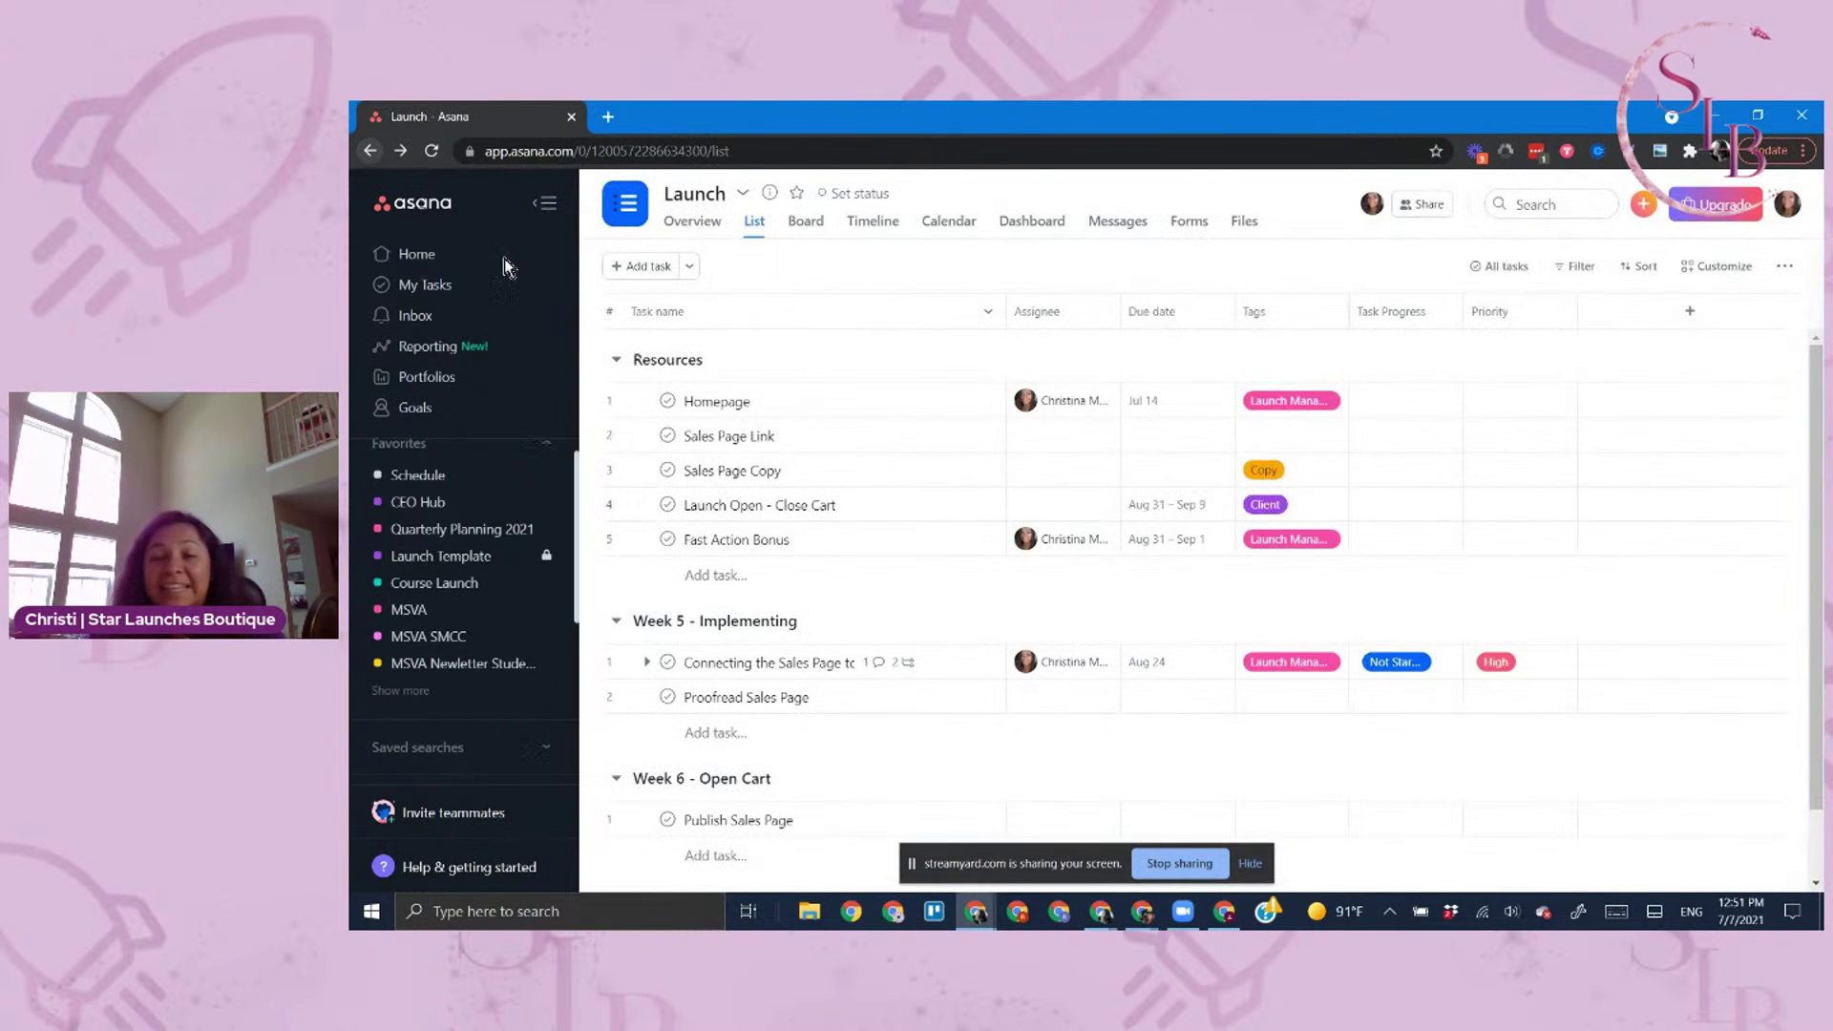
# View the tasks tagged Copy from the Sales Page Copy task, and return to the Launch project
pyautogui.click(1277, 472)
pyautogui.click(1276, 470)
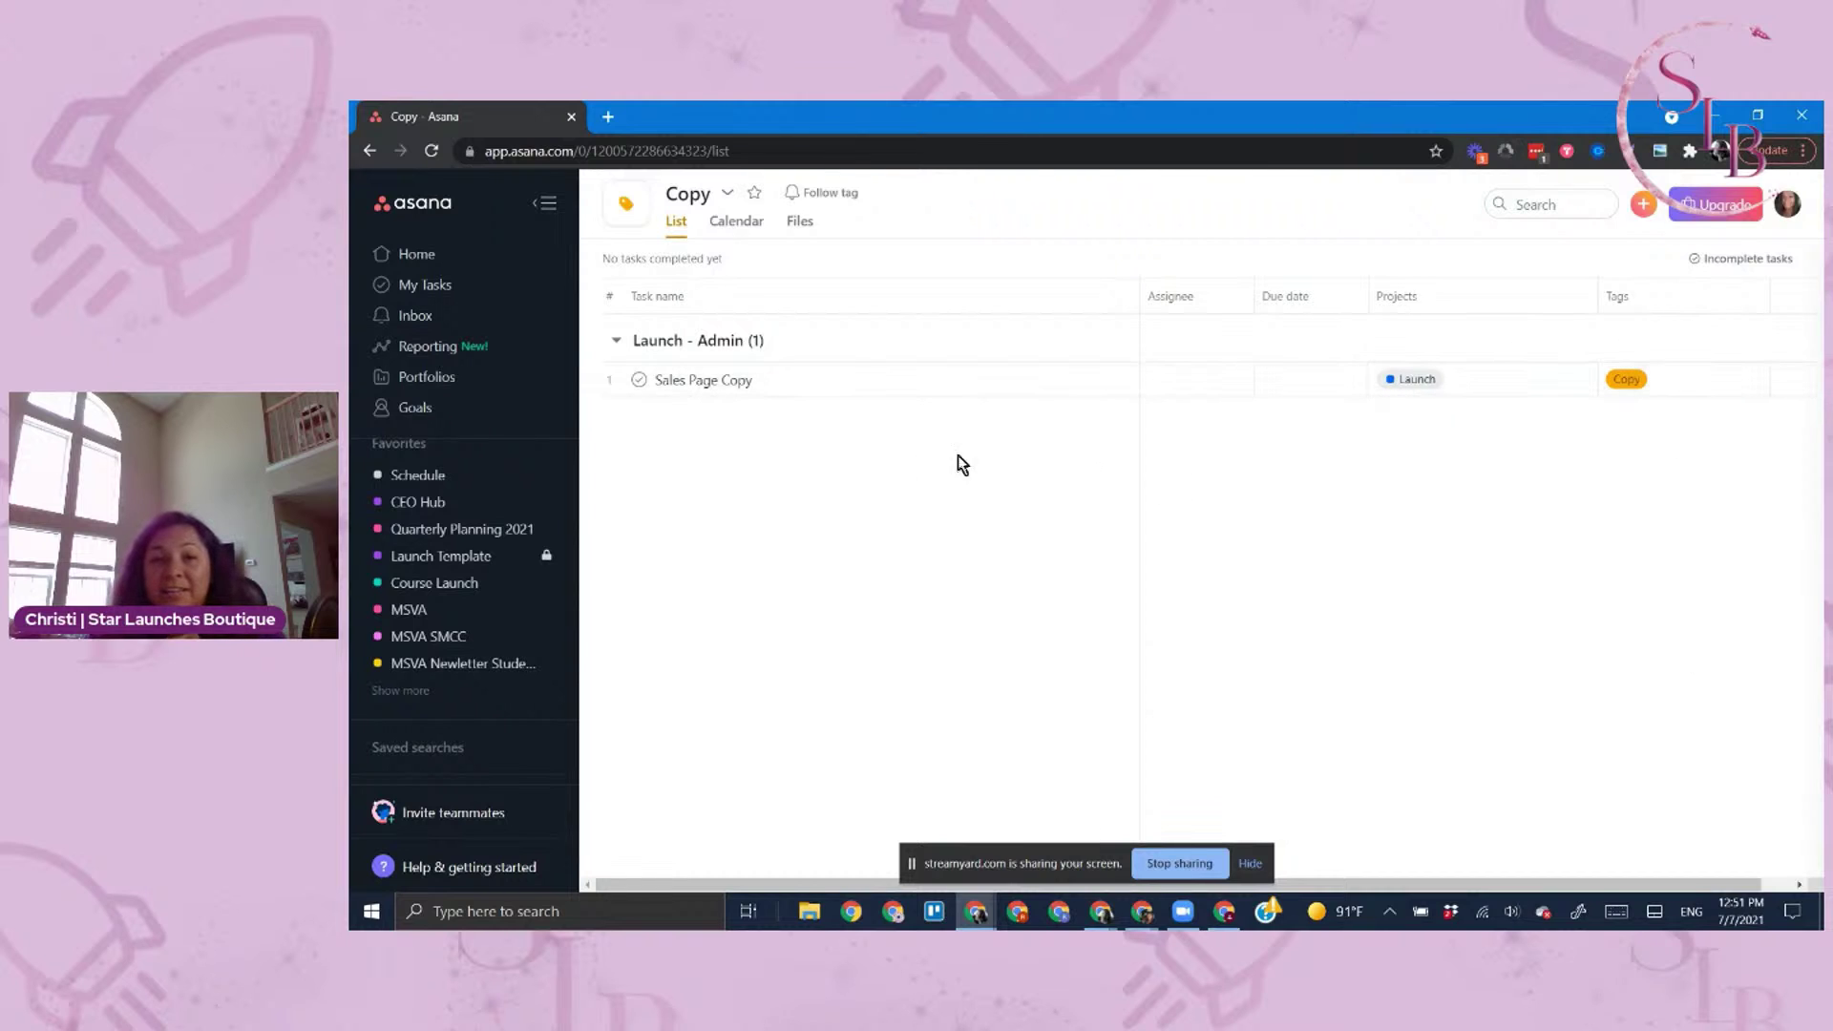
pyautogui.click(370, 150)
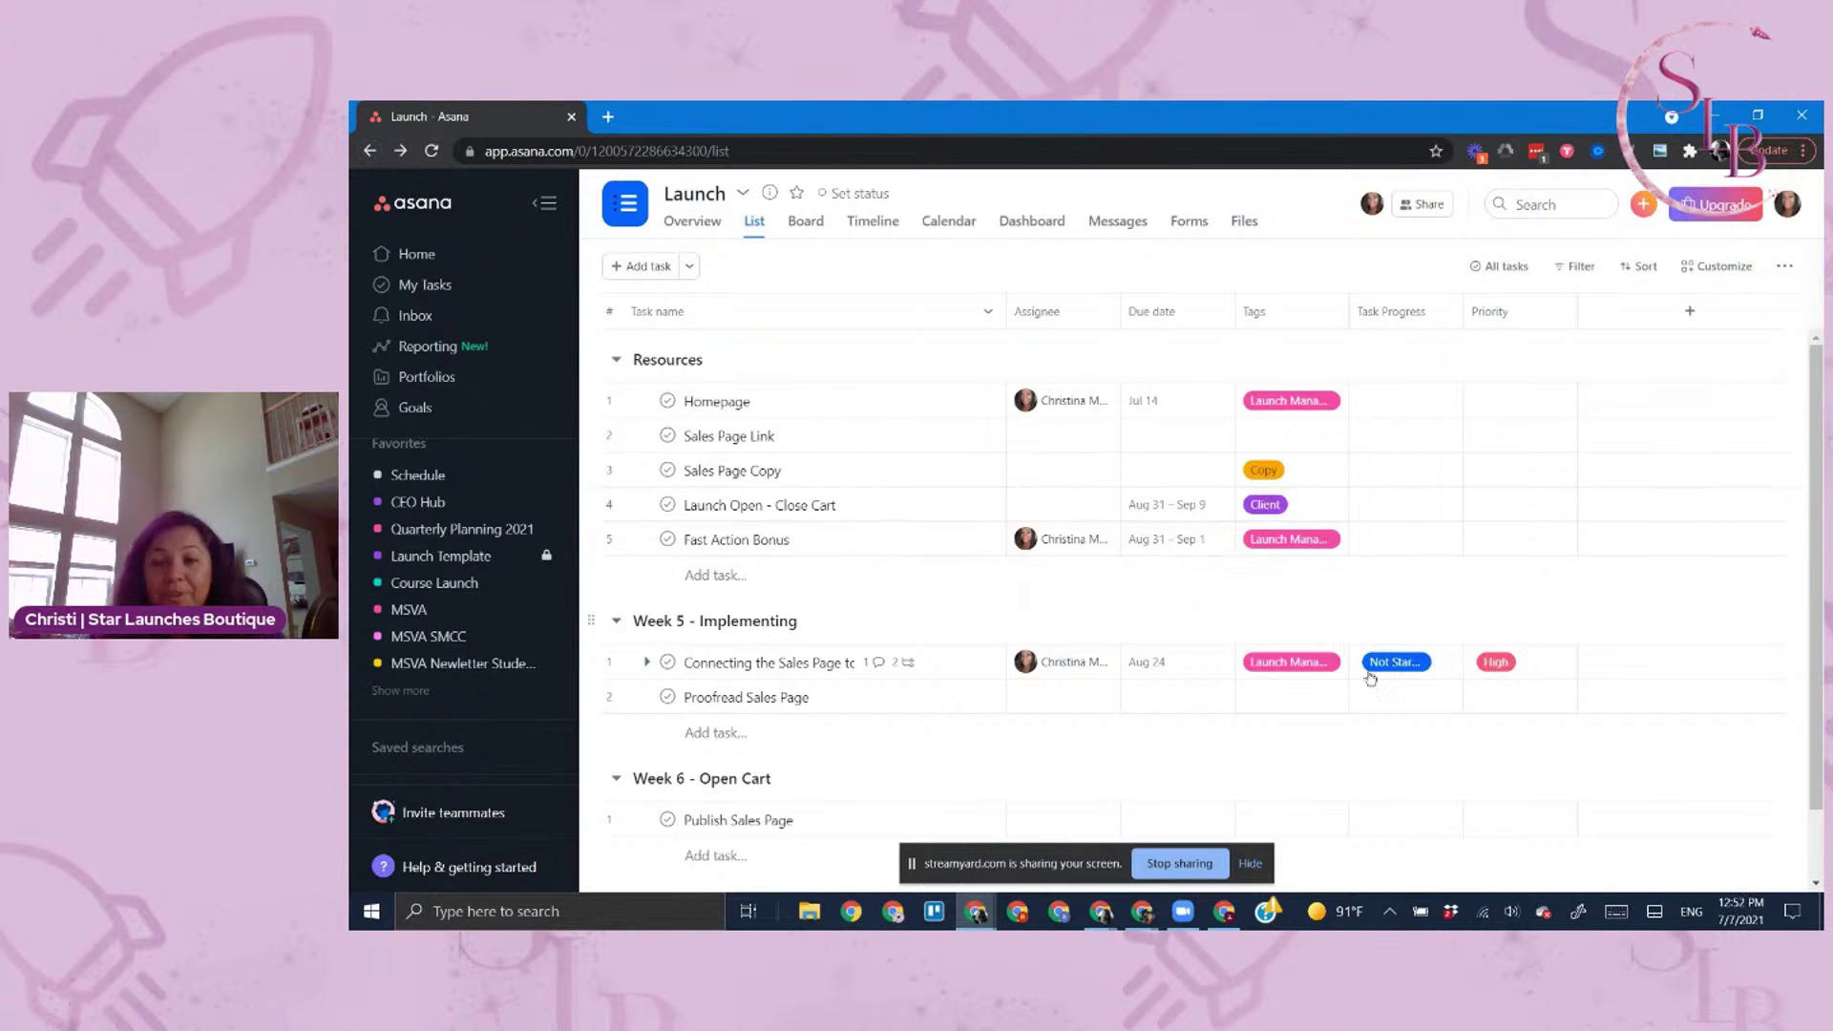
# Look over the Launch project's sections from Resources to Complete, and return to the Home page
pyautogui.scroll(-1, 1154, 788)
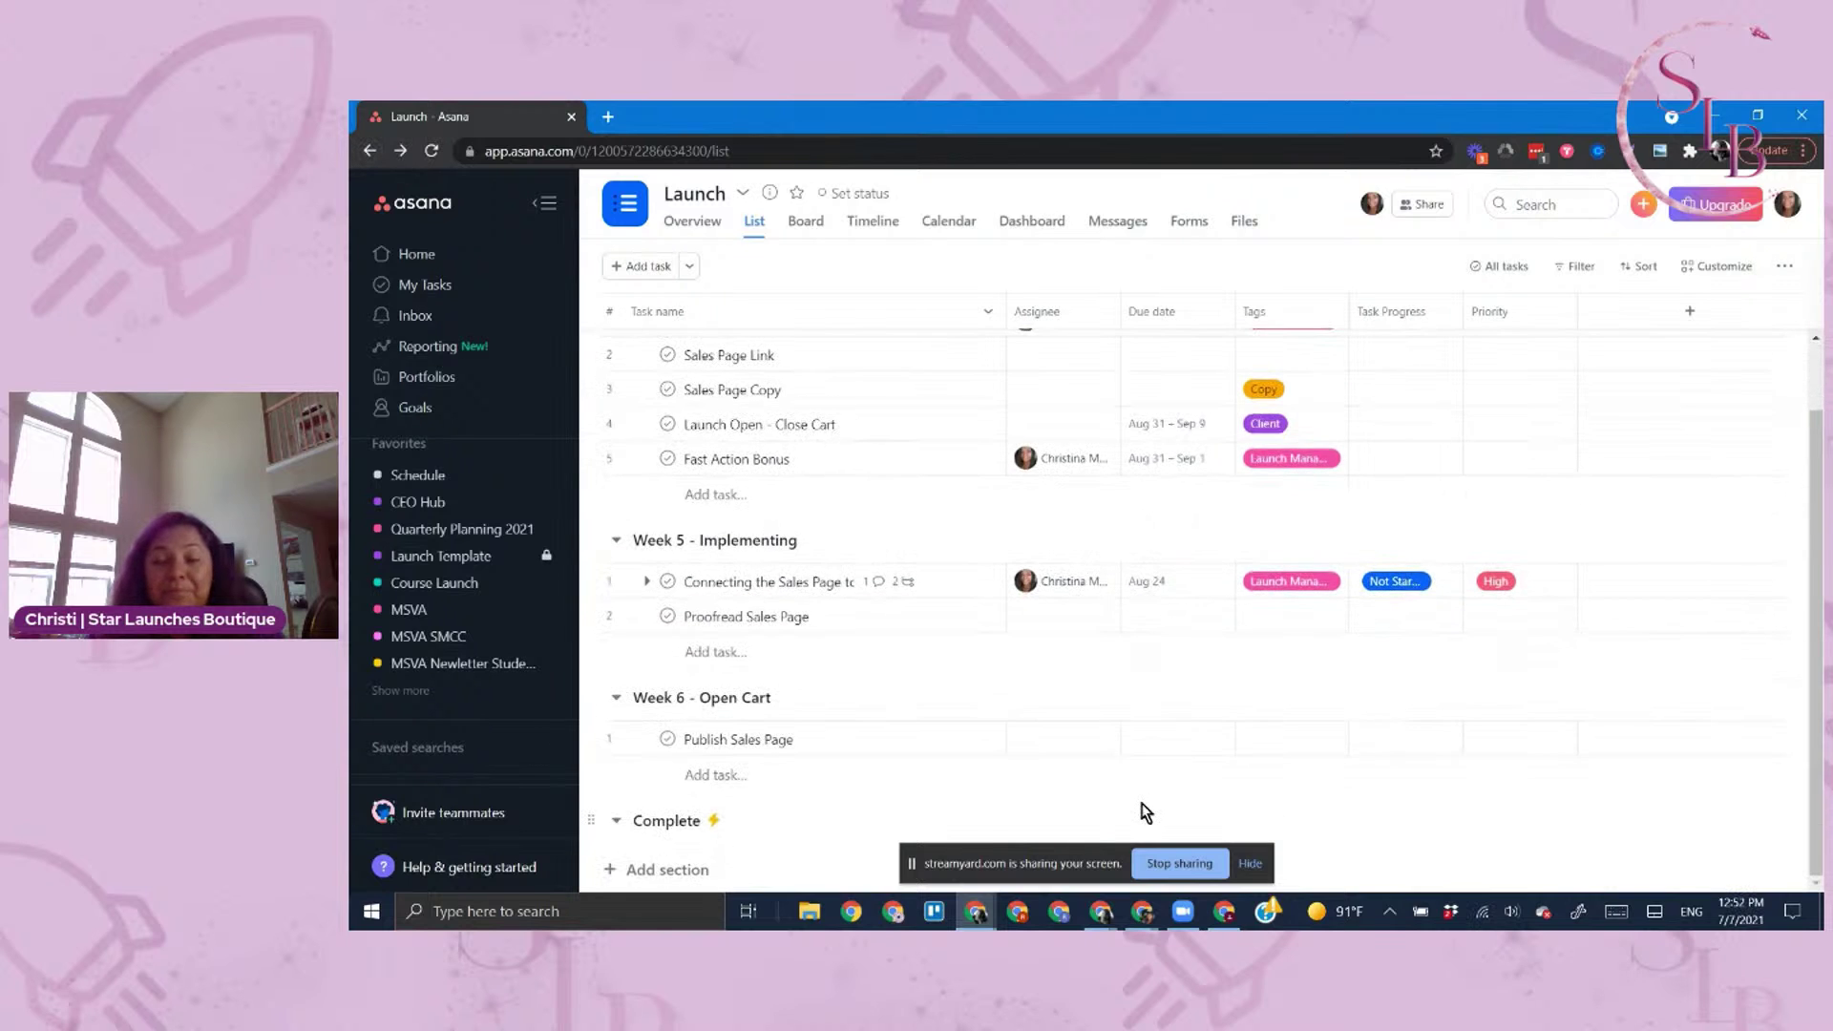
pyautogui.scroll(1, 1154, 788)
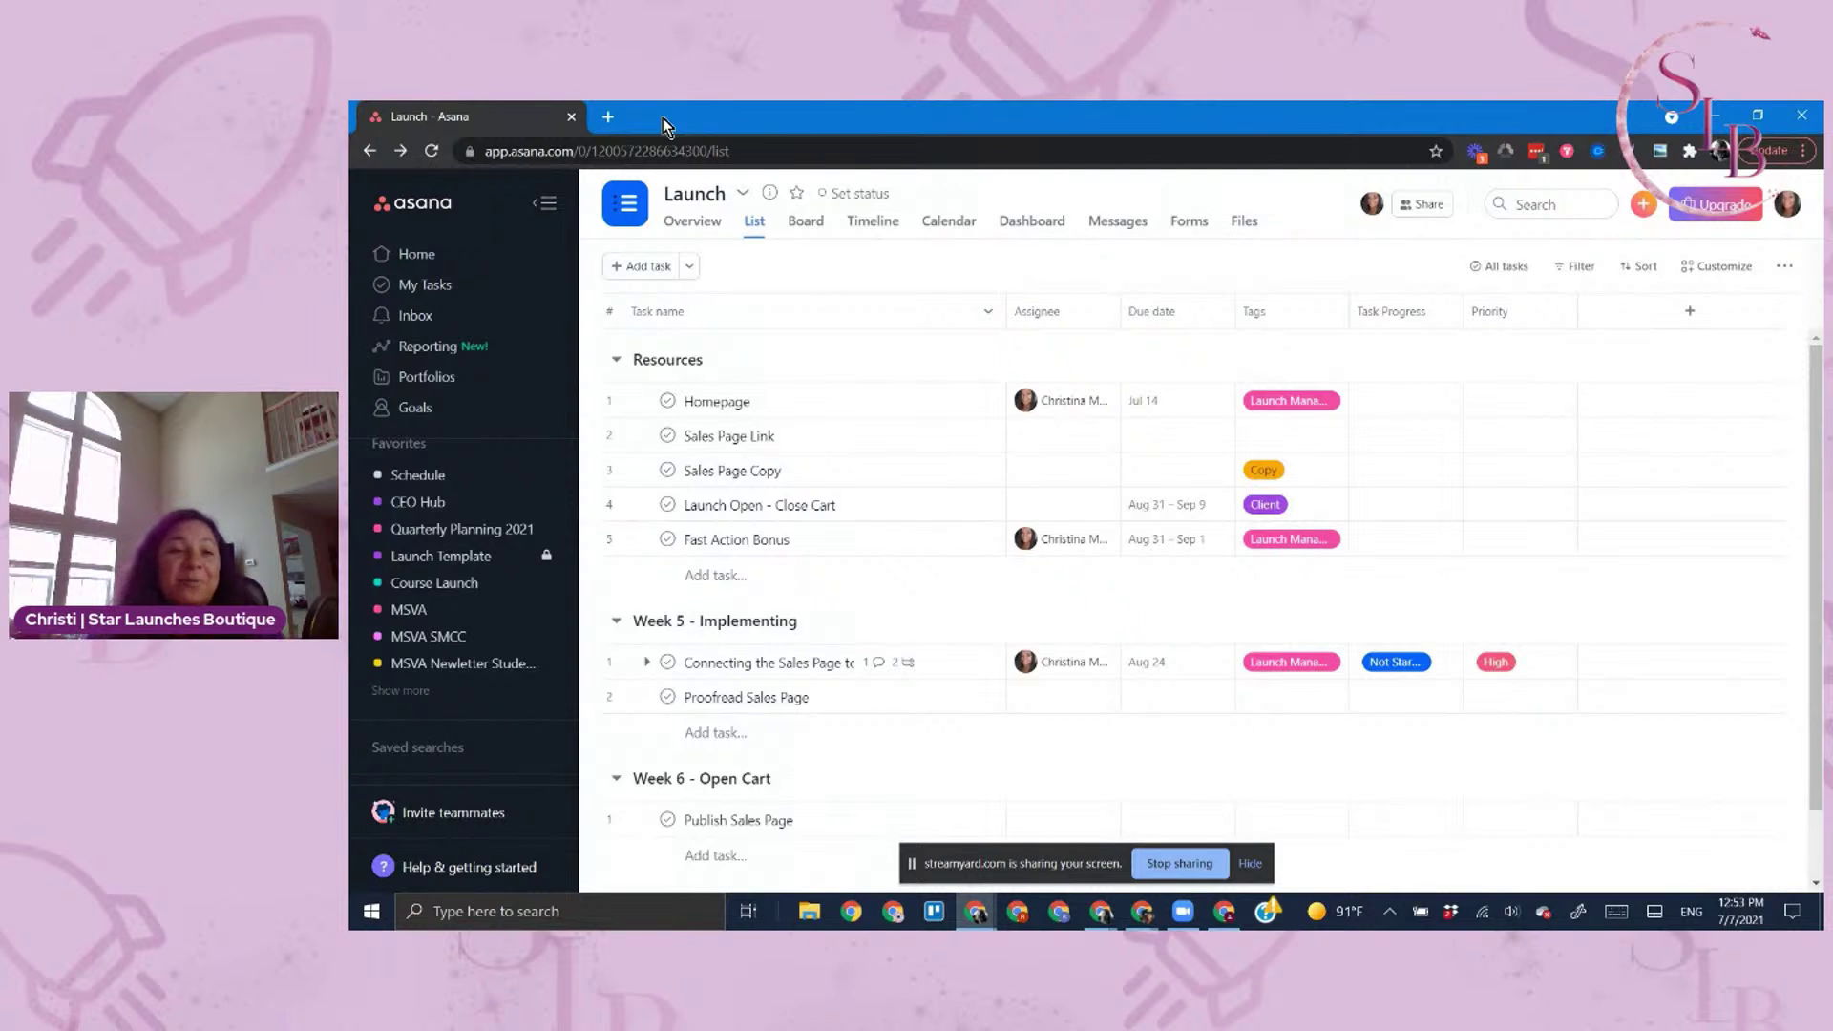
pyautogui.click(413, 254)
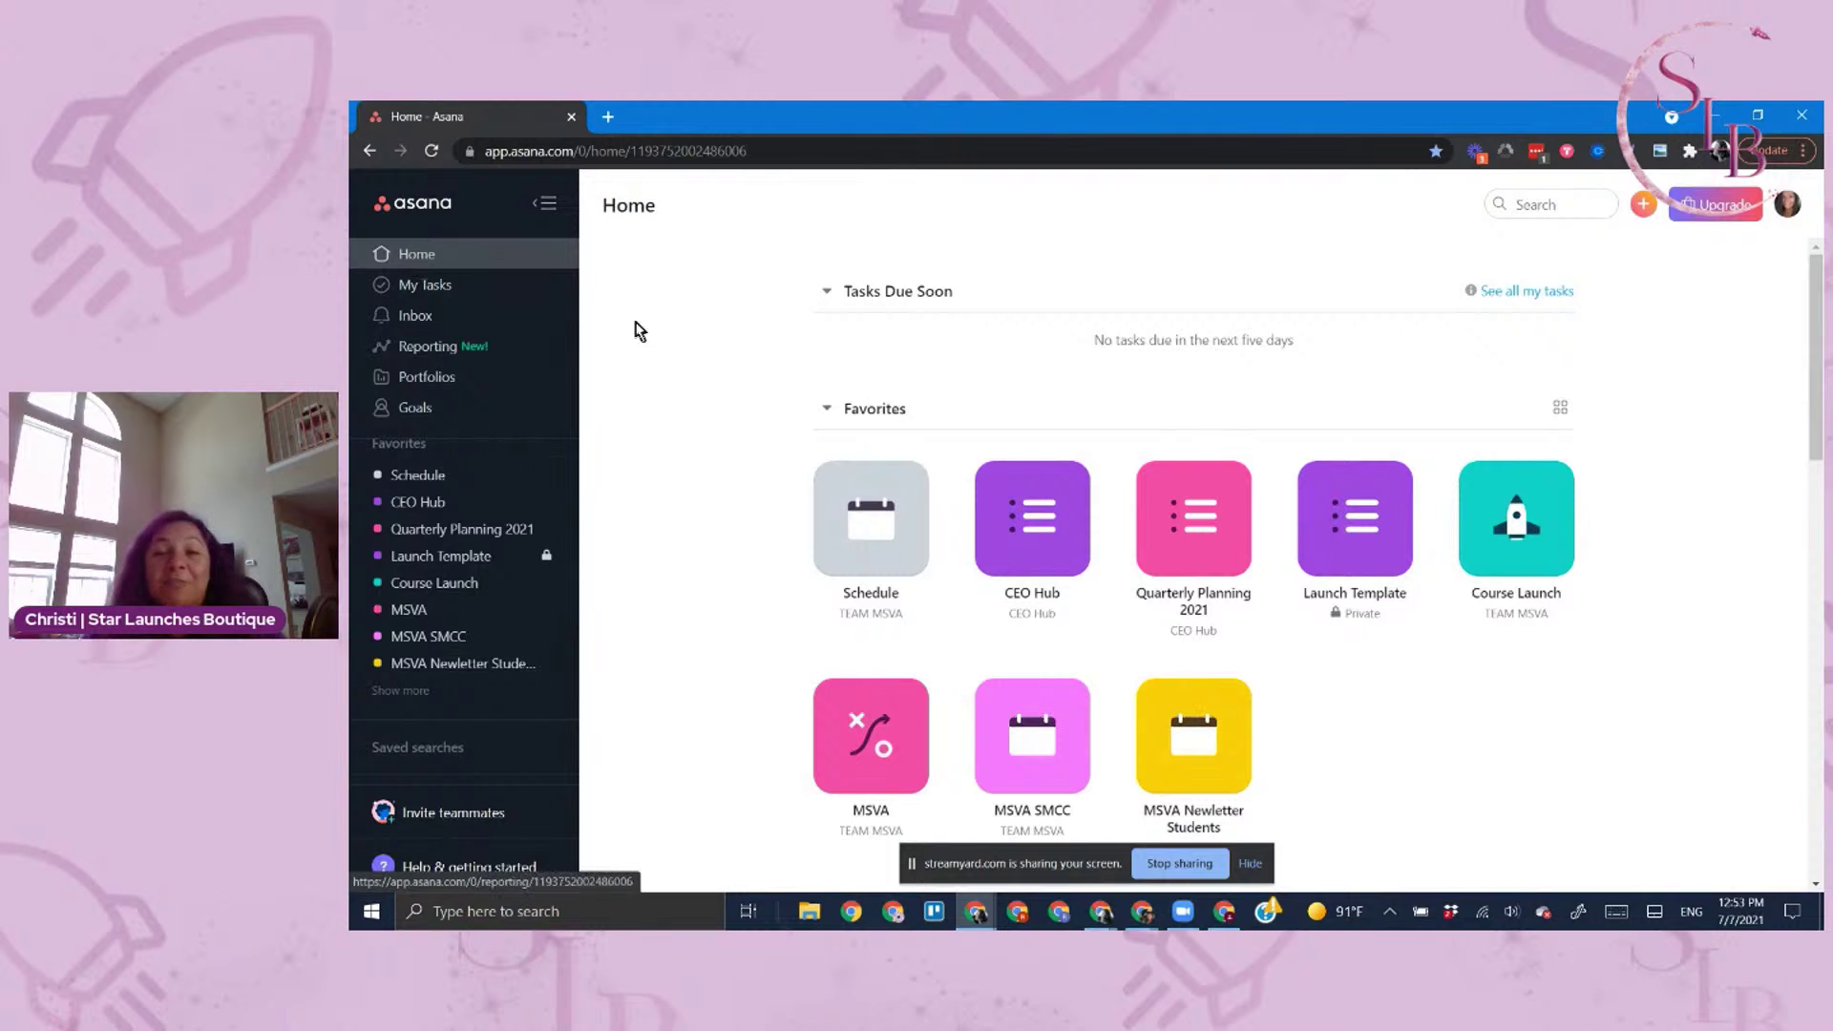